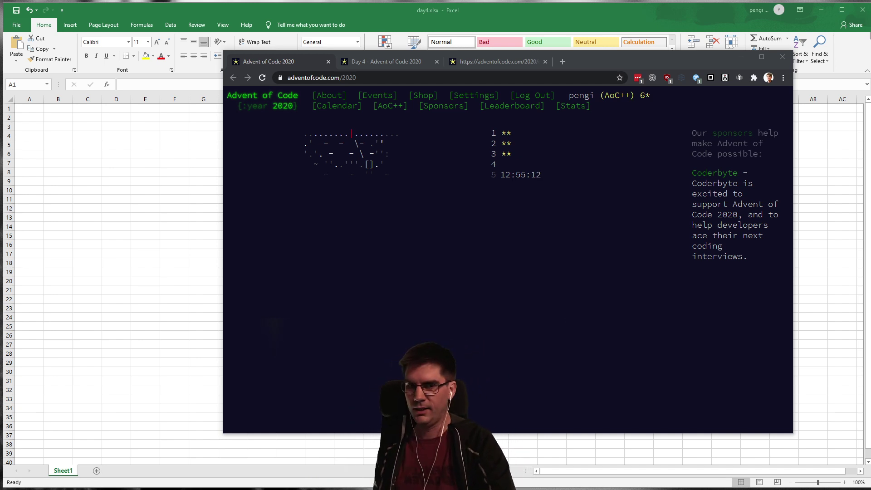
# Enter 1, 2, 3 and 4 down cells D5 to D8 of Sheet1 and select that range.
pyautogui.click(127, 128)
pyautogui.click(127, 143)
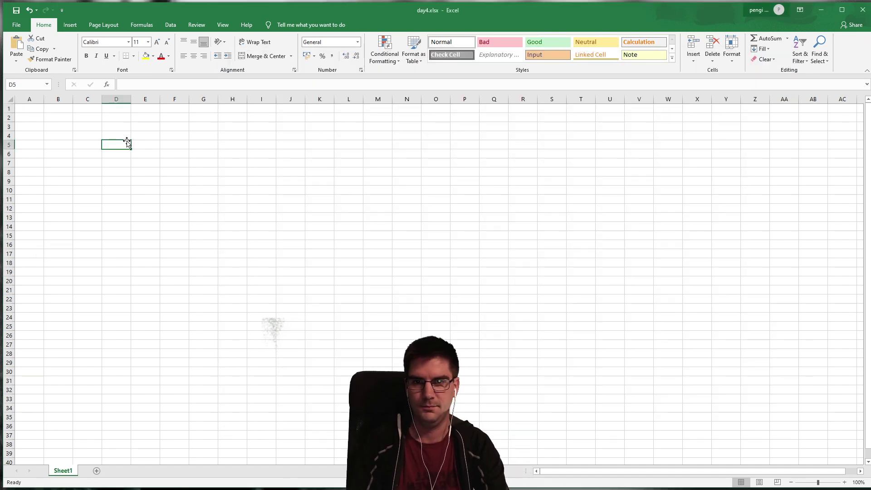
pyautogui.write('1')
pyautogui.press('Return')
pyautogui.write('2')
pyautogui.press('Return')
pyautogui.write('3')
pyautogui.press('Return')
pyautogui.write('4')
pyautogui.click(127, 142)
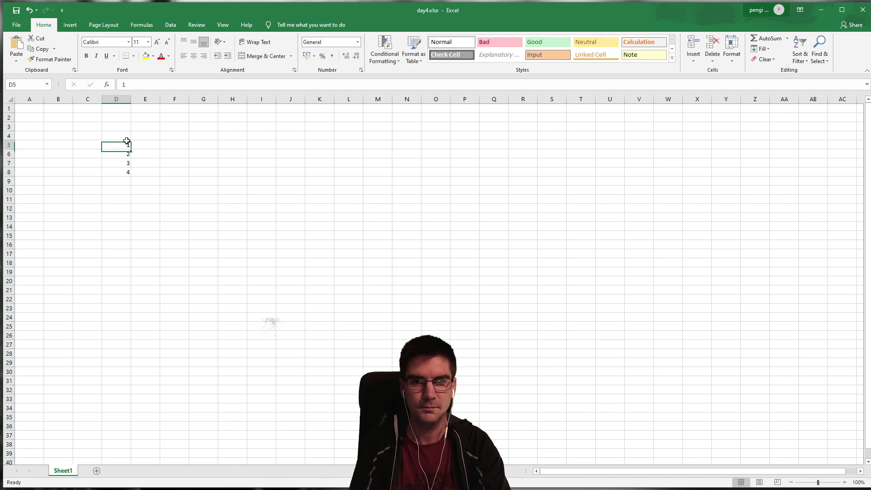
pyautogui.hotkey('shift', 'Down')
pyautogui.hotkey('shift', 'Down')
pyautogui.hotkey('shift', 'Down')
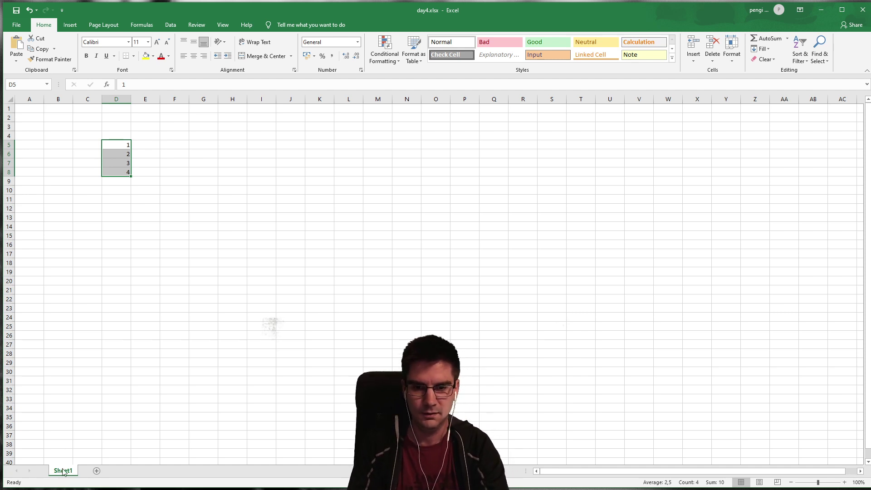
# Add a second worksheet to the workbook and delete it again.
pyautogui.click(96, 470)
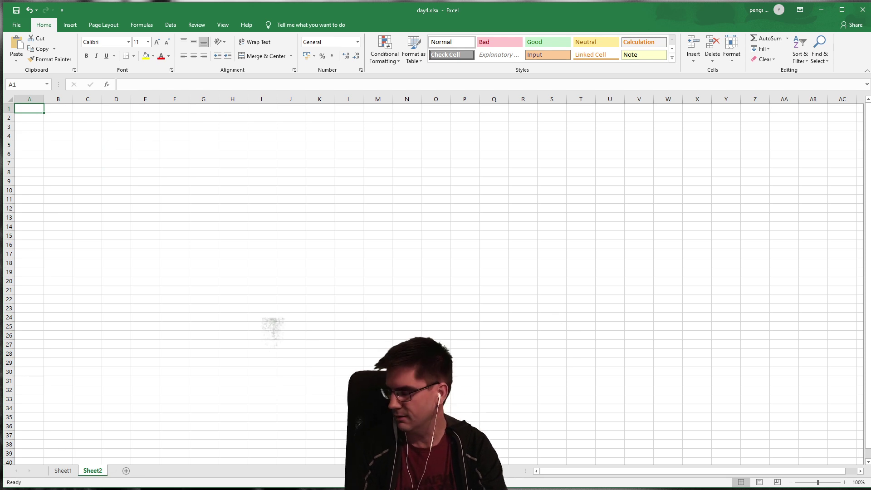
pyautogui.rightClick(93, 472)
pyautogui.click(110, 377)
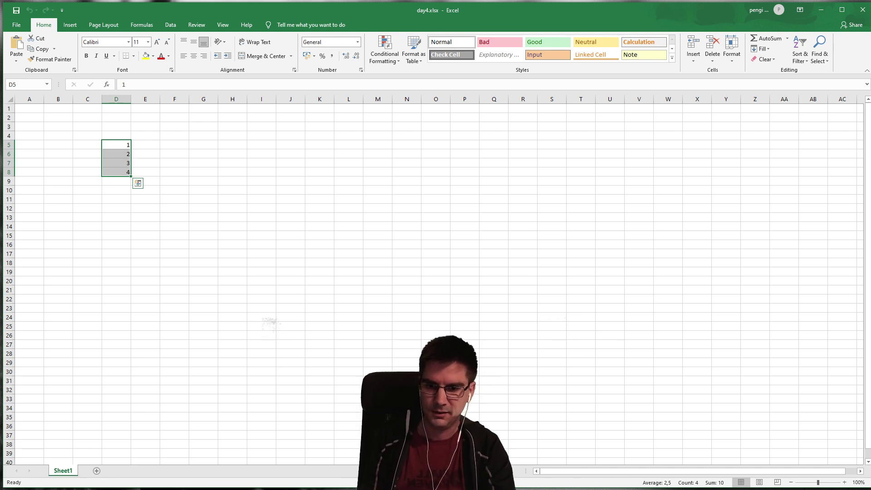
# Switch to the browser and open the Day 4 puzzle from the Advent of Code 2020 calendar.
pyautogui.hotkey('alt', 'Tab')
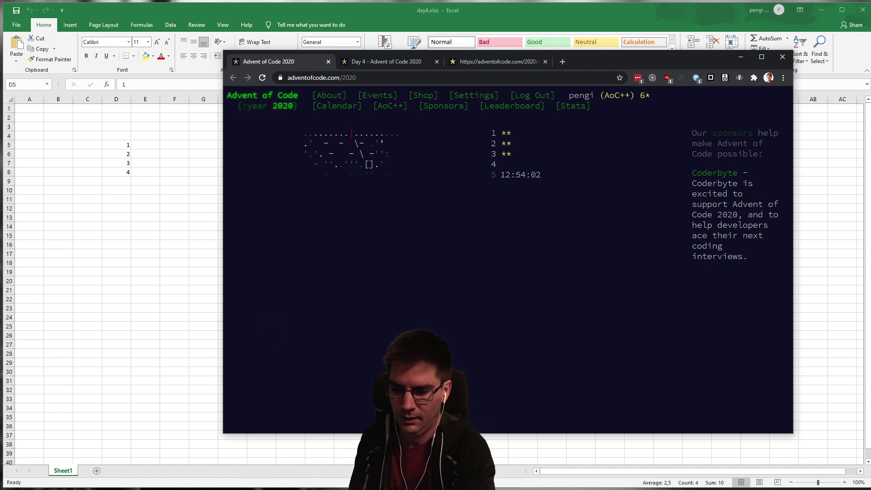
pyautogui.press('super')
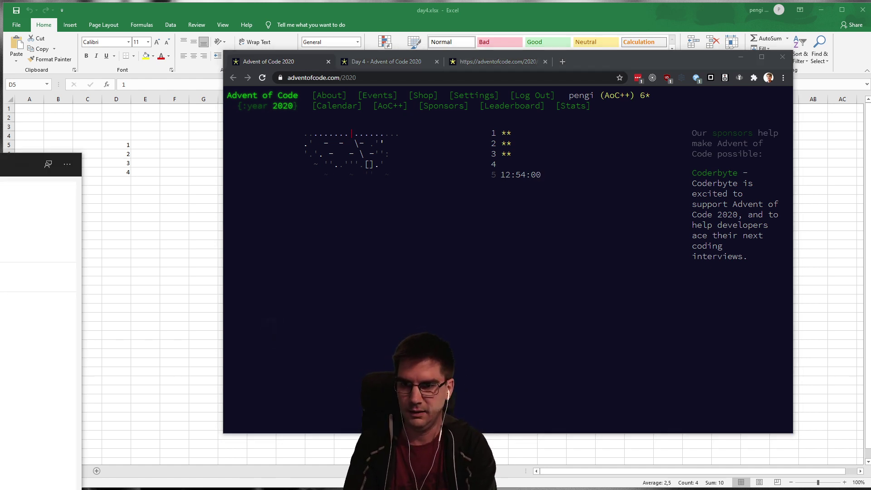
pyautogui.press('Escape')
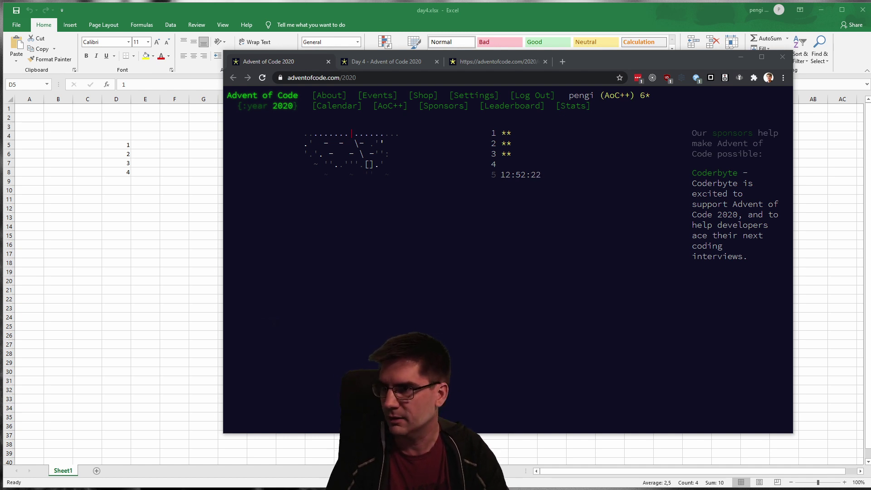
pyautogui.click(496, 172)
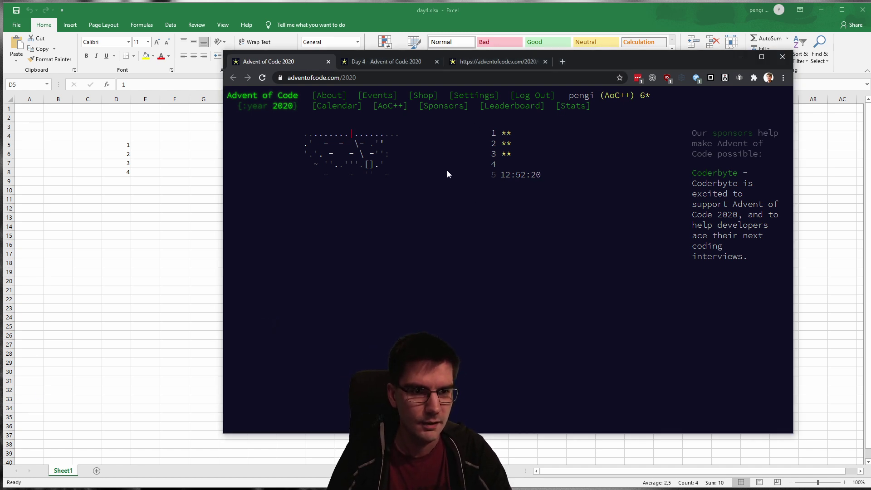
pyautogui.click(410, 165)
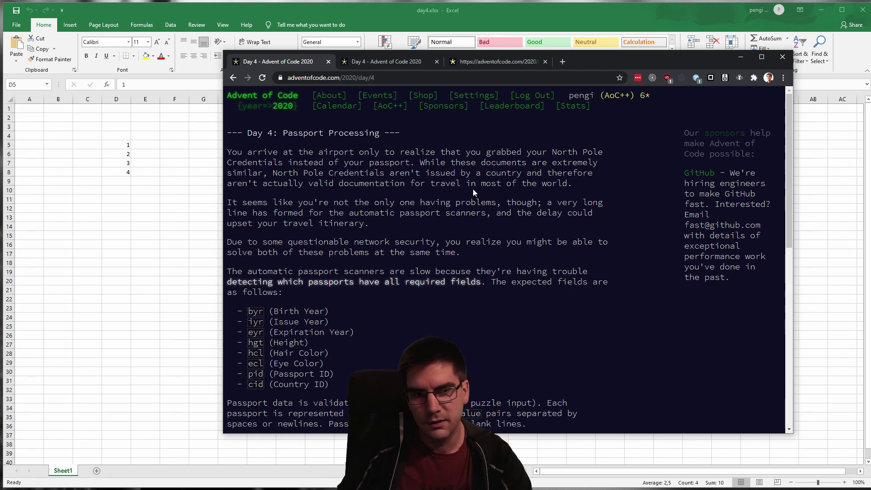
# Read the Day 4 puzzle description, covering the expected passport fields and the batch file format.
pyautogui.scroll(-1, 424, 214)
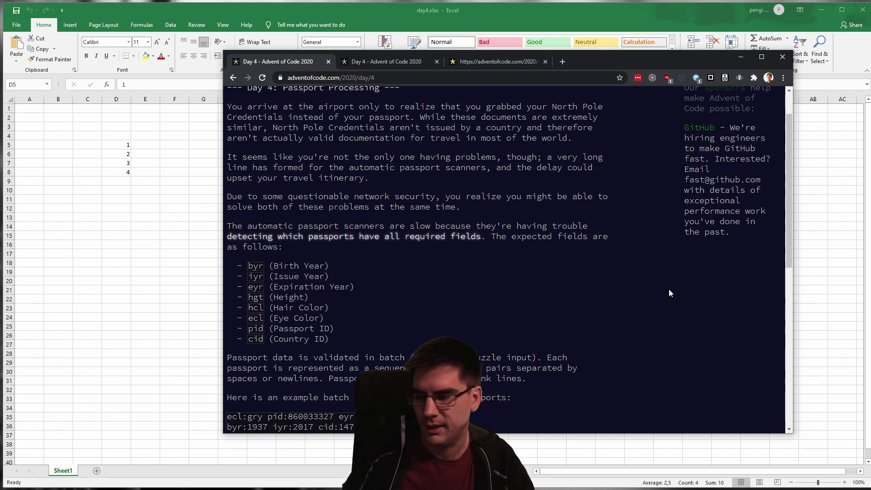
pyautogui.scroll(-2, 668, 292)
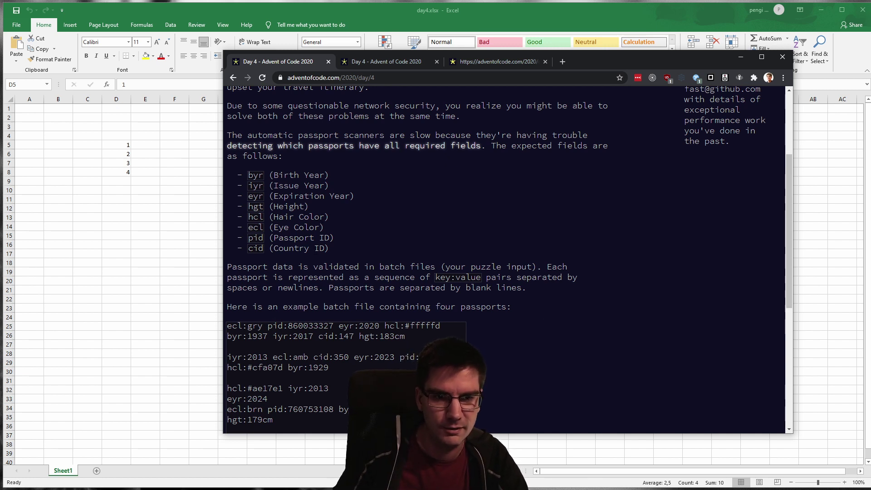
pyautogui.scroll(-1, 290, 256)
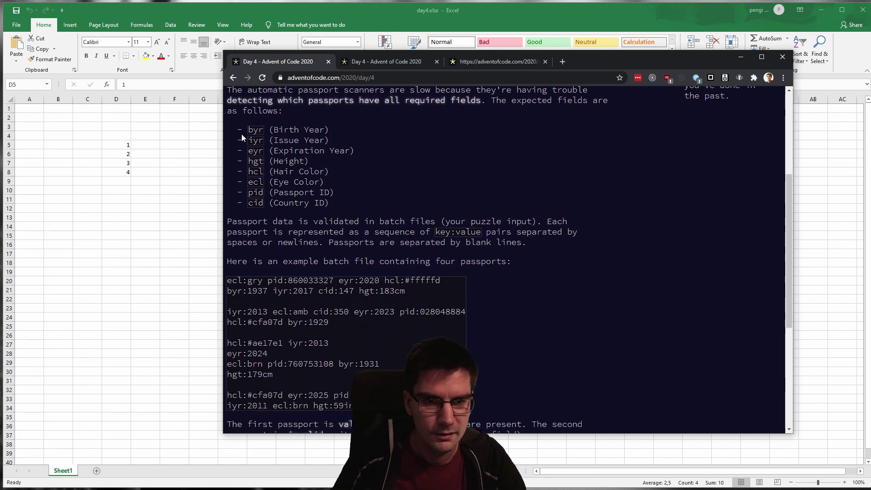
pyautogui.scroll(-1, 506, 258)
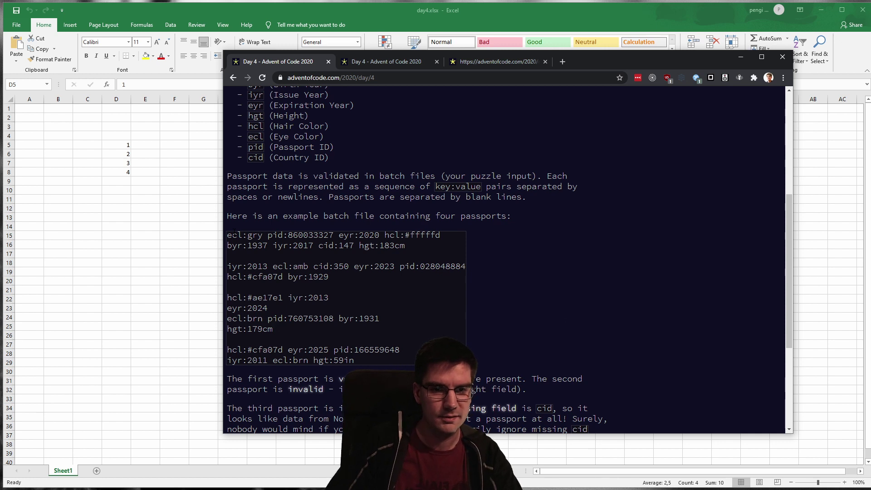
pyautogui.moveTo(375, 356); pyautogui.dragTo(286, 312)
pyautogui.click(345, 302)
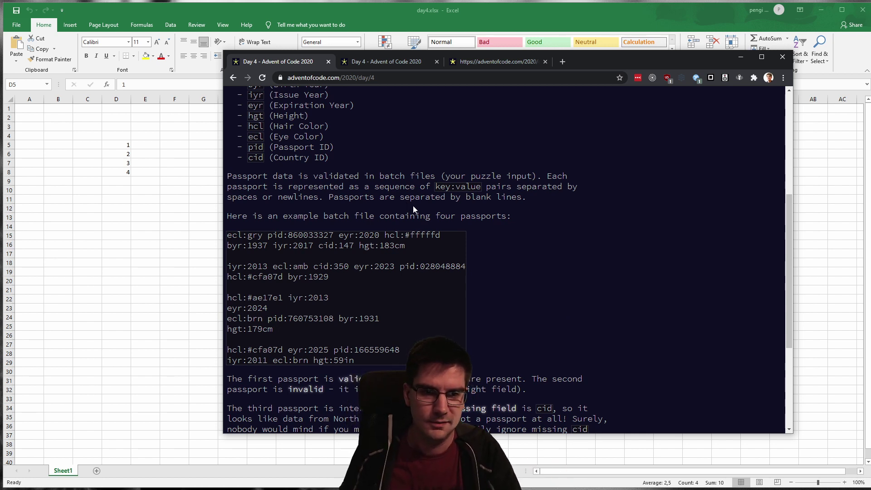
pyautogui.scroll(-1, 430, 230)
pyautogui.scroll(-1, 430, 230)
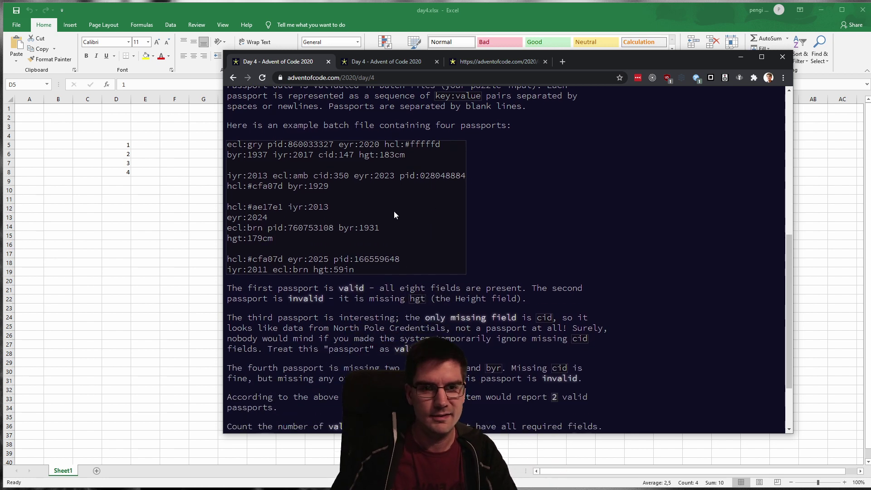
# Examine the example batch file of four passports and the puzzle question below it.
pyautogui.moveTo(226, 141); pyautogui.dragTo(408, 252)
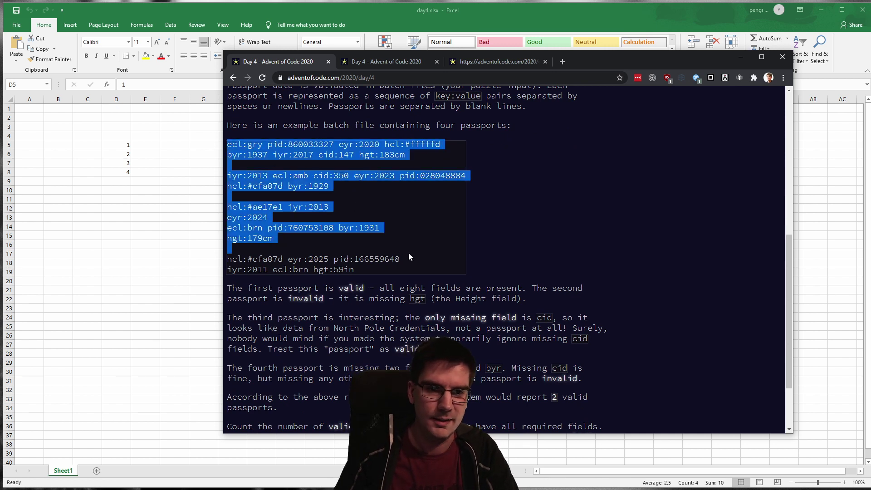
pyautogui.click(407, 252)
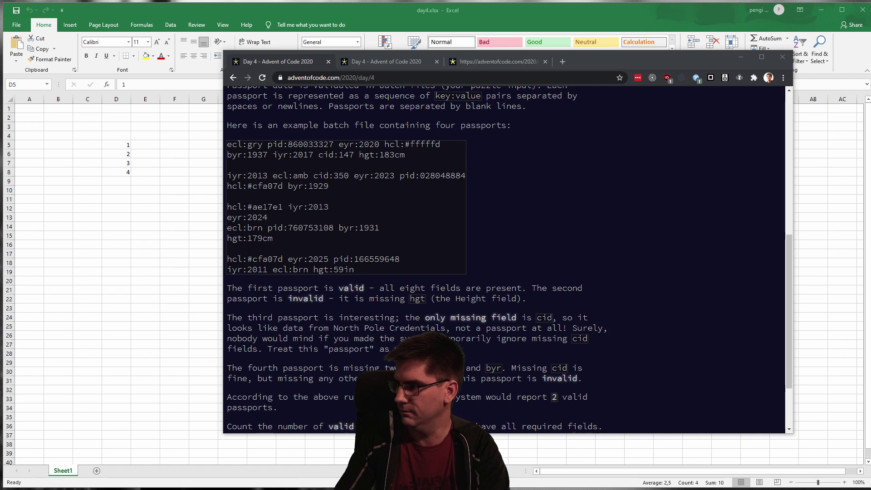
pyautogui.click(400, 241)
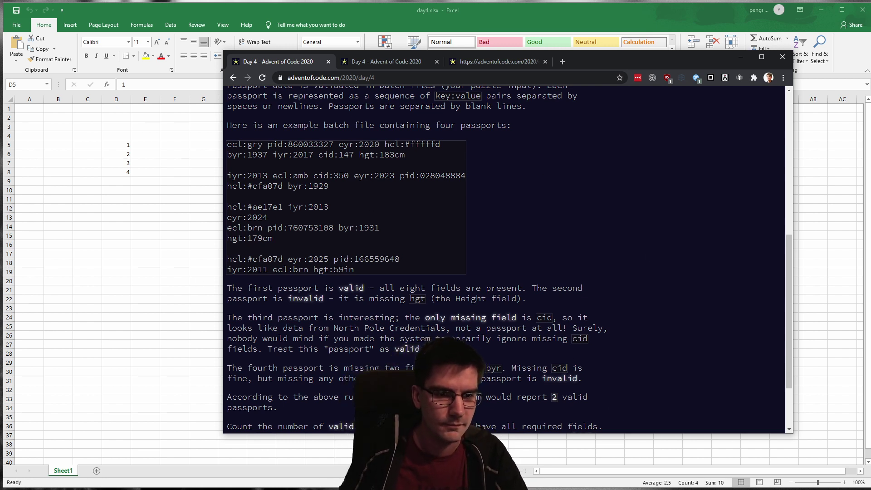
pyautogui.scroll(-2, 468, 325)
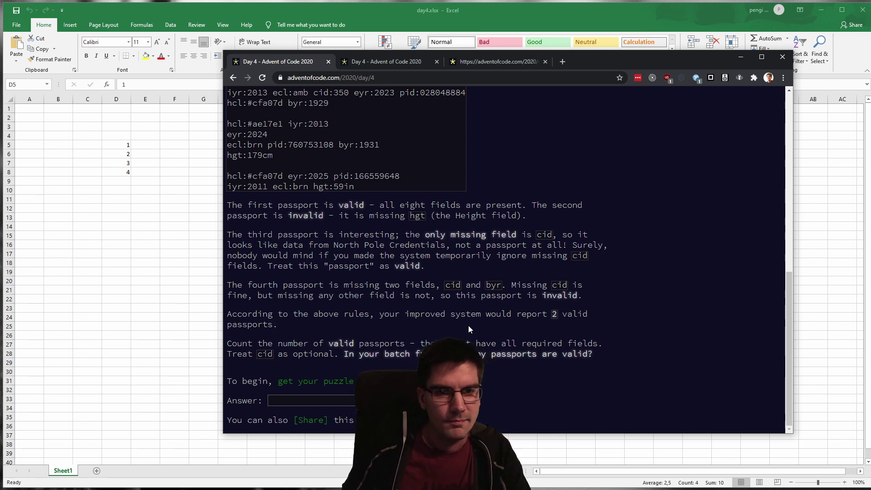
pyautogui.scroll(1, 455, 319)
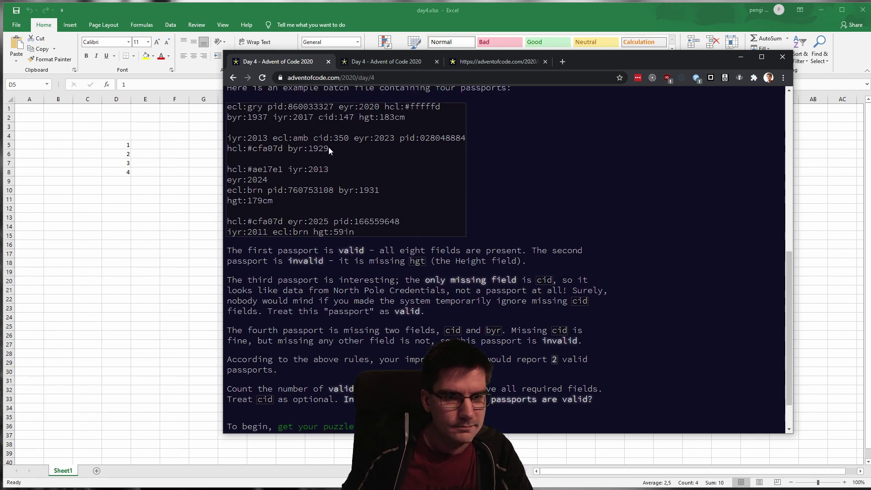
pyautogui.moveTo(227, 105); pyautogui.dragTo(405, 235)
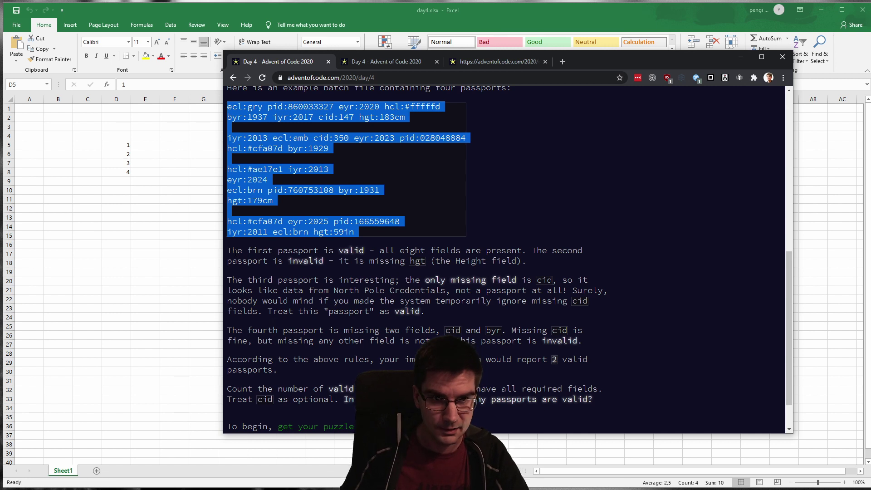
pyautogui.click(524, 192)
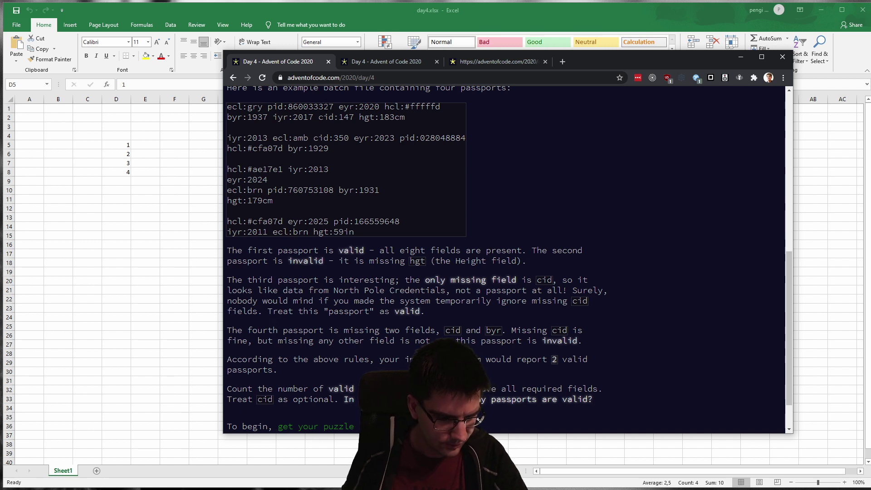
# Open the Day 3 puzzle page to look over its Part Two, and return to the Day 4 puzzle.
pyautogui.click(409, 80)
pyautogui.press('Return')
pyautogui.doubleClick(410, 80)
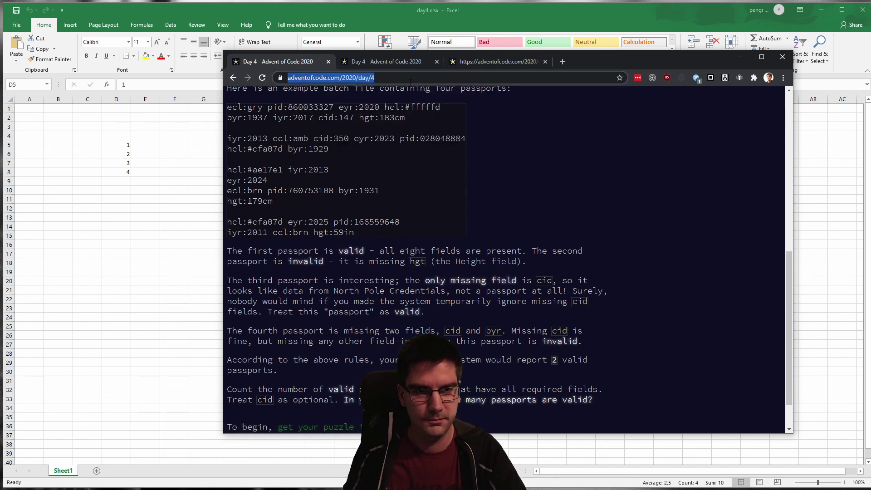
pyautogui.write('3')
pyautogui.press('Return')
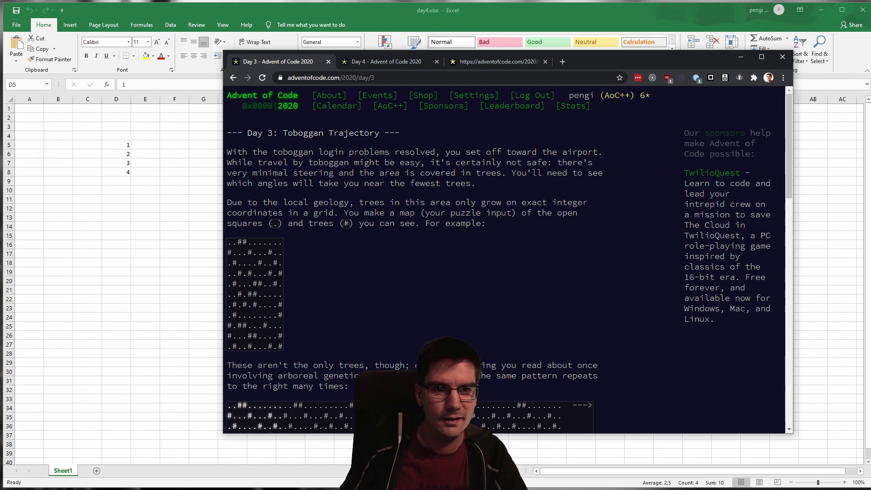
pyautogui.scroll(-15, 280, 262)
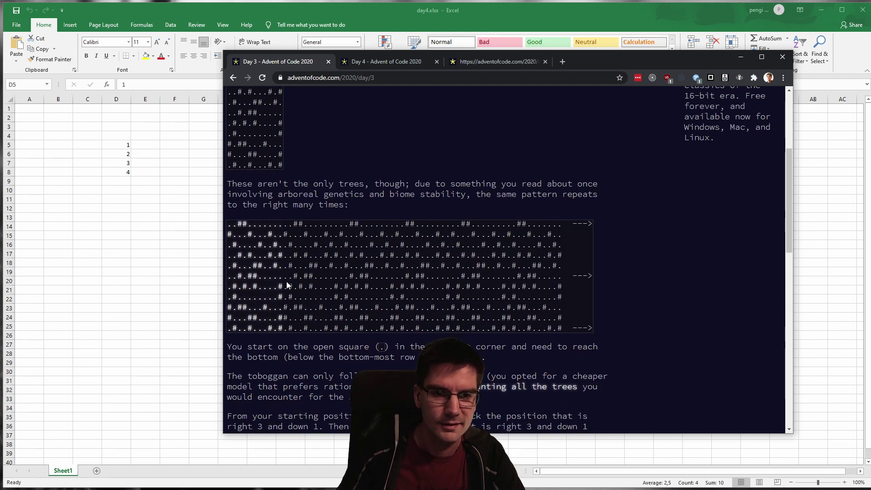
pyautogui.scroll(-4, 280, 262)
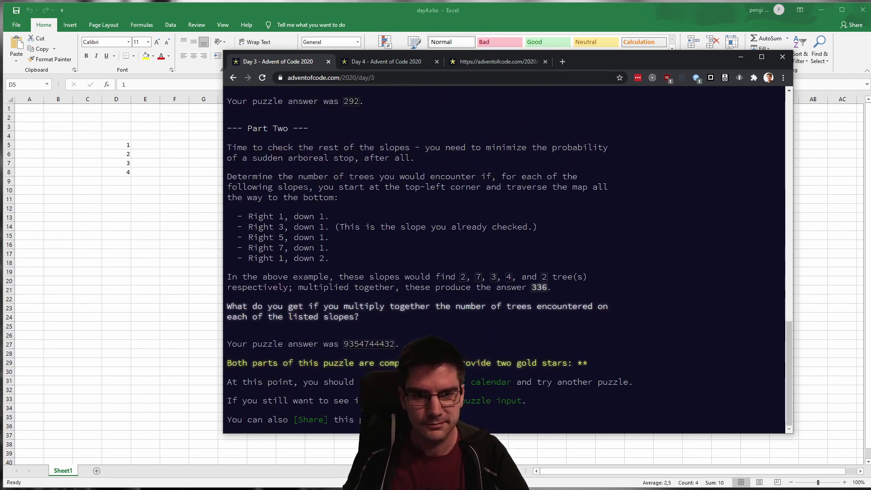
pyautogui.click(232, 78)
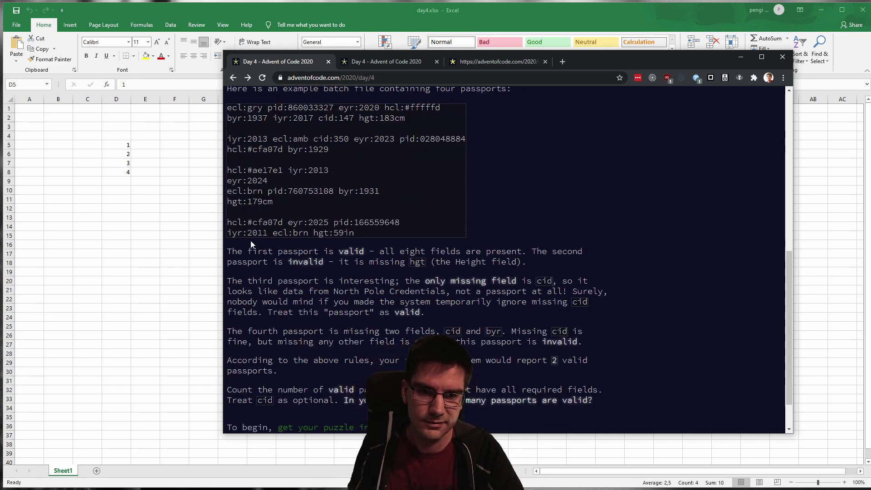
# Examine the explanation of which example passports are valid and the rule for counting them with cid as optional.
pyautogui.doubleClick(236, 252)
pyautogui.moveTo(236, 252); pyautogui.dragTo(461, 332)
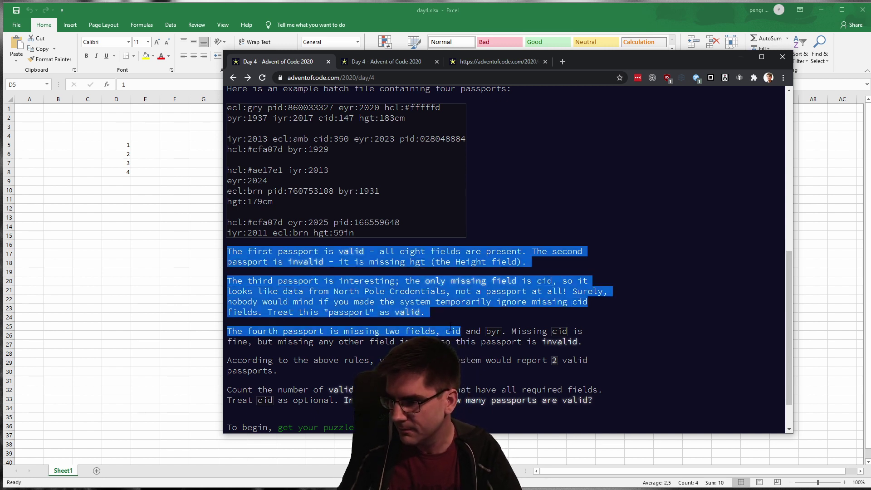
pyautogui.click(346, 358)
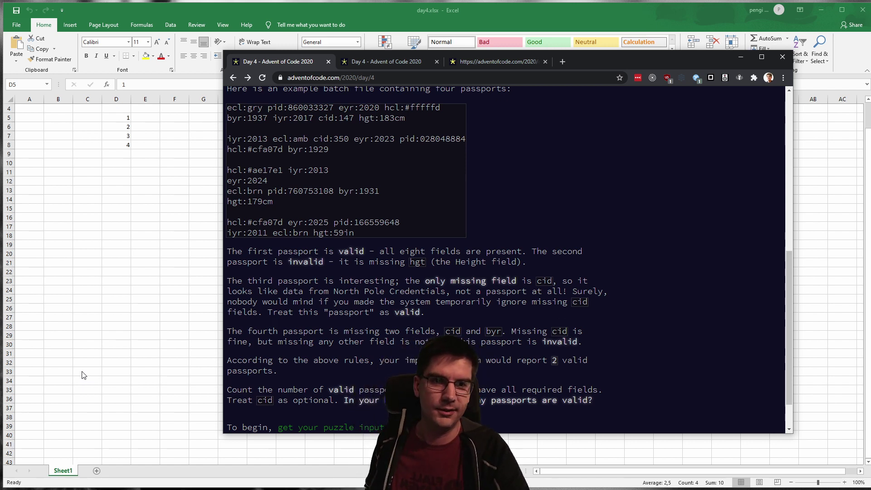
pyautogui.scroll(-1, 111, 253)
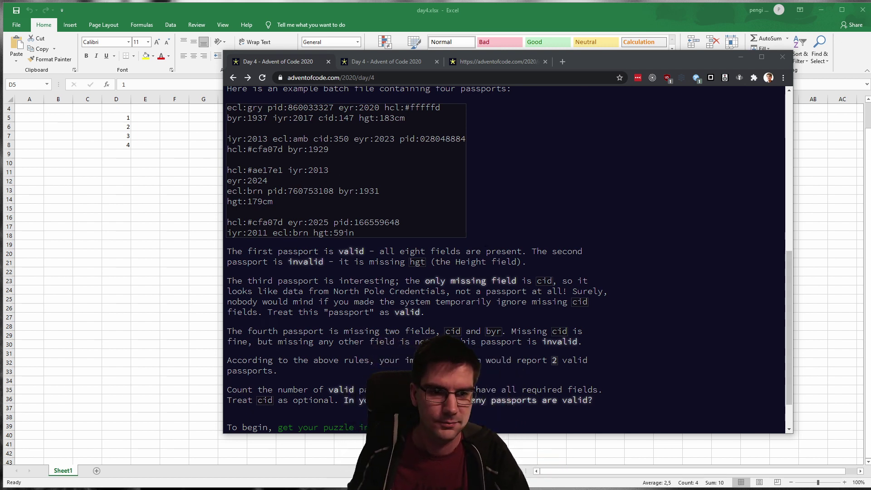
pyautogui.scroll(-1, 486, 269)
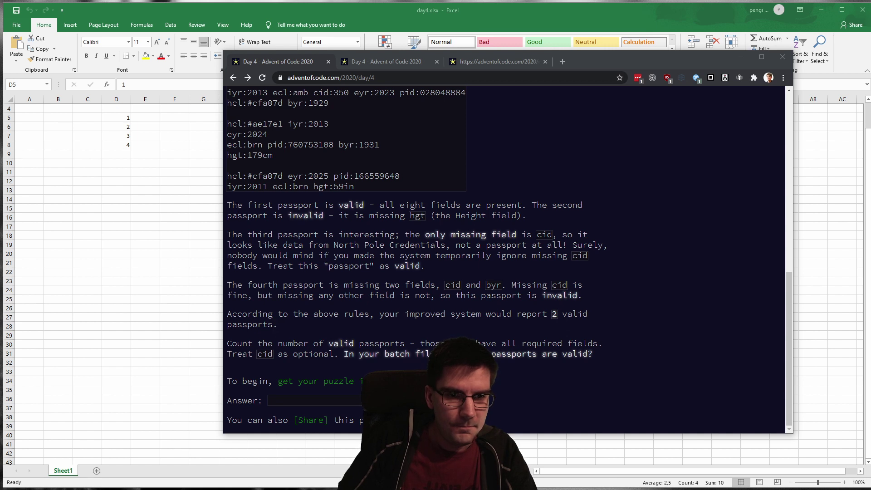
pyautogui.moveTo(237, 206); pyautogui.dragTo(542, 296)
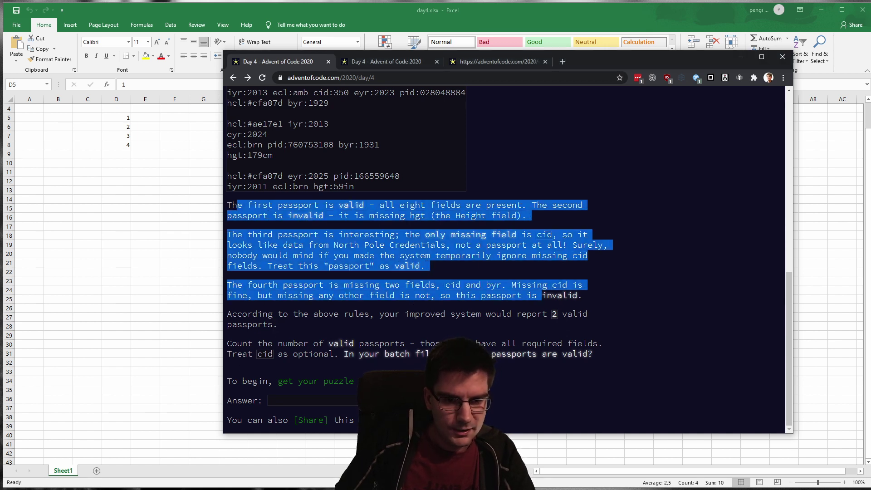
pyautogui.click(453, 395)
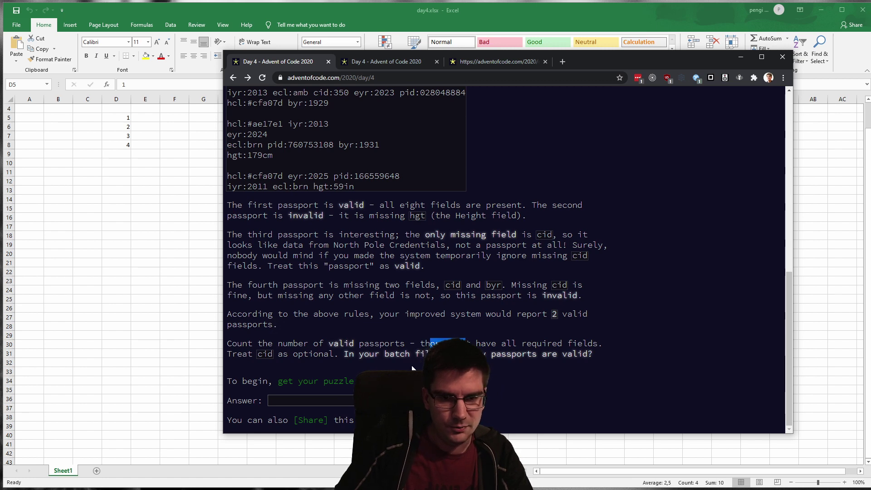
pyautogui.doubleClick(260, 355)
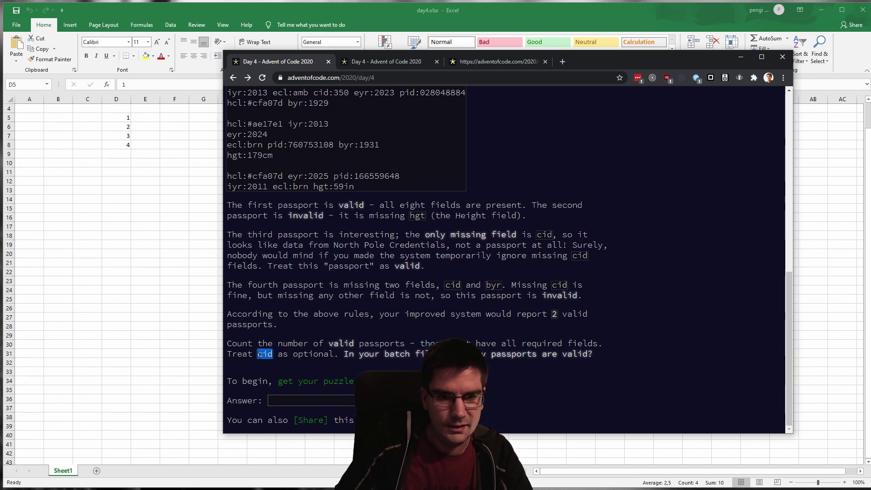
# Recheck the cid entry in the expected fields list and the validity rules below the example.
pyautogui.scroll(5, 271, 364)
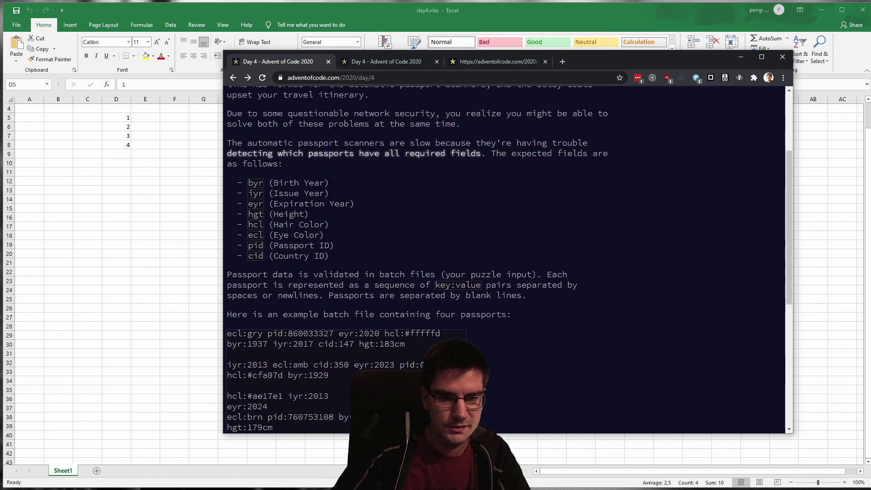
pyautogui.tripleClick(272, 255)
pyautogui.scroll(-5, 272, 267)
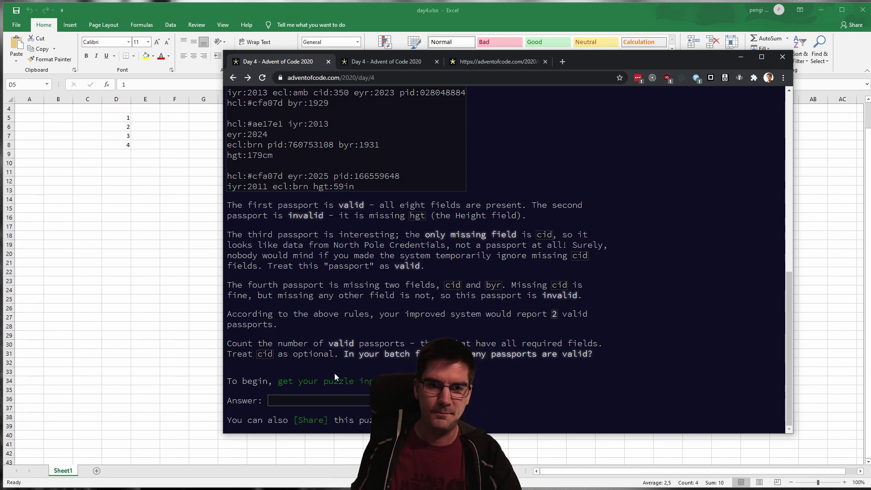
pyautogui.moveTo(600, 352); pyautogui.dragTo(633, 359)
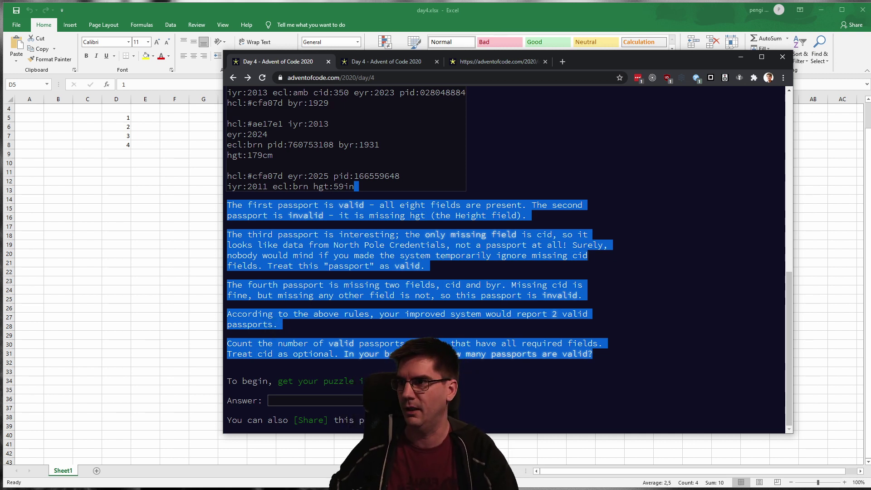
pyautogui.hotkey('alt', 'Tab')
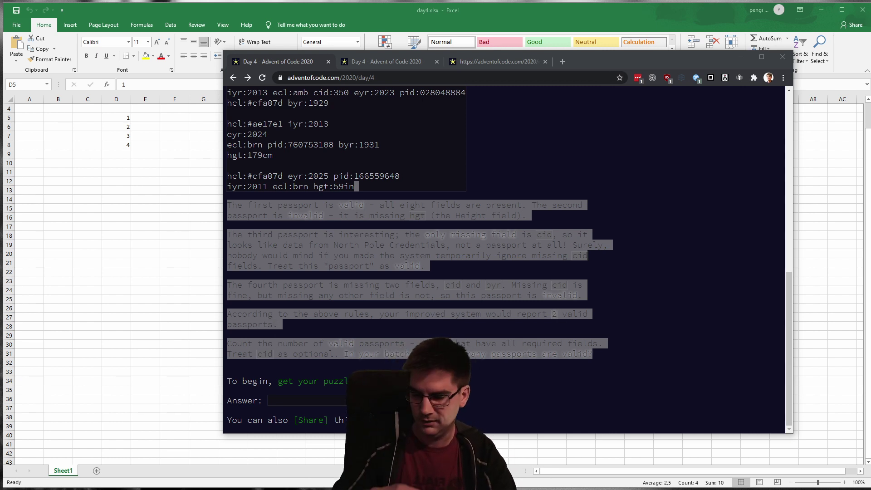
pyautogui.click(470, 258)
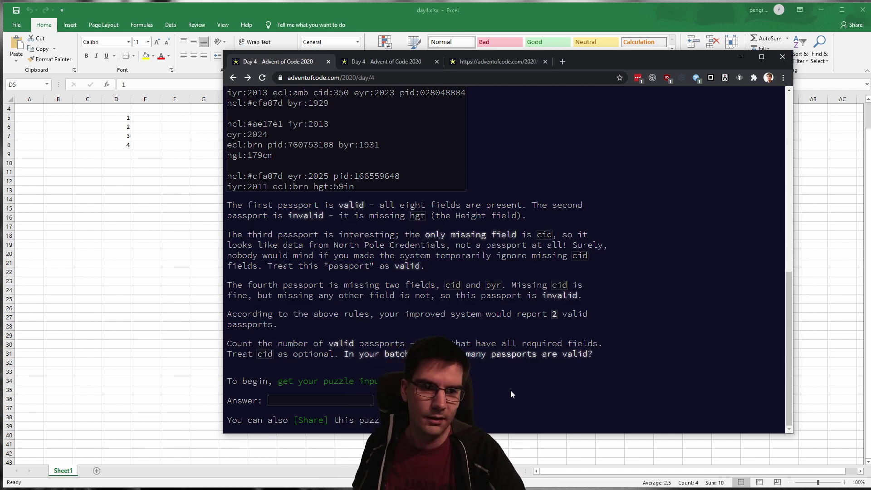
pyautogui.moveTo(496, 375); pyautogui.dragTo(476, 296)
pyautogui.moveTo(490, 194); pyautogui.dragTo(638, 362)
pyautogui.click(638, 364)
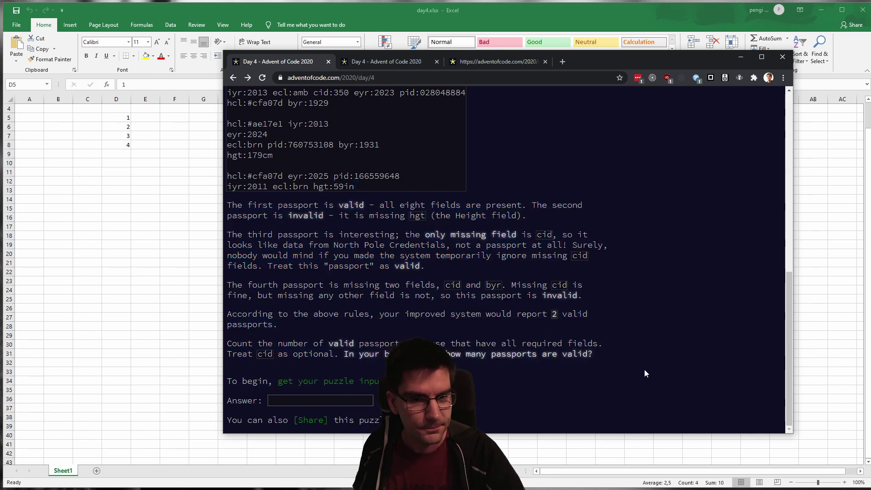
pyautogui.moveTo(644, 369); pyautogui.dragTo(700, 312)
pyautogui.click(617, 181)
pyautogui.click(760, 316)
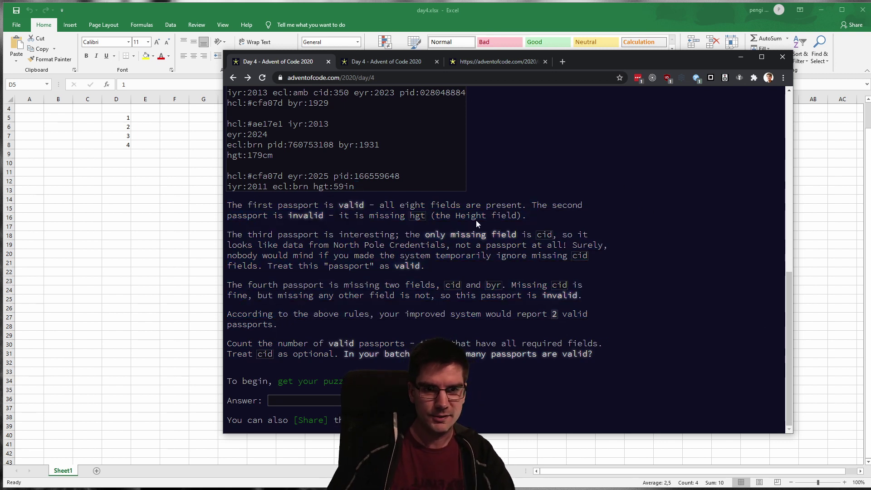
# Copy the whole example batch file of four passports from the puzzle page.
pyautogui.scroll(2, 761, 317)
pyautogui.moveTo(227, 152); pyautogui.dragTo(394, 277)
pyautogui.hotkey('ctrl', 'c')
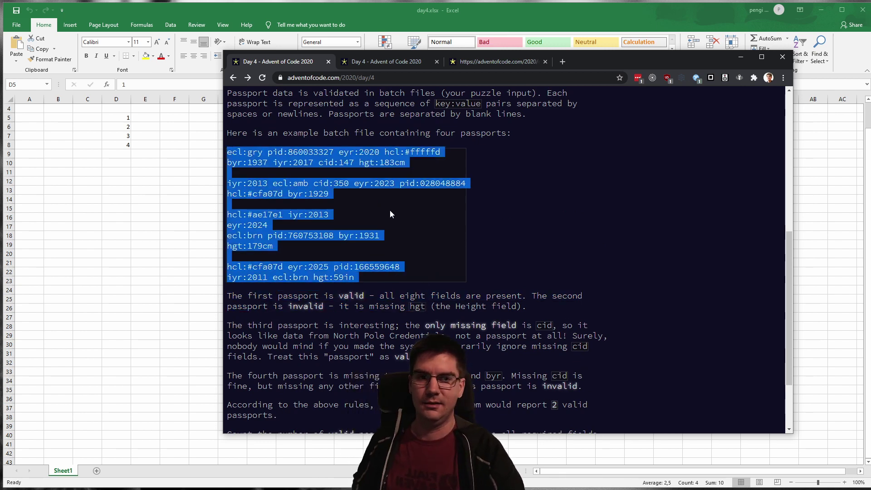
# Switch to the Excel workbook and clear the test numbers in column D, selecting D5:D21.
pyautogui.click(120, 125)
pyautogui.click(126, 163)
pyautogui.moveTo(110, 118); pyautogui.dragTo(119, 263)
pyautogui.press('BackSpace')
pyautogui.click(105, 145)
pyautogui.rightClick(116, 169)
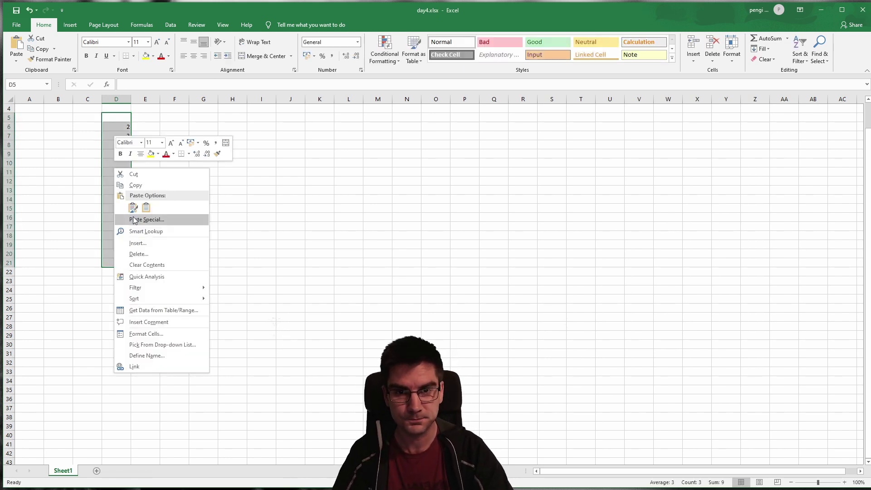
pyautogui.click(147, 265)
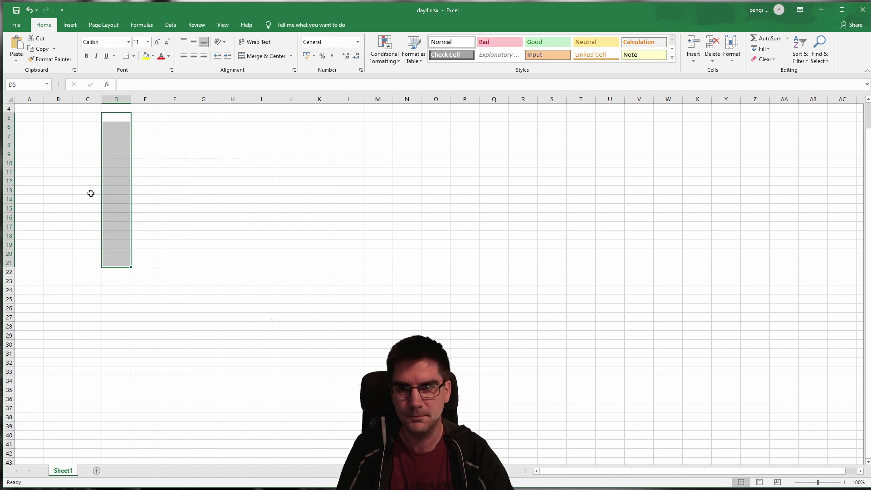
pyautogui.click(90, 191)
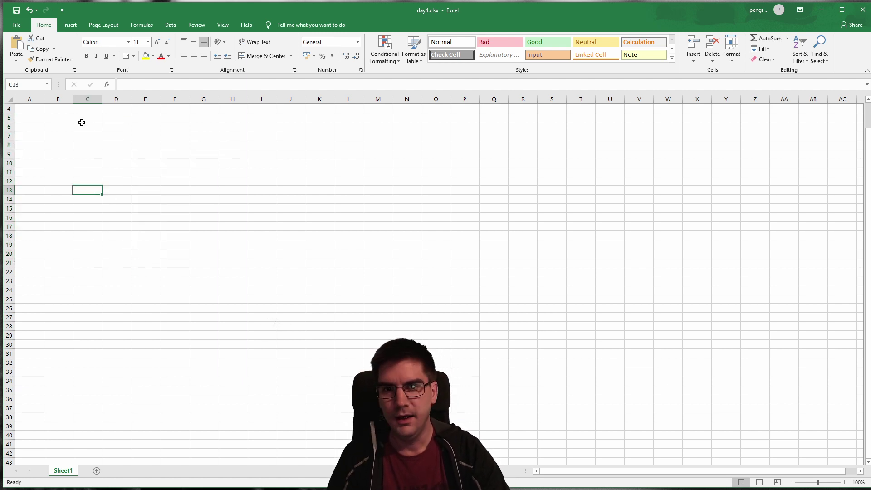
# Try pasting the example passports at A4 and widening column A, and undo back past the clearing of column D.
pyautogui.click(41, 108)
pyautogui.hotkey('ctrl', 'v')
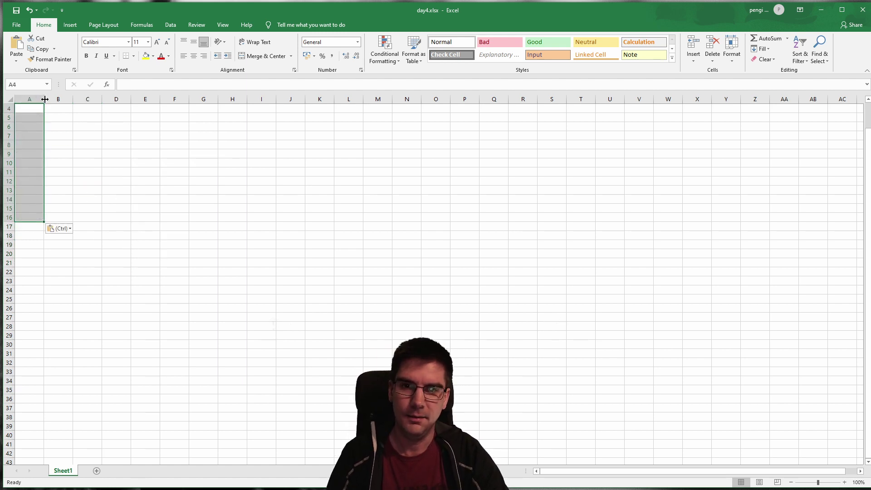
pyautogui.moveTo(44, 99); pyautogui.dragTo(94, 100)
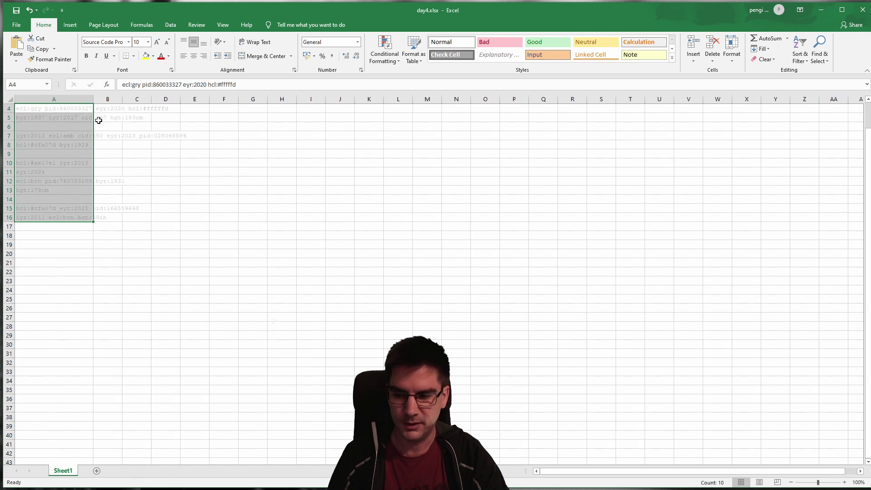
pyautogui.hotkey('ctrl', 'z')
pyautogui.hotkey('ctrl', 'z')
pyautogui.hotkey('ctrl', 'z')
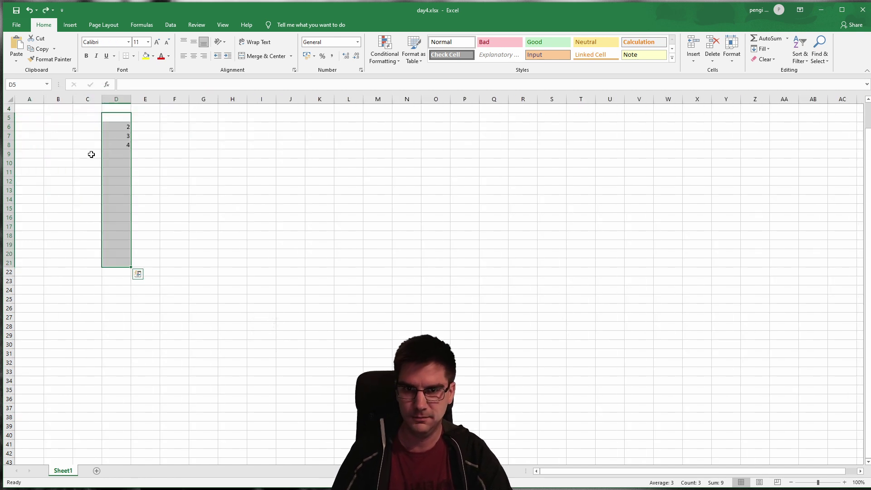
# Clear the contents of cells D5:D8.
pyautogui.hotkey('ctrl', 'q')
pyautogui.rightClick(132, 128)
pyautogui.click(119, 113)
pyautogui.moveTo(119, 119); pyautogui.dragTo(118, 145)
pyautogui.rightClick(121, 129)
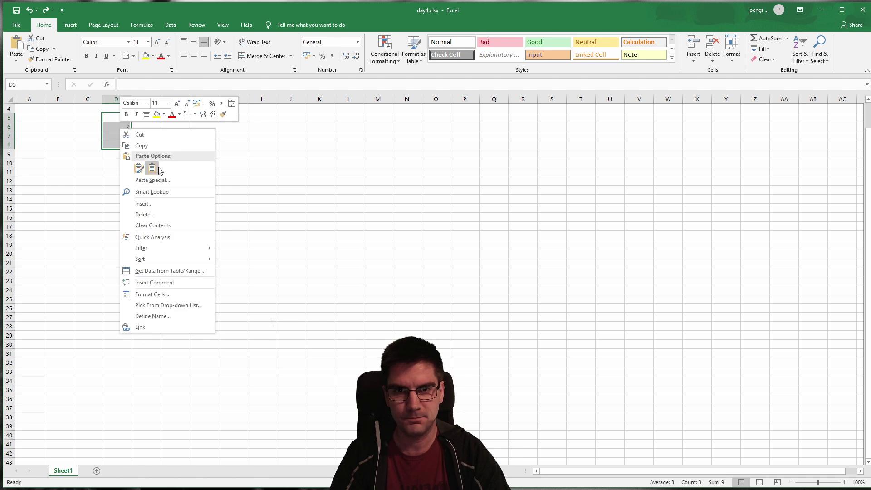
pyautogui.click(170, 226)
# Paste the example passports at A4 in the sheet's own text formatting and autofit column A to the text.
pyautogui.click(40, 107)
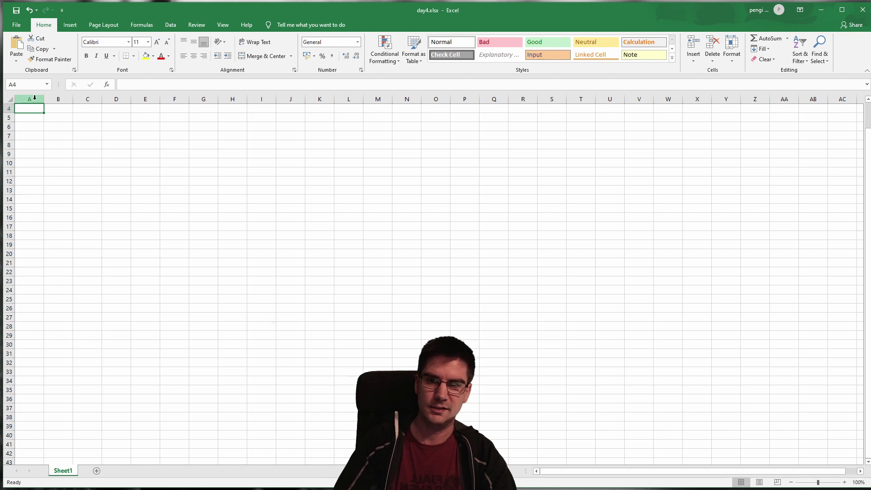
pyautogui.rightClick(25, 111)
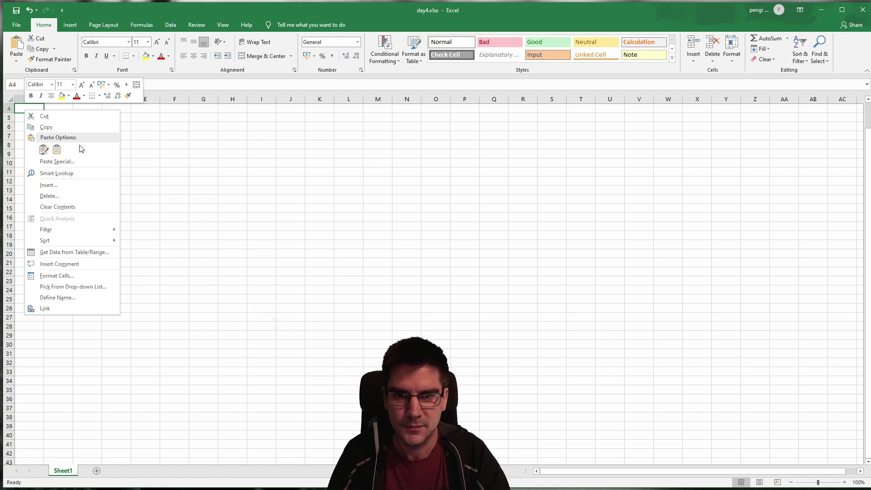
pyautogui.click(44, 149)
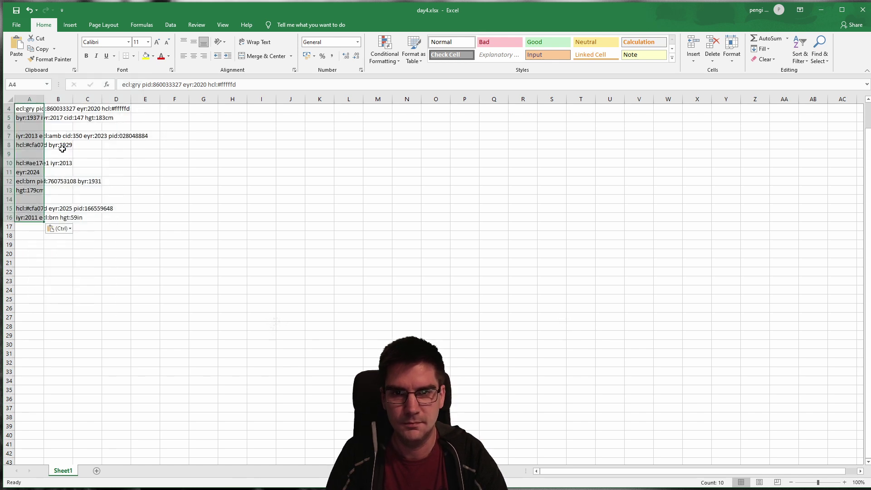
pyautogui.doubleClick(43, 98)
pyautogui.click(162, 181)
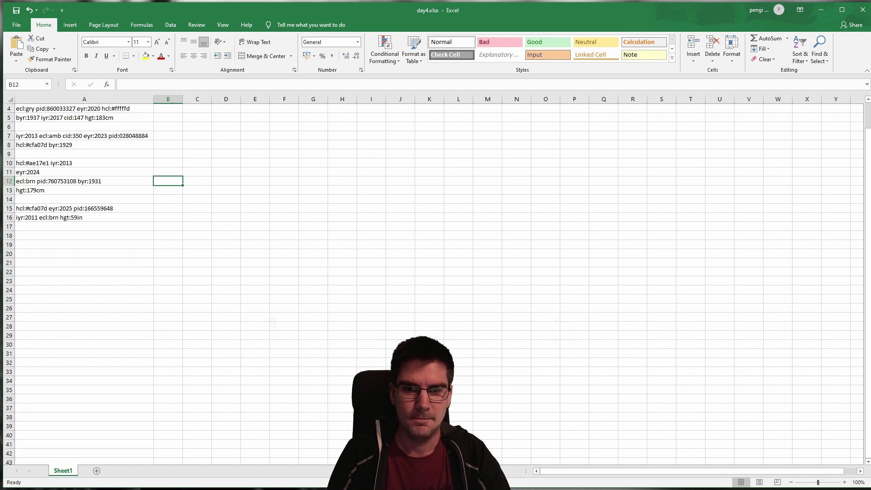
# Rename Sheet1 as input.
pyautogui.doubleClick(57, 475)
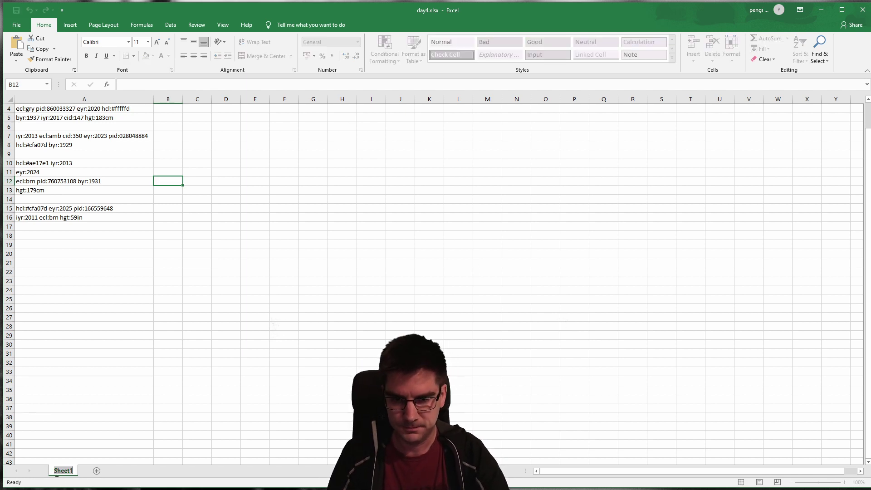
pyautogui.write('input')
pyautogui.press('Return')
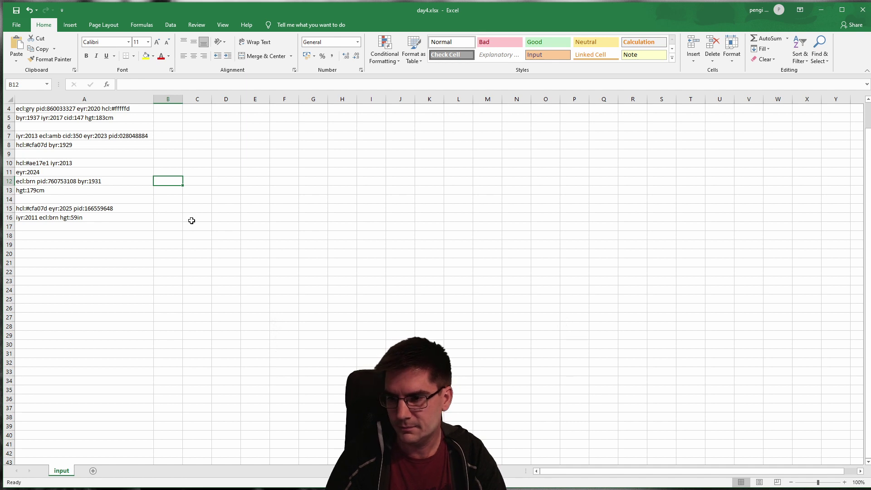
pyautogui.click(169, 152)
pyautogui.click(170, 135)
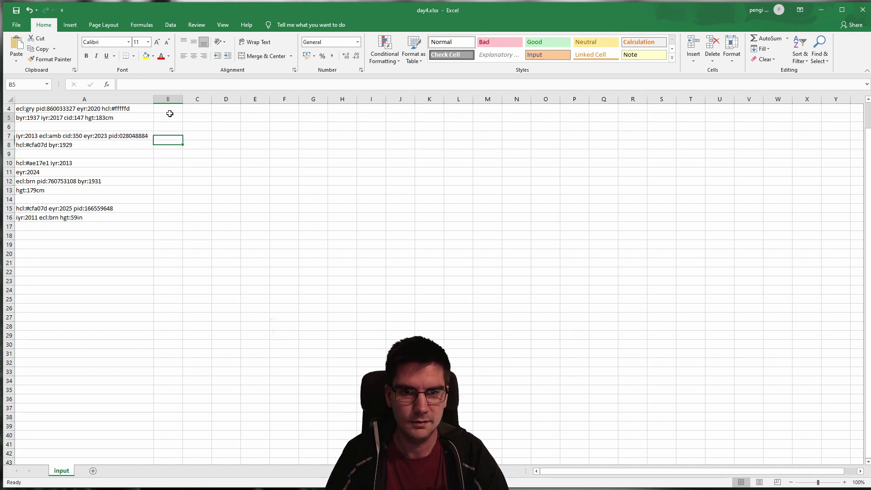
pyautogui.moveTo(171, 113); pyautogui.dragTo(180, 167)
pyautogui.click(179, 166)
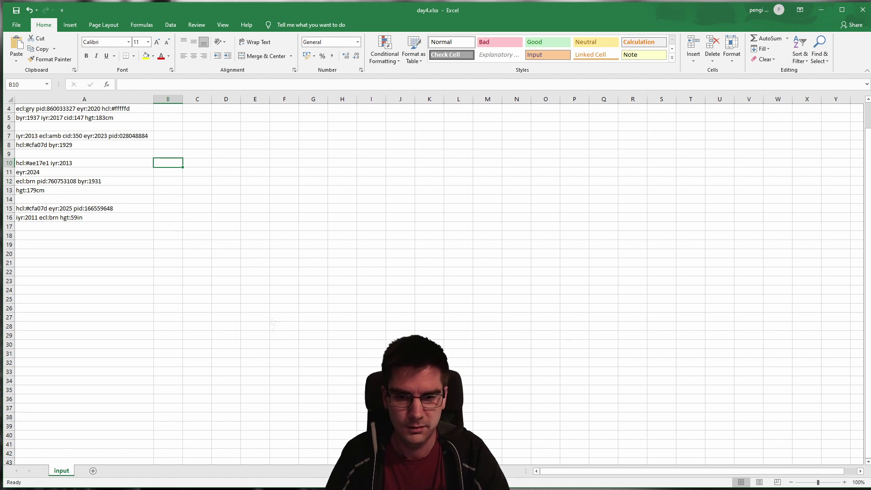
# Add a new worksheet after the input sheet and return to the input sheet.
pyautogui.click(94, 473)
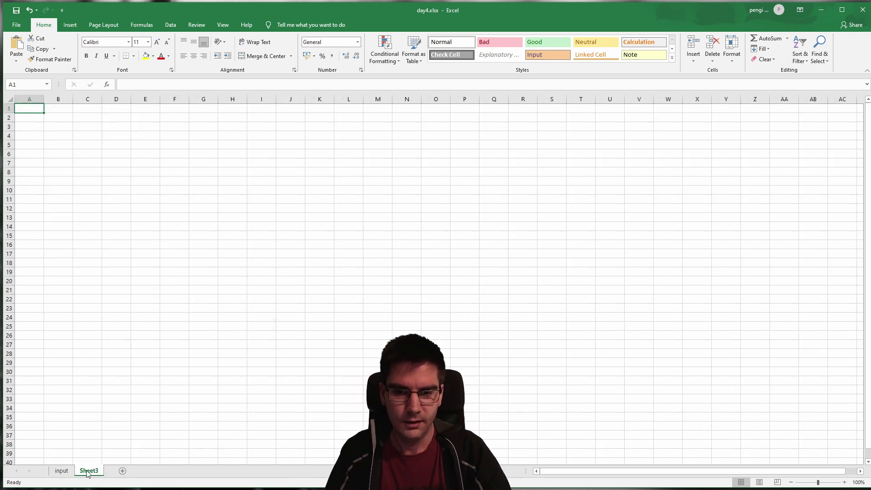
pyautogui.doubleClick(88, 470)
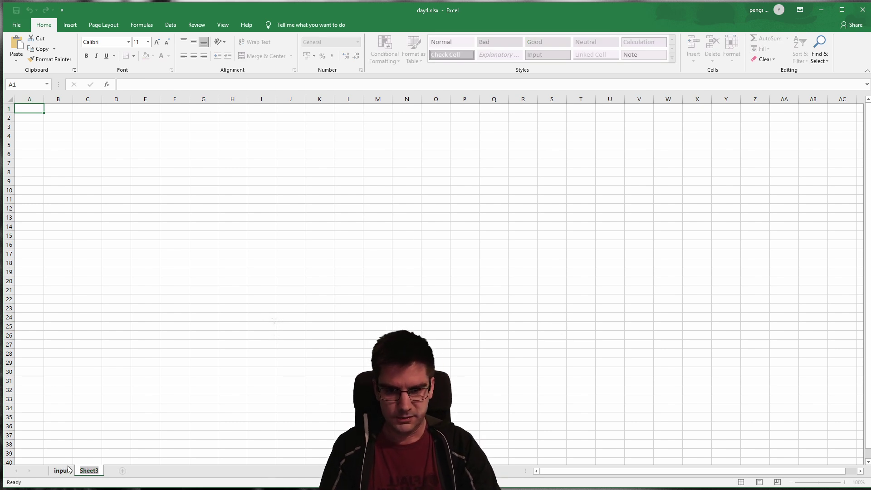
pyautogui.click(61, 471)
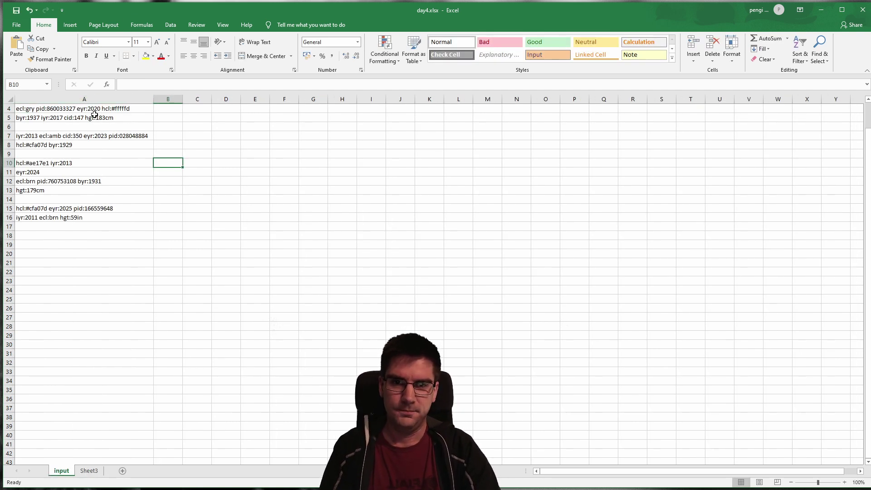
pyautogui.moveTo(54, 111); pyautogui.dragTo(52, 117)
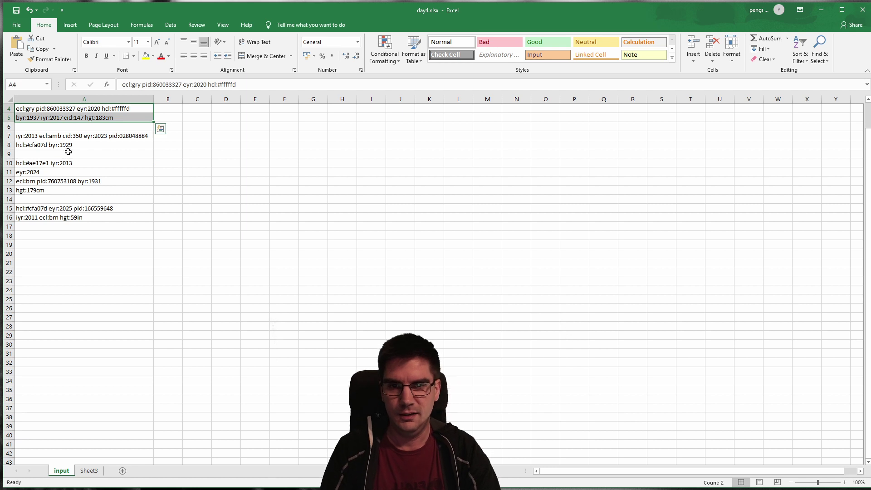
pyautogui.click(222, 119)
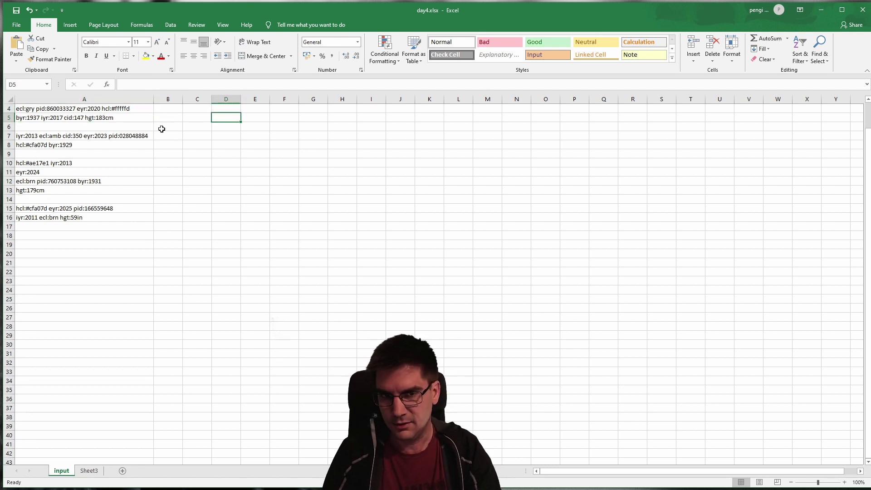
pyautogui.moveTo(171, 110); pyautogui.dragTo(165, 249)
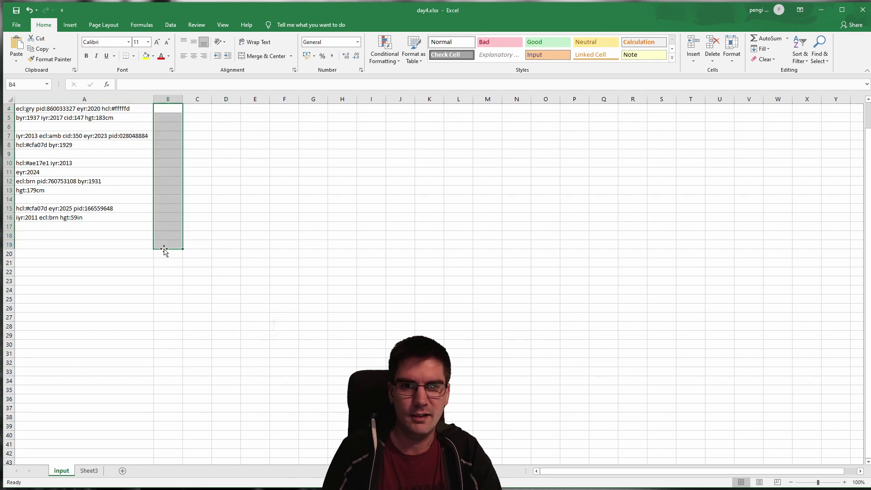
pyautogui.click(129, 138)
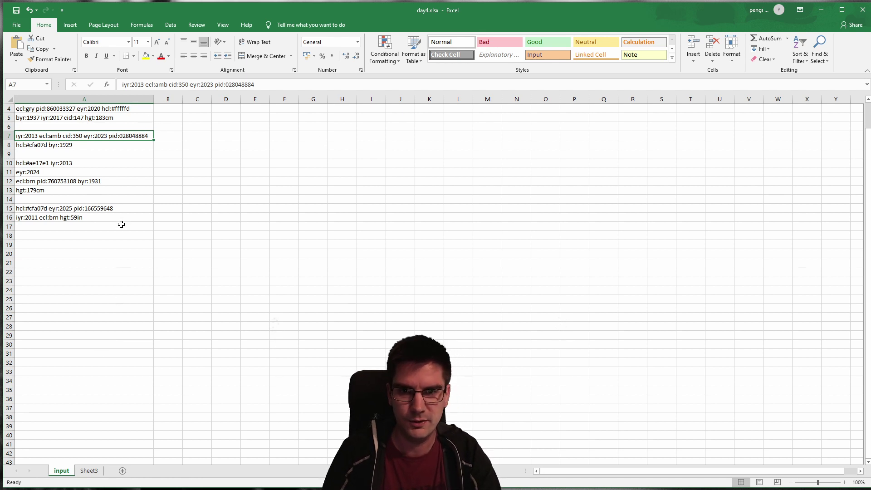
# Rename the new, empty worksheet as process 1.
pyautogui.click(89, 470)
pyautogui.click(40, 119)
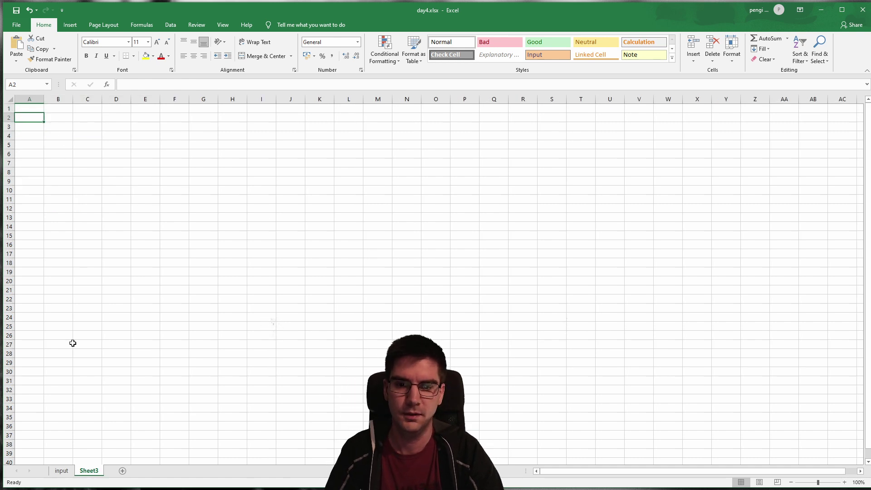
pyautogui.doubleClick(89, 470)
pyautogui.write('process 1')
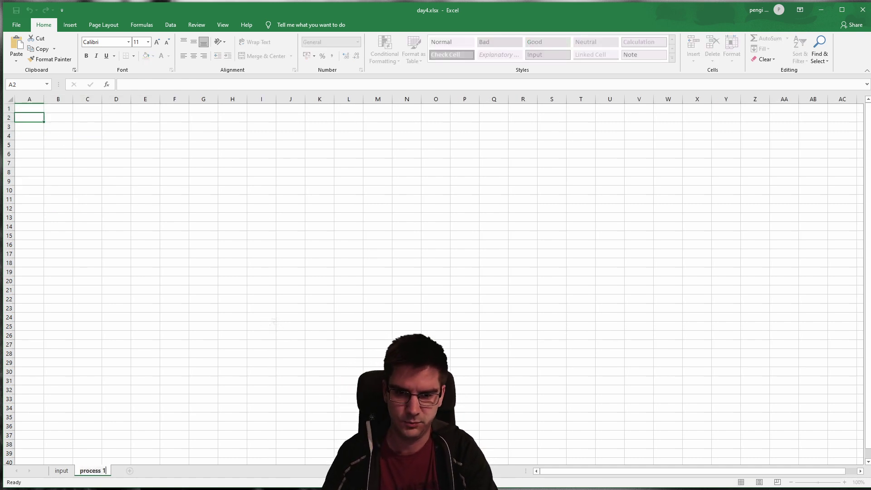
pyautogui.press('Return')
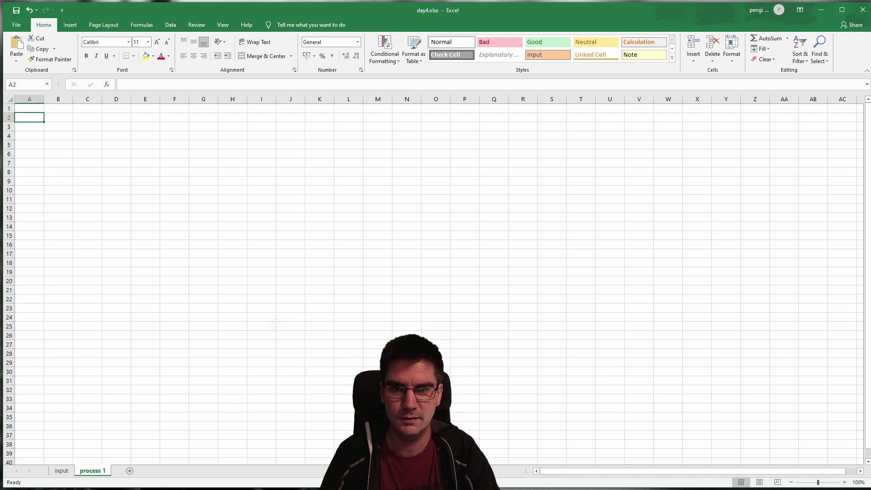
# Rename the process 1 sheet as pre 1.
pyautogui.doubleClick(94, 471)
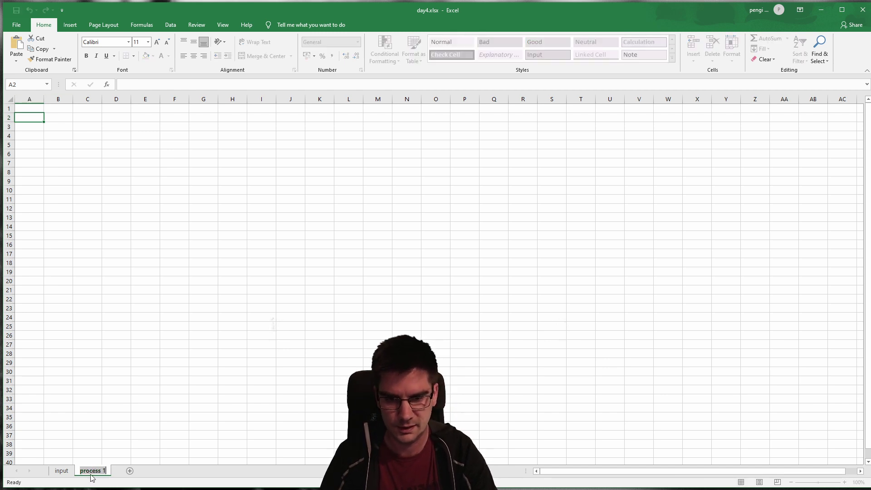
pyautogui.write('pre 1')
pyautogui.press('Return')
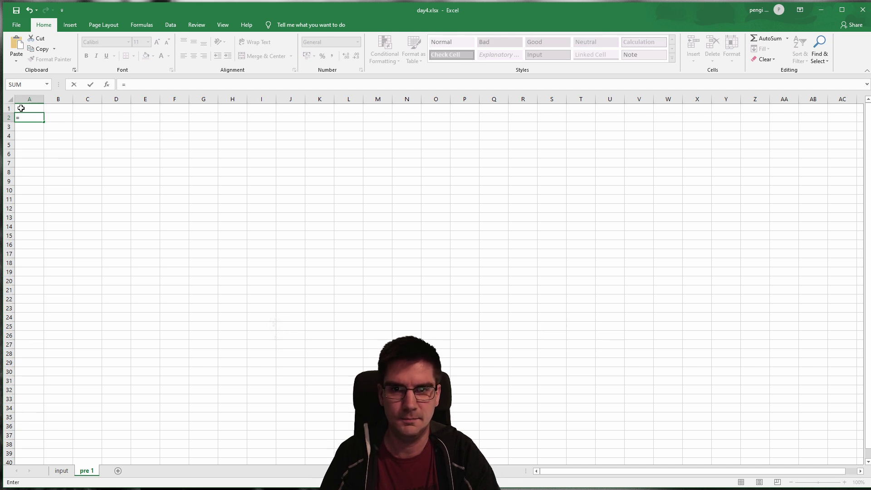
# Discard the formula begun in A2 and enter a single space in cell A1 of the pre 1 sheet.
pyautogui.click(21, 108)
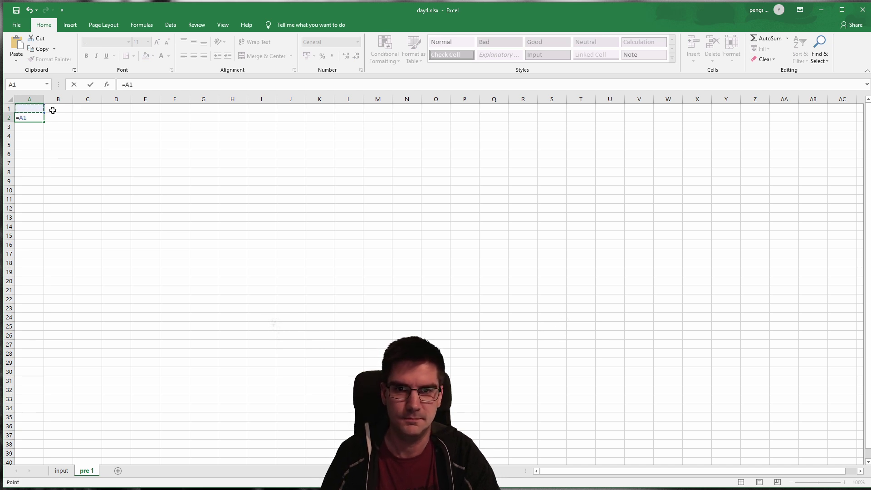
pyautogui.press('Escape')
pyautogui.click(37, 107)
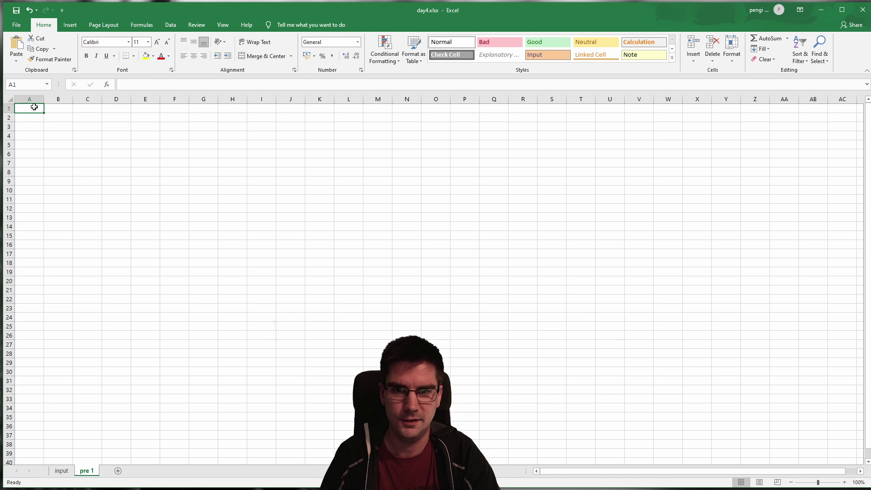
pyautogui.write('"')
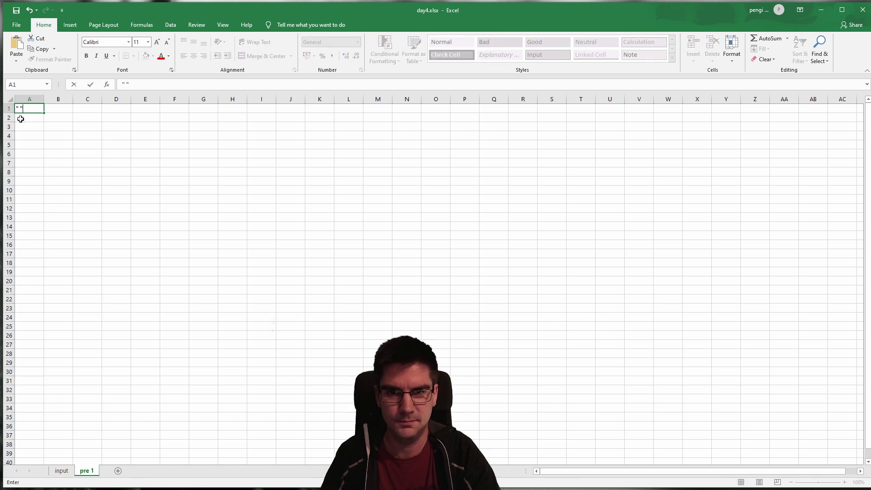
# Enter a formula in A2 of pre 1 that joins A1 with the input sheet's first cell, accepting the corrected version =A1&input!A1.
pyautogui.click(29, 117)
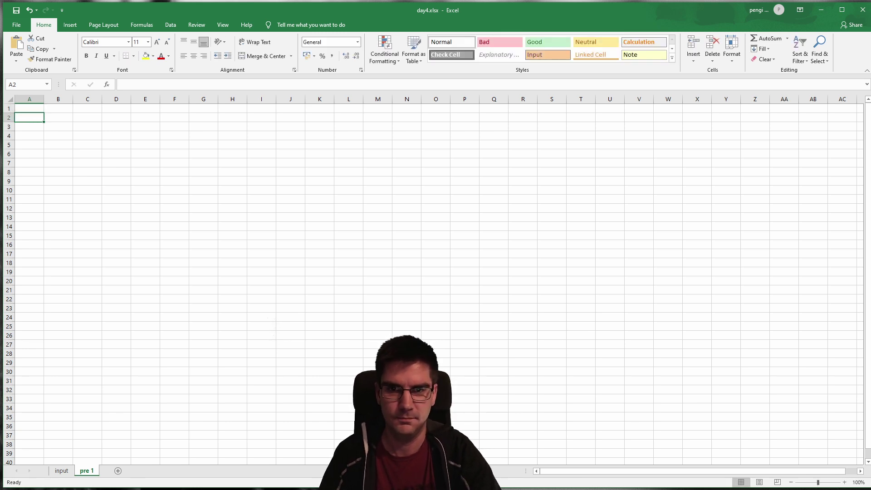
pyautogui.write('=')
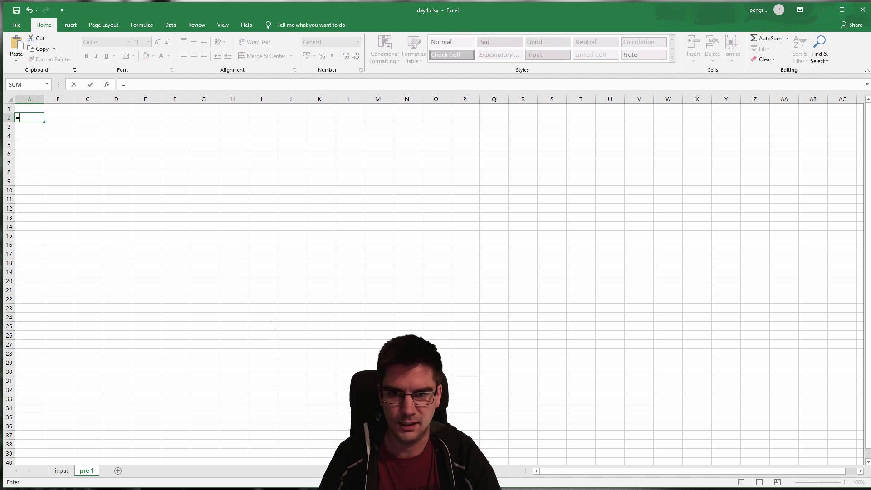
pyautogui.click(30, 110)
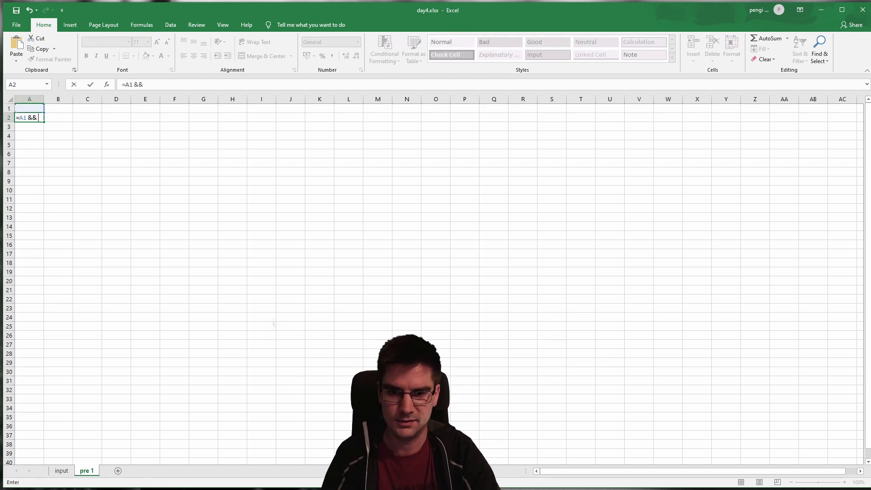
pyautogui.write('&&')
pyautogui.click(61, 470)
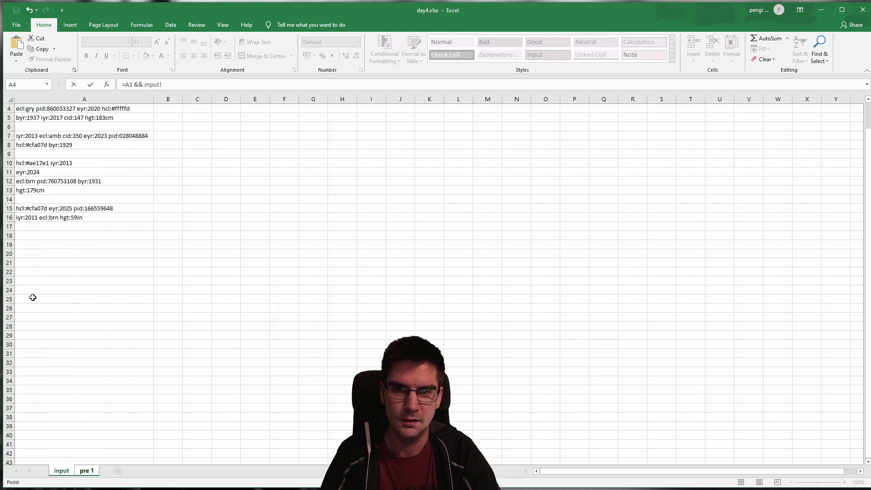
pyautogui.click(78, 112)
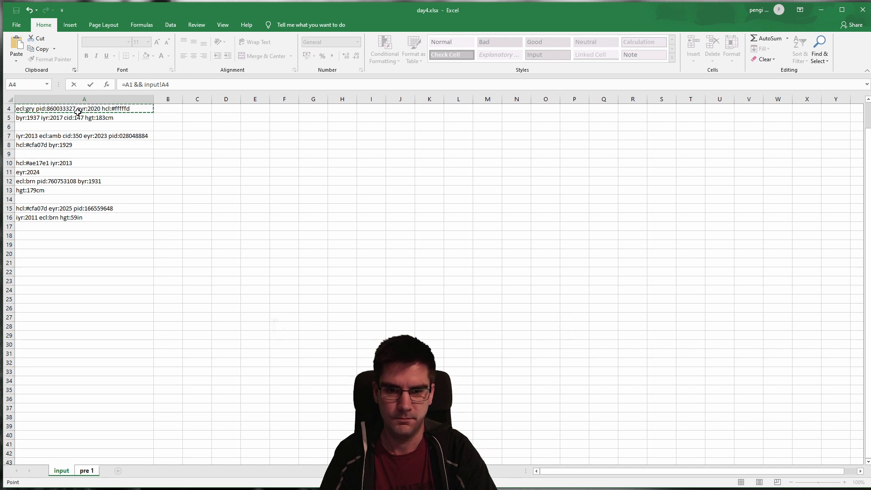
pyautogui.scroll(1, 172, 109)
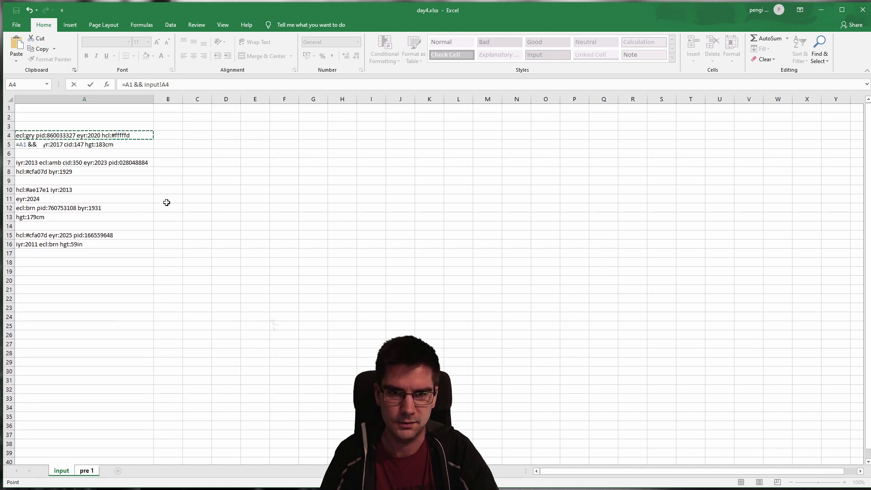
pyautogui.click(196, 86)
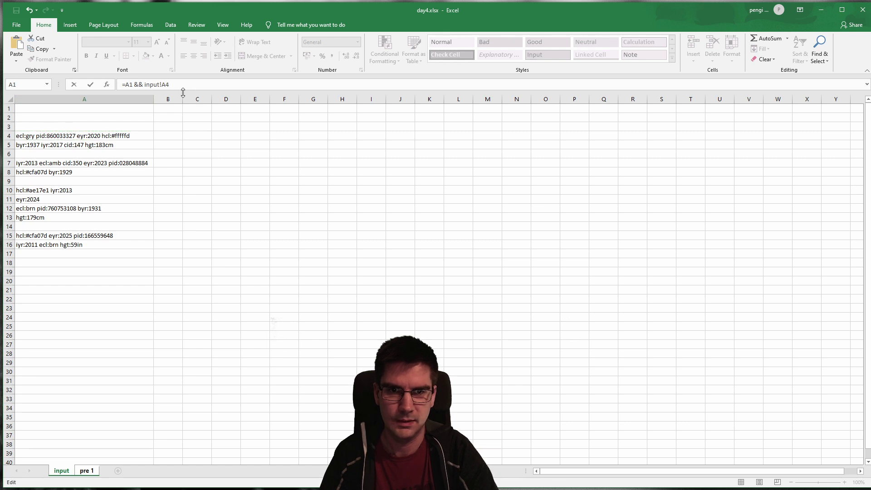
pyautogui.press('Return')
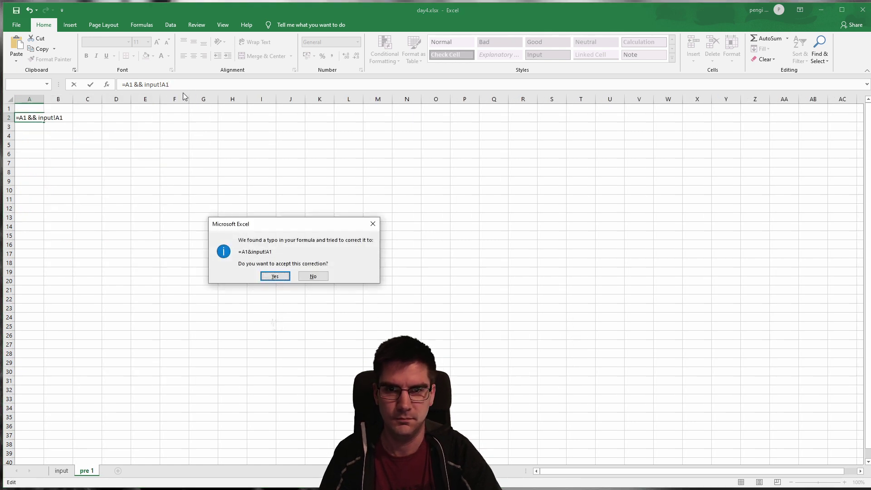
pyautogui.click(274, 277)
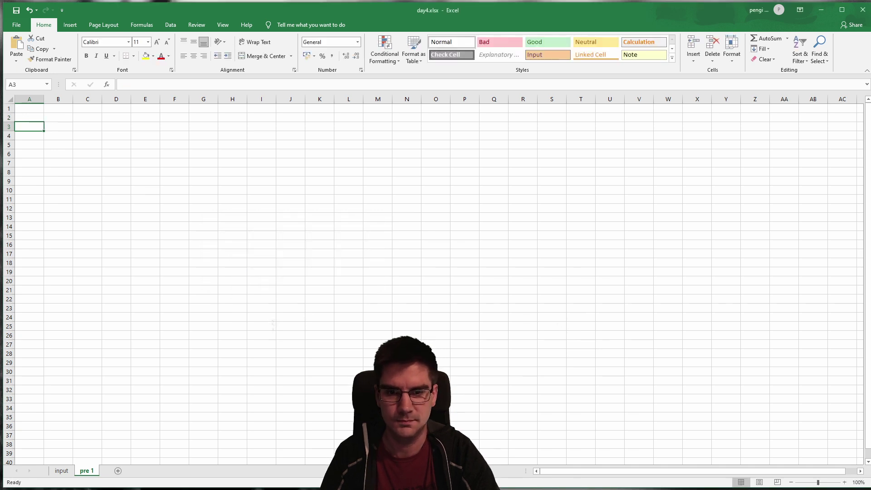
# Delete the empty rows 1 to 3 above the passport data on the input sheet.
pyautogui.click(66, 472)
pyautogui.click(9, 108)
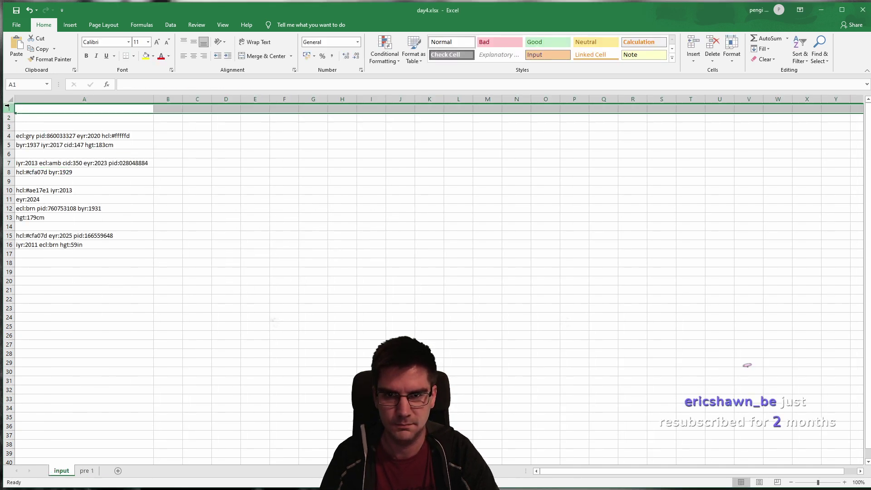
pyautogui.keyDown('shift'); pyautogui.click(9, 127); pyautogui.keyUp('shift')
pyautogui.rightClick(9, 126)
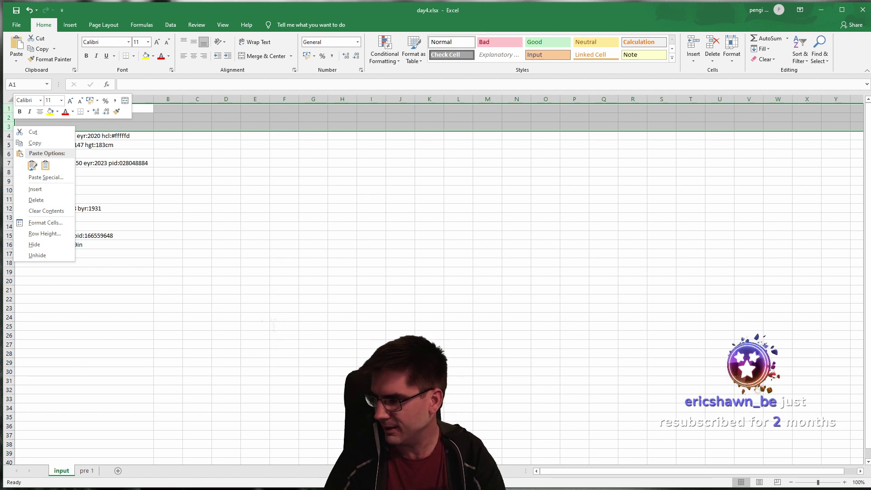
pyautogui.click(35, 200)
pyautogui.click(91, 243)
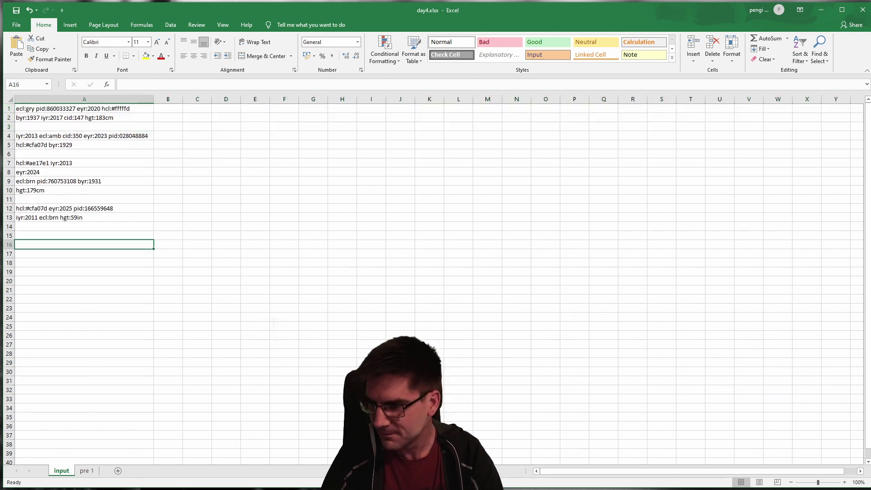
# Repair the broken reference in A2 of pre 1 so the formula reads =A1&input!A1.
pyautogui.click(87, 471)
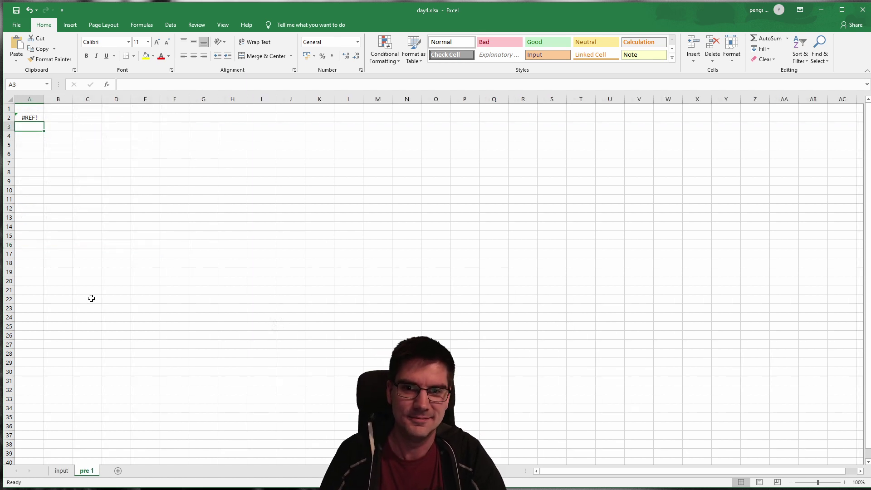
pyautogui.doubleClick(36, 117)
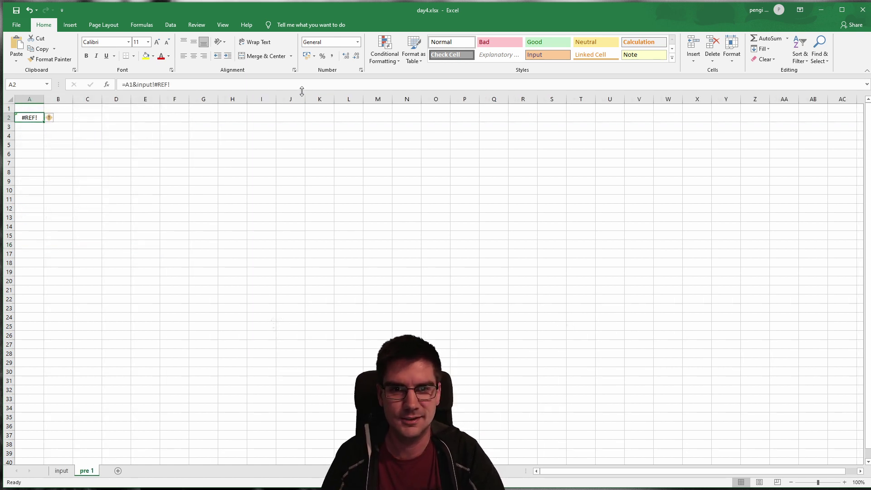
pyautogui.click(176, 85)
pyautogui.press('BackSpace')
pyautogui.press('BackSpace')
pyautogui.press('BackSpace')
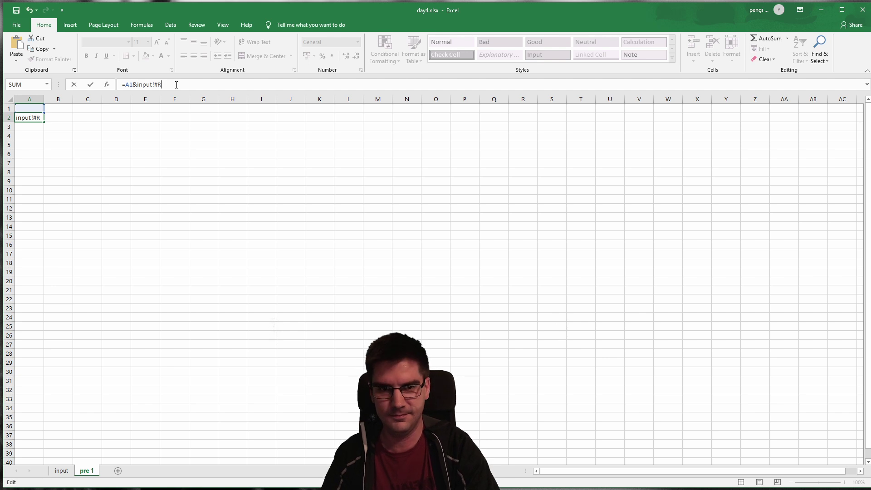
pyautogui.write('A1')
pyautogui.press('Return')
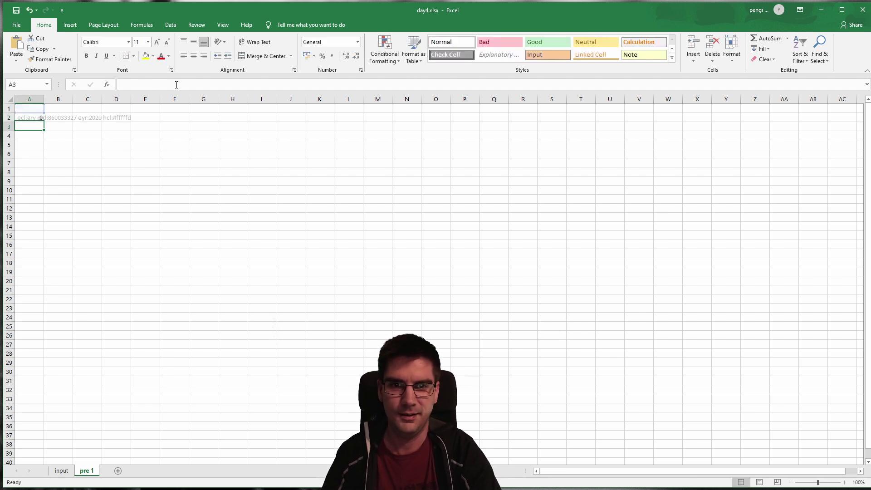
# Widen column A of pre 1 to fit the joined text and fill the A2 formula down through row 44.
pyautogui.click(30, 117)
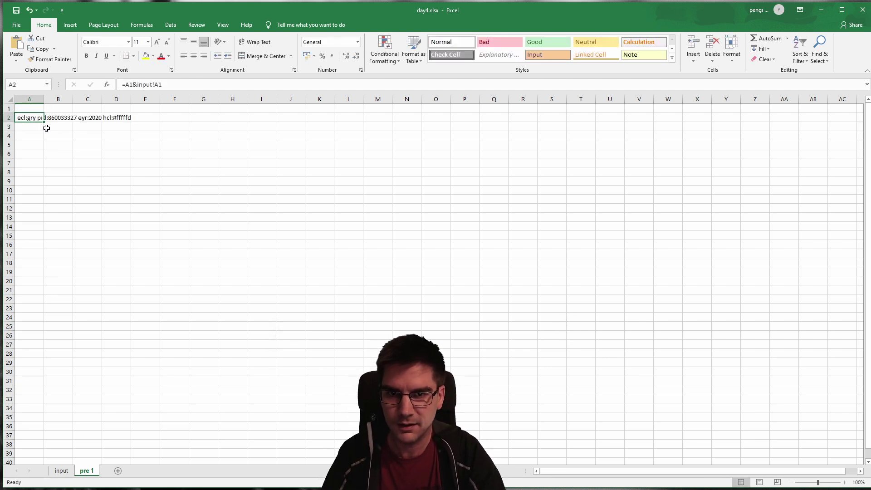
pyautogui.moveTo(44, 99); pyautogui.dragTo(208, 101)
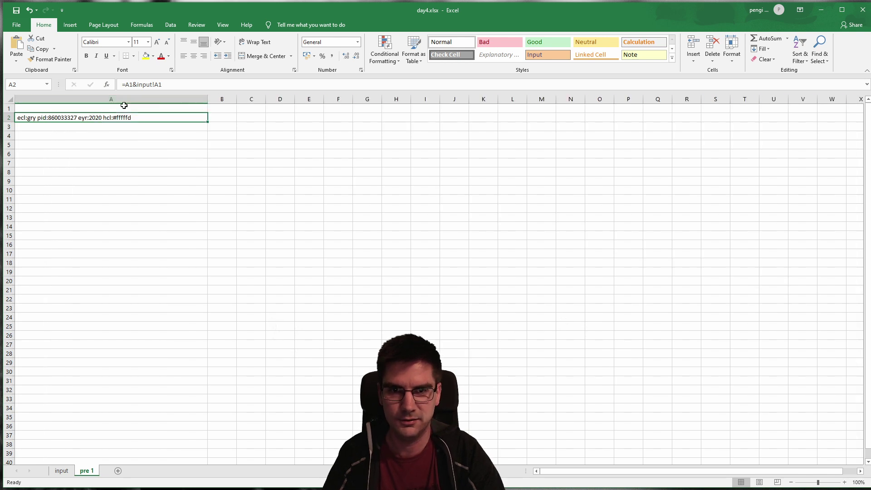
pyautogui.click(62, 471)
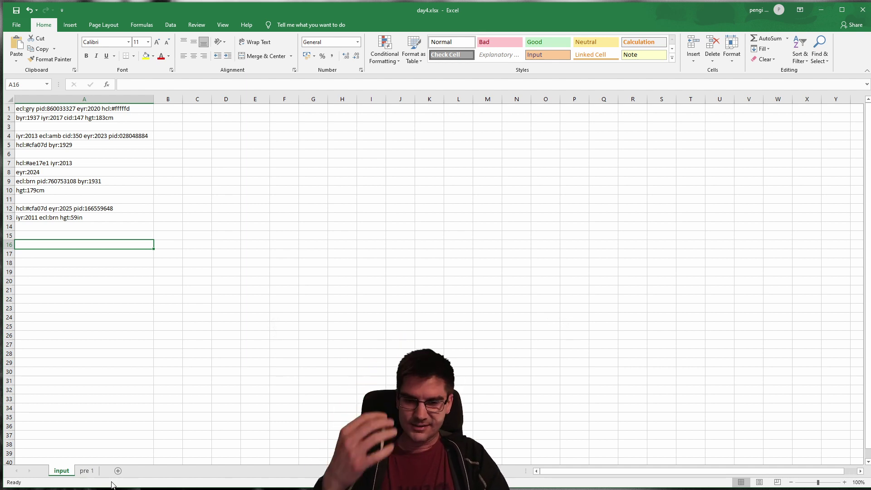
pyautogui.click(82, 471)
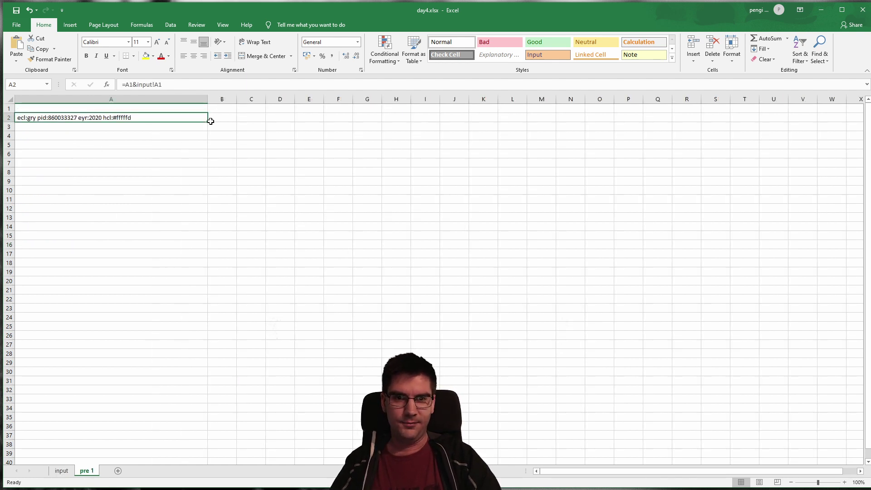
pyautogui.moveTo(211, 121); pyautogui.dragTo(183, 399)
pyautogui.scroll(4, 293, 291)
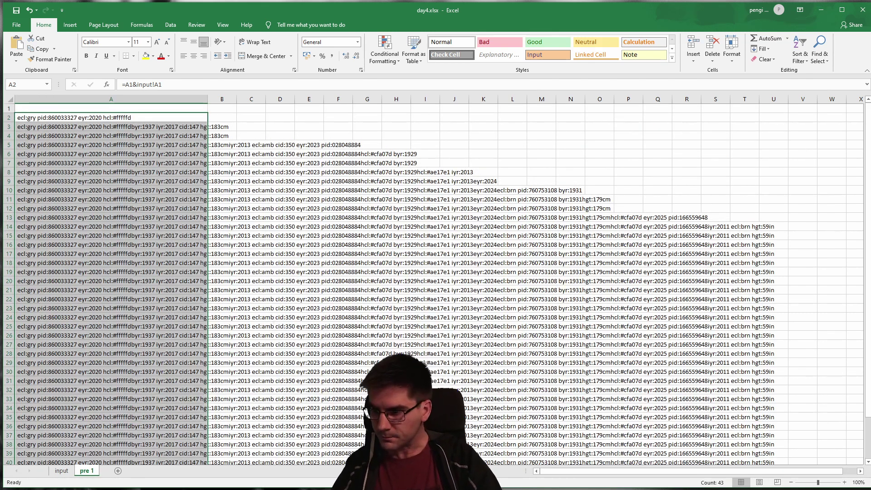
# Insert a space separator into the A2 formula, making it =A1&" "&input!A1.
pyautogui.click(117, 120)
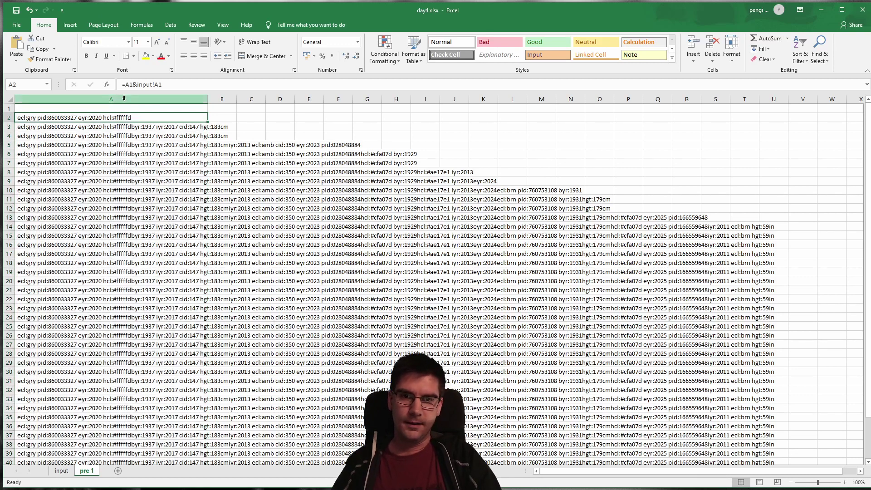
pyautogui.click(83, 101)
pyautogui.click(82, 117)
pyautogui.click(78, 109)
pyautogui.click(129, 86)
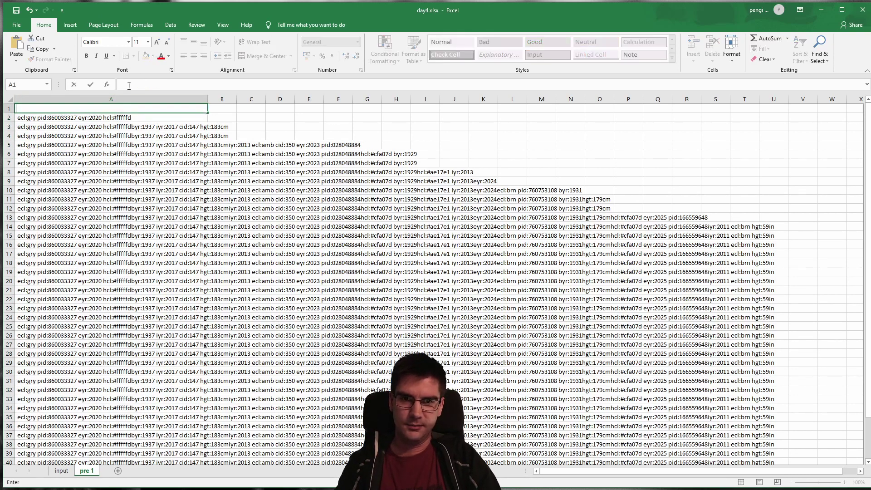
pyautogui.click(125, 119)
pyautogui.click(171, 91)
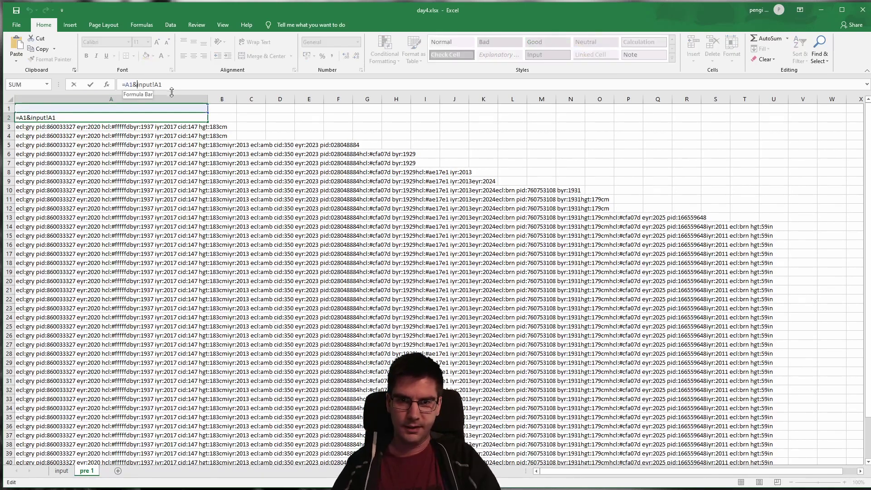
pyautogui.write('" "')
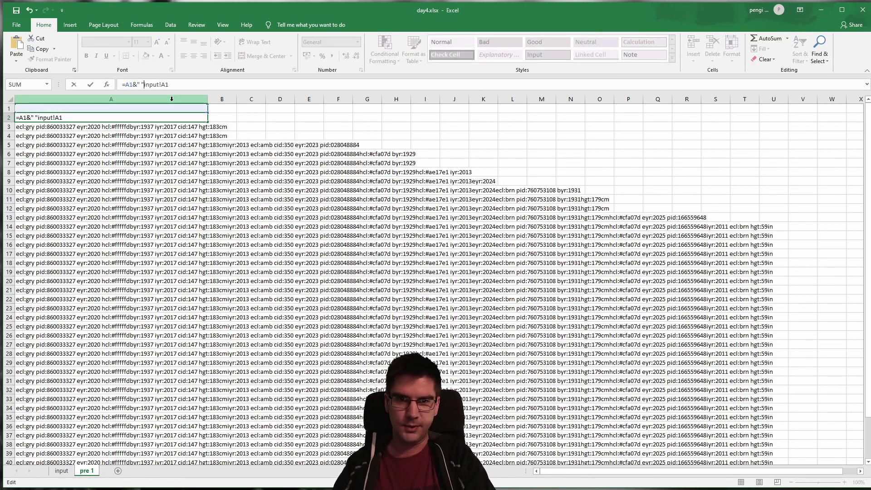
pyautogui.write('&')
pyautogui.press('Return')
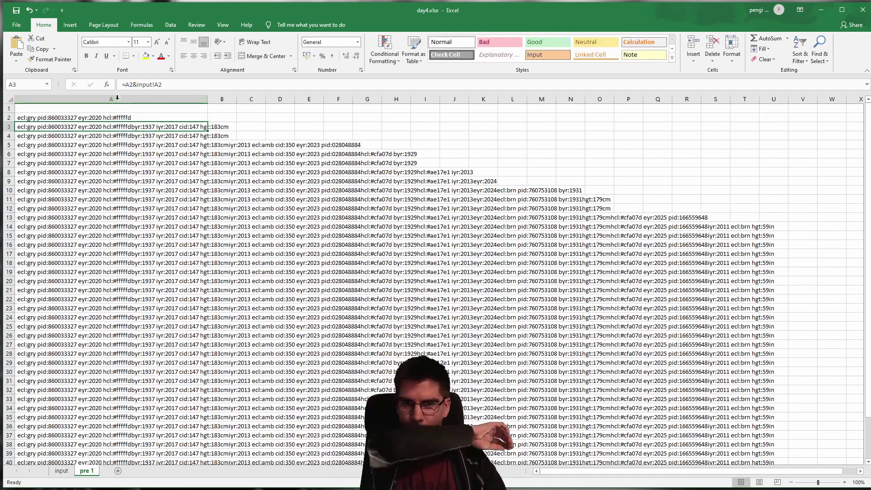
# Copy the A2 formula with the space separator over the filled cells below, through row 44.
pyautogui.click(140, 119)
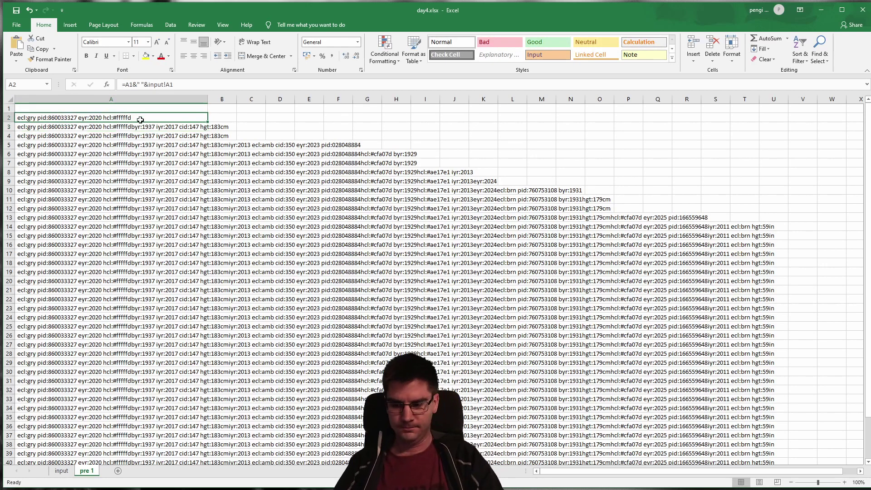
pyautogui.hotkey('ctrl', 'c')
pyautogui.hotkey('shift', 'Down')
pyautogui.hotkey('shift', 'Down')
pyautogui.hotkey('shift', 'Down')
pyautogui.hotkey('shift', 'Down')
pyautogui.hotkey('shift', 'Down')
pyautogui.hotkey('shift', 'Down')
pyautogui.hotkey('shift', 'Down')
pyautogui.hotkey('shift', 'Down')
pyautogui.hotkey('shift', 'Down')
pyautogui.hotkey('shift', 'Down')
pyautogui.hotkey('shift', 'Down')
pyautogui.hotkey('shift', 'Down')
pyautogui.hotkey('shift', 'Down')
pyautogui.hotkey('shift', 'Down')
pyautogui.hotkey('shift', 'Down')
pyautogui.hotkey('shift', 'Down')
pyautogui.hotkey('shift', 'Down')
pyautogui.hotkey('shift', 'Down')
pyautogui.hotkey('shift', 'Down')
pyautogui.hotkey('shift', 'Down')
pyautogui.hotkey('ctrl', 'v')
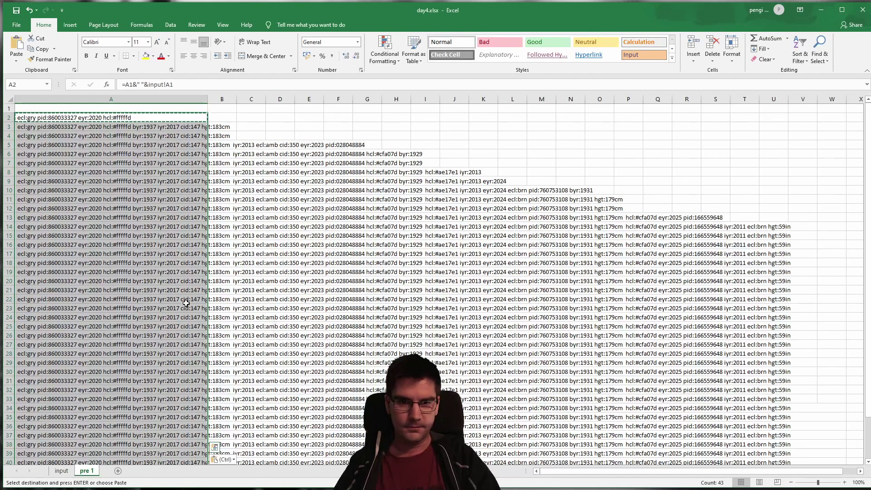
# Check the blank separator row 3 on the input sheet and return to the pre 1 sheet.
pyautogui.click(144, 131)
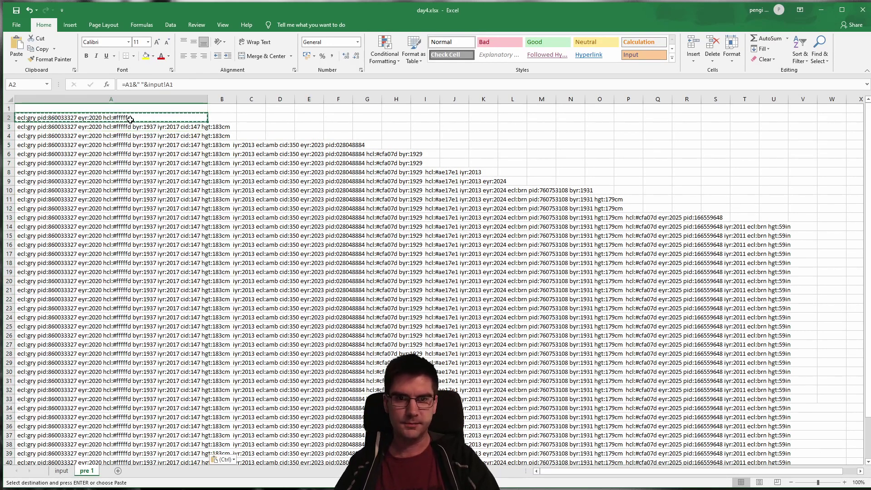
pyautogui.click(63, 471)
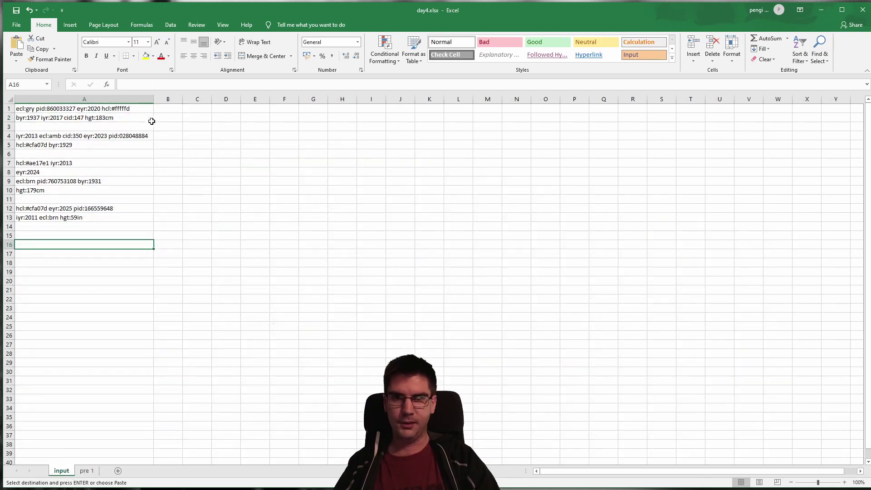
pyautogui.click(131, 124)
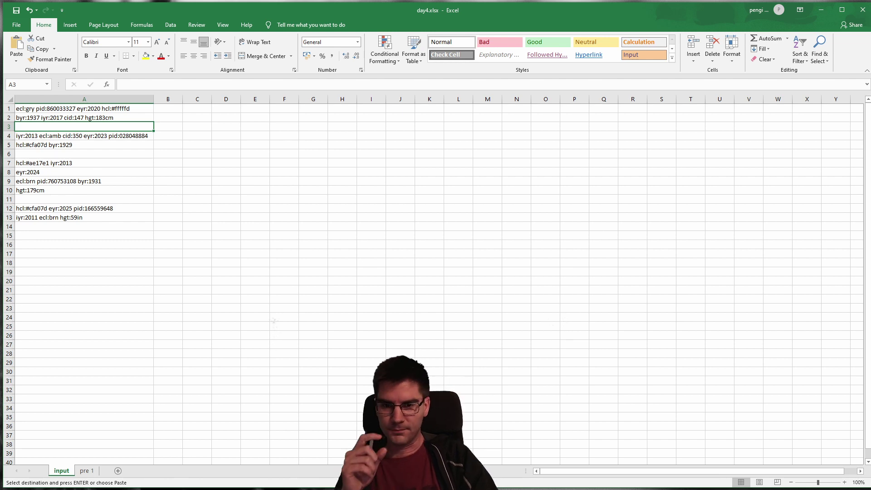
pyautogui.click(86, 474)
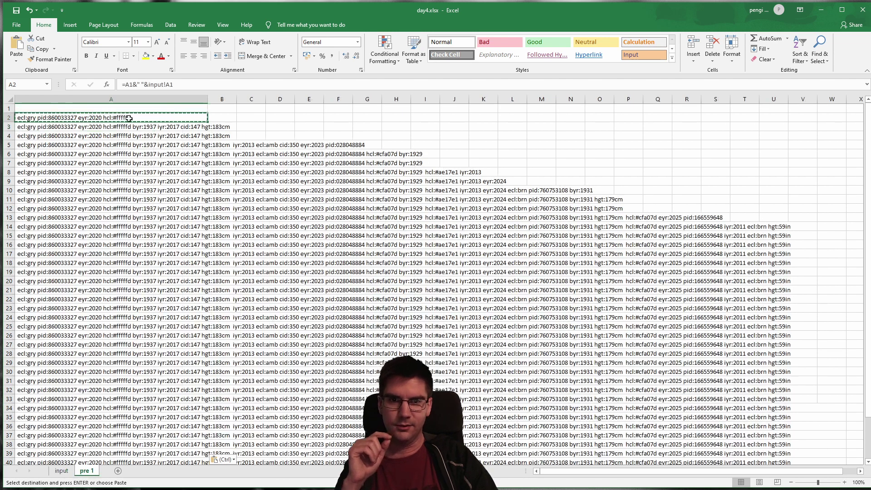
# Wrap the A2 formula in an IF that returns empty text for blank input lines: =IF(input!A1 = ""; ""; A1&" "&input!A1).
pyautogui.doubleClick(201, 117)
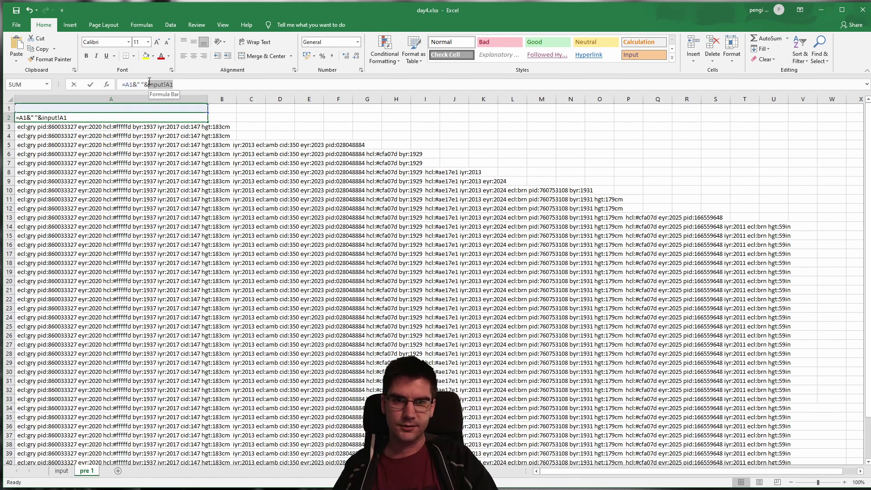
pyautogui.press('Left')
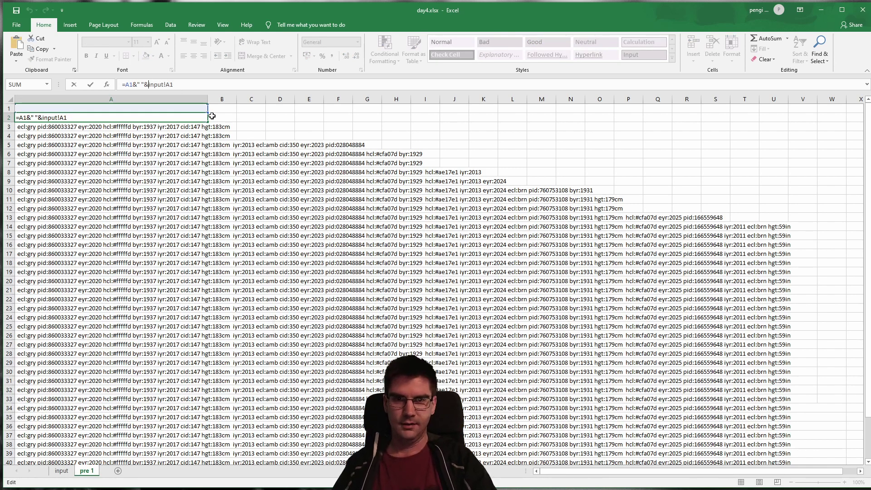
pyautogui.write('IF(')
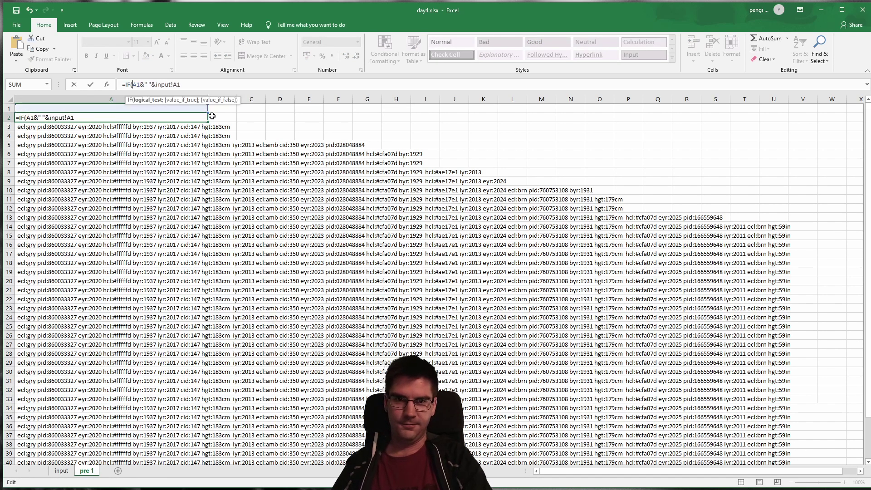
pyautogui.write('input!A1 =')
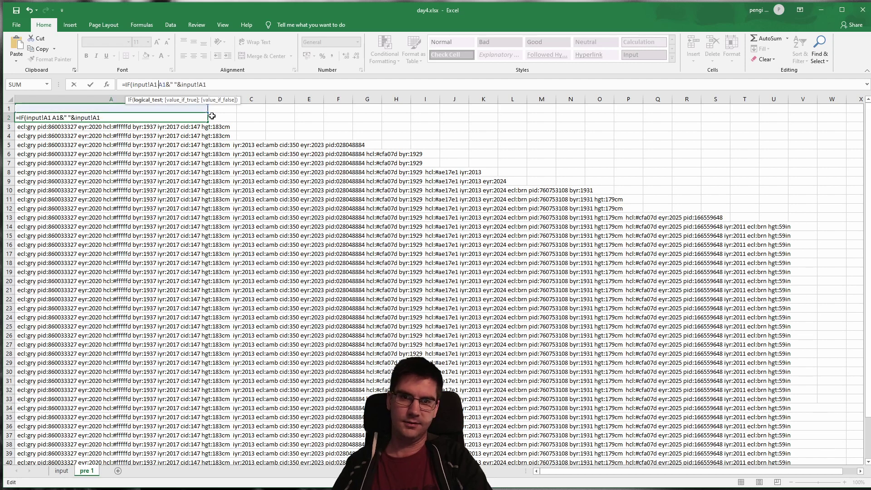
pyautogui.hotkey('shift', 'space')
pyautogui.write('""')
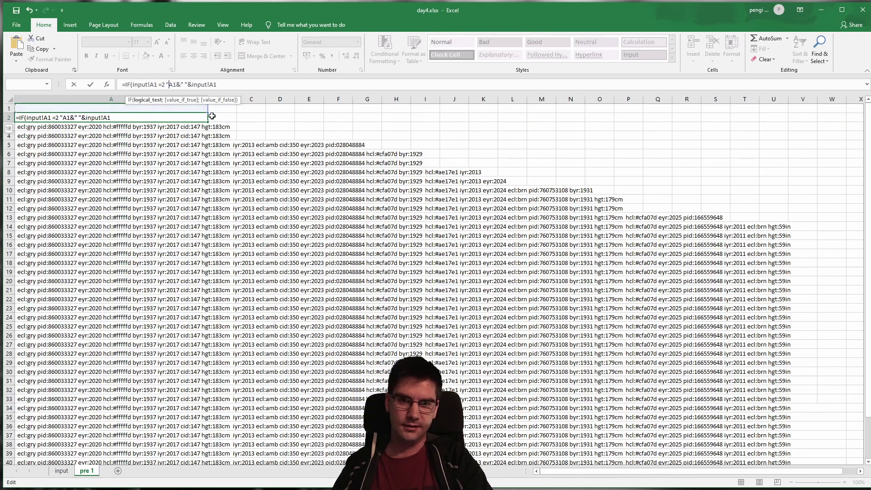
pyautogui.press('BackSpace')
pyautogui.press('BackSpace')
pyautogui.press('BackSpace')
pyautogui.press('BackSpace')
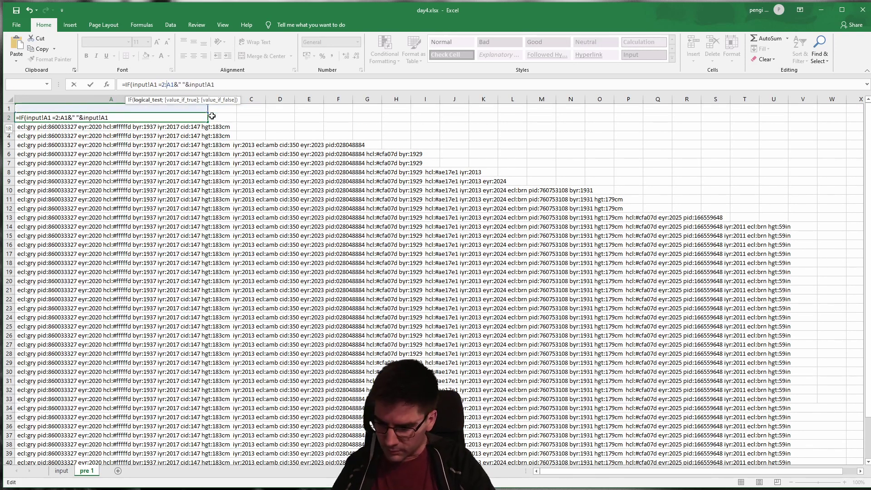
pyautogui.press('BackSpace')
pyautogui.press('BackSpace')
pyautogui.write('"";')
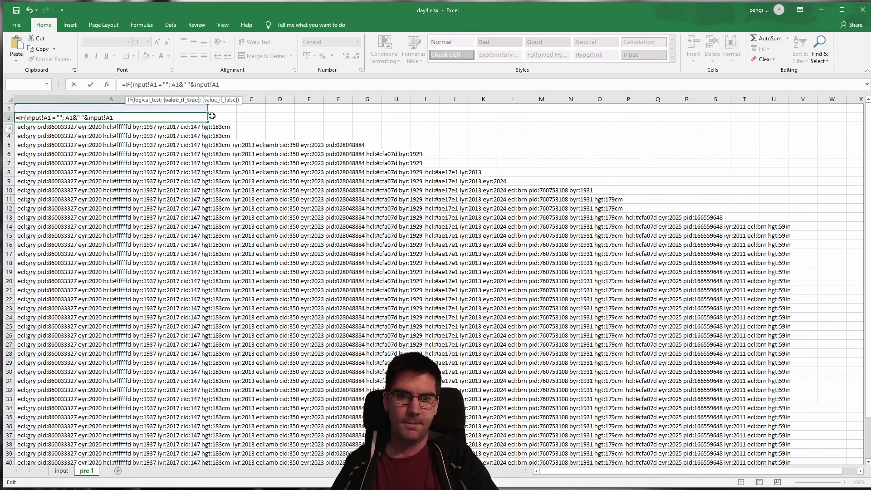
pyautogui.write(' "";')
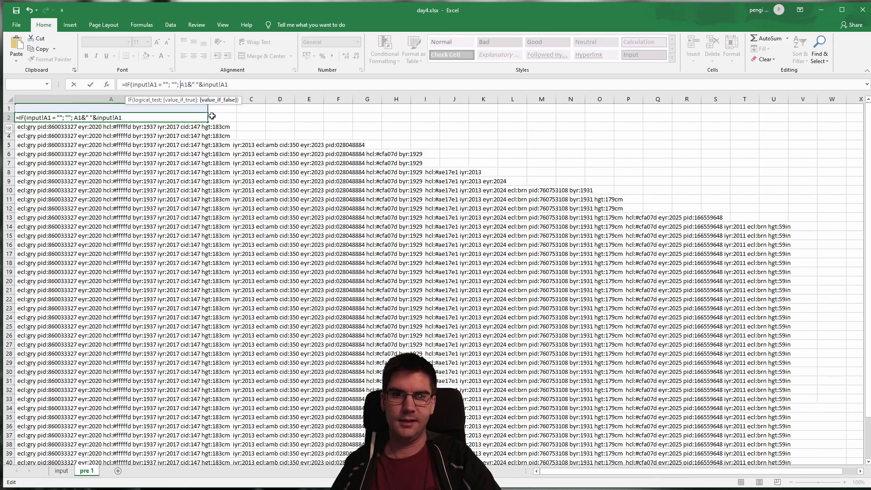
pyautogui.press('Right')
pyautogui.press('Right')
pyautogui.press('Right')
pyautogui.press('Right')
pyautogui.press('Right')
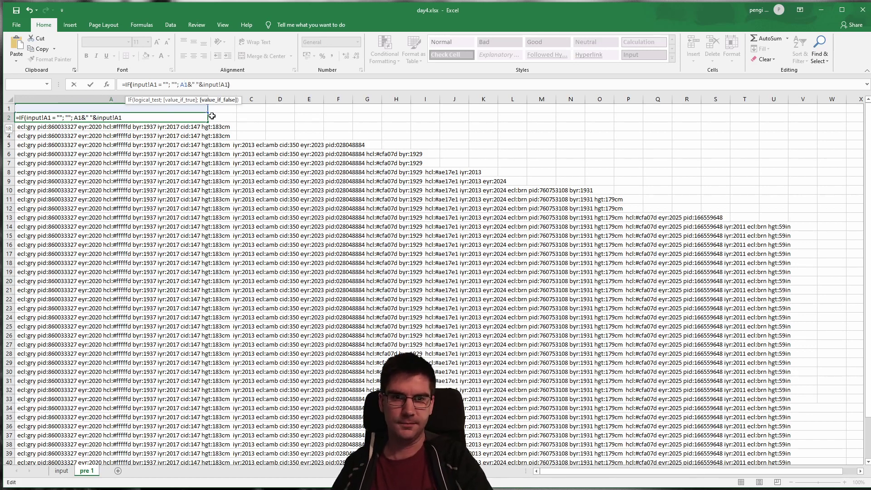
pyautogui.write(')')
pyautogui.press('Return')
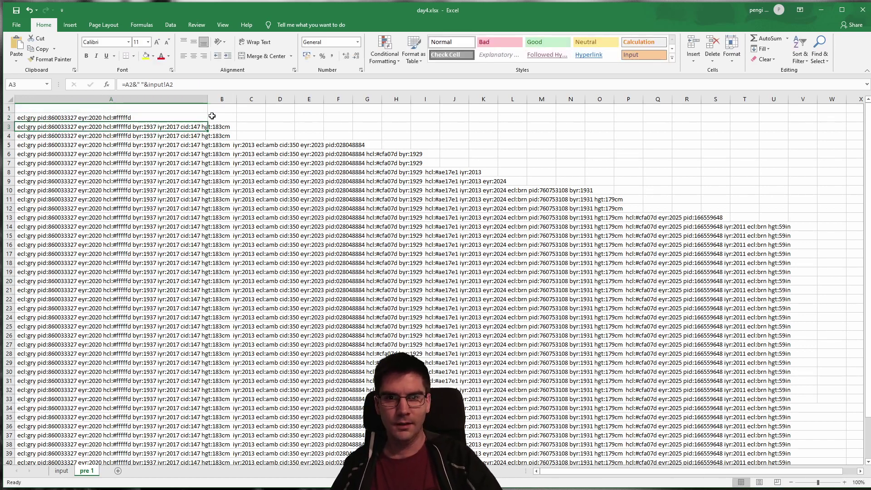
# Copy the A2 IF formula over the filled cells below it, through row 44.
pyautogui.press('Up')
pyautogui.hotkey('ctrl', 'c')
pyautogui.hotkey('ctrl', 'shift', 'Down')
pyautogui.hotkey('ctrl', 'v')
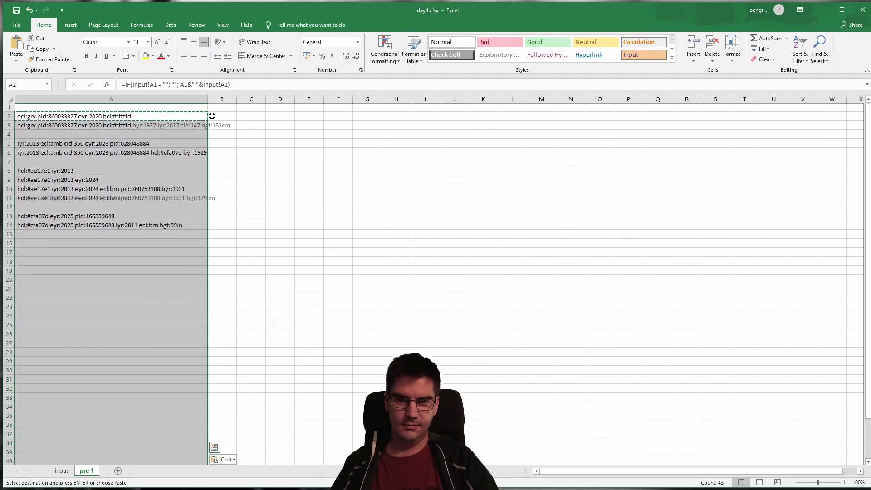
# Examine how the joined text accumulates in column A of pre 1 and compare it with the lines on the input sheet.
pyautogui.press('Down')
pyautogui.press('Down')
pyautogui.press('Down')
pyautogui.press('Down')
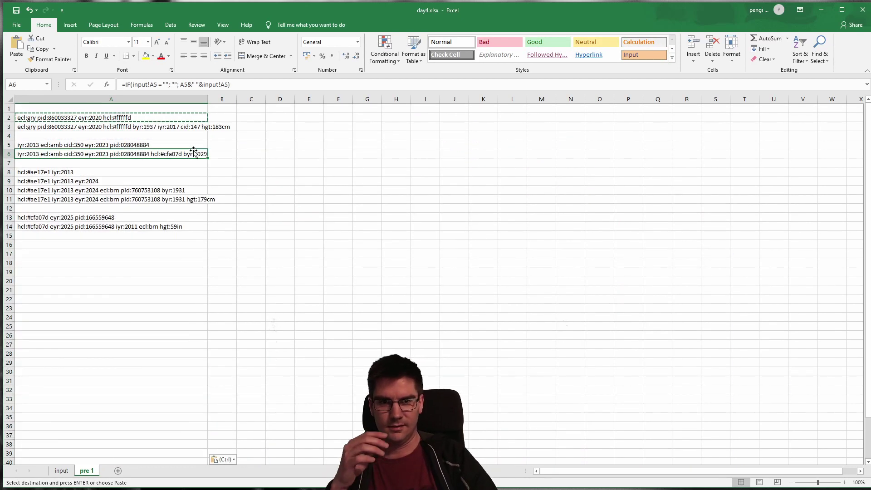
pyautogui.click(137, 119)
pyautogui.click(120, 127)
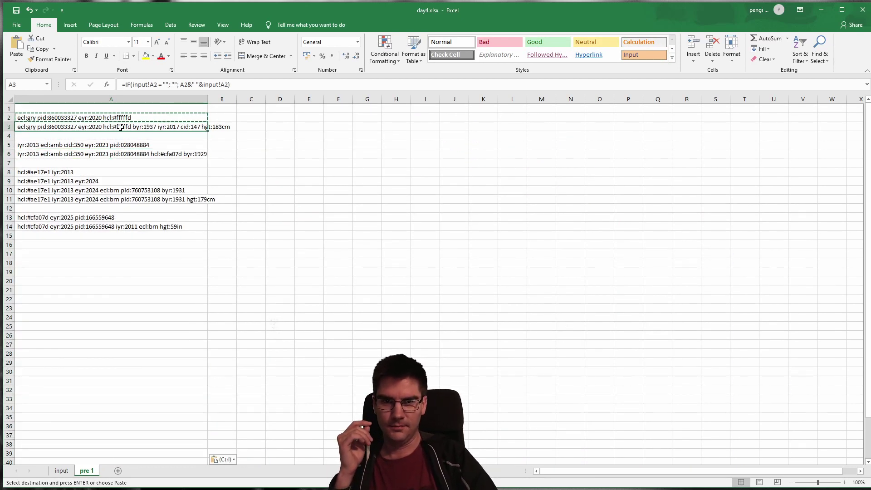
pyautogui.click(162, 178)
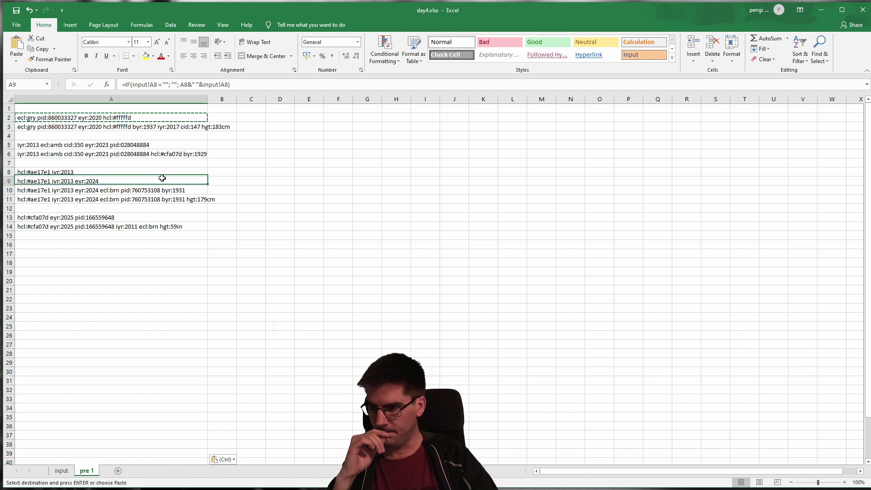
pyautogui.click(176, 128)
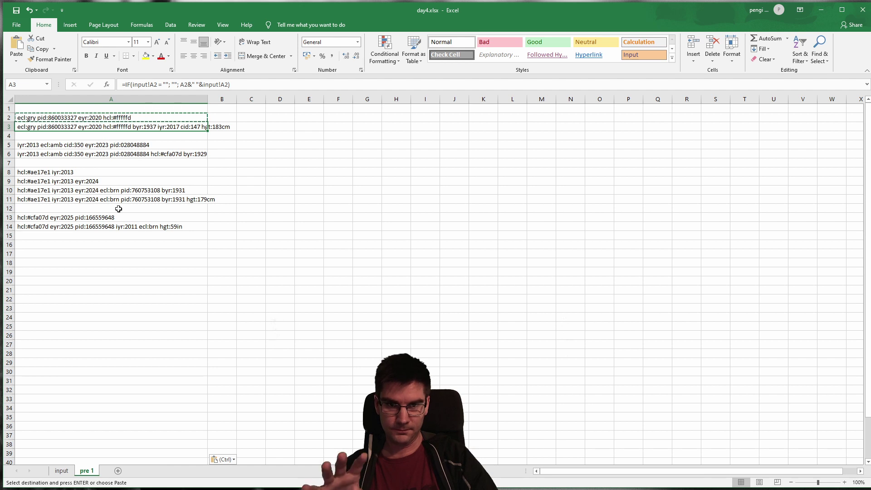
pyautogui.click(61, 471)
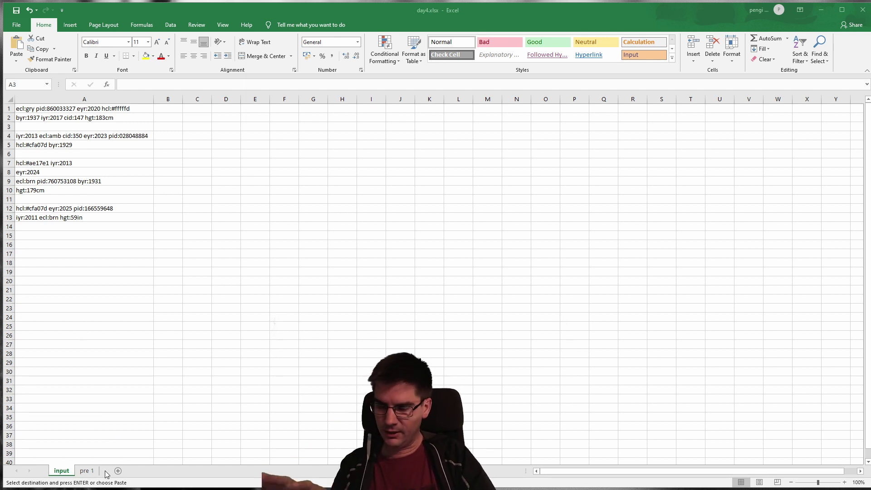
pyautogui.click(91, 474)
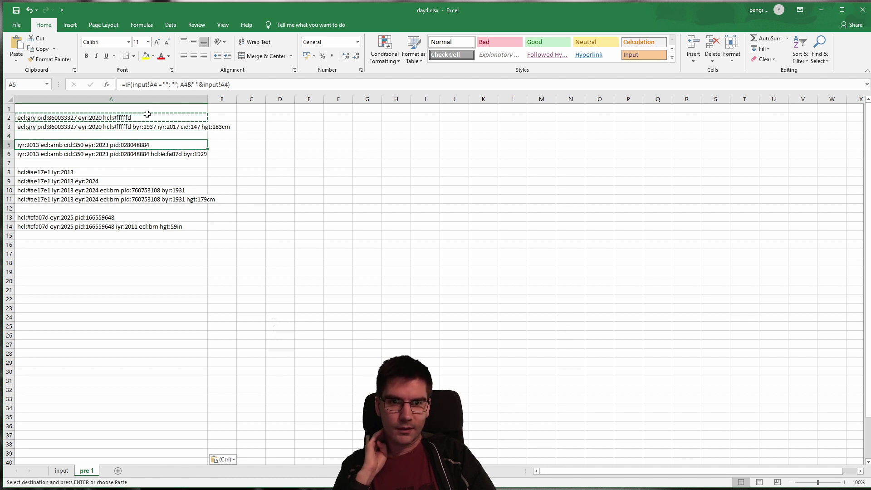
# Widen column A of pre 1 to fit the longest joined text and check the completed passport rows A6, A11 and A14.
pyautogui.moveTo(206, 102); pyautogui.dragTo(237, 101)
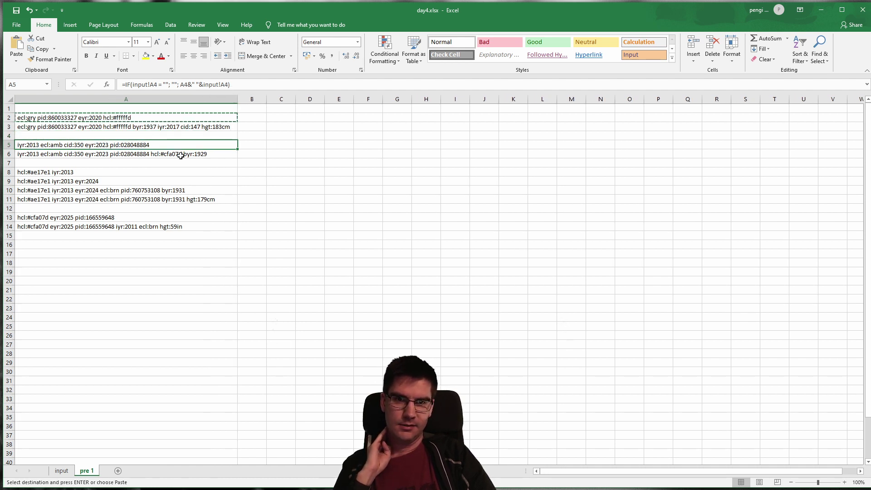
pyautogui.click(128, 155)
pyautogui.click(131, 202)
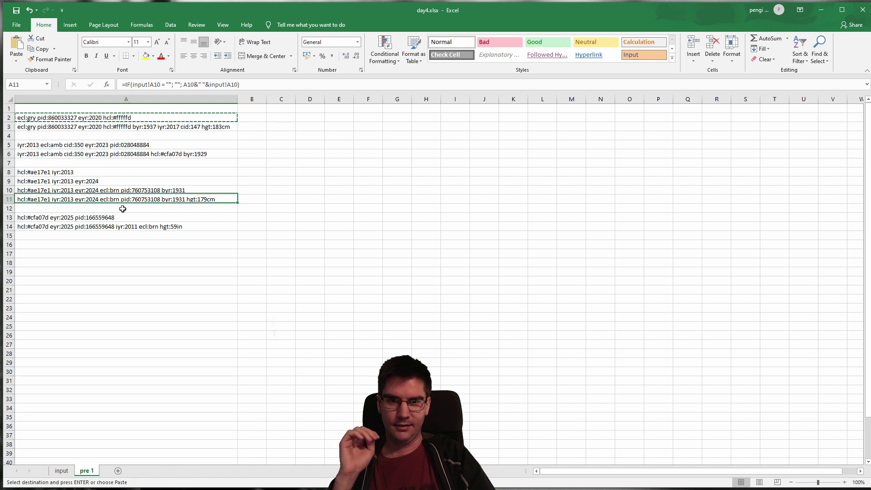
pyautogui.click(116, 226)
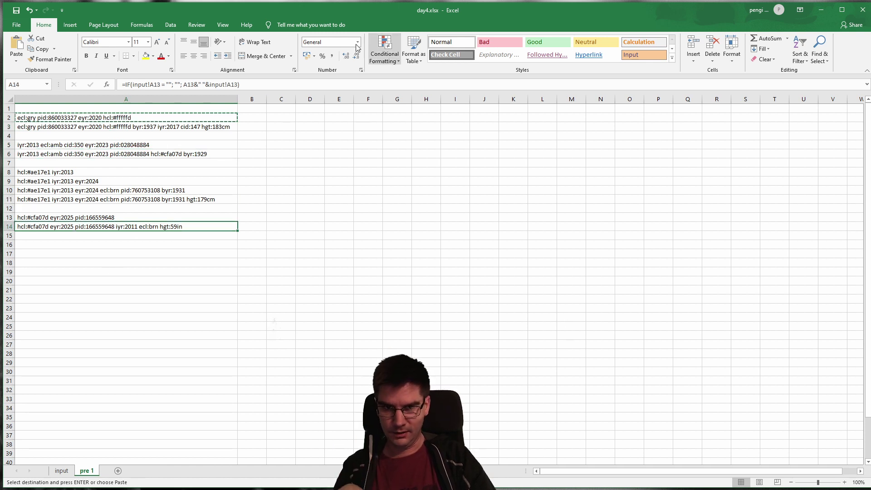
pyautogui.click(253, 108)
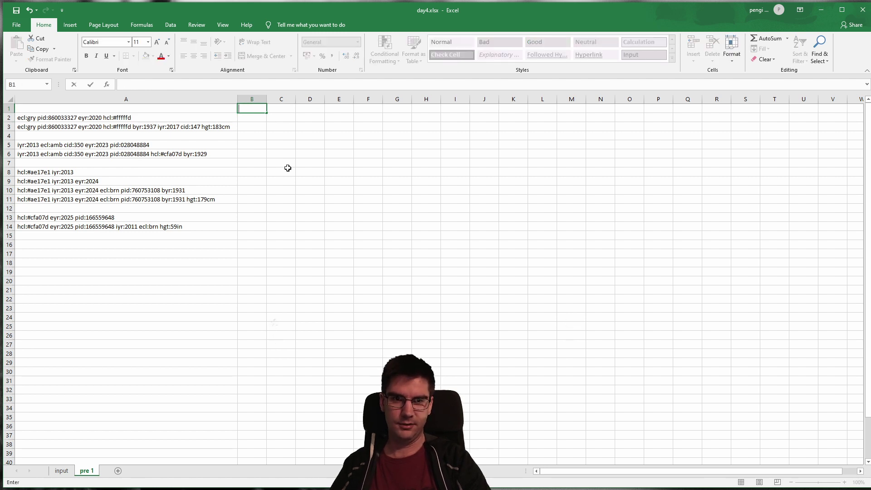
pyautogui.write('=IF(ISEMP')
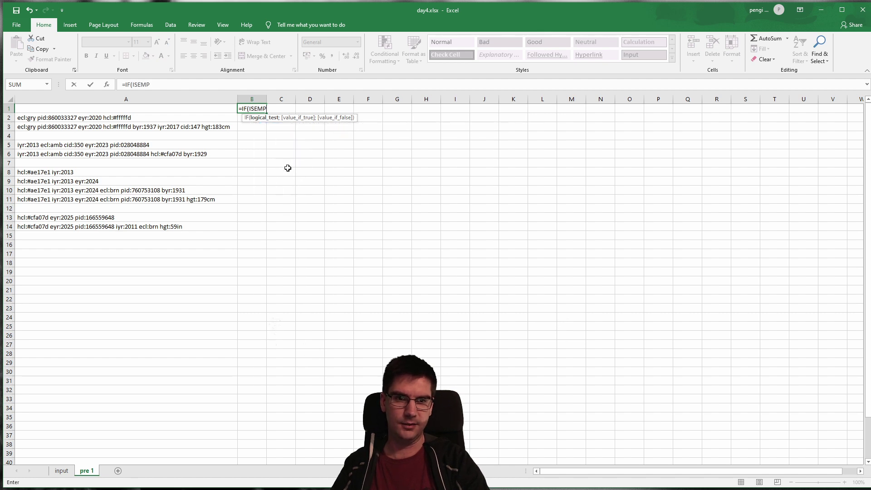
pyautogui.press('BackSpace')
pyautogui.press('BackSpace')
pyautogui.press('BackSpace')
pyautogui.press('BackSpace')
pyautogui.press('BackSpace')
pyautogui.write('ISEMP')
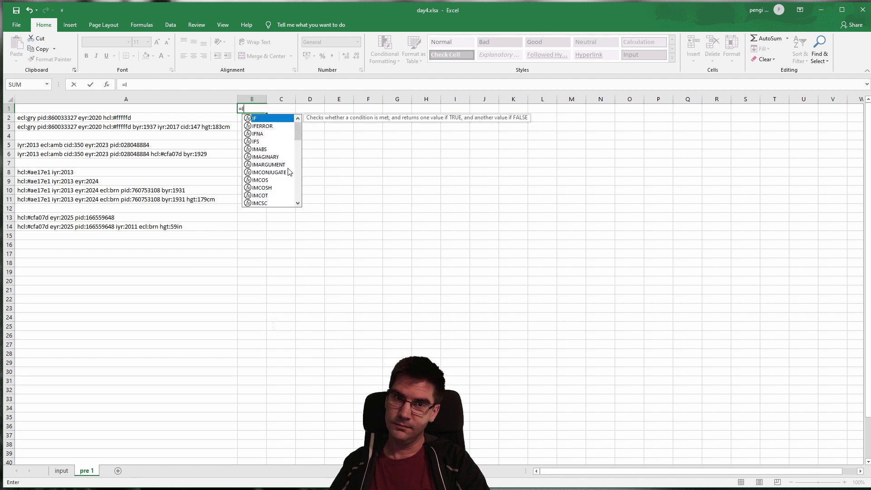
pyautogui.press('BackSpace')
pyautogui.press('BackSpace')
pyautogui.press('BackSpace')
pyautogui.press('BackSpace')
pyautogui.press('BackSpace')
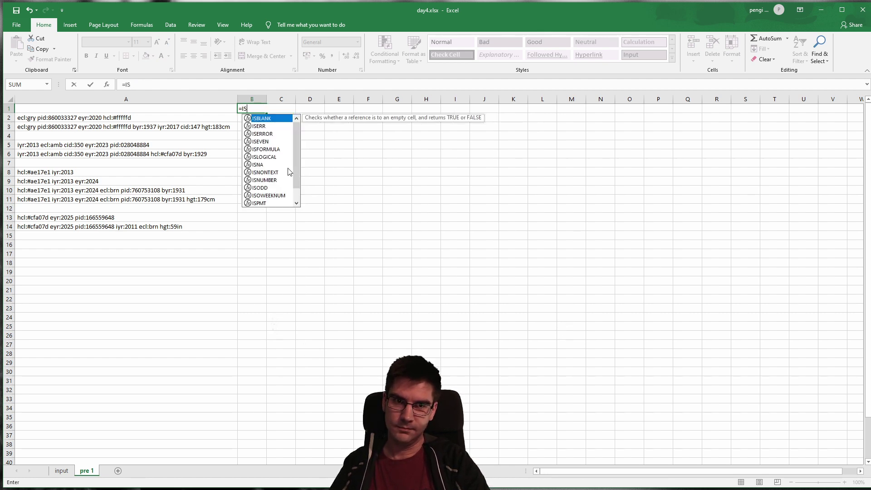
pyautogui.press('Escape')
pyautogui.press('Down')
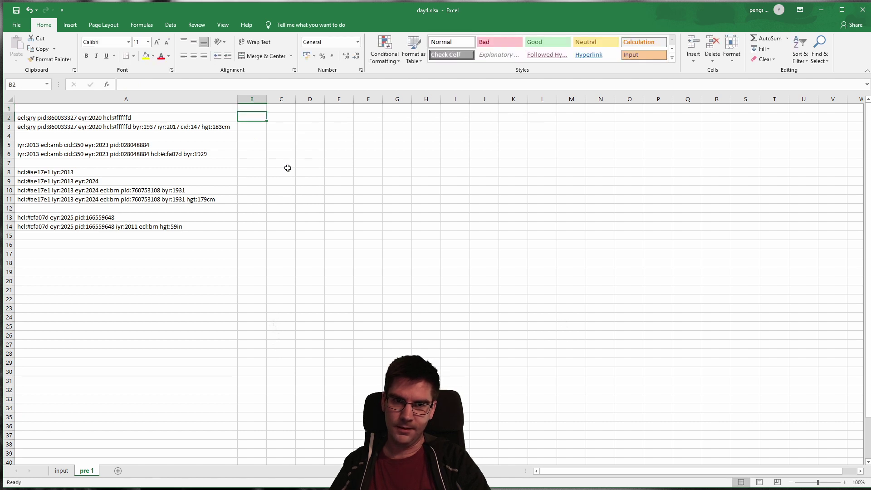
# Enter a formula in B2 of pre 1 that tests whether the next input line is blank, using the condition input!A2="".
pyautogui.write('=IF')
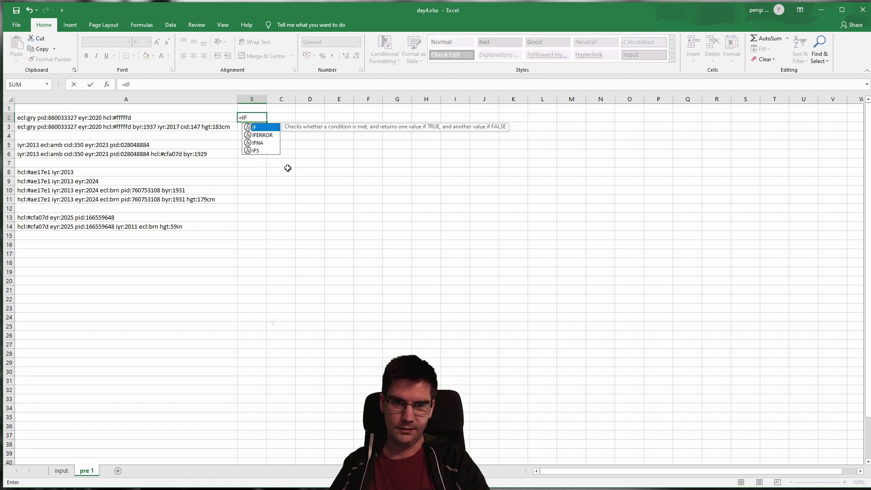
pyautogui.press('BackSpace')
pyautogui.write('SM')
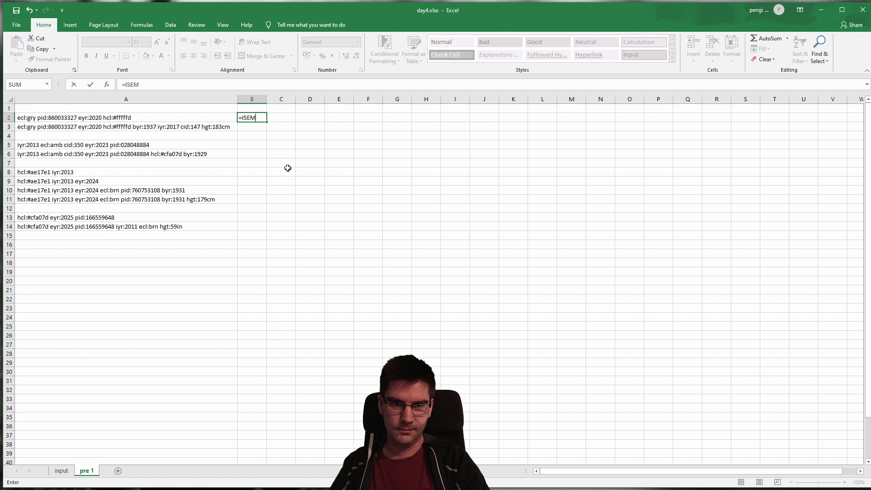
pyautogui.press('BackSpace')
pyautogui.press('BackSpace')
pyautogui.press('BackSpace')
pyautogui.write('IF(')
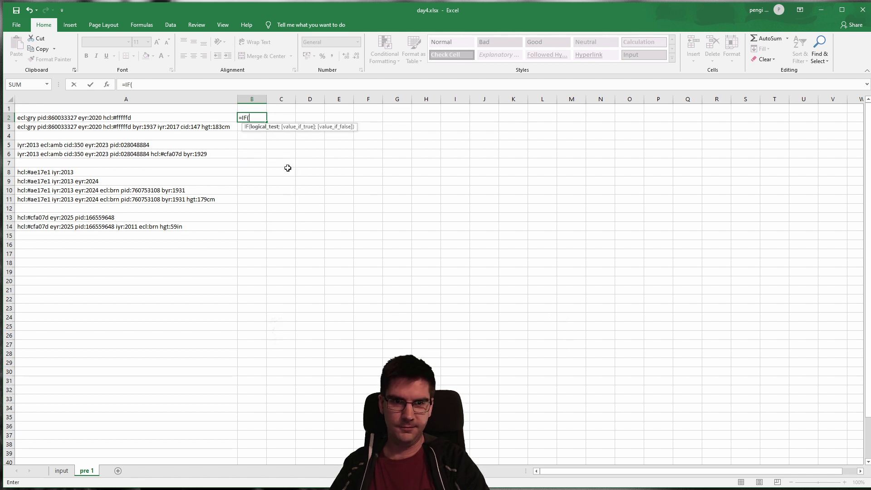
pyautogui.click(60, 470)
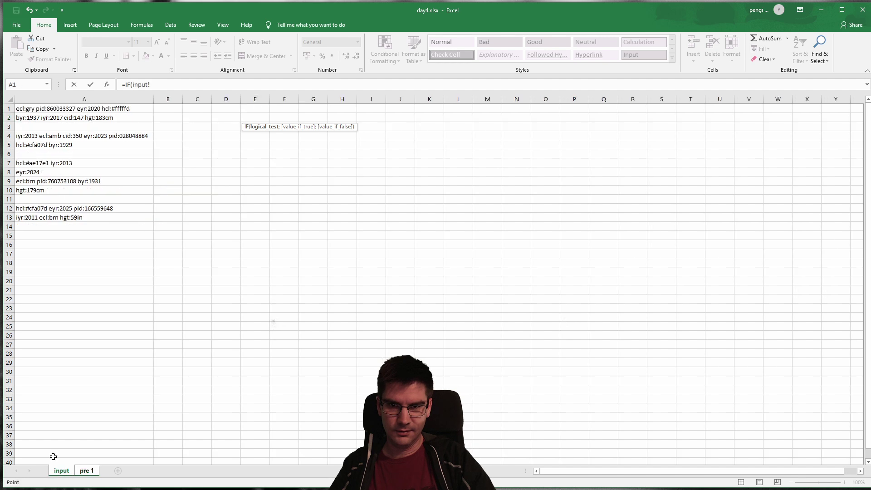
pyautogui.click(80, 118)
pyautogui.click(167, 88)
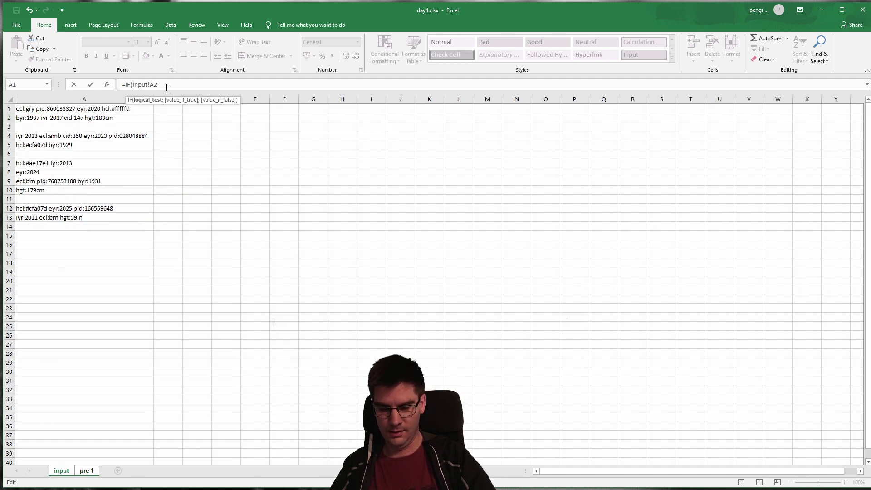
pyautogui.write('=""')
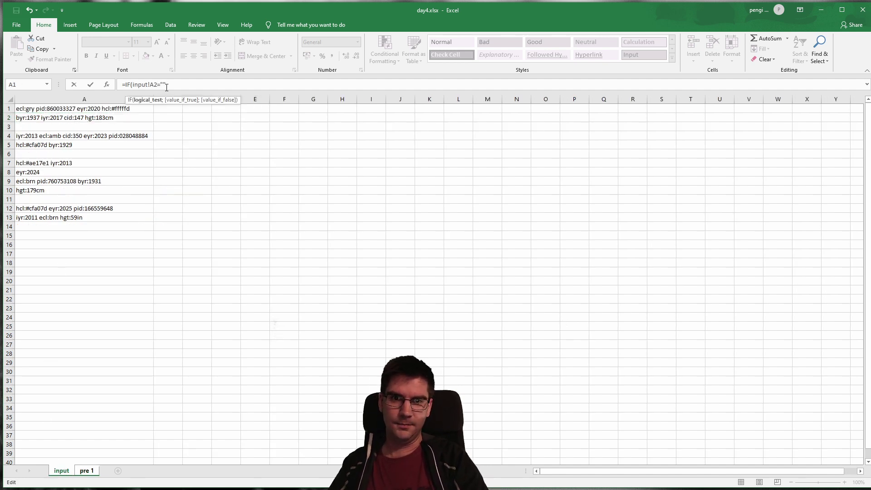
pyautogui.write(';T')
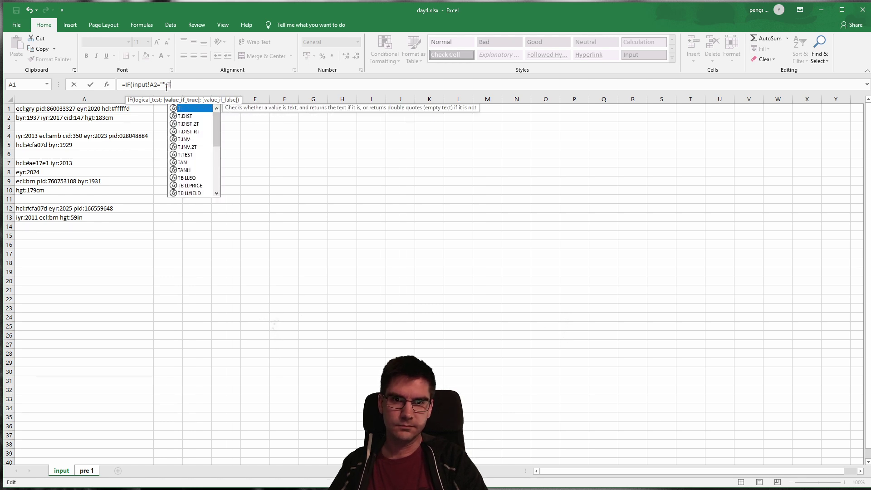
pyautogui.press('BackSpace')
pyautogui.press('BackSpace')
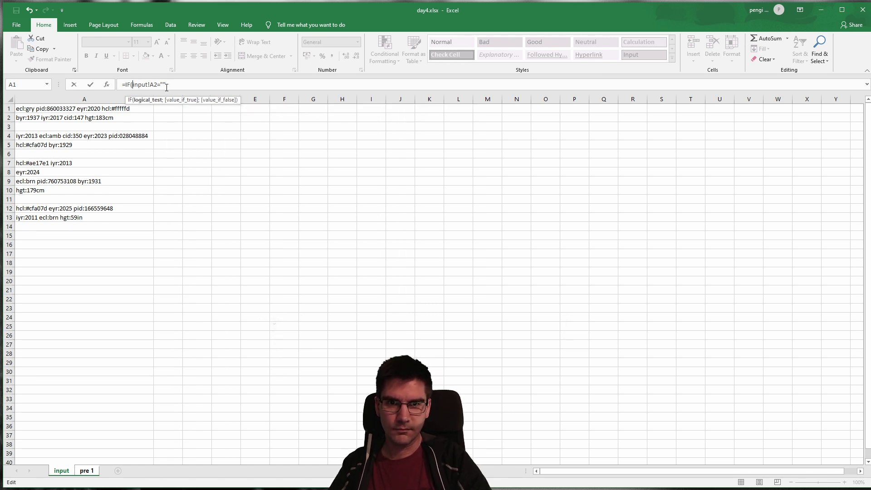
pyautogui.write(';TRUE)')
pyautogui.press('Return')
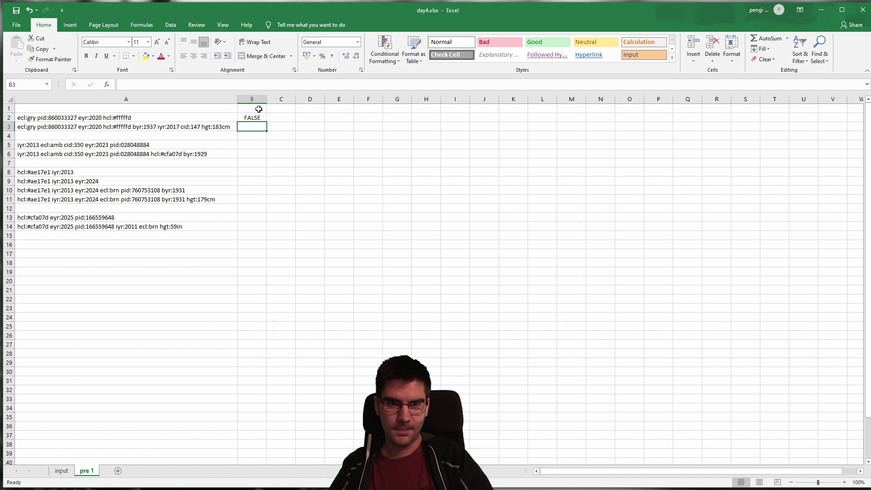
# Fill the blank-line test from B2 down through B17.
pyautogui.click(259, 118)
pyautogui.moveTo(266, 121); pyautogui.dragTo(268, 257)
pyautogui.click(330, 184)
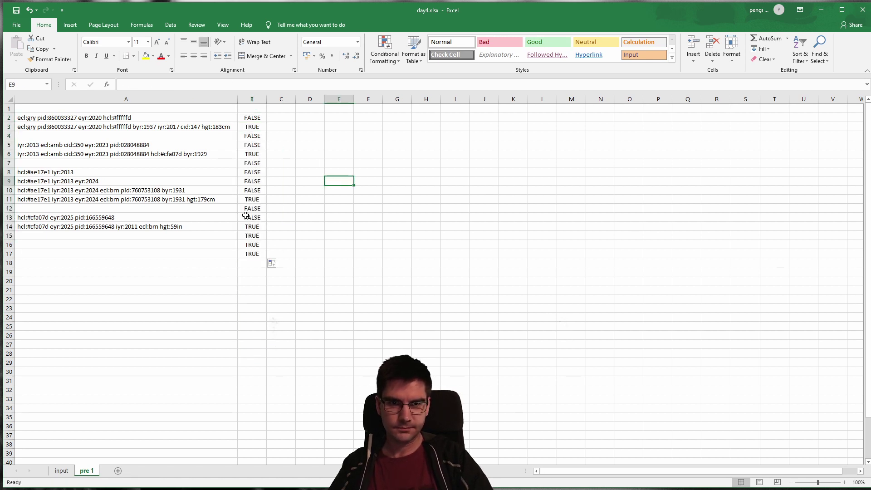
# Compare the blank-line flags in column B of pre 1 with the completed passport rows in column A.
pyautogui.click(258, 156)
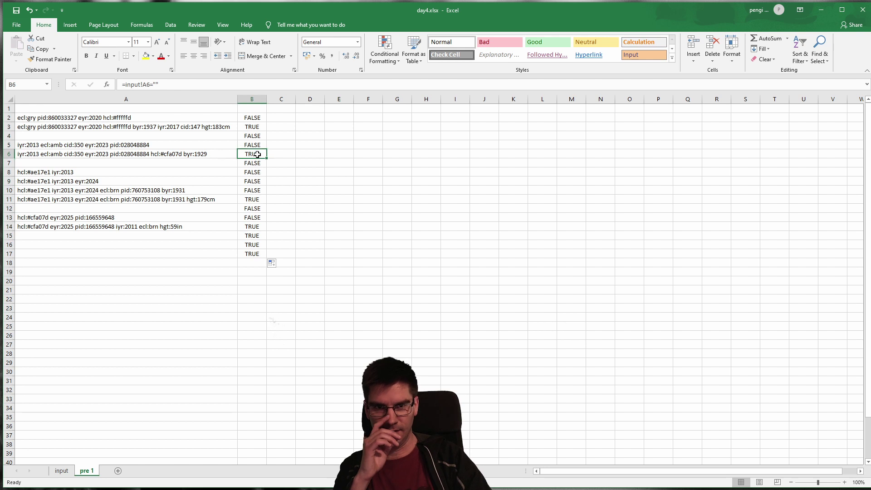
pyautogui.click(253, 126)
pyautogui.click(188, 129)
pyautogui.click(245, 156)
pyautogui.click(208, 154)
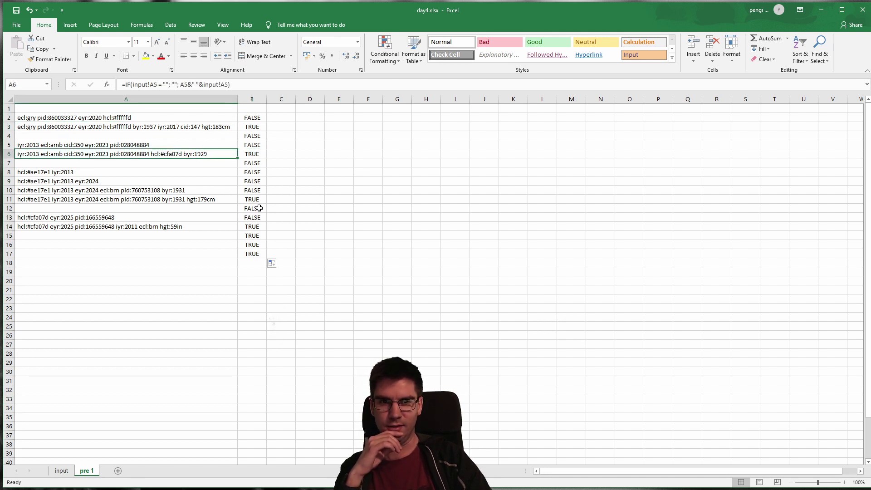
pyautogui.click(252, 200)
pyautogui.click(206, 209)
pyautogui.click(207, 189)
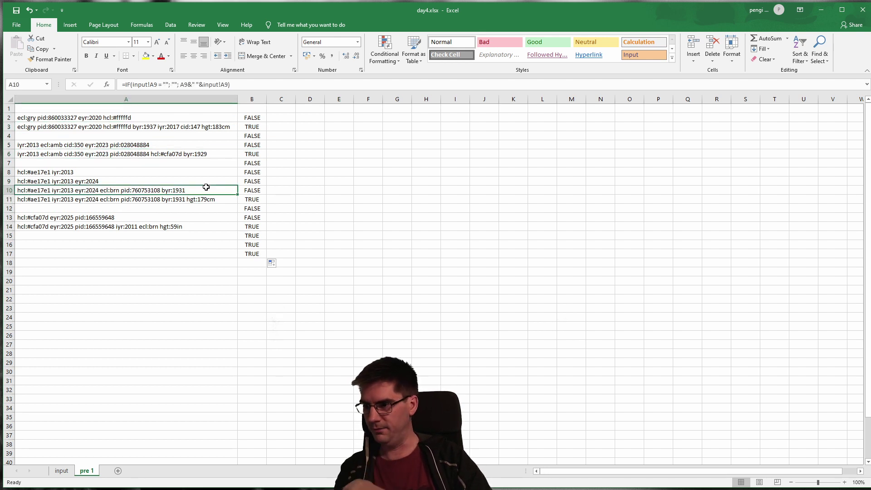
pyautogui.click(253, 227)
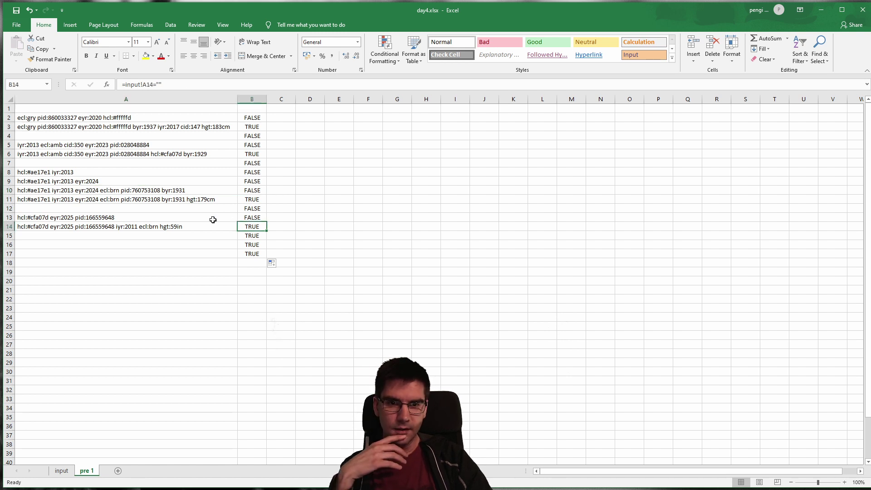
pyautogui.click(136, 218)
# Change the B2 formula to return the row number for a blank input line and 1000000 otherwise: =IF(input!A2="";ROW();1000000).
pyautogui.click(252, 117)
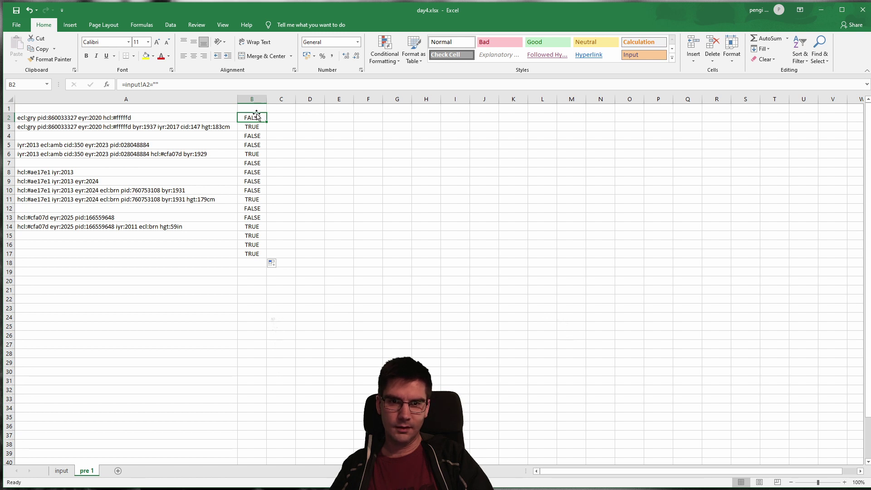
pyautogui.click(124, 84)
pyautogui.write('IF(')
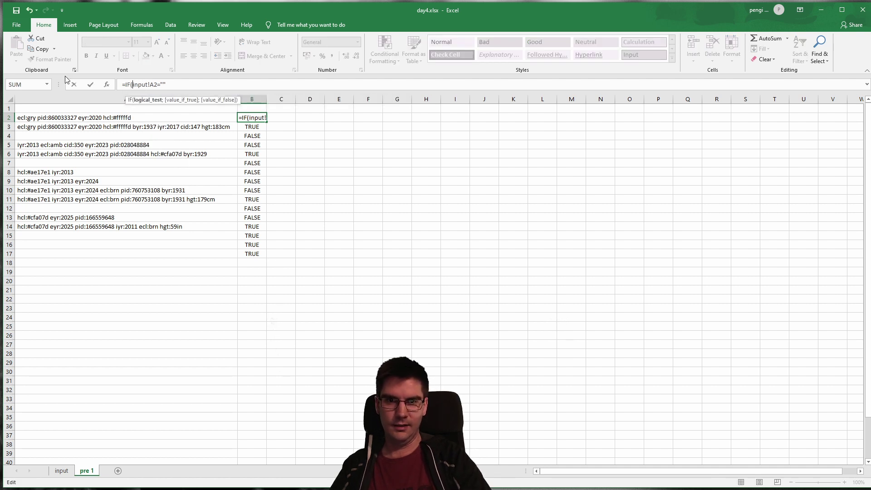
pyautogui.press('End')
pyautogui.press('Left')
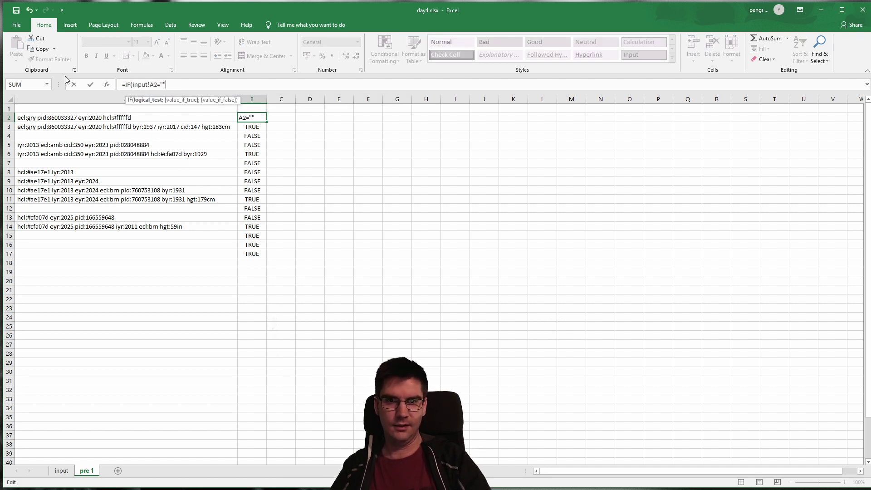
pyautogui.write(';')
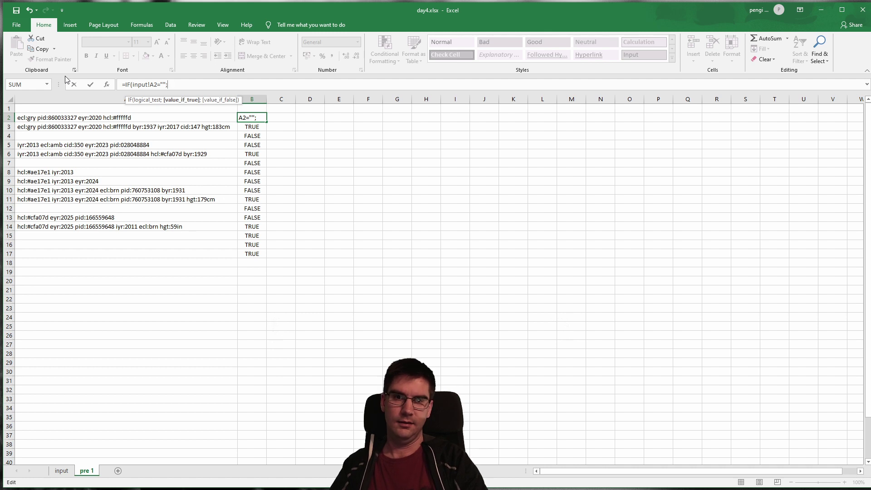
pyautogui.write('RO')
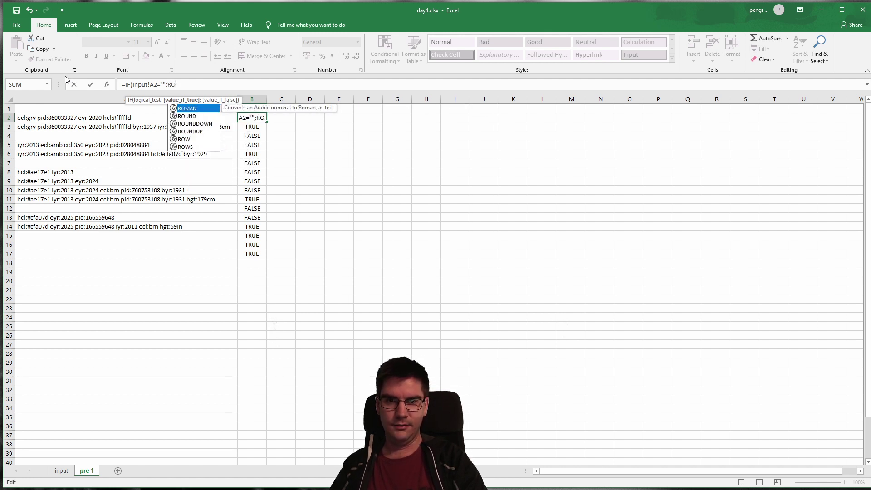
pyautogui.write('W();')
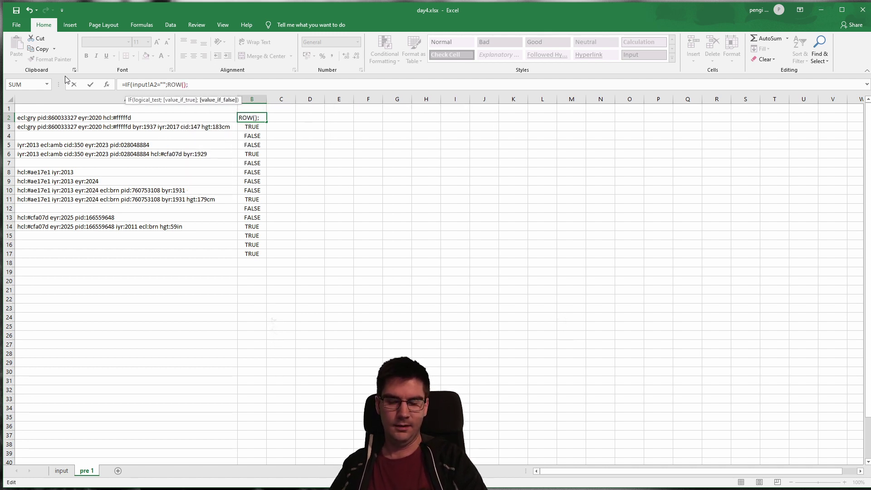
pyautogui.write('1000000)')
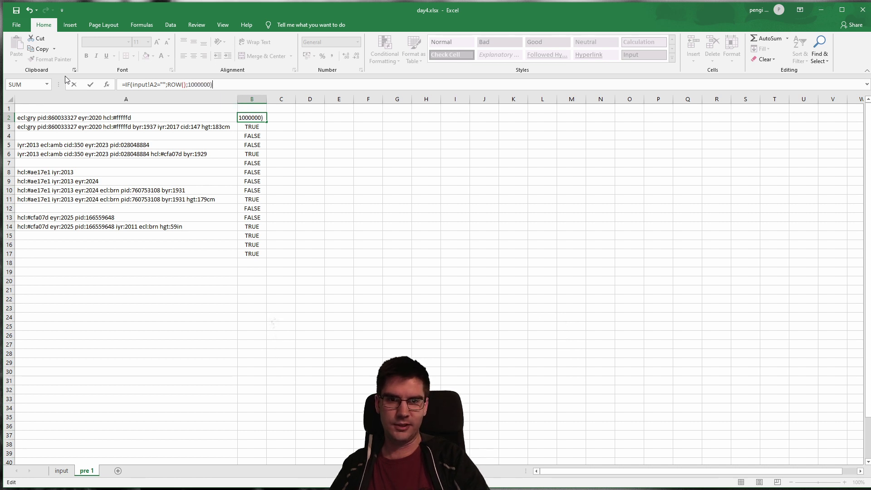
pyautogui.press('Return')
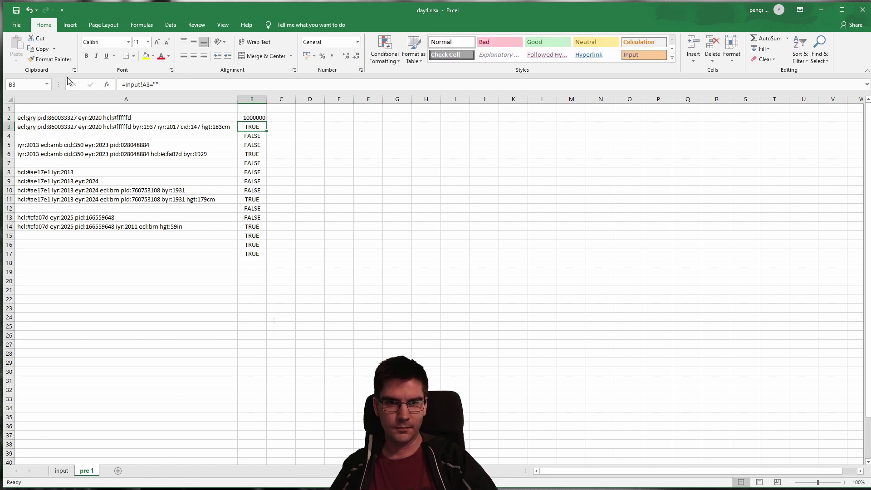
# Fill the row-number formula from B2 down through B21.
pyautogui.click(253, 117)
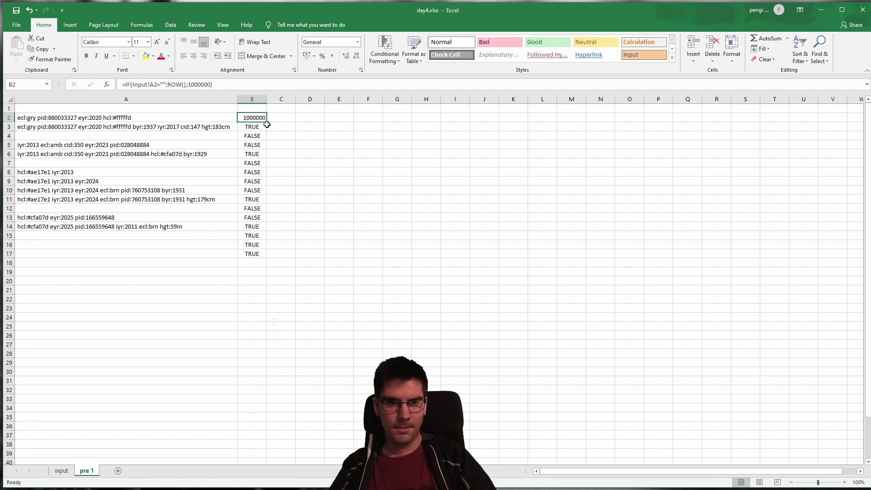
pyautogui.moveTo(268, 120); pyautogui.dragTo(269, 289)
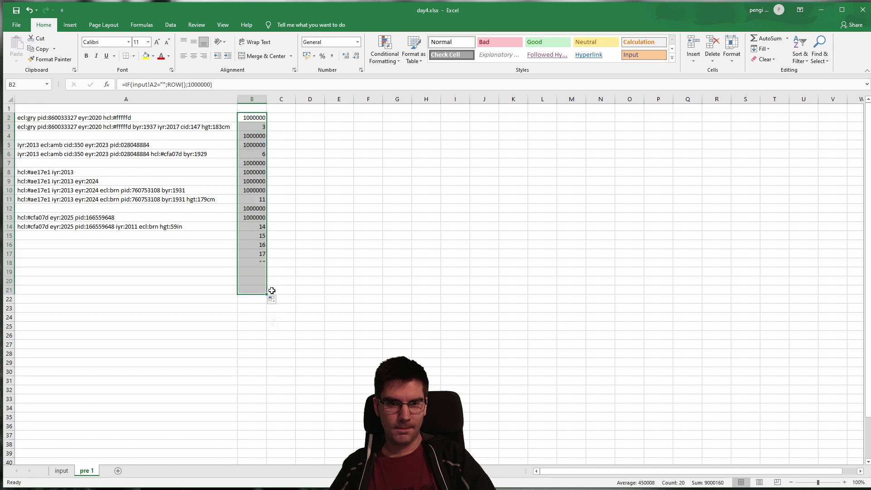
pyautogui.click(325, 207)
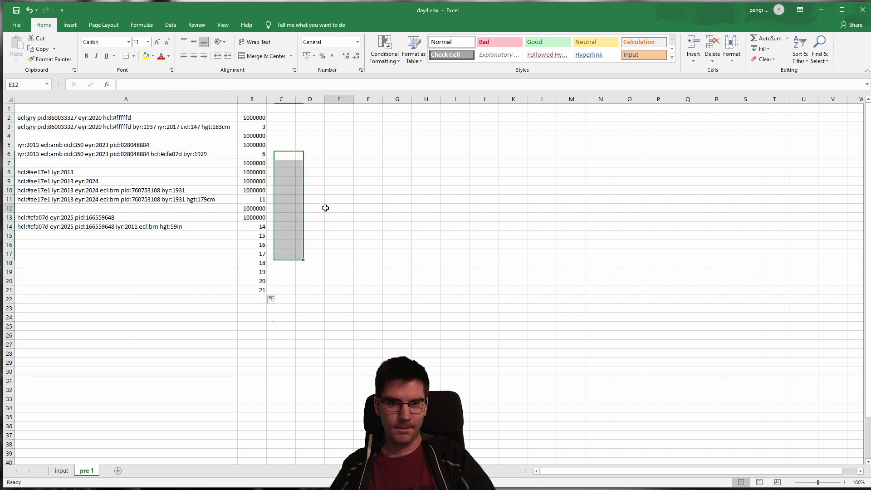
# Check the row numbers in column B against the completed passport rows in column A.
pyautogui.click(258, 129)
pyautogui.click(262, 154)
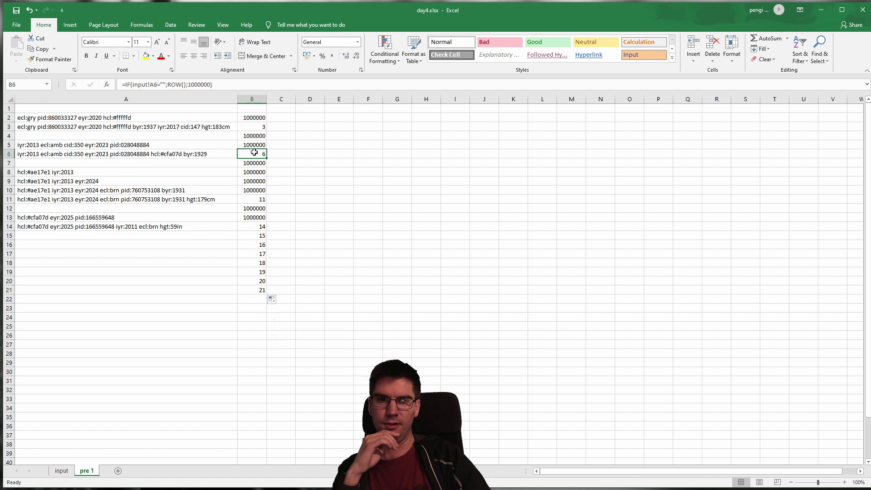
pyautogui.click(222, 156)
pyautogui.click(270, 200)
pyautogui.click(229, 208)
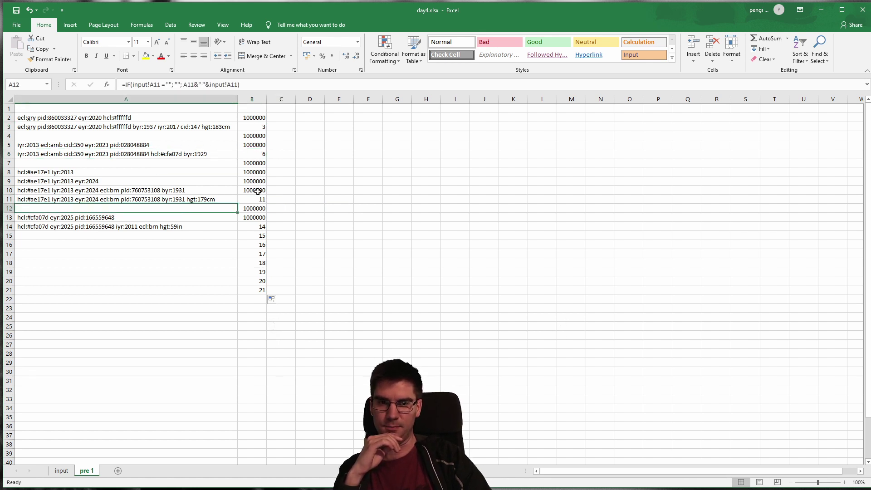
pyautogui.click(249, 206)
pyautogui.click(244, 199)
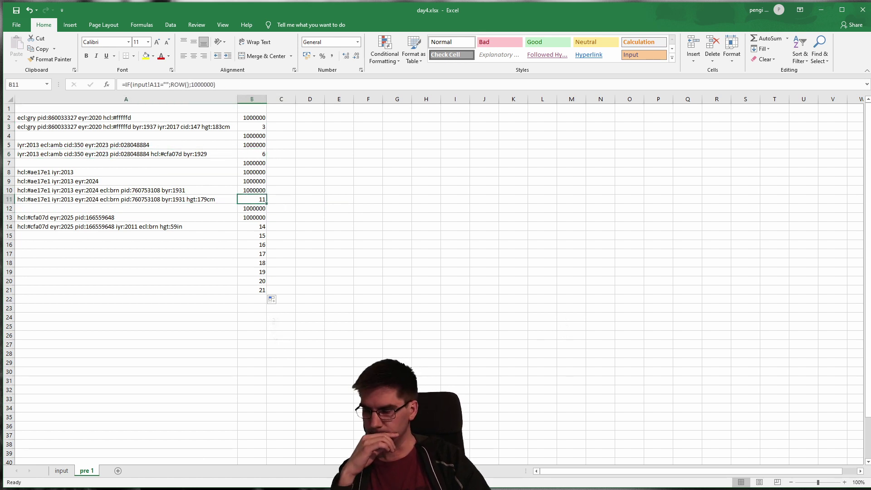
# Replace the 1000000 fallback in the B2 formula with an empty string, giving =IF(input!A2="";ROW();"").
pyautogui.click(256, 117)
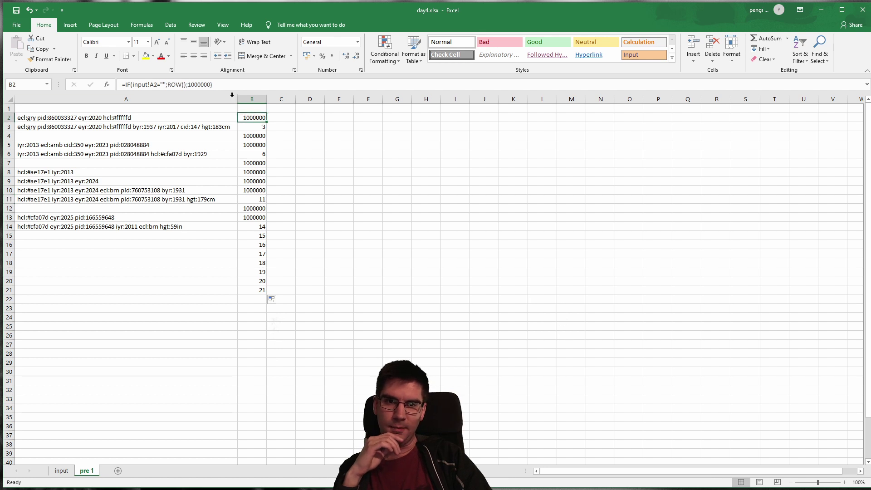
pyautogui.doubleClick(209, 85)
pyautogui.write('""')
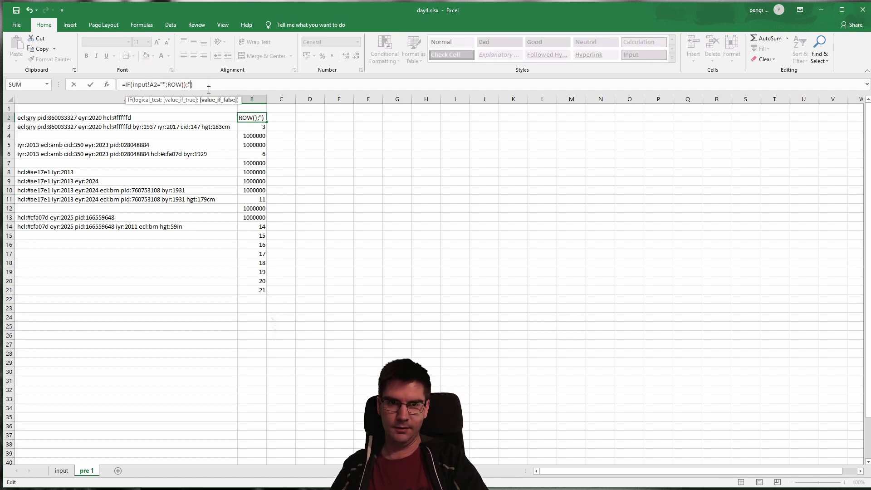
pyautogui.hotkey('ctrl', 'Return')
# Copy the revised B2 formula down over the existing column B formulas through B21.
pyautogui.hotkey('ctrl', 'c')
pyautogui.hotkey('ctrl', 'shift', 'Down')
pyautogui.hotkey('ctrl', 'v')
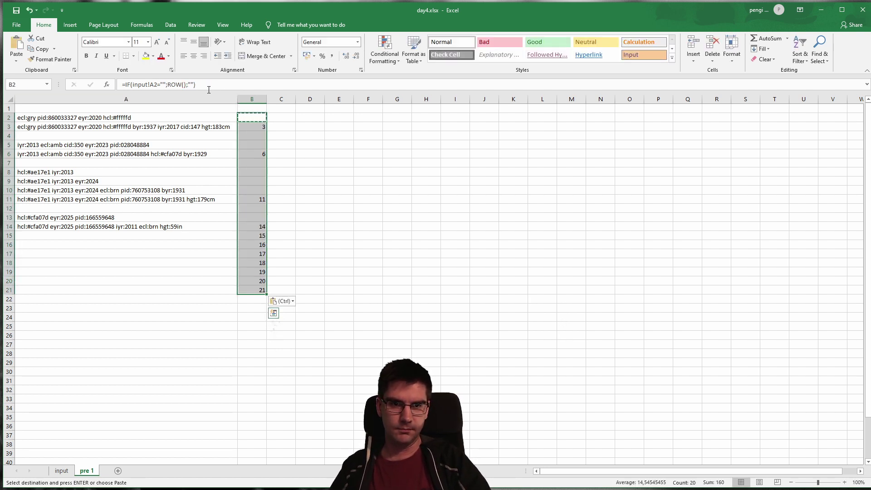
pyautogui.click(422, 231)
pyautogui.click(313, 161)
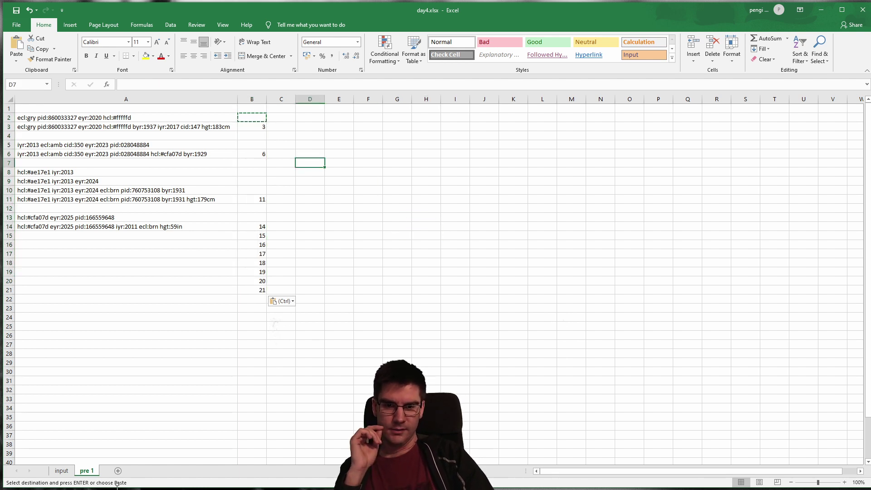
# Add a new worksheet after pre 1 and name it "input proc".
pyautogui.click(117, 470)
pyautogui.doubleClick(121, 472)
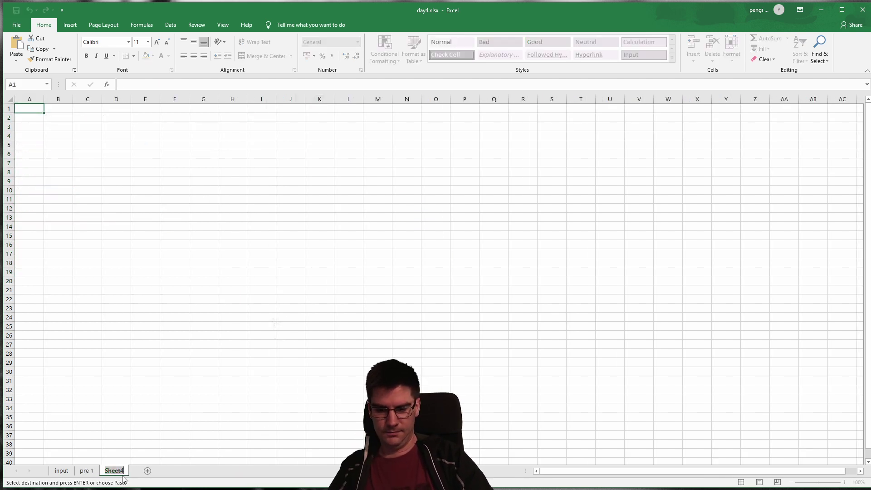
pyautogui.write('input')
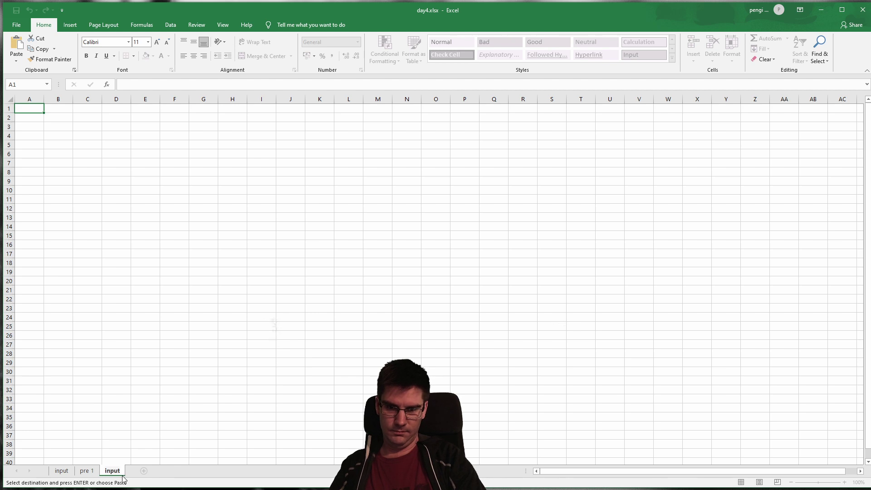
pyautogui.write(' proc')
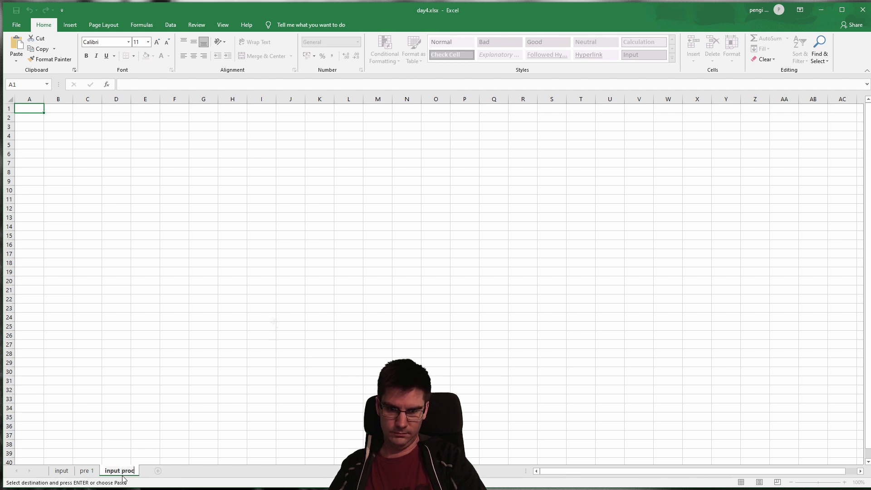
pyautogui.press('Return')
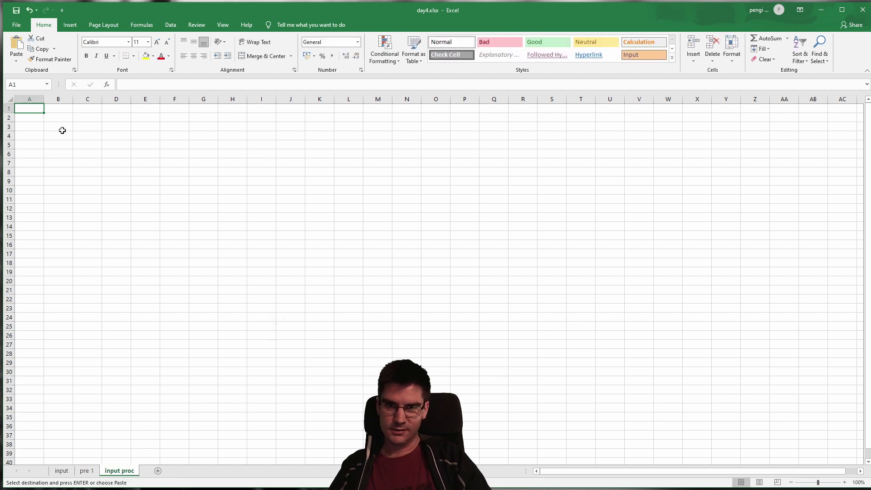
# Review the row numbers in column B of pre 1 and the matching joined passport text in A3.
pyautogui.click(91, 472)
pyautogui.moveTo(259, 128); pyautogui.dragTo(261, 285)
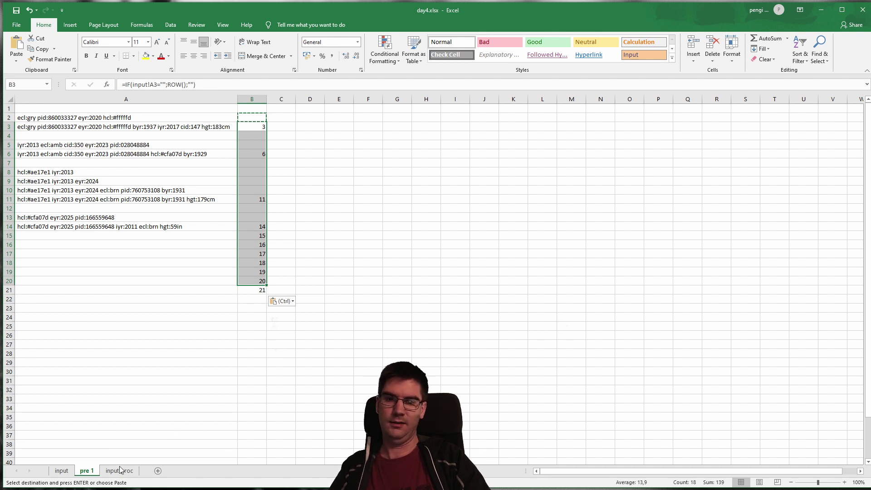
pyautogui.click(252, 164)
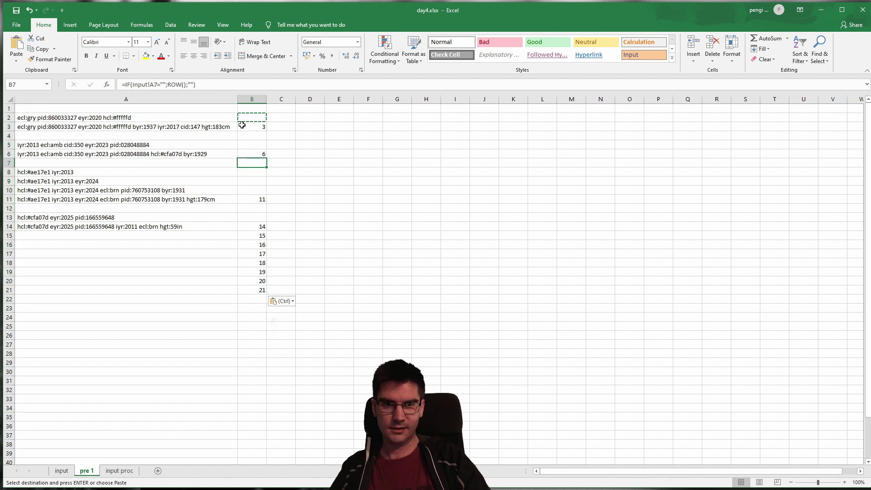
pyautogui.moveTo(169, 130); pyautogui.dragTo(252, 272)
pyautogui.click(256, 143)
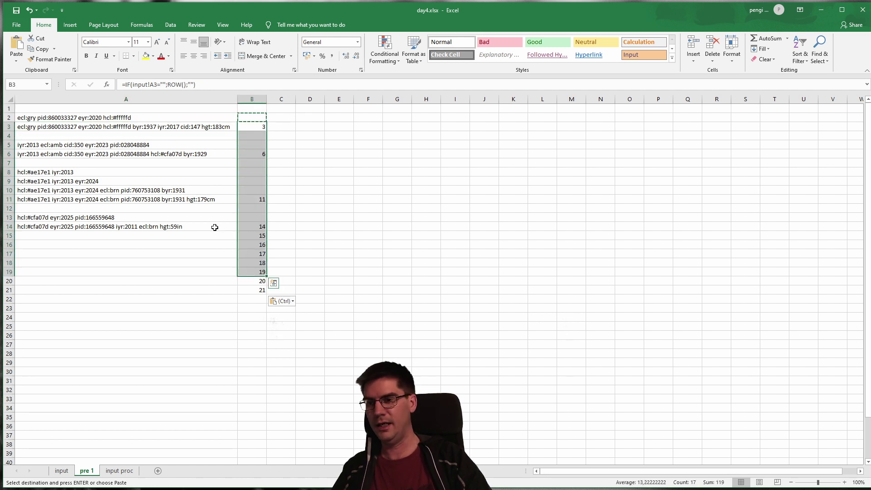
pyautogui.click(119, 126)
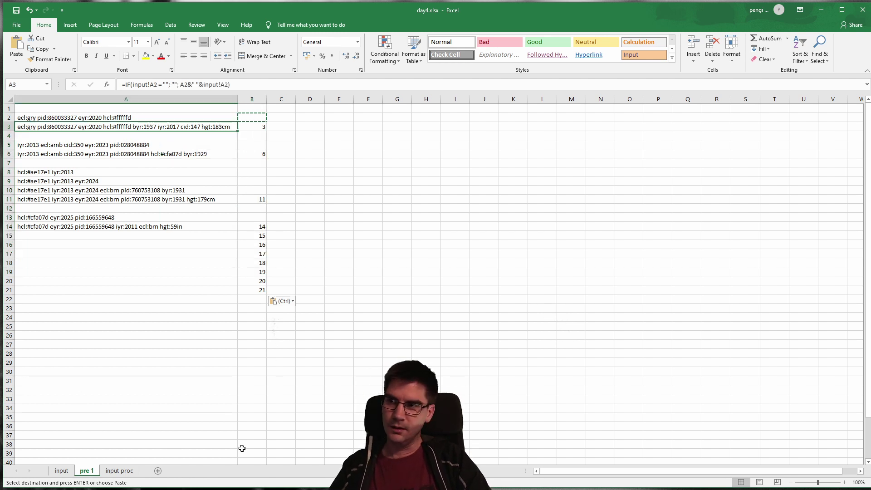
# Enter the index numbers 1, 2, 3 and 4 in cells A1 to A4 of the input proc sheet.
pyautogui.click(119, 470)
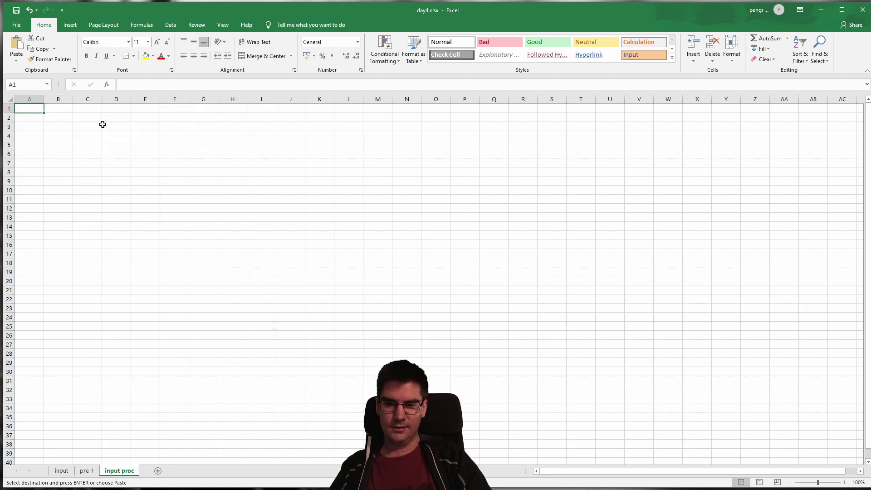
pyautogui.write('=')
pyautogui.press('Escape')
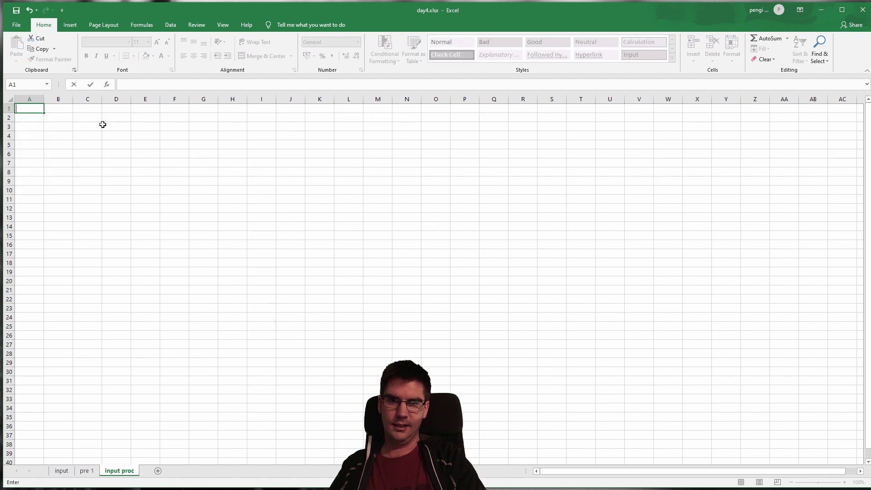
pyautogui.write('1')
pyautogui.press('Return')
pyautogui.write('2')
pyautogui.press('Return')
pyautogui.write('3')
pyautogui.press('Return')
pyautogui.write('4')
pyautogui.press('Up')
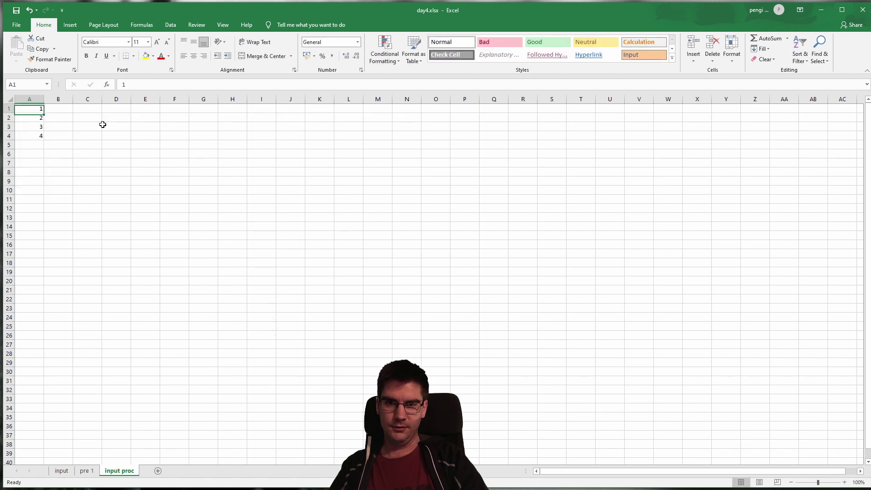
# Extend the number series from A1:A4 down through A28 on input proc.
pyautogui.hotkey('ctrl', 'Up')
pyautogui.hotkey('shift', 'Down')
pyautogui.hotkey('shift', 'Down')
pyautogui.hotkey('shift', 'Down')
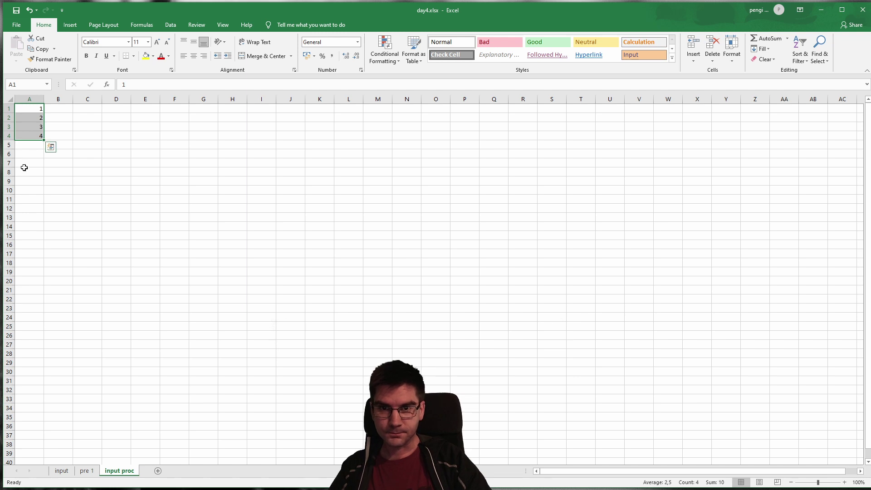
pyautogui.moveTo(41, 142); pyautogui.dragTo(44, 354)
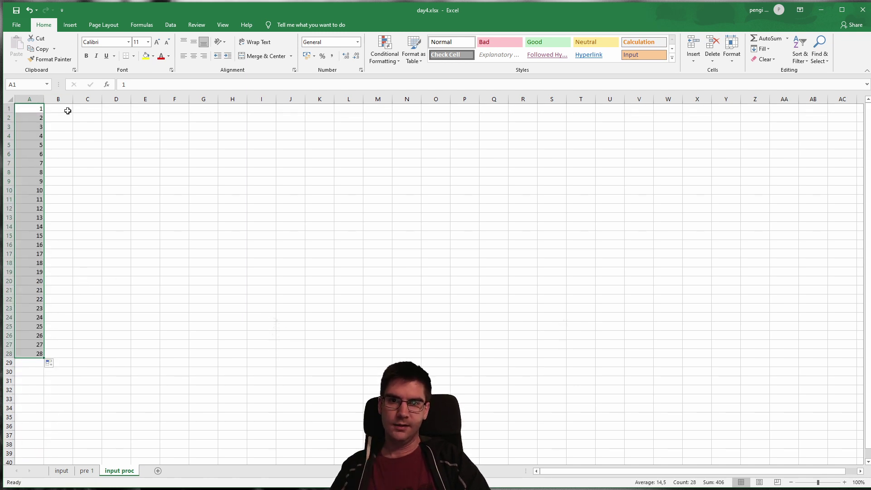
# Enter the formula =SMALL('pre 1'!B:B;A1) in cell B1 of input proc.
pyautogui.click(68, 109)
pyautogui.write('=SMALL(')
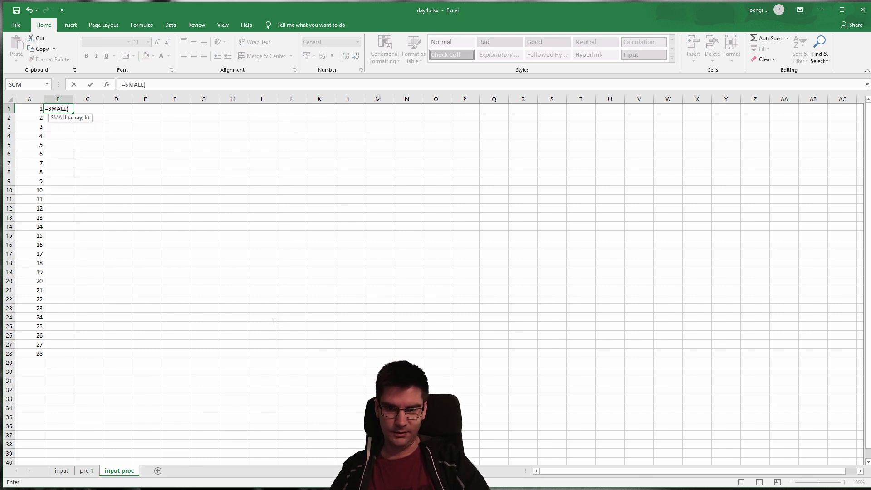
pyautogui.click(86, 470)
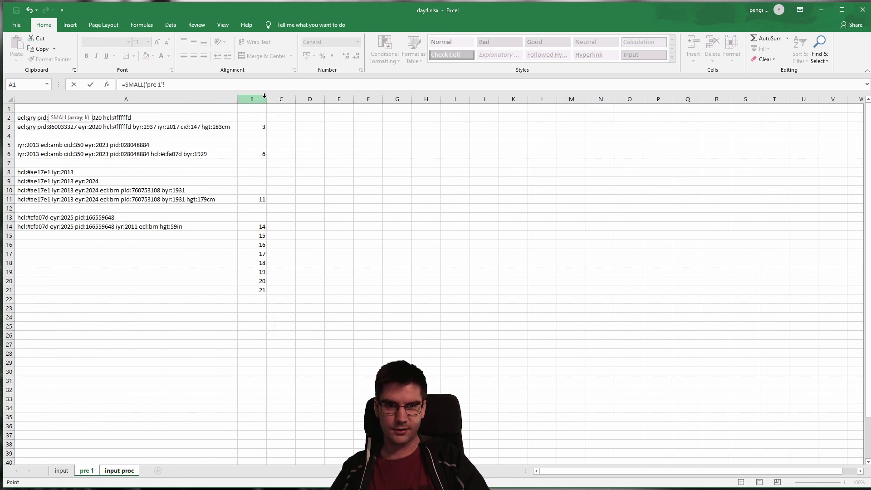
pyautogui.click(248, 99)
pyautogui.write(';')
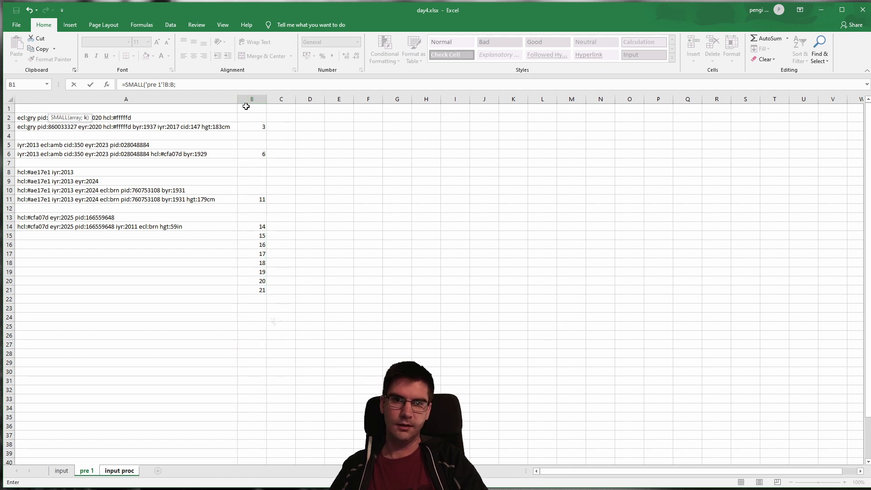
pyautogui.write('A1)')
pyautogui.press('Return')
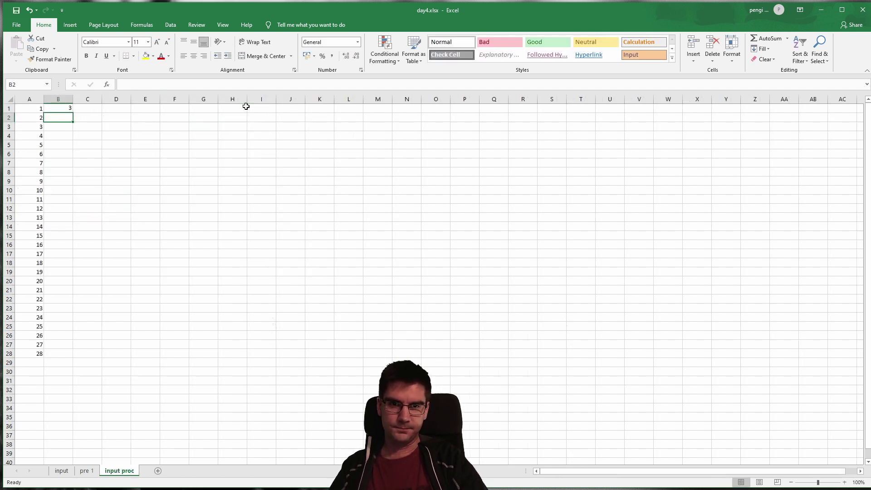
# Fill the SMALL formula from B1 down through B28 on input proc, after checking it against column B of pre 1.
pyautogui.click(64, 108)
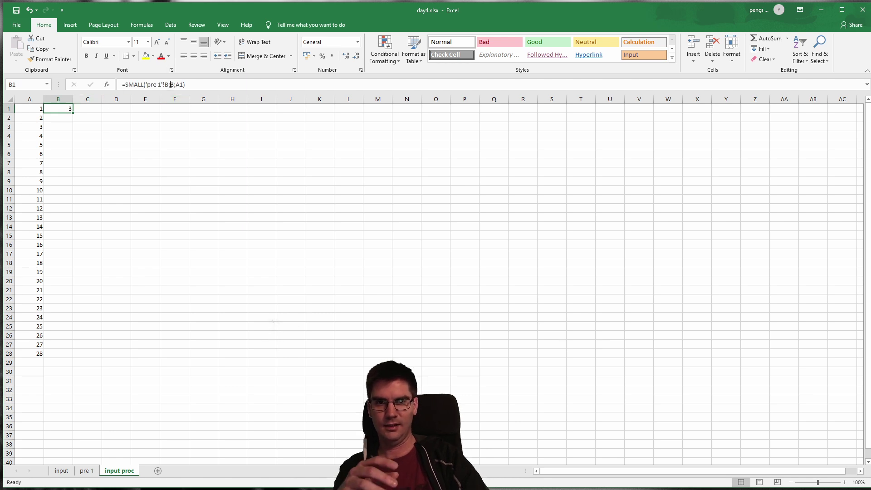
pyautogui.click(87, 470)
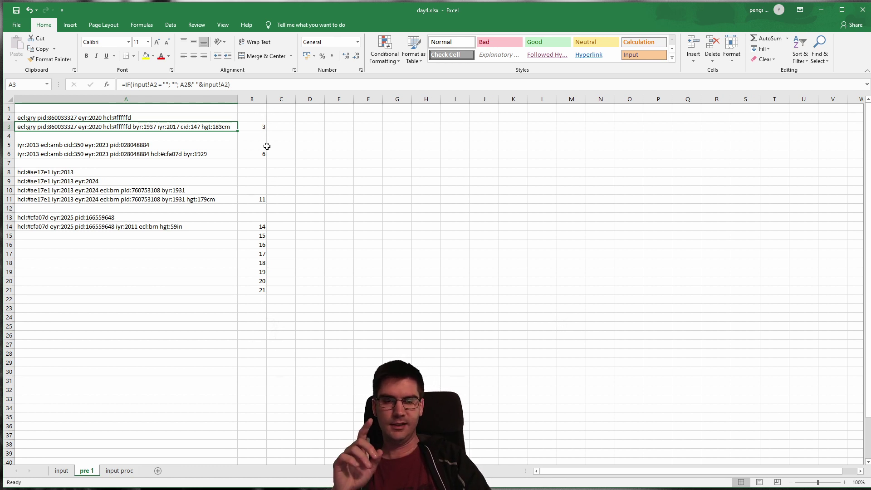
pyautogui.click(119, 470)
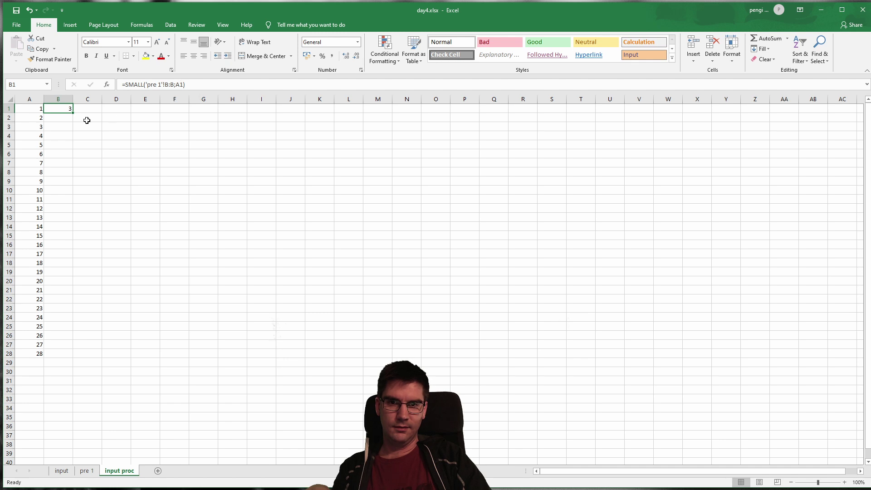
pyautogui.click(174, 85)
pyautogui.moveTo(174, 85); pyautogui.dragTo(182, 86)
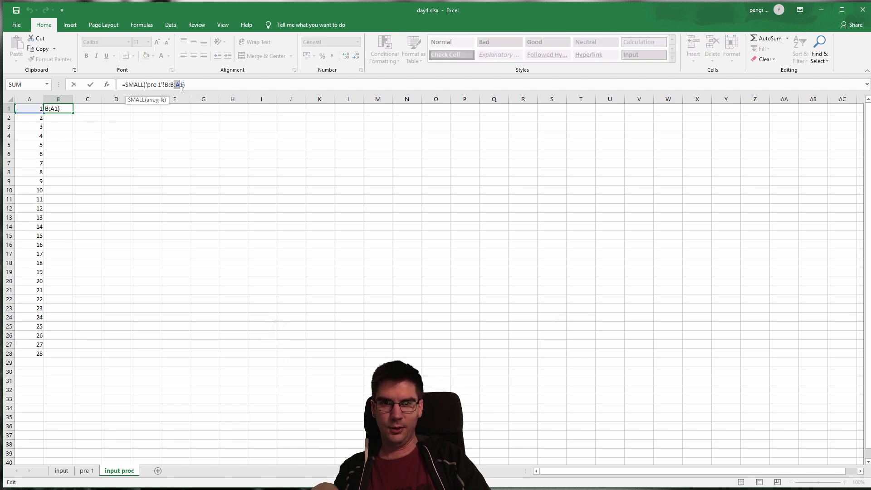
pyautogui.press('Return')
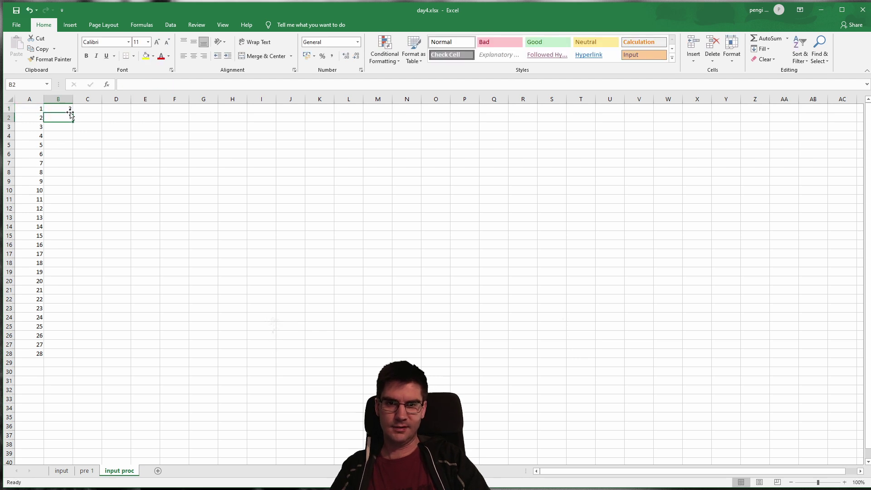
pyautogui.click(68, 110)
pyautogui.moveTo(72, 112); pyautogui.dragTo(64, 358)
pyautogui.click(107, 204)
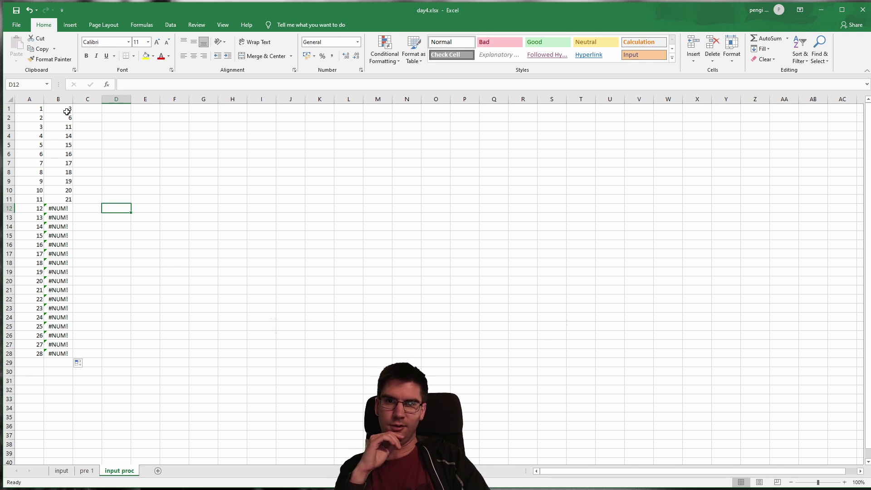
# Compare the row numbers in B1:B11 of input proc with those in B15:B21 of pre 1.
pyautogui.moveTo(67, 112); pyautogui.dragTo(67, 200)
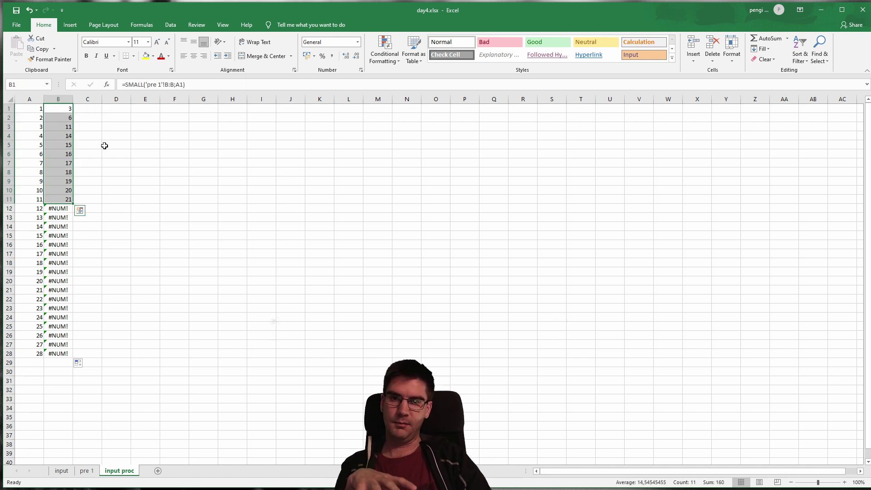
pyautogui.click(84, 471)
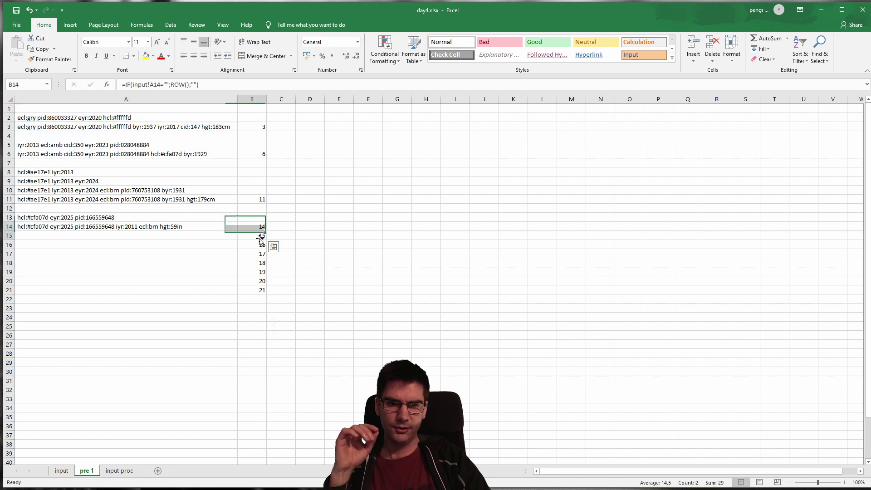
pyautogui.click(229, 242)
pyautogui.moveTo(248, 238); pyautogui.dragTo(255, 286)
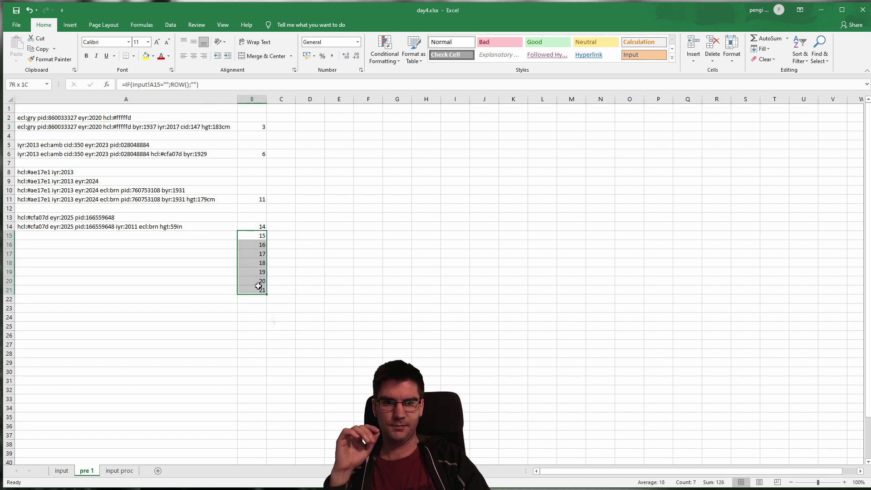
pyautogui.click(256, 135)
pyautogui.press('Up')
pyautogui.press('Up')
pyautogui.press('Up')
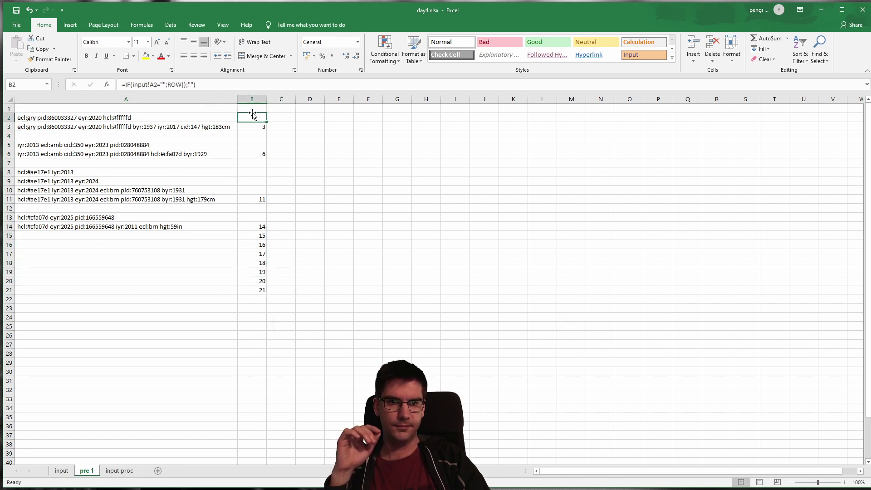
# Insert AND( before the input!A2="" test in the IF formula of cell B2 on pre 1.
pyautogui.click(254, 114)
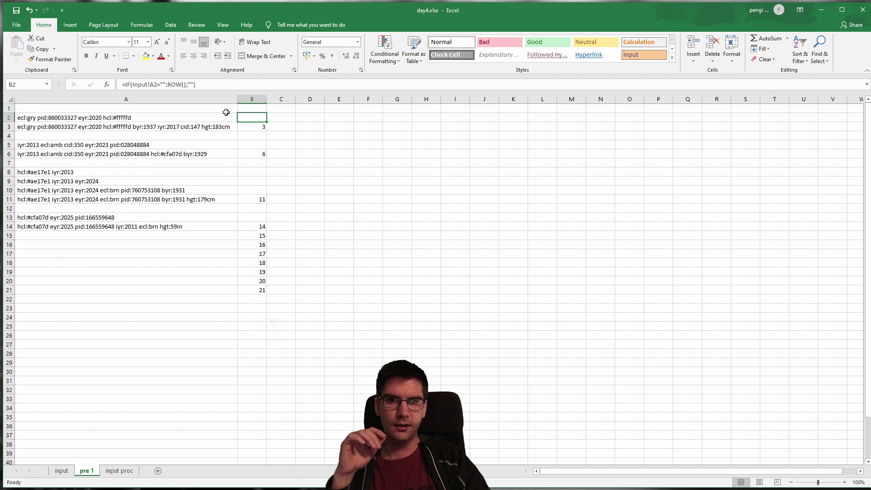
pyautogui.click(162, 85)
pyautogui.click(166, 86)
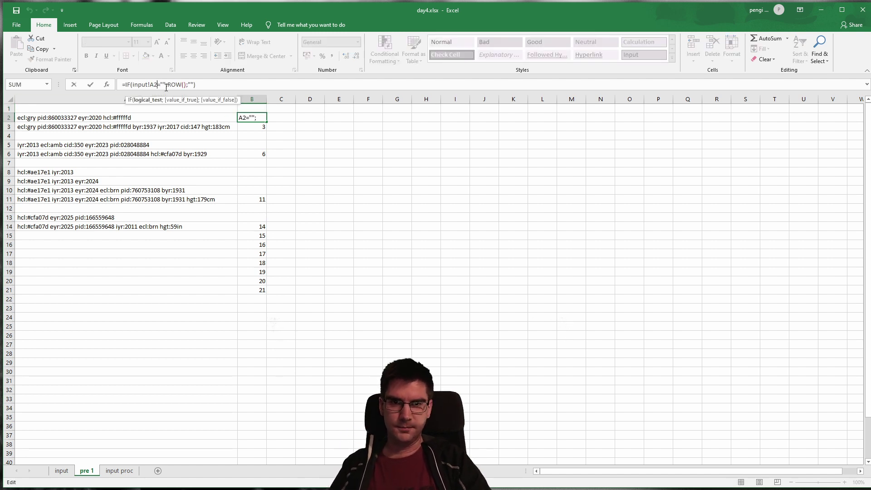
pyautogui.press('Left')
pyautogui.press('Left')
pyautogui.press('Left')
pyautogui.press('Left')
pyautogui.press('Left')
pyautogui.press('Left')
pyautogui.press('Left')
pyautogui.press('Left')
pyautogui.write('A')
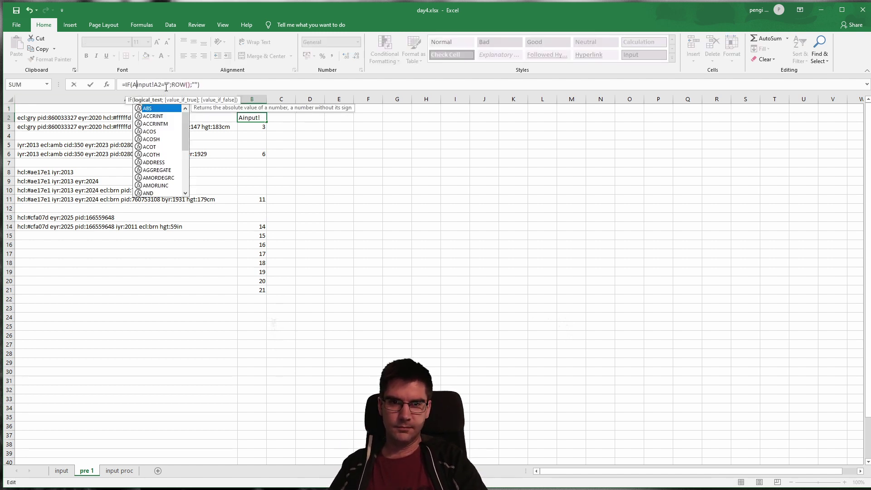
pyautogui.press('BackSpace')
pyautogui.write('AND(')
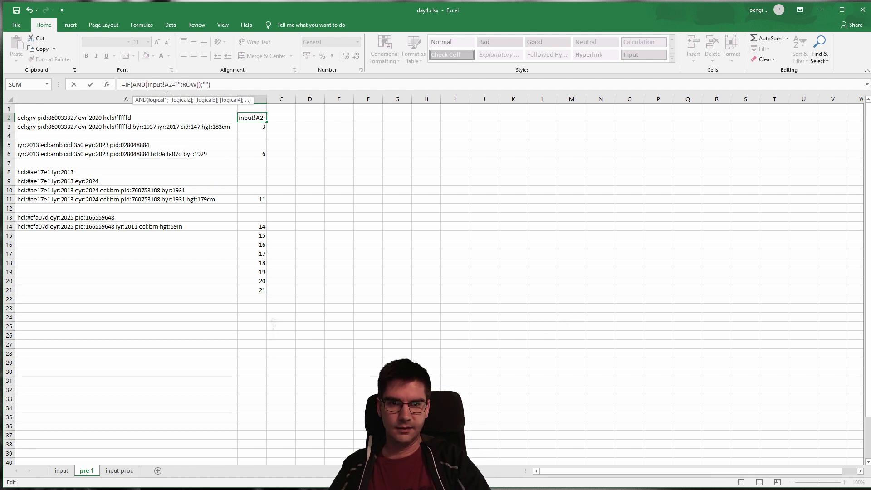
# Complete the AND test in B2 with the second condition input!A1<>"", giving =IF(AND(input!A2="";input!A1<>"");ROW();"").
pyautogui.press('Right')
pyautogui.press('Right')
pyautogui.press('Right')
pyautogui.press('Right')
pyautogui.press('Right')
pyautogui.press('Right')
pyautogui.press('Right')
pyautogui.press('Right')
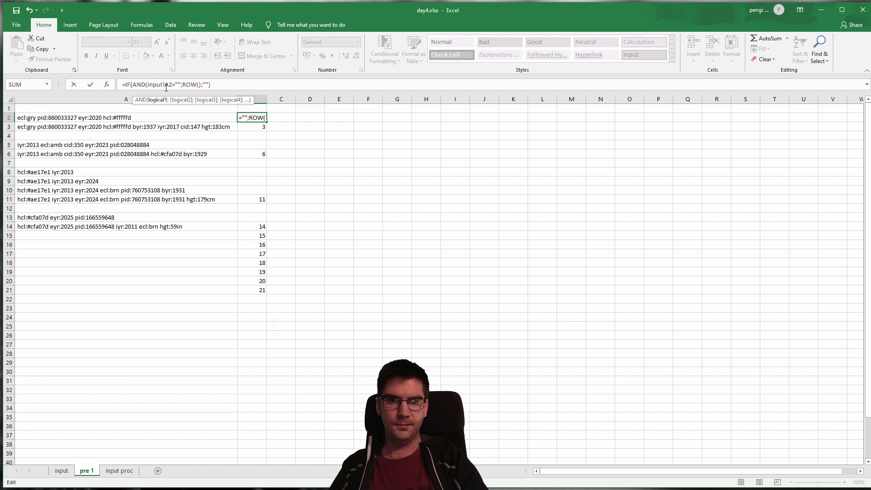
pyautogui.write(';input')
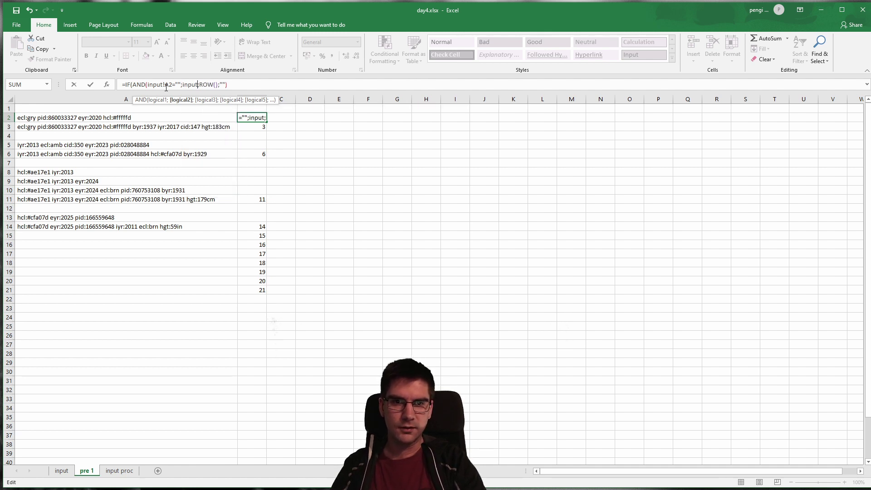
pyautogui.write('!A1!="")')
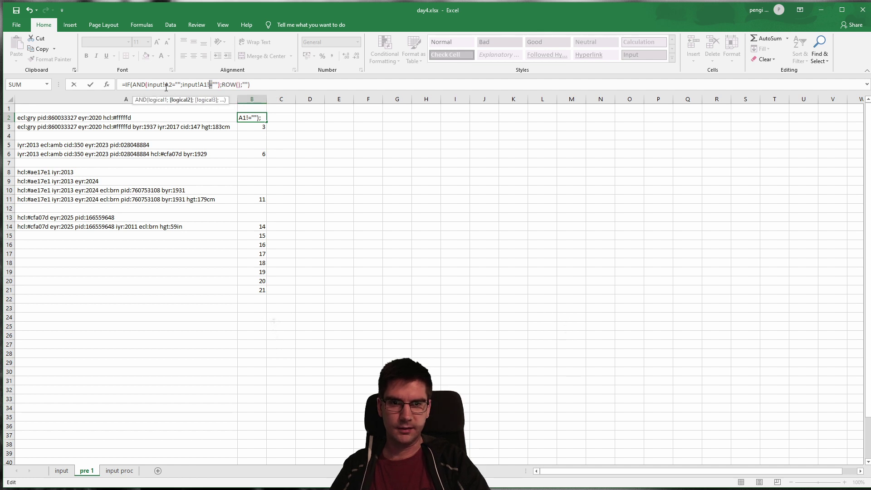
pyautogui.press('Return')
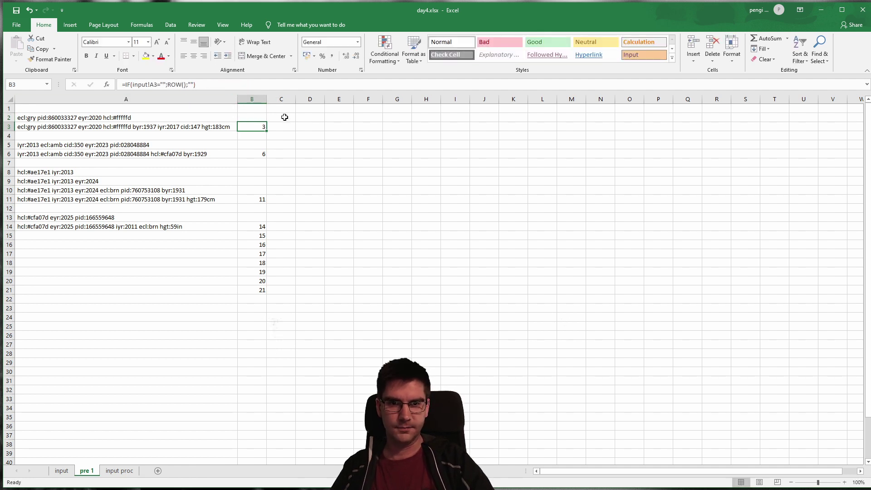
# Copy the revised B2 formula down through B21 on pre 1.
pyautogui.click(259, 117)
pyautogui.hotkey('ctrl', 'c')
pyautogui.hotkey('ctrl', 'shift', 'Down')
pyautogui.hotkey('ctrl', 'v')
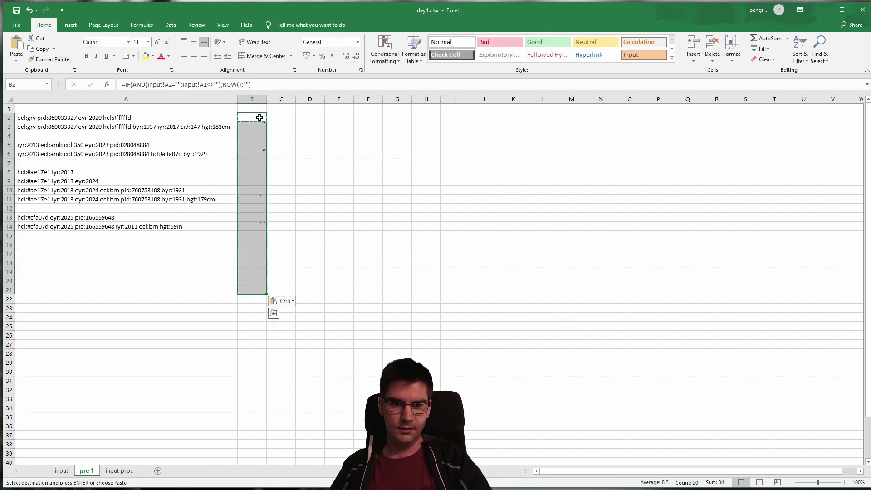
pyautogui.click(298, 169)
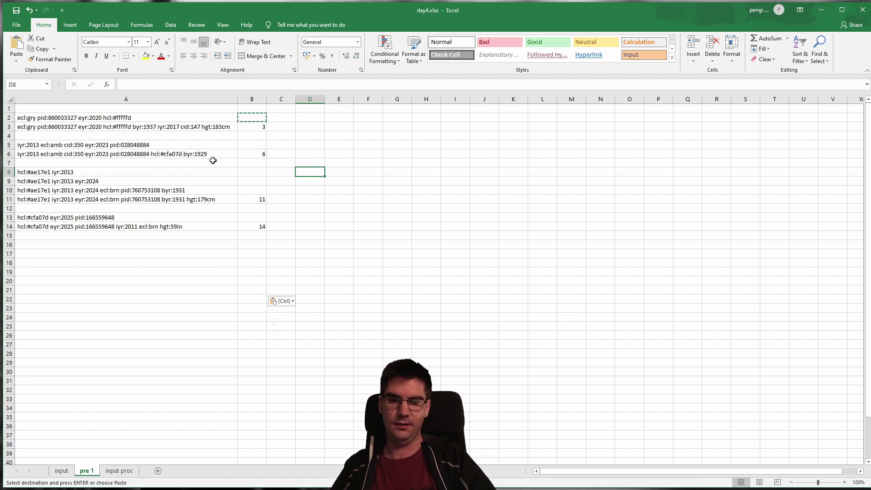
# Check the blank rows below the passport data on the input sheet and the row numbers listed on input proc.
pyautogui.click(63, 471)
pyautogui.moveTo(61, 236); pyautogui.dragTo(61, 242)
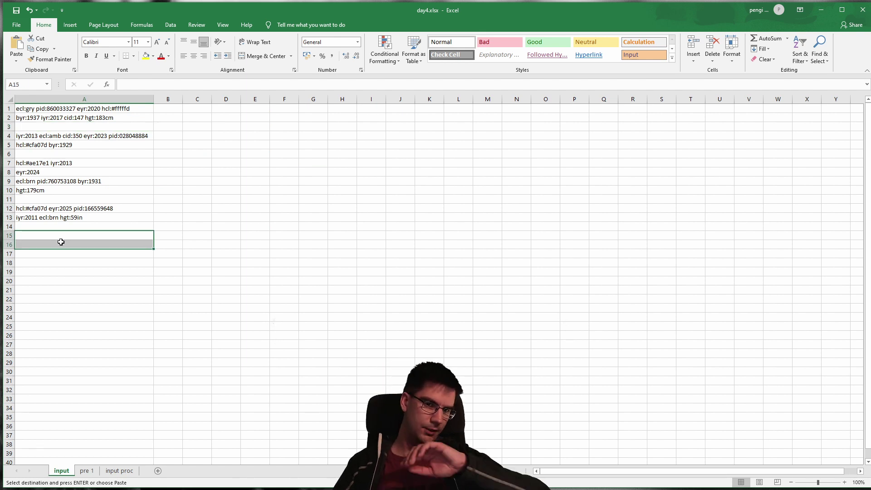
pyautogui.click(68, 291)
pyautogui.click(71, 318)
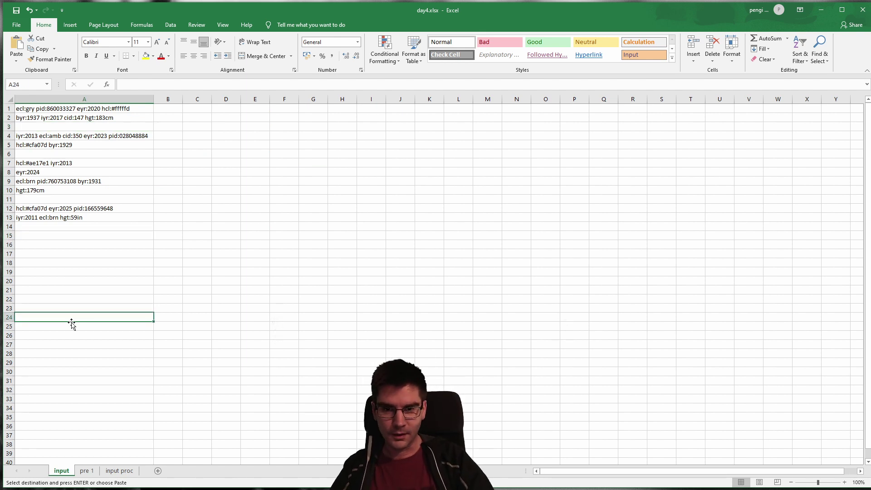
pyautogui.click(68, 217)
pyautogui.click(69, 228)
pyautogui.click(86, 471)
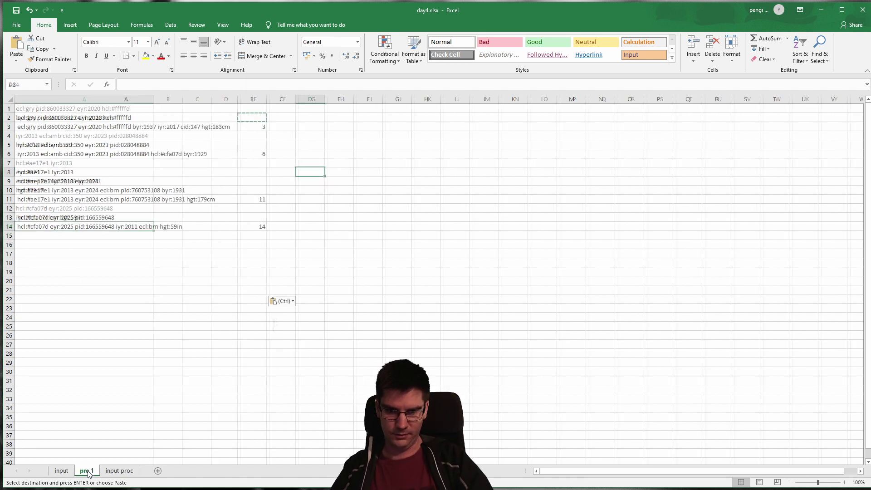
pyautogui.click(119, 470)
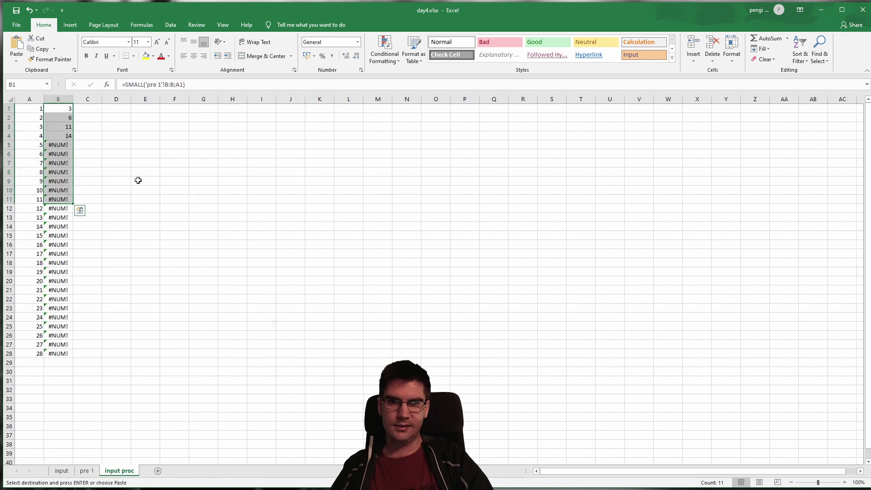
# Start an OFFSET formula in C1 of input proc with 'pre 1'!A1 as its reference.
pyautogui.moveTo(89, 109)
pyautogui.mouseDown()
pyautogui.moveTo(85, 154)
pyautogui.moveTo(89, 108)
pyautogui.mouseUp()
pyautogui.write('=')
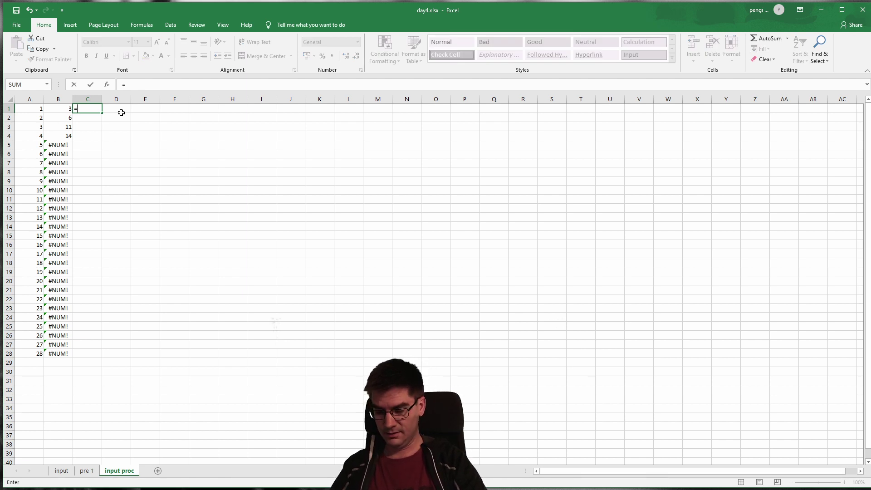
pyautogui.write('offset')
pyautogui.press('Tab')
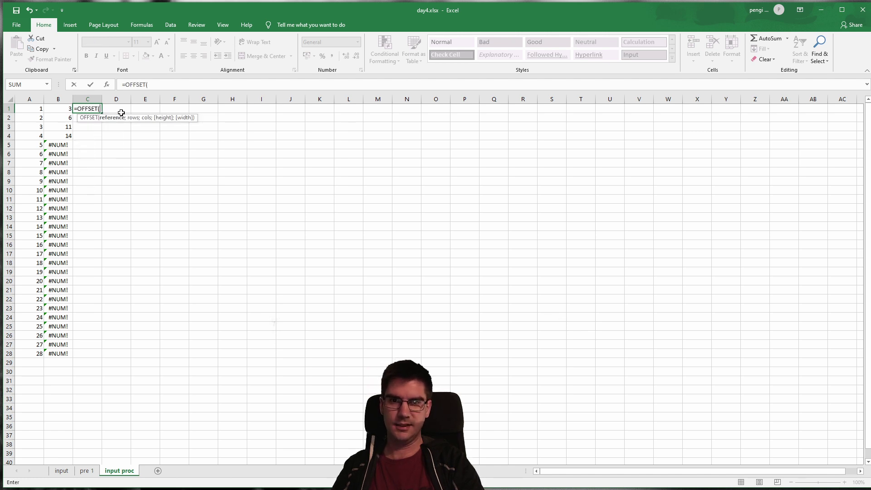
pyautogui.click(87, 471)
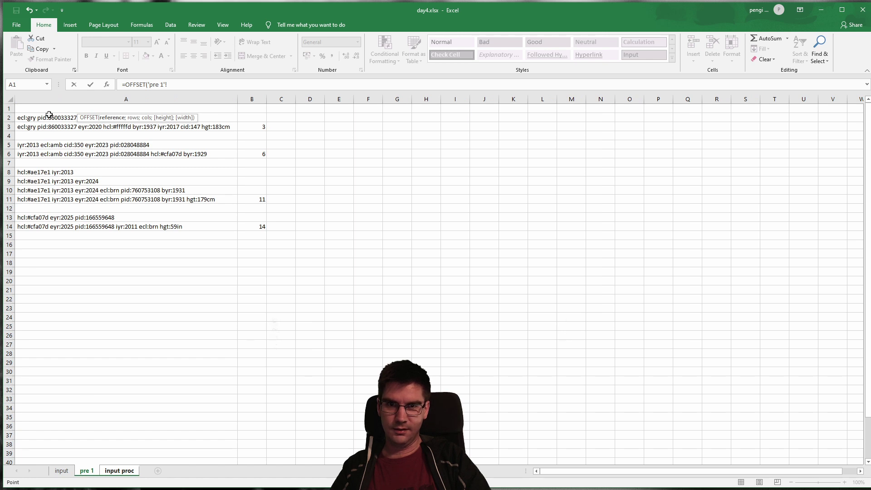
pyautogui.click(35, 106)
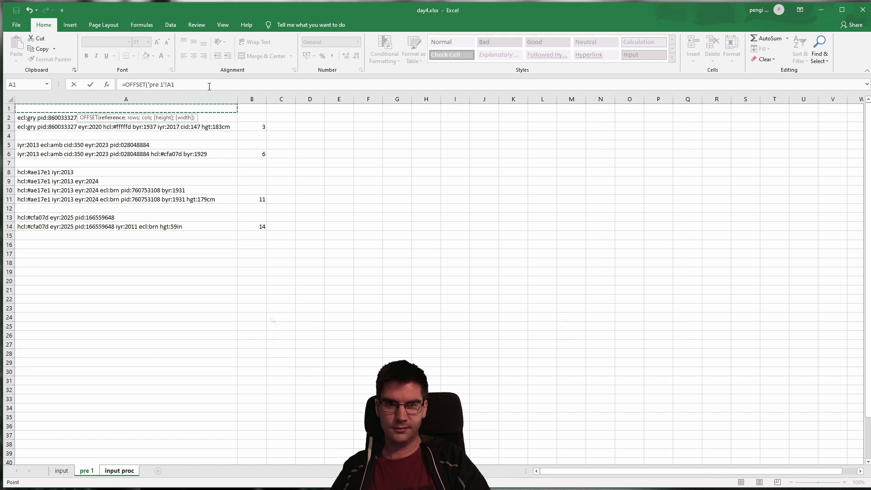
pyautogui.click(193, 91)
pyautogui.write(';')
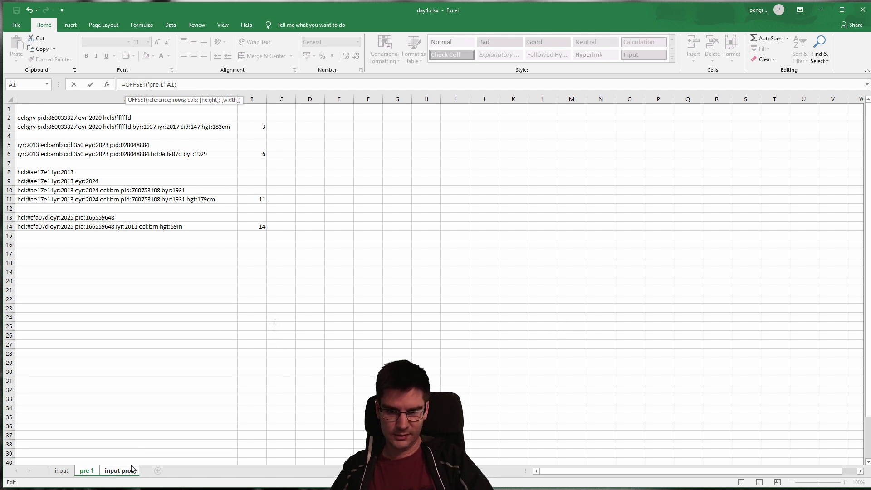
pyautogui.click(88, 471)
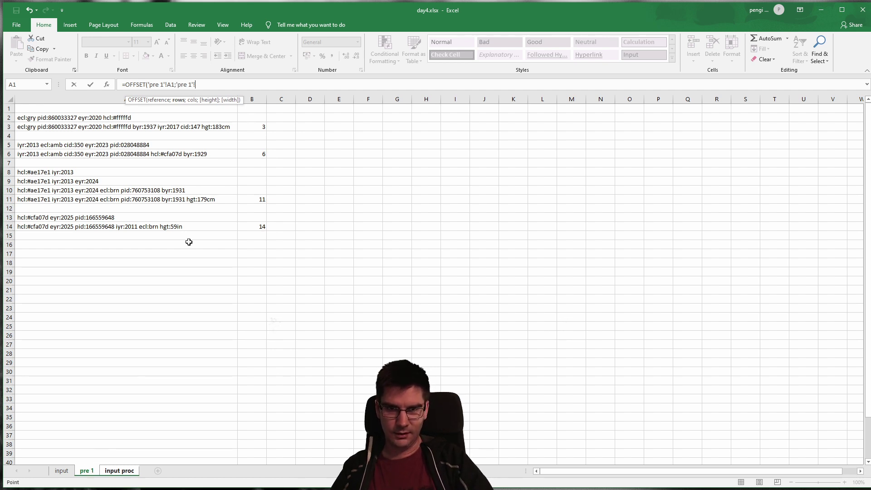
pyautogui.click(261, 126)
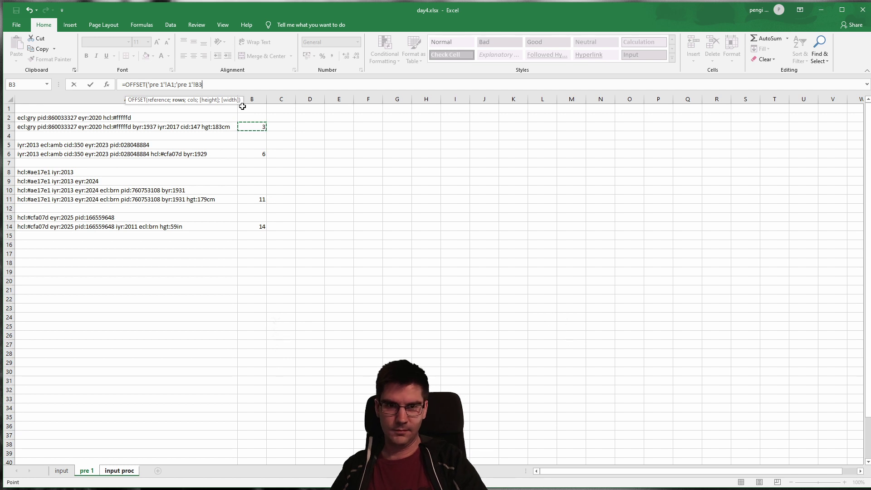
pyautogui.press('BackSpace')
pyautogui.press('BackSpace')
pyautogui.press('BackSpace')
pyautogui.press('BackSpace')
pyautogui.press('BackSpace')
pyautogui.press('BackSpace')
pyautogui.press('BackSpace')
pyautogui.press('BackSpace')
pyautogui.press('BackSpace')
pyautogui.press('BackSpace')
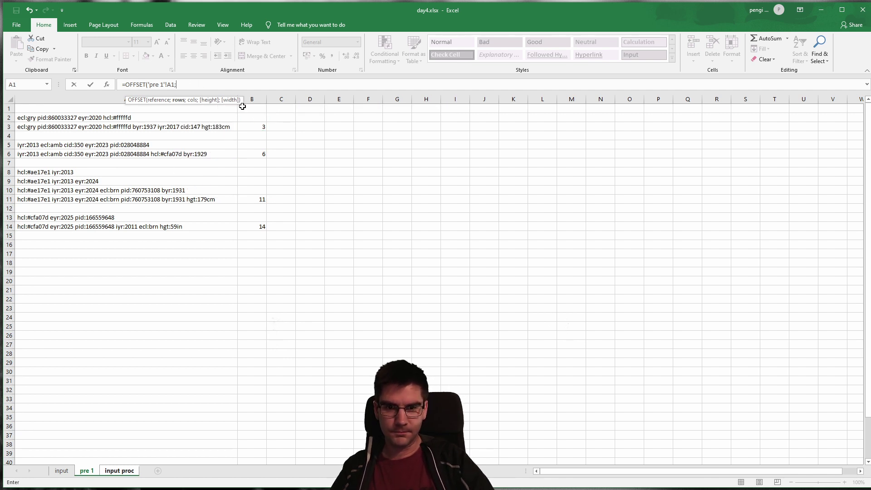
# Use B1 of input proc as the OFFSET rows argument in C1 and try to enter the formula with only two arguments.
pyautogui.click(124, 474)
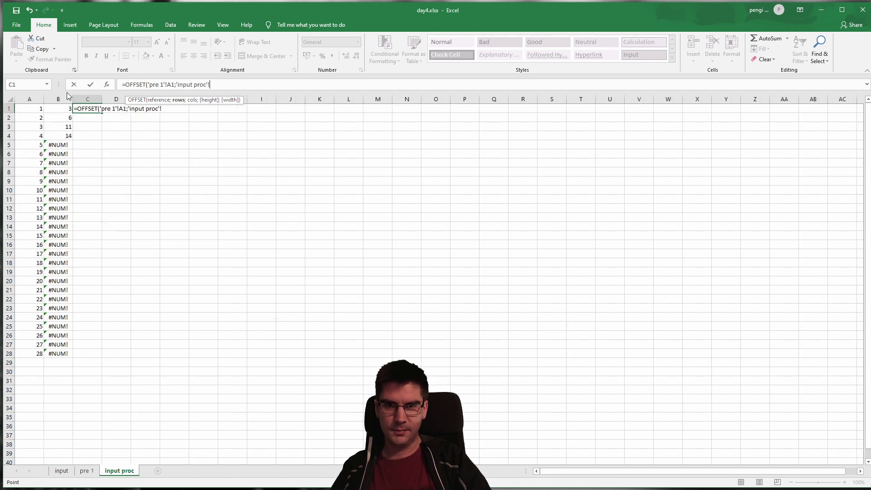
pyautogui.click(61, 111)
pyautogui.write(';')
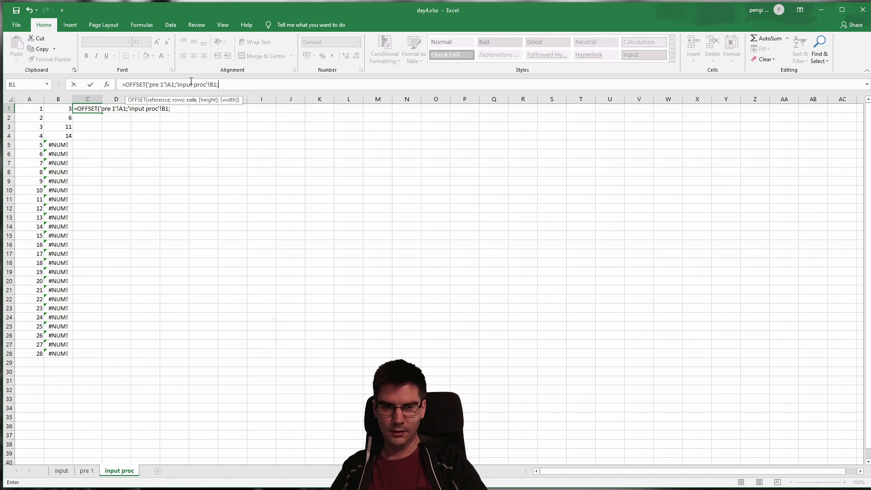
pyautogui.press('BackSpace')
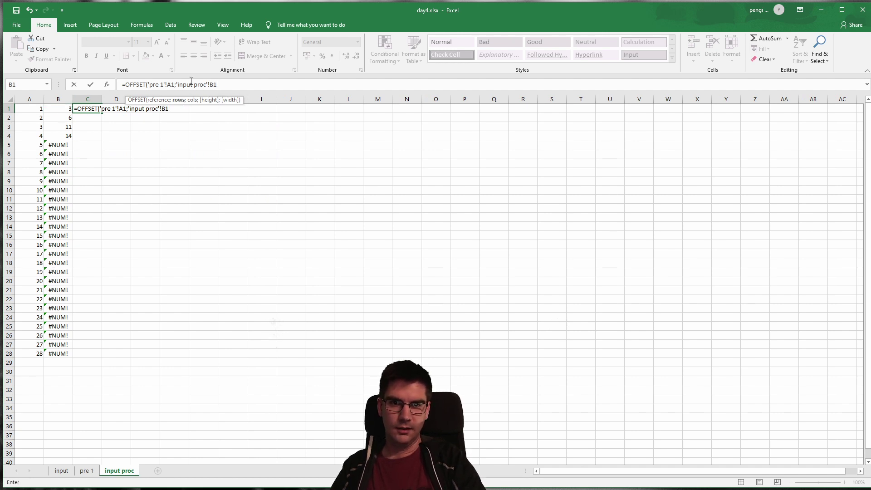
pyautogui.write(')')
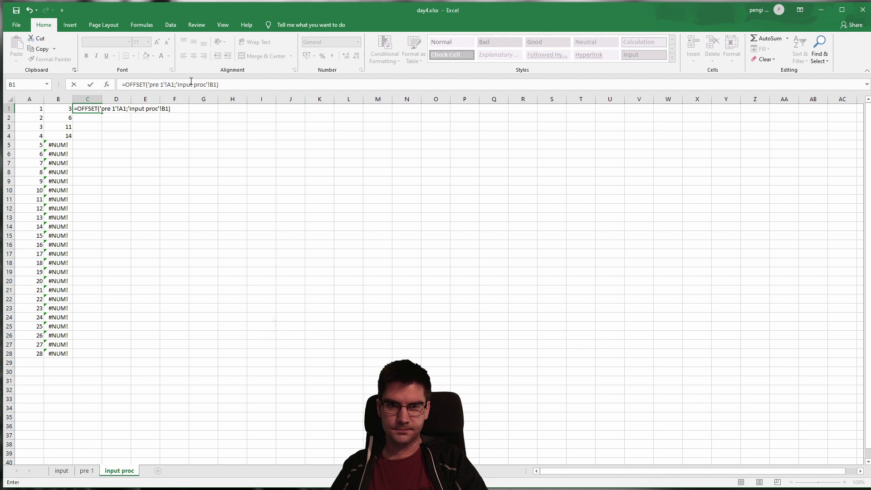
pyautogui.press('Return')
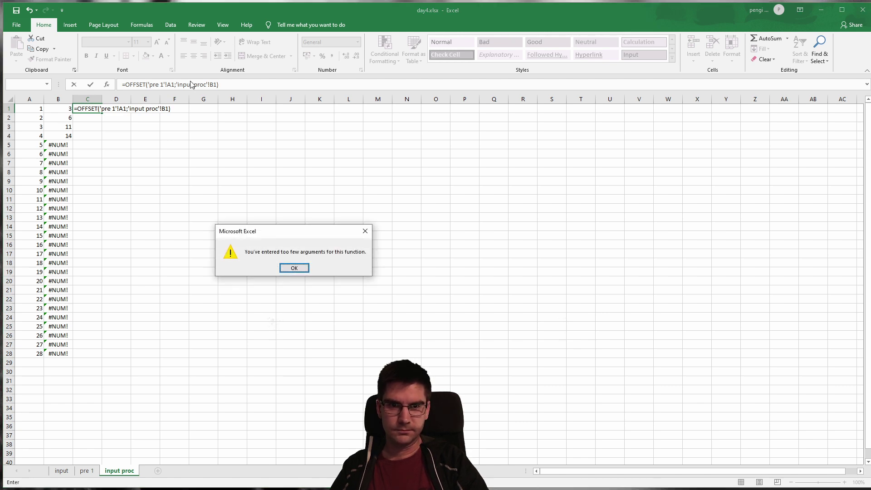
pyautogui.press('Return')
# Remove the sheet name before B1 and add a column offset of 0, giving =OFFSET('pre 1'!A1;B1;0) in C1.
pyautogui.hotkey('ctrl', 'shift', 'Left')
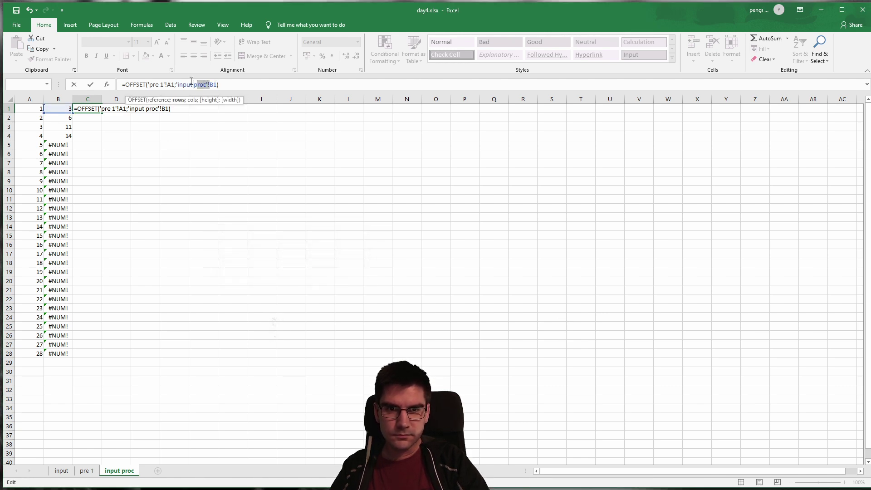
pyautogui.press('BackSpace')
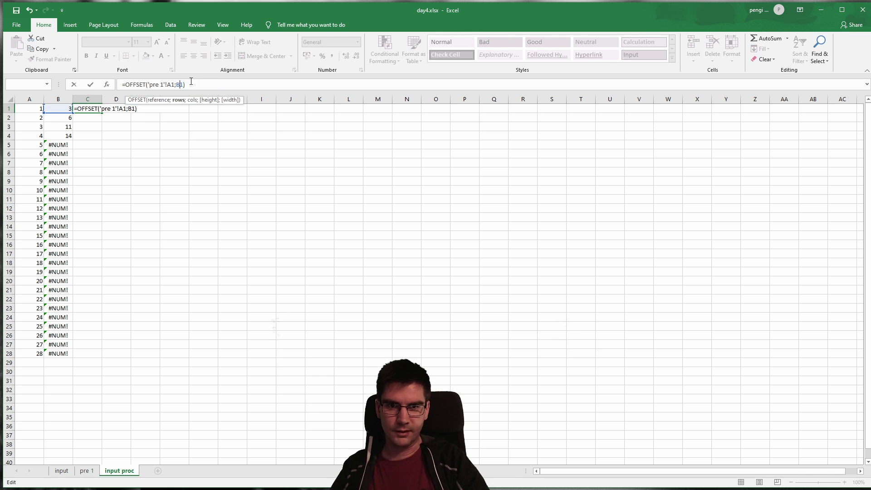
pyautogui.press('Right')
pyautogui.press('Right')
pyautogui.write(';0')
pyautogui.press('Return')
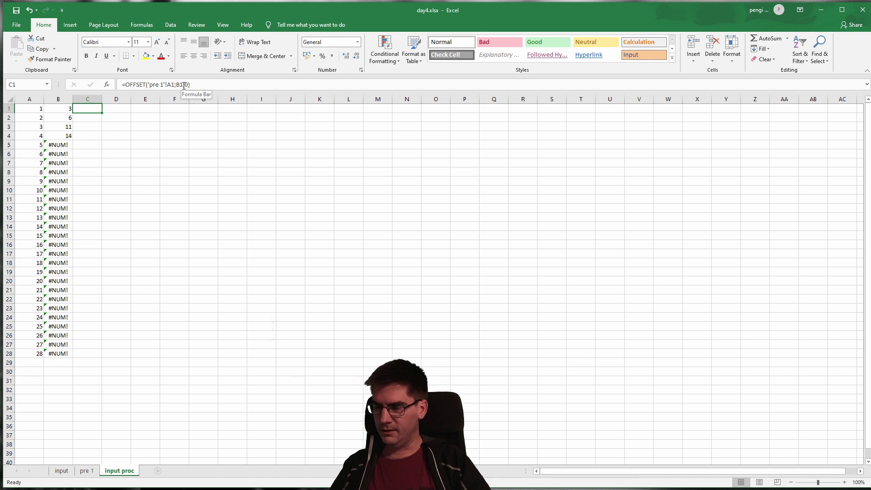
# Change the rows argument of C1's OFFSET formula to B1-1.
pyautogui.click(182, 85)
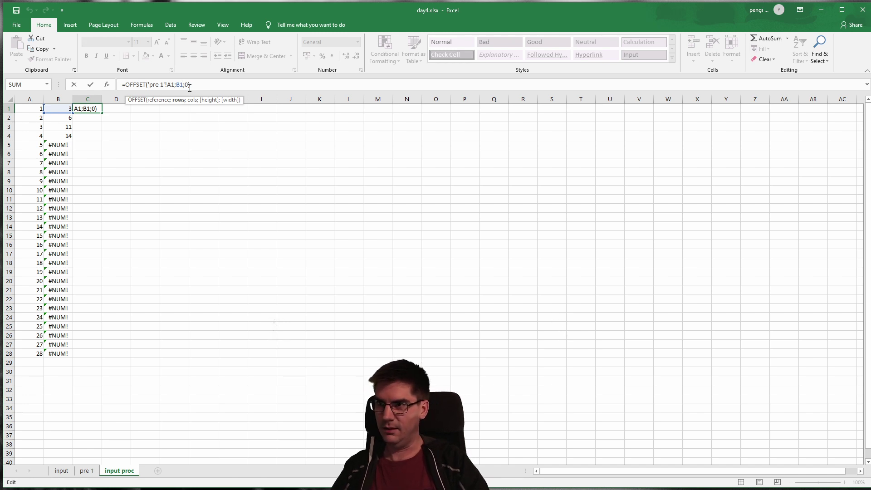
pyautogui.press('Return')
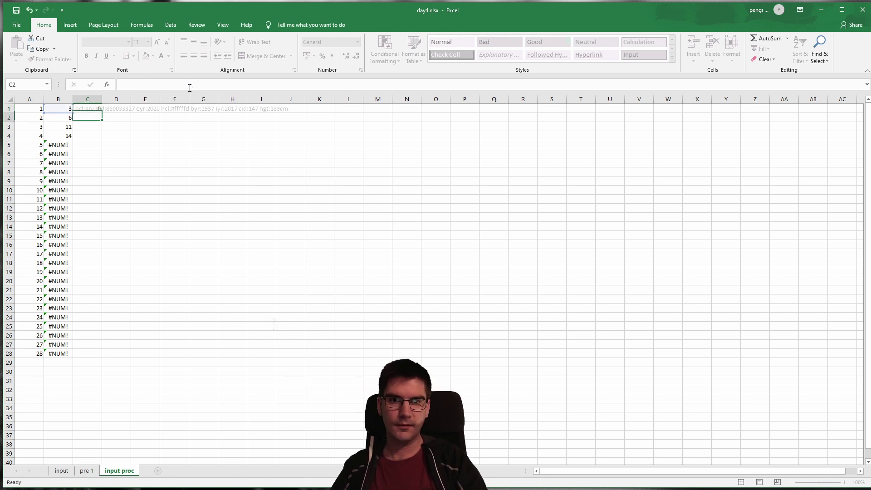
pyautogui.click(191, 189)
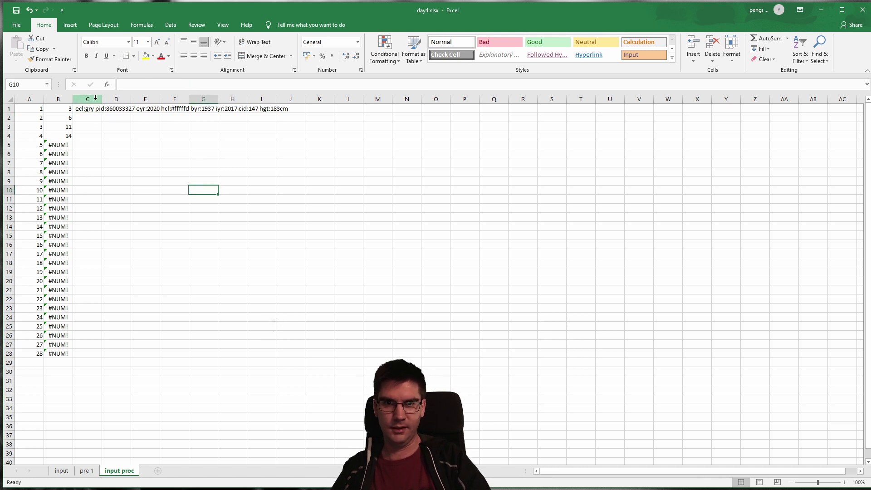
# Copy the C1 formula down through C28 on input proc and fit column C's width to its contents.
pyautogui.click(84, 109)
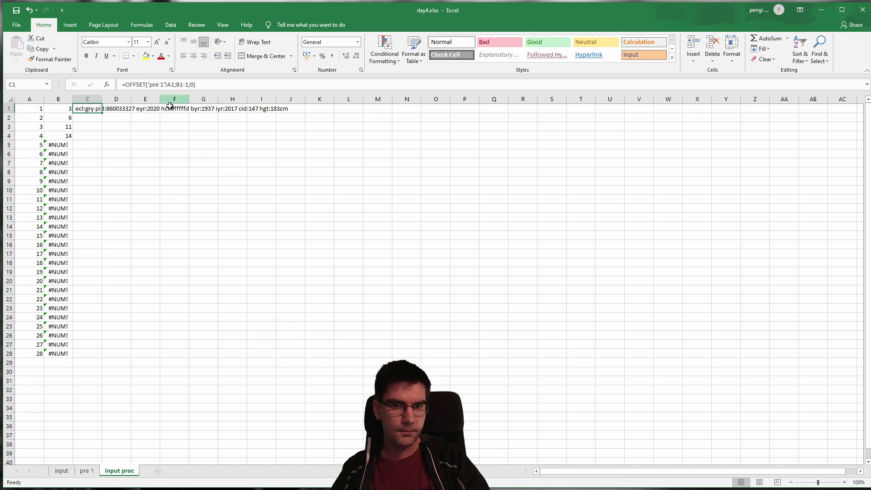
pyautogui.moveTo(104, 112); pyautogui.dragTo(107, 354)
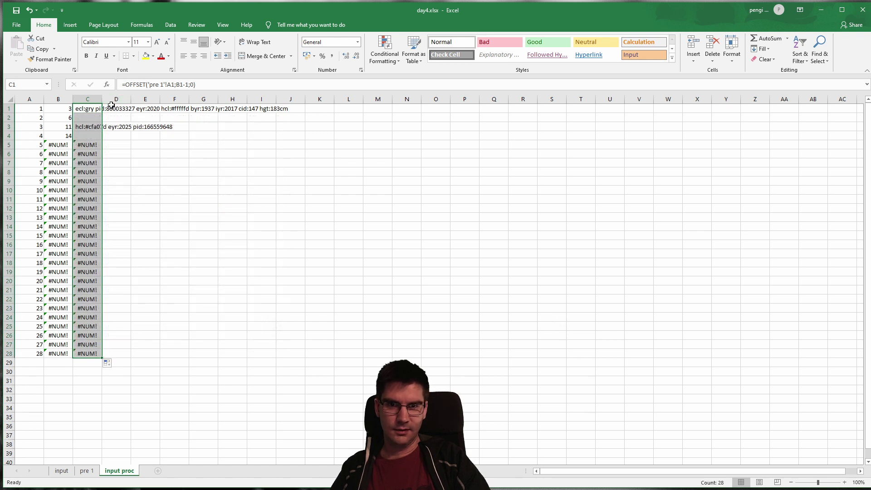
pyautogui.moveTo(102, 100); pyautogui.dragTo(170, 100)
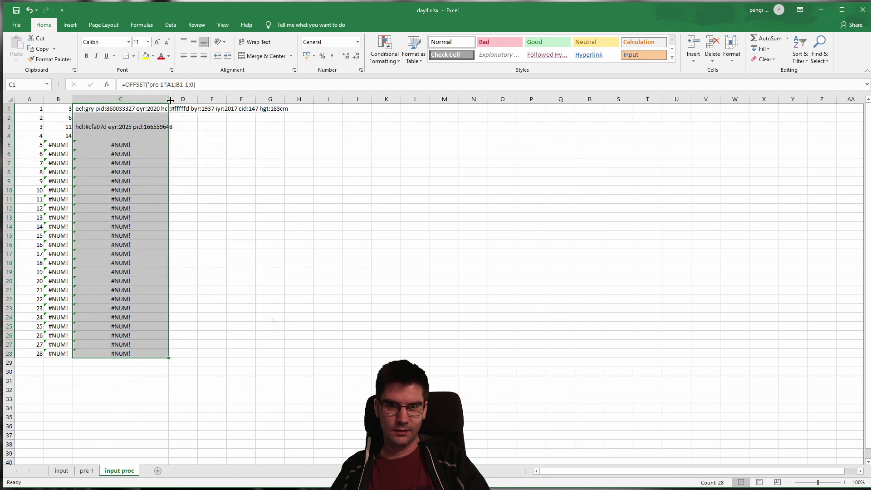
pyautogui.doubleClick(169, 99)
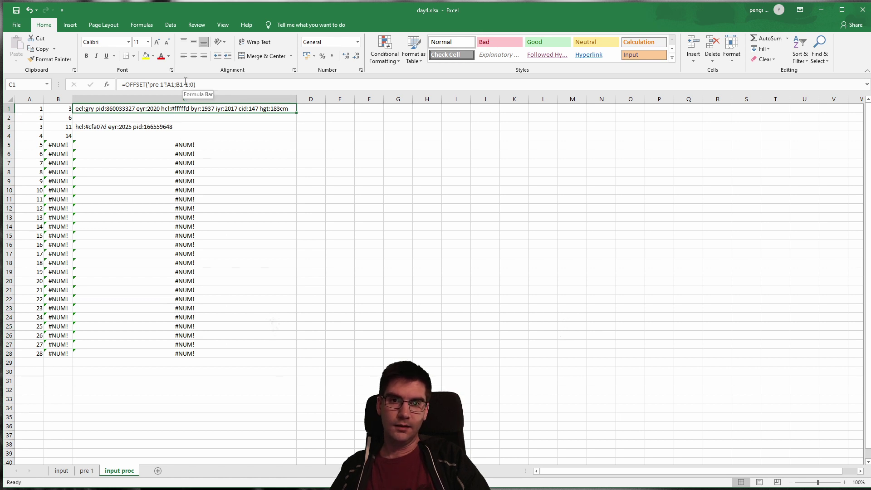
# Compare the joined passport text in A1:A3 on pre 1 with the OFFSET formula in C1 on input proc.
pyautogui.click(86, 471)
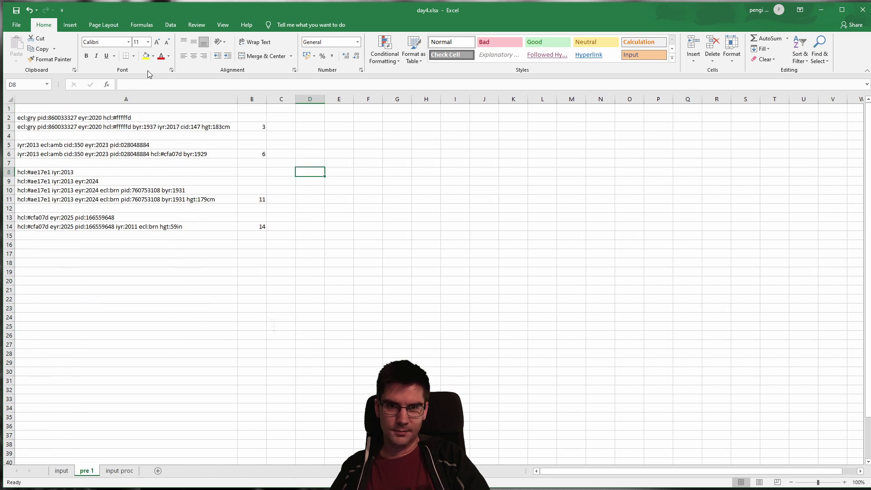
pyautogui.click(145, 110)
pyautogui.click(144, 119)
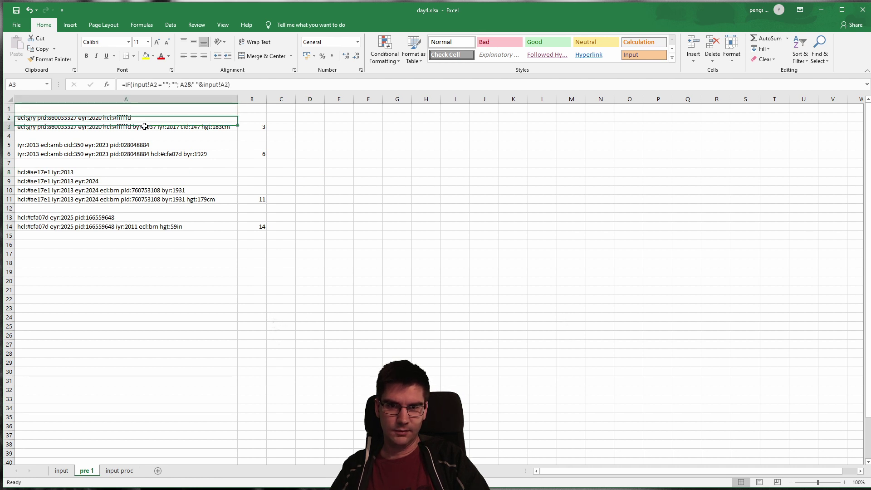
pyautogui.click(144, 126)
pyautogui.click(119, 471)
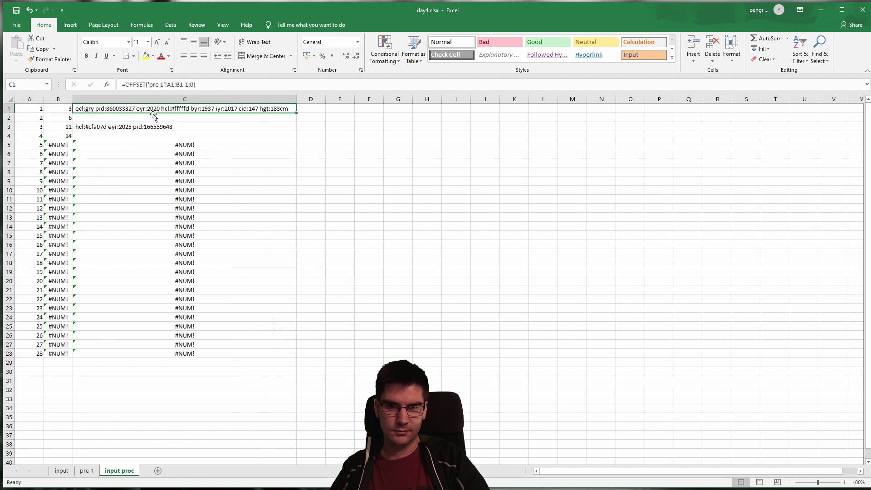
pyautogui.click(143, 85)
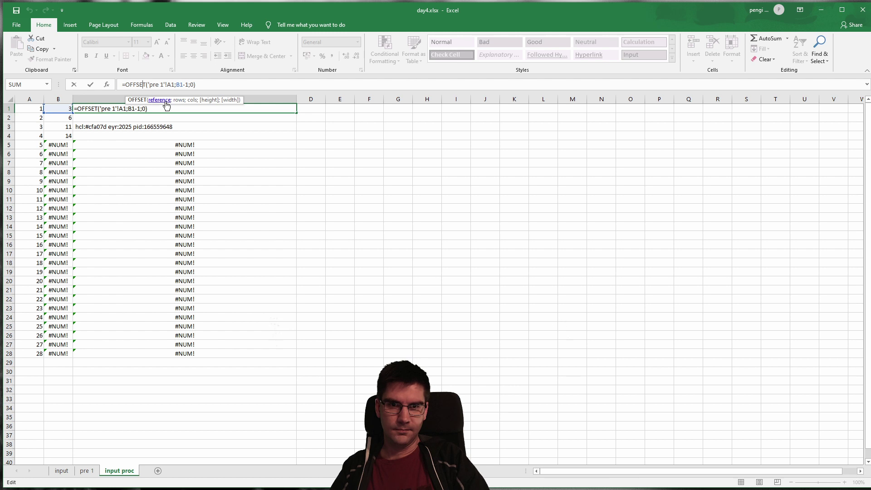
pyautogui.press('Escape')
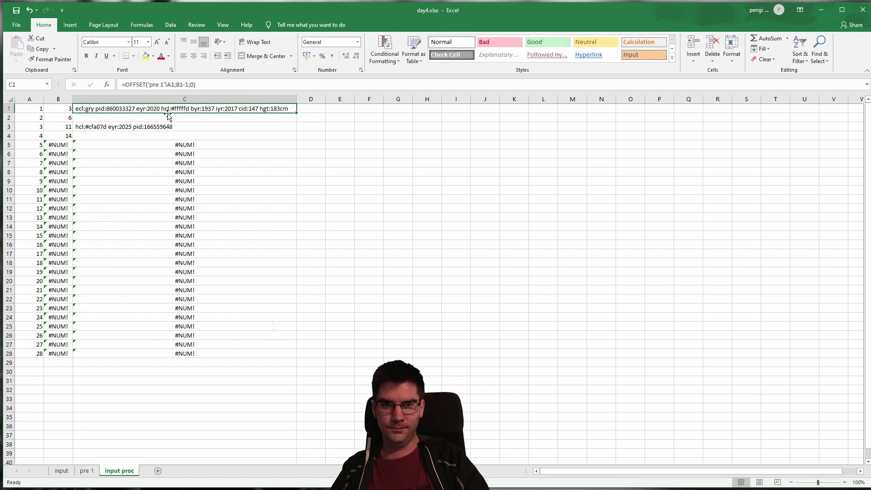
# Examine the 'pre 1' references in the copied OFFSET formulas of column C, comparing C5 with C1.
pyautogui.click(175, 143)
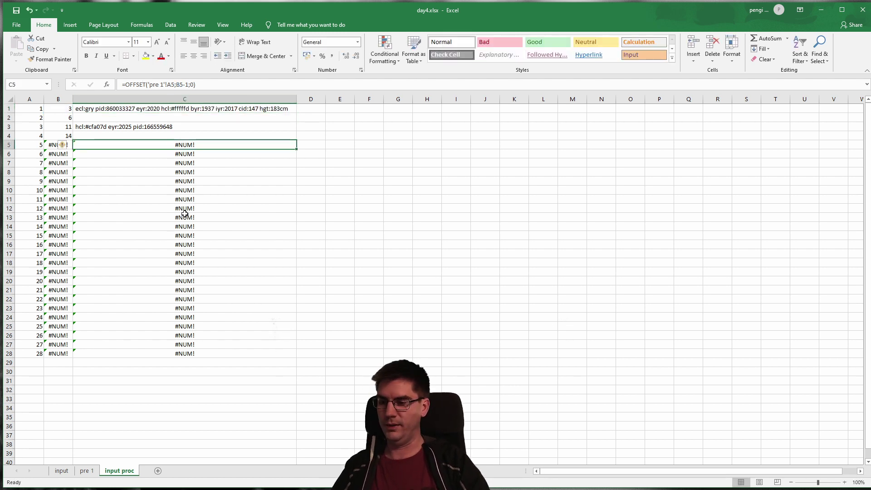
pyautogui.press('Up')
pyautogui.press('Up')
pyautogui.press('Up')
pyautogui.press('Up')
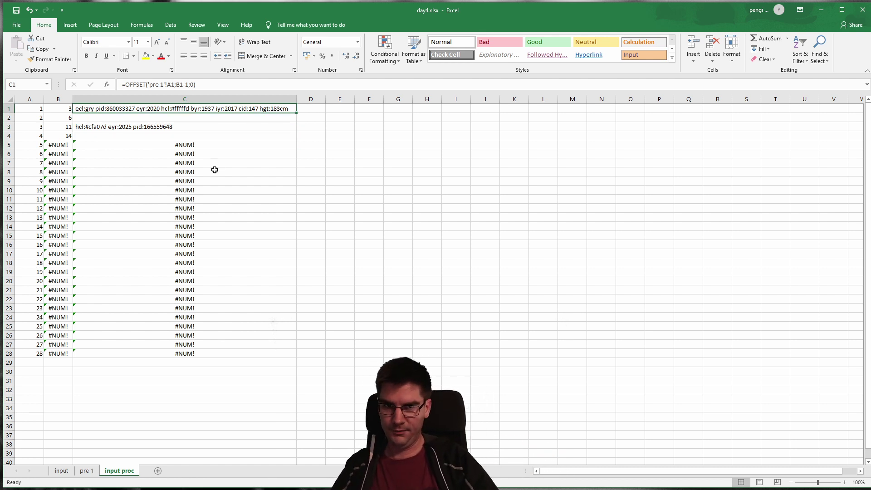
pyautogui.click(166, 86)
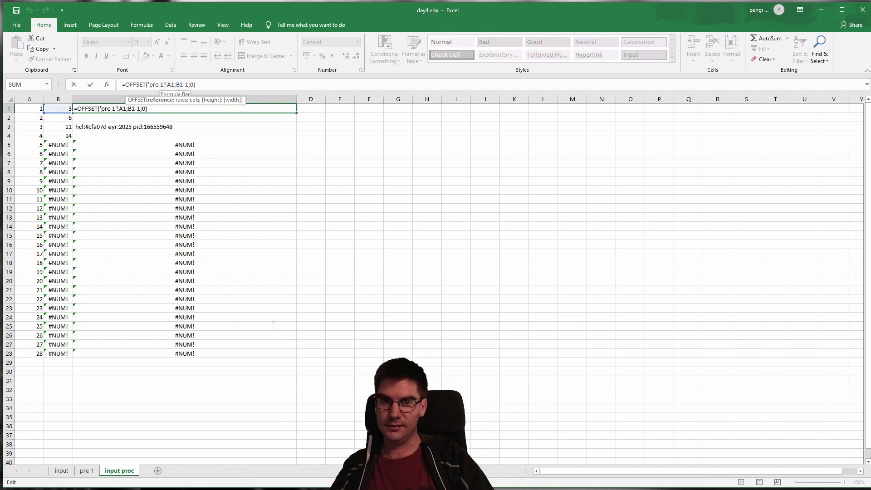
pyautogui.press('Escape')
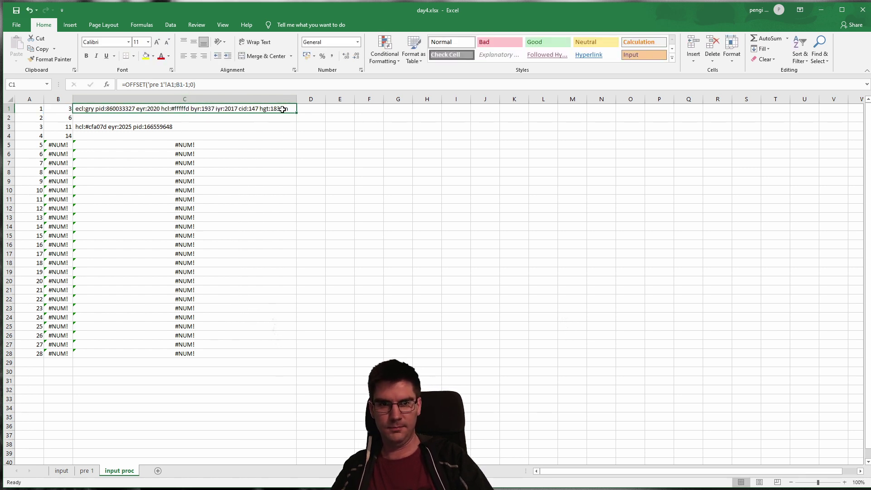
pyautogui.click(240, 226)
pyautogui.click(231, 135)
pyautogui.click(213, 108)
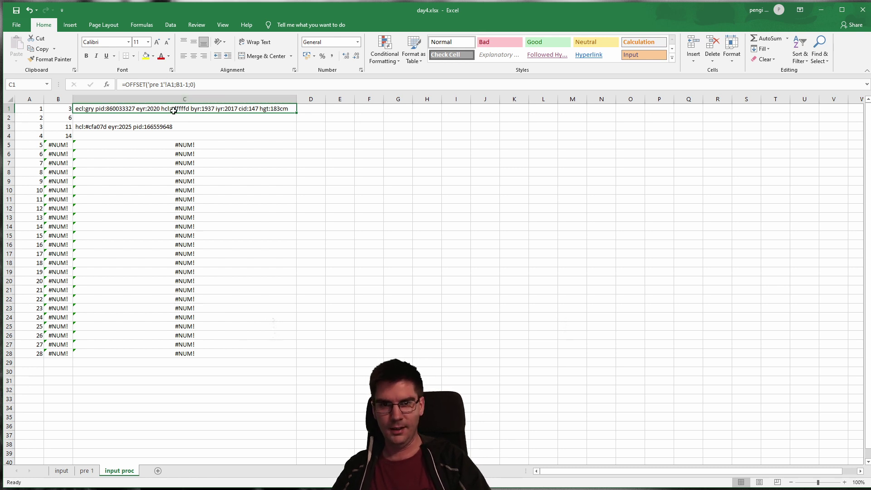
pyautogui.press('Down')
pyautogui.press('Up')
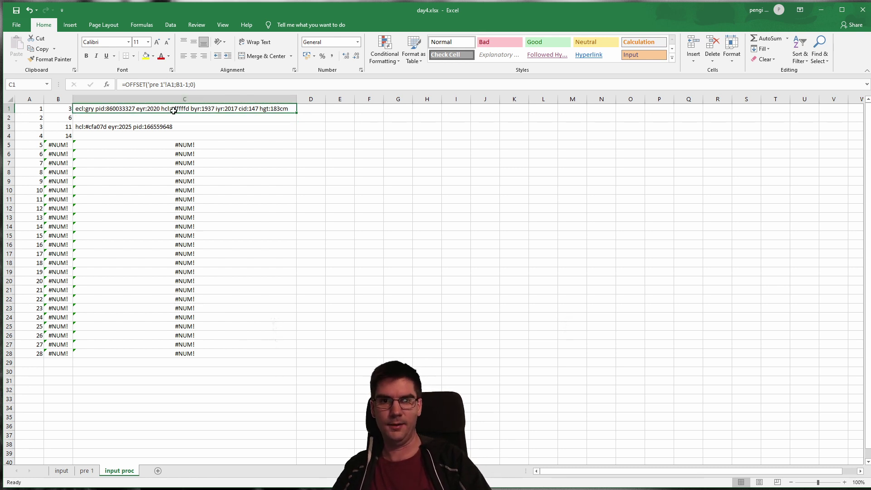
# Make the 'pre 1' reference in C1's OFFSET formula absolute as $A$1 and copy the formula down through C28.
pyautogui.click(174, 84)
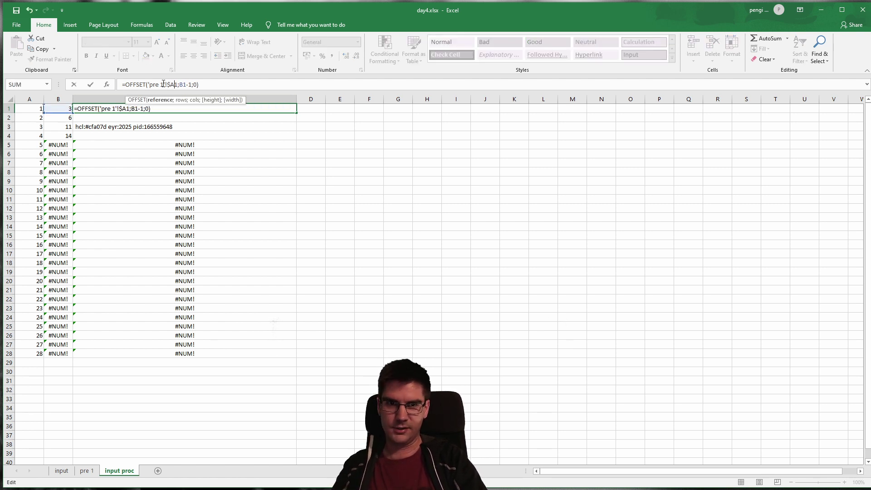
pyautogui.press('Return')
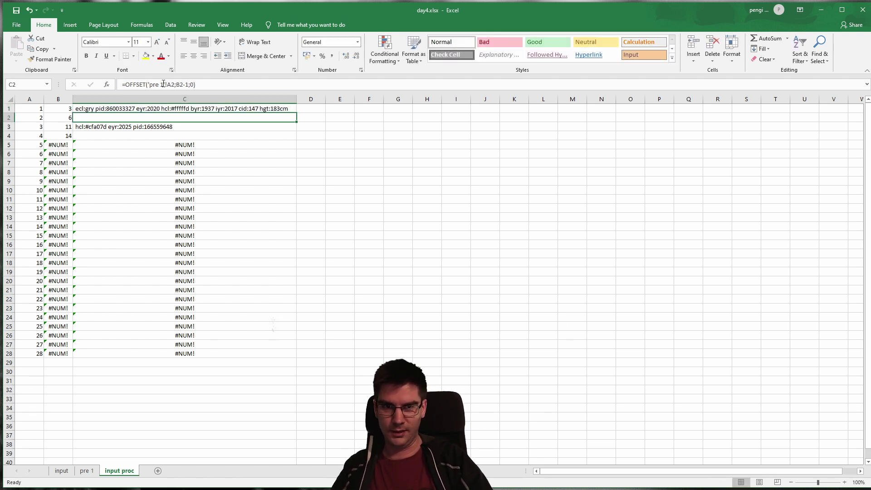
pyautogui.click(283, 108)
pyautogui.moveTo(298, 112); pyautogui.dragTo(265, 361)
pyautogui.click(364, 200)
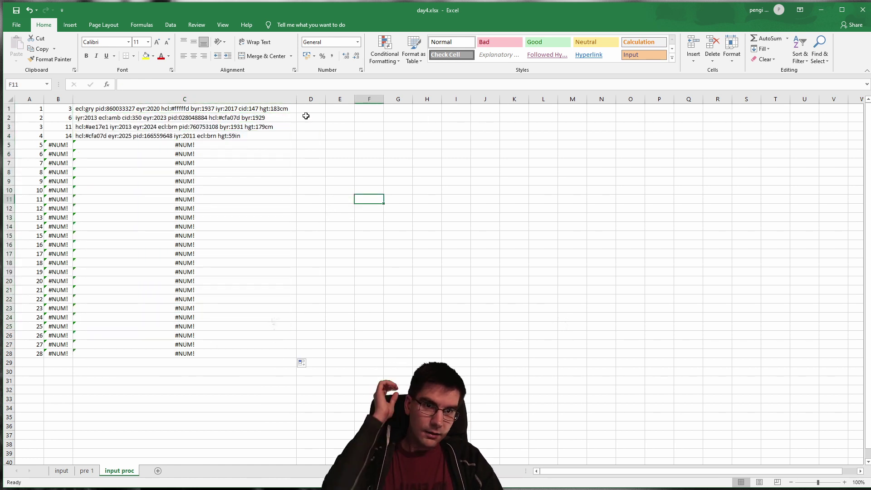
# Insert a blank row above the first row of input proc.
pyautogui.click(166, 110)
pyautogui.hotkey('ctrl', 'space')
pyautogui.click(184, 121)
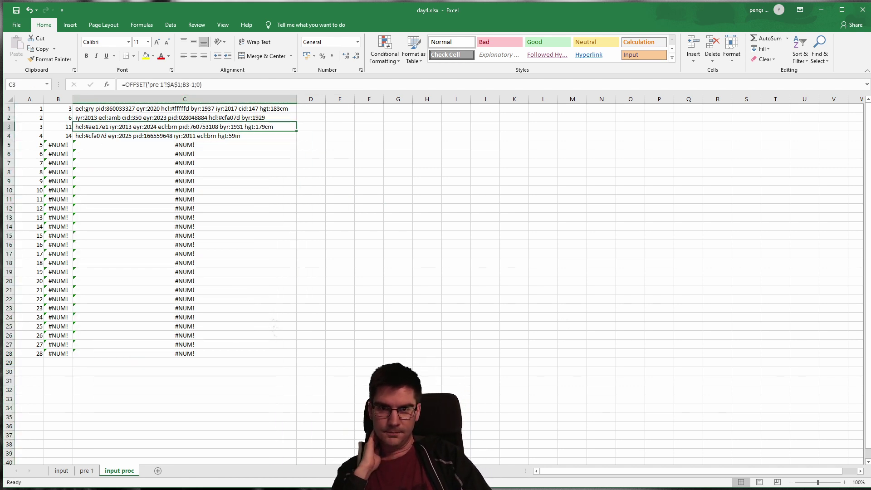
pyautogui.click(11, 109)
pyautogui.rightClick(13, 109)
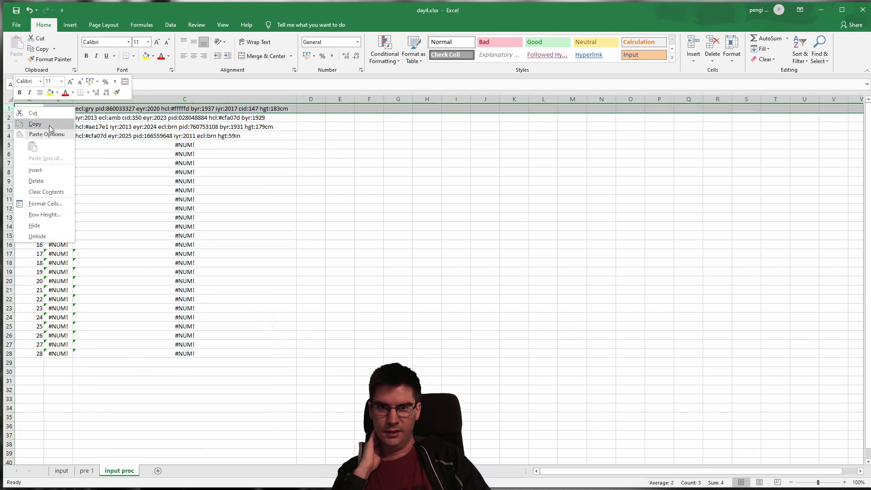
pyautogui.click(45, 170)
pyautogui.click(465, 176)
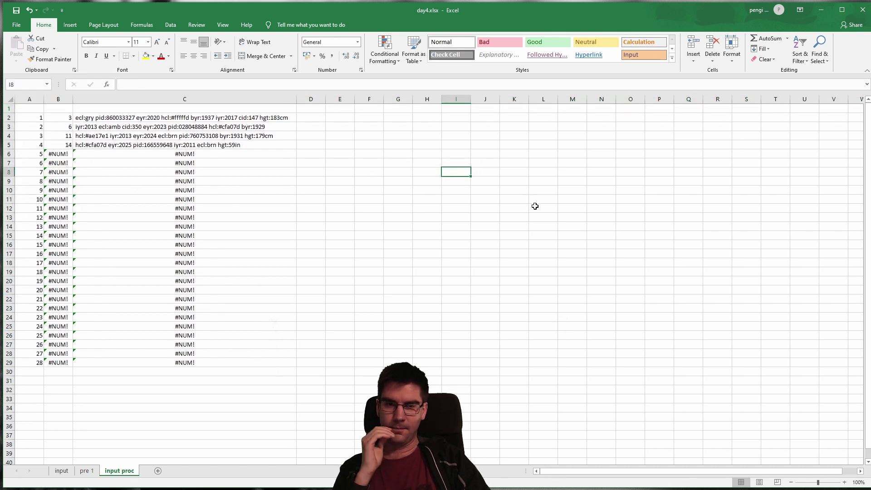
# Check the joined passport texts and their OFFSET formulas in C2:C5.
pyautogui.click(118, 118)
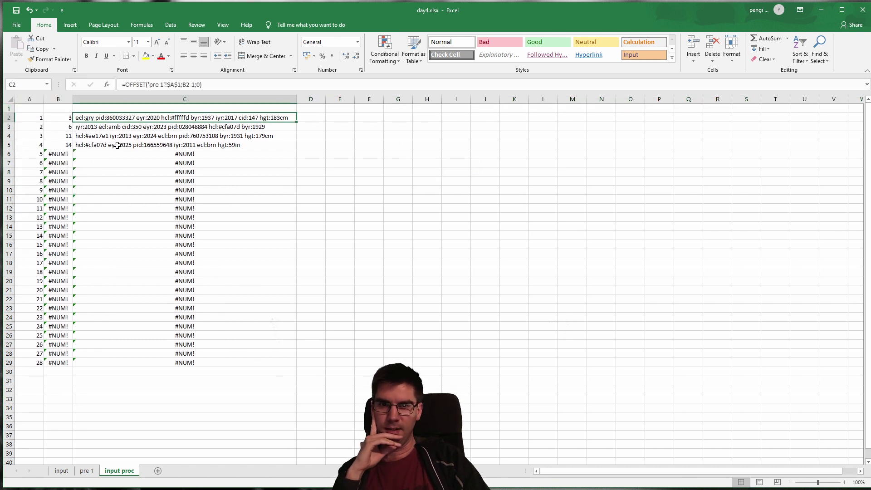
pyautogui.click(113, 144)
pyautogui.moveTo(110, 118); pyautogui.dragTo(117, 145)
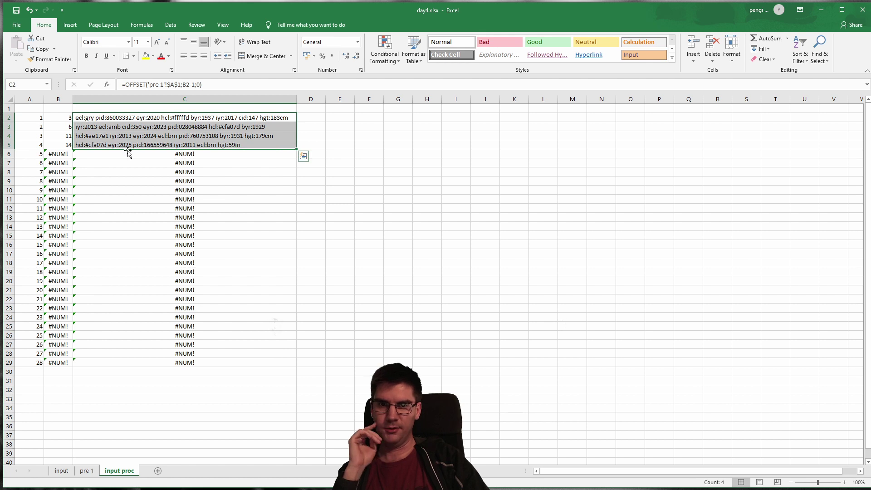
pyautogui.click(117, 145)
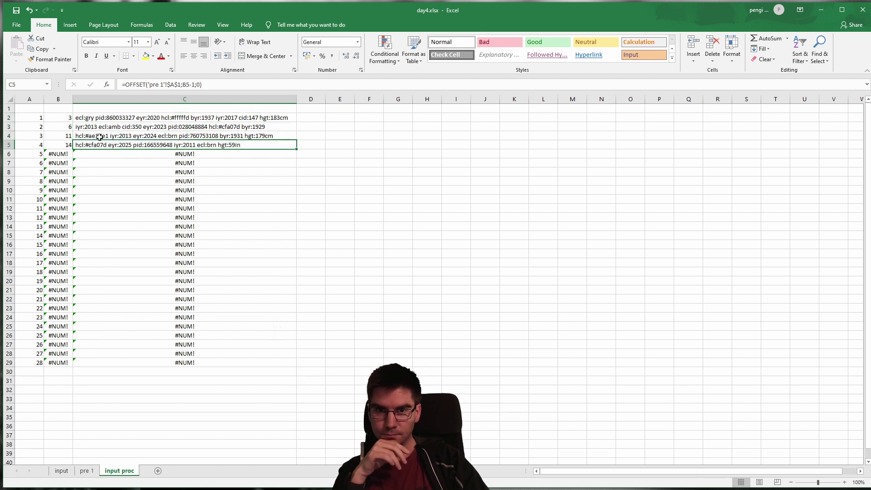
pyautogui.click(81, 117)
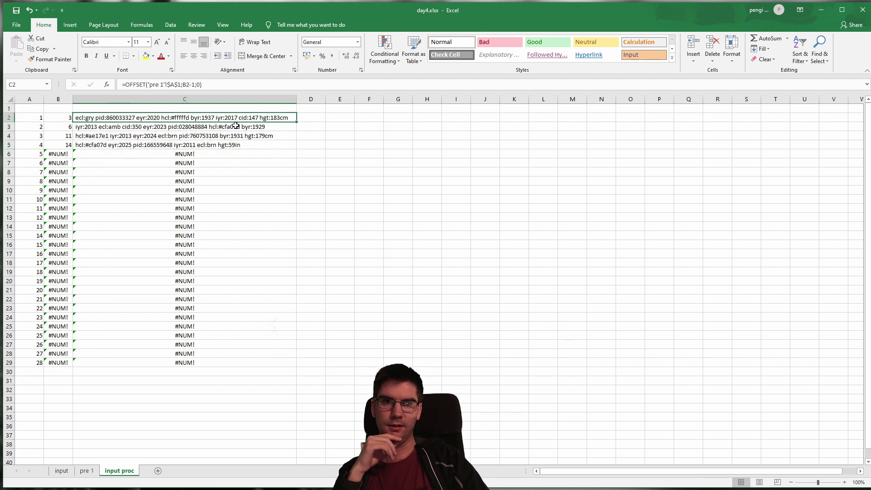
# Bring up the Advent of Code Day 4 list of expected passport fields in the browser and arrange it beside the worksheet, with D1 selected.
pyautogui.click(300, 118)
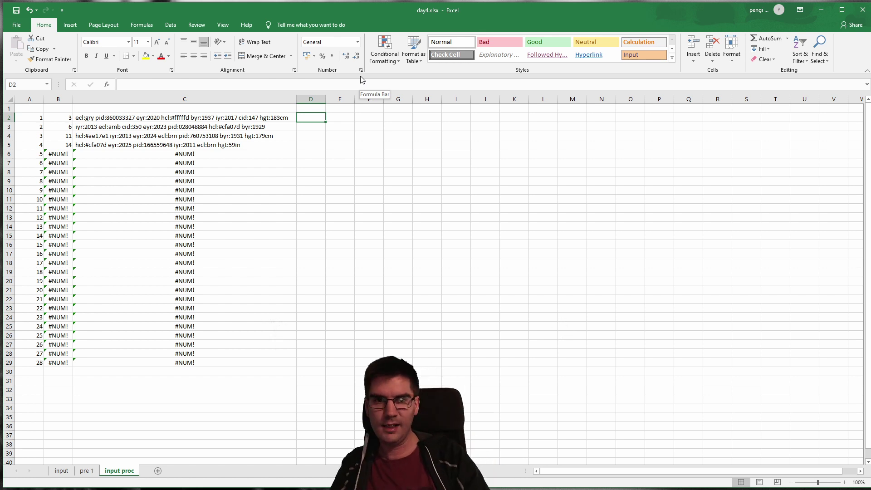
pyautogui.press('Up')
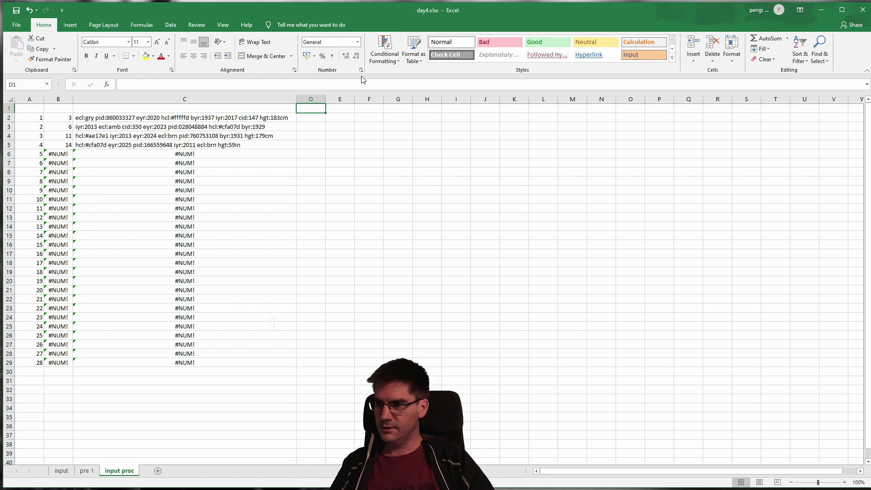
pyautogui.hotkey('alt', 'Tab')
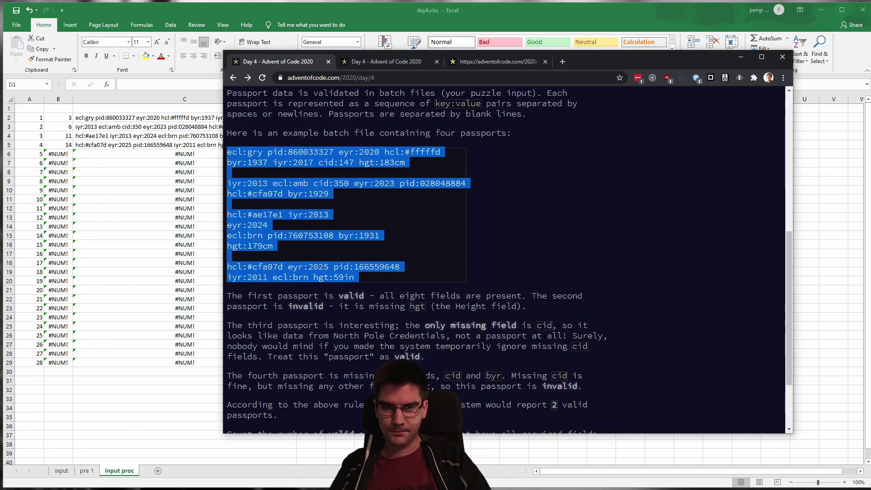
pyautogui.click(472, 255)
pyautogui.scroll(5, 472, 255)
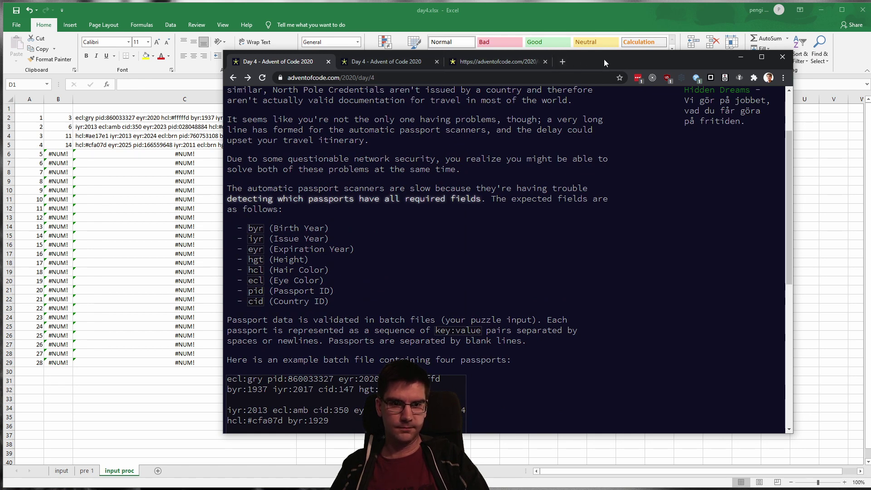
pyautogui.moveTo(603, 59); pyautogui.dragTo(369, 92)
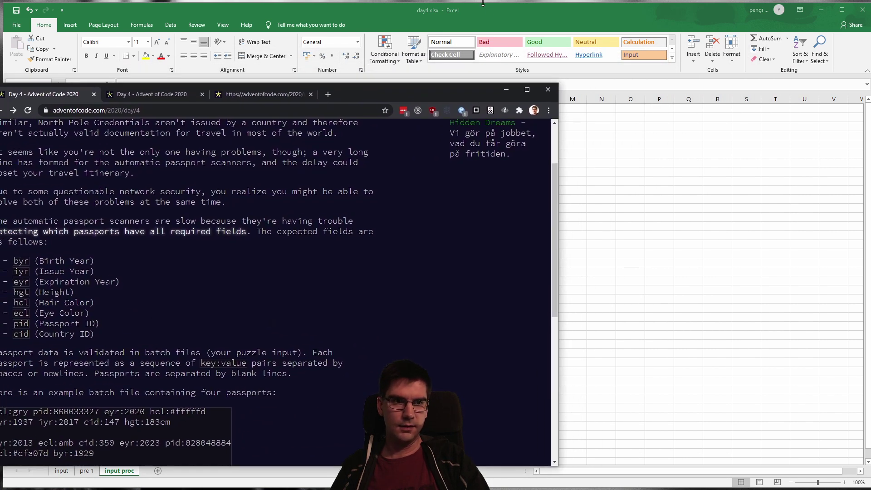
pyautogui.click(98, 49)
pyautogui.moveTo(4, 43); pyautogui.dragTo(41, 45)
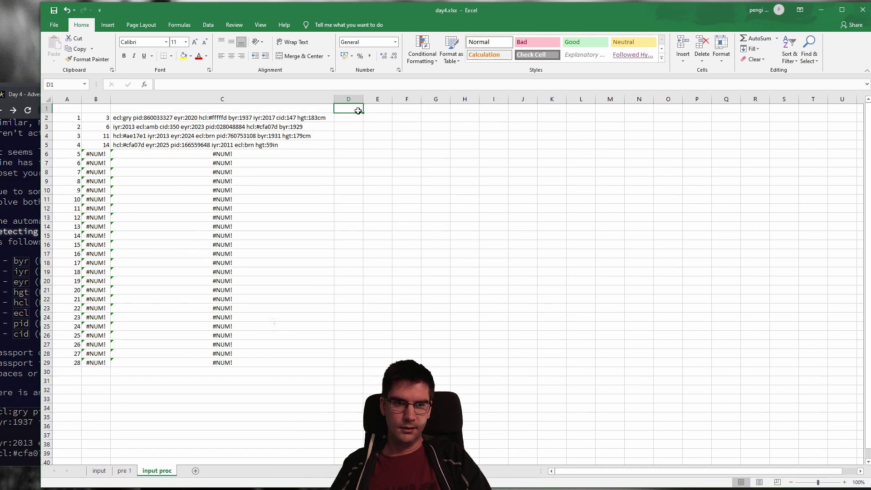
# Enter the field headers byr, iyr and eyr in D1, E1 and F1.
pyautogui.write('byr')
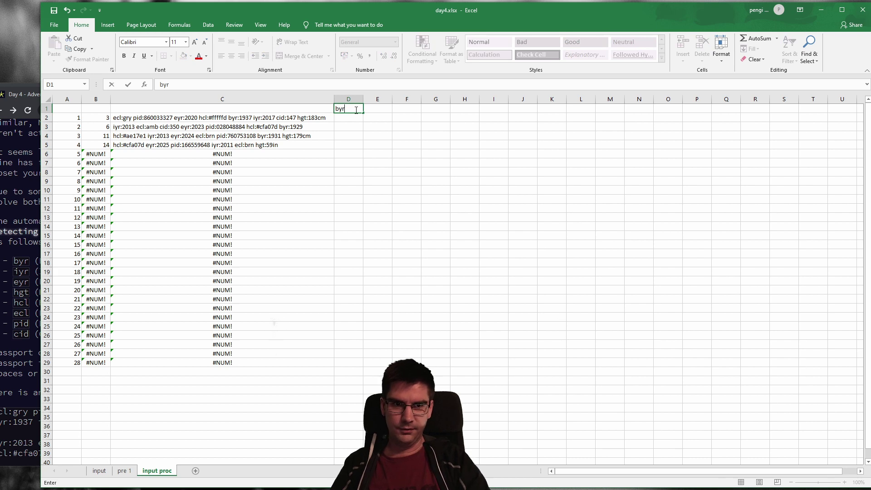
pyautogui.press('Return')
pyautogui.press('Up')
pyautogui.press('Right')
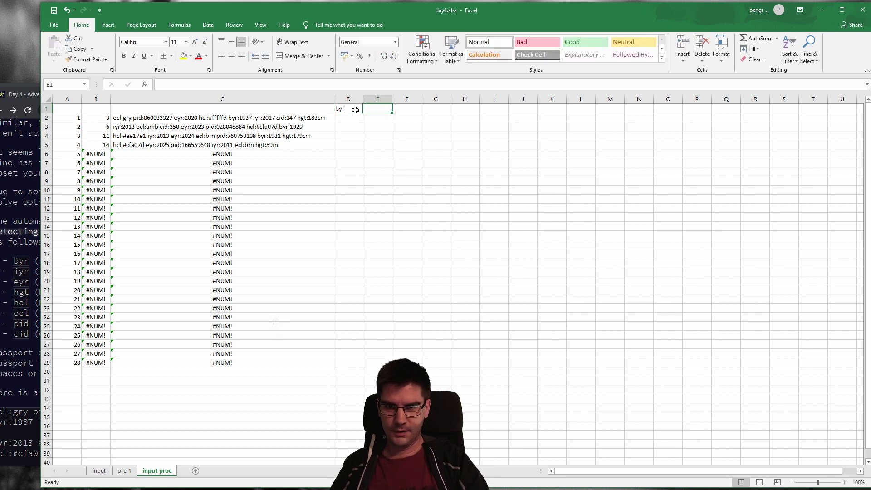
pyautogui.write('iyr')
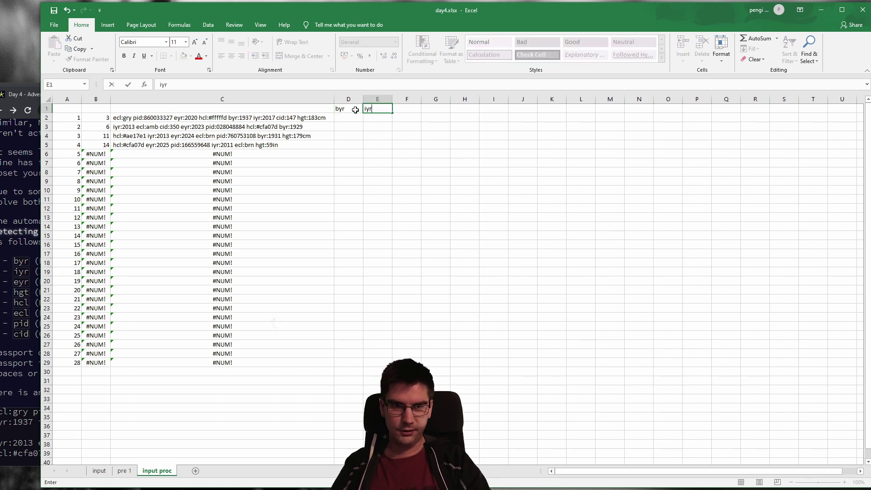
pyautogui.press('Tab')
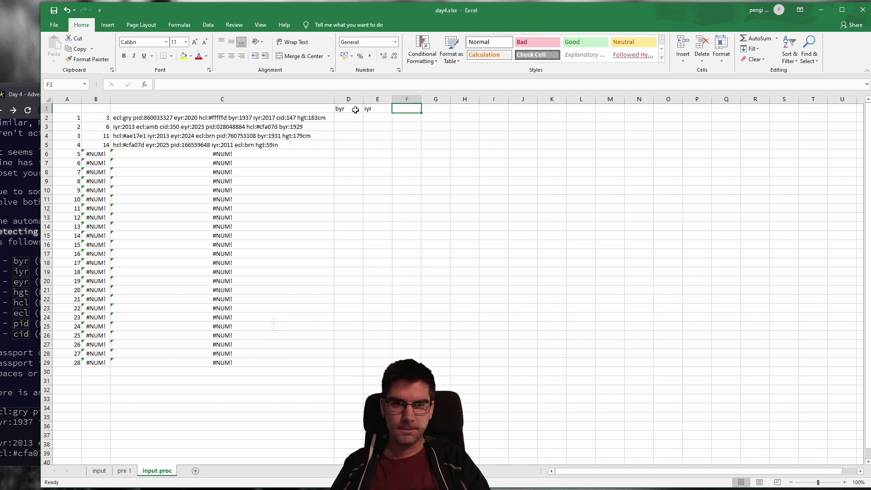
pyautogui.write('e')
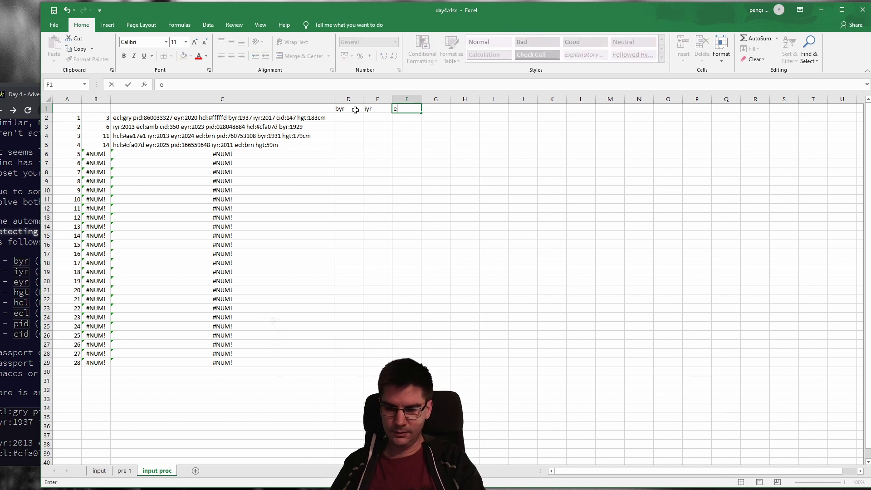
pyautogui.write('yr')
pyautogui.press('Tab')
# Enter the field headers hgt and hcl in G1 and H1.
pyautogui.write('jg')
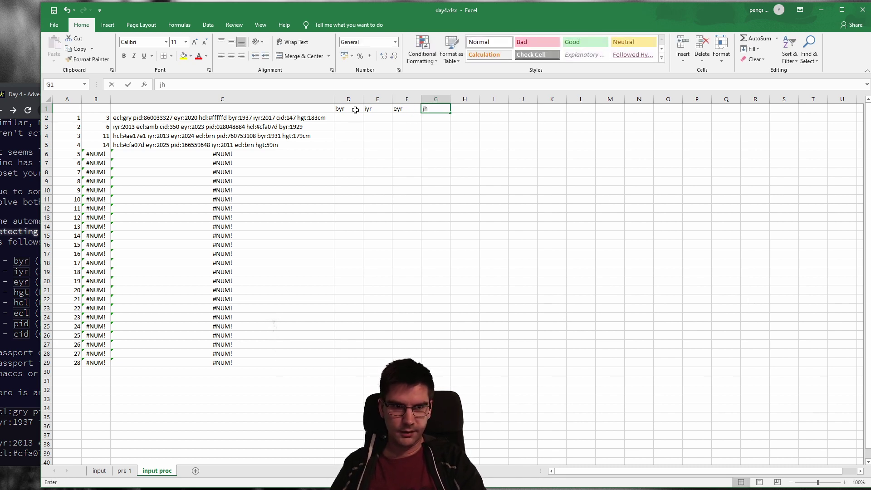
pyautogui.press('BackSpace')
pyautogui.press('BackSpace')
pyautogui.write('hgt')
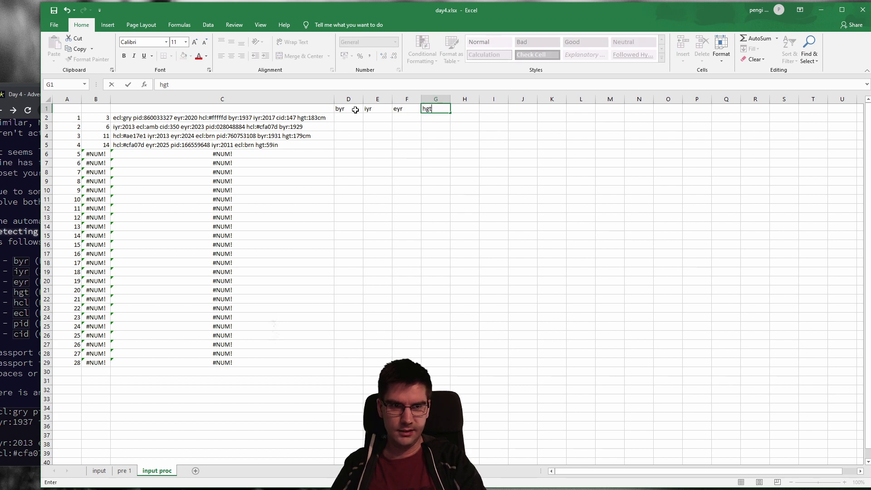
pyautogui.press('Tab')
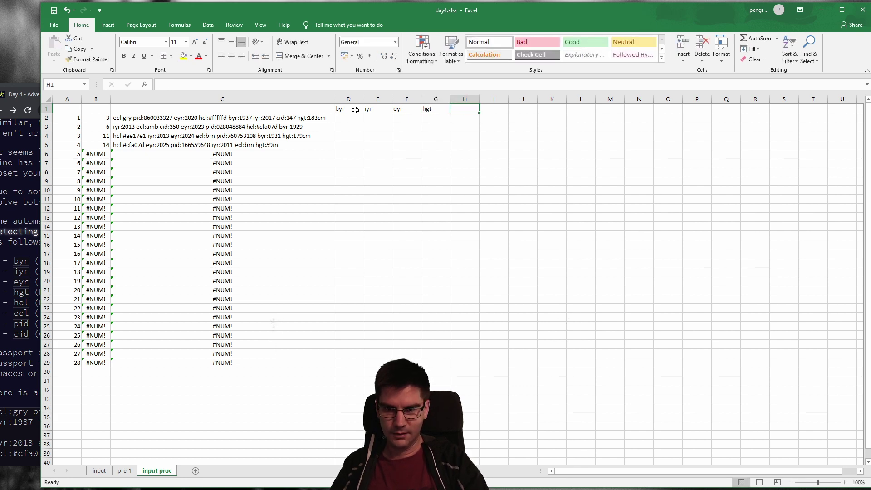
pyautogui.write('hcl')
pyautogui.press('Tab')
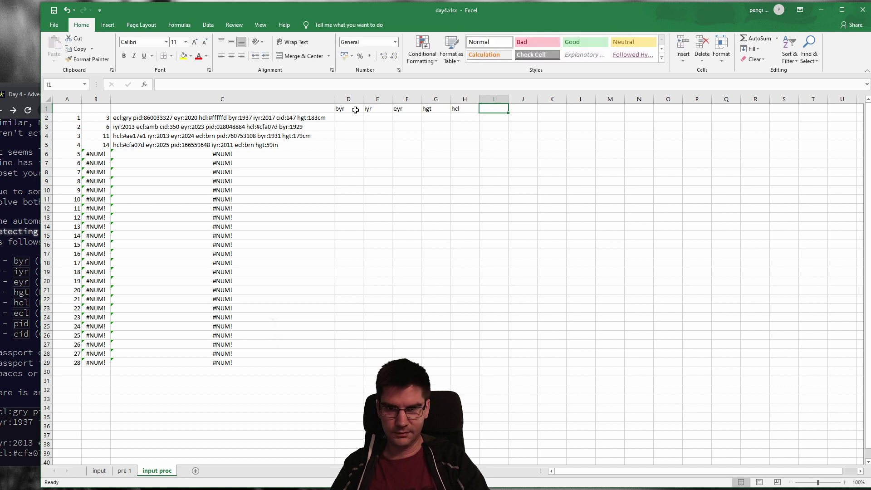
# Enter the field headers ecl, pid and cid in I1, J1 and K1, and widen the workbook window back over the browser.
pyautogui.write('e')
pyautogui.press('BackSpace')
pyautogui.write('c')
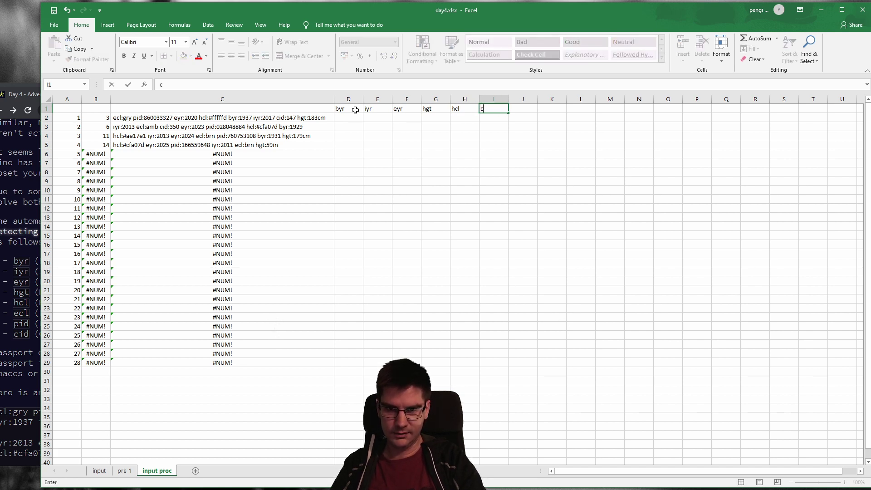
pyautogui.write('l')
pyautogui.press('BackSpace')
pyautogui.press('BackSpace')
pyautogui.write('ecl')
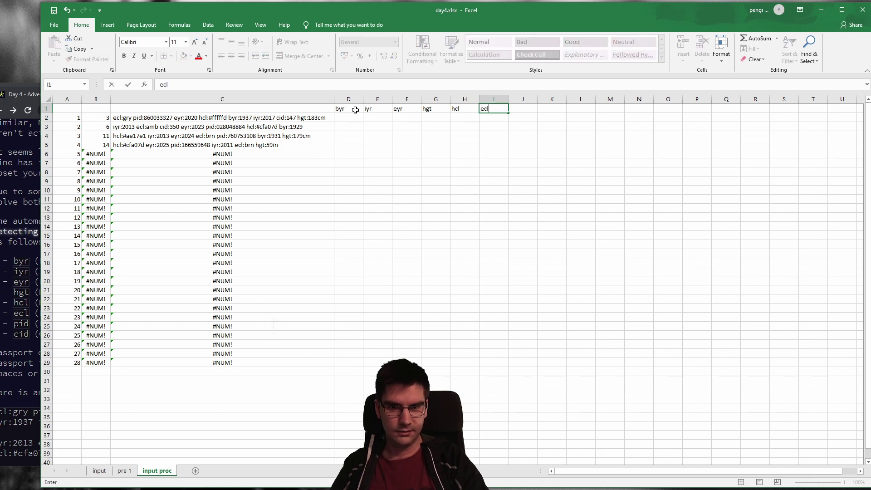
pyautogui.press('Tab')
pyautogui.write('pid')
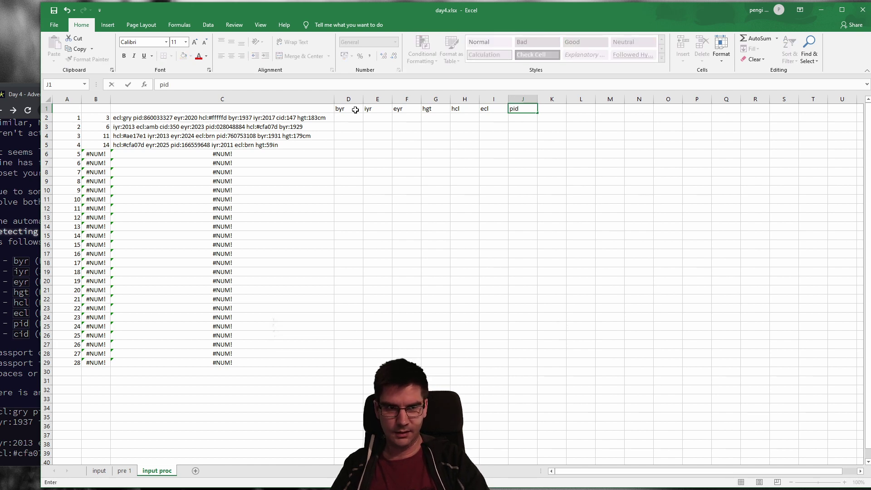
pyautogui.press('Tab')
pyautogui.write('cid')
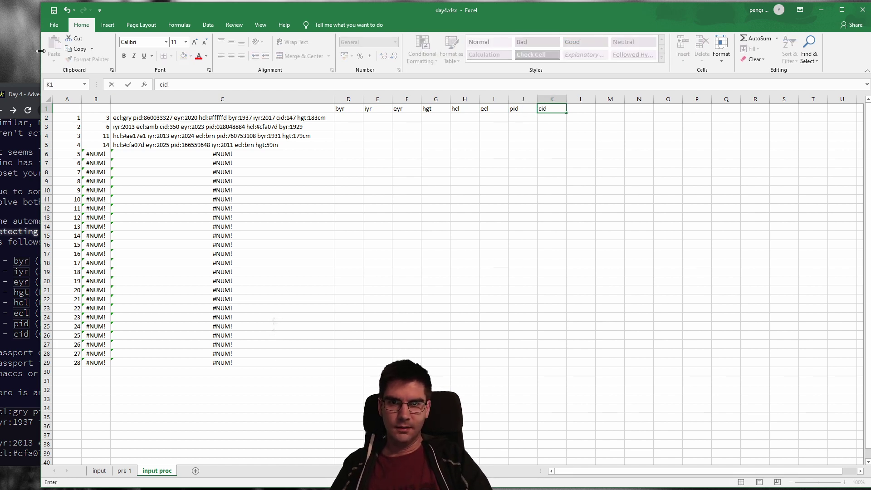
pyautogui.moveTo(41, 60); pyautogui.dragTo(3, 63)
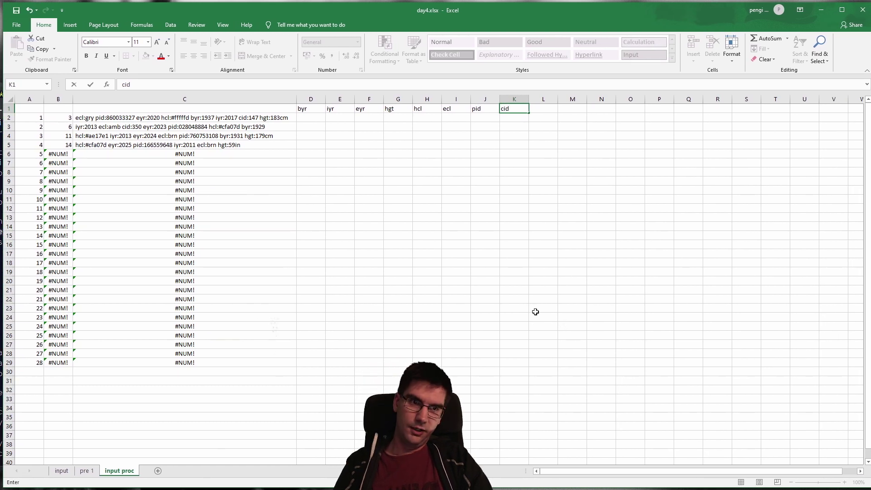
pyautogui.click(522, 111)
pyautogui.click(482, 109)
# Narrow columns D through K together to fit closely around their three-letter field headers.
pyautogui.click(306, 116)
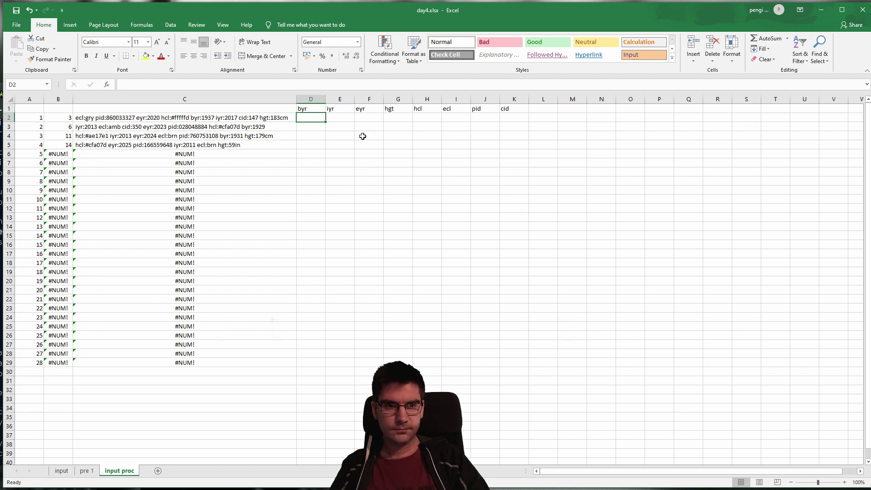
pyautogui.click(311, 99)
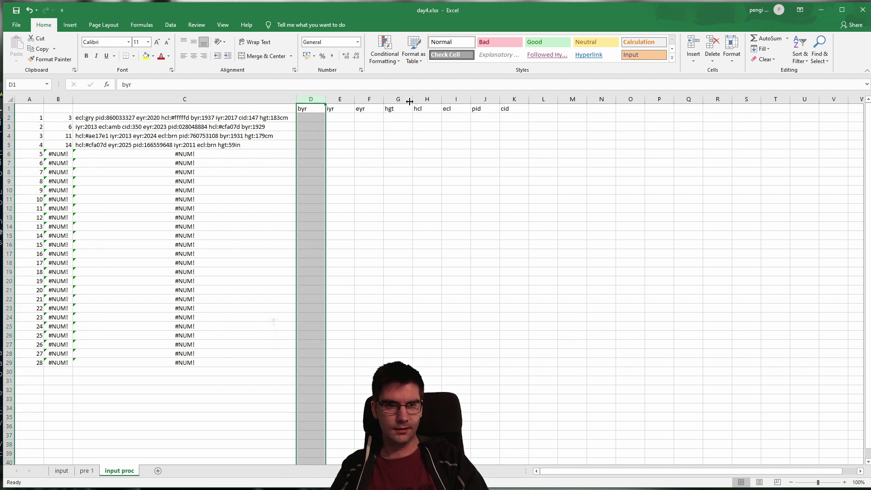
pyautogui.keyDown('shift'); pyautogui.click(514, 99); pyautogui.keyUp('shift')
pyautogui.moveTo(325, 100)
pyautogui.mouseDown()
pyautogui.moveTo(333, 100)
pyautogui.moveTo(312, 99)
pyautogui.mouseUp()
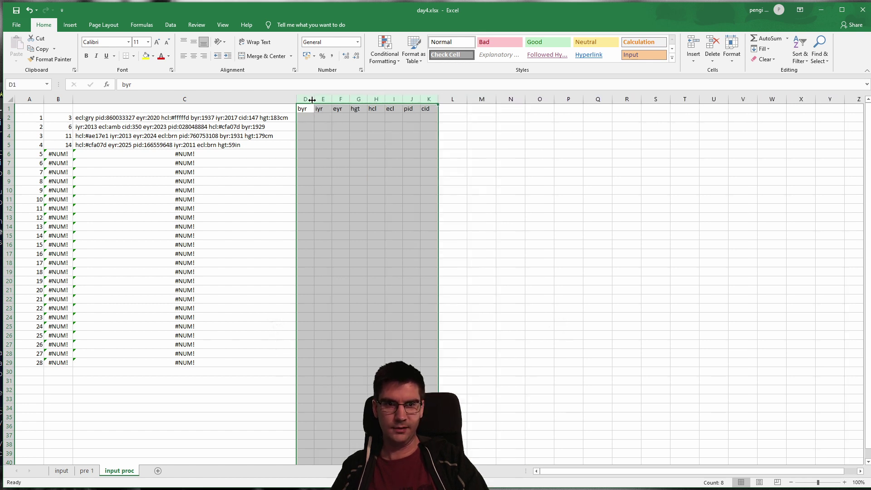
pyautogui.click(337, 139)
# Enter the formula =FIND(" " & D1 & ":"; C2) in D2 to locate the byr field in the first passport text.
pyautogui.click(303, 118)
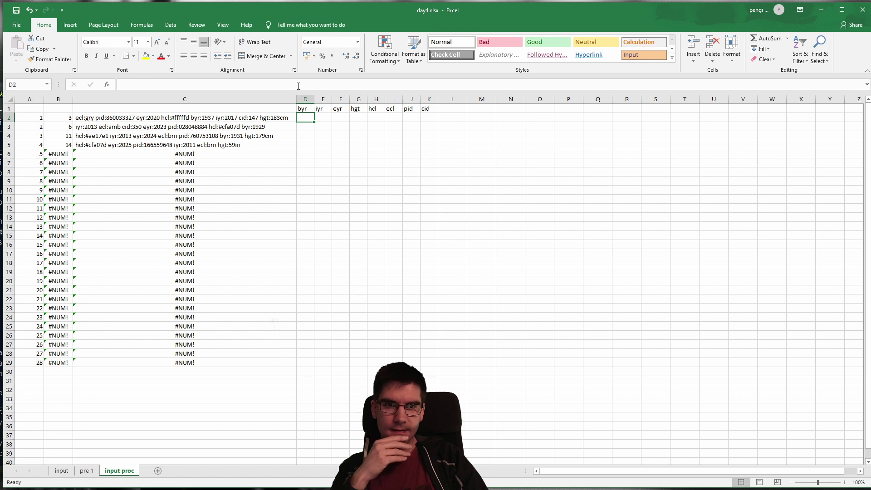
pyautogui.press('F2')
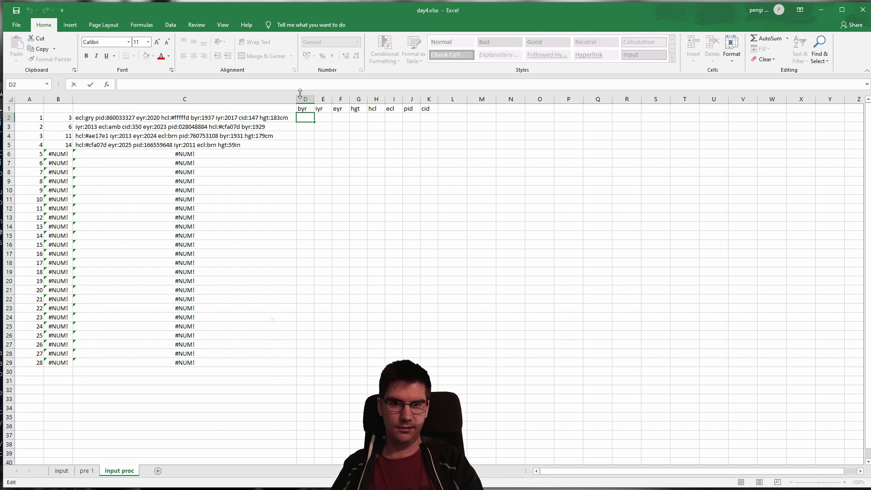
pyautogui.write('=')
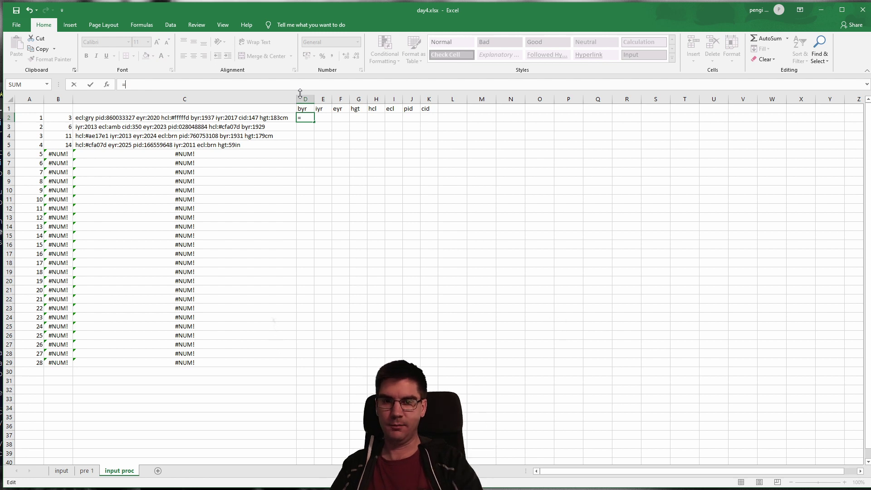
pyautogui.write('F')
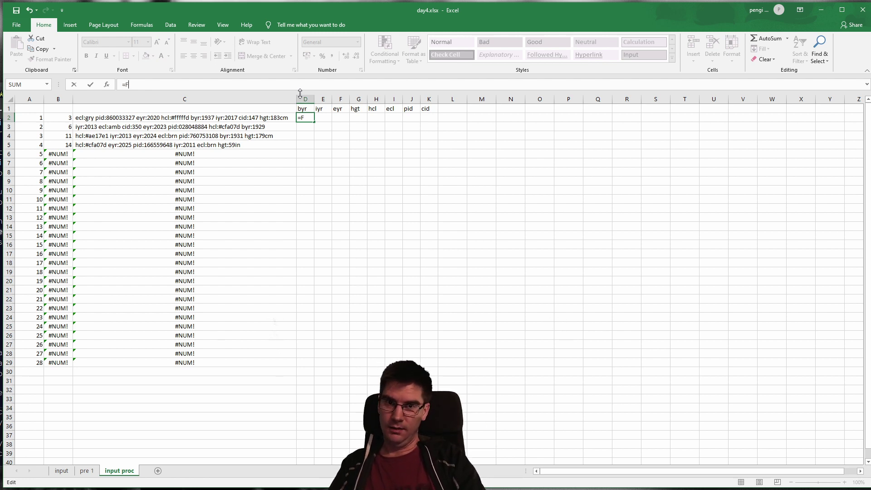
pyautogui.write('IND')
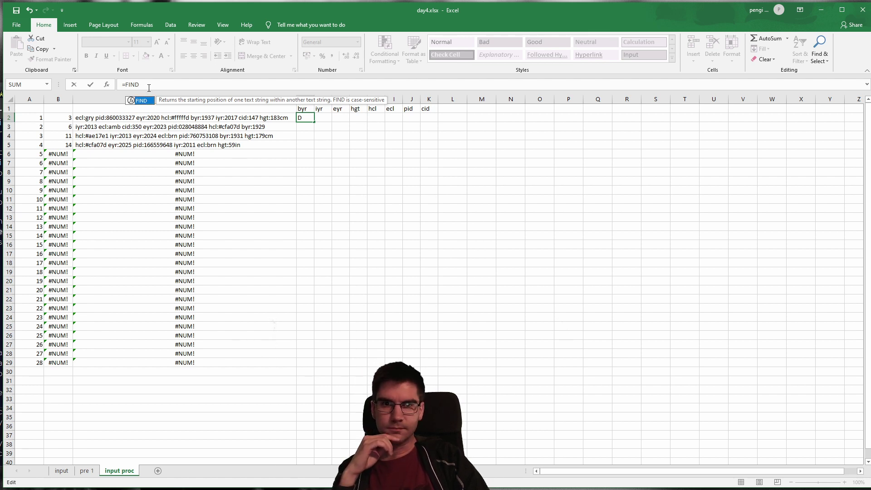
pyautogui.press('Escape')
pyautogui.write('(')
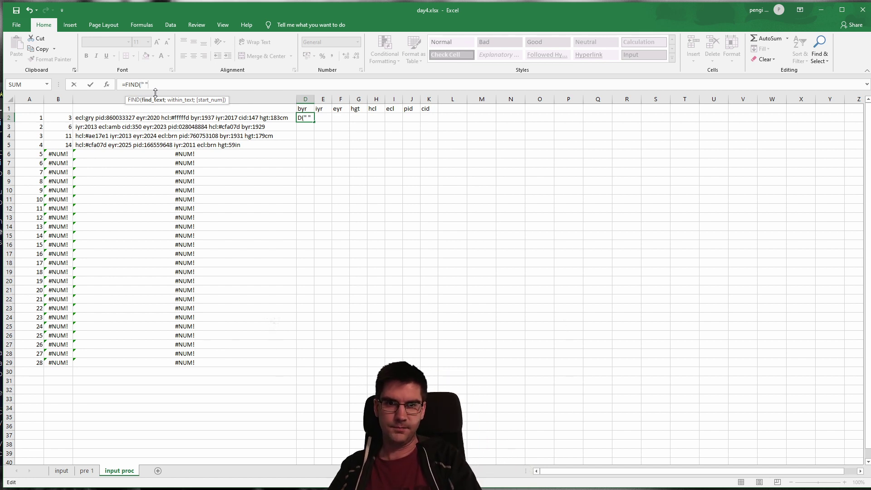
pyautogui.write('&')
pyautogui.press('BackSpace')
pyautogui.write('¤')
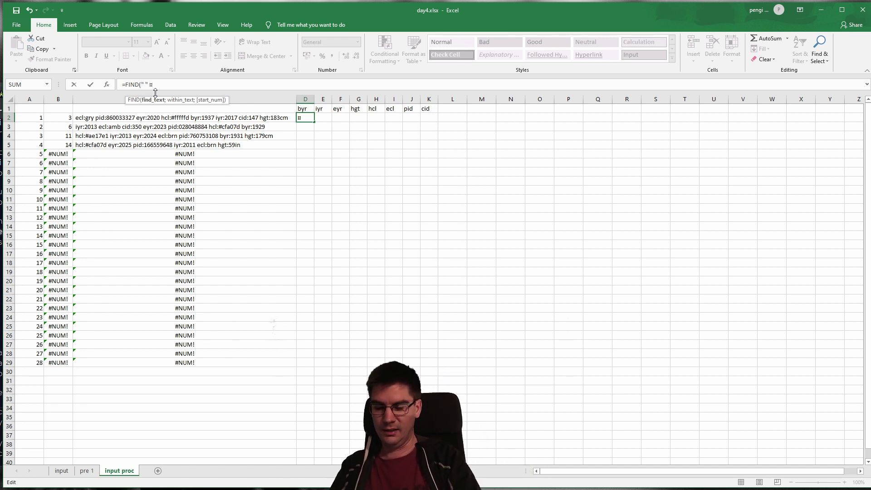
pyautogui.press('BackSpace')
pyautogui.write('&')
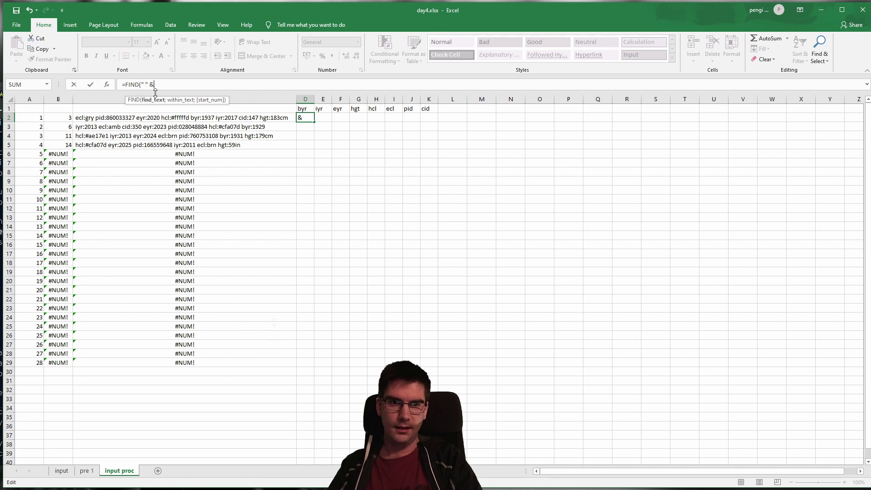
pyautogui.click(301, 110)
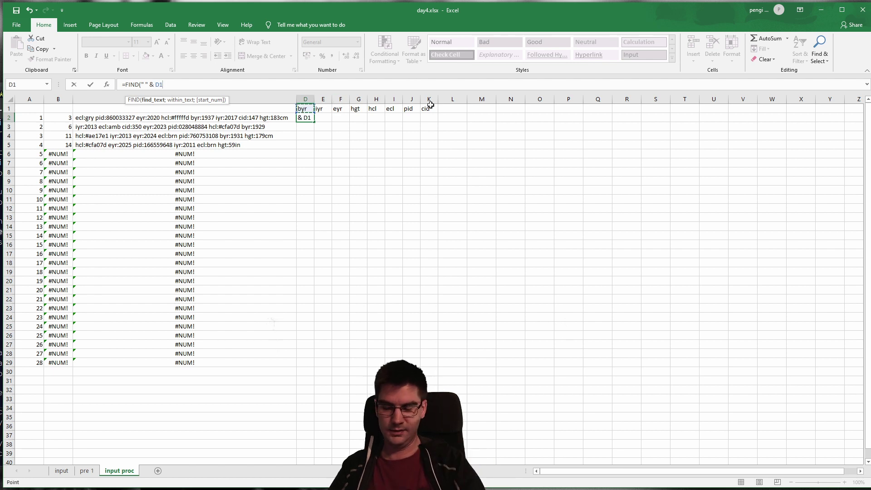
pyautogui.write('&2')
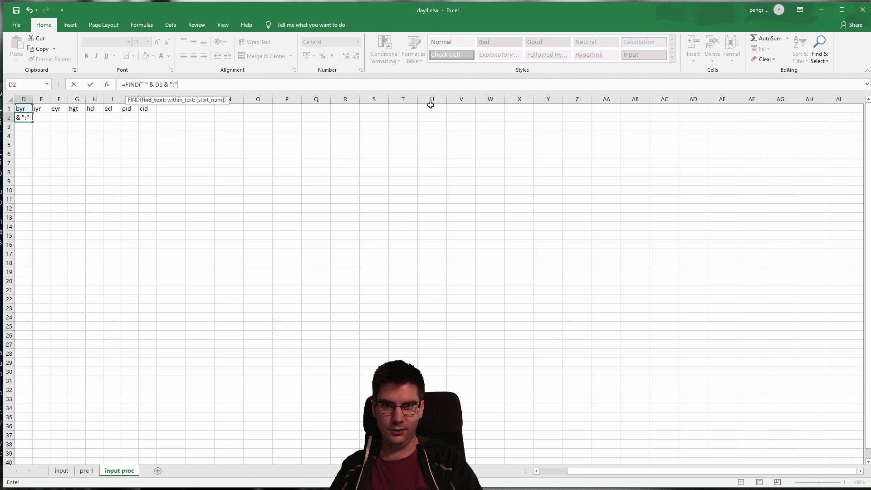
pyautogui.write(':";')
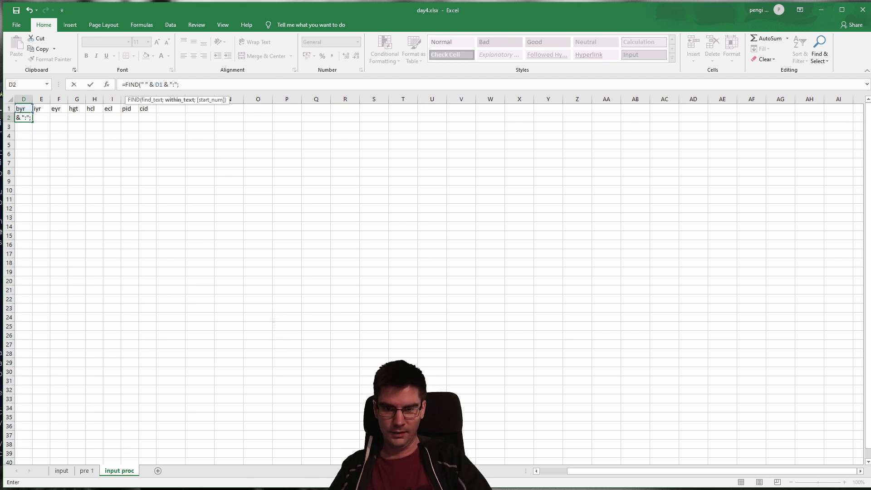
pyautogui.moveTo(591, 478); pyautogui.dragTo(564, 476)
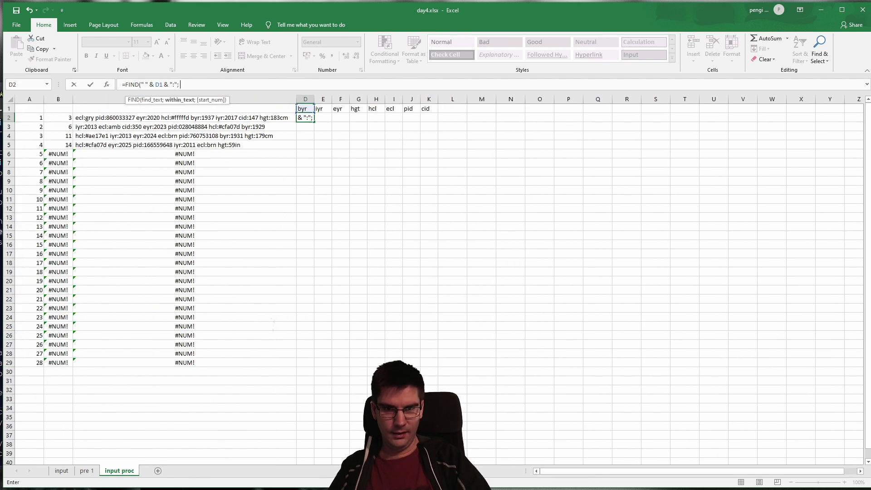
pyautogui.click(222, 119)
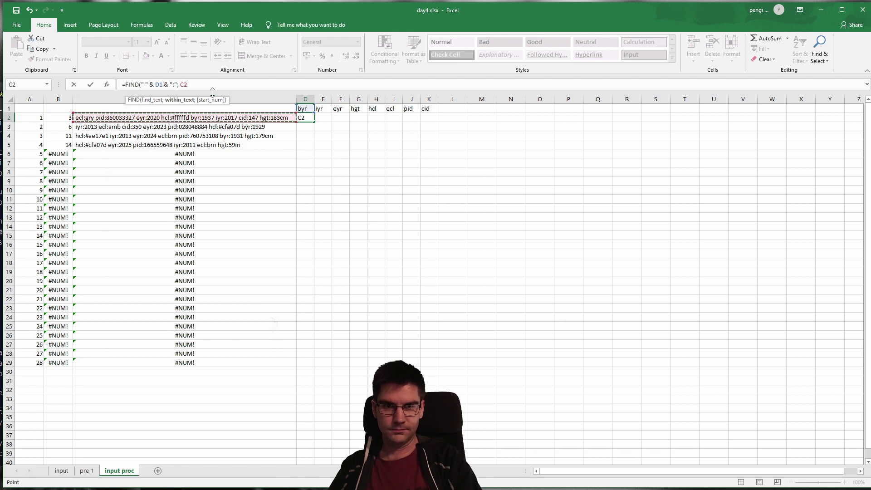
pyautogui.write(')')
pyautogui.press('Return')
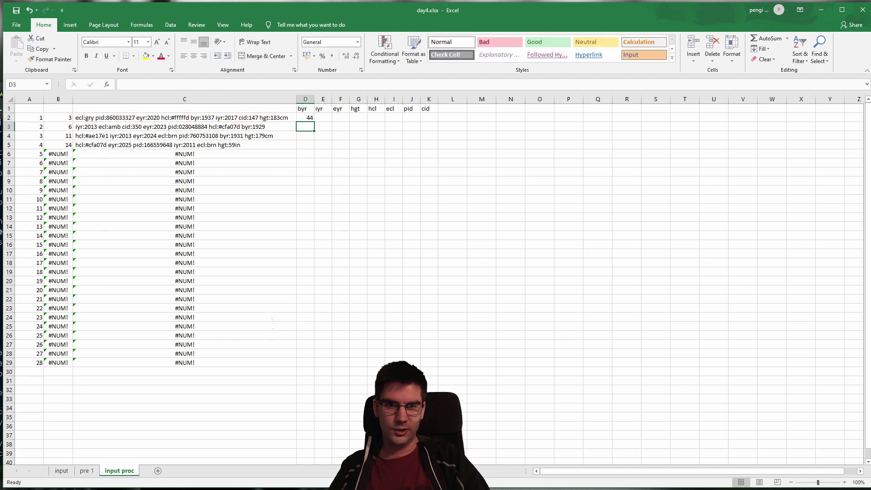
# Lock the header row and text column in D2's FIND formula by changing the references to D$1 and $C2.
pyautogui.click(311, 117)
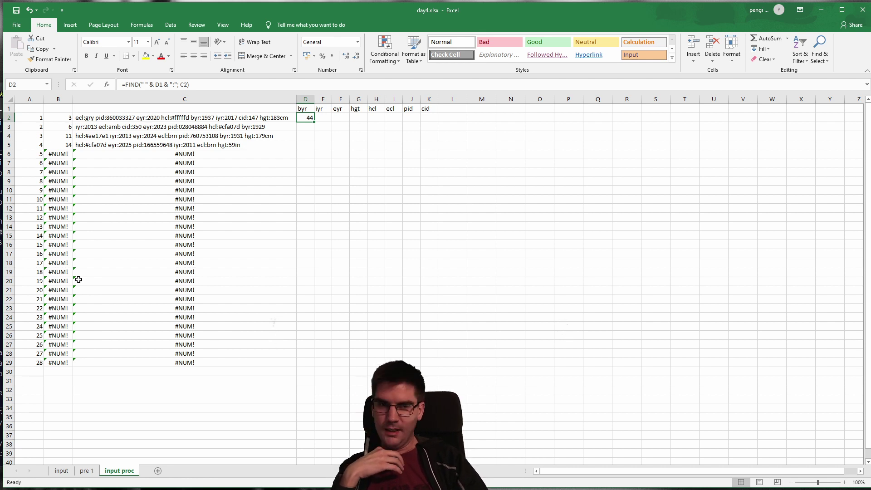
pyautogui.click(155, 85)
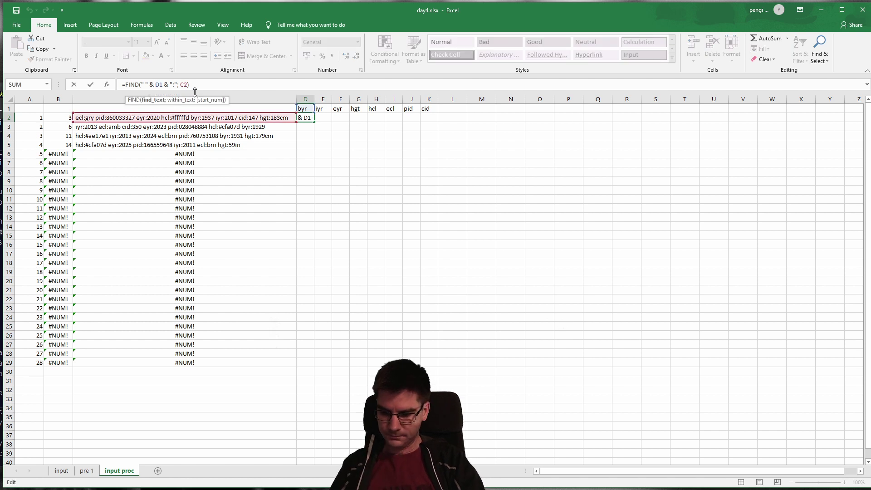
pyautogui.write('&')
pyautogui.press('BackSpace')
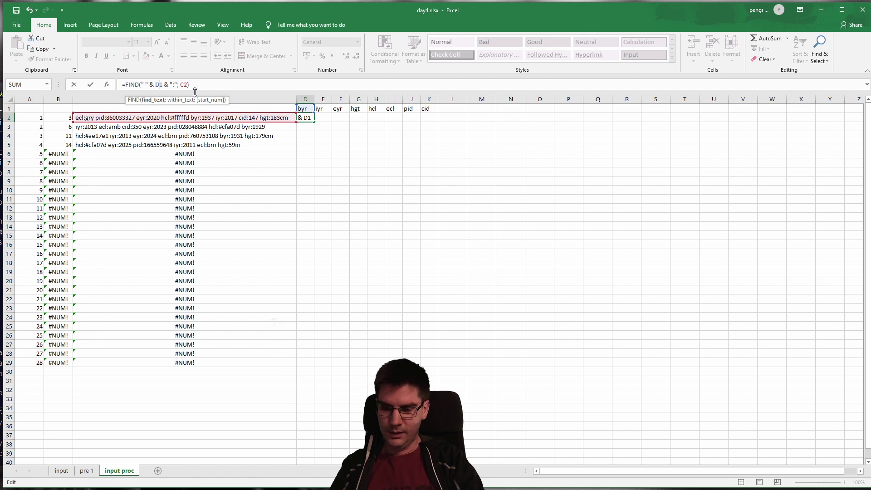
pyautogui.press('F4')
pyautogui.press('F4')
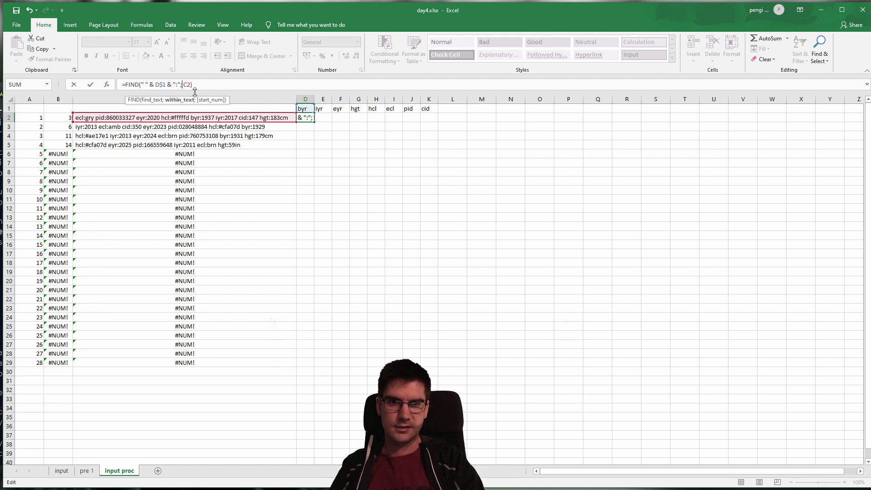
pyautogui.press('Return')
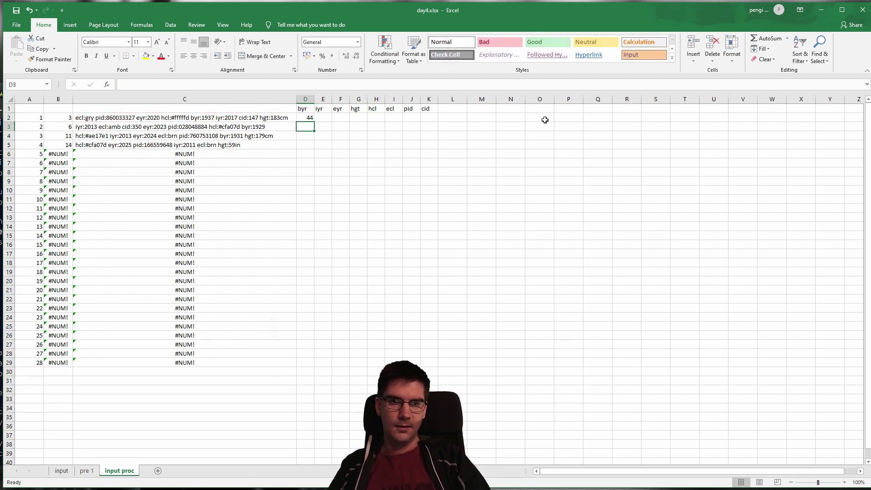
# Fill the FIND formula from D2 across all eight field columns and down through row 29.
pyautogui.click(310, 116)
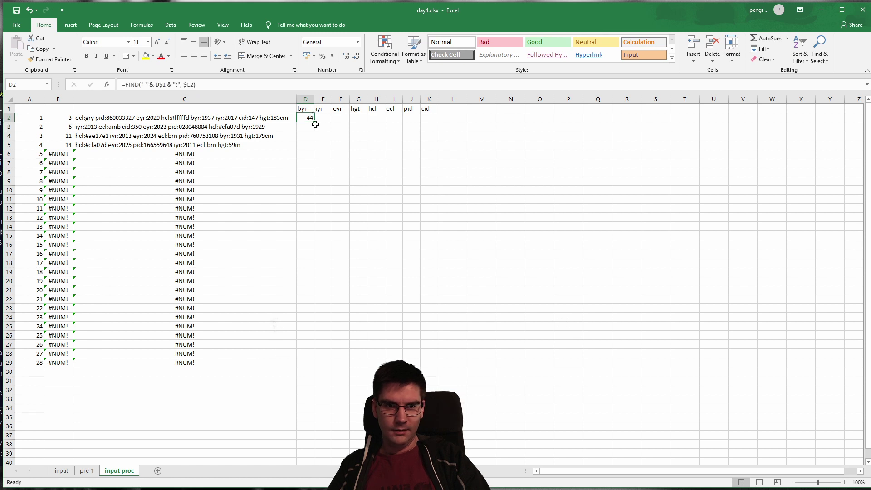
pyautogui.moveTo(314, 122); pyautogui.dragTo(443, 370)
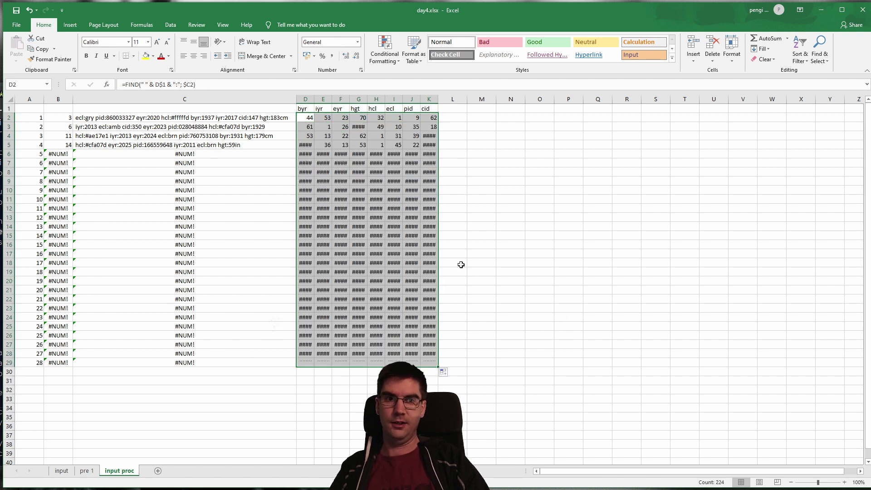
pyautogui.click(459, 262)
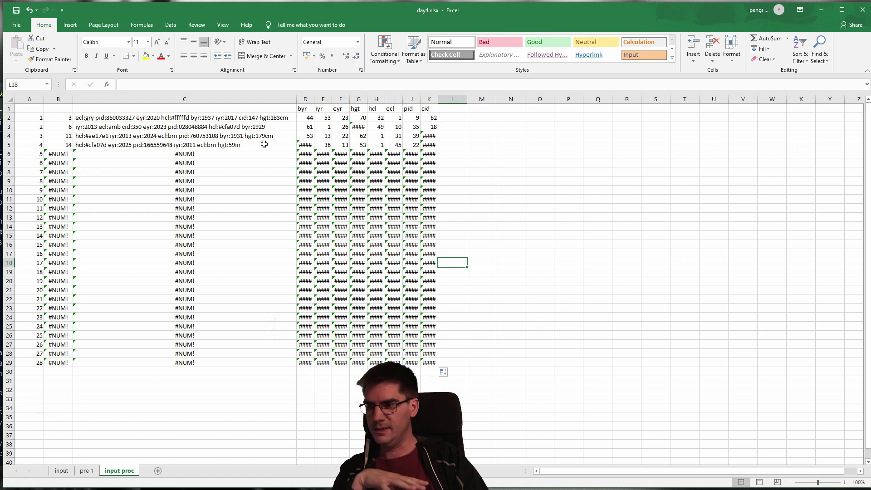
# Examine how the joining formula in A8 on pre 1 builds the third passport's text, and return to input proc.
pyautogui.click(77, 137)
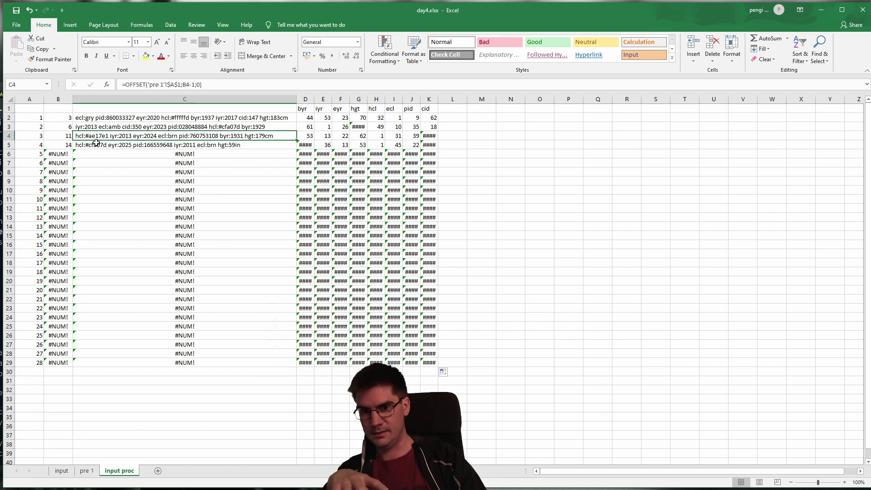
pyautogui.click(86, 471)
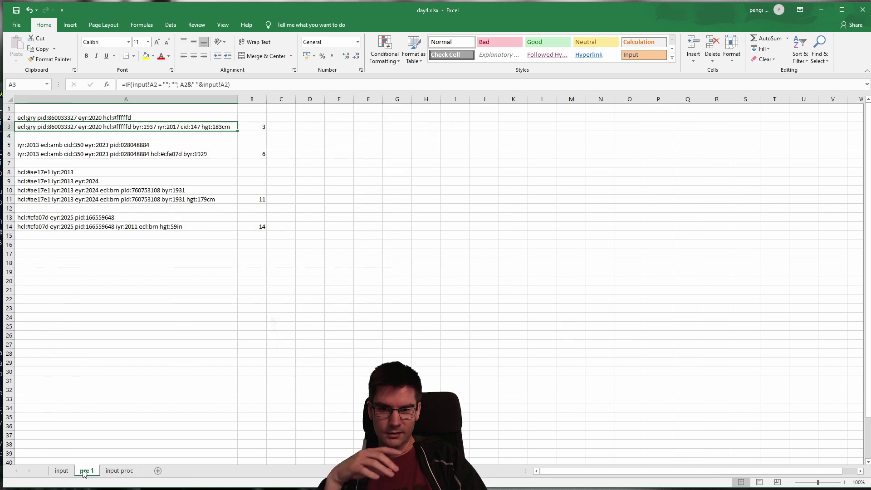
pyautogui.click(104, 172)
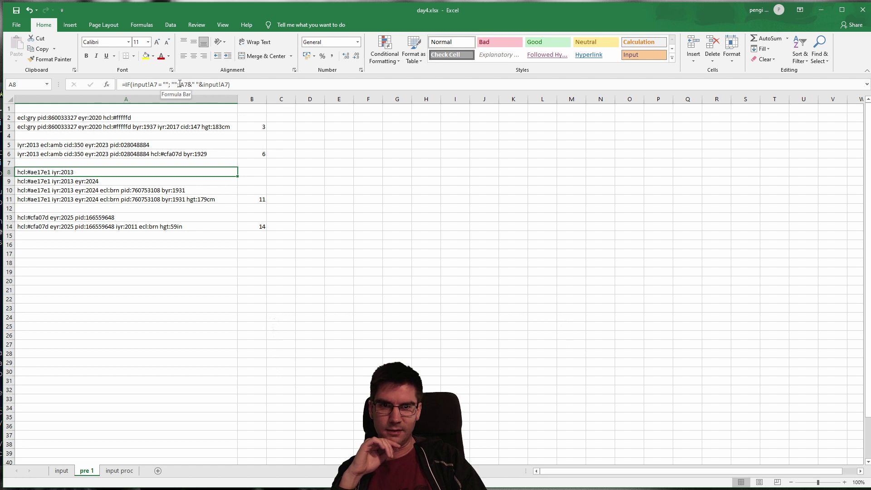
pyautogui.moveTo(180, 85); pyautogui.dragTo(228, 88)
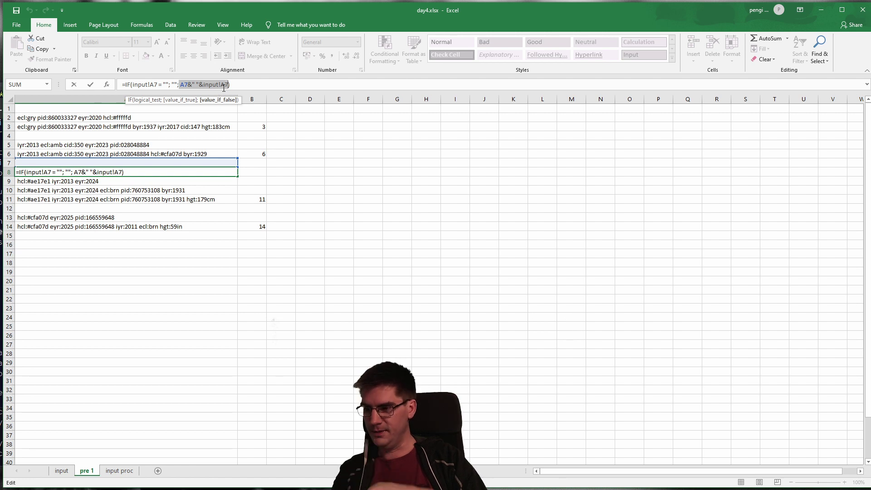
pyautogui.click(195, 162)
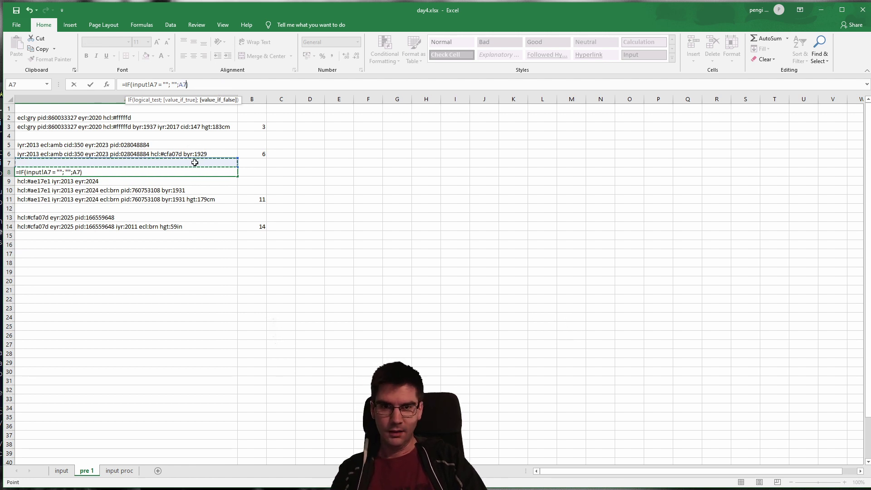
pyautogui.press('Escape')
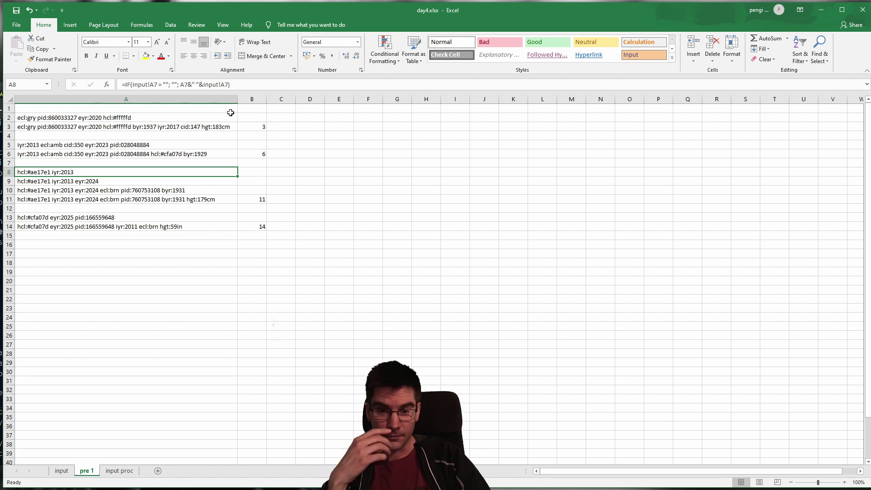
pyautogui.click(119, 472)
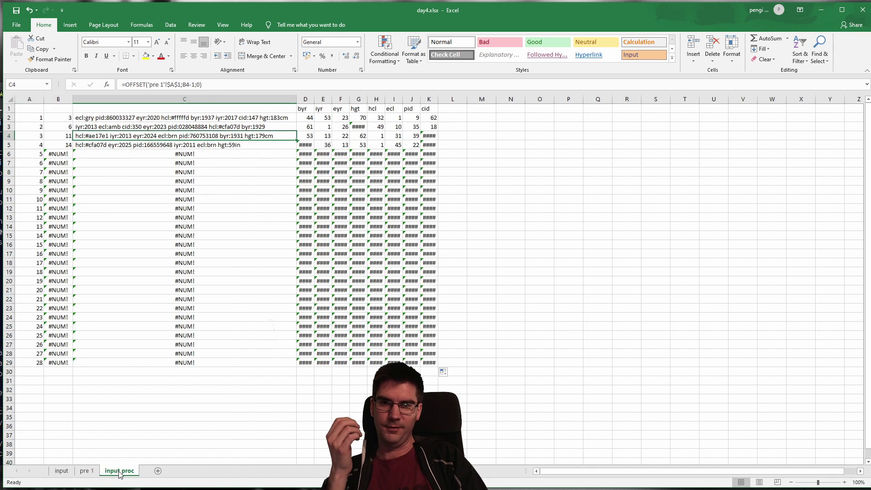
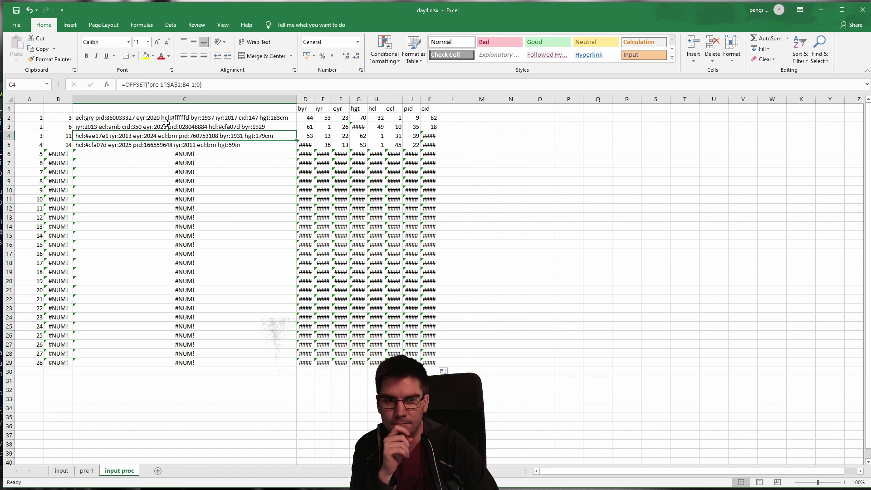
# Insert a new row above the field headers and enter the heading Start position in D1.
pyautogui.click(8, 109)
pyautogui.rightClick(9, 109)
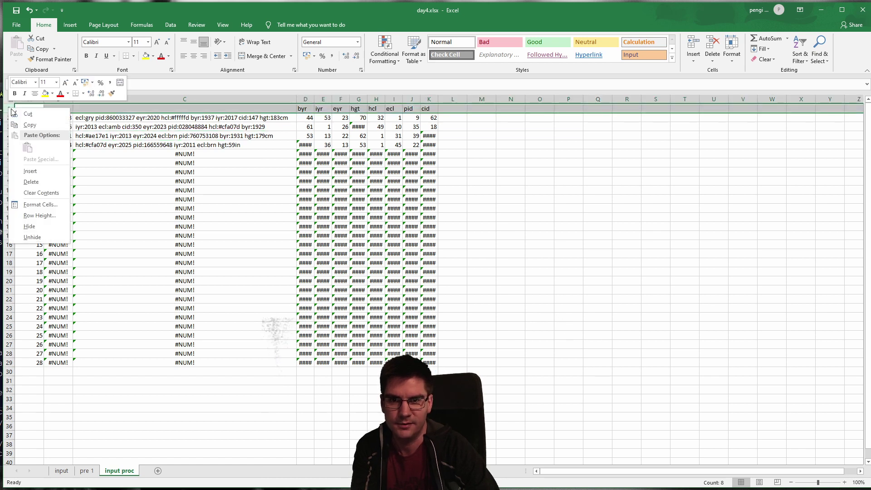
pyautogui.click(30, 171)
pyautogui.click(310, 107)
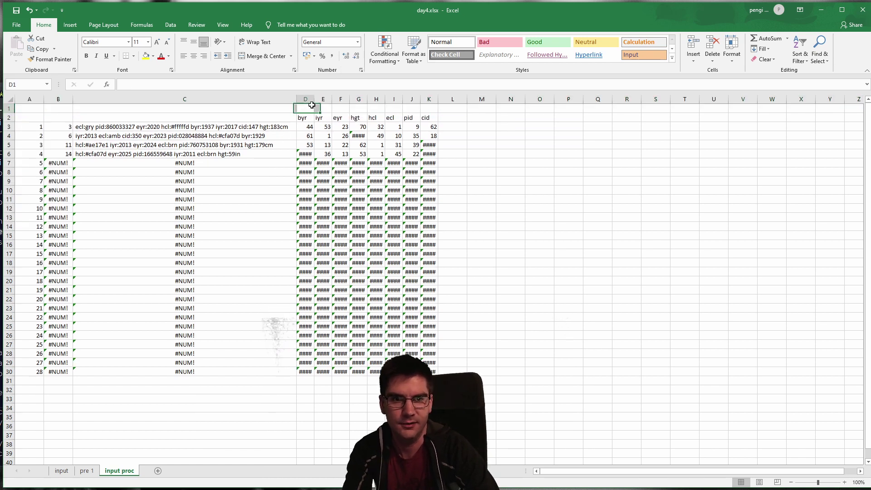
pyautogui.write('S')
pyautogui.write('position')
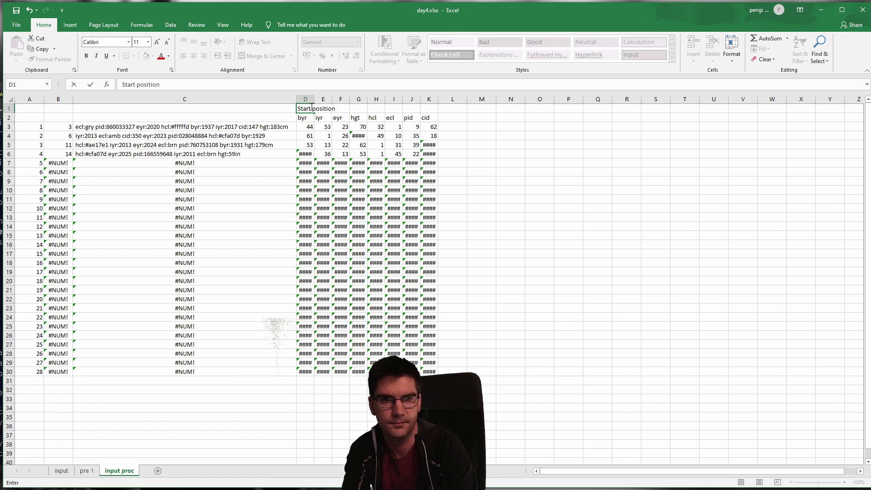
pyautogui.press('Return')
# Enter the heading Field length in M1 for a second block beside the start positions.
pyautogui.press('Right')
pyautogui.press('Right')
pyautogui.press('Right')
pyautogui.press('Right')
pyautogui.press('Right')
pyautogui.press('Right')
pyautogui.press('Right')
pyautogui.press('Right')
pyautogui.press('Right')
pyautogui.press('Right')
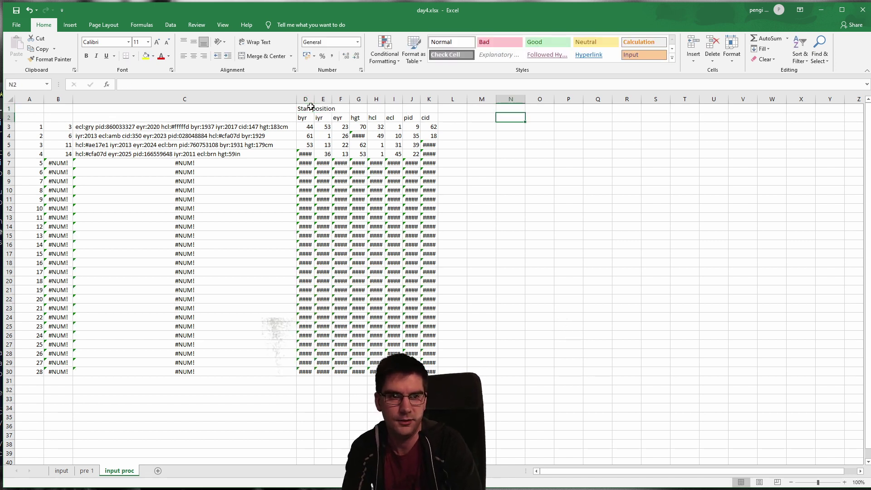
pyautogui.press('Left')
pyautogui.press('Up')
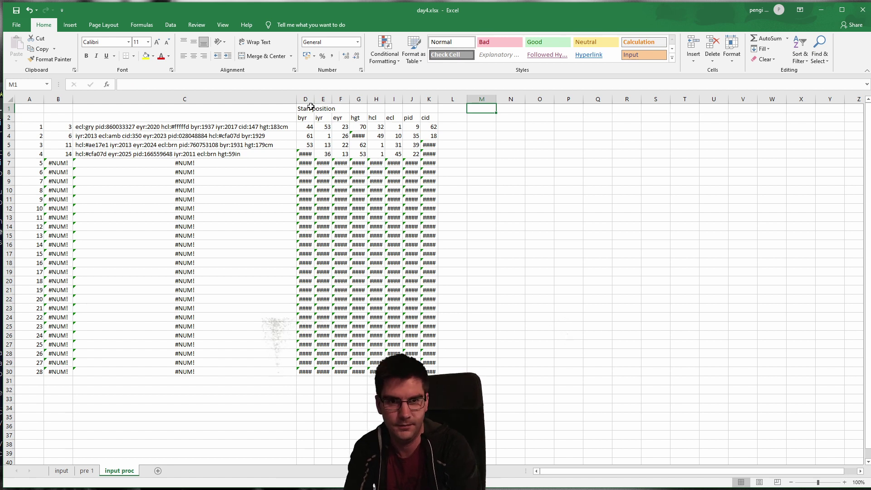
pyautogui.write('Field length')
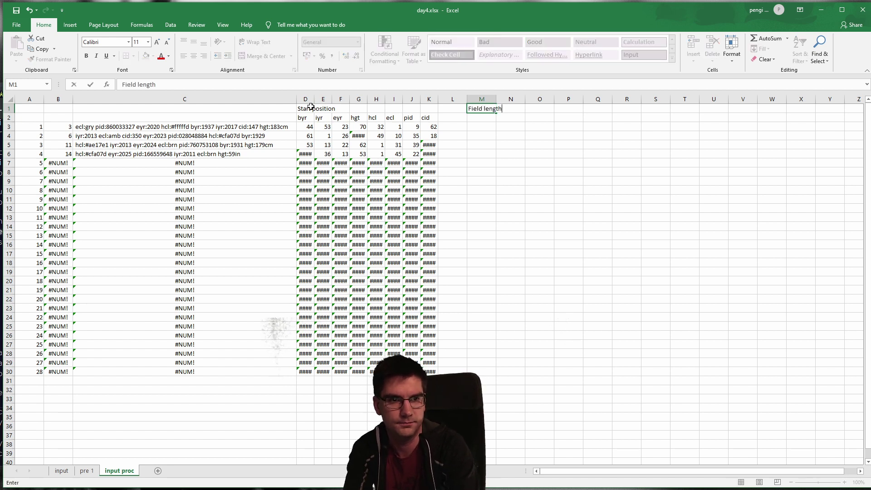
pyautogui.press('Return')
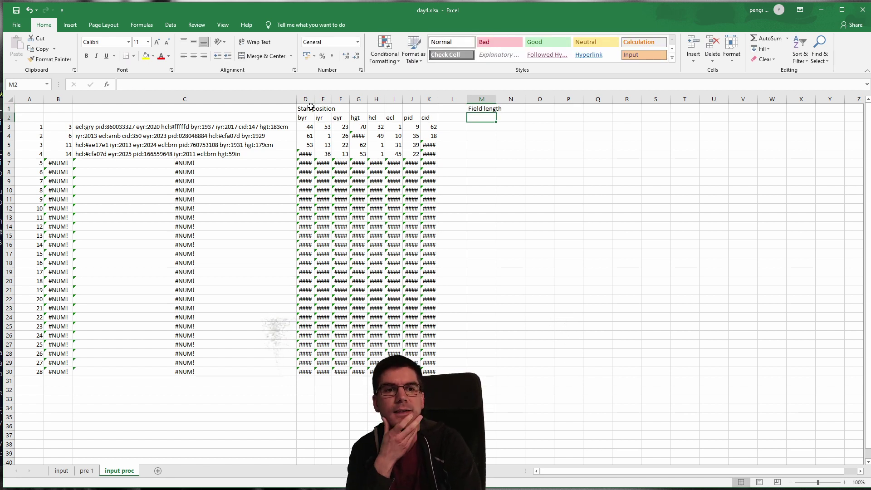
pyautogui.click(110, 128)
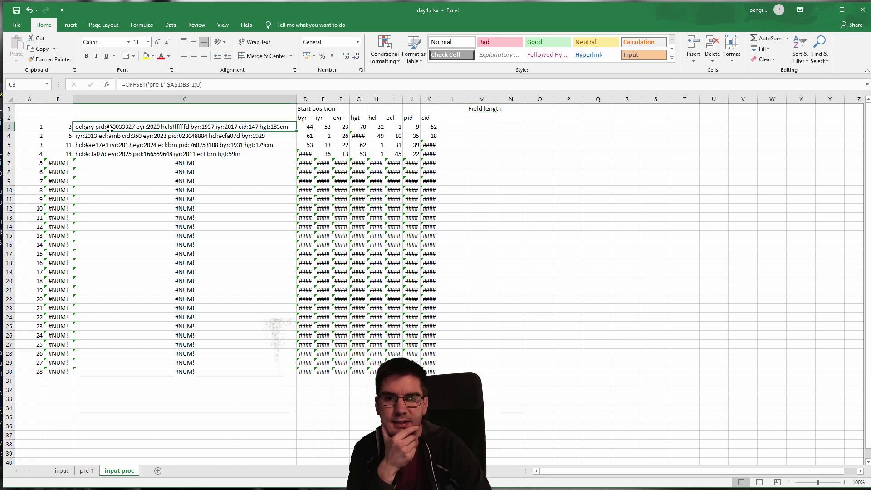
# Append a trailing space to the OFFSET formula in C3 by adding & " " at its end.
pyautogui.click(222, 85)
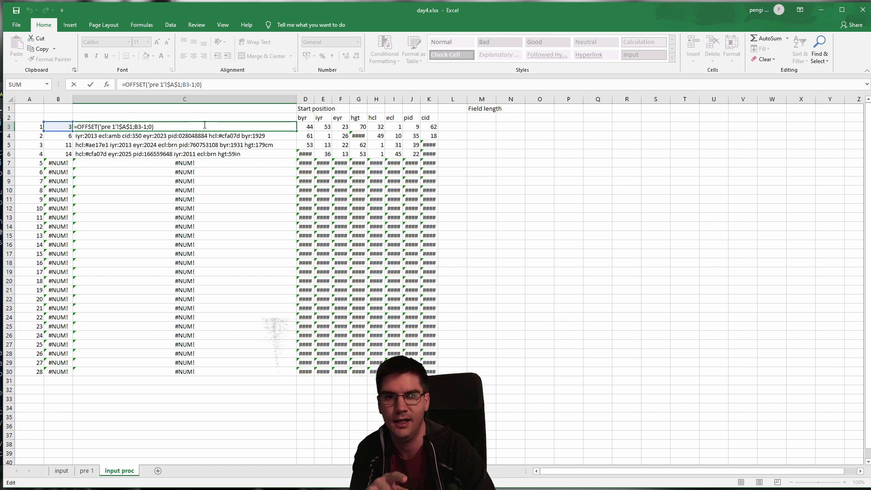
pyautogui.click(223, 83)
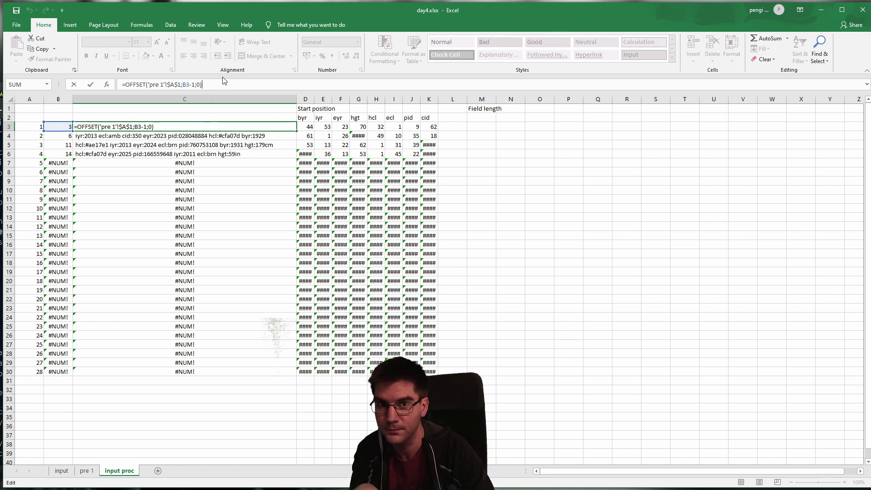
pyautogui.click(90, 469)
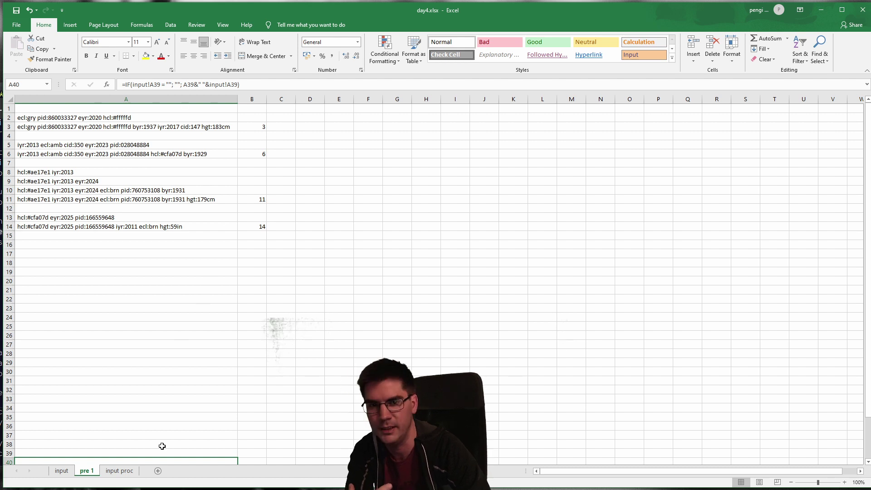
pyautogui.click(124, 471)
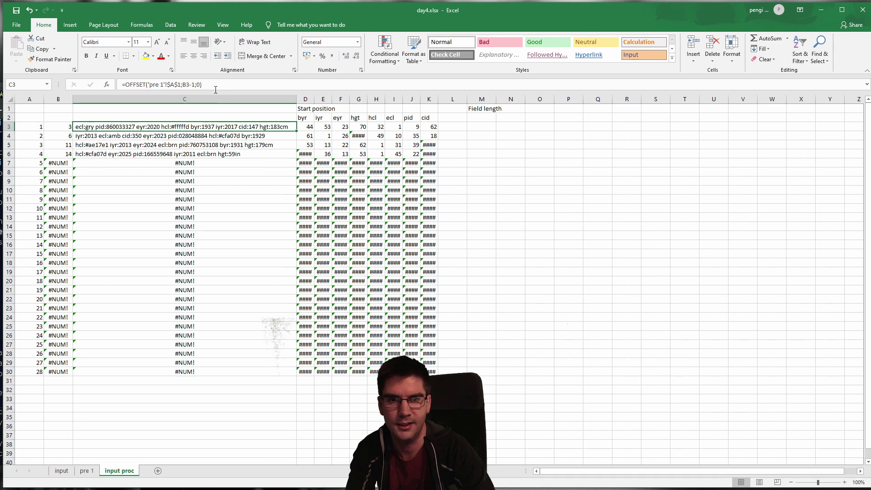
pyautogui.doubleClick(213, 129)
pyautogui.write('&')
pyautogui.press('Left')
pyautogui.hotkey('shift', 'space')
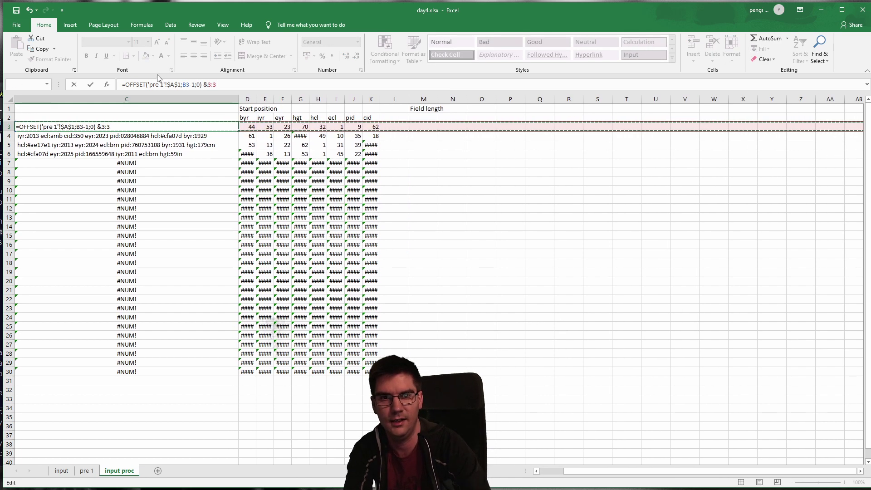
pyautogui.press('BackSpace')
pyautogui.press('BackSpace')
pyautogui.press('BackSpace')
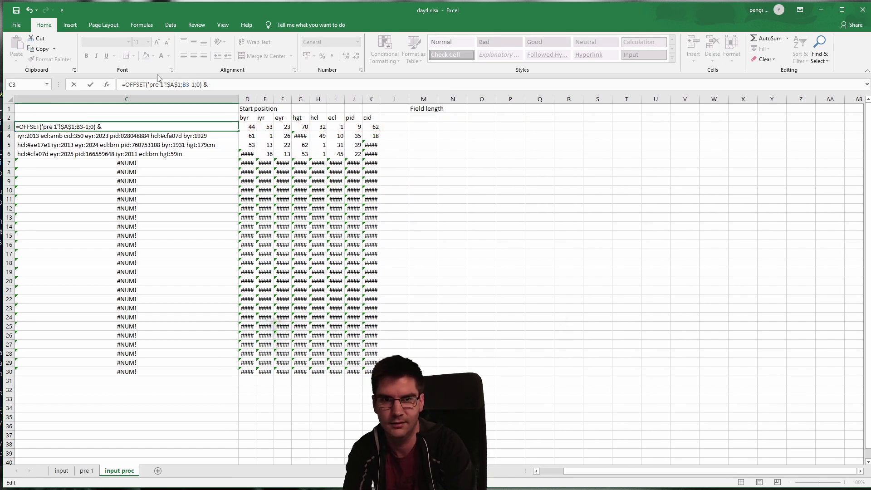
pyautogui.write('" "')
pyautogui.press('Return')
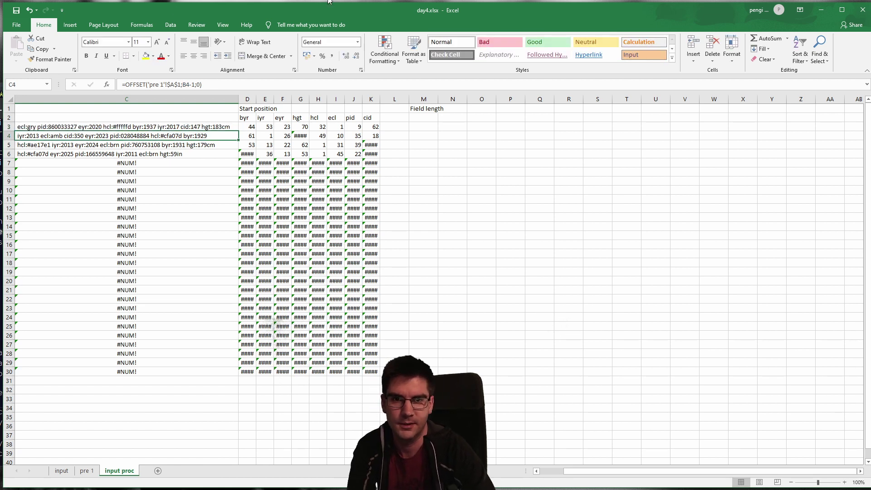
# Fill the updated C3 formula down through C30.
pyautogui.click(164, 124)
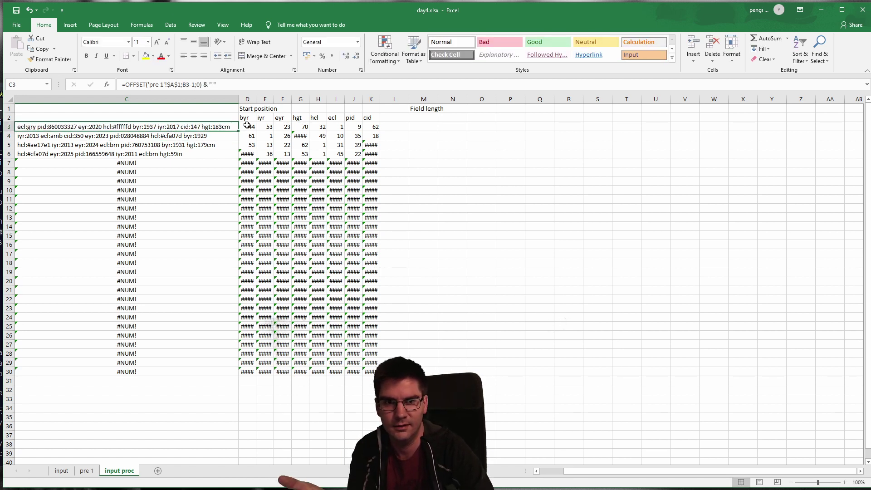
pyautogui.moveTo(239, 131); pyautogui.dragTo(226, 372)
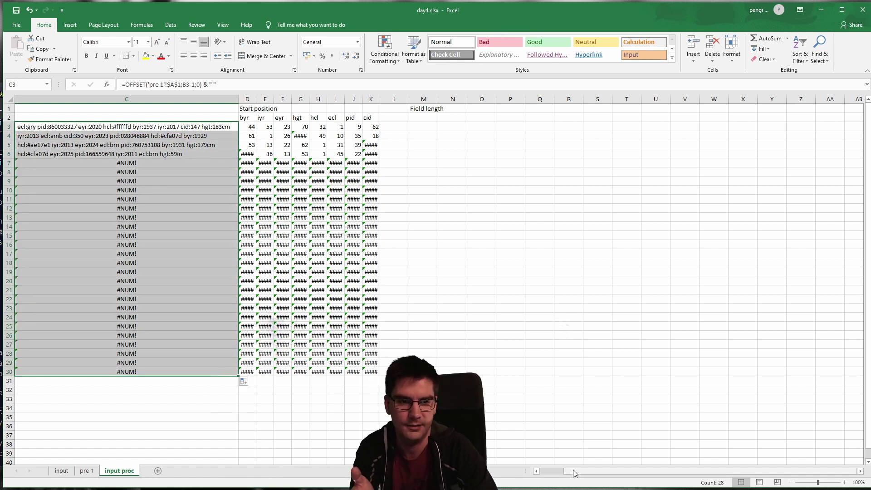
pyautogui.moveTo(568, 472); pyautogui.dragTo(544, 472)
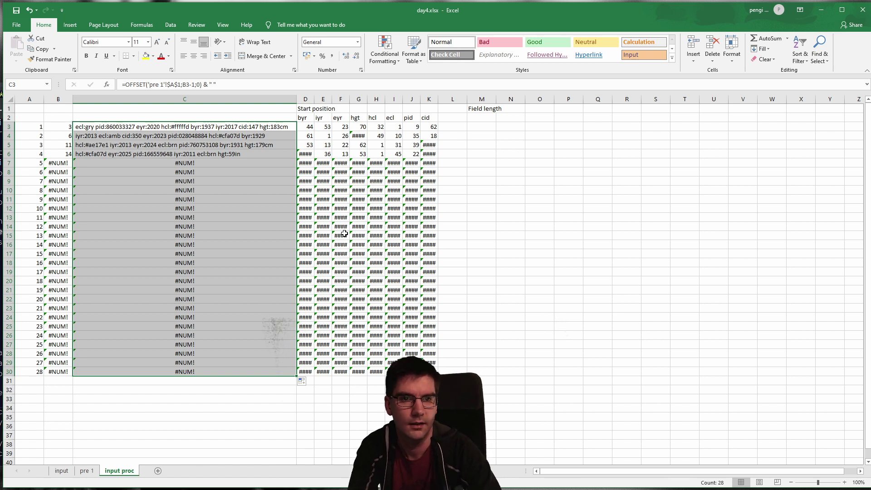
# Copy the field headers byr through cid from D2:K2 to the Field length section starting at M2.
pyautogui.moveTo(304, 118); pyautogui.dragTo(428, 117)
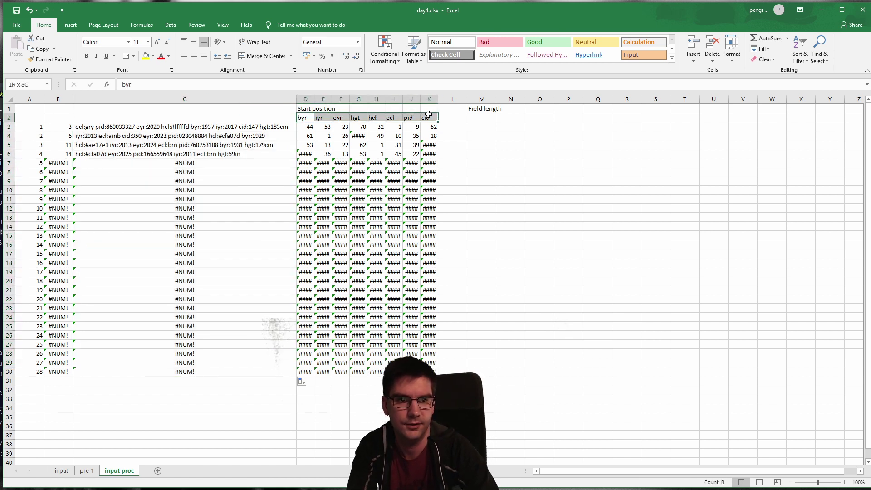
pyautogui.hotkey('ctrl', 'c')
pyautogui.click(481, 118)
pyautogui.hotkey('ctrl', 'v')
# Narrow columns M through T uniformly to fit their short field headers and clear the copy selection.
pyautogui.click(482, 99)
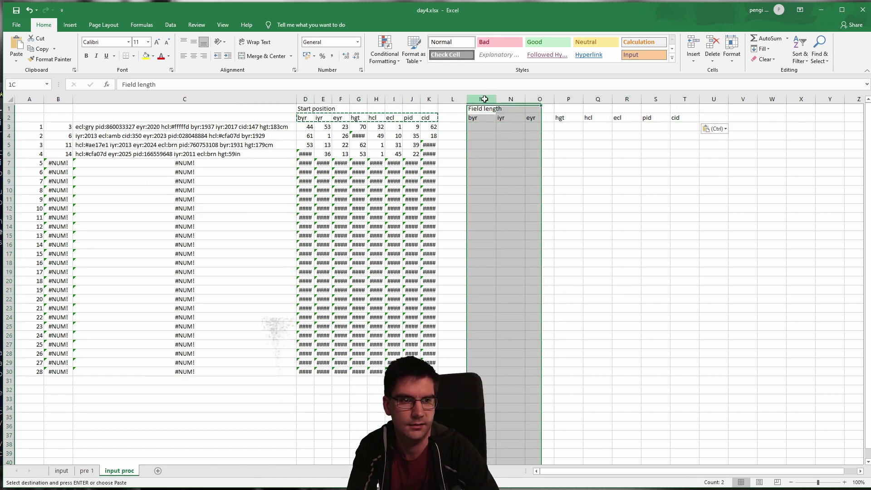
pyautogui.keyDown('shift'); pyautogui.click(685, 99); pyautogui.keyUp('shift')
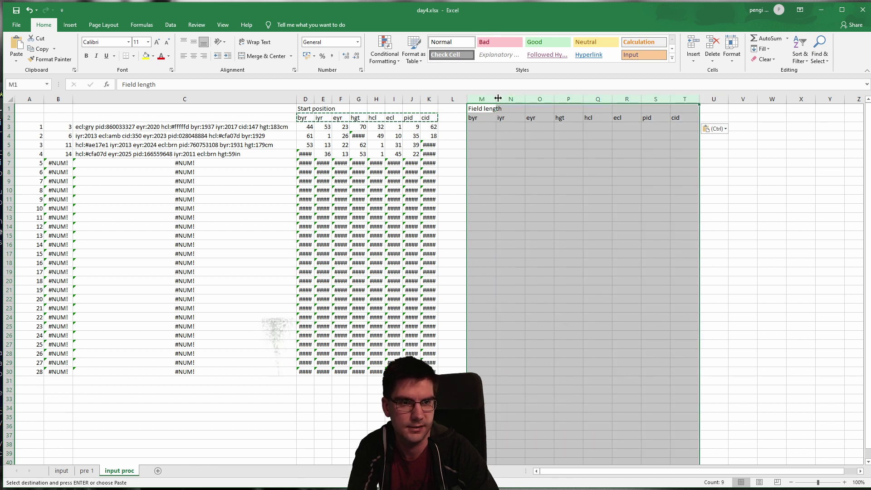
pyautogui.moveTo(497, 98); pyautogui.dragTo(484, 101)
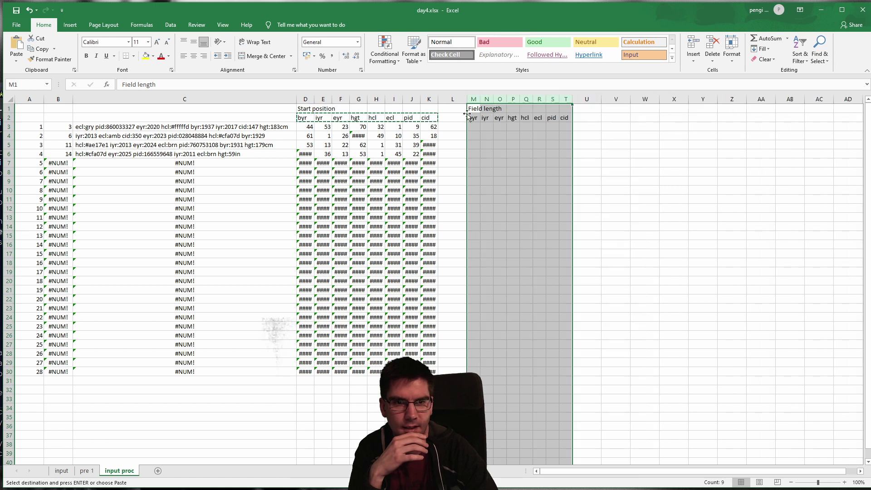
pyautogui.press('Escape')
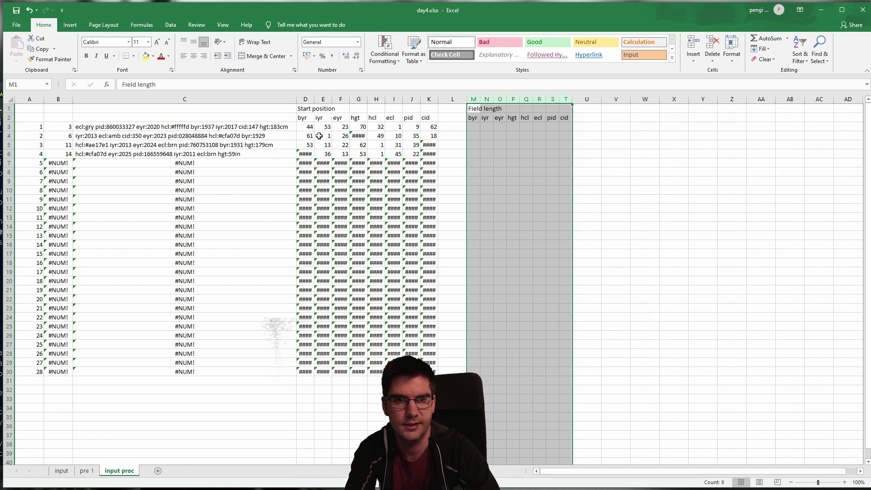
# Add + 4 to the end of the FIND formula for the byr start position in D3.
pyautogui.click(307, 127)
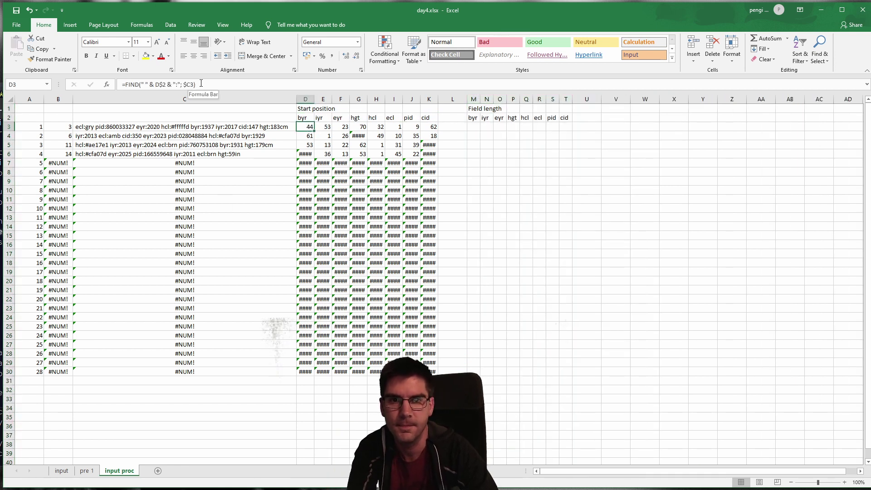
pyautogui.click(221, 84)
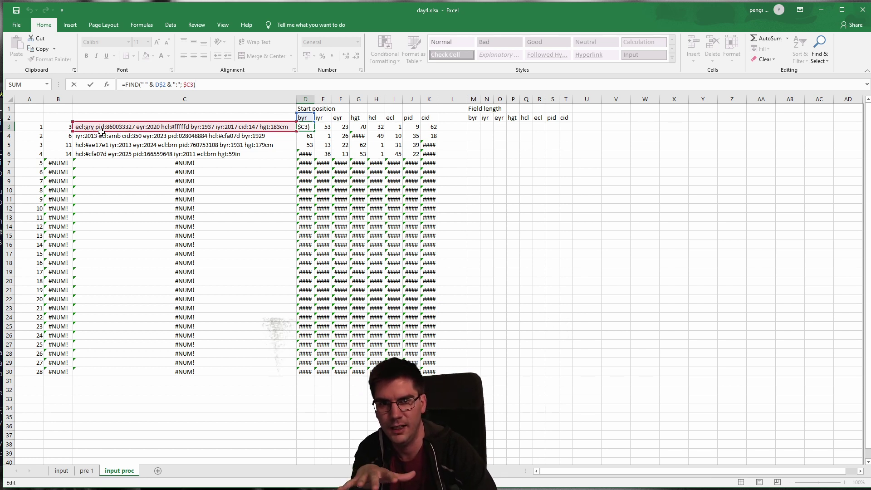
pyautogui.write('+ 4')
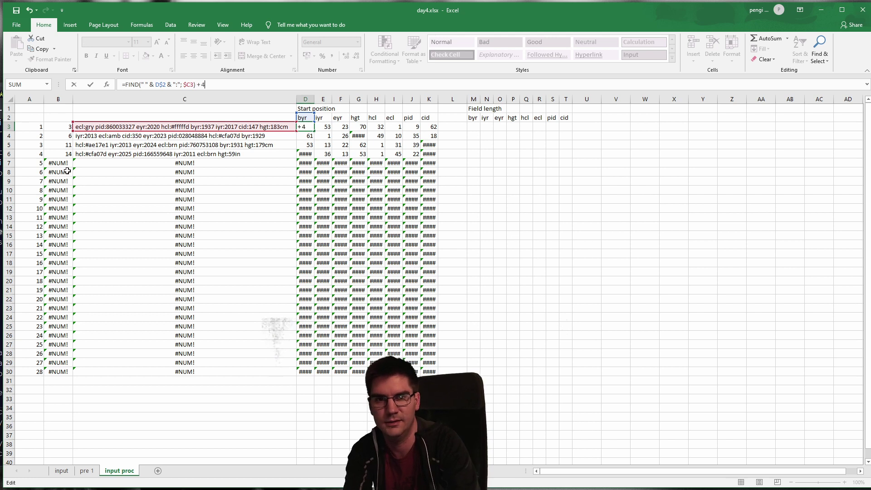
pyautogui.press('Return')
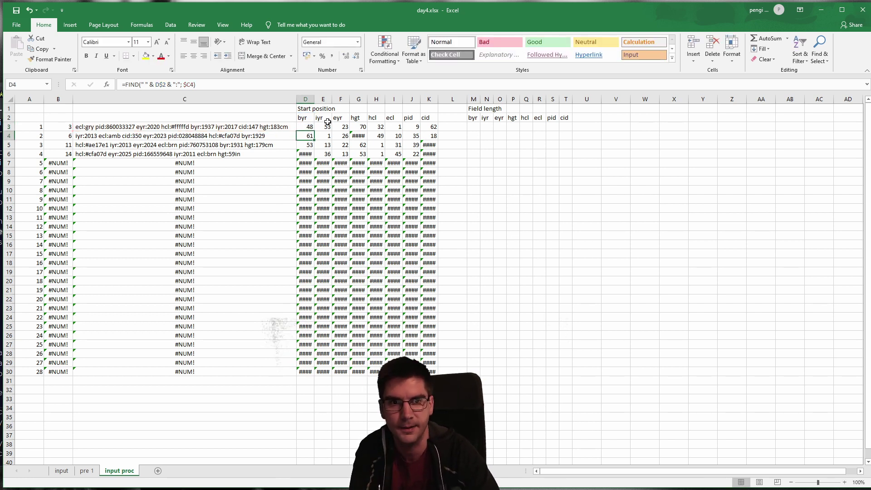
# Copy the D3 start position formula across to K3, and copy that row's formulas down through row 30.
pyautogui.click(305, 128)
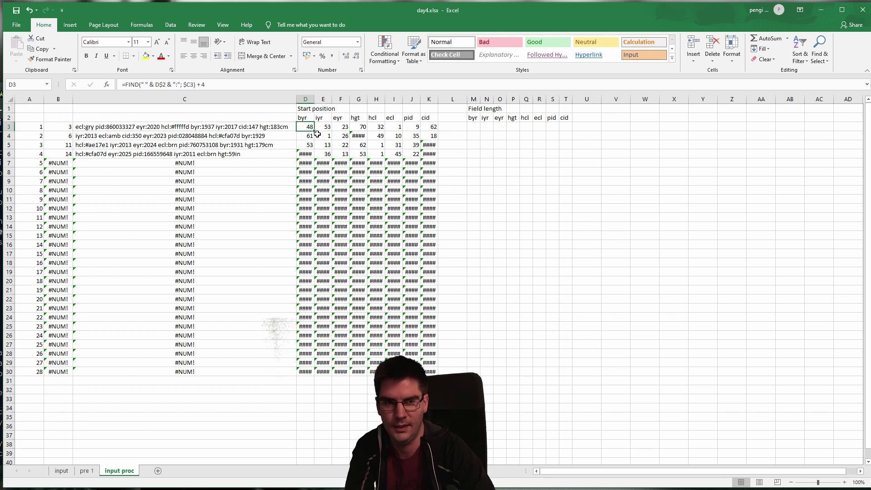
pyautogui.hotkey('ctrl', 'c')
pyautogui.hotkey('ctrl', 'shift', 'Right')
pyautogui.hotkey('ctrl', 'v')
pyautogui.hotkey('ctrl', 'c')
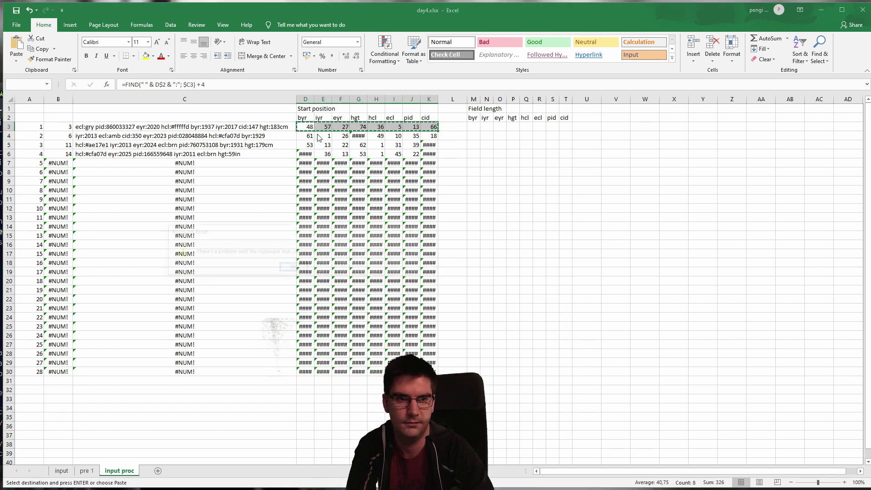
pyautogui.press('Return')
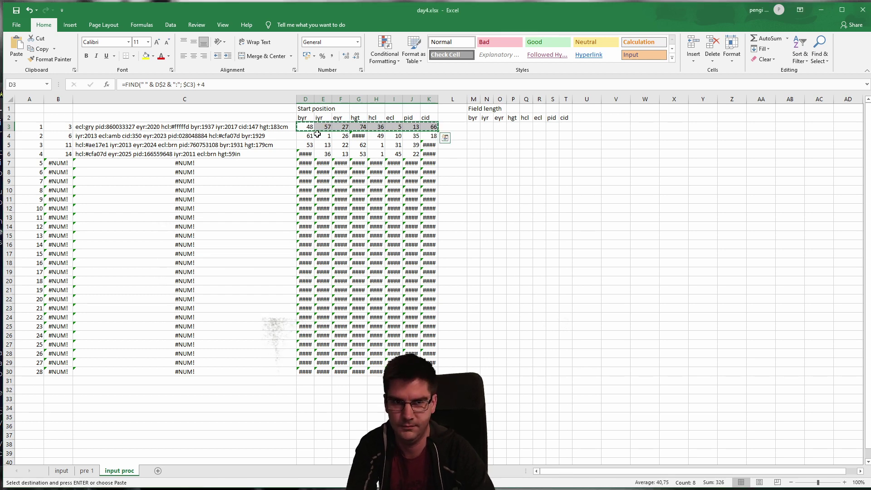
pyautogui.hotkey('ctrl', 'shift', 'Down')
pyautogui.hotkey('ctrl', 'v')
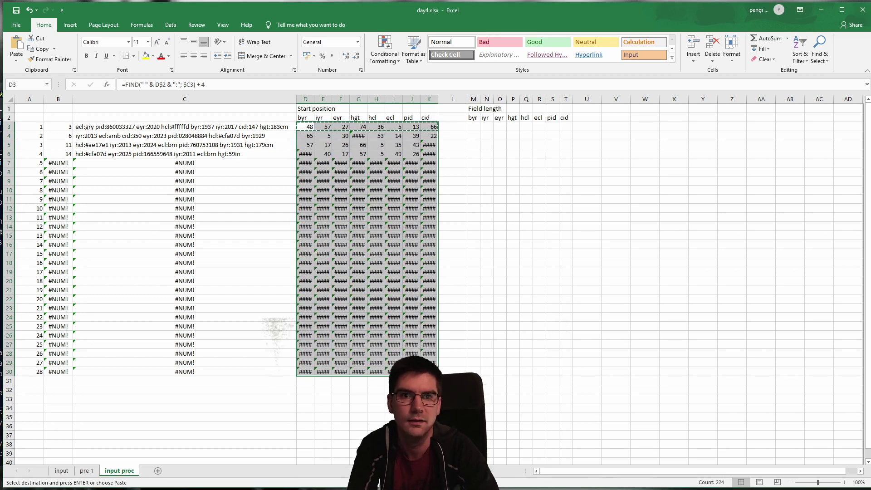
# Check the copied start position formulas in several cells of rows 3 to 6.
pyautogui.click(341, 145)
pyautogui.click(301, 125)
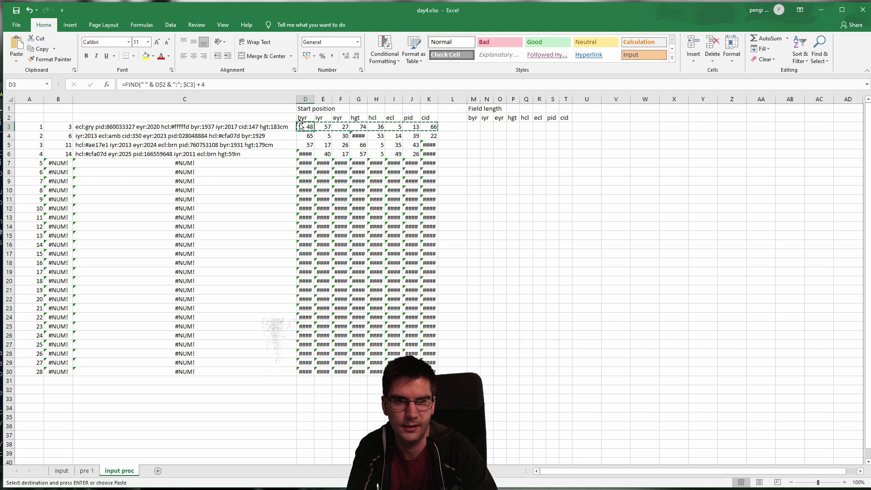
pyautogui.click(266, 86)
pyautogui.click(318, 146)
pyautogui.click(389, 154)
pyautogui.click(396, 146)
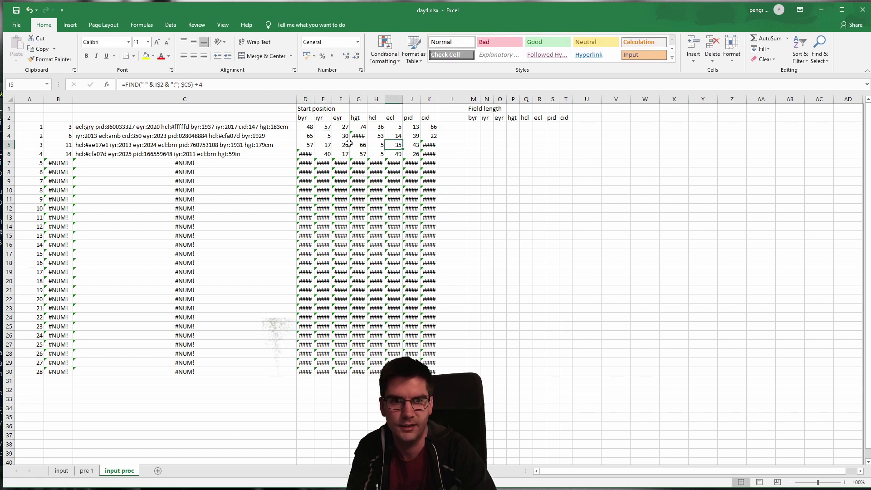
pyautogui.click(319, 127)
pyautogui.click(309, 127)
pyautogui.click(339, 107)
# Change the section title in D1 to "Start position of data".
pyautogui.click(309, 107)
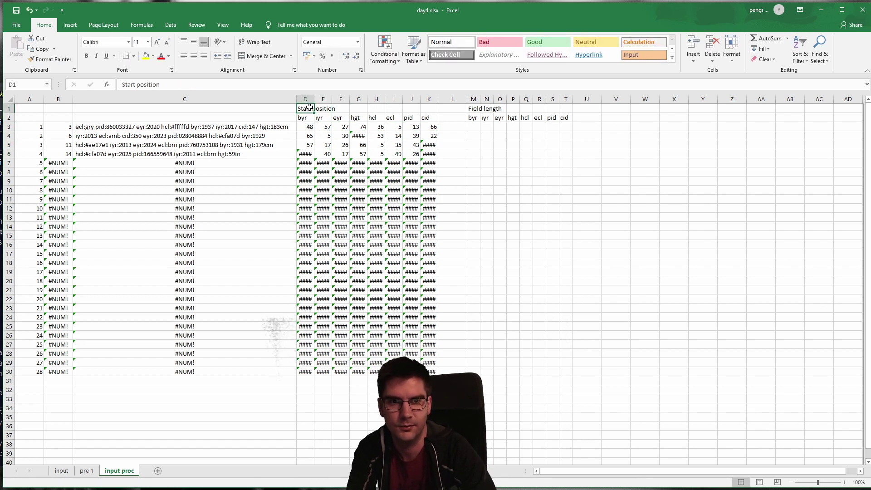
pyautogui.click(294, 83)
pyautogui.write('of data')
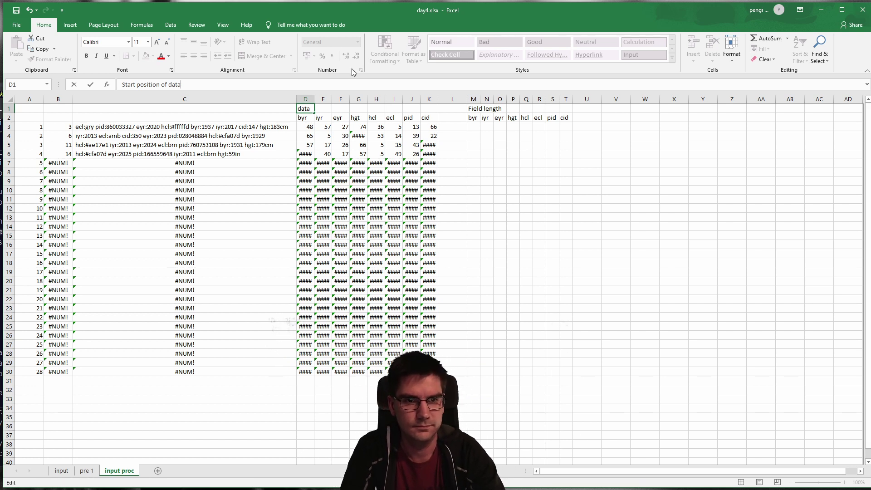
pyautogui.click(501, 217)
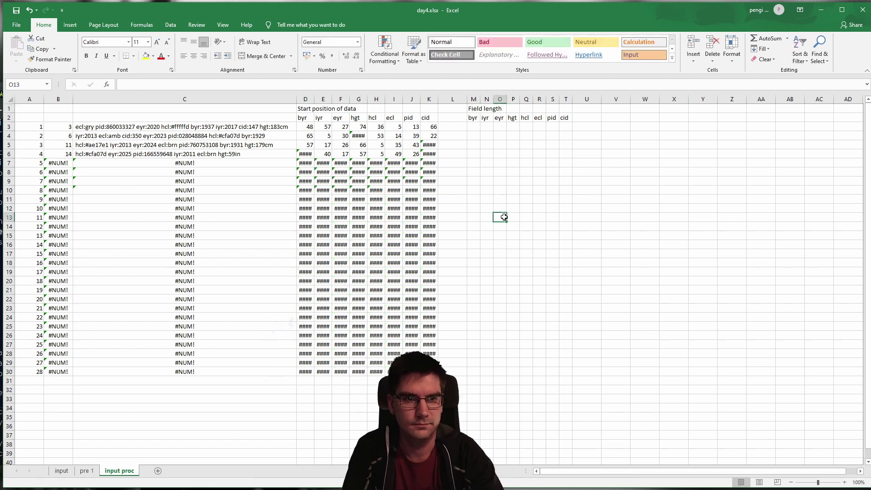
# Widen the Field length columns M through T uniformly.
pyautogui.click(473, 98)
pyautogui.keyDown('shift'); pyautogui.click(565, 98); pyautogui.keyUp('shift')
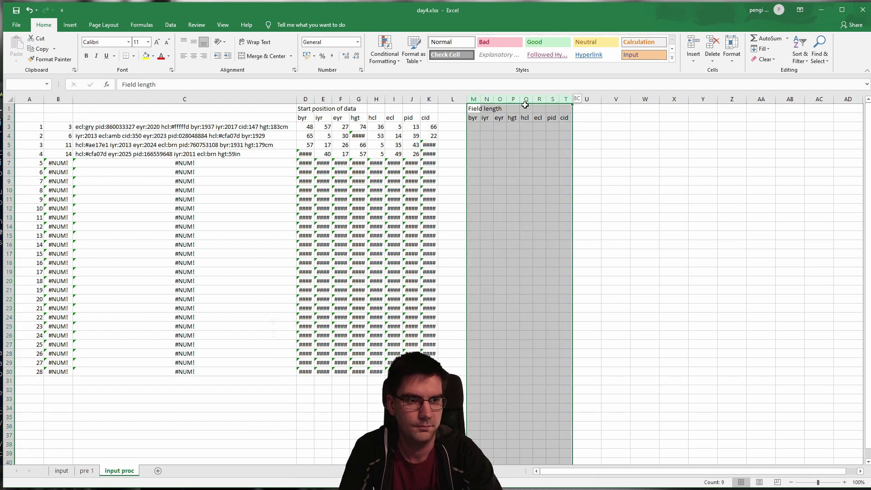
pyautogui.moveTo(477, 100); pyautogui.dragTo(483, 102)
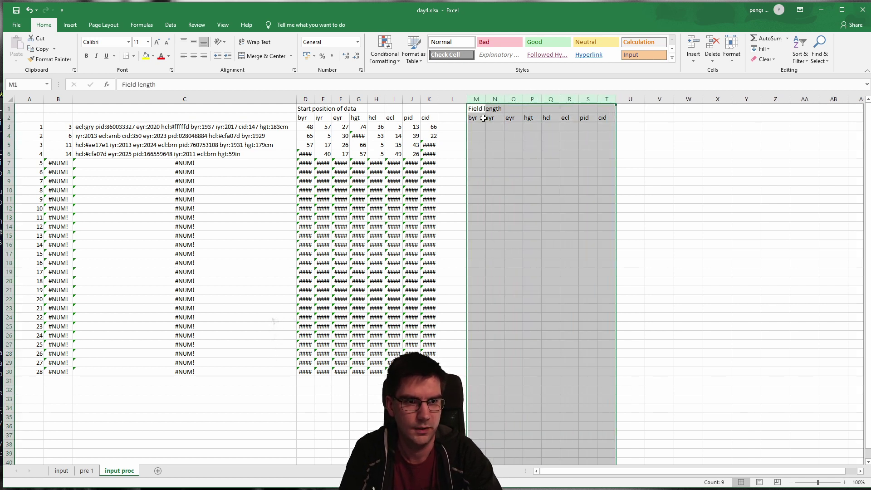
# Enter the formula =FIND(" "; MID(C3;D3;LEN(C3))) in M3 to calculate the byr field length.
pyautogui.click(485, 129)
pyautogui.write('=')
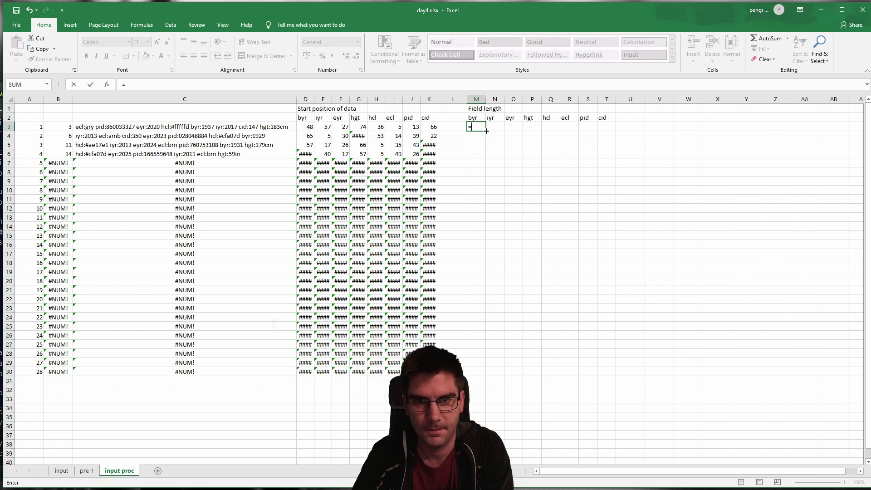
pyautogui.write('FIND')
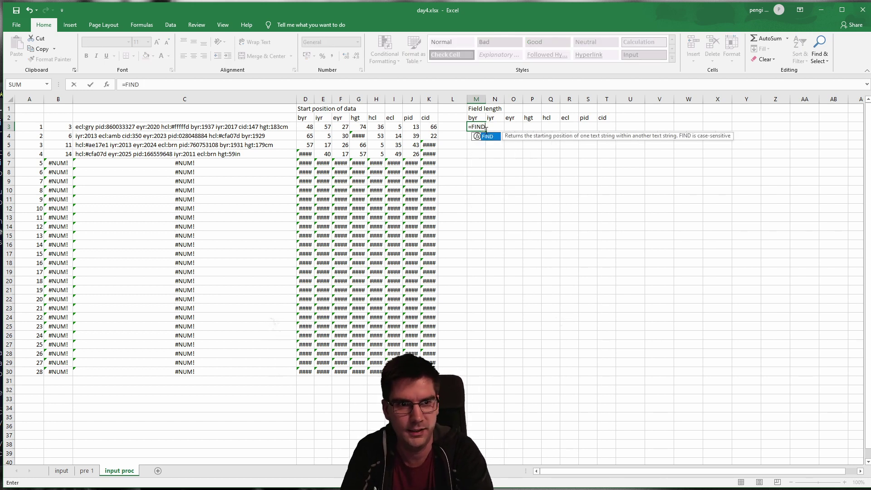
pyautogui.write('(" ";')
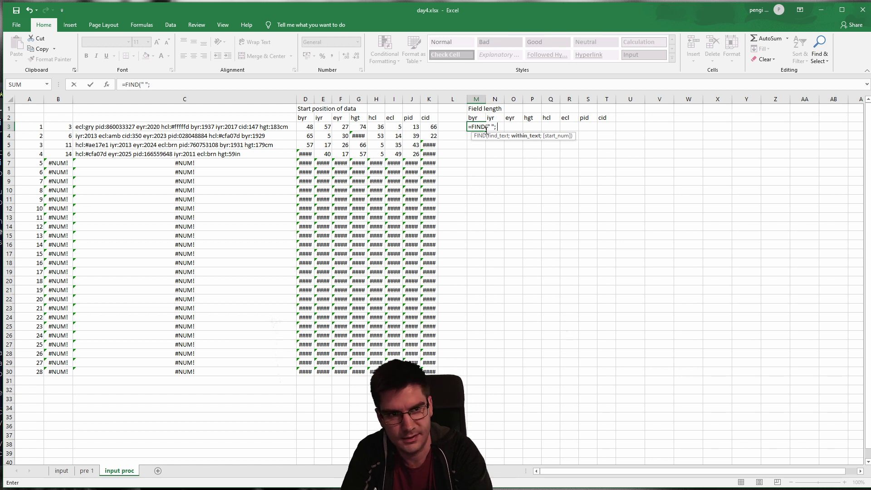
pyautogui.write(' MI')
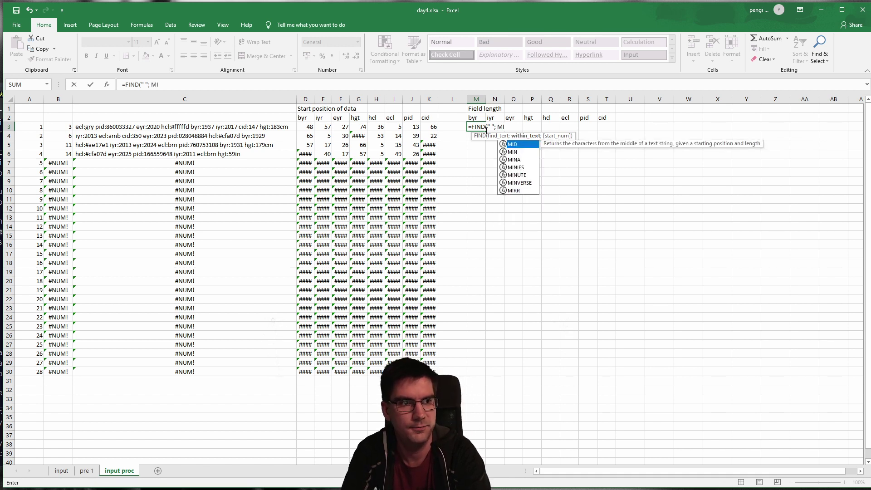
pyautogui.write('D')
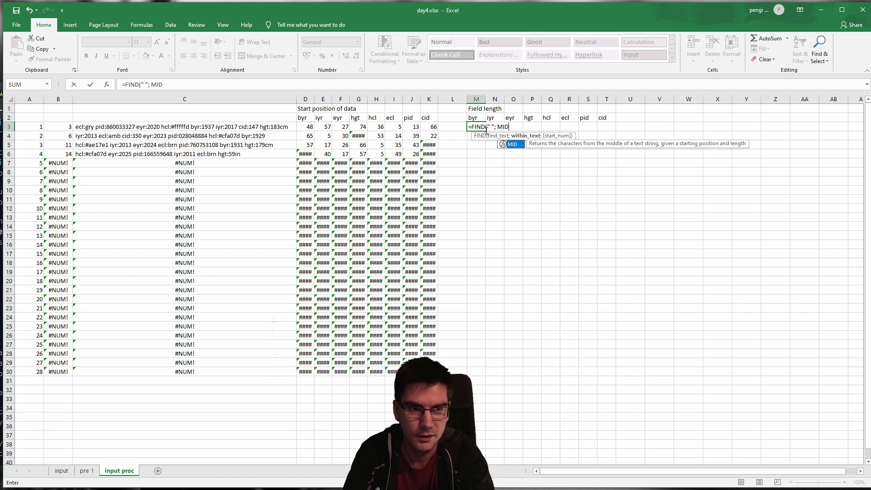
pyautogui.write('(')
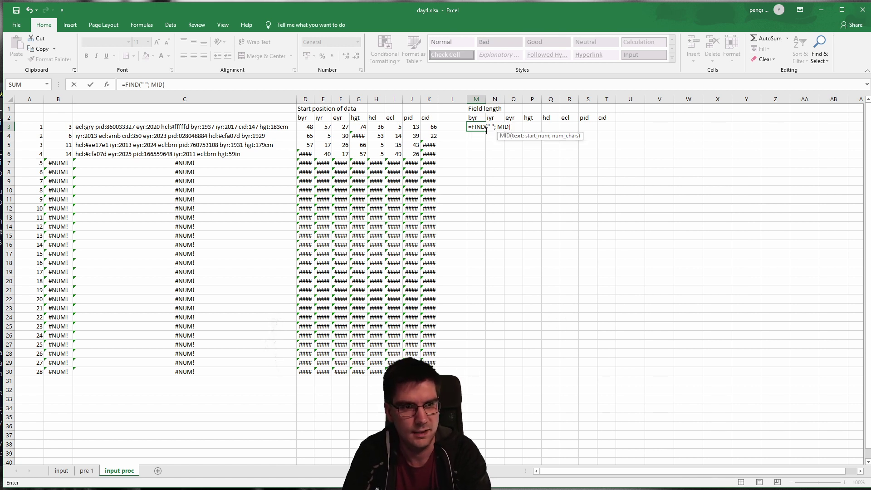
pyautogui.click(255, 127)
pyautogui.write(';')
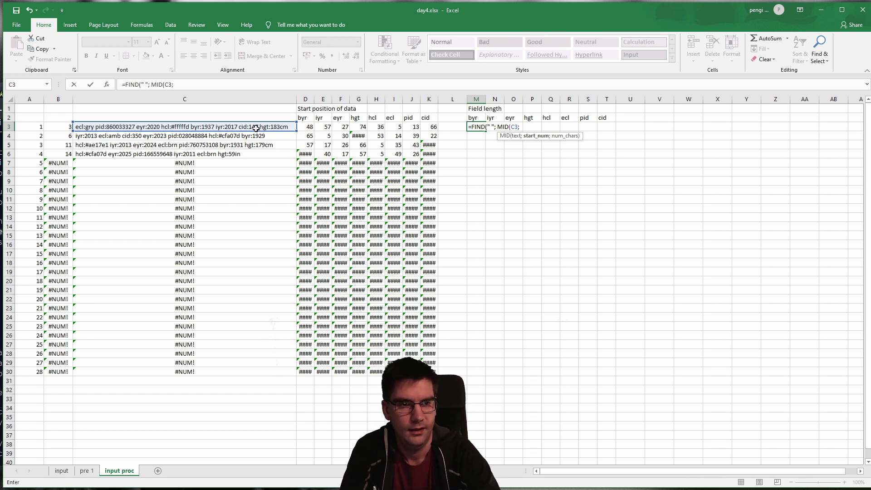
pyautogui.click(300, 126)
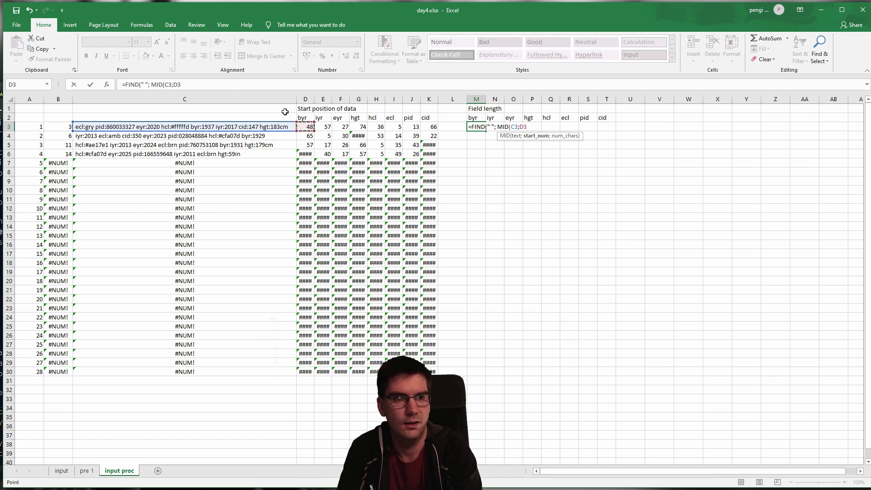
pyautogui.write(';')
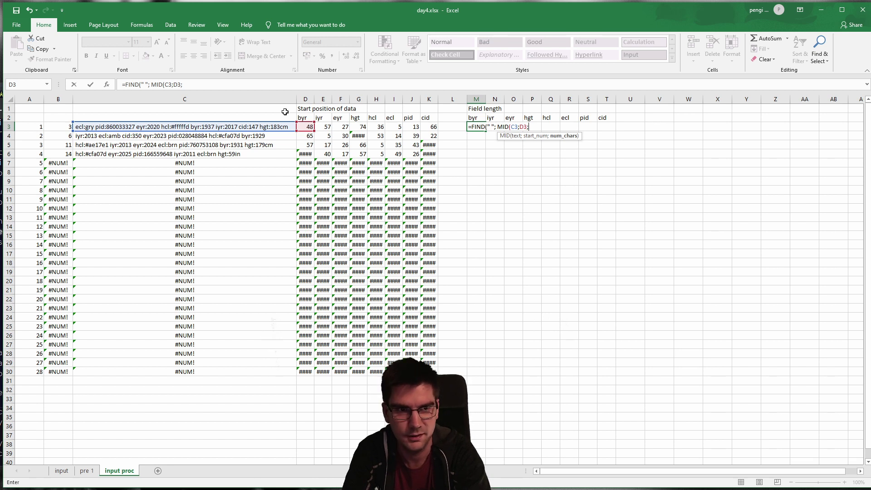
pyautogui.write('LEN(')
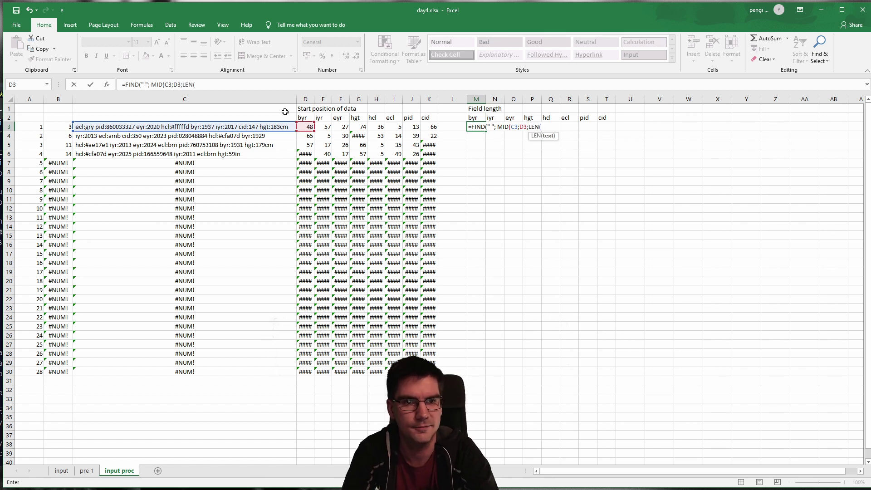
pyautogui.click(254, 126)
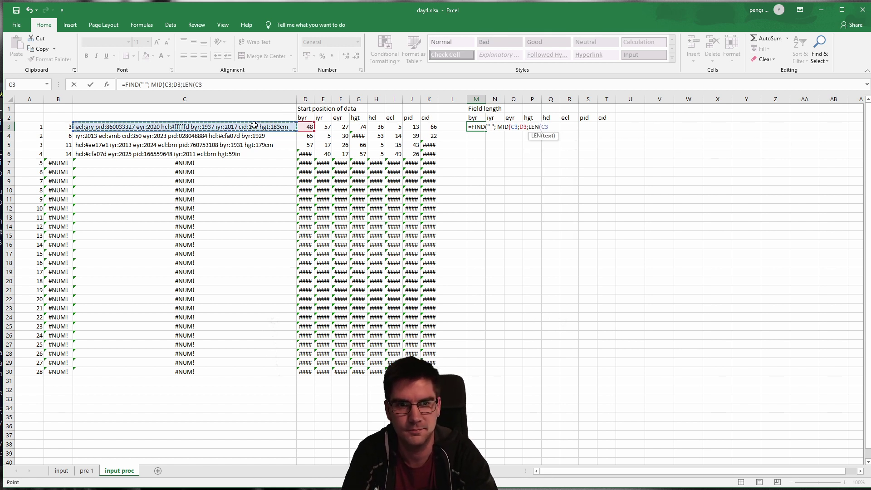
pyautogui.write(')')
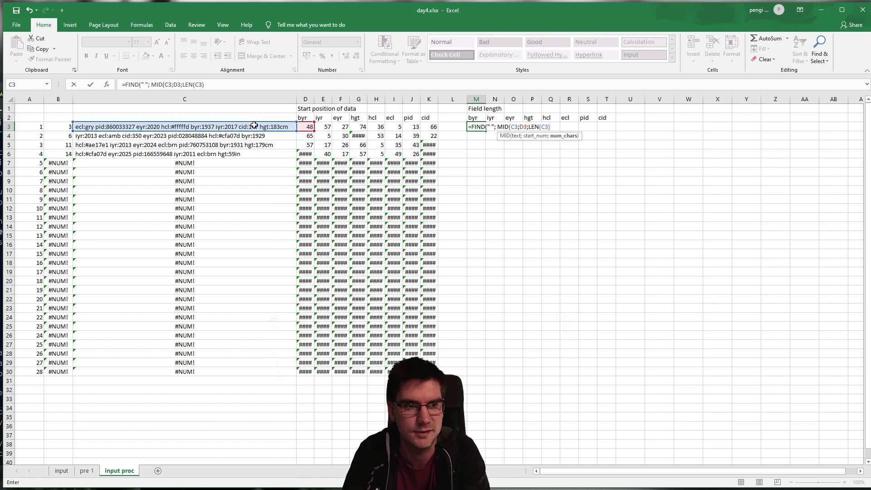
pyautogui.write(')')
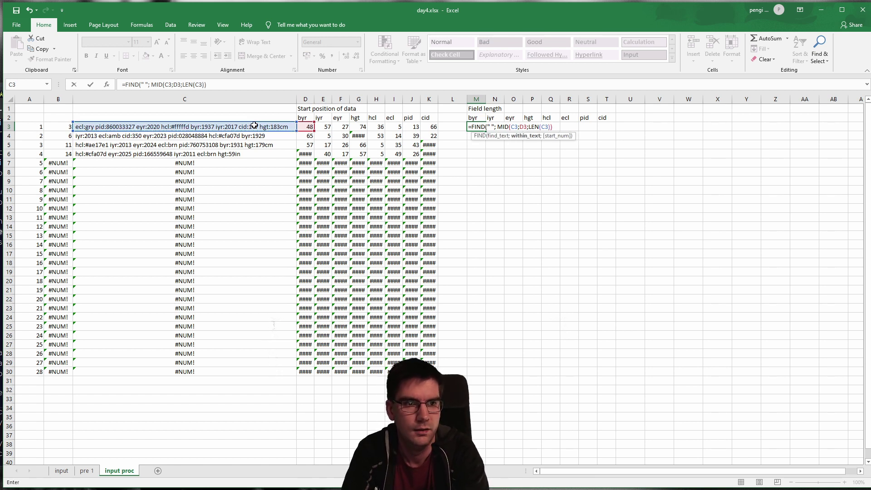
pyautogui.write(')')
pyautogui.press('Return')
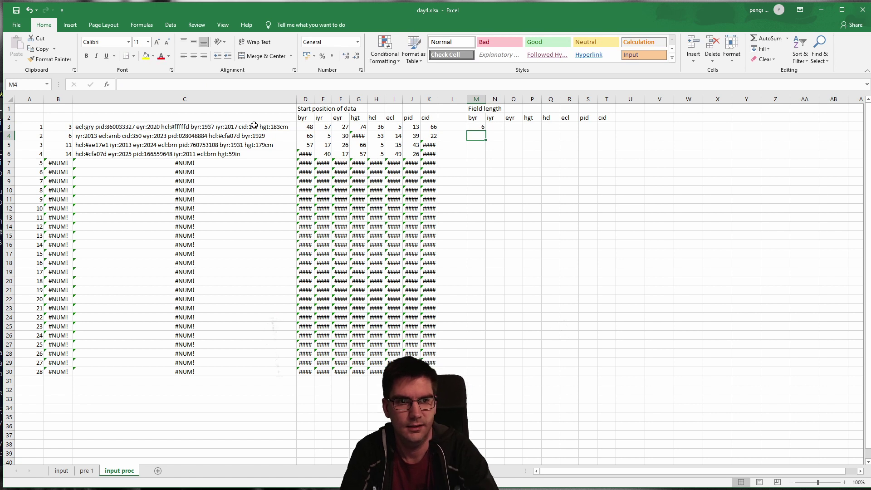
pyautogui.click(474, 127)
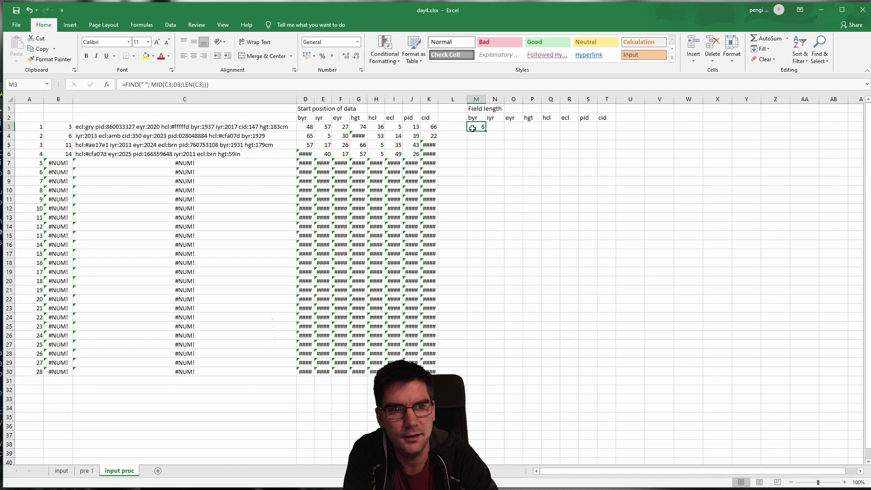
pyautogui.click(247, 89)
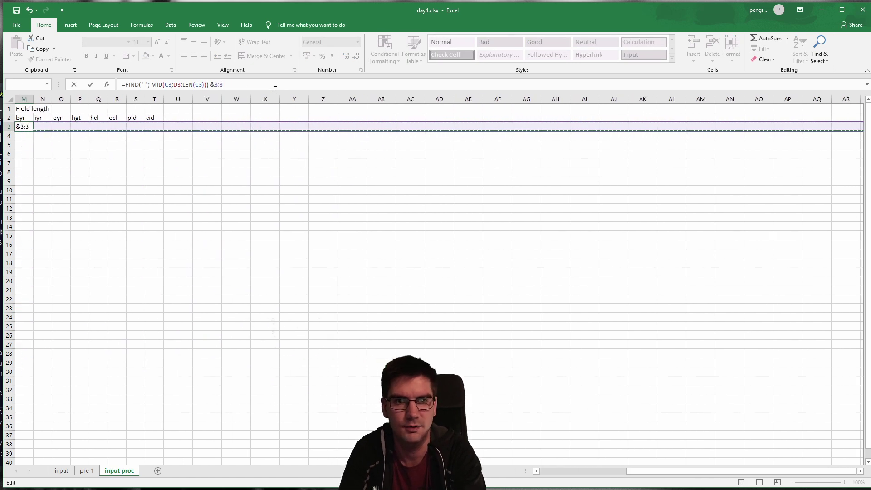
pyautogui.hotkey('ctrl', 'Return')
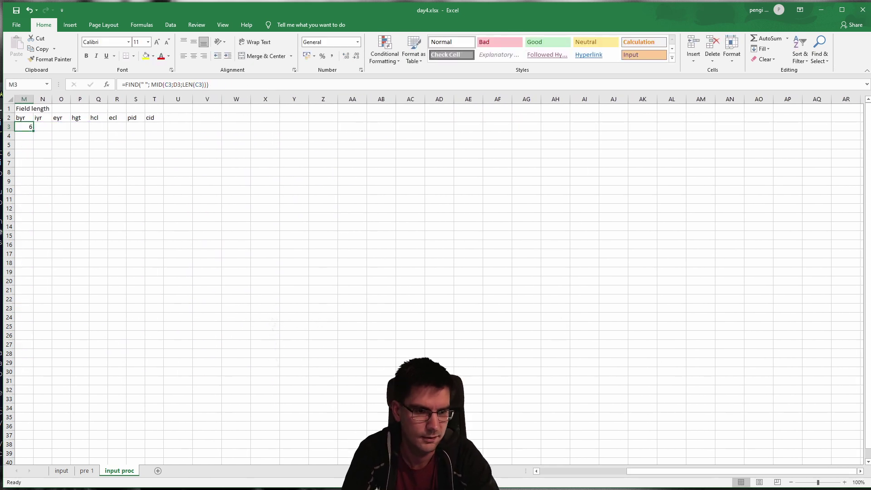
pyautogui.moveTo(695, 470); pyautogui.dragTo(617, 471)
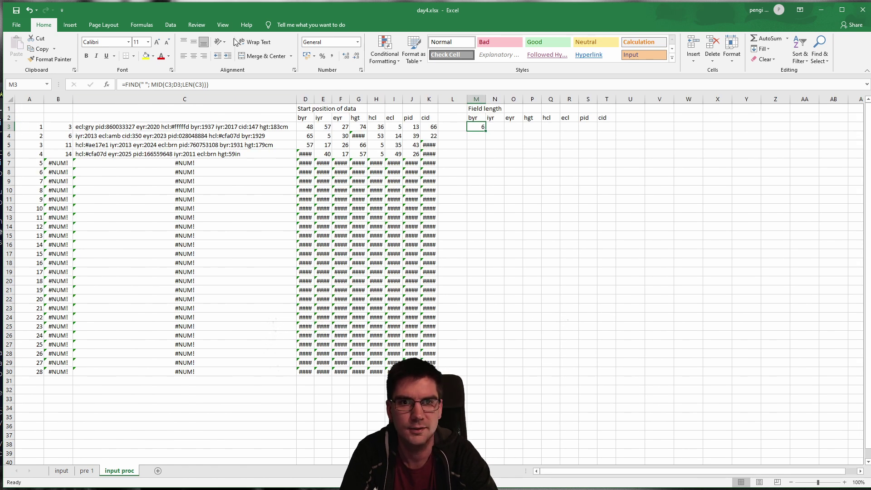
pyautogui.click(214, 86)
pyautogui.write('&')
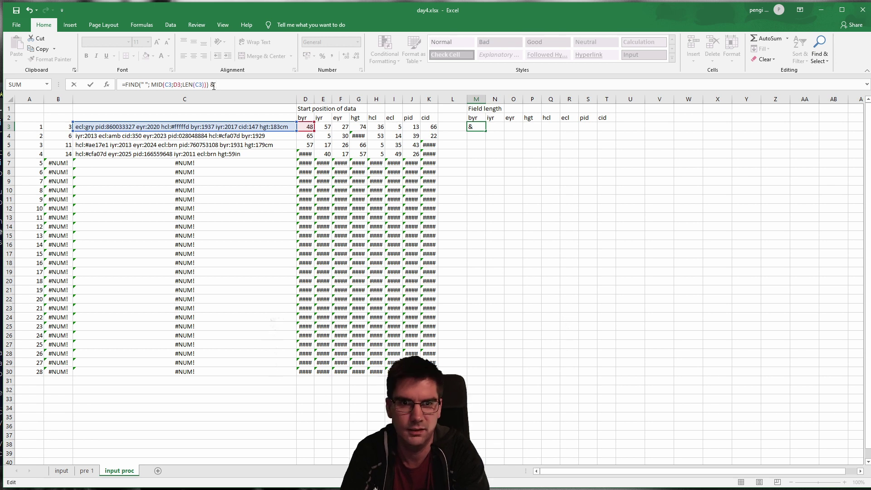
pyautogui.write('RIGH')
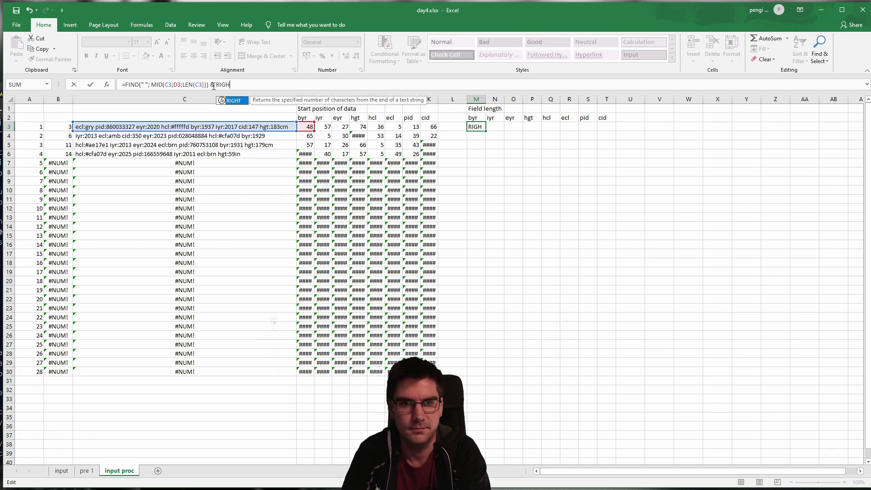
pyautogui.write('T(')
pyautogui.press('BackSpace')
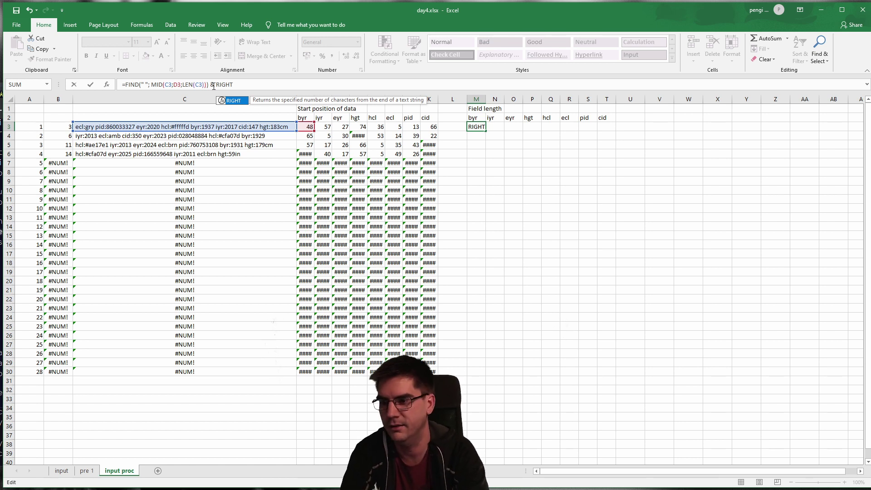
pyautogui.press('BackSpace')
pyautogui.press('BackSpace')
pyautogui.press('BackSpace')
pyautogui.press('BackSpace')
pyautogui.press('BackSpace')
pyautogui.press('BackSpace')
pyautogui.press('BackSpace')
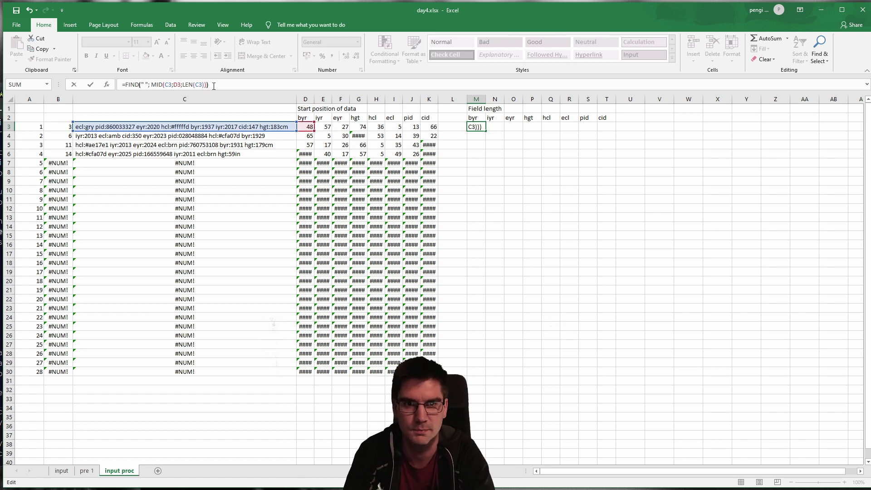
pyautogui.press('Left')
pyautogui.press('Left')
pyautogui.press('Right')
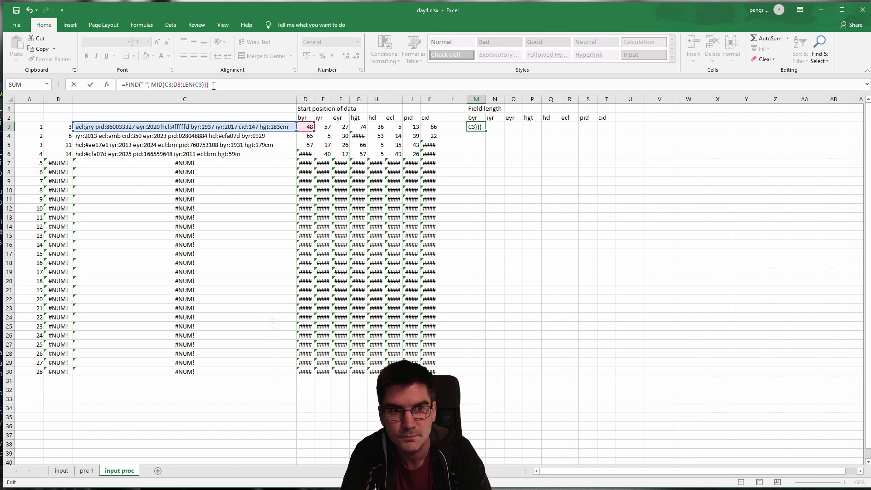
pyautogui.press('Return')
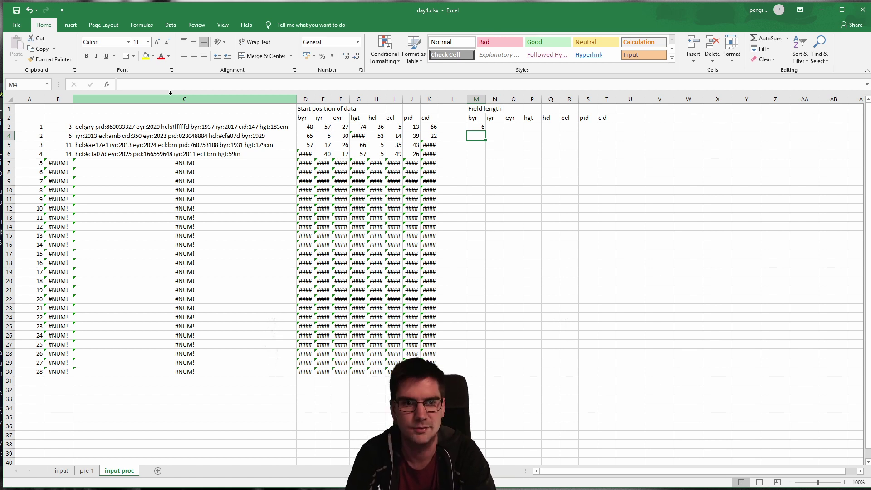
pyautogui.press('Up')
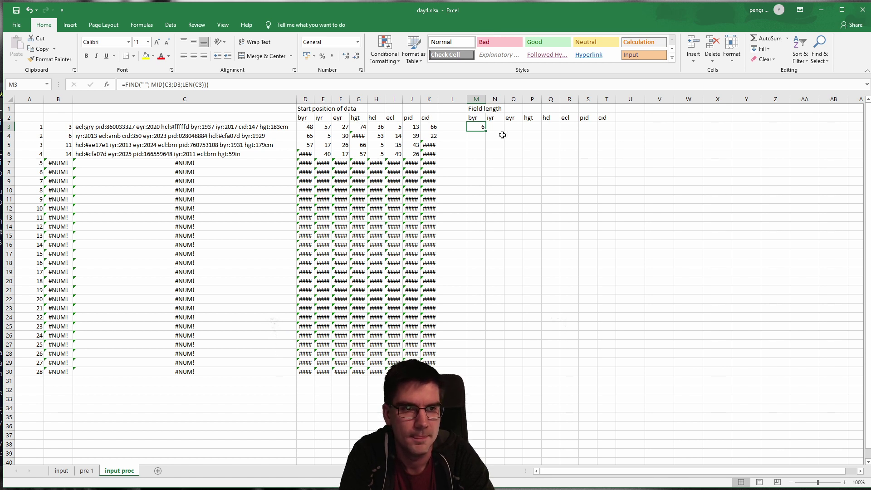
pyautogui.click(167, 86)
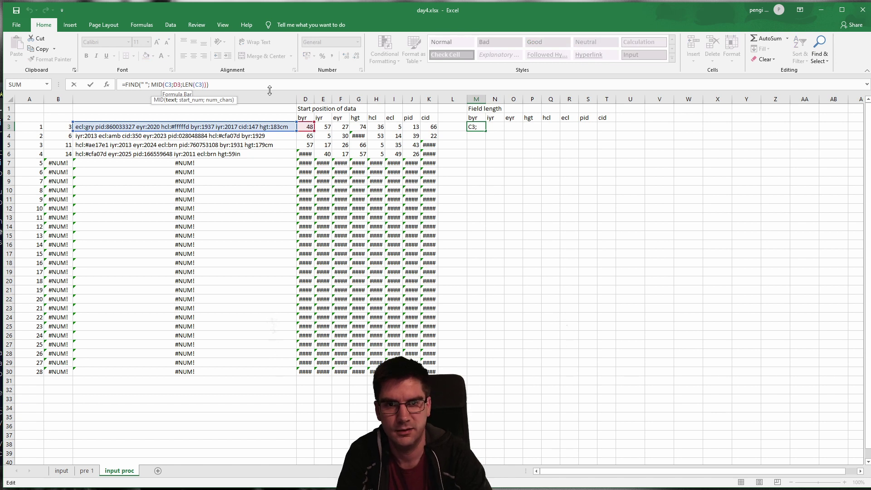
pyautogui.hotkey('ctrl', 'Return')
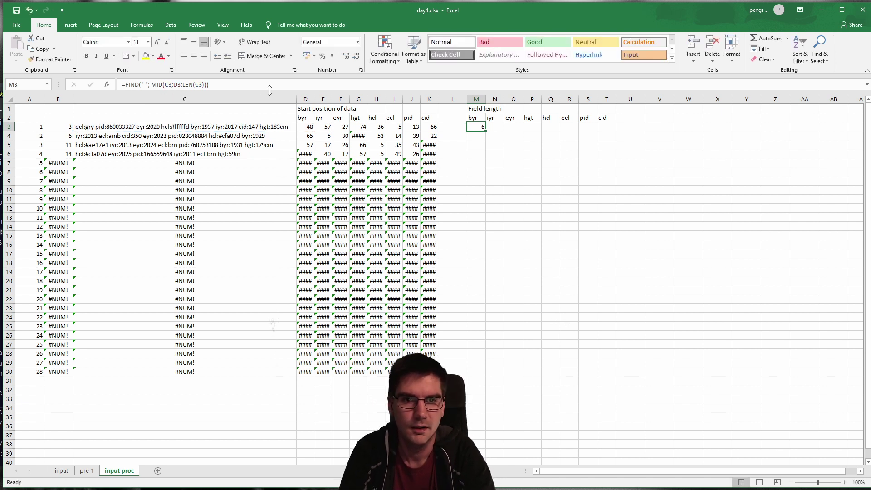
# Make column C absolute in both C3 references of the M3 formula, giving =FIND(" "; MID($C3;D3;LEN($C3))).
pyautogui.click(179, 85)
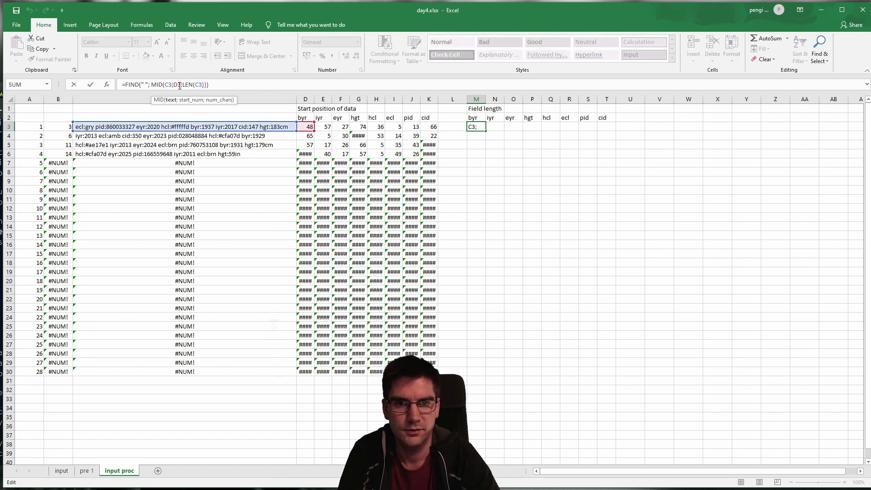
pyautogui.press('Left')
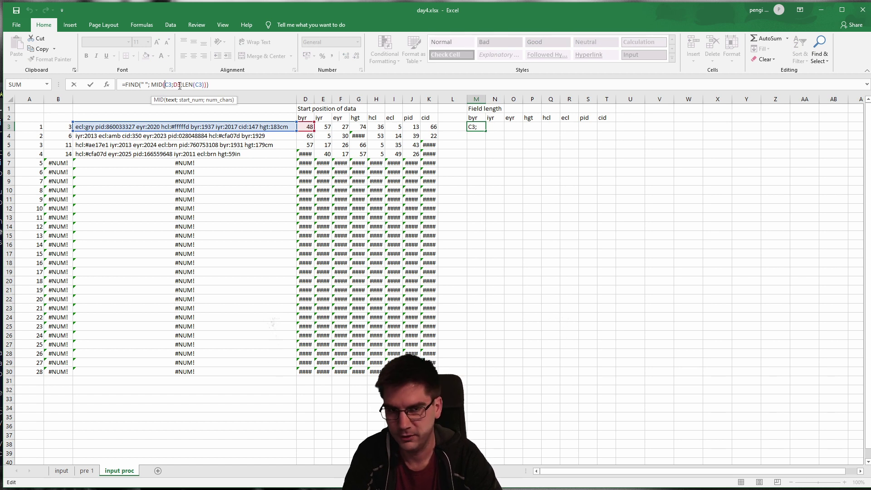
pyautogui.write('$')
pyautogui.press('Right')
pyautogui.press('Right')
pyautogui.press('Right')
pyautogui.press('Right')
pyautogui.press('Right')
pyautogui.press('Right')
pyautogui.press('Right')
pyautogui.press('Right')
pyautogui.press('Right')
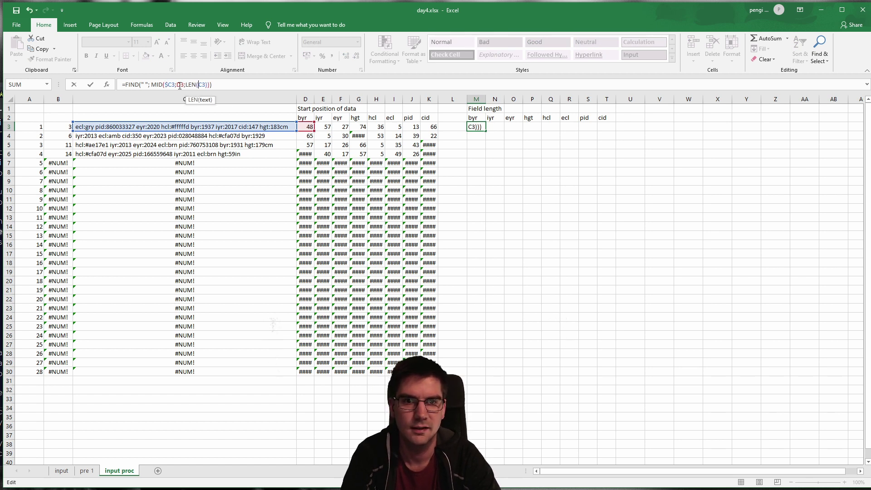
pyautogui.write('$')
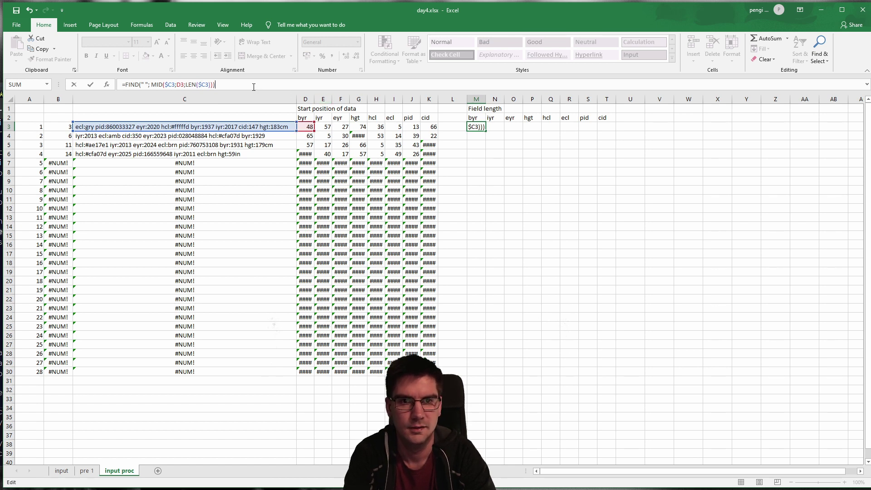
pyautogui.press('Return')
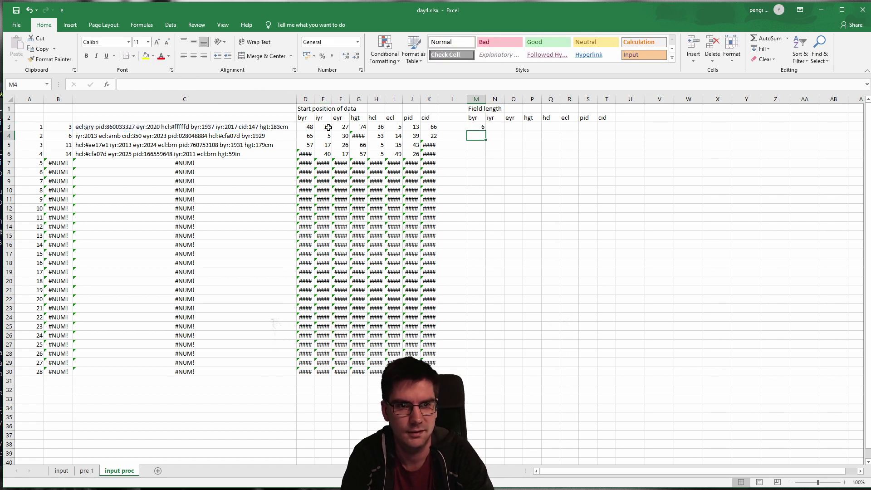
# Copy the M3 field length formula across to T3 and check the copied formula in N3.
pyautogui.click(480, 127)
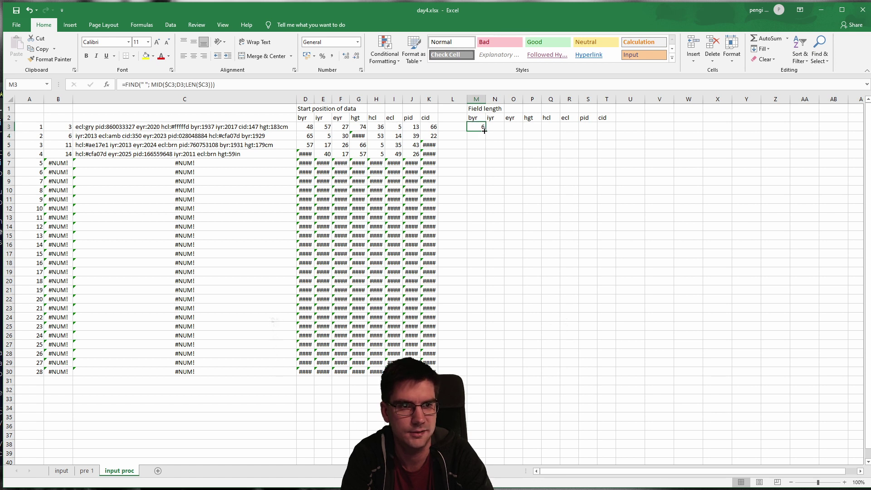
pyautogui.moveTo(485, 130); pyautogui.dragTo(620, 125)
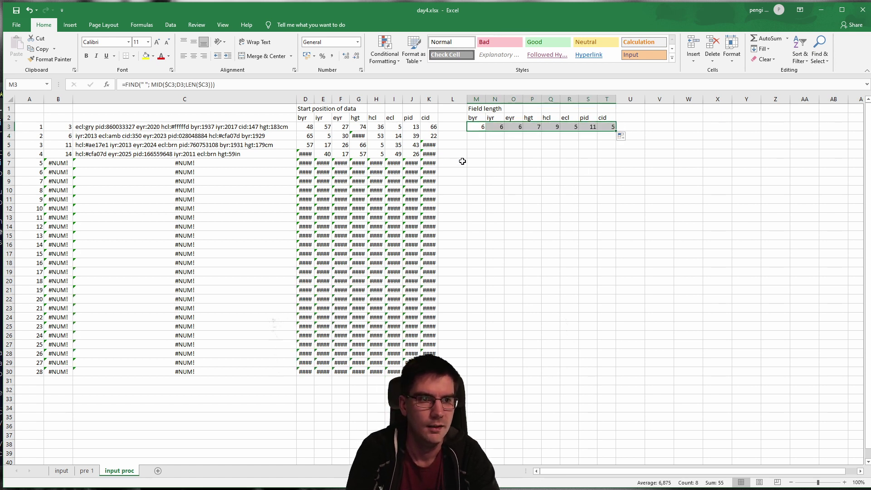
pyautogui.click(491, 126)
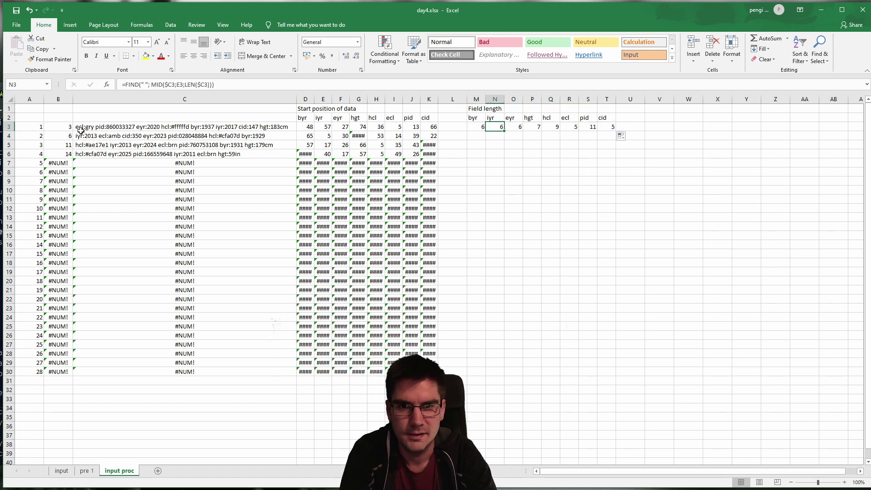
# Change the number added at the end of the byr start position formula in D3 to 5.
pyautogui.click(573, 127)
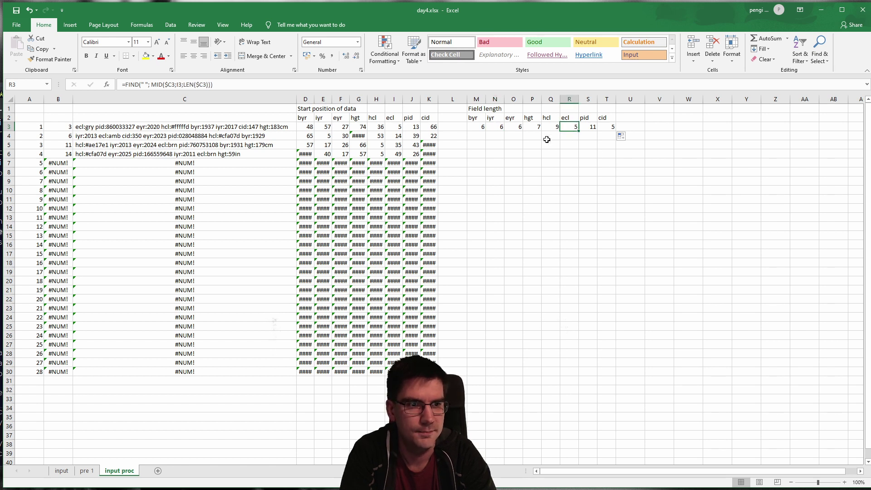
pyautogui.click(479, 128)
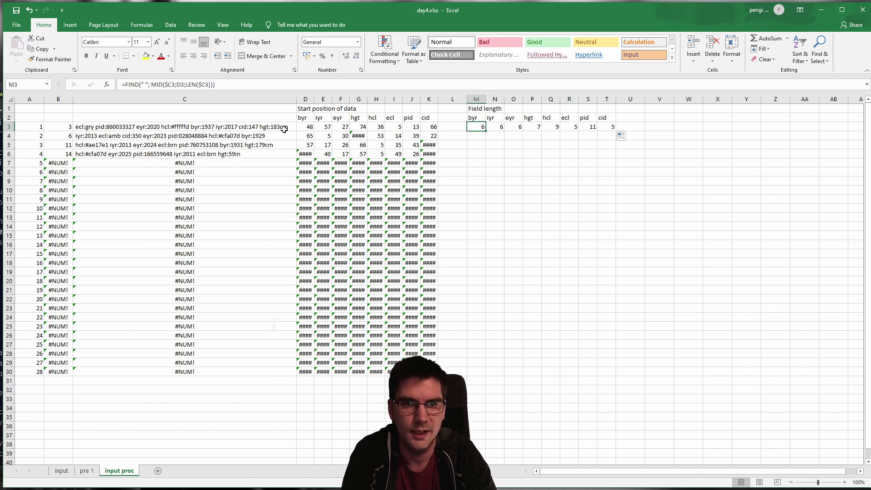
pyautogui.click(306, 124)
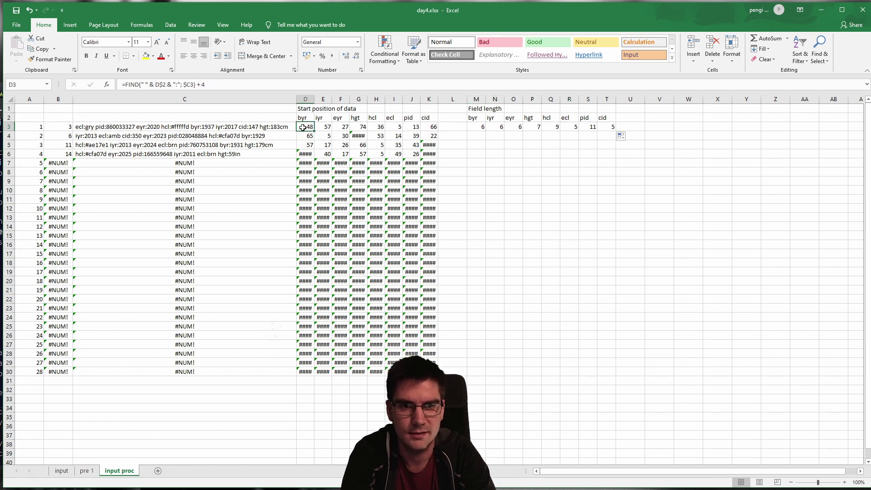
pyautogui.click(207, 85)
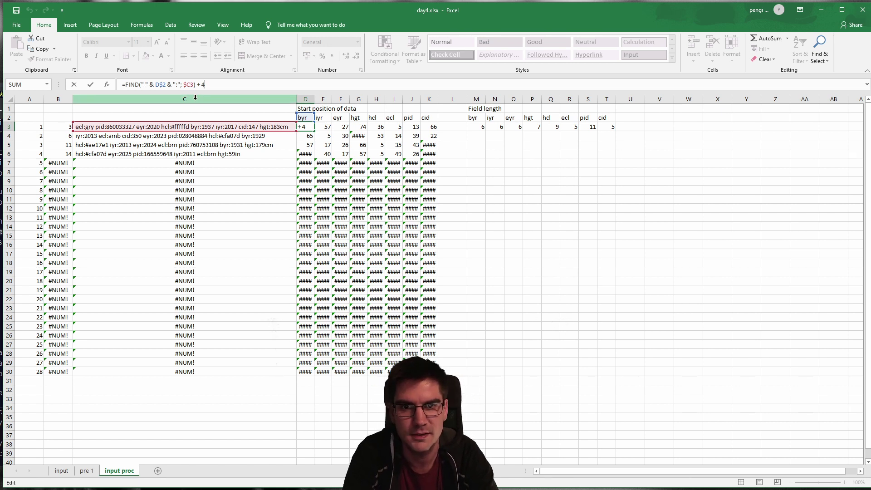
pyautogui.click(145, 82)
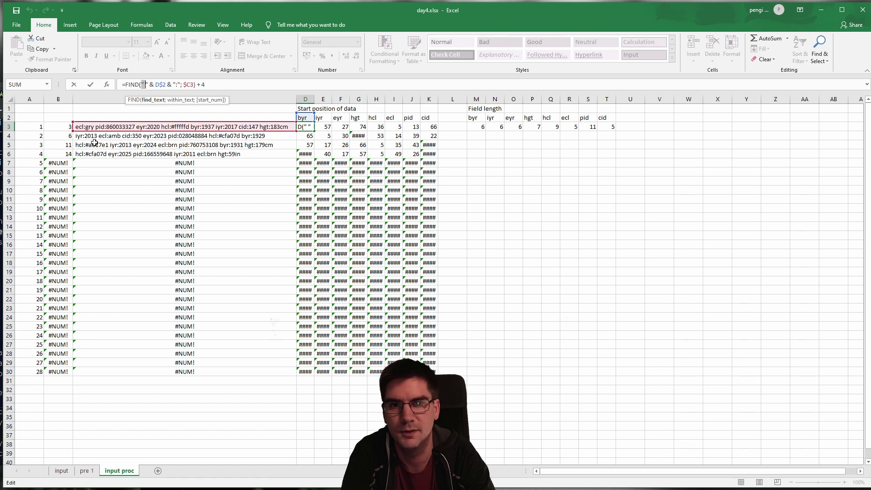
pyautogui.click(208, 82)
pyautogui.press('BackSpace')
pyautogui.write('5')
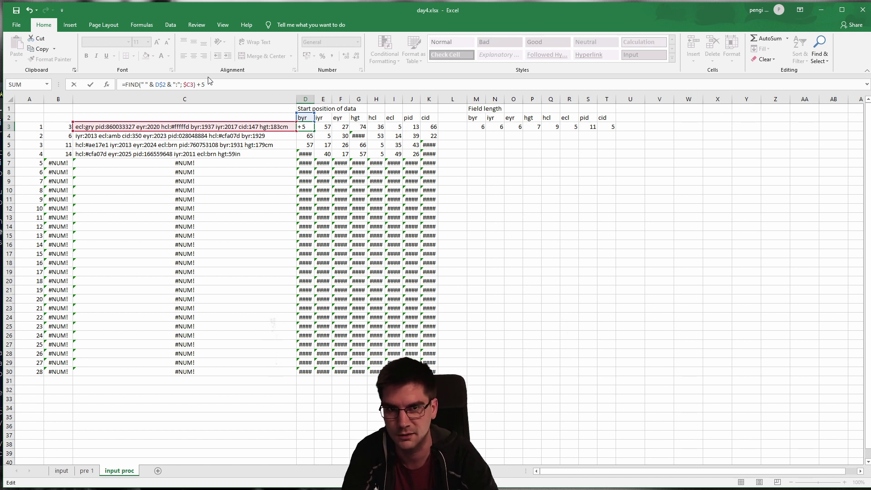
pyautogui.press('Return')
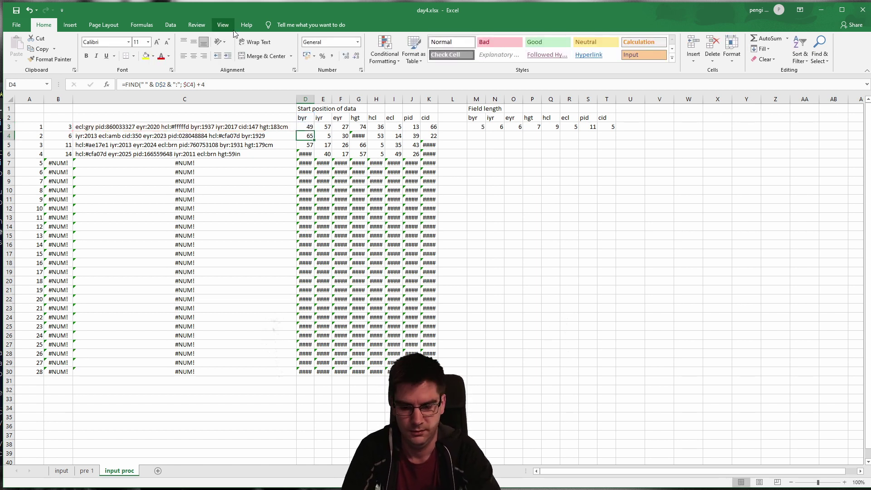
# Copy the D3 start position formula across to K3 and down to row 30.
pyautogui.press('Up')
pyautogui.hotkey('ctrl', 'c')
pyautogui.hotkey('ctrl', 'shift', 'Right')
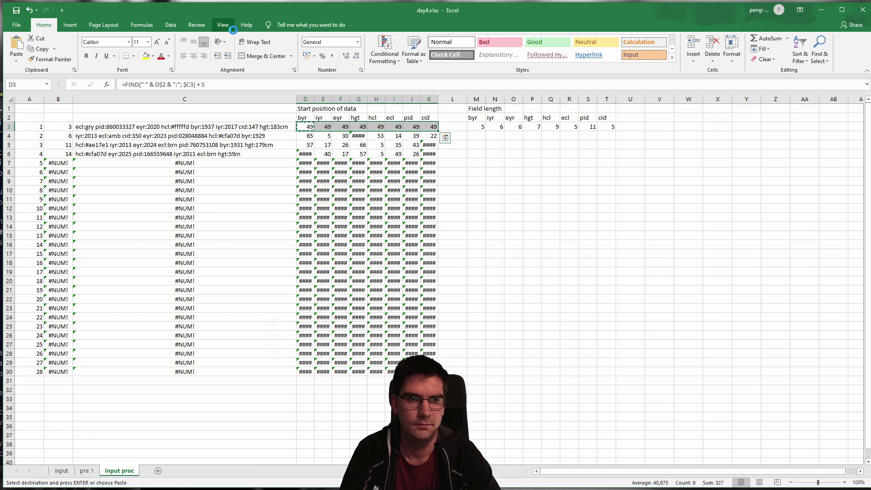
pyautogui.hotkey('ctrl', 'v')
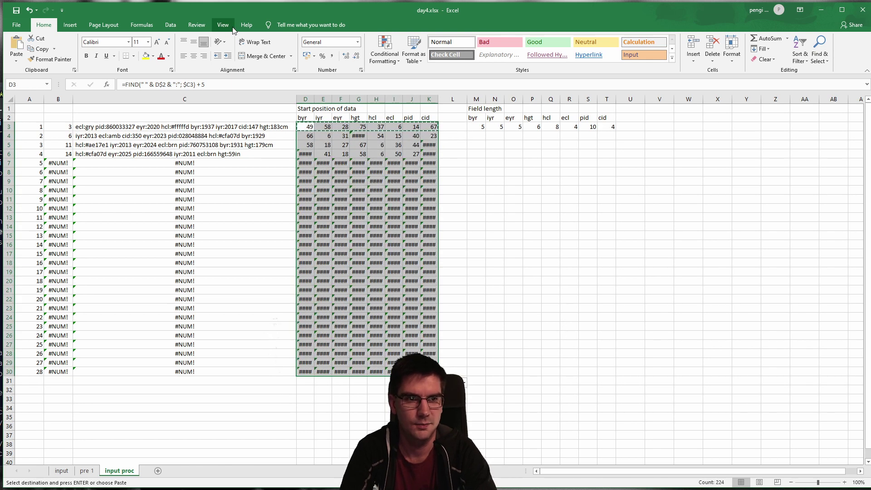
pyautogui.click(532, 144)
# Replace LEN($C3) in the M3 field length formula with 1000, giving =FIND(" "; MID($C3;D3;1000)).
pyautogui.click(483, 127)
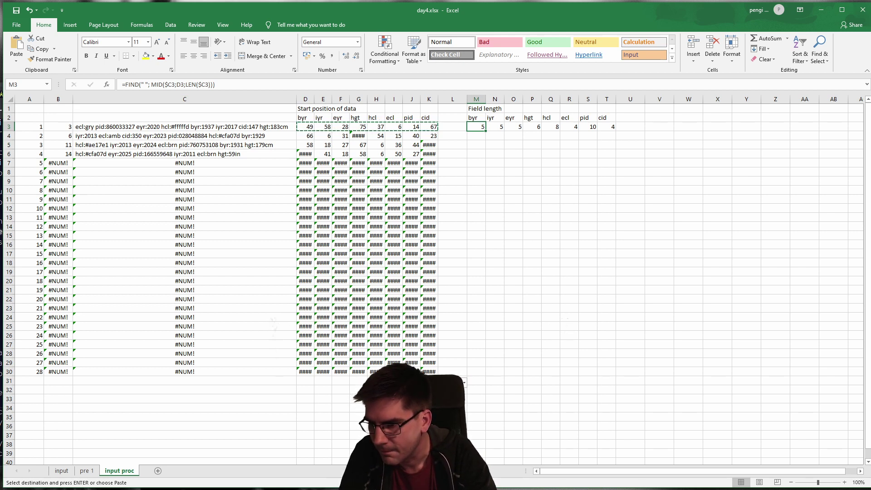
pyautogui.click(575, 215)
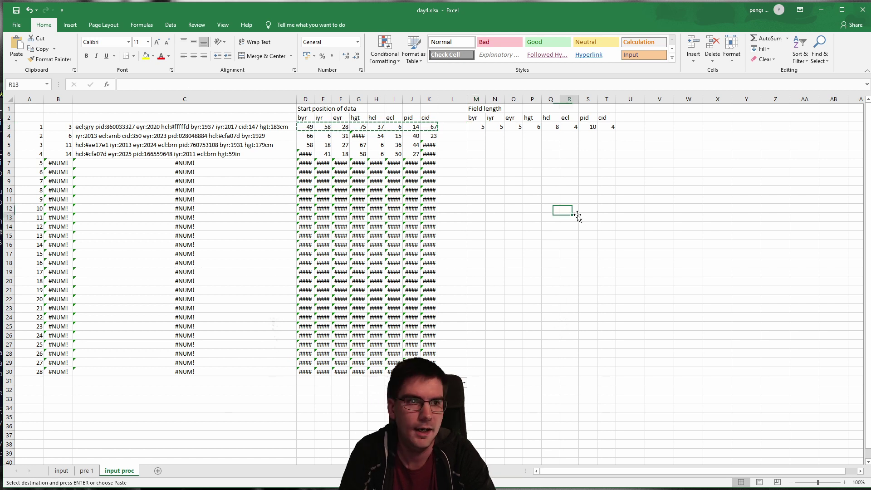
pyautogui.click(482, 127)
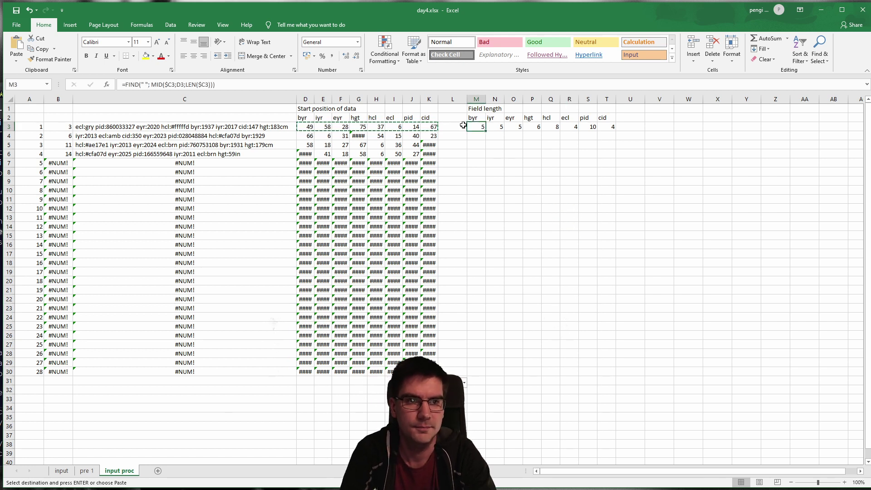
pyautogui.click(213, 88)
pyautogui.press('Left')
pyautogui.press('Left')
pyautogui.hotkey('shift', 'Left')
pyautogui.hotkey('shift', 'Left')
pyautogui.hotkey('shift', 'Left')
pyautogui.hotkey('shift', 'Left')
pyautogui.hotkey('shift', 'Left')
pyautogui.hotkey('shift', 'Left')
pyautogui.hotkey('shift', 'Left')
pyautogui.hotkey('shift', 'Left')
pyautogui.hotkey('shift', 'Left')
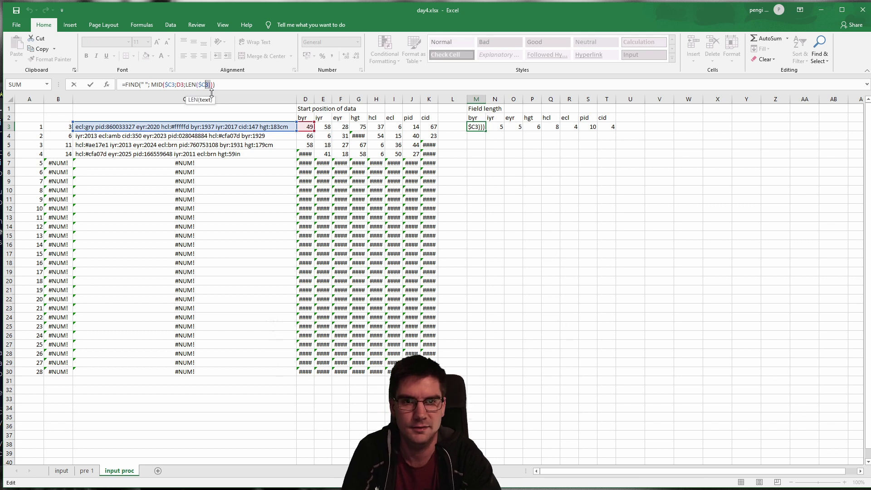
pyautogui.write('1000')
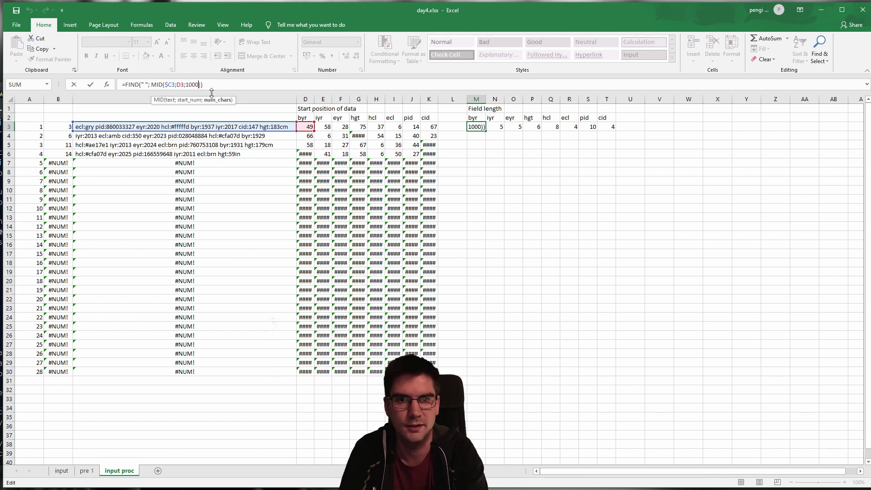
pyautogui.hotkey('ctrl', 'Return')
# Copy the M3 formula with the 1000-character count across to T3 and review M3.
pyautogui.hotkey('ctrl', 'c')
pyautogui.hotkey('ctrl', 'shift', 'Right')
pyautogui.hotkey('ctrl', 'v')
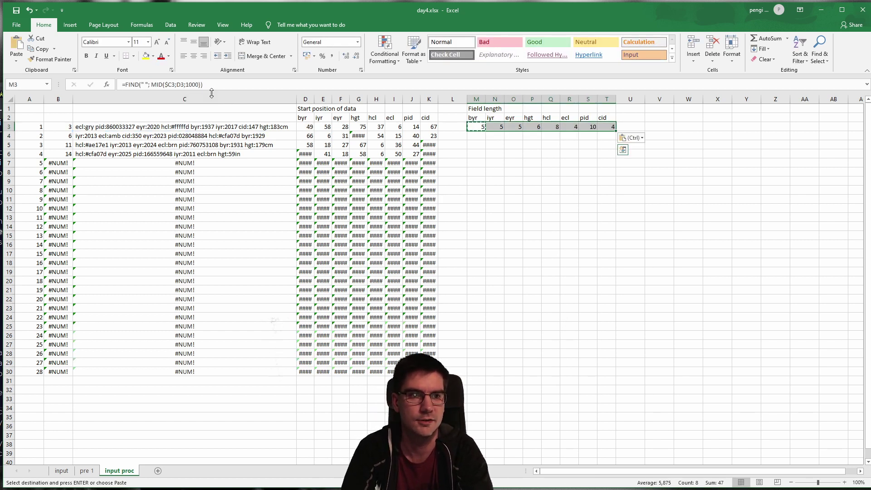
pyautogui.click(497, 145)
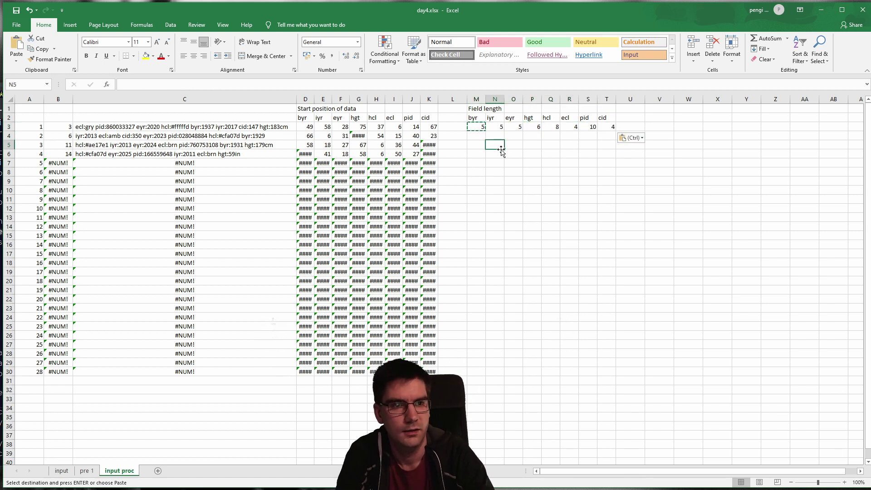
pyautogui.click(473, 133)
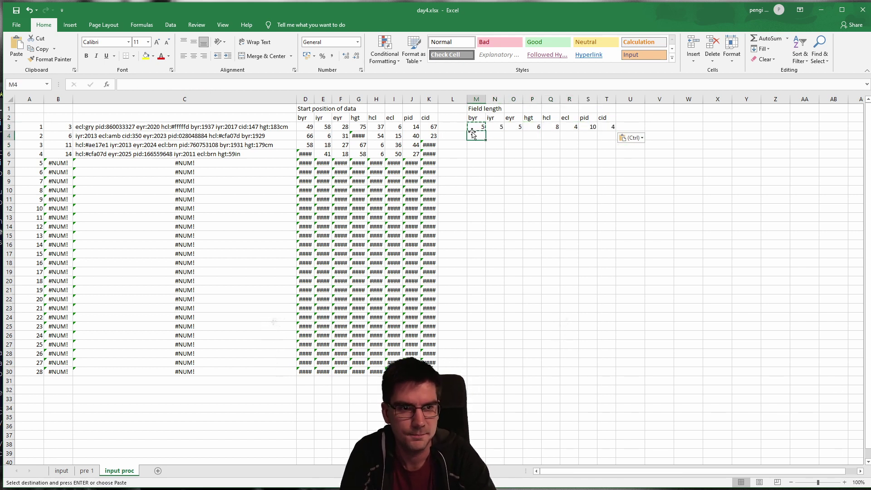
pyautogui.click(474, 127)
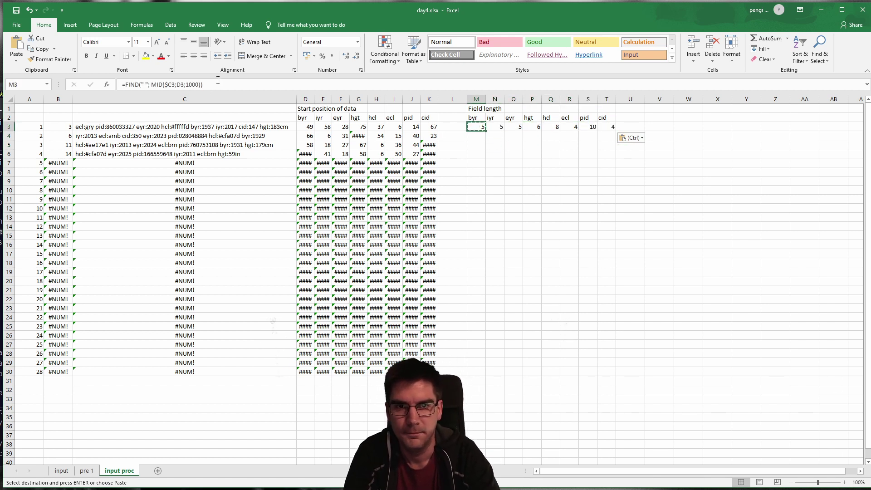
pyautogui.press('F2')
pyautogui.click(582, 144)
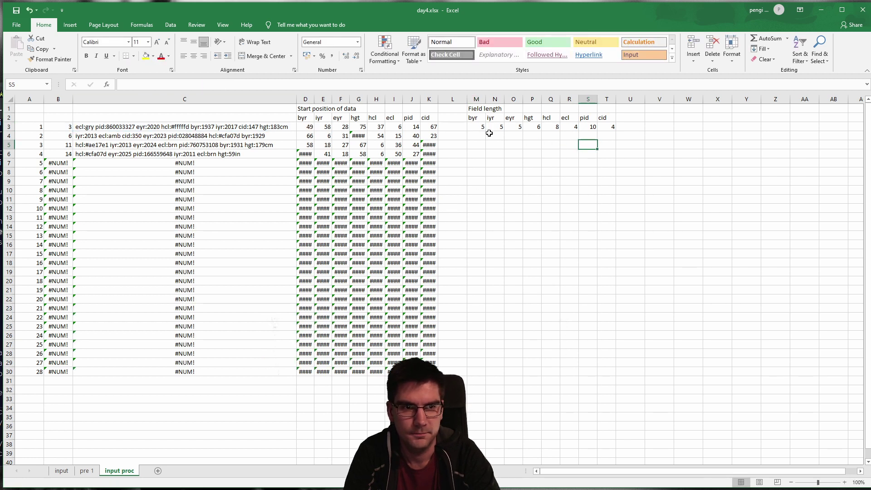
# Set the MID character count in the M3 formula to 32678.
pyautogui.click(476, 127)
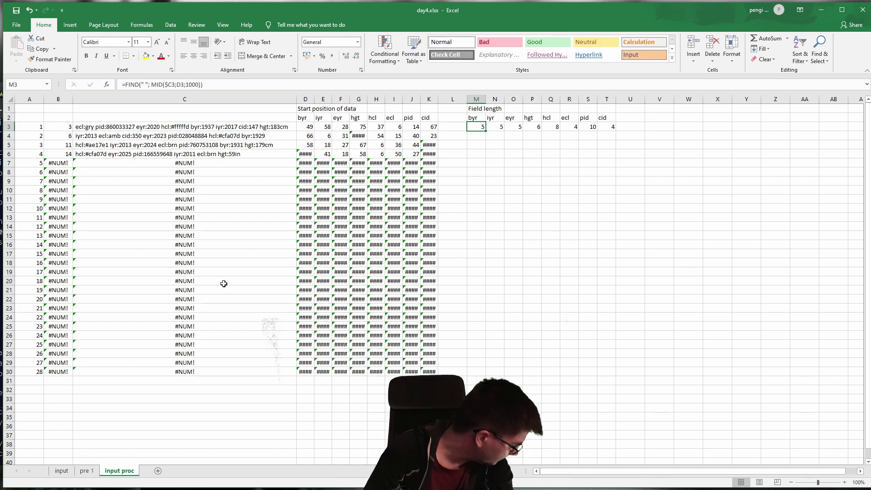
pyautogui.doubleClick(191, 84)
pyautogui.press('End')
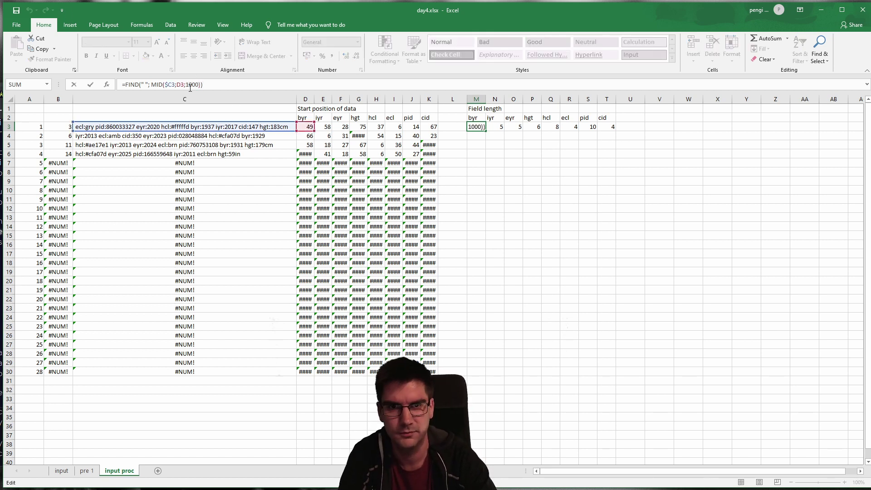
pyautogui.press('BackSpace')
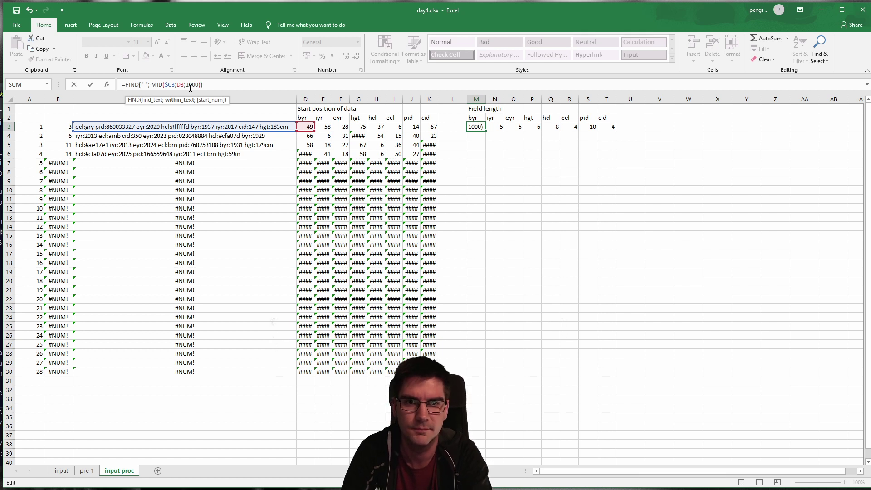
pyautogui.write(')')
pyautogui.press('Left')
pyautogui.press('Left')
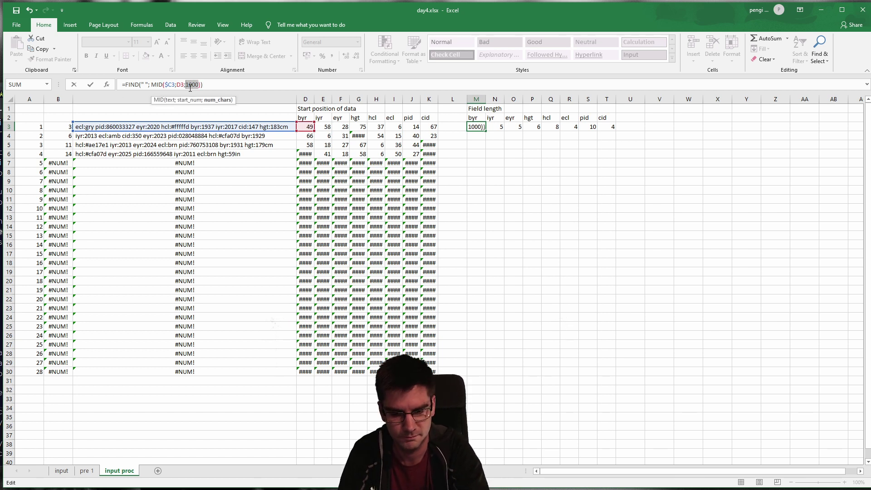
pyautogui.write('2678')
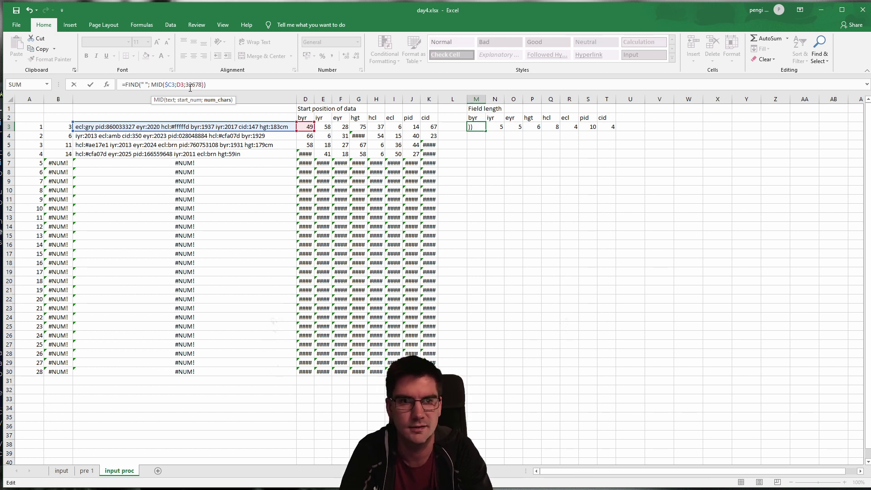
pyautogui.hotkey('ctrl', 'Return')
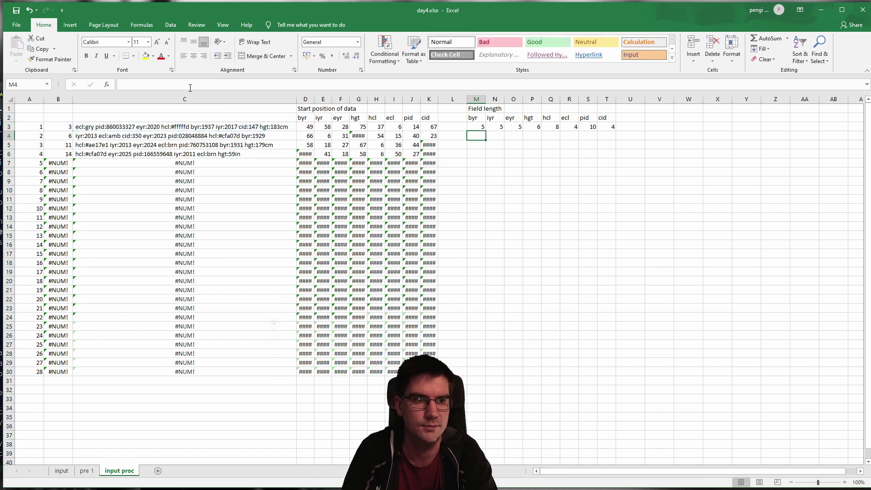
# Copy the M3 formula with the 32678-character count across to T3.
pyautogui.hotkey('ctrl', 'c')
pyautogui.hotkey('ctrl', 'shift', 'Right')
pyautogui.hotkey('ctrl', 'v')
pyautogui.press('Down')
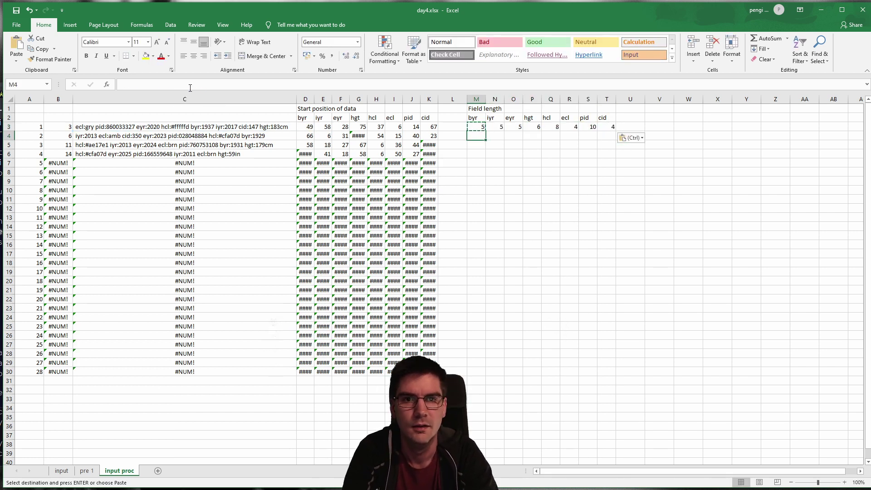
pyautogui.press('Up')
pyautogui.press('Down')
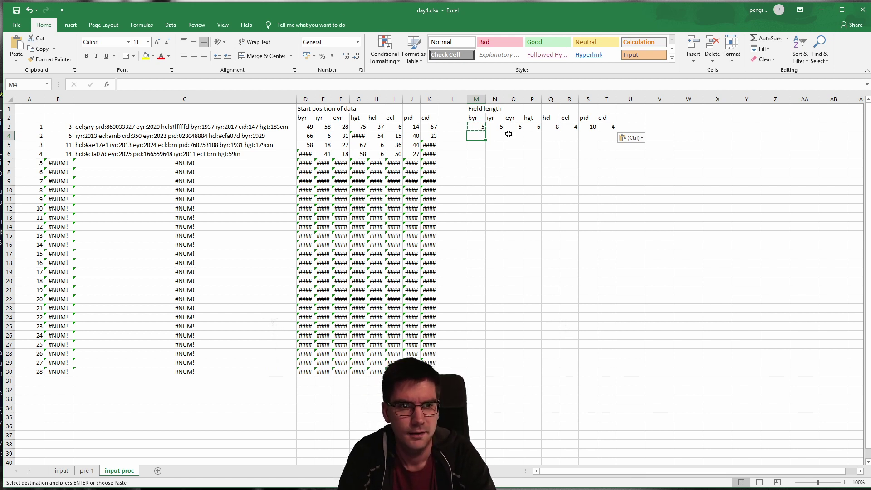
# Subtract 1 at the end of the M3 formula, giving =FIND(" "; MID($C3;D3;32678))-1.
pyautogui.click(558, 178)
pyautogui.click(480, 126)
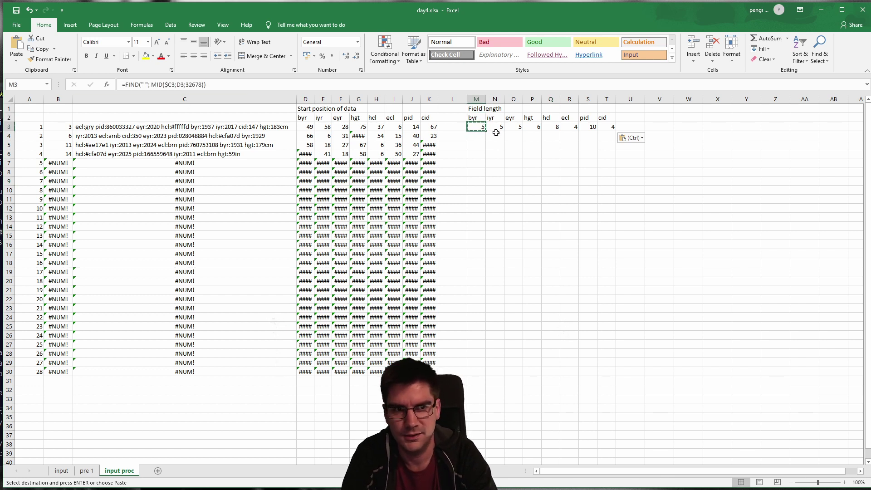
pyautogui.click(229, 88)
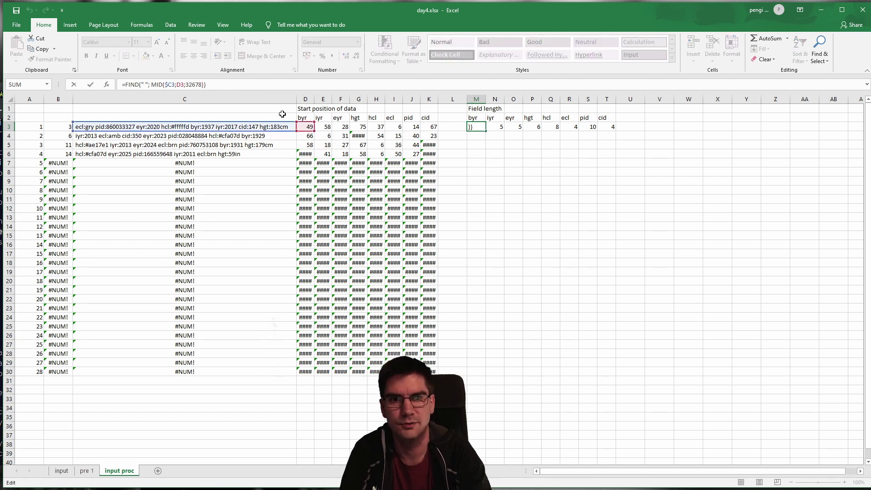
pyautogui.write('-1')
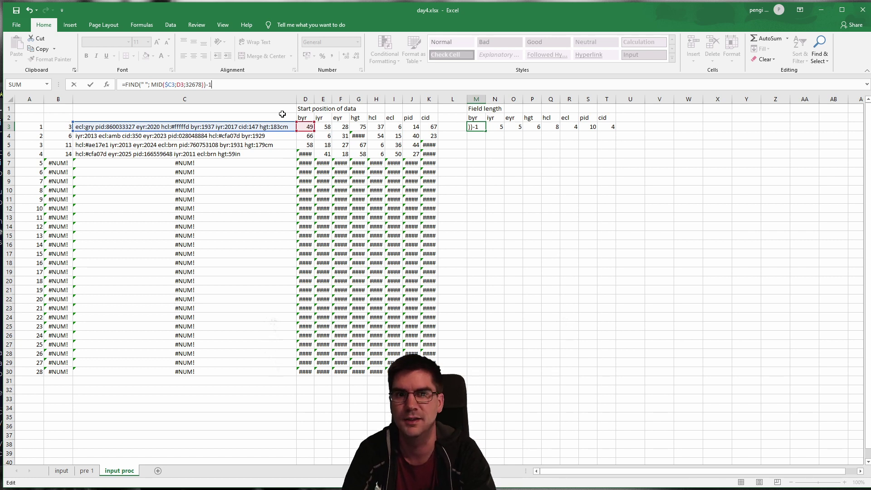
pyautogui.press('Return')
# Copy the M3 field length formula ending in -1 across to T3.
pyautogui.press('Up')
pyautogui.hotkey('ctrl', 'c')
pyautogui.hotkey('ctrl', 'shift', 'Right')
pyautogui.hotkey('ctrl', 'v')
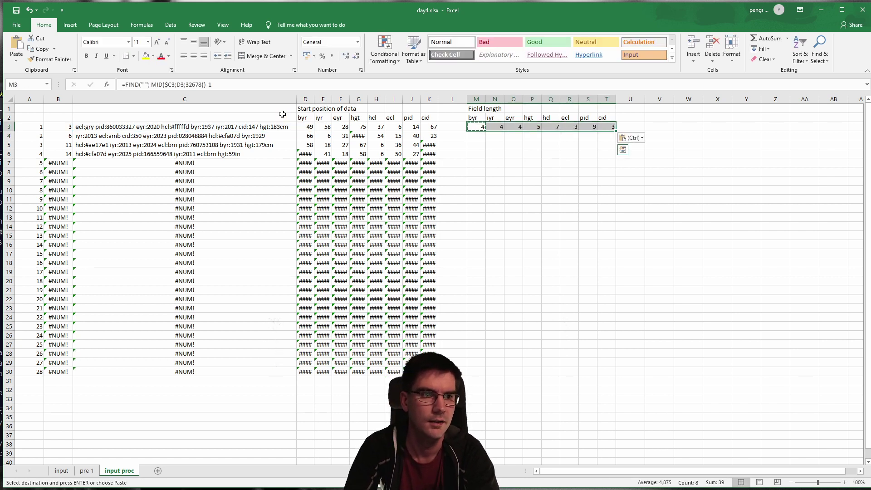
pyautogui.press('Down')
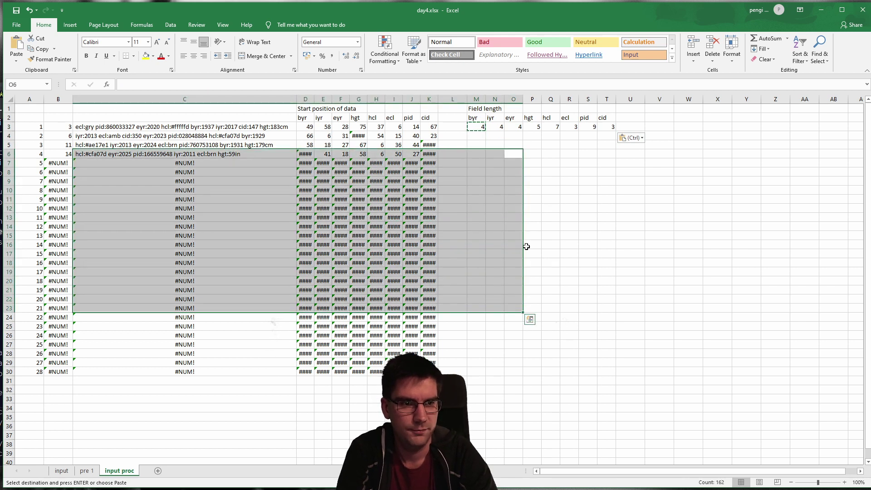
pyautogui.click(528, 245)
# Fill the field length formulas in M3:T3 down to row 30.
pyautogui.click(610, 127)
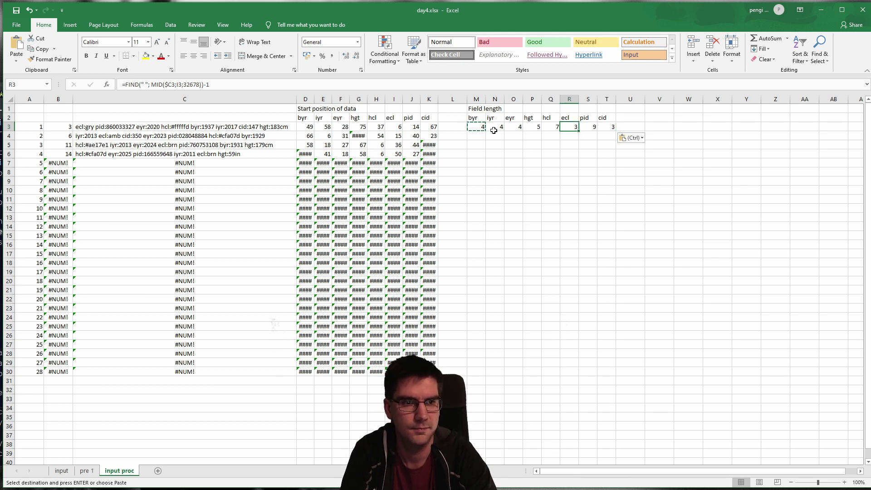
pyautogui.hotkey('ctrl', 'Left')
pyautogui.hotkey('ctrl', 'shift', 'Right')
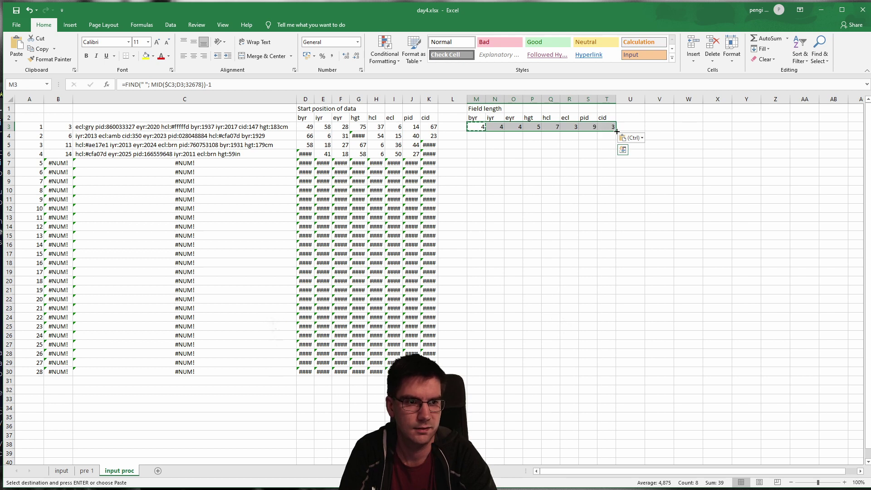
pyautogui.moveTo(616, 132); pyautogui.dragTo(631, 375)
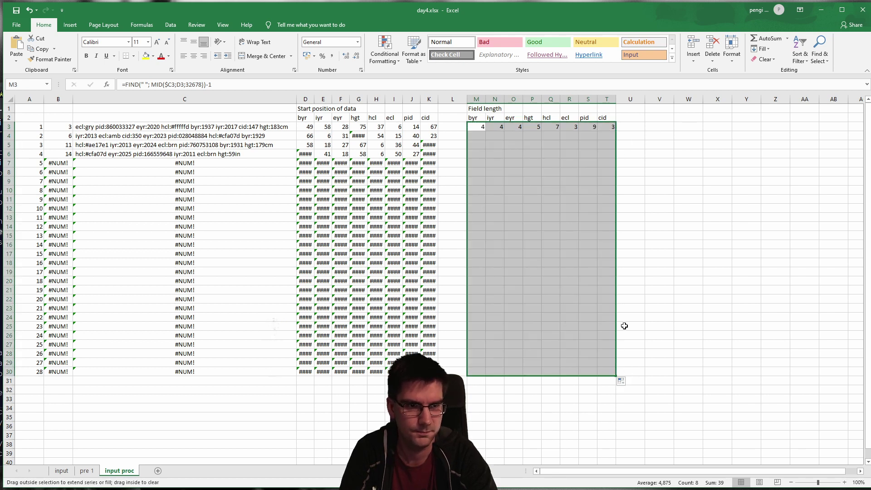
# Compare the calculated field lengths in M3:T6 with the passport record texts in column C.
pyautogui.click(659, 199)
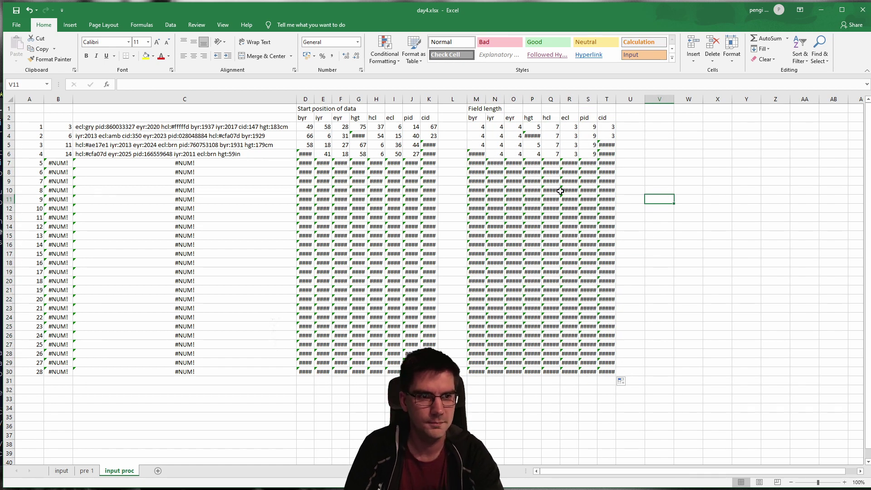
pyautogui.click(538, 145)
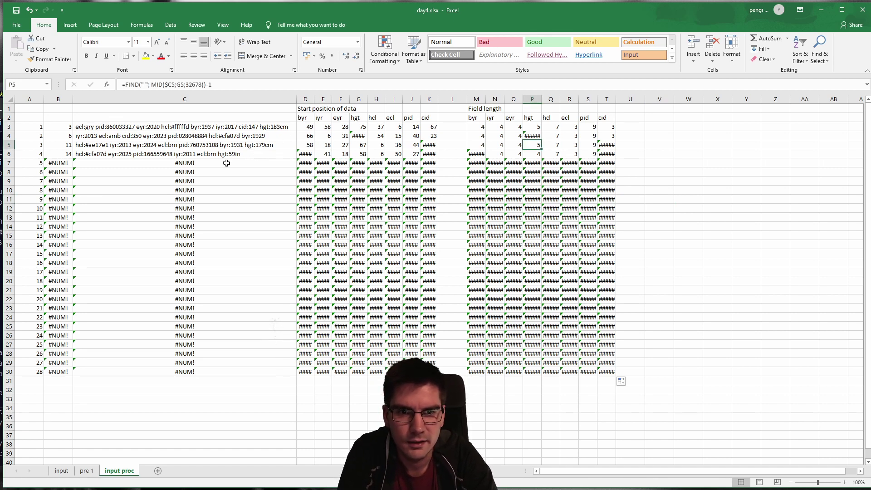
pyautogui.click(232, 157)
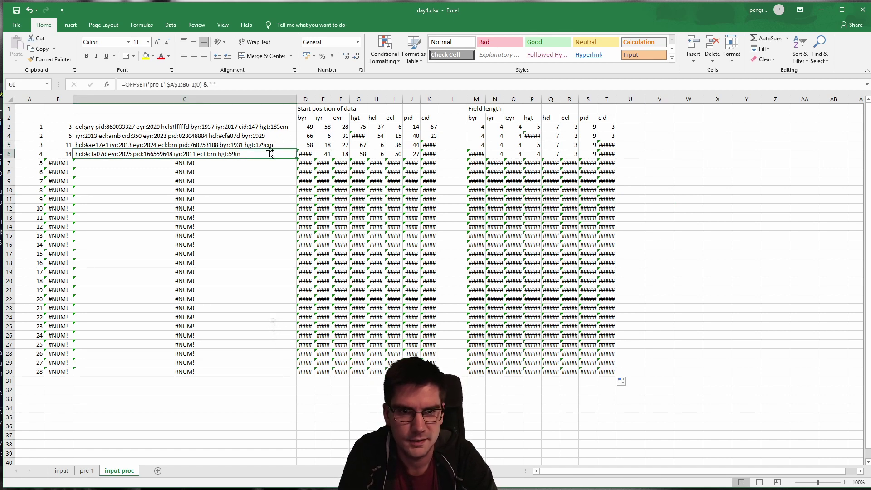
pyautogui.click(241, 144)
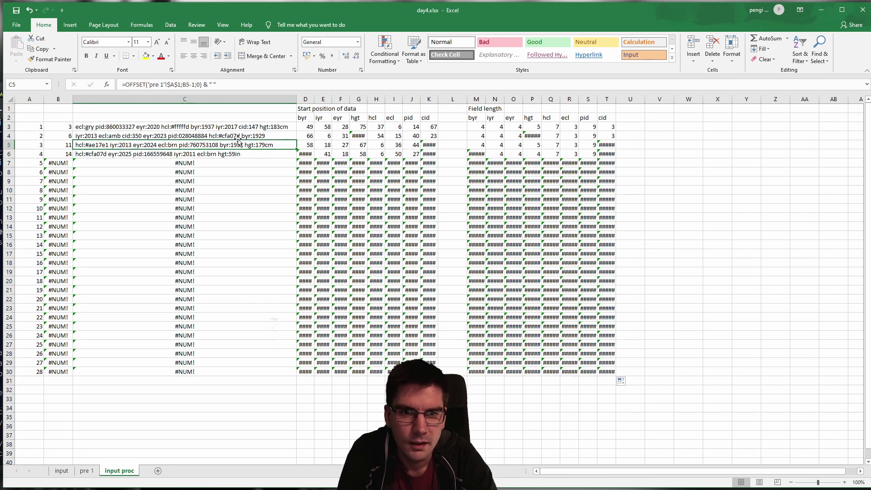
pyautogui.click(237, 137)
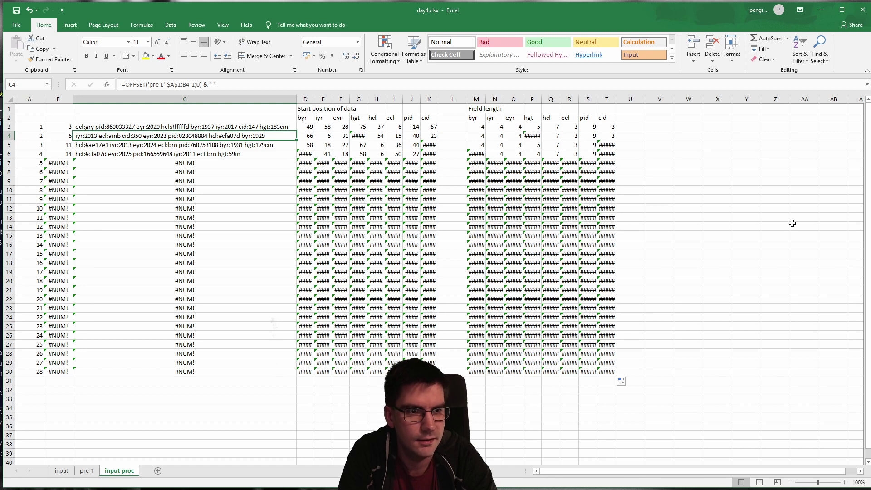
pyautogui.click(558, 129)
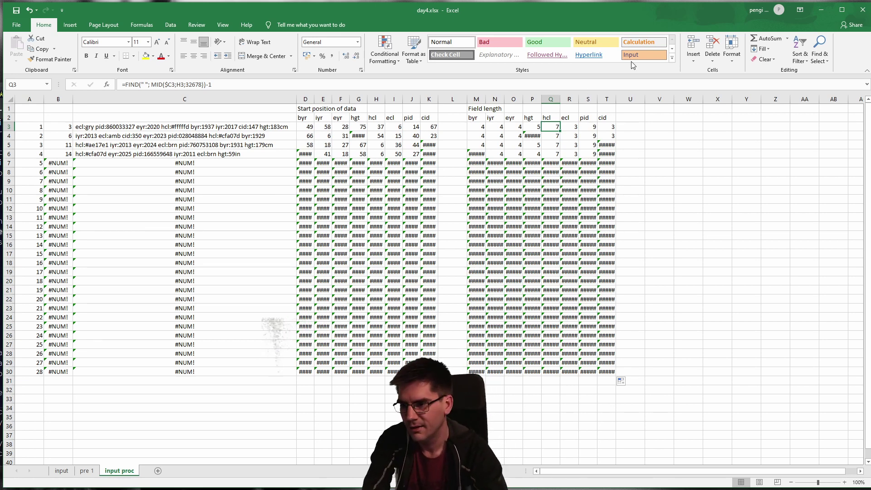
# Enter the heading Data in cell V1 for a new block beside the field lengths.
pyautogui.moveTo(682, 109); pyautogui.dragTo(694, 117)
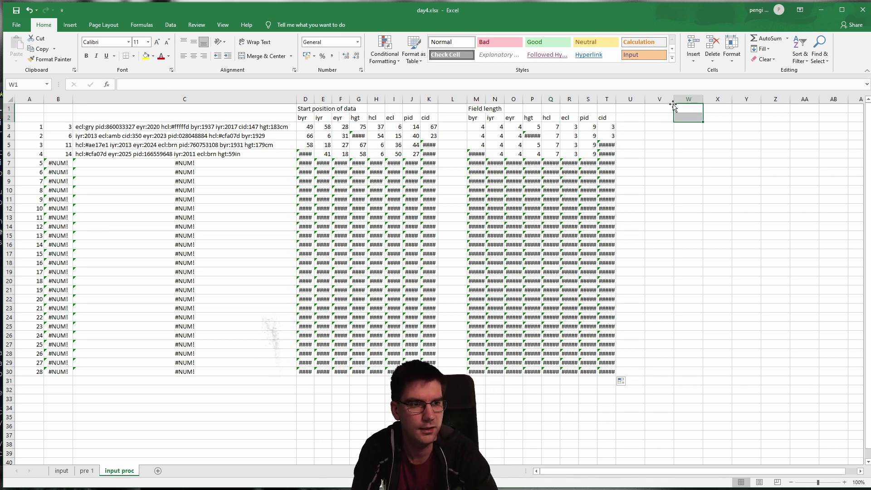
pyautogui.click(656, 110)
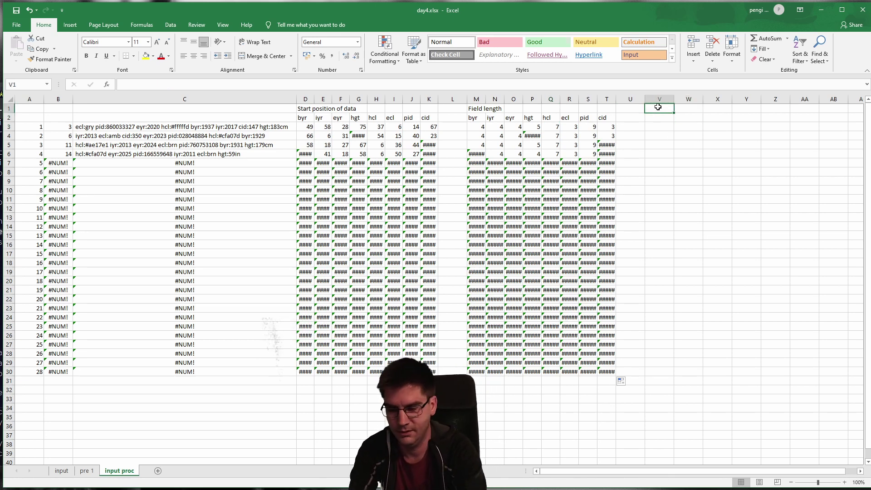
pyautogui.write('Data')
pyautogui.press('Return')
pyautogui.press('Return')
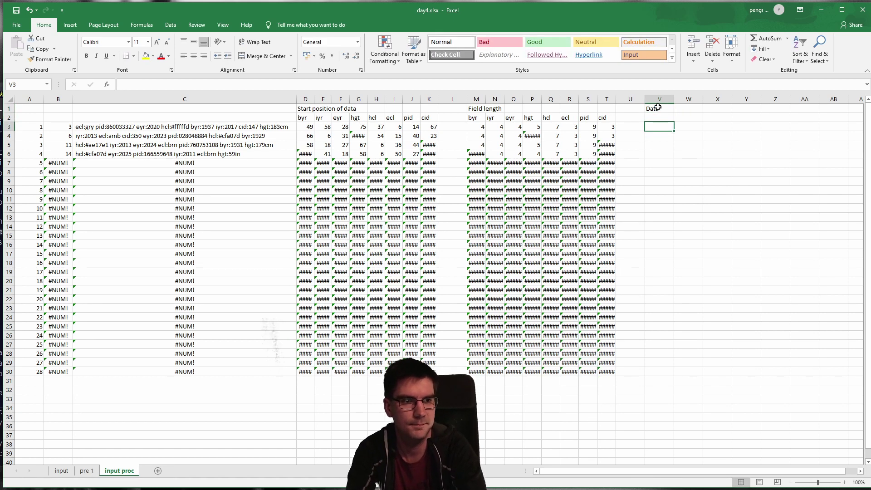
# Copy the field names byr through cid from M2:T2 into V2:AC2 under the Data heading.
pyautogui.moveTo(473, 118); pyautogui.dragTo(832, 117)
pyautogui.hotkey('ctrl', 'c')
pyautogui.hotkey('ctrl', 'v')
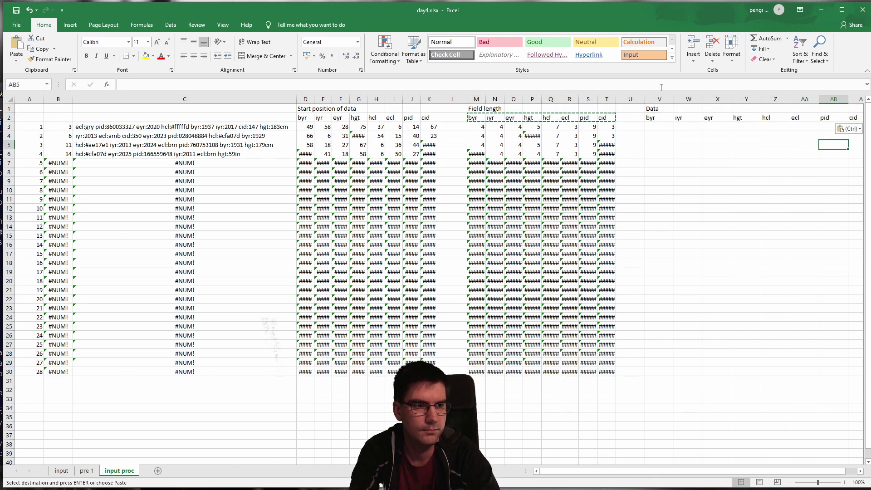
# Make columns V through AC of the Data block slightly narrower, all at the same width.
pyautogui.moveTo(659, 108); pyautogui.dragTo(676, 470)
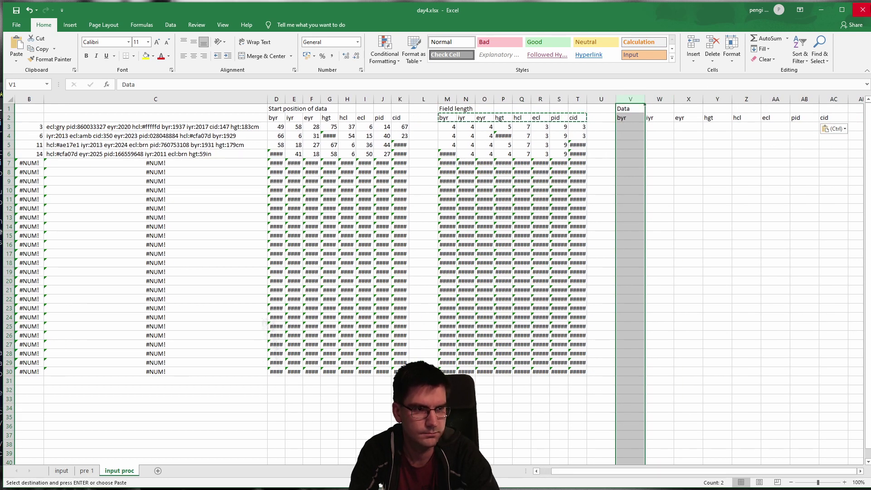
pyautogui.keyDown('shift'); pyautogui.click(834, 99); pyautogui.keyUp('shift')
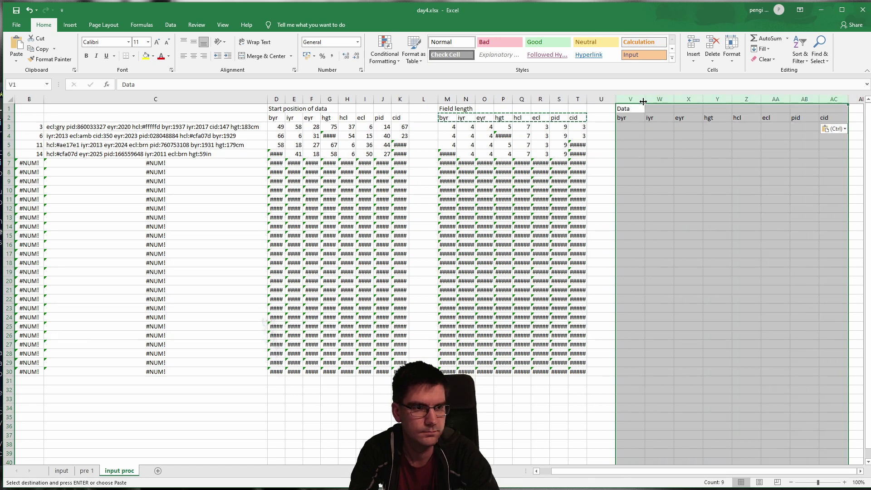
pyautogui.moveTo(645, 100)
pyautogui.mouseDown()
pyautogui.moveTo(629, 101)
pyautogui.moveTo(642, 100)
pyautogui.mouseUp()
# Enter the formula =MID($C1;D3;M3) in V3 to extract the byr value from its start position and field length.
pyautogui.click(623, 128)
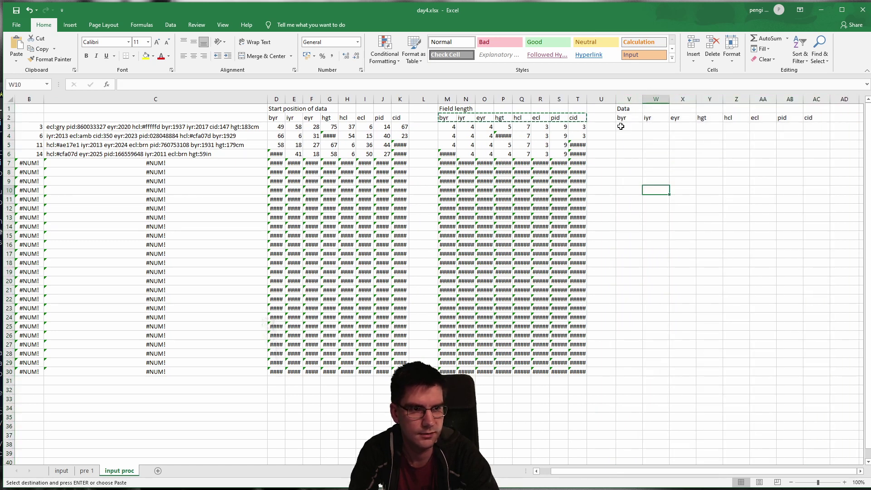
pyautogui.write('=')
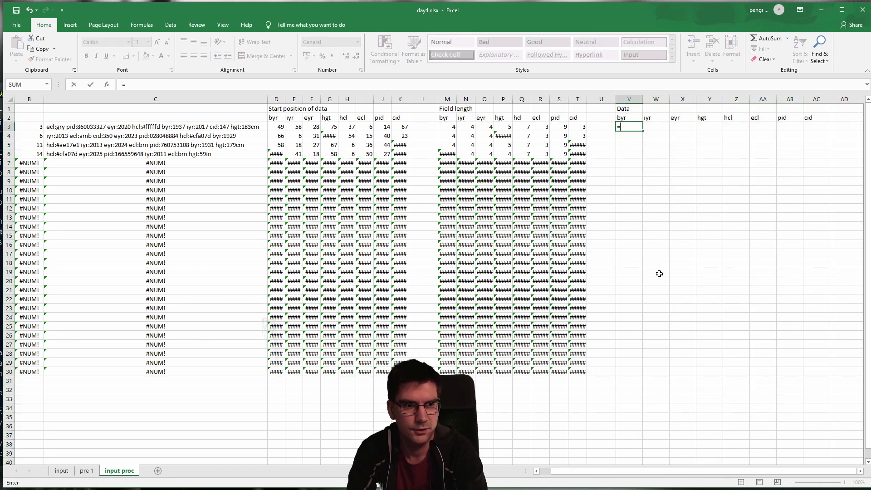
pyautogui.write('MID(')
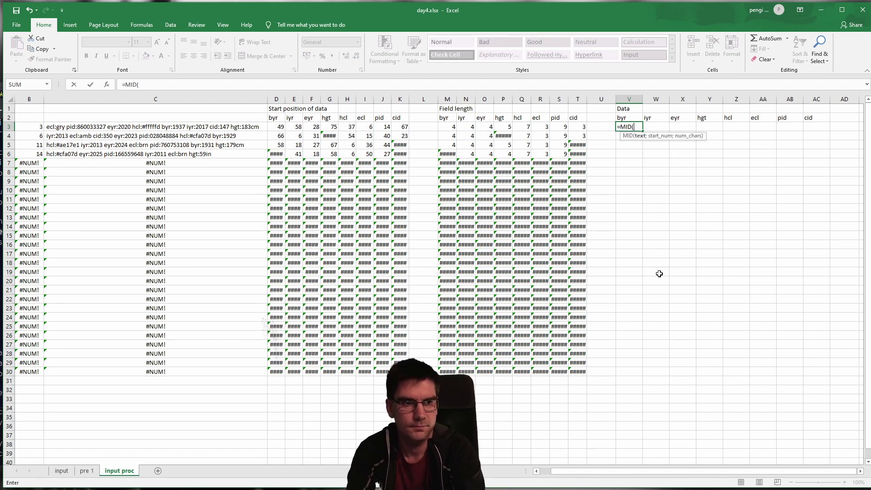
pyautogui.write('$C1')
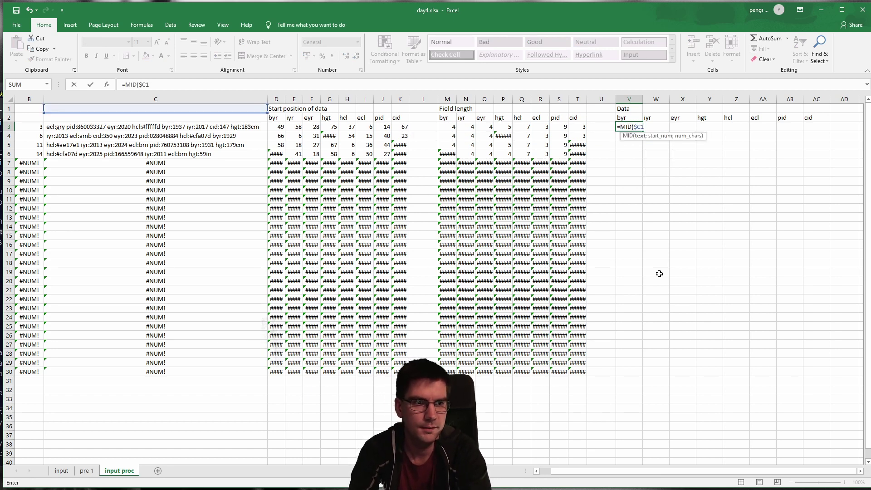
pyautogui.write(';')
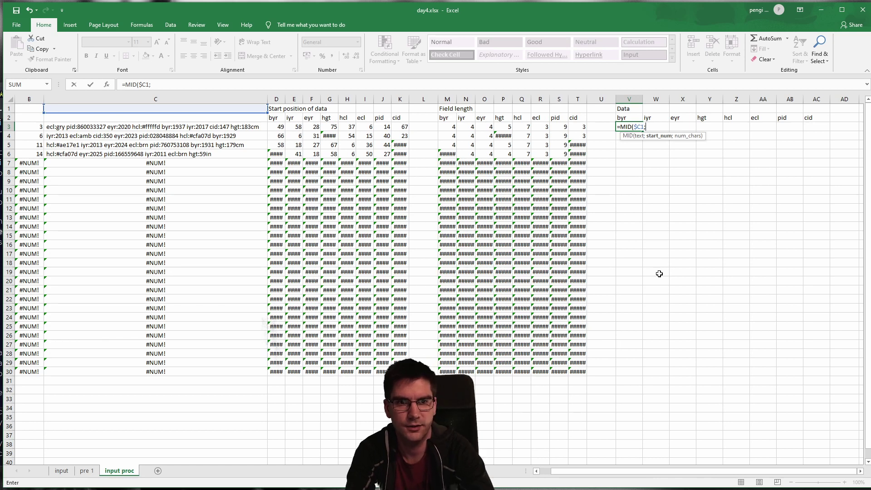
pyautogui.click(273, 126)
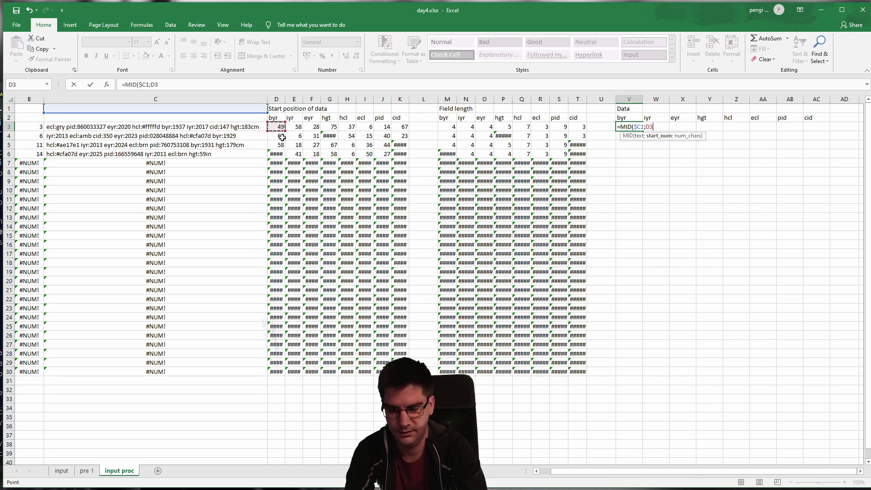
pyautogui.write(';')
pyautogui.click(450, 126)
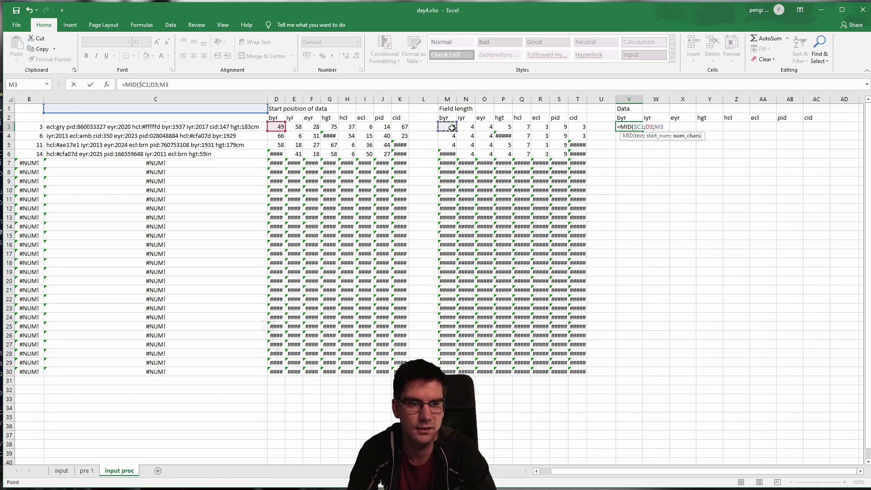
pyautogui.write(')')
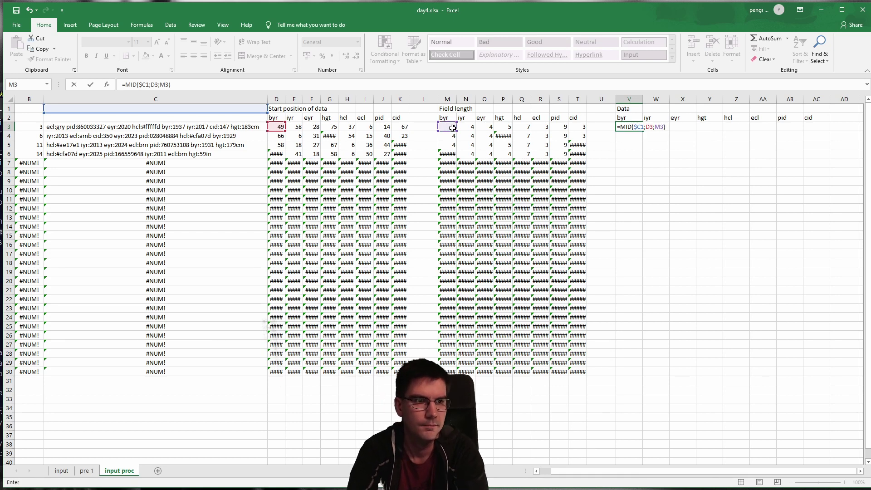
pyautogui.press('Return')
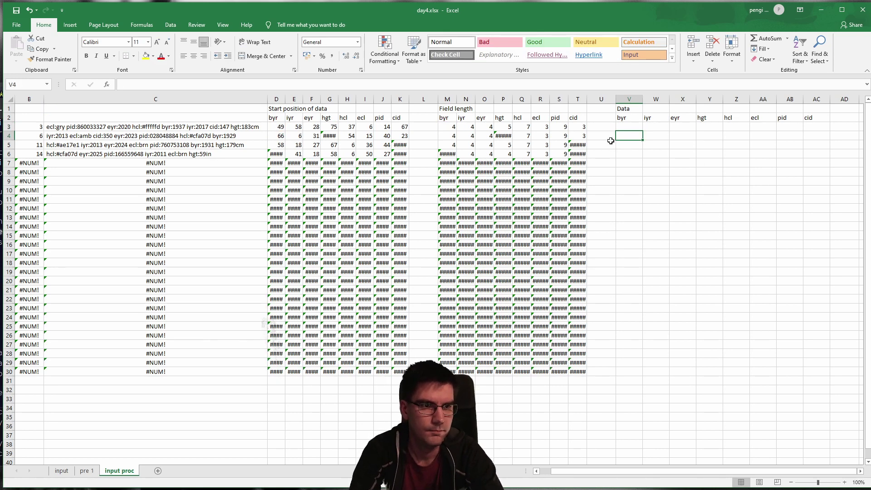
# Correct the text reference in the V3 formula to $C3, giving =MID($C3;D3;M3).
pyautogui.click(630, 125)
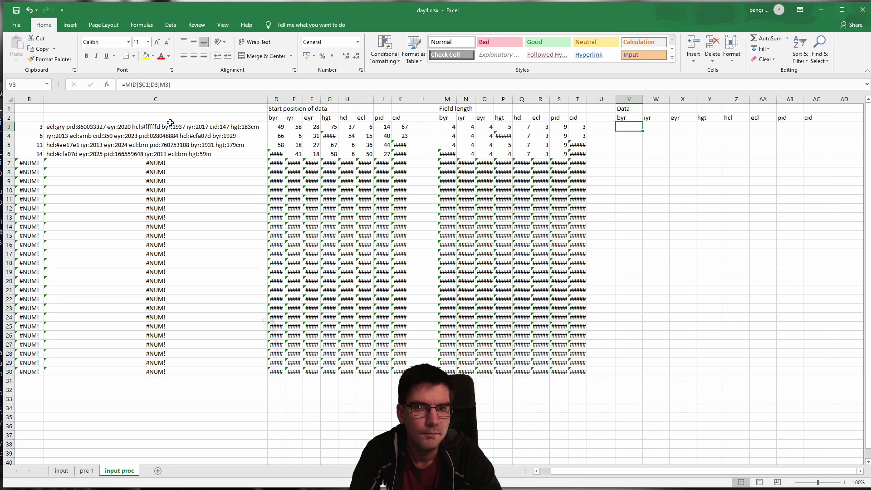
pyautogui.click(172, 84)
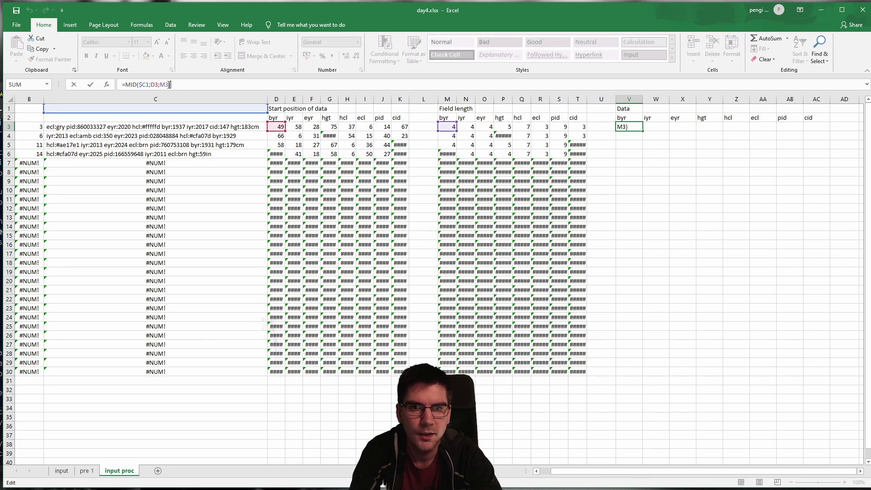
pyautogui.click(146, 84)
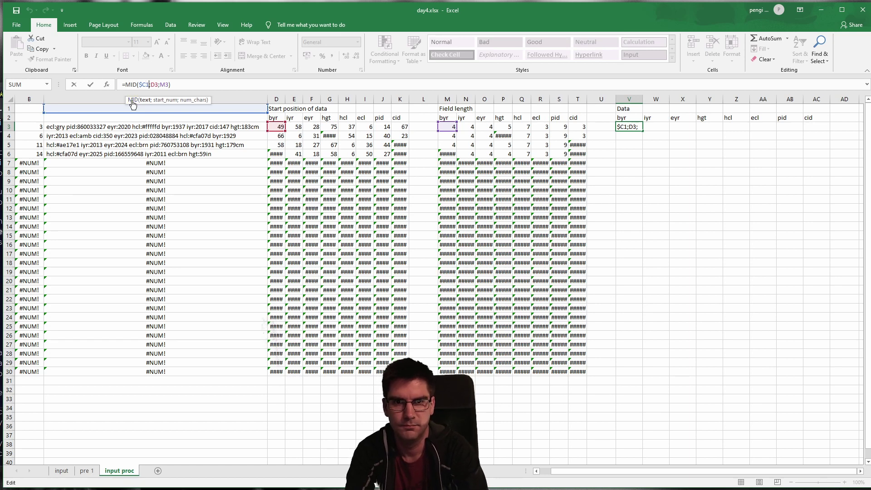
pyautogui.press('BackSpace')
pyautogui.write('3')
pyautogui.press('Return')
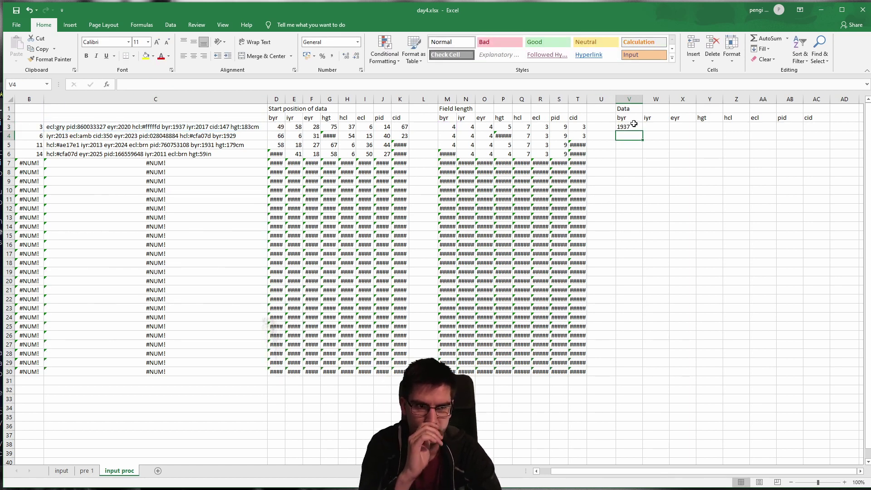
# Fill the V3 extraction formula across to column AC and down to row 30.
pyautogui.click(634, 125)
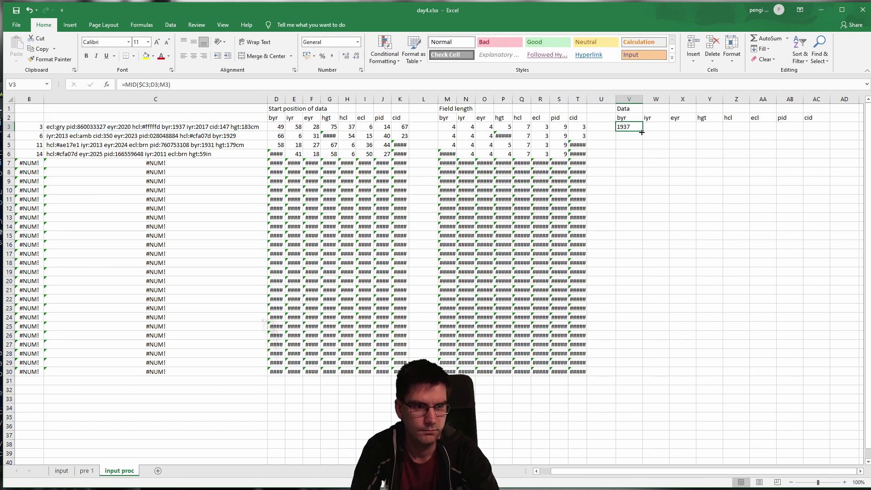
pyautogui.moveTo(641, 132)
pyautogui.mouseDown()
pyautogui.moveTo(828, 129)
pyautogui.moveTo(829, 188)
pyautogui.moveTo(828, 131)
pyautogui.moveTo(730, 150)
pyautogui.moveTo(828, 128)
pyautogui.moveTo(839, 379)
pyautogui.mouseUp()
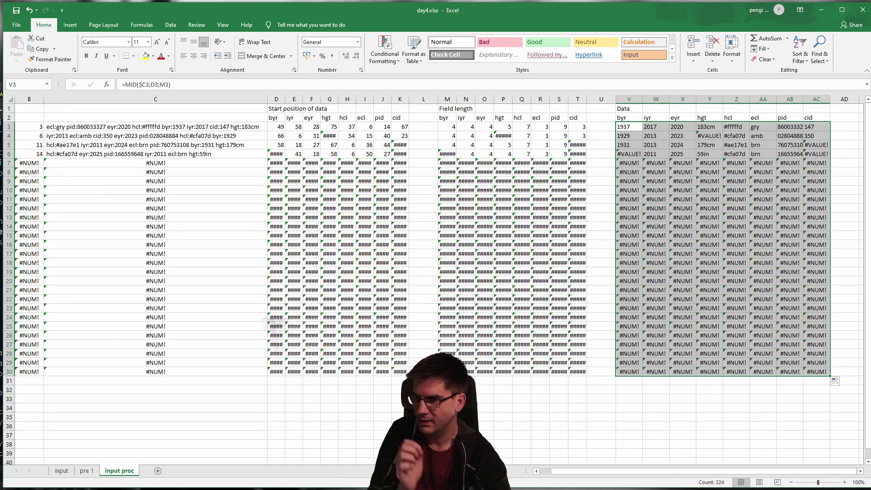
pyautogui.click(681, 226)
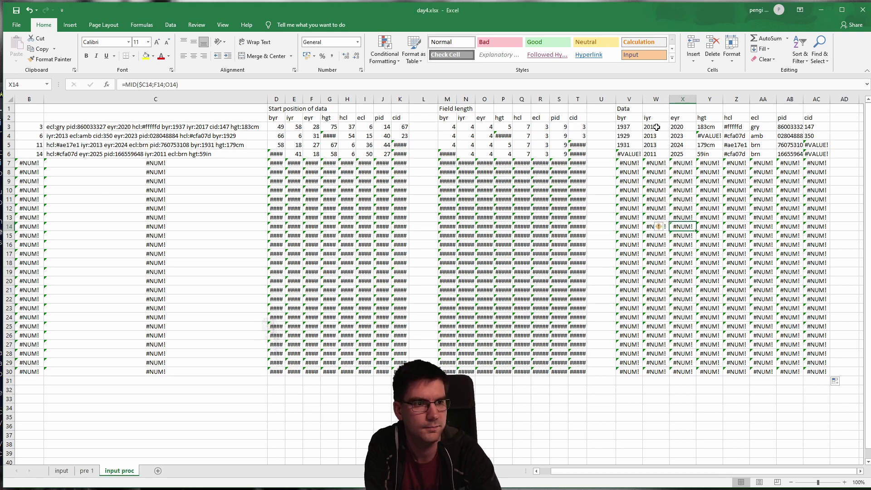
# Check the extracted Data values and the row 4 start position formulas behind the missing fields.
pyautogui.click(726, 189)
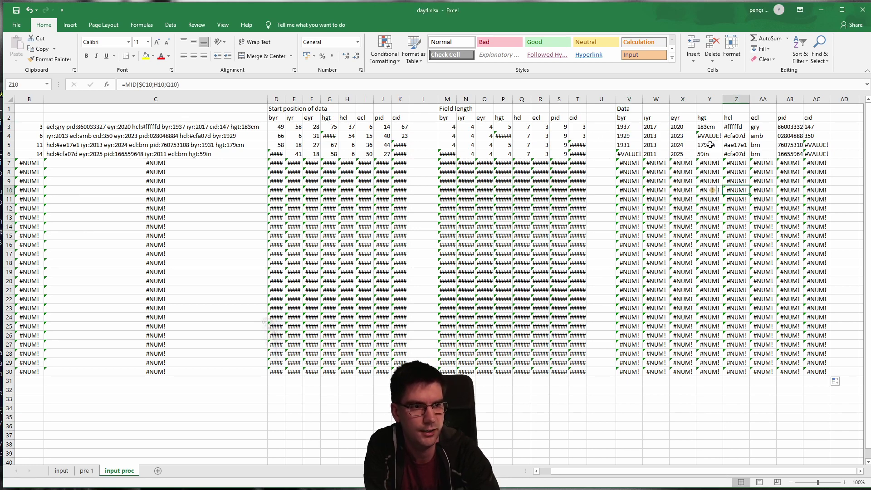
pyautogui.click(736, 180)
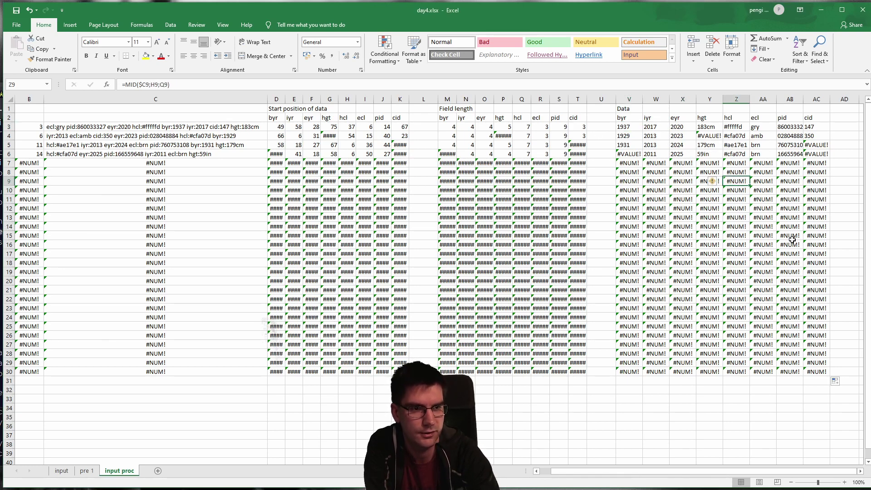
pyautogui.click(320, 134)
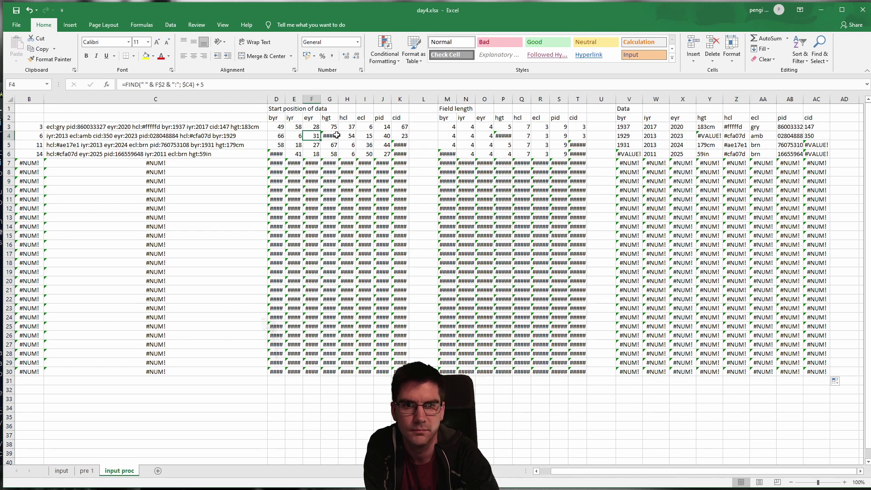
pyautogui.click(336, 134)
pyautogui.click(395, 199)
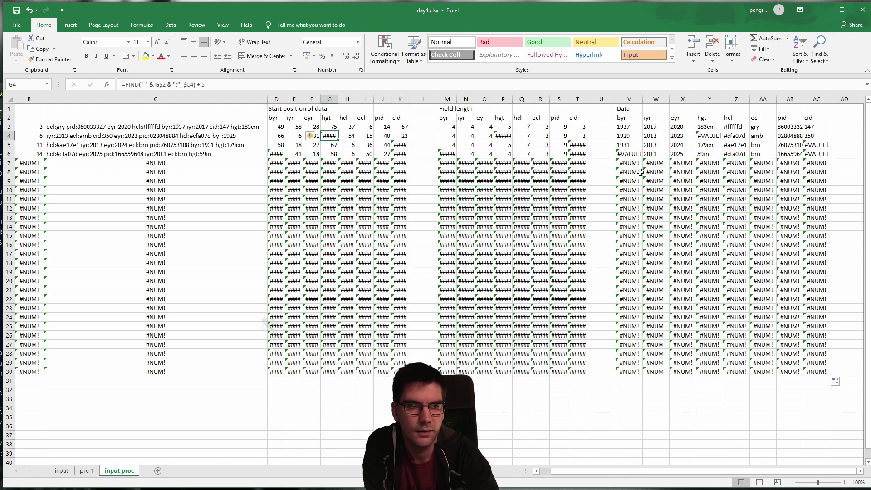
pyautogui.click(736, 154)
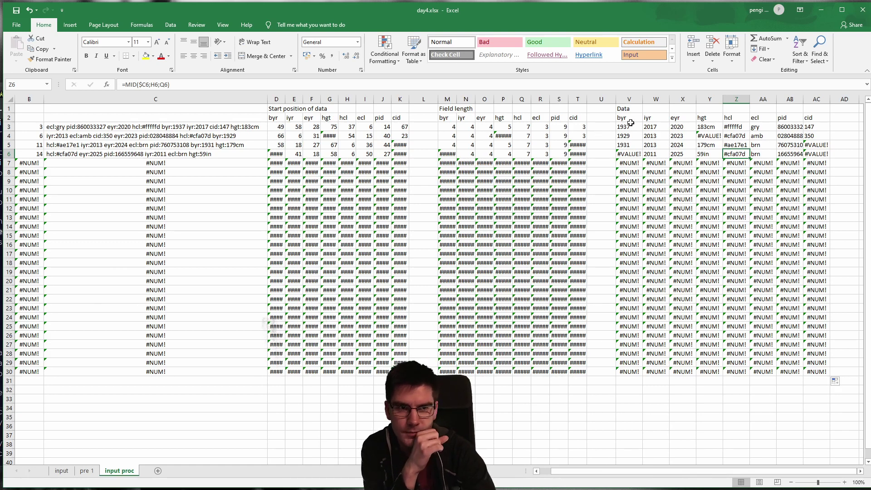
# Wrap the D3 start position formula in IFERROR with an empty-text fallback, giving =IFERROR(FIND(" " & D$2 & ":"; $C3) + 5;"").
pyautogui.click(274, 127)
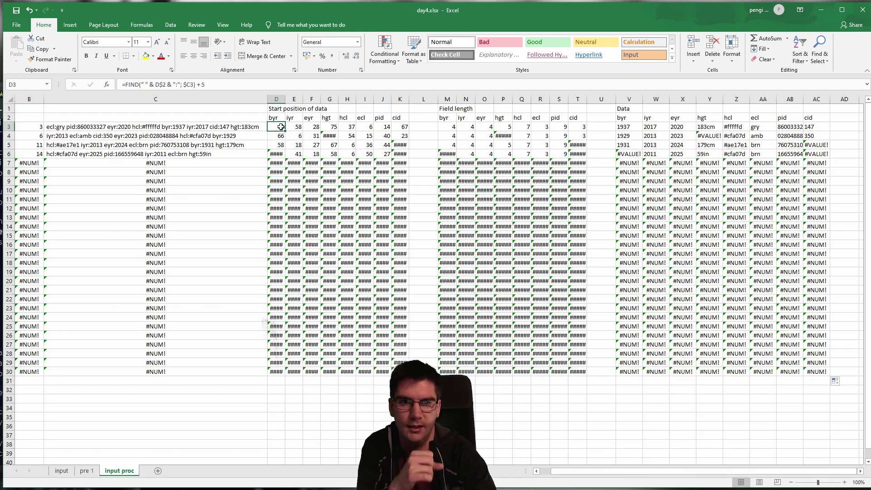
pyautogui.click(125, 85)
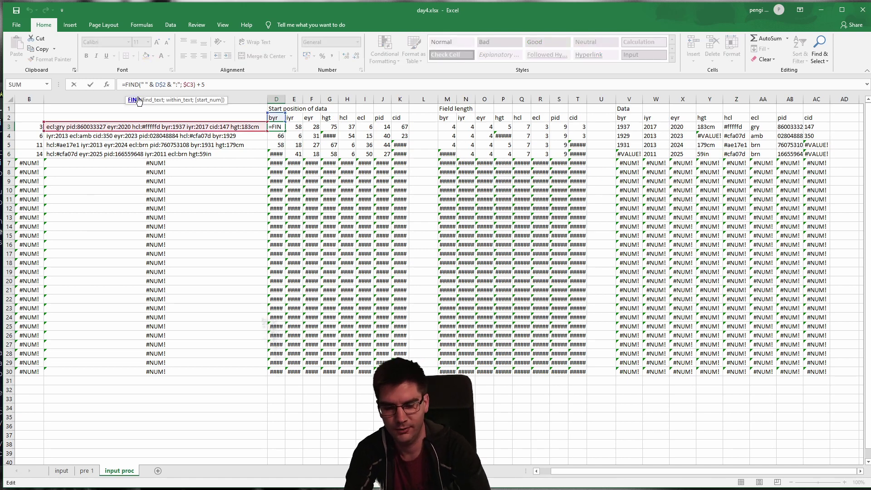
pyautogui.write('IFERROR(')
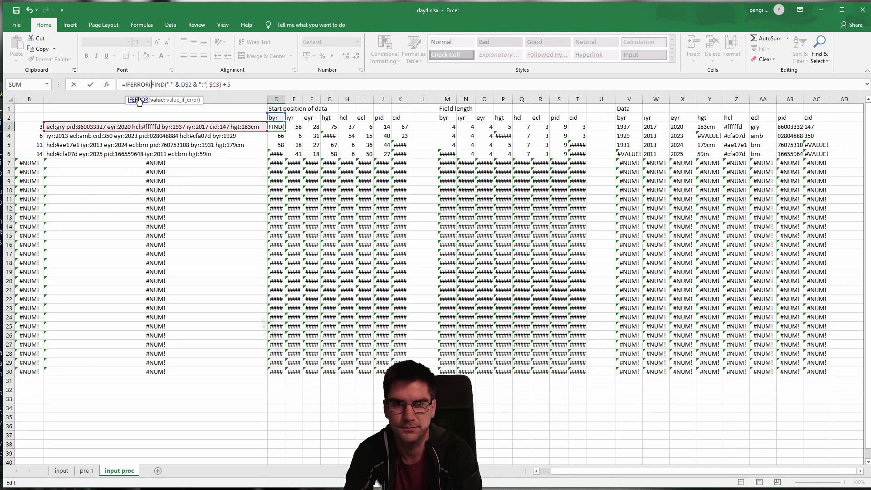
pyautogui.click(242, 82)
pyautogui.write(';')
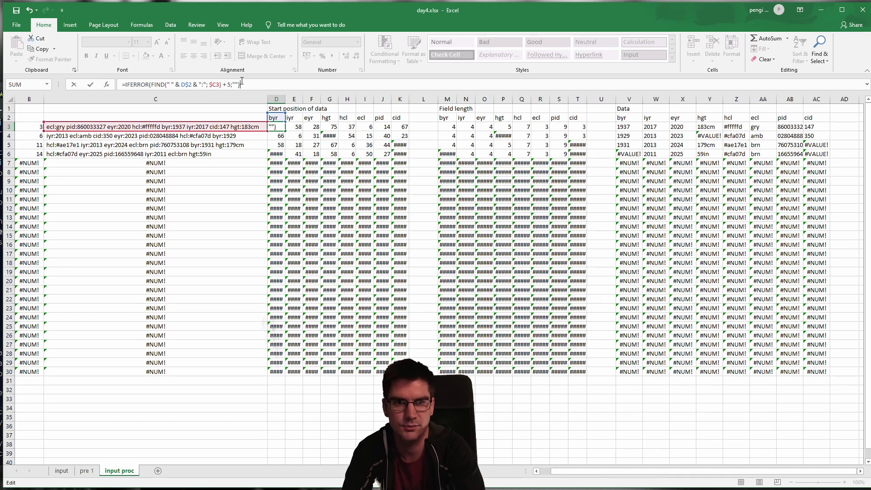
pyautogui.press('Return')
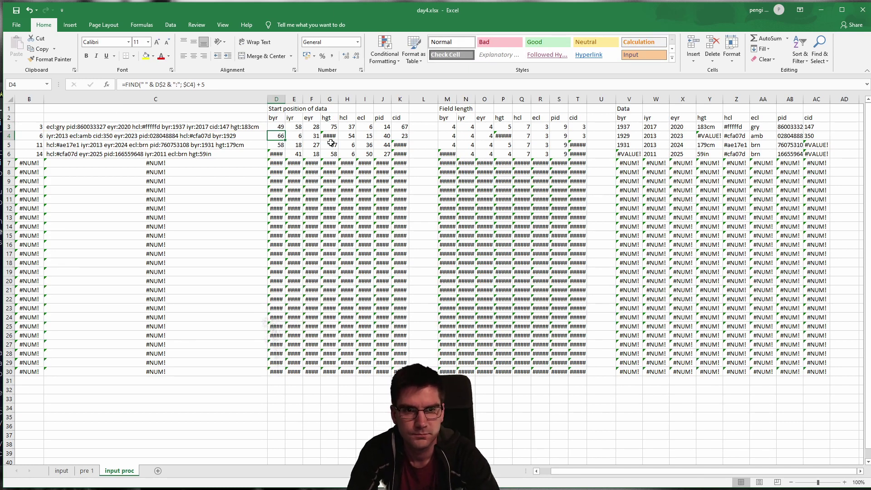
# Fill the D3 start position formula across to column K and down to row 30.
pyautogui.click(280, 128)
pyautogui.hotkey('ctrl', 'c')
pyautogui.hotkey('ctrl', 'shift', 'Right')
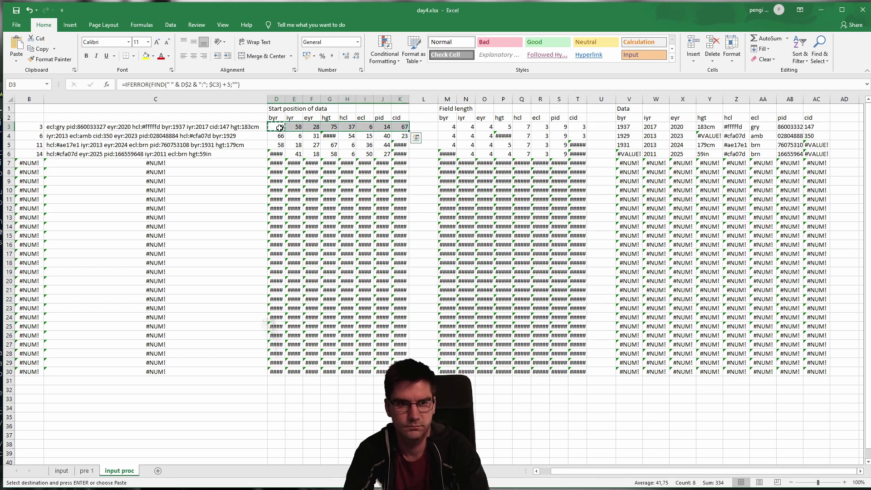
pyautogui.hotkey('ctrl', 'c')
pyautogui.hotkey('ctrl', 'shift', 'Down')
pyautogui.hotkey('ctrl', 'v')
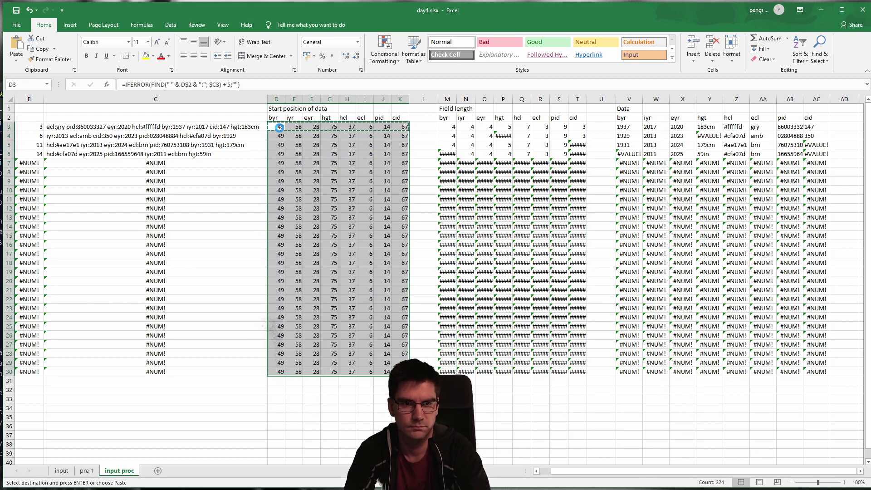
pyautogui.click(578, 218)
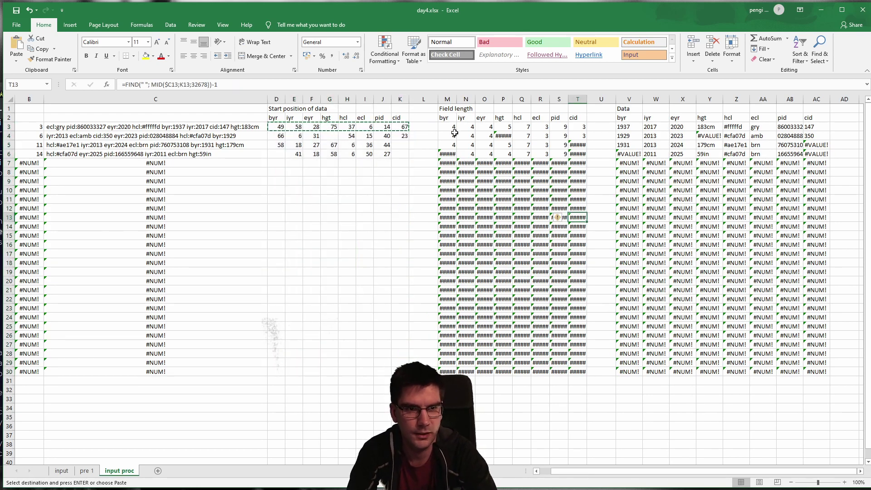
# Wrap the M3 field length formula in IFERROR with an empty-text fallback, giving =IFERROR(FIND(" "; MID($C3;D3;32678))-1;"").
pyautogui.click(450, 131)
pyautogui.click(126, 85)
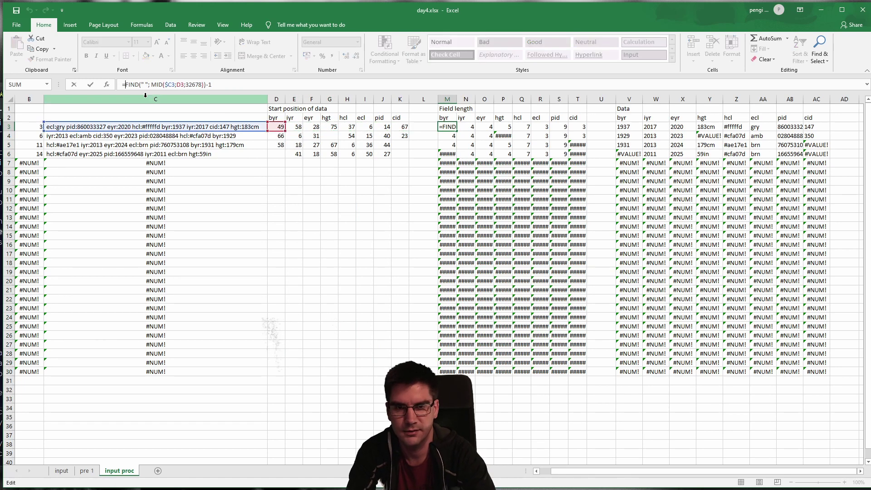
pyautogui.write('IFERROR(')
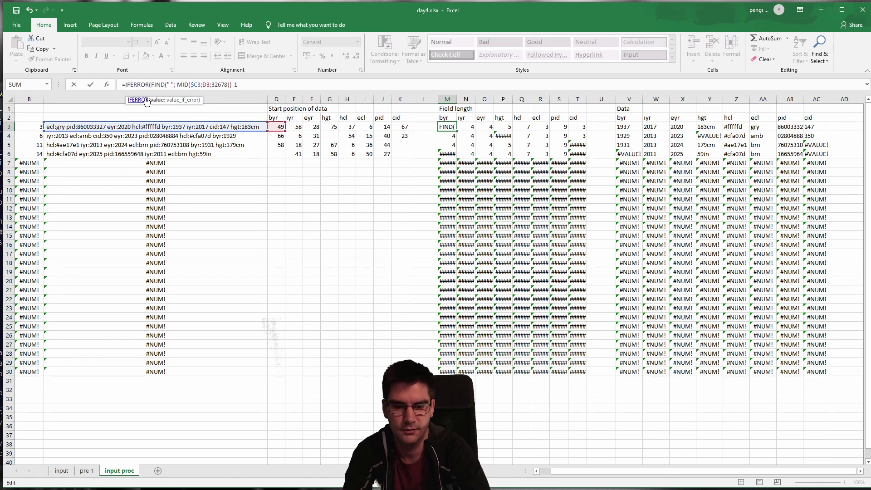
pyautogui.press('Right')
pyautogui.press('Right')
pyautogui.press('Right')
pyautogui.press('Right')
pyautogui.press('Right')
pyautogui.press('Right')
pyautogui.press('Right')
pyautogui.press('Right')
pyautogui.press('Right')
pyautogui.press('Right')
pyautogui.press('Right')
pyautogui.press('Right')
pyautogui.press('Right')
pyautogui.press('Right')
pyautogui.press('Right')
pyautogui.press('Right')
pyautogui.press('Right')
pyautogui.press('Right')
pyautogui.press('Right')
pyautogui.press('Right')
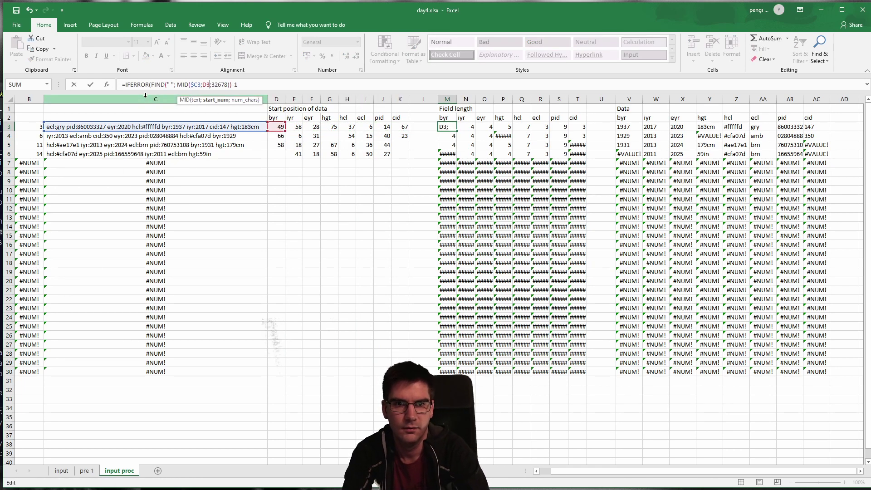
pyautogui.write(';')
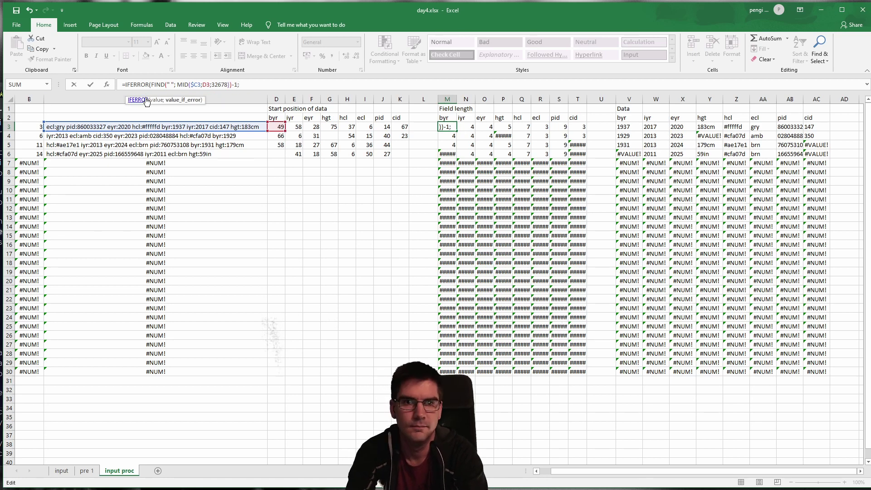
pyautogui.write('"")')
pyautogui.press('Return')
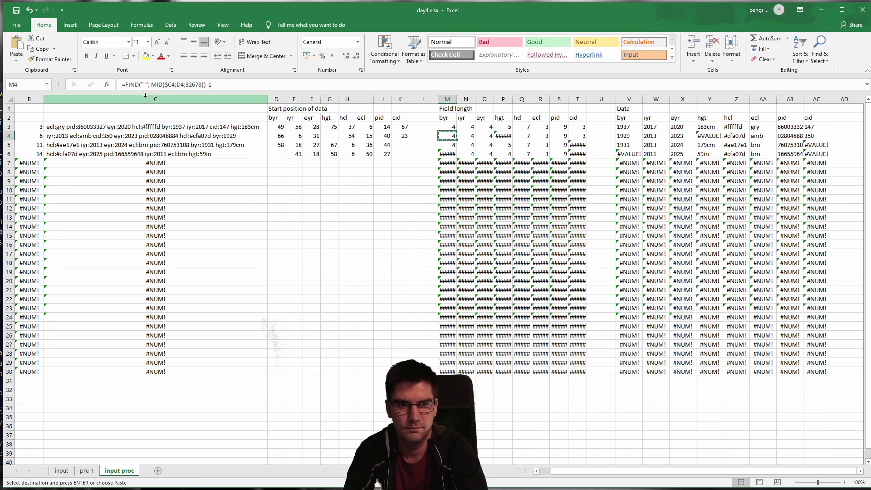
# Fill the M3 field length formula across to column T and down to row 30.
pyautogui.press('Up')
pyautogui.hotkey('ctrl', 'c')
pyautogui.hotkey('ctrl', 'shift', 'Right')
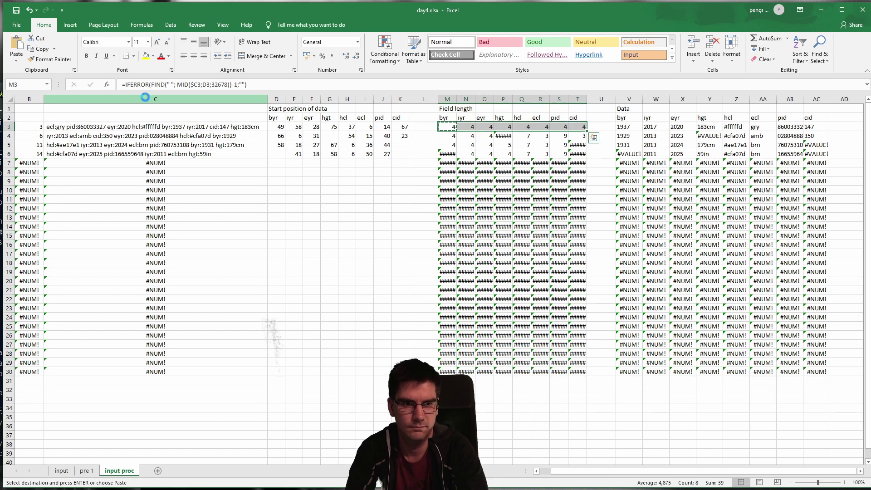
pyautogui.hotkey('ctrl', 'shift', 'Down')
pyautogui.hotkey('ctrl', 'v')
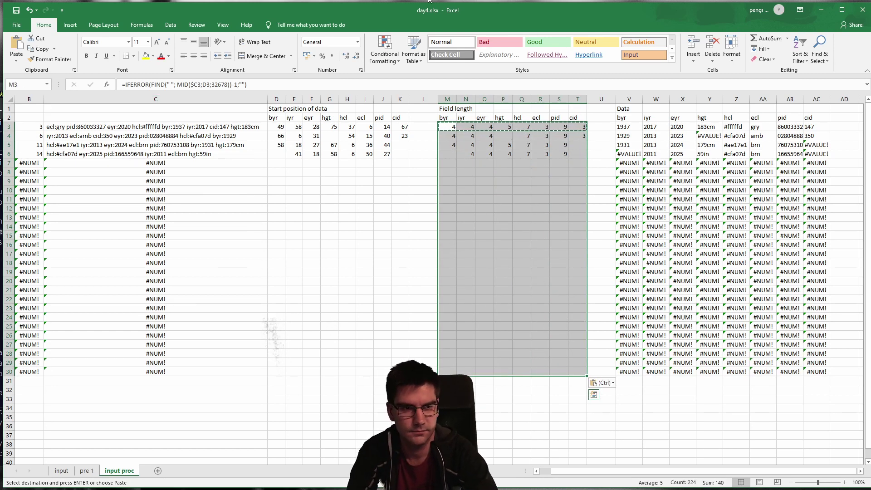
pyautogui.click(703, 286)
pyautogui.press('Escape')
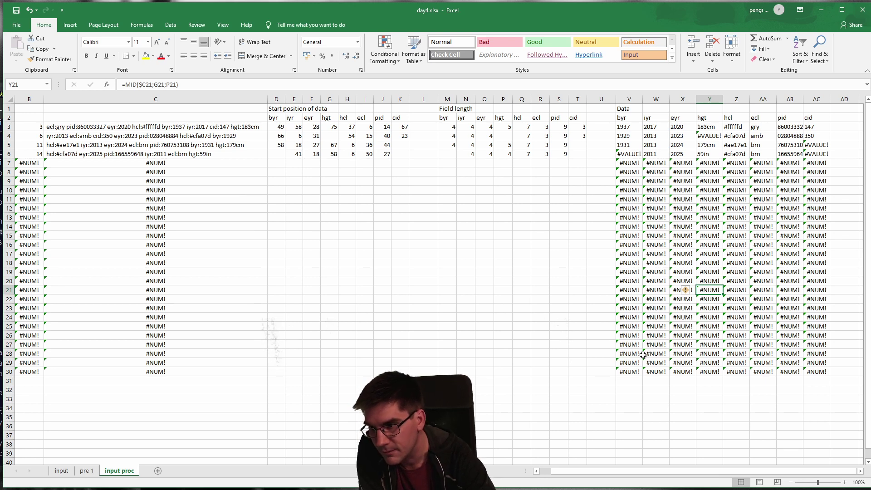
pyautogui.moveTo(577, 144); pyautogui.dragTo(577, 152)
pyautogui.click(576, 151)
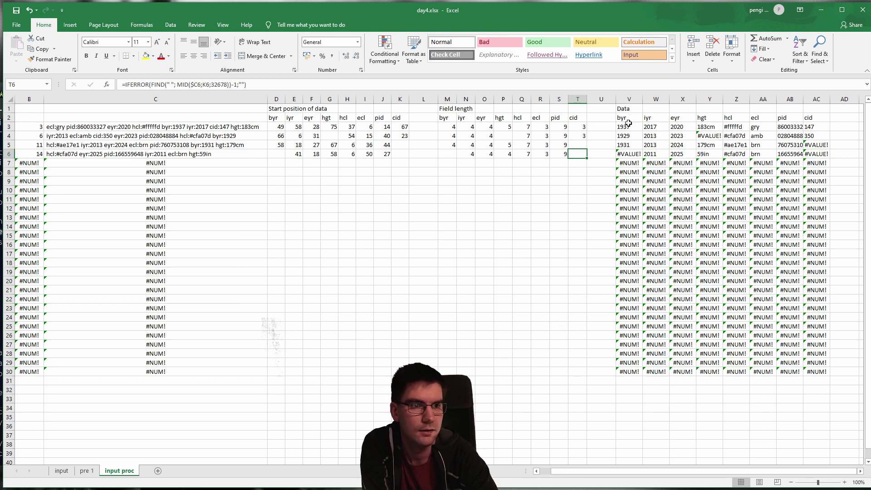
# Wrap the V3 extraction formula in IFERROR with an empty-text fallback, giving =IFERROR(MID($C3;D3;M3);"").
pyautogui.click(628, 126)
pyautogui.click(125, 83)
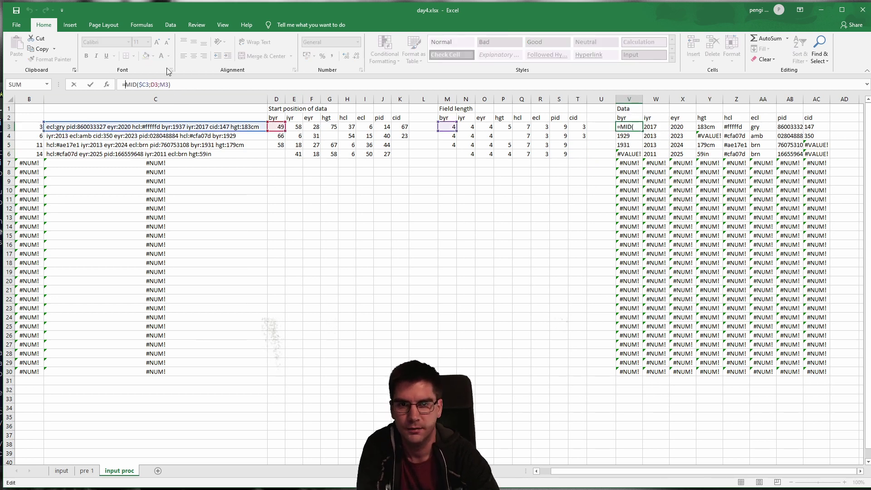
pyautogui.write('IFERROR(')
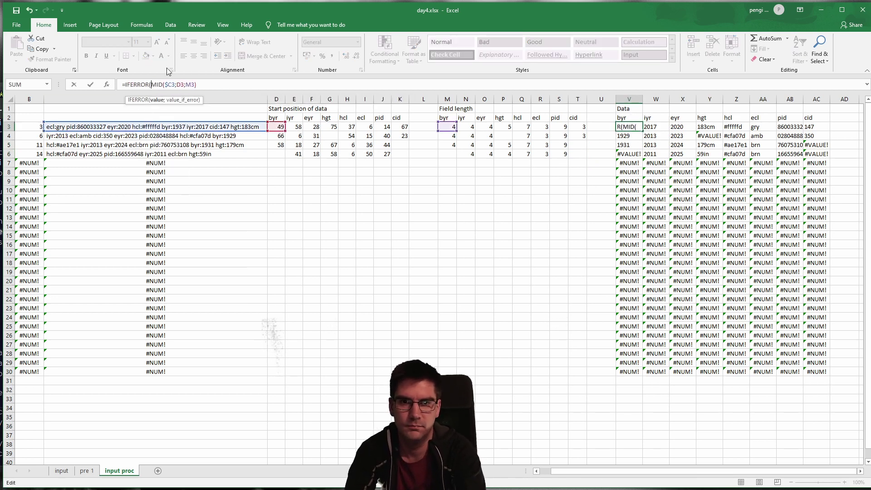
pyautogui.press('Right')
pyautogui.press('Right')
pyautogui.press('Right')
pyautogui.press('Right')
pyautogui.press('Right')
pyautogui.press('Right')
pyautogui.press('Right')
pyautogui.press('Right')
pyautogui.press('Right')
pyautogui.press('Right')
pyautogui.press('Right')
pyautogui.press('Right')
pyautogui.press('Right')
pyautogui.press('Right')
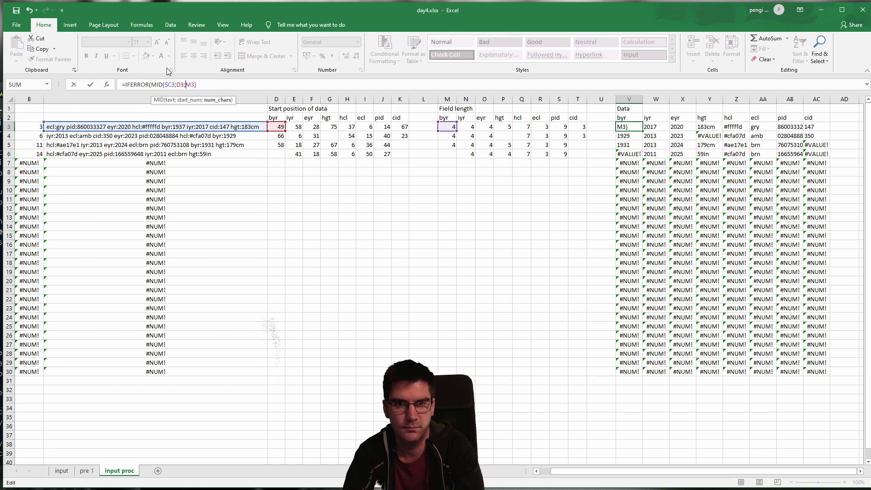
pyautogui.write(';"")')
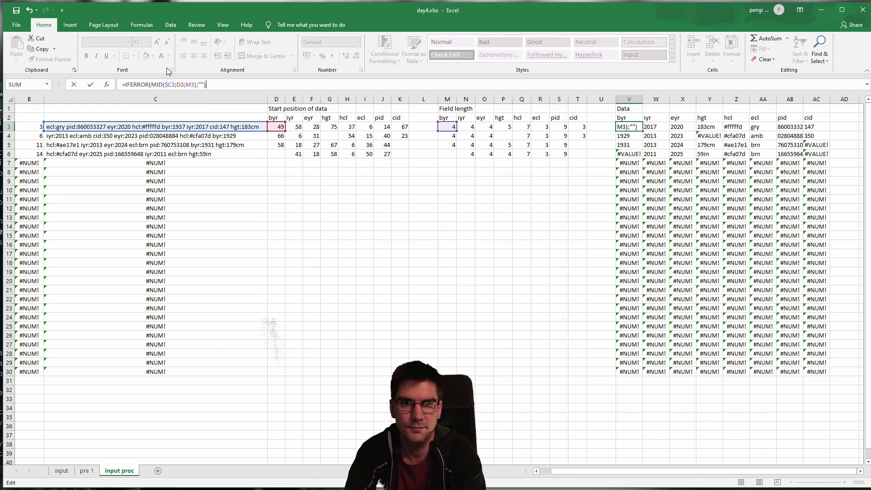
pyautogui.hotkey('ctrl', 'Return')
# Fill the V3 extraction formula across to column AC and down to row 30.
pyautogui.hotkey('ctrl', 'c')
pyautogui.hotkey('ctrl', 'shift', 'Right')
pyautogui.hotkey('ctrl', 'v')
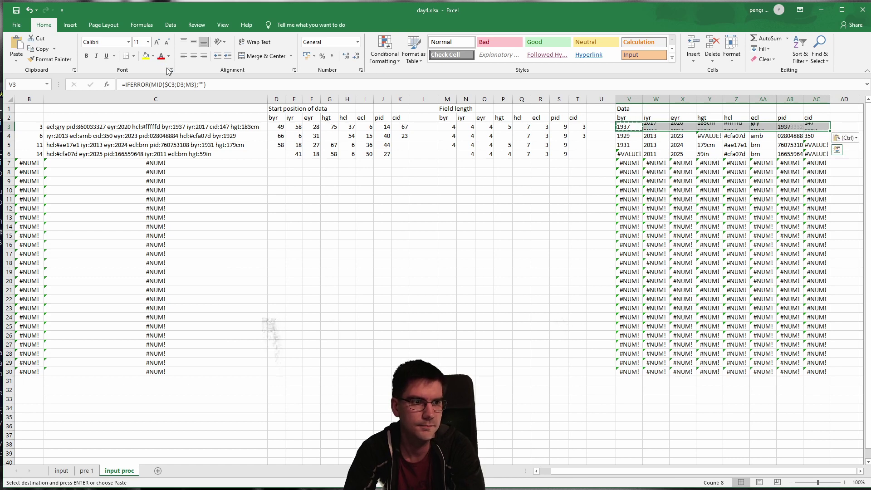
pyautogui.hotkey('ctrl', 'c')
pyautogui.hotkey('ctrl', 'shift', 'Down')
pyautogui.hotkey('ctrl', 'v')
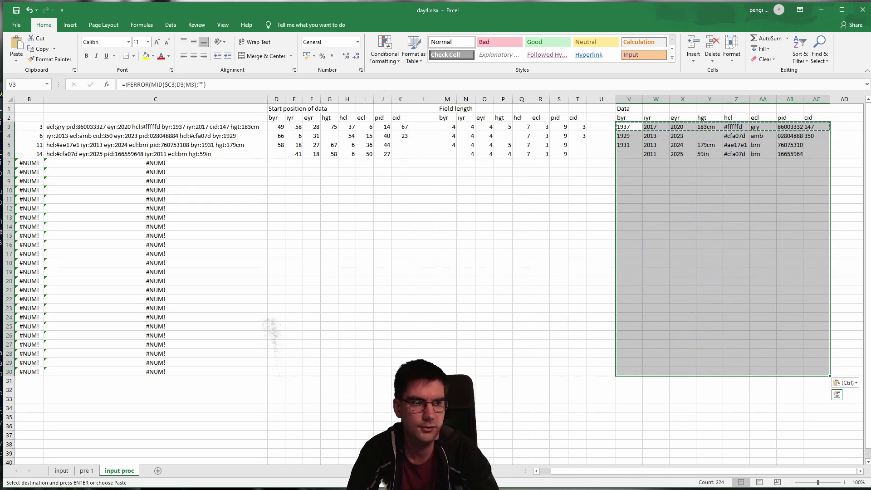
pyautogui.click(601, 208)
# Start a new conditional formatting rule for the whole hcl data column Z.
pyautogui.moveTo(725, 125); pyautogui.dragTo(732, 380)
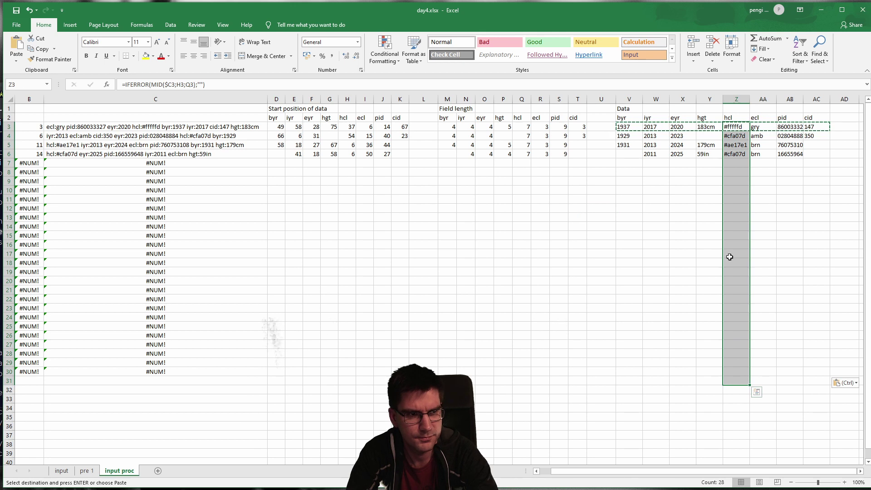
pyautogui.click(736, 99)
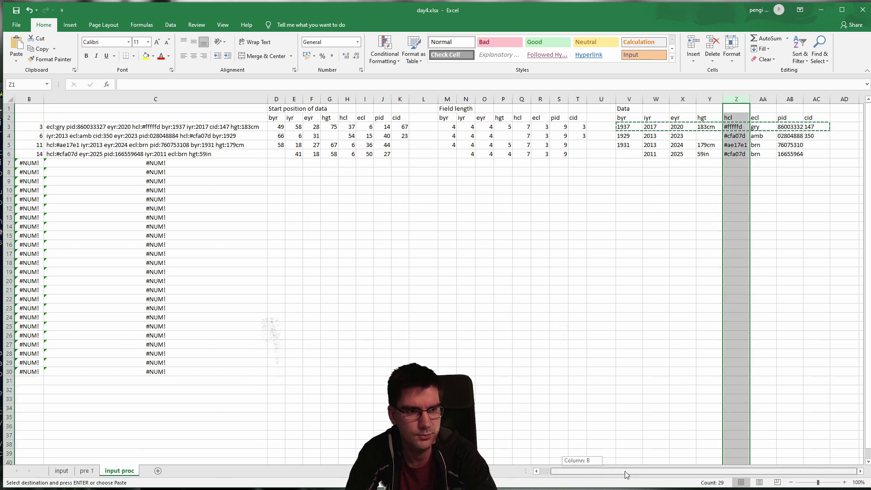
pyautogui.click(384, 52)
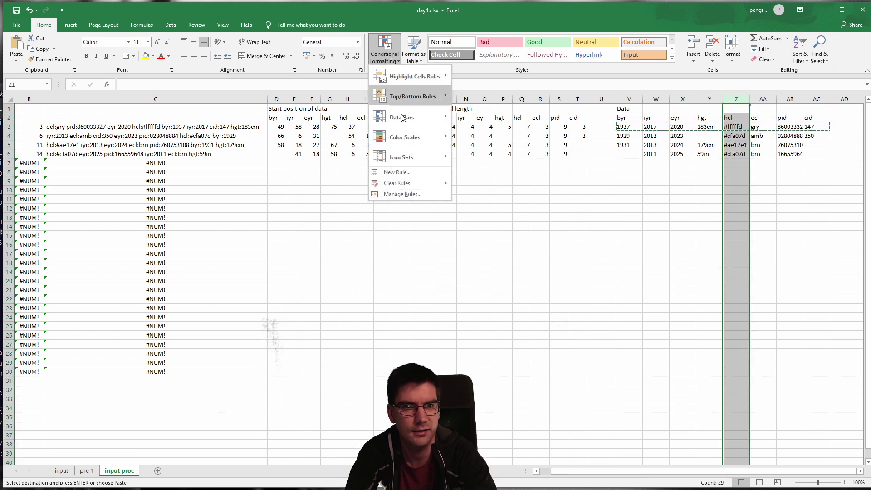
pyautogui.click(426, 173)
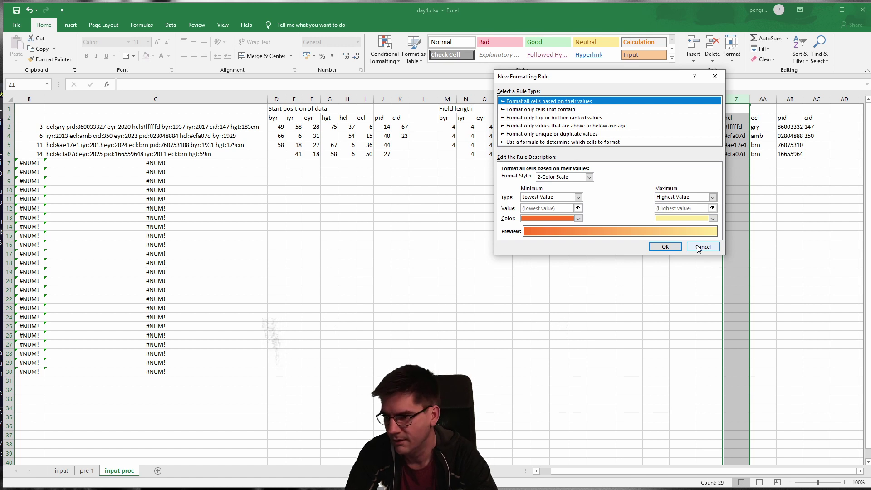
pyautogui.click(589, 177)
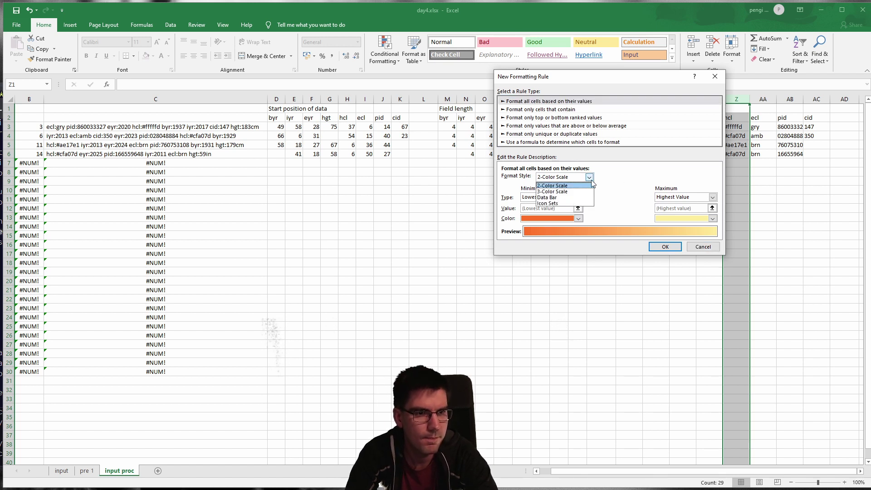
pyautogui.click(589, 196)
pyautogui.click(589, 177)
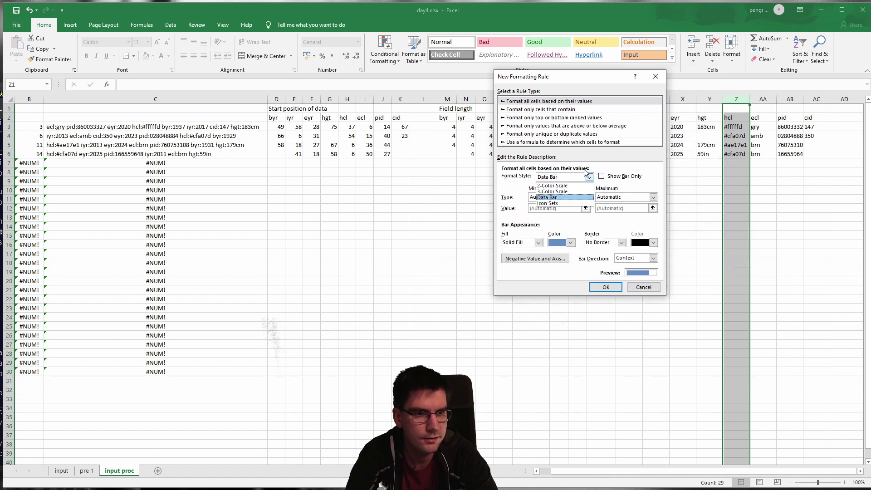
pyautogui.click(585, 183)
pyautogui.click(553, 110)
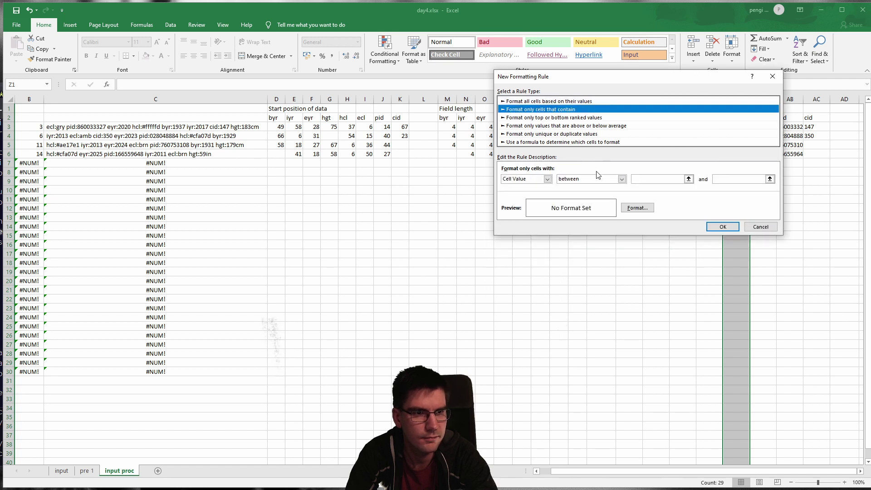
pyautogui.click(548, 179)
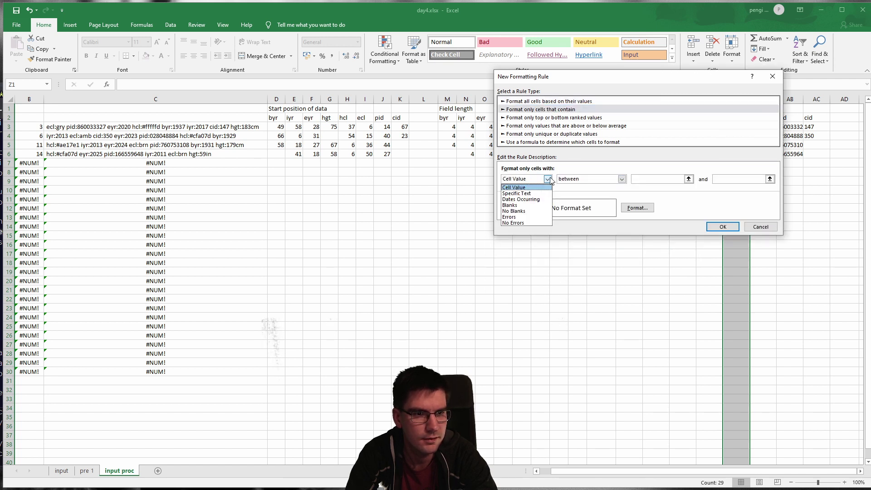
pyautogui.click(549, 179)
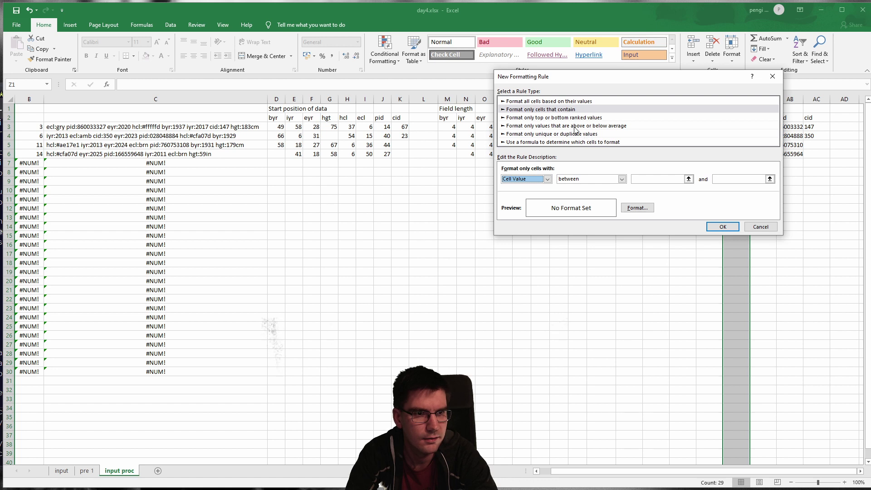
pyautogui.click(577, 143)
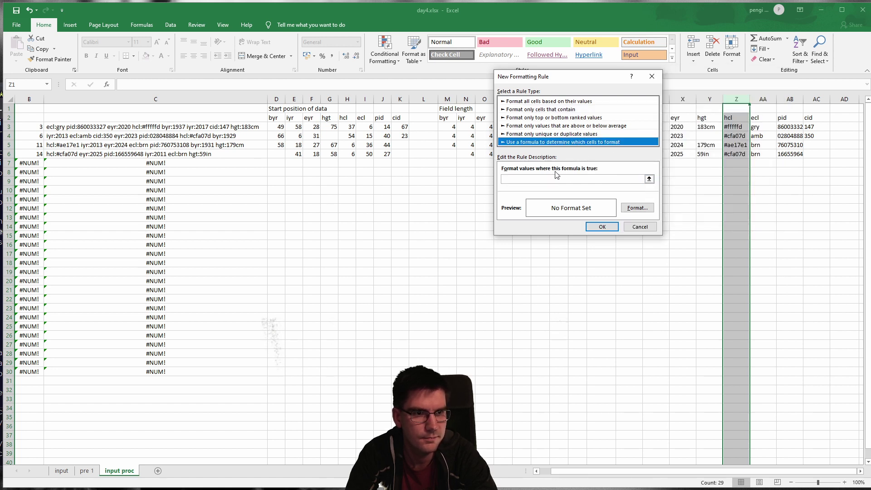
pyautogui.click(572, 179)
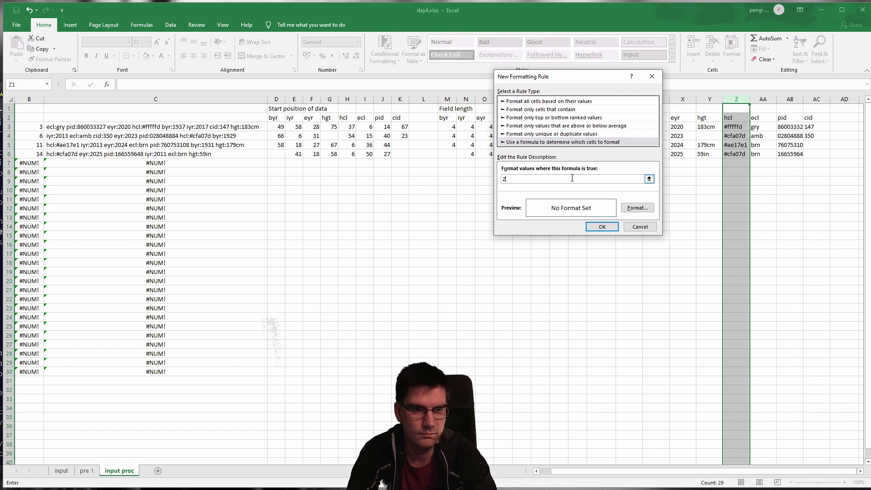
pyautogui.press('Tab')
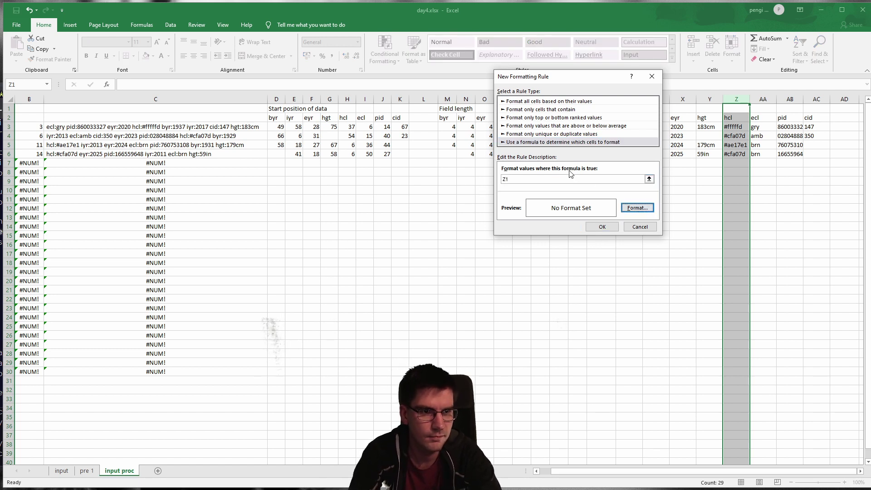
pyautogui.click(639, 226)
pyautogui.click(731, 198)
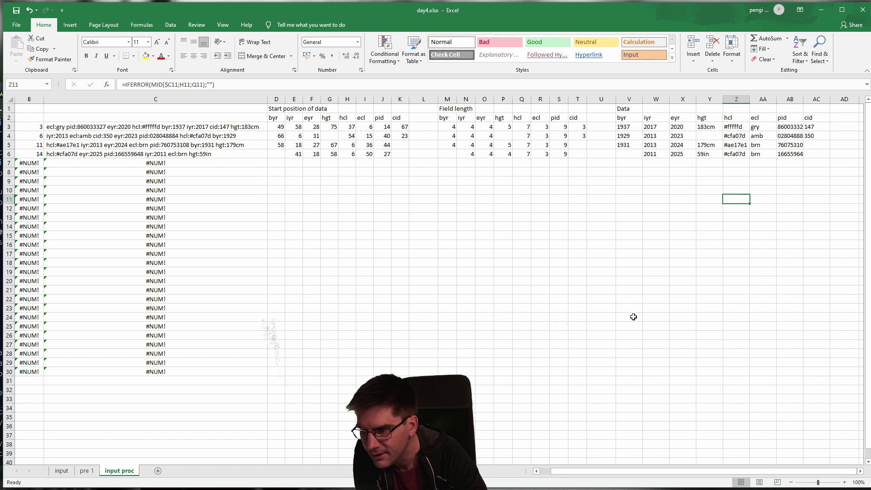
# Examine the number format categories and the fill, border, font and alignment settings available for the hcl data column Z.
pyautogui.rightClick(732, 99)
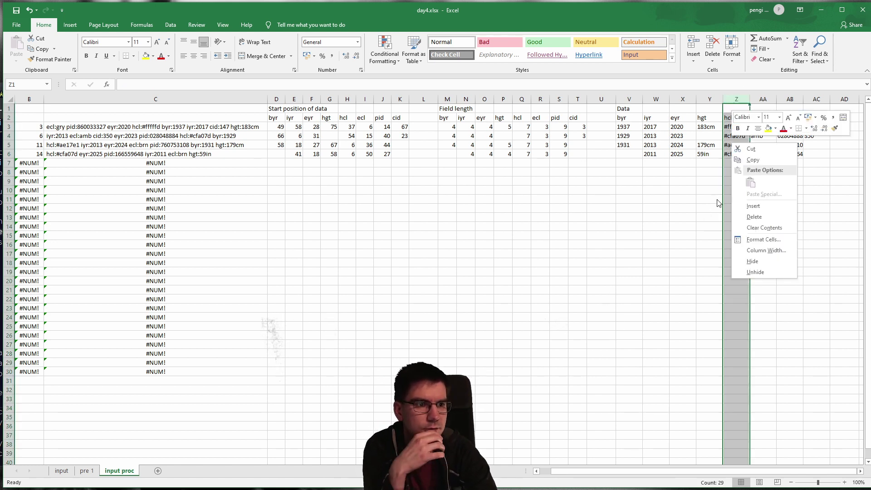
pyautogui.click(787, 245)
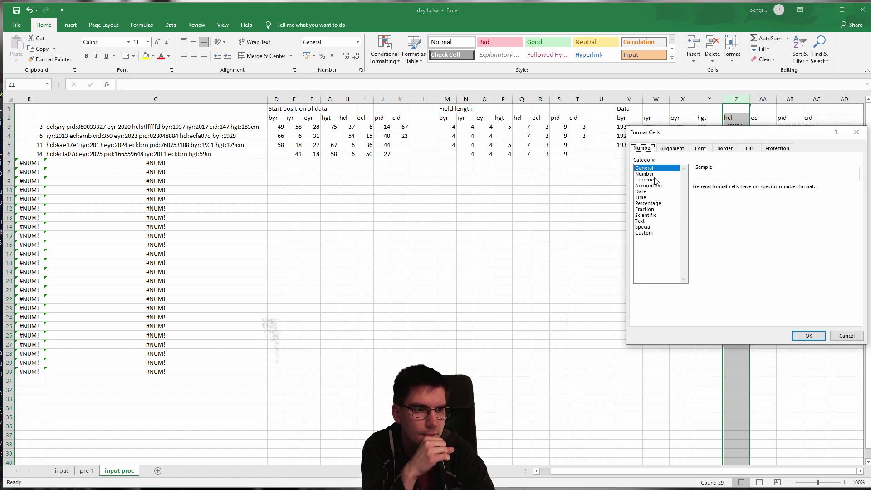
pyautogui.click(660, 226)
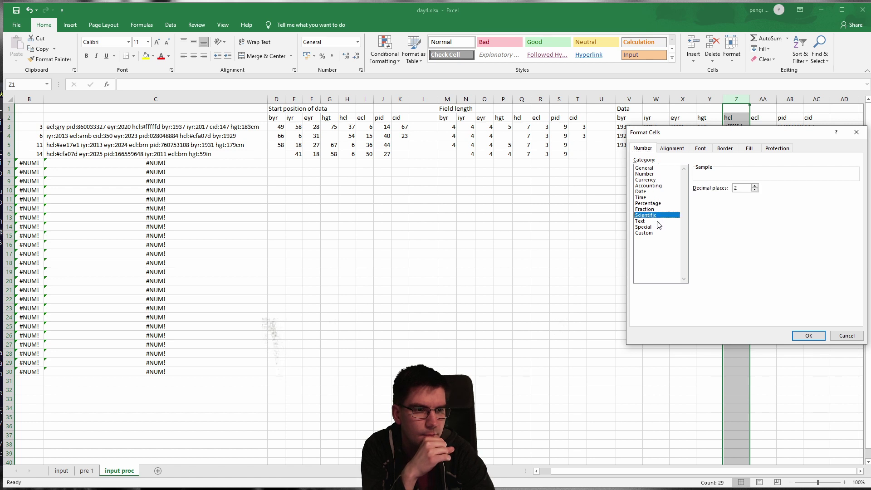
pyautogui.moveTo(712, 136); pyautogui.dragTo(248, 122)
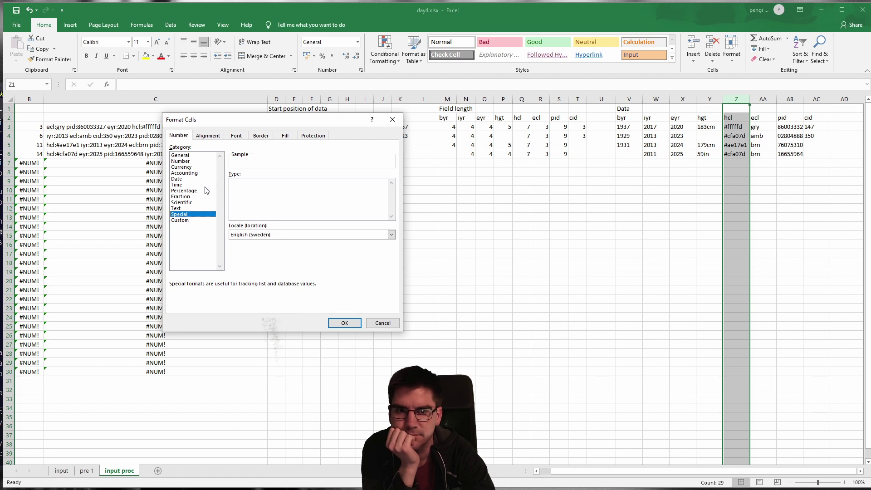
pyautogui.click(271, 234)
pyautogui.click(269, 194)
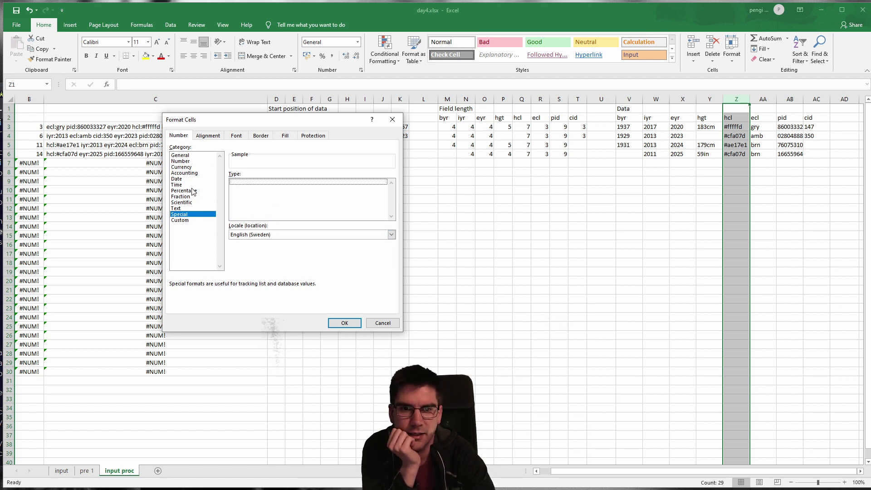
pyautogui.click(192, 208)
pyautogui.click(189, 202)
pyautogui.click(188, 191)
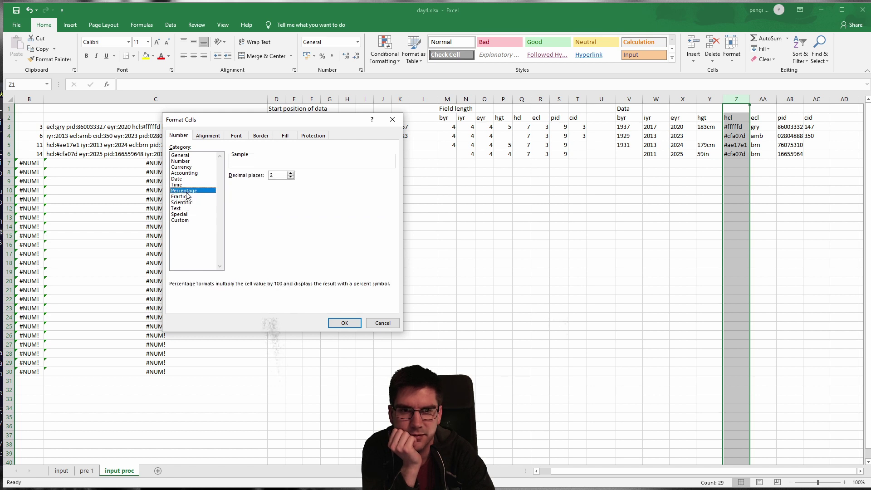
pyautogui.click(191, 214)
pyautogui.click(190, 220)
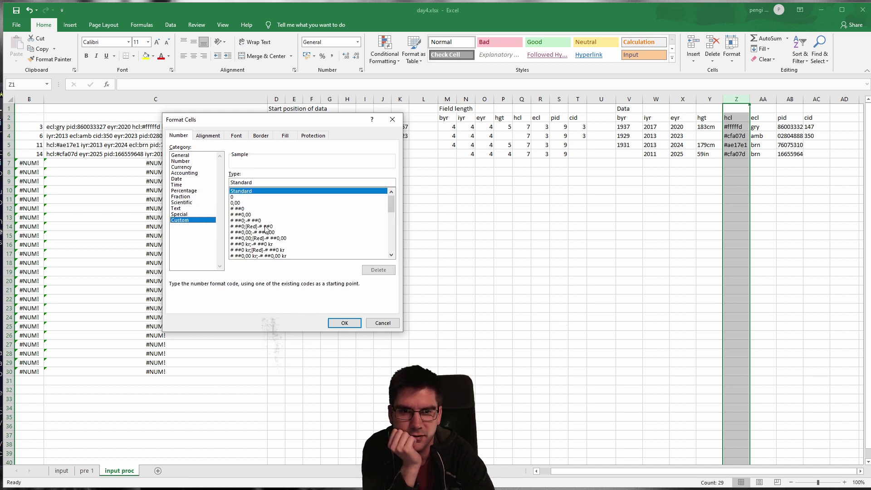
pyautogui.click(198, 155)
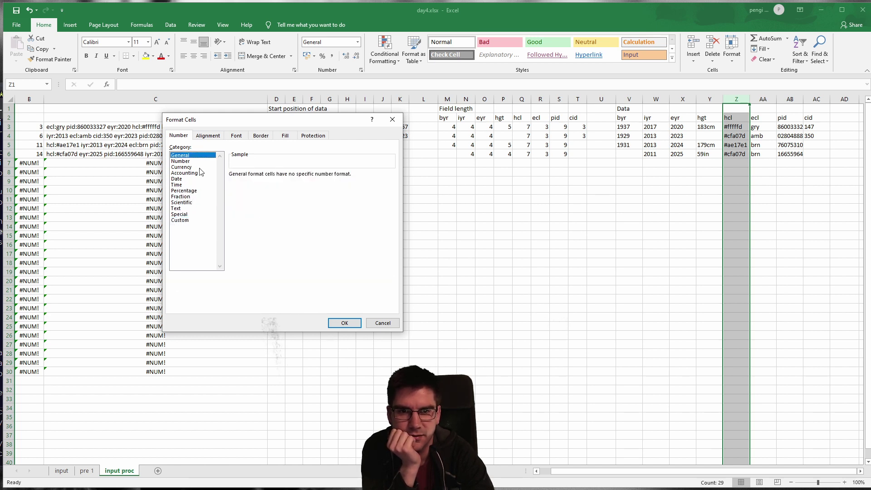
pyautogui.click(312, 135)
pyautogui.click(282, 136)
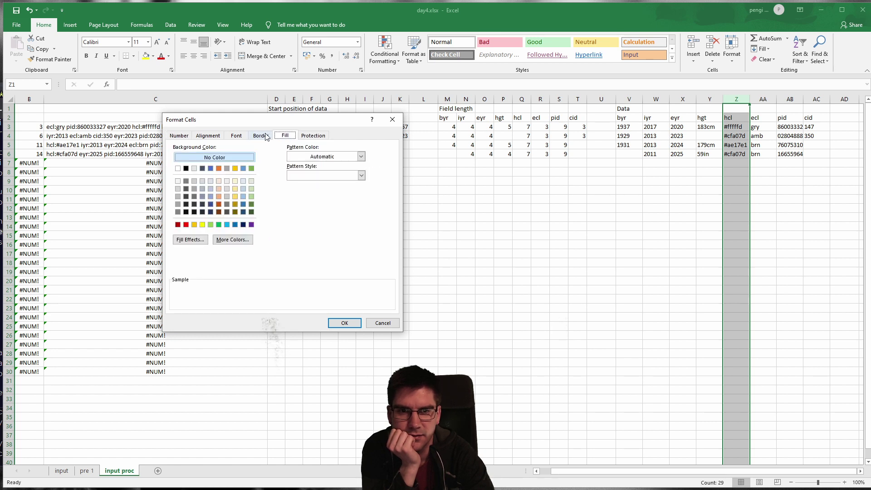
pyautogui.click(267, 137)
pyautogui.click(233, 136)
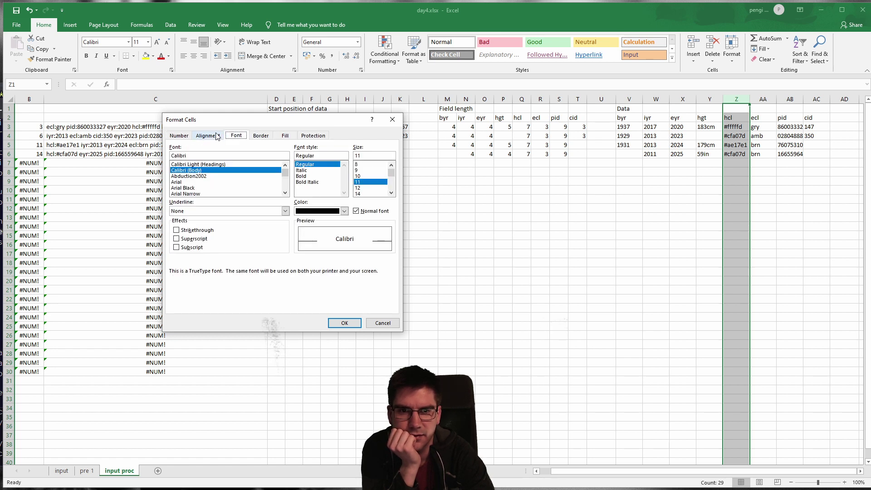
pyautogui.click(214, 136)
pyautogui.click(178, 137)
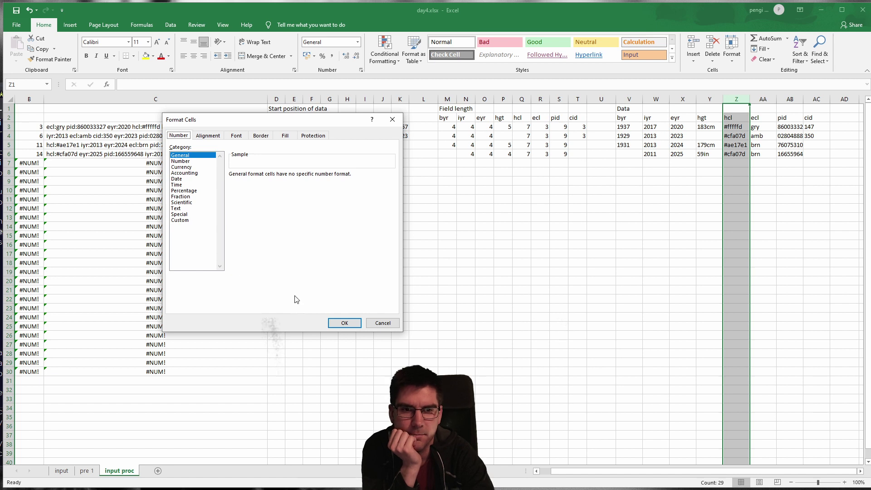
pyautogui.click(381, 323)
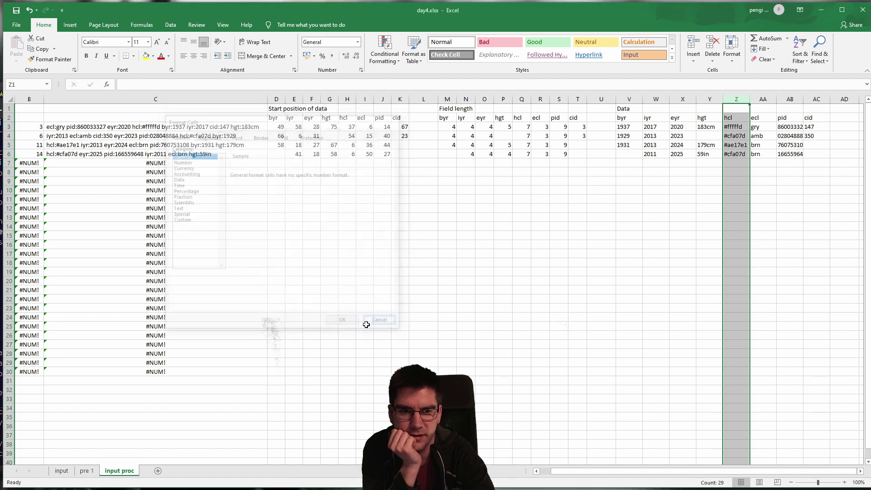
pyautogui.click(559, 407)
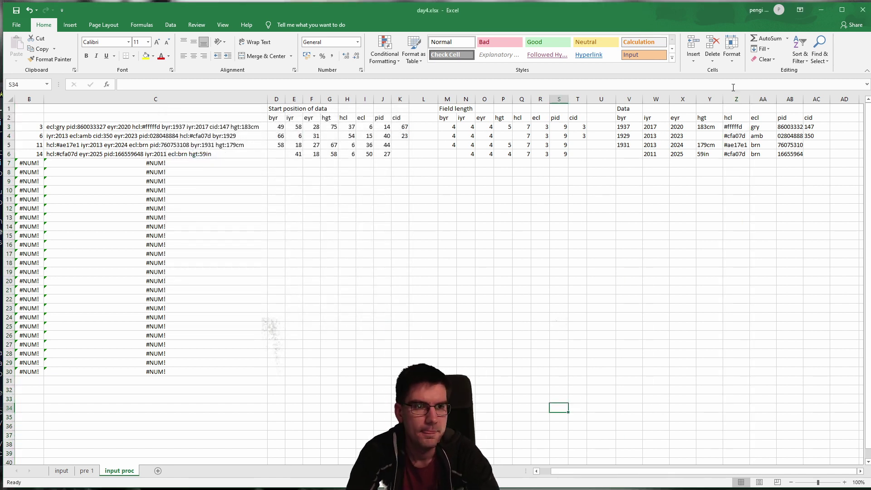
pyautogui.click(720, 99)
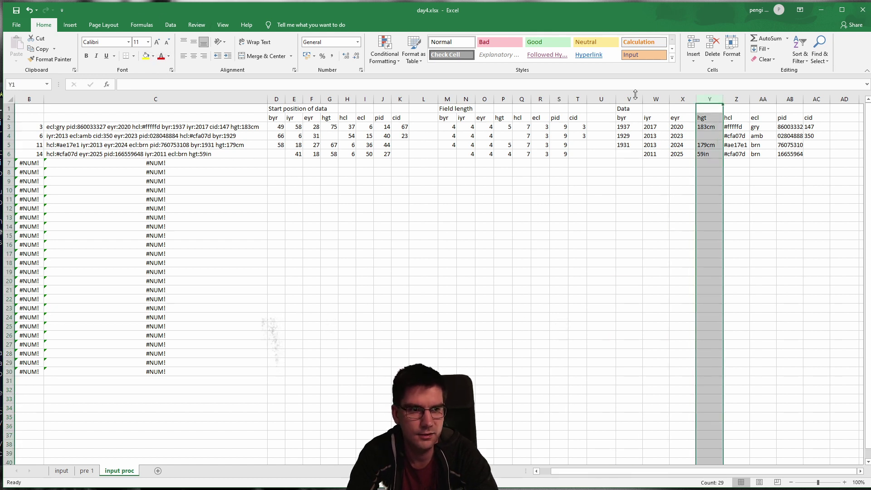
pyautogui.moveTo(628, 99); pyautogui.dragTo(817, 116)
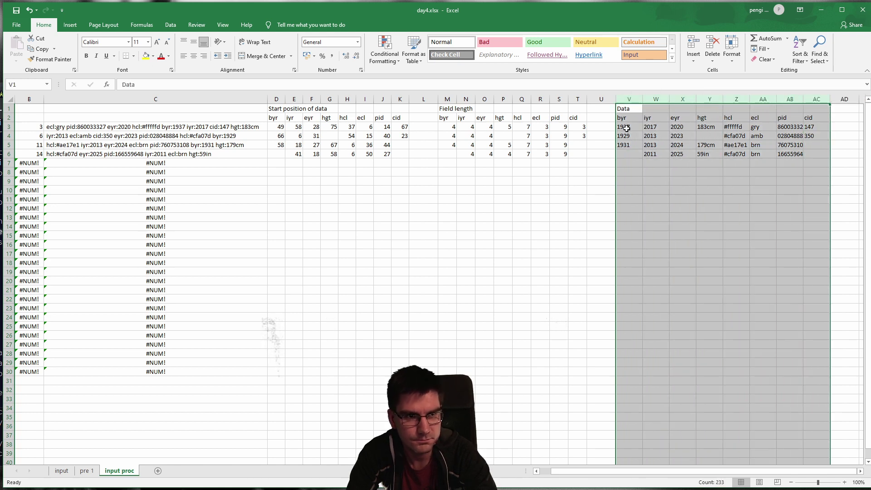
pyautogui.click(153, 57)
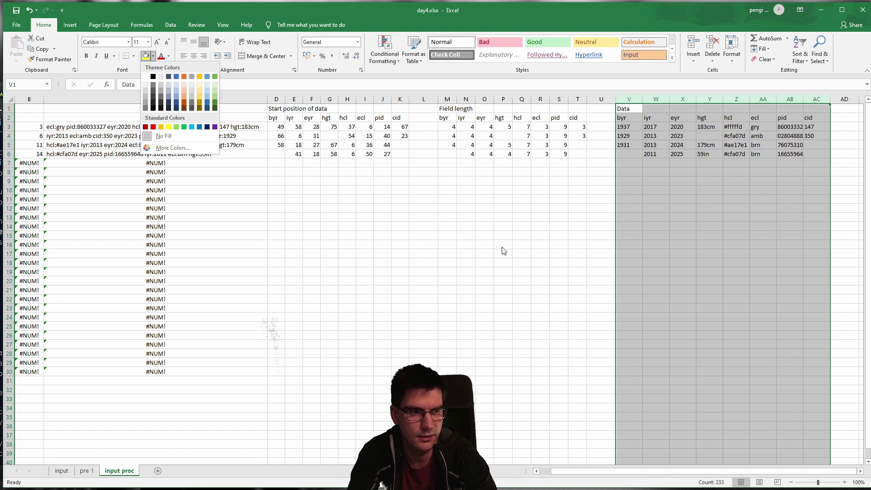
pyautogui.click(505, 287)
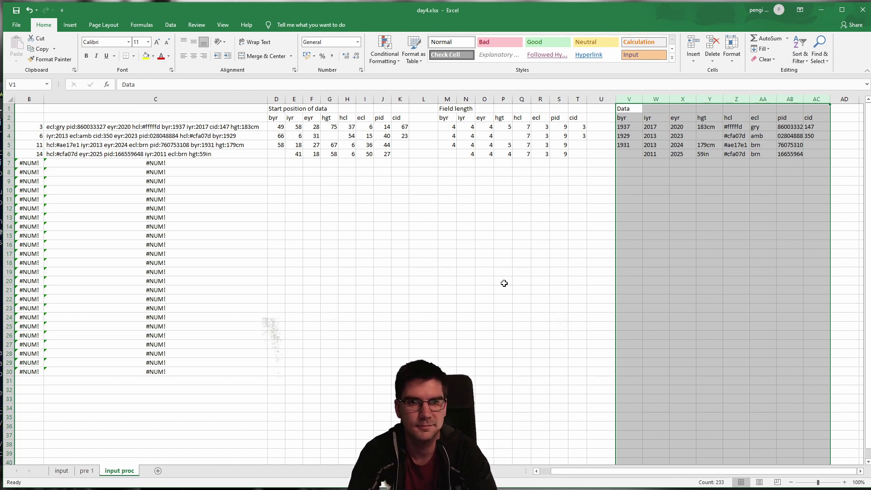
pyautogui.click(504, 283)
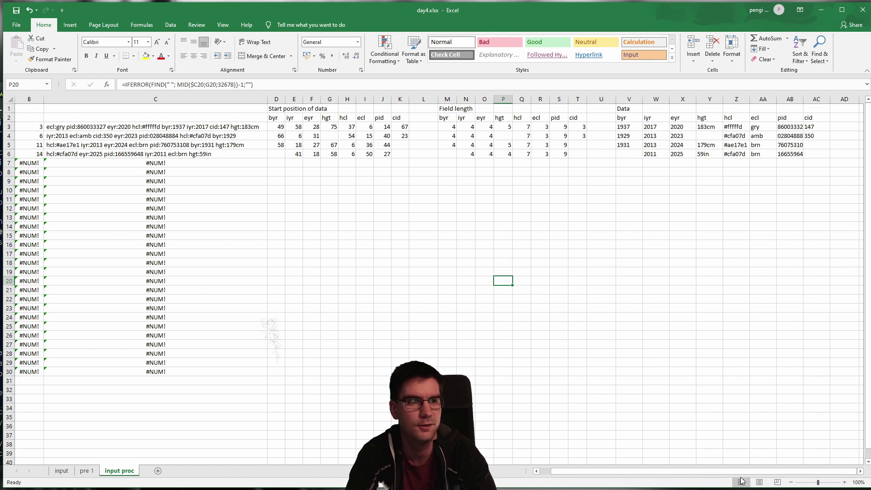
# Fill the Data columns V to AC with light green.
pyautogui.moveTo(629, 99); pyautogui.dragTo(818, 98)
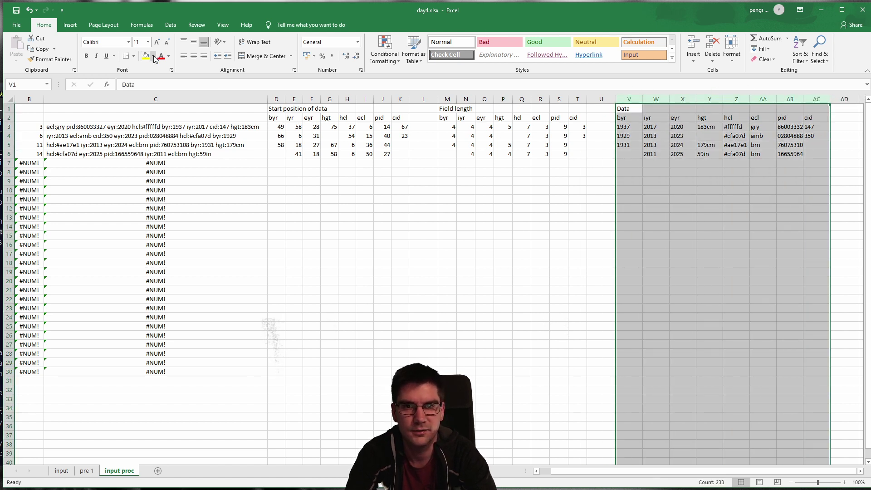
pyautogui.click(153, 56)
pyautogui.click(214, 89)
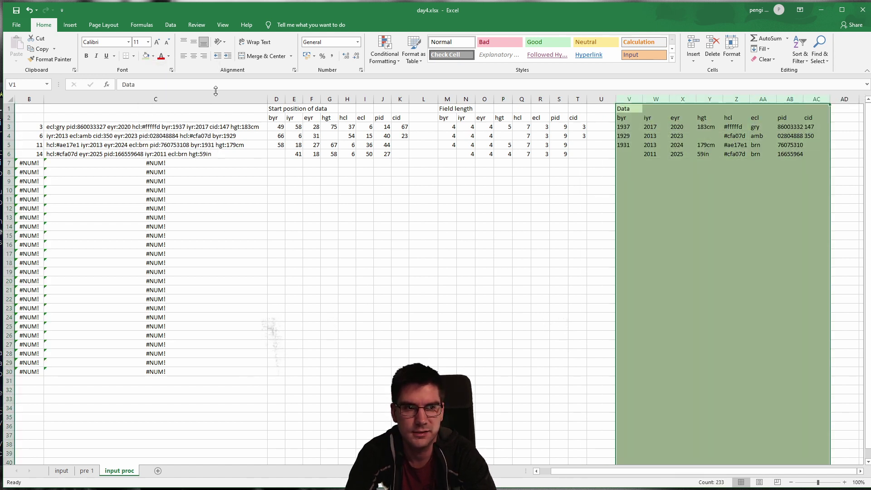
# Fill the Field length columns M to T and the Start position columns D to K with the same light gold.
pyautogui.moveTo(446, 98); pyautogui.dragTo(578, 99)
pyautogui.click(153, 57)
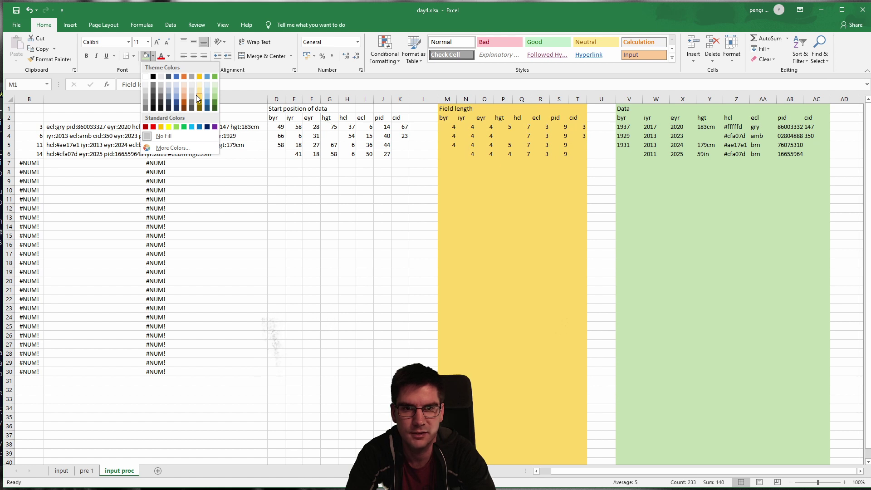
pyautogui.click(197, 88)
pyautogui.moveTo(276, 99); pyautogui.dragTo(401, 111)
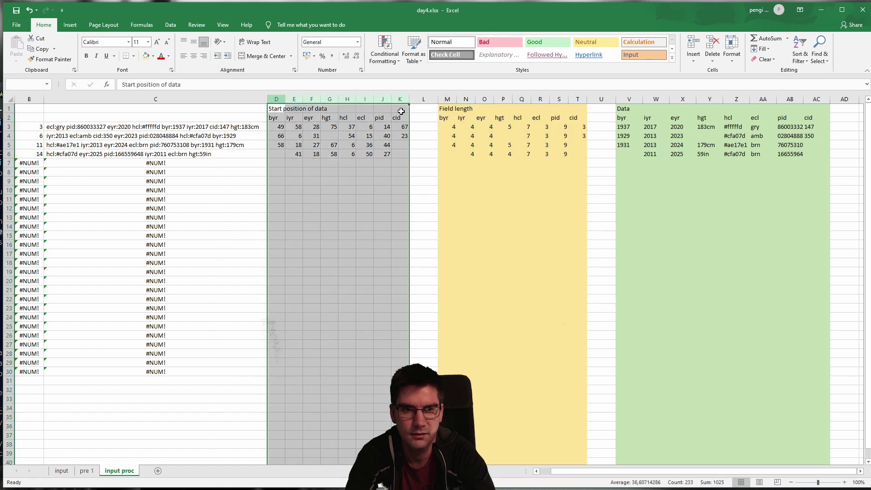
pyautogui.click(155, 57)
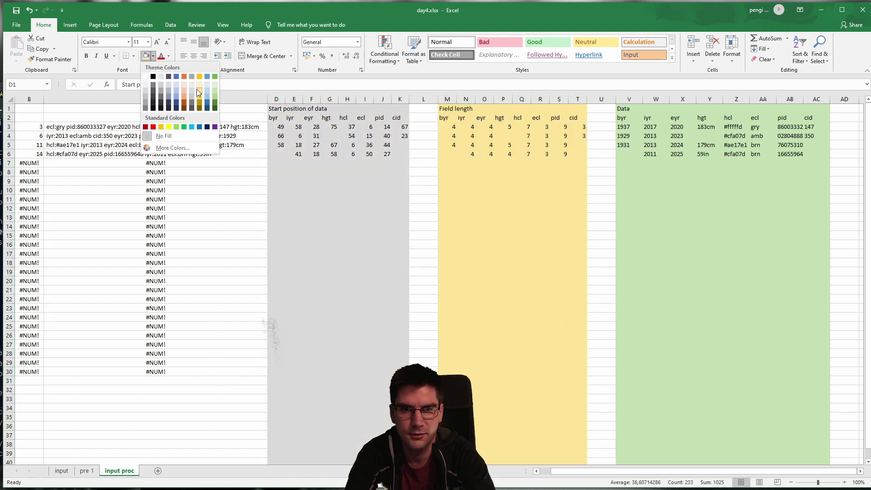
pyautogui.click(197, 89)
# Fill the passport record text column C with light blue.
pyautogui.click(58, 99)
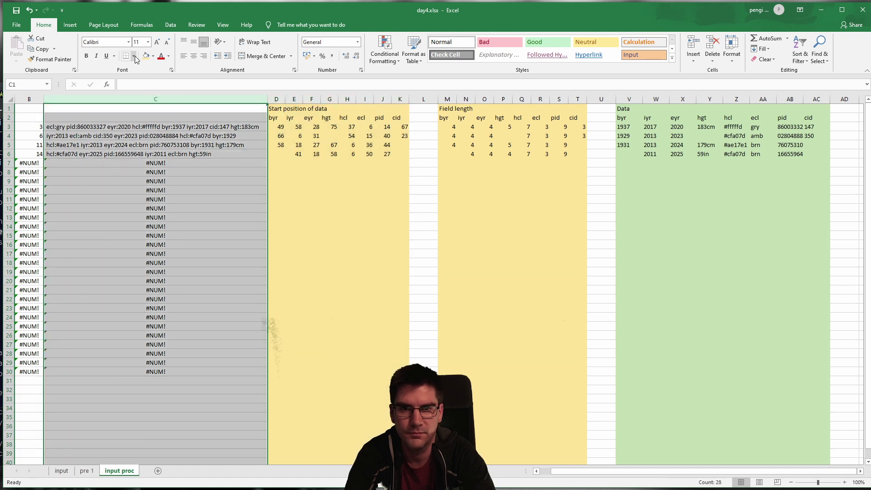
pyautogui.click(154, 57)
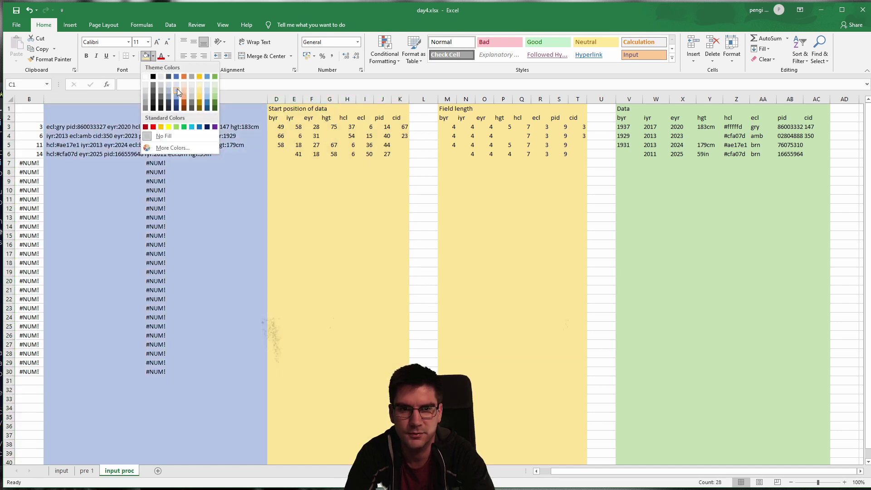
pyautogui.click(177, 88)
pyautogui.click(400, 226)
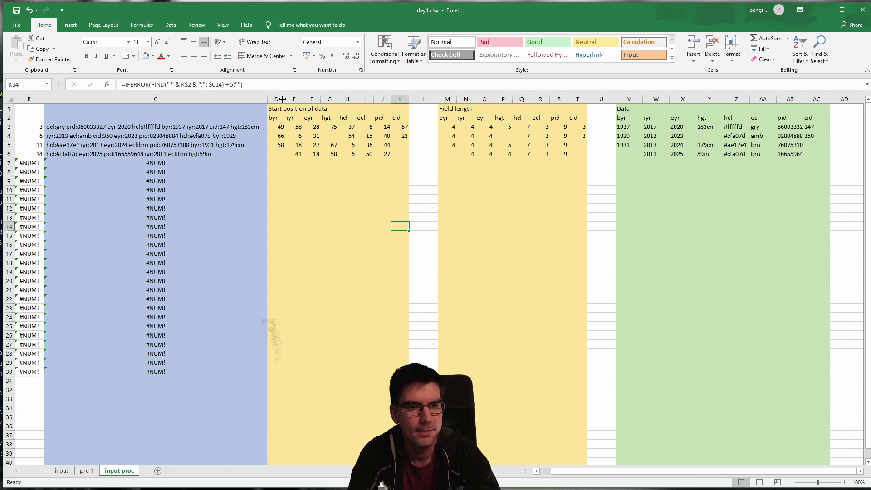
# Narrow the empty spacer columns L and U on either side of the Field length block.
pyautogui.click(534, 290)
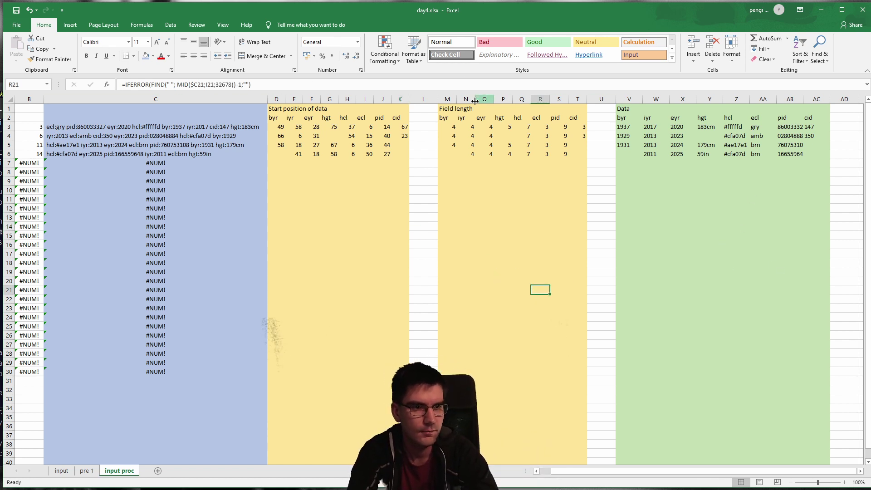
pyautogui.moveTo(438, 99); pyautogui.dragTo(414, 96)
pyautogui.moveTo(593, 98); pyautogui.dragTo(570, 104)
pyautogui.click(616, 162)
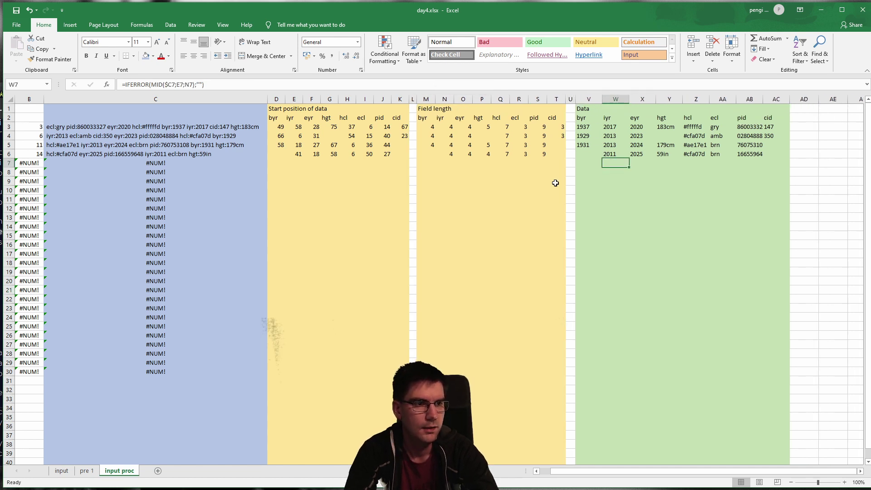
pyautogui.click(717, 252)
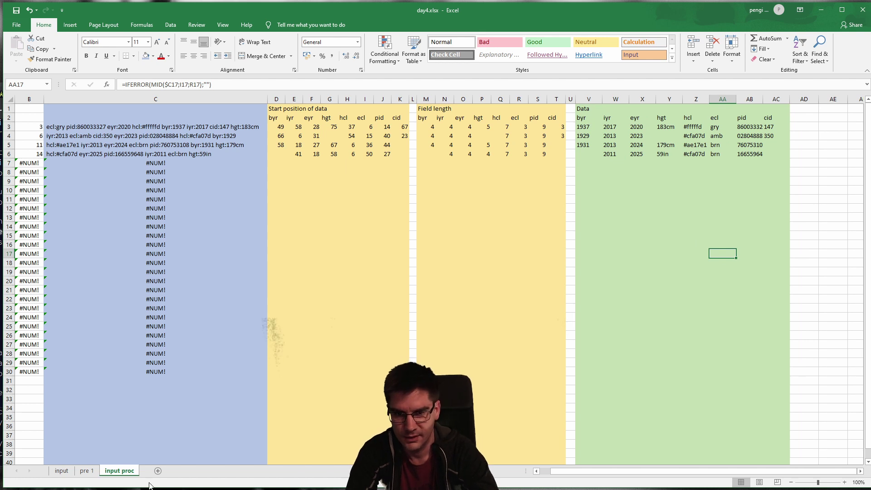
pyautogui.click(400, 244)
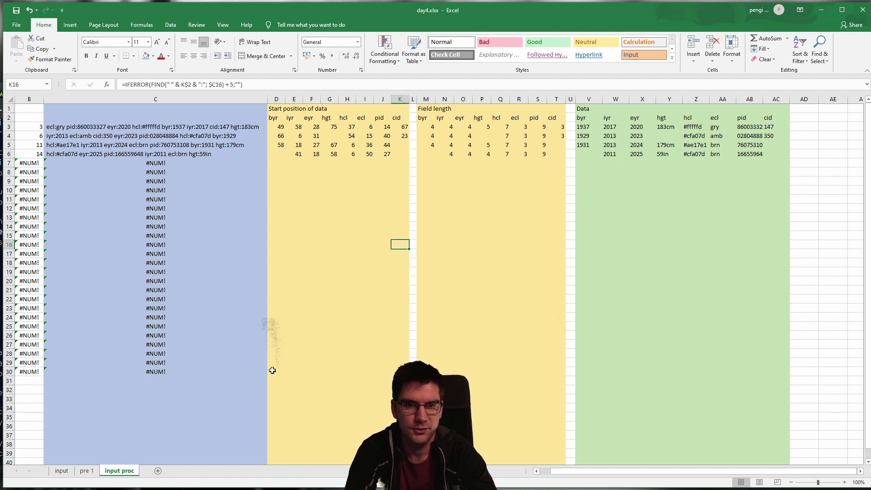
pyautogui.click(36, 198)
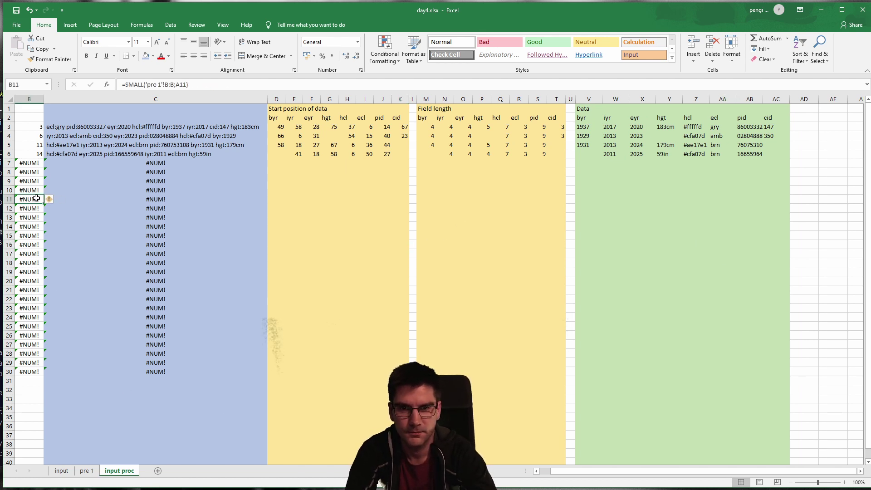
# Add a new worksheet after input proc and name it part1.
pyautogui.click(157, 471)
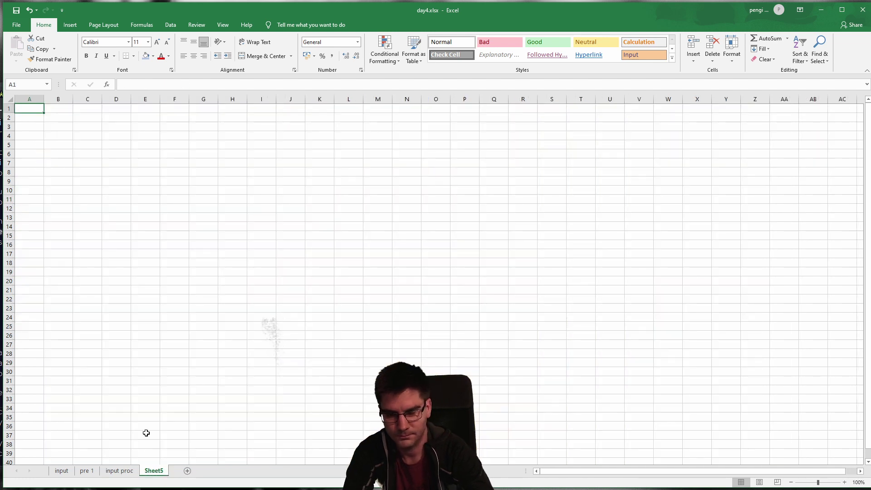
pyautogui.write('part')
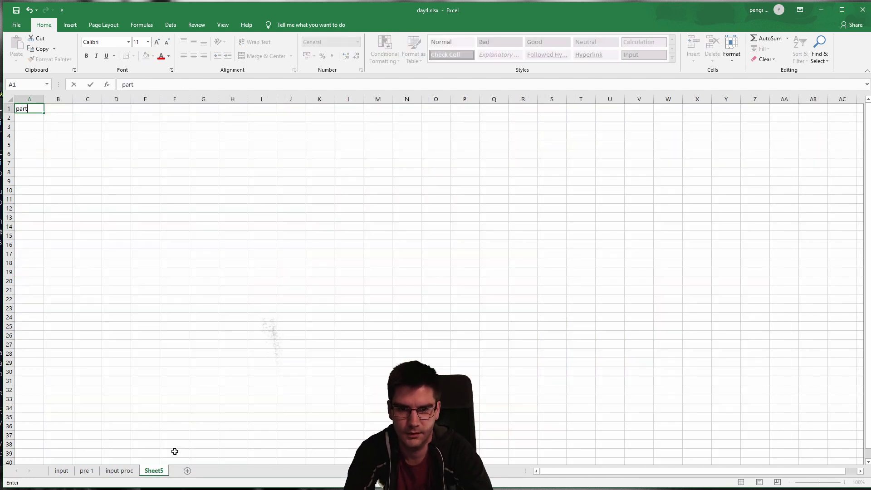
pyautogui.doubleClick(156, 471)
pyautogui.write('part1')
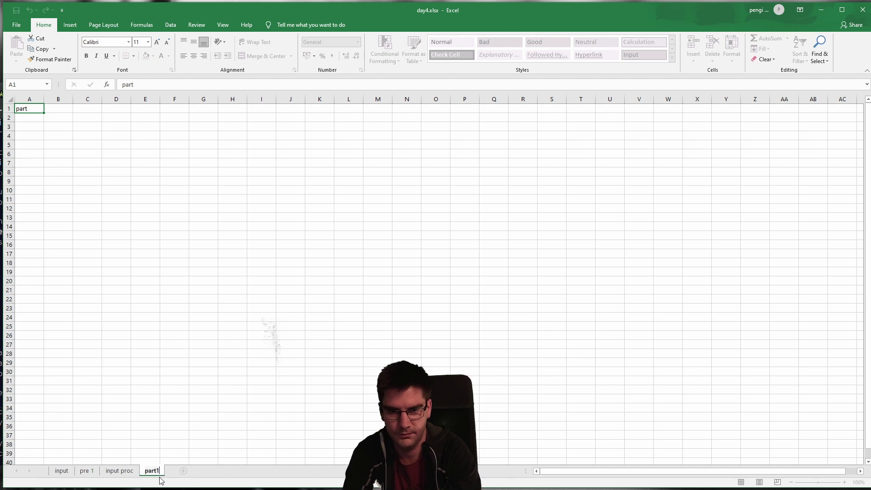
pyautogui.press('Return')
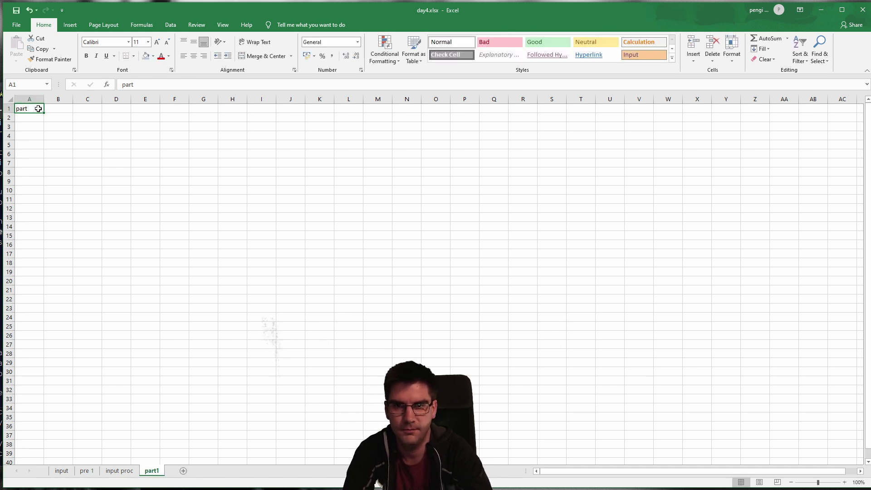
# Link cell A1 of part1 to the byr heading of the Data block with ='input proc'!V2.
pyautogui.press('Right')
pyautogui.write('=')
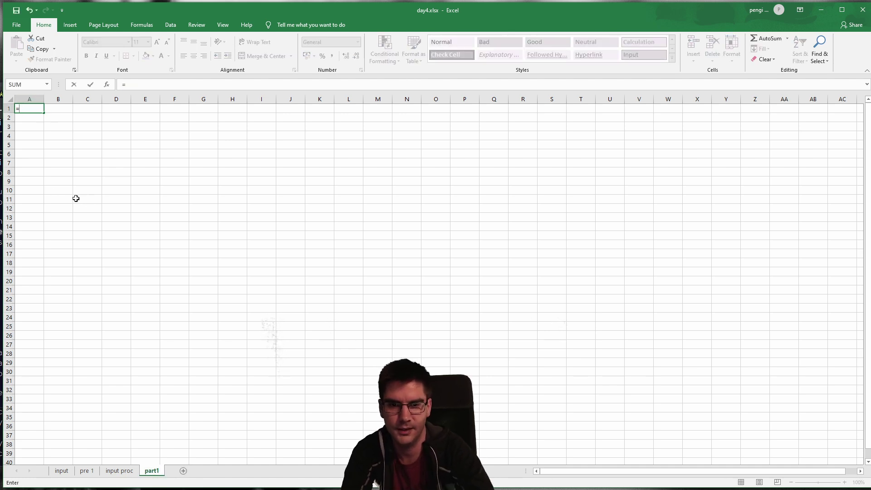
pyautogui.click(119, 471)
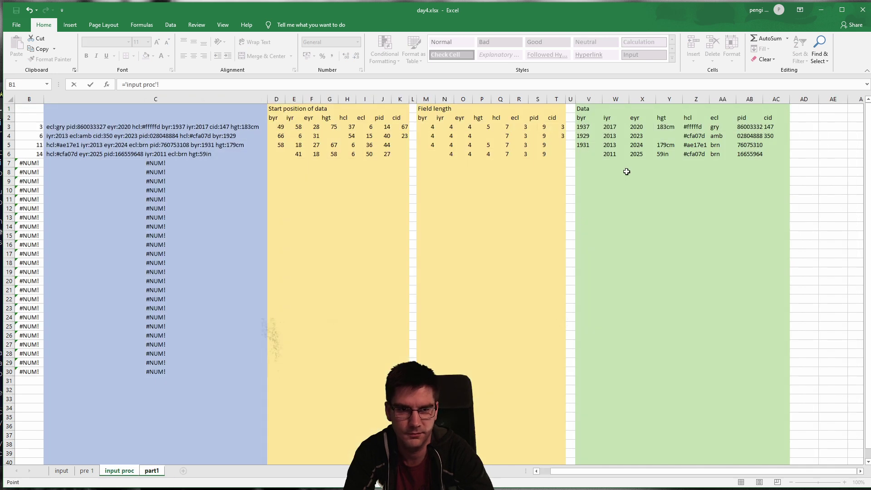
pyautogui.click(588, 118)
pyautogui.click(191, 86)
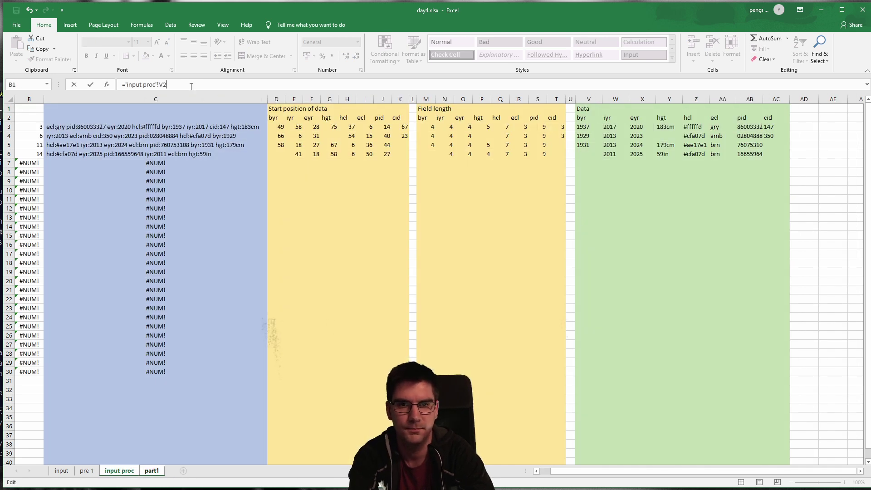
pyautogui.press('Return')
pyautogui.click(116, 461)
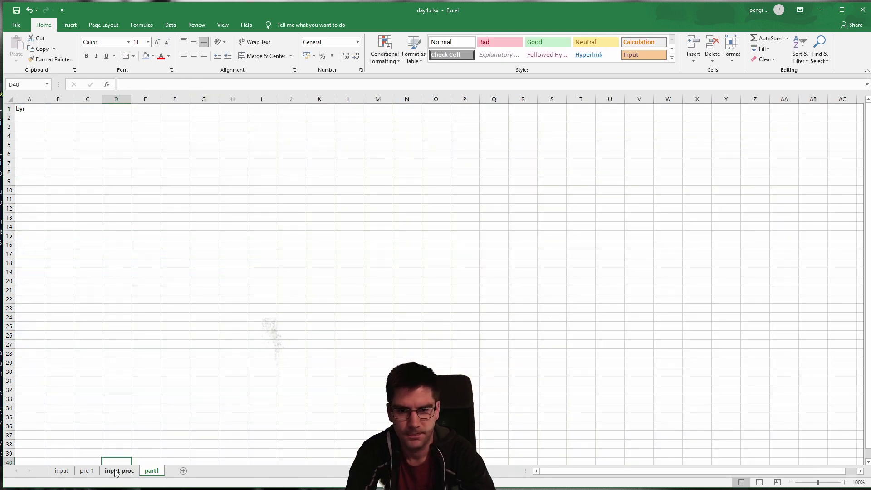
# Fill the A1 link across to column H and down past row 40 to bring in all Data fields.
pyautogui.click(30, 108)
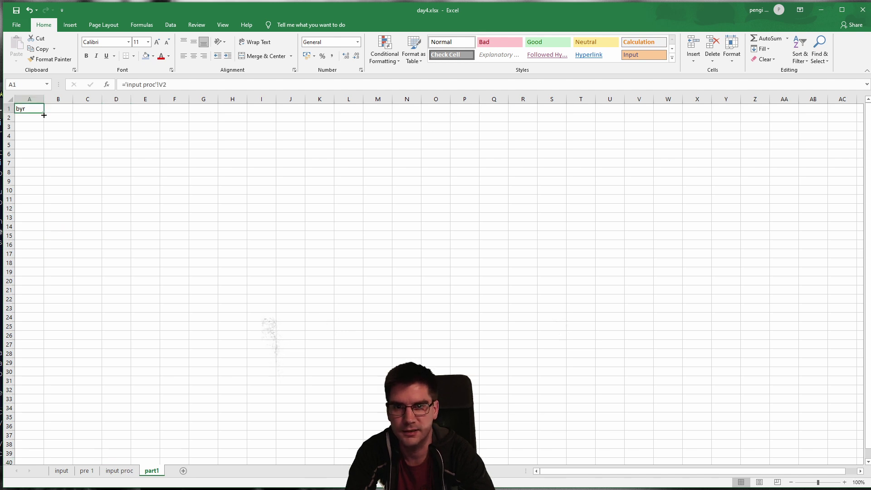
pyautogui.moveTo(43, 113); pyautogui.dragTo(261, 117)
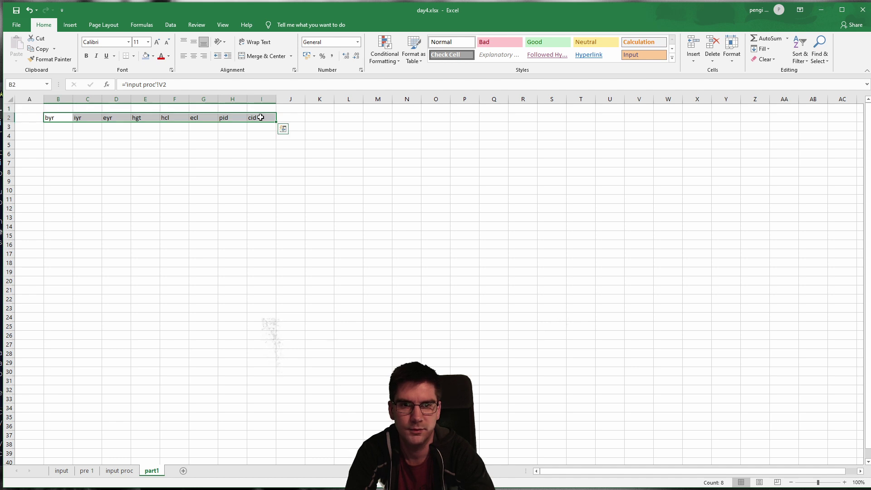
pyautogui.hotkey('ctrl', 'z')
pyautogui.click(226, 114)
pyautogui.moveTo(31, 109); pyautogui.dragTo(195, 410)
pyautogui.click(290, 345)
# Examine where the linked rows on part1 change from blanks to zeros and compare them with the Data block on input proc.
pyautogui.scroll(5, 290, 344)
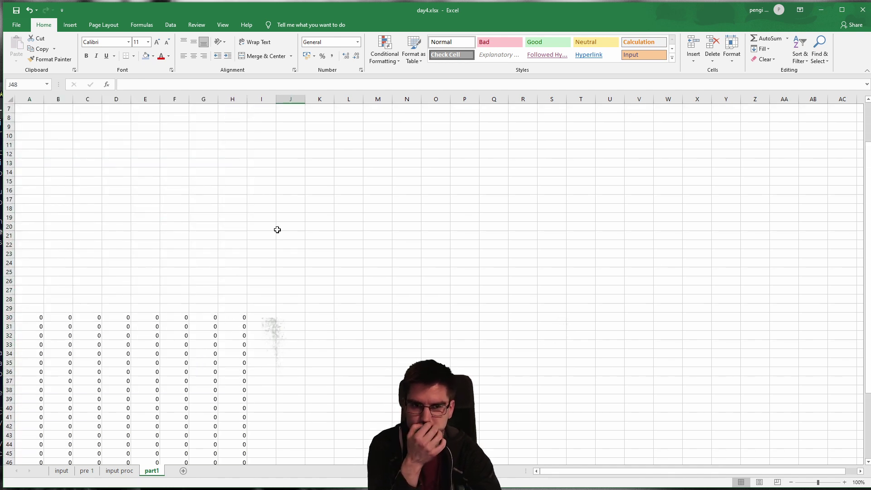
pyautogui.scroll(2, 277, 229)
pyautogui.click(145, 380)
pyautogui.press('Up')
pyautogui.press('Up')
pyautogui.press('Up')
pyautogui.press('Right')
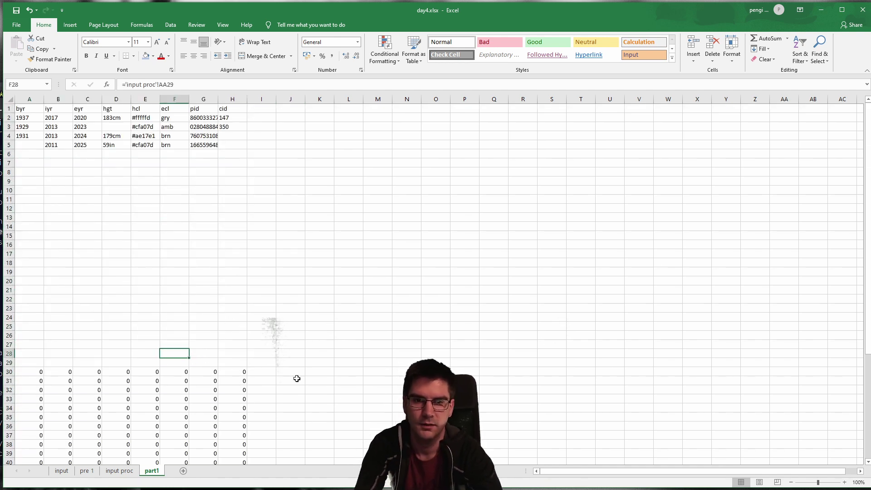
pyautogui.click(115, 470)
pyautogui.scroll(-10, 687, 247)
pyautogui.scroll(10, 699, 245)
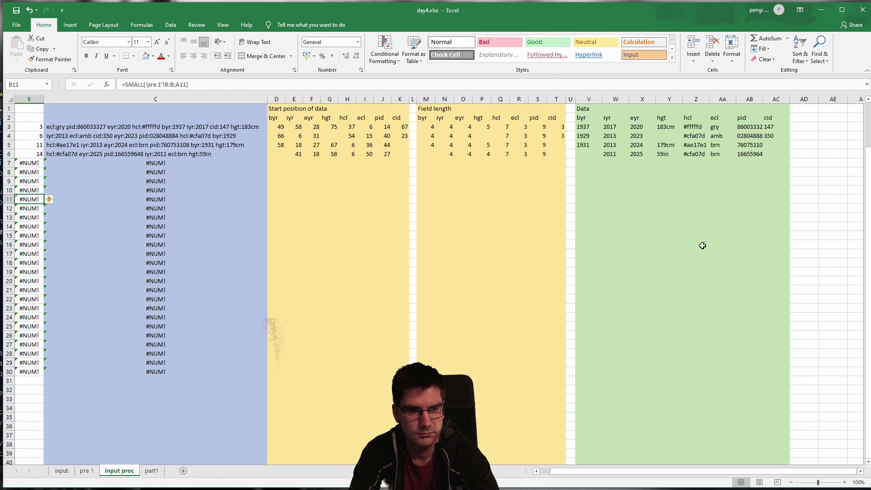
pyautogui.click(152, 470)
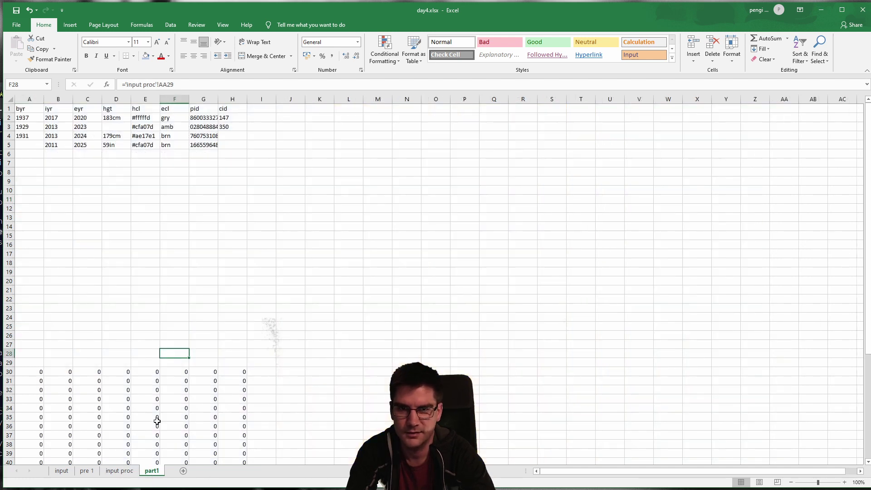
# Add the heading "Is valid" in cell J1 of part1.
pyautogui.click(291, 108)
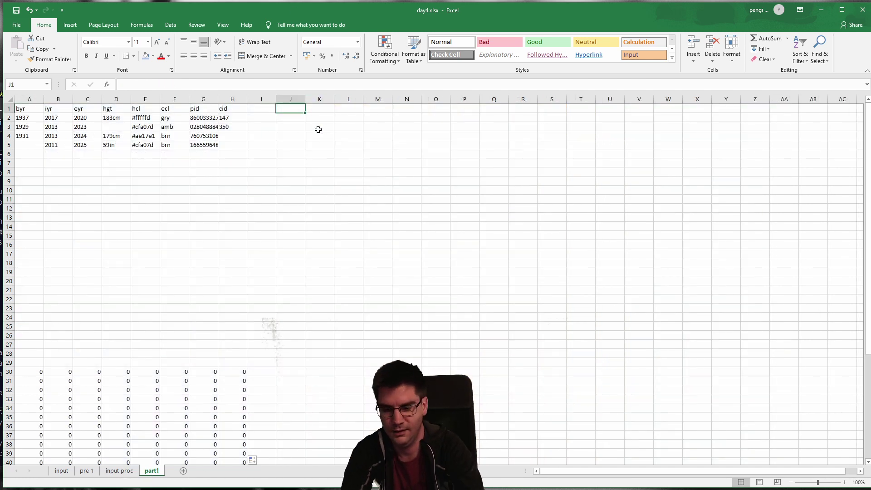
pyautogui.write('Is valid')
pyautogui.press('Return')
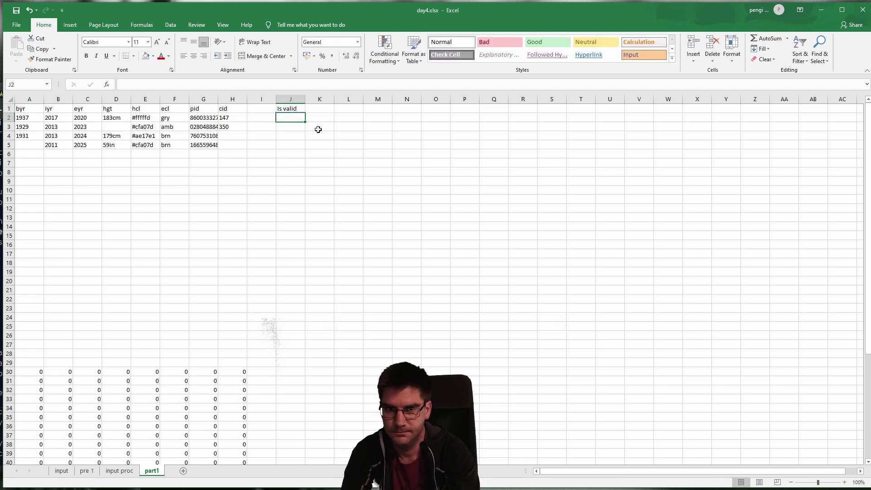
pyautogui.write('=')
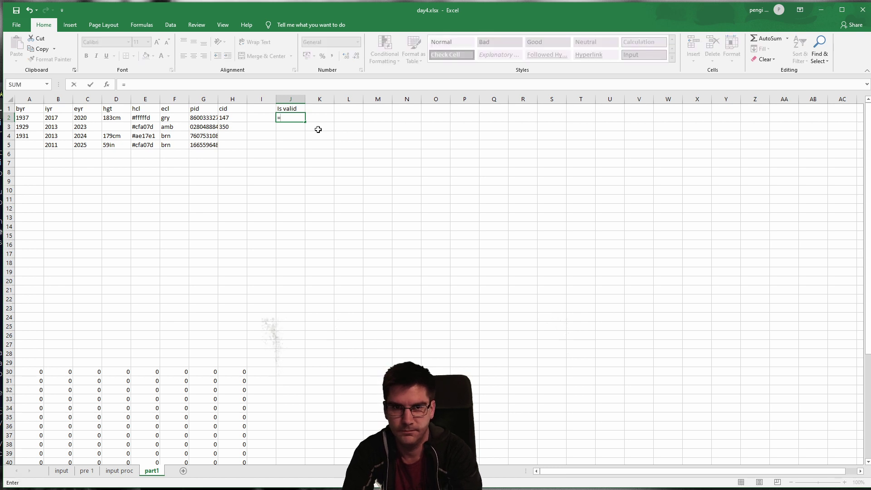
pyautogui.write('I')
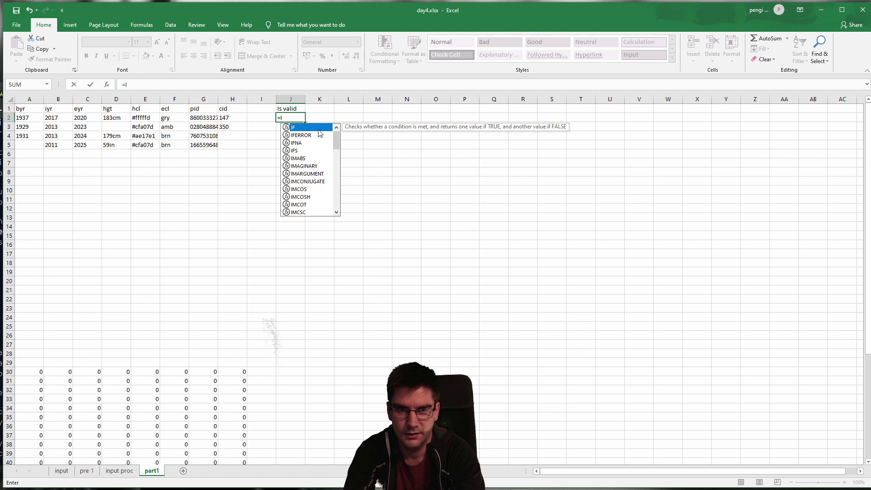
pyautogui.press('Escape')
pyautogui.press('Escape')
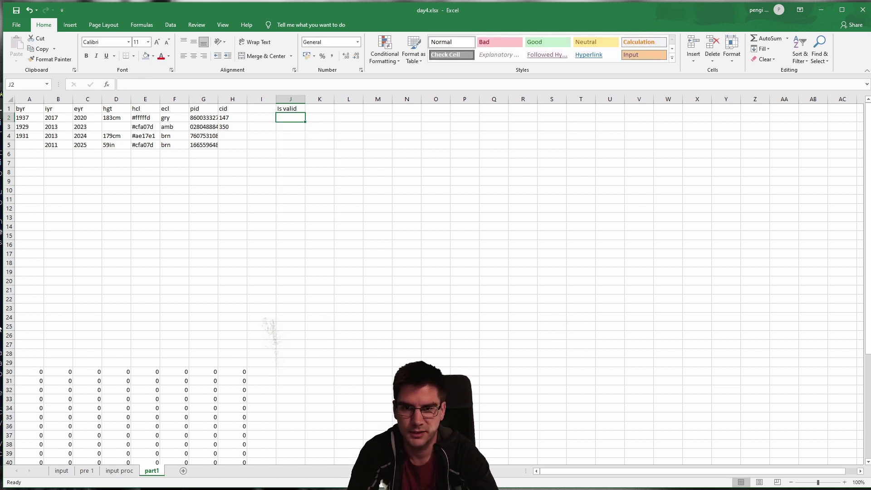
# Switch to the Advent of Code Day 4 page in the browser and read the passport validity rules beside the worksheet.
pyautogui.hotkey('alt', 'Tab')
pyautogui.moveTo(344, 90); pyautogui.dragTo(393, 80)
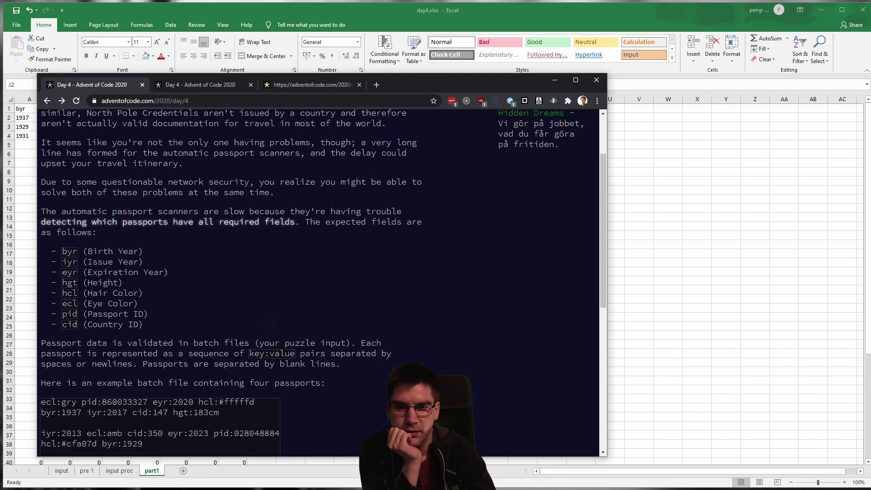
pyautogui.scroll(-7, 308, 258)
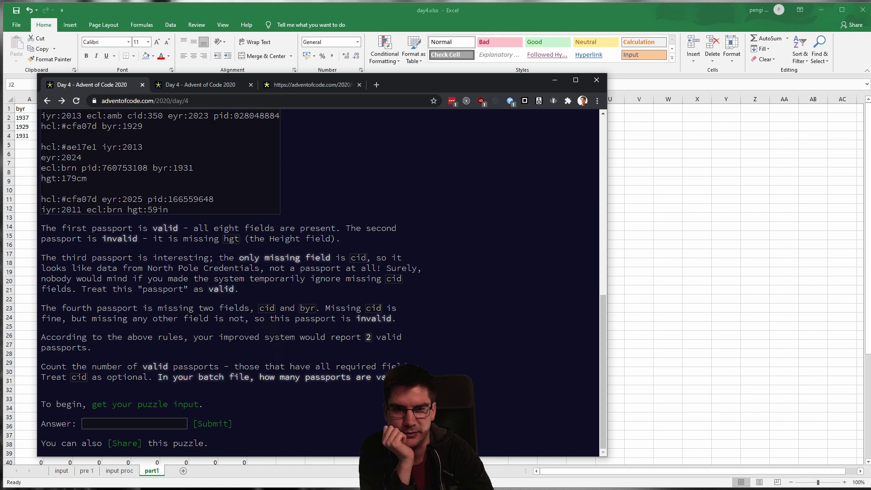
pyautogui.scroll(1, 322, 281)
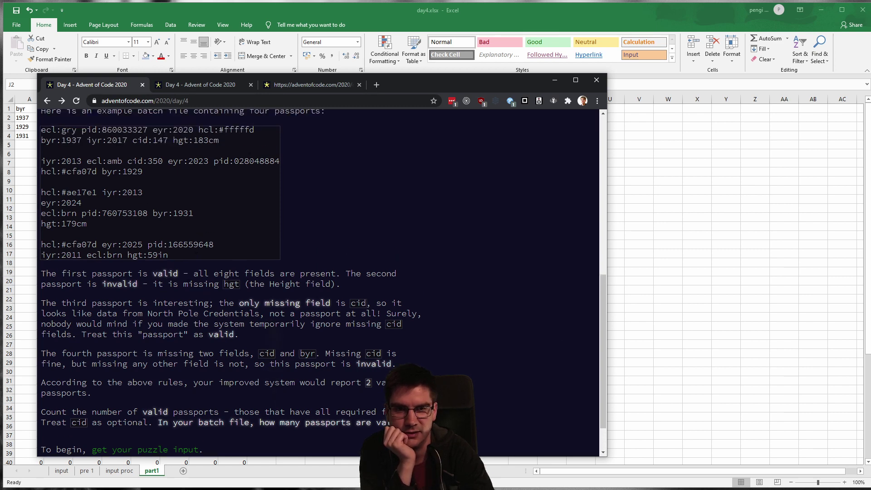
pyautogui.moveTo(407, 84); pyautogui.dragTo(712, 78)
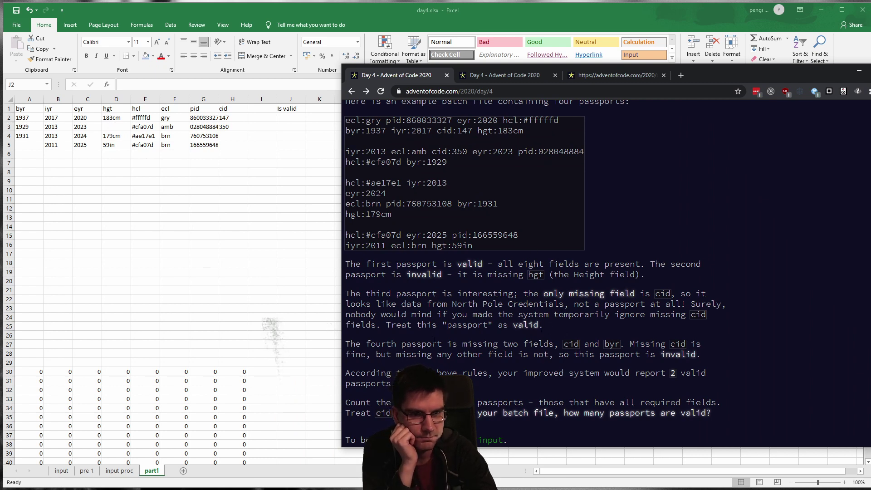
pyautogui.scroll(2, 606, 272)
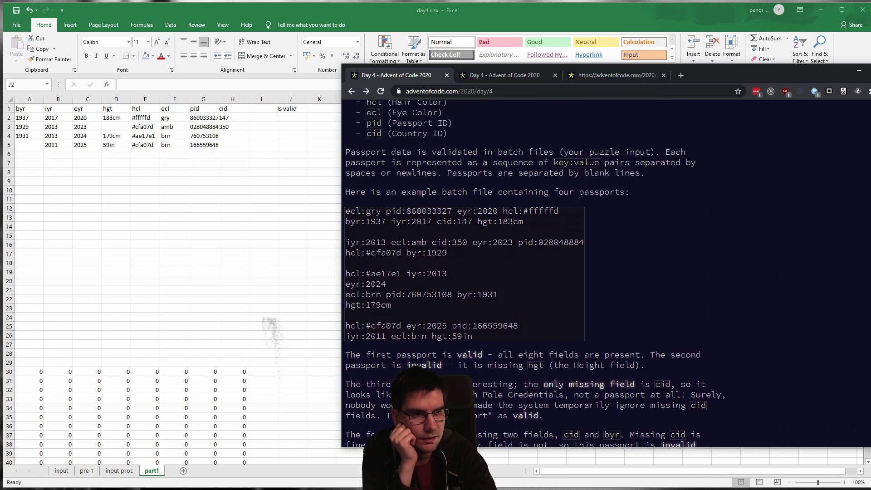
pyautogui.rightClick(650, 154)
pyautogui.press('Escape')
pyautogui.scroll(-2, 366, 271)
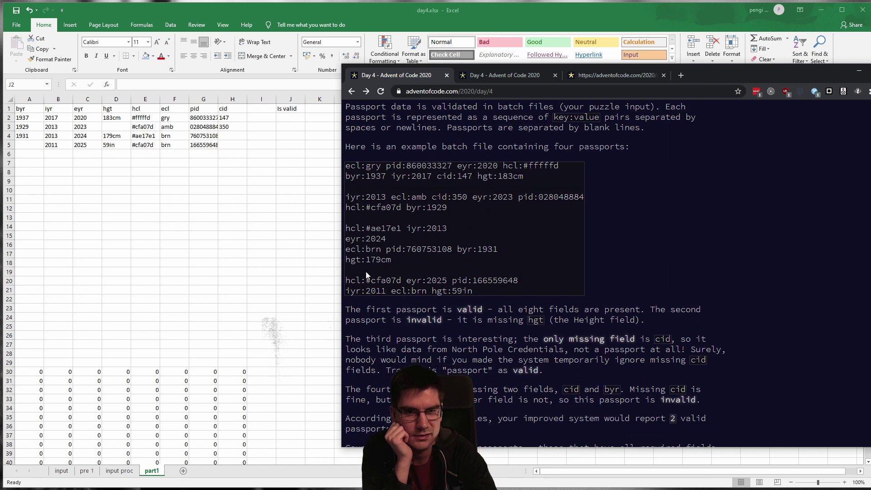
pyautogui.scroll(-1, 473, 295)
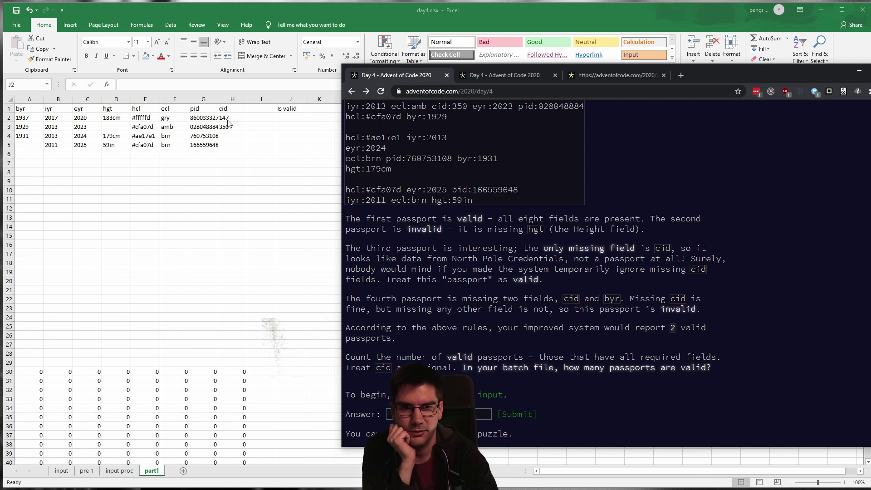
# Switch back to Excel and select the required fields byr through pid of the first passport on part1.
pyautogui.hotkey('alt', 'Tab')
pyautogui.moveTo(229, 118); pyautogui.dragTo(239, 172)
pyautogui.click(232, 172)
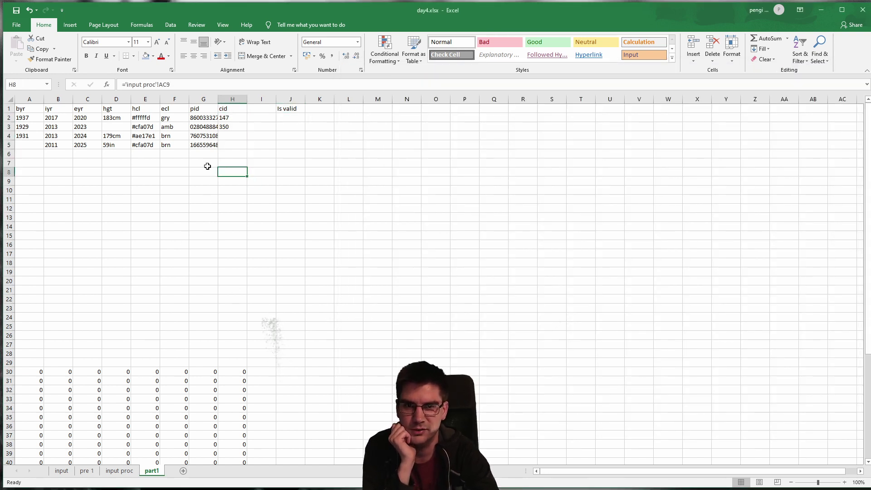
pyautogui.moveTo(38, 118); pyautogui.dragTo(205, 118)
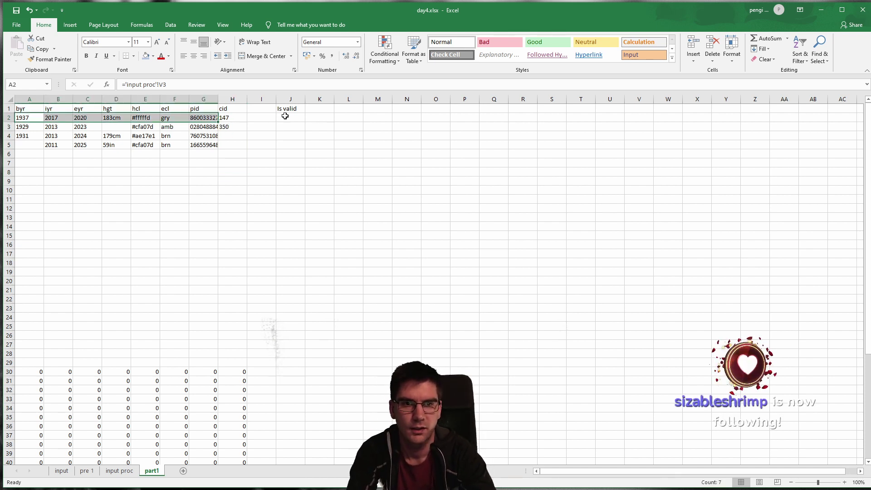
# Enter =COUNTIF(A2:G2;"<>") in J2 to count the non-empty required fields of the first passport.
pyautogui.click(285, 116)
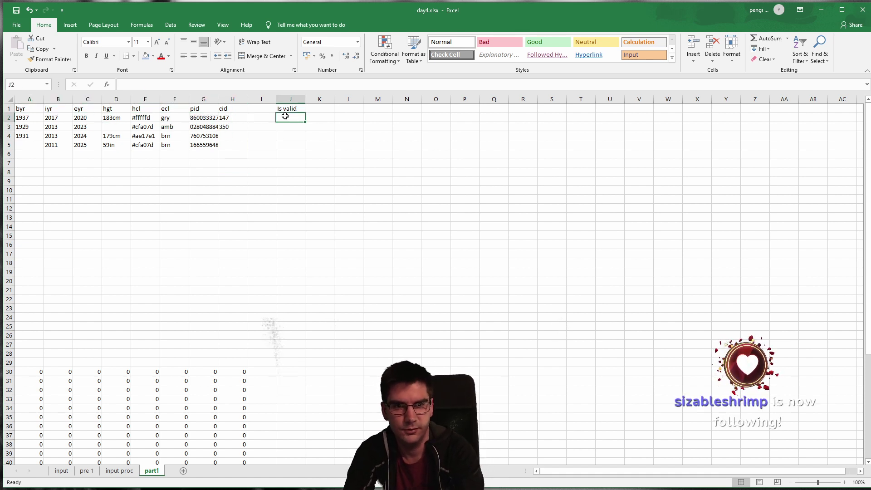
pyautogui.write('=IF')
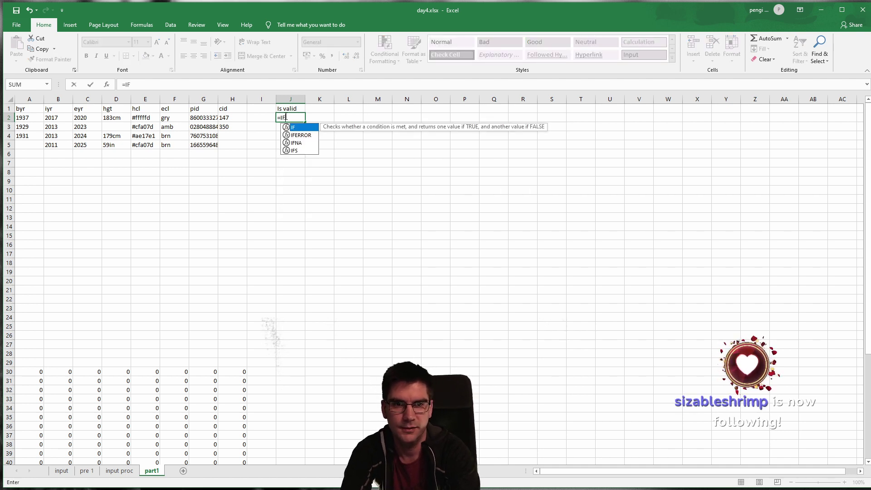
pyautogui.press('BackSpace')
pyautogui.press('BackSpace')
pyautogui.write('CO')
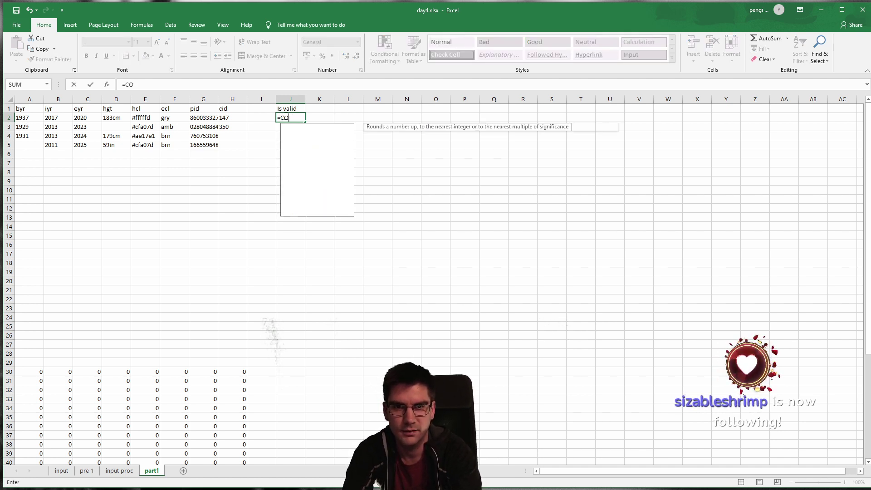
pyautogui.write('UNTIFS')
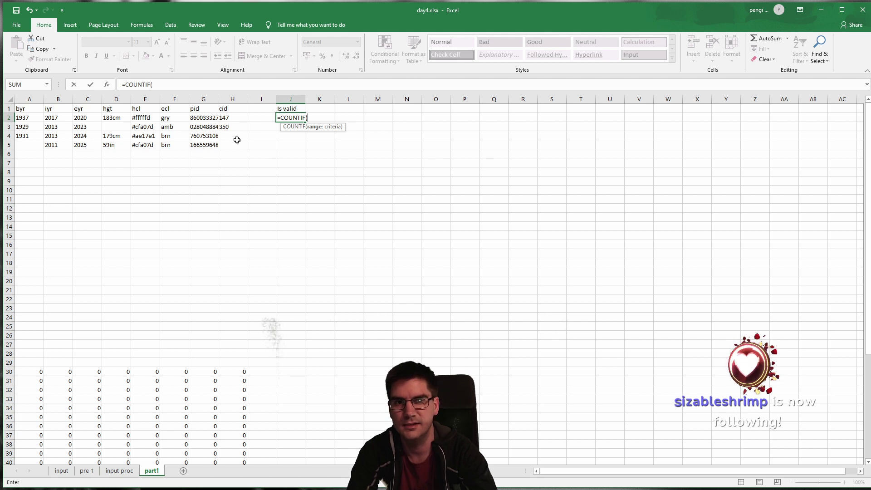
pyautogui.press('BackSpace')
pyautogui.write('(')
pyautogui.press('BackSpace')
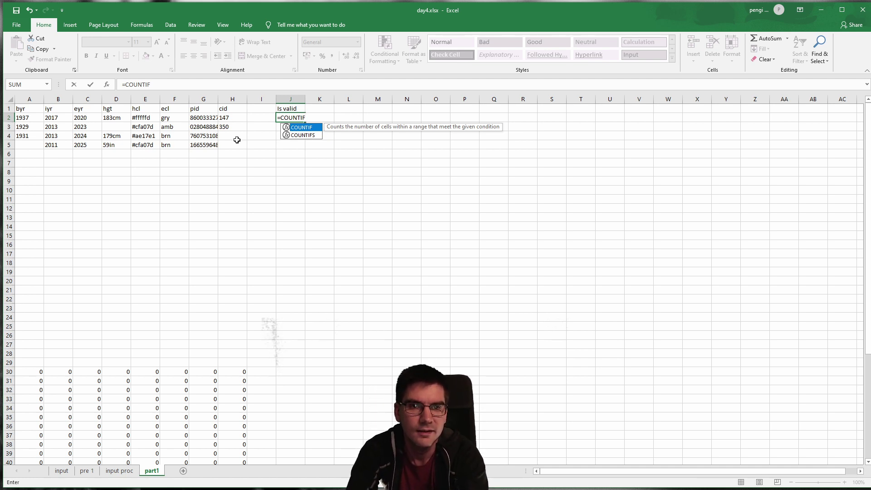
pyautogui.write('(')
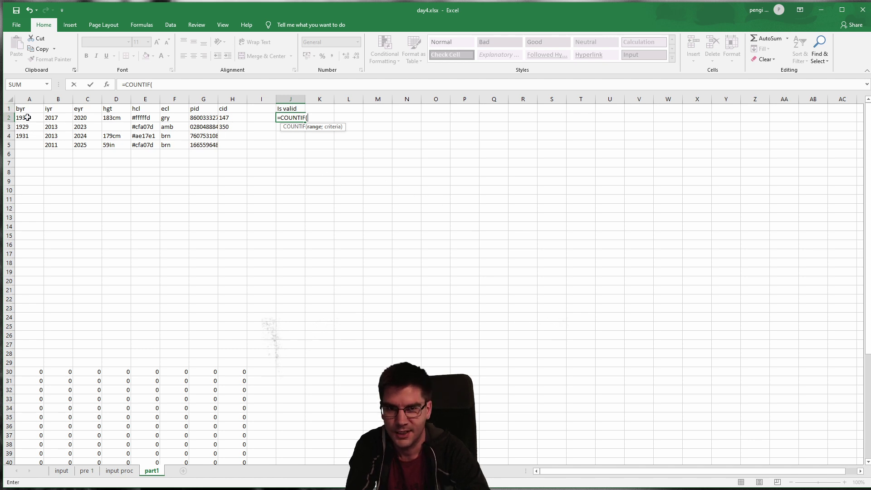
pyautogui.moveTo(25, 117); pyautogui.dragTo(197, 115)
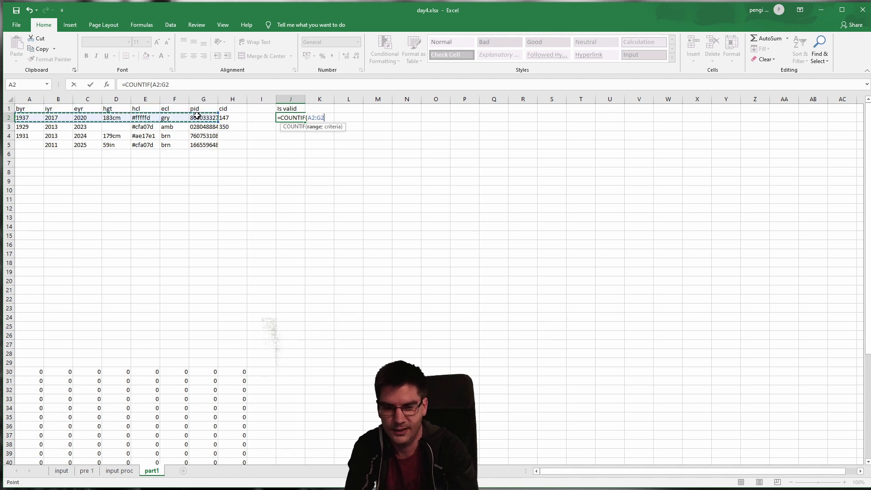
pyautogui.write(';"<>"')
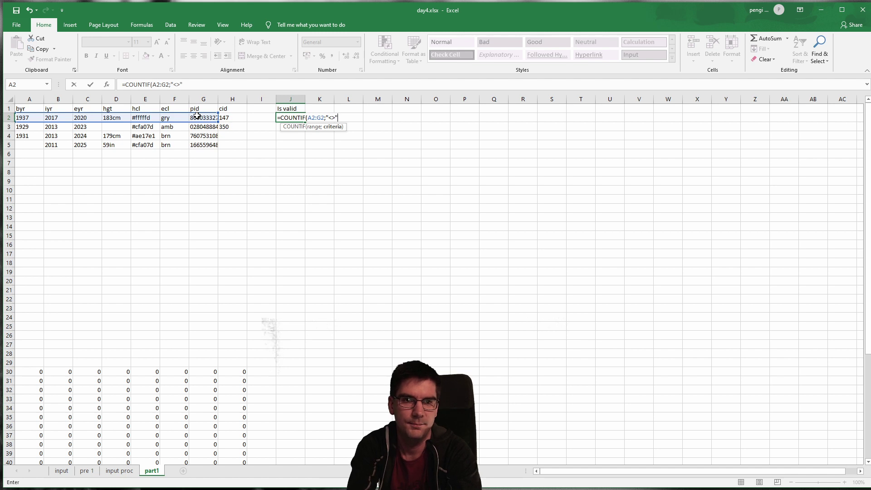
pyautogui.write(')')
pyautogui.press('Return')
pyautogui.press('Up')
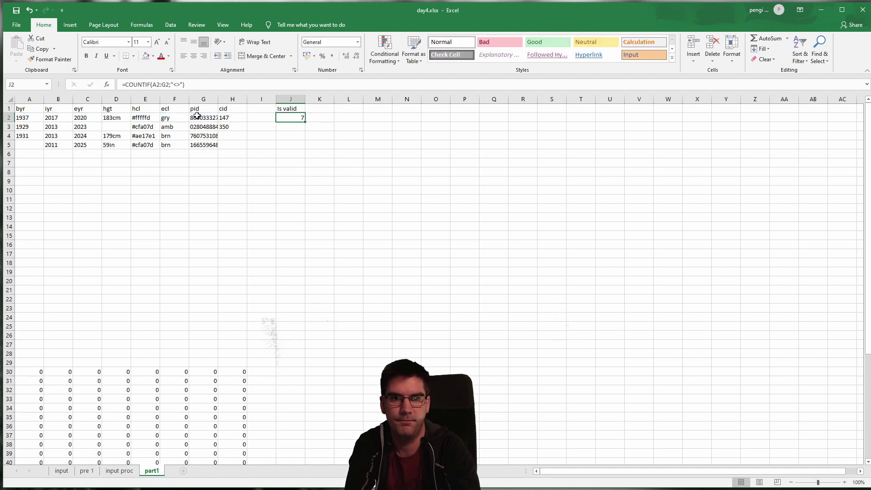
# Fill the J2 formula down column J past row 40.
pyautogui.hotkey('ctrl', 'c')
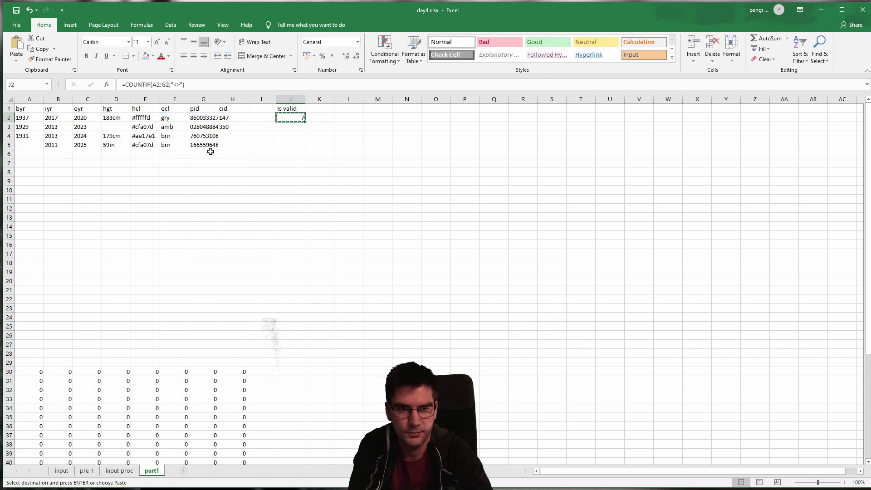
pyautogui.moveTo(305, 122)
pyautogui.mouseDown()
pyautogui.moveTo(293, 315)
pyautogui.moveTo(321, 421)
pyautogui.moveTo(299, 458)
pyautogui.moveTo(290, 459)
pyautogui.moveTo(295, 447)
pyautogui.mouseUp()
pyautogui.scroll(6, 403, 293)
pyautogui.click(331, 134)
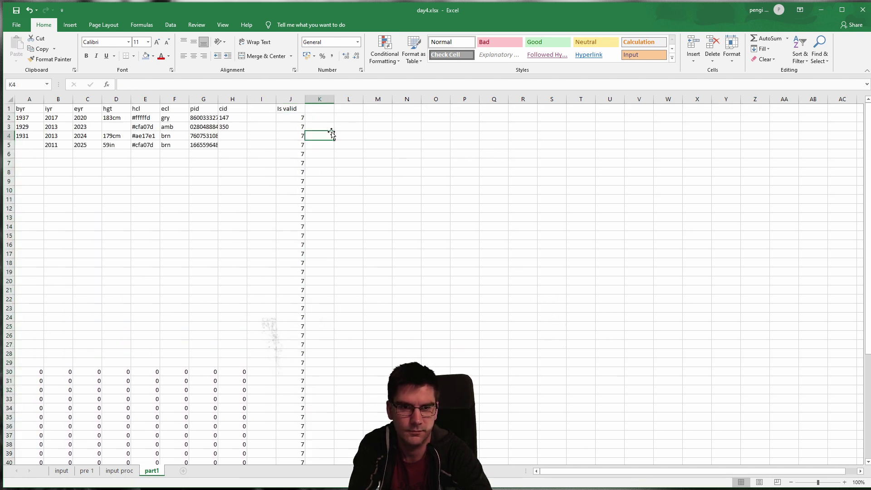
pyautogui.click(296, 118)
pyautogui.click(181, 84)
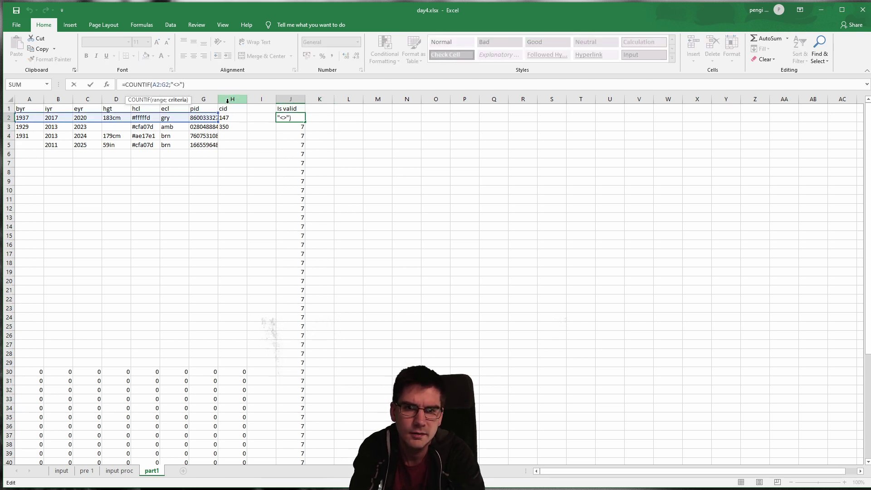
pyautogui.write('""')
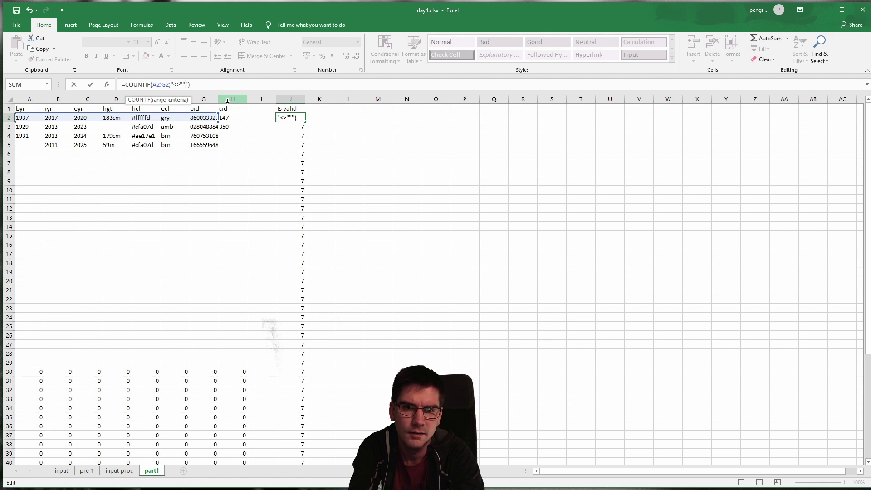
pyautogui.press('BackSpace')
pyautogui.press('BackSpace')
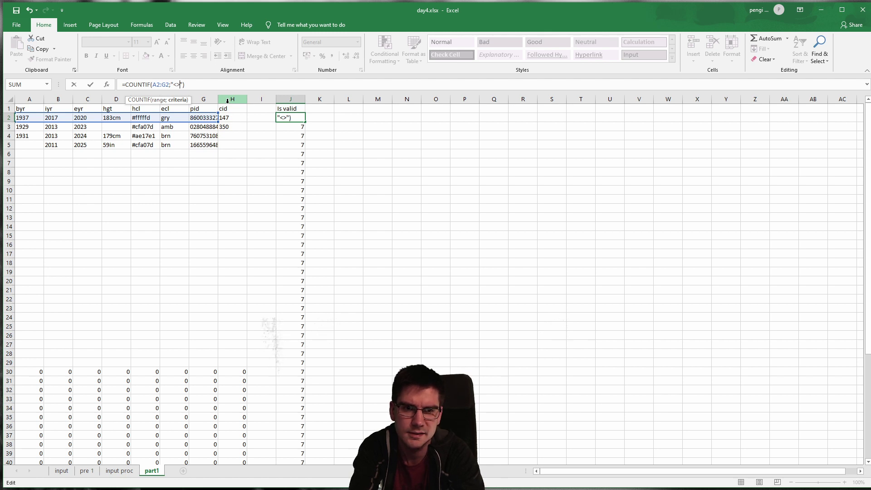
pyautogui.hotkey('ctrl', 'Return')
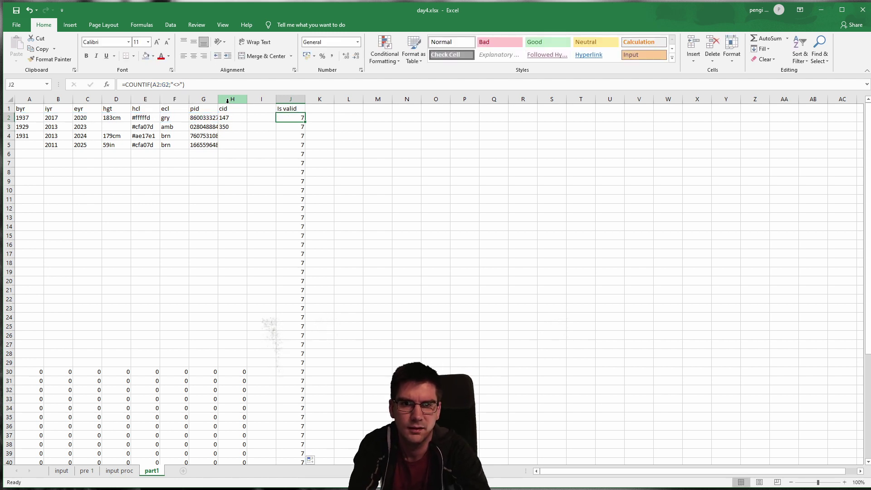
# Change the COUNTIF criterion in J2 to "=" and copy the formula down the filled part of column J.
pyautogui.click(182, 85)
pyautogui.press('BackSpace')
pyautogui.press('BackSpace')
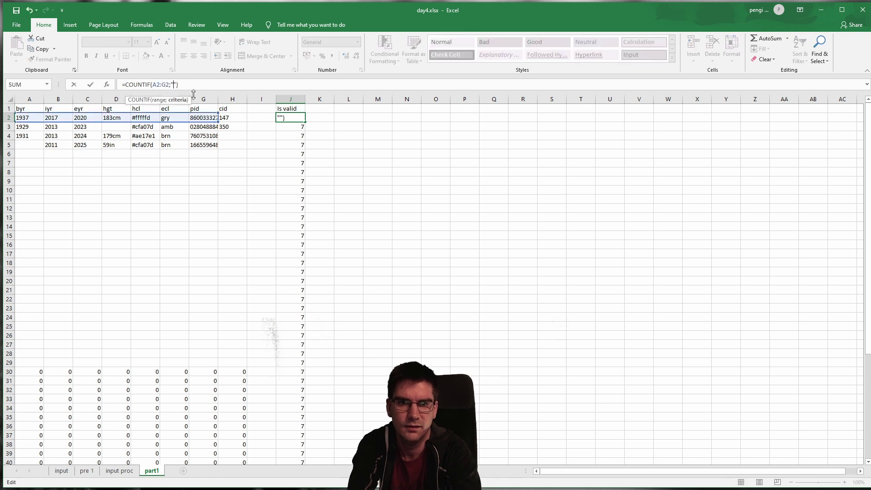
pyautogui.write('=')
pyautogui.hotkey('ctrl', 'Return')
pyautogui.hotkey('ctrl', 'c')
pyautogui.hotkey('ctrl', 'shift', 'Down')
pyautogui.hotkey('ctrl', 'v')
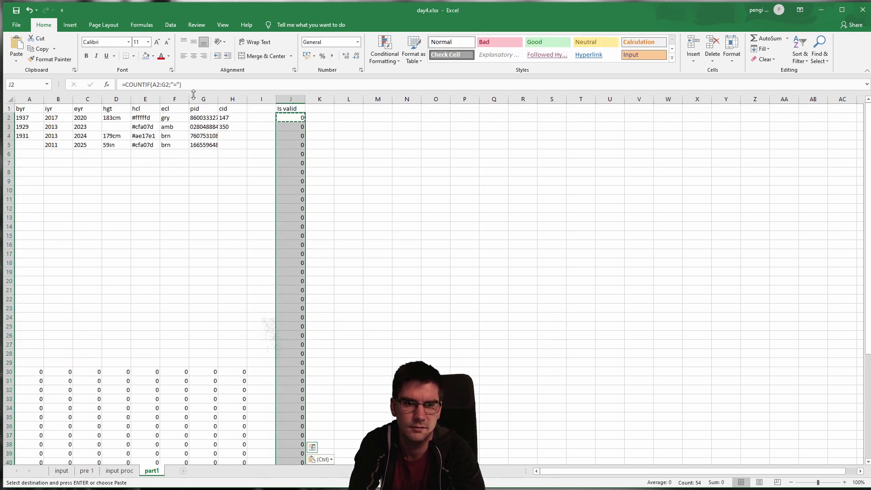
pyautogui.click(317, 131)
pyautogui.click(303, 116)
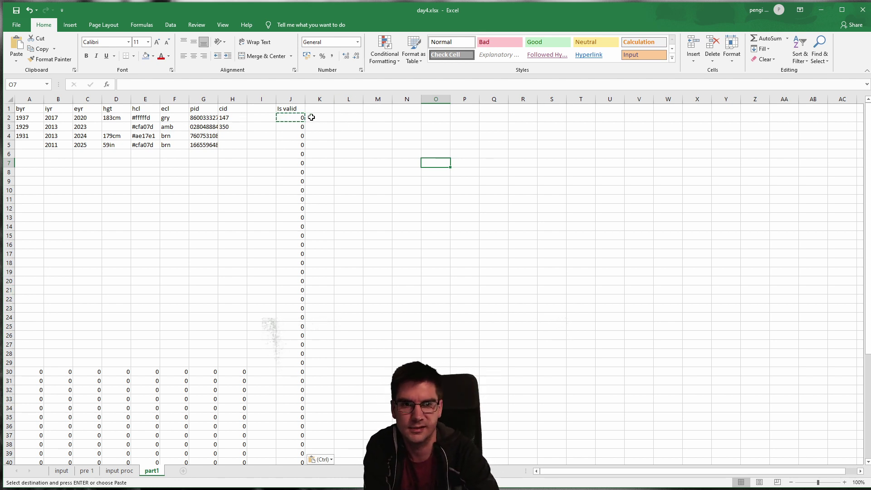
# Replace the formula in J2 with =COUNT(A2:G2), dropping the criterion.
pyautogui.click(288, 120)
pyautogui.click(298, 132)
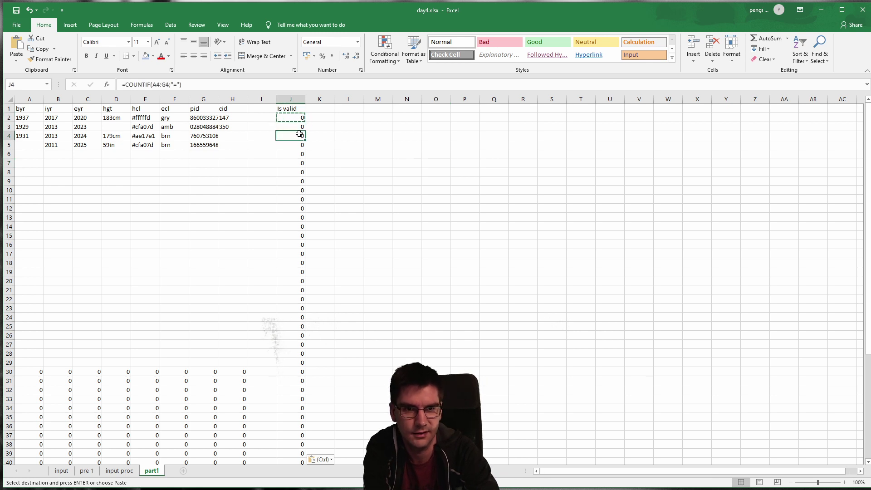
pyautogui.click(288, 108)
pyautogui.click(295, 115)
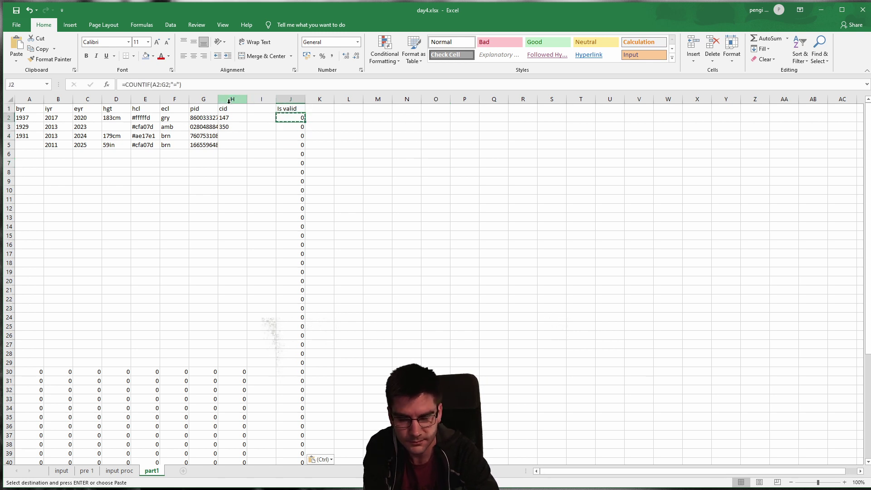
pyautogui.click(212, 82)
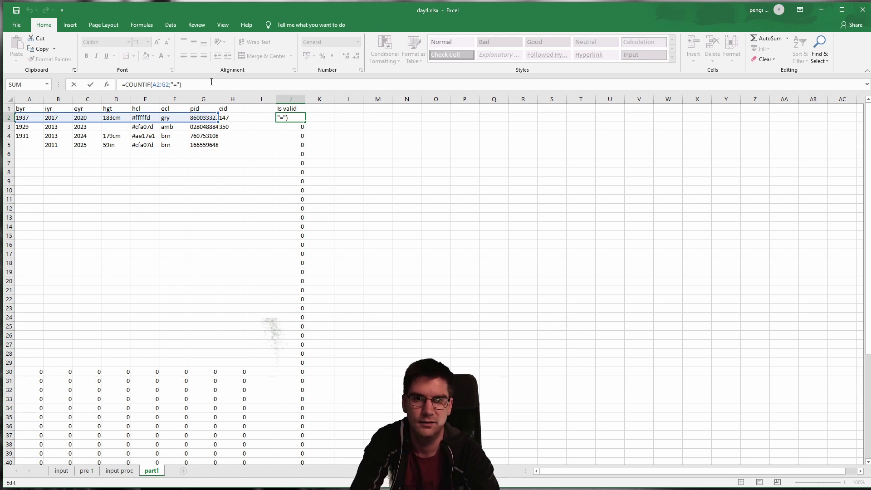
pyautogui.press('Left')
pyautogui.press('BackSpace')
pyautogui.press('BackSpace')
pyautogui.press('BackSpace')
pyautogui.press('BackSpace')
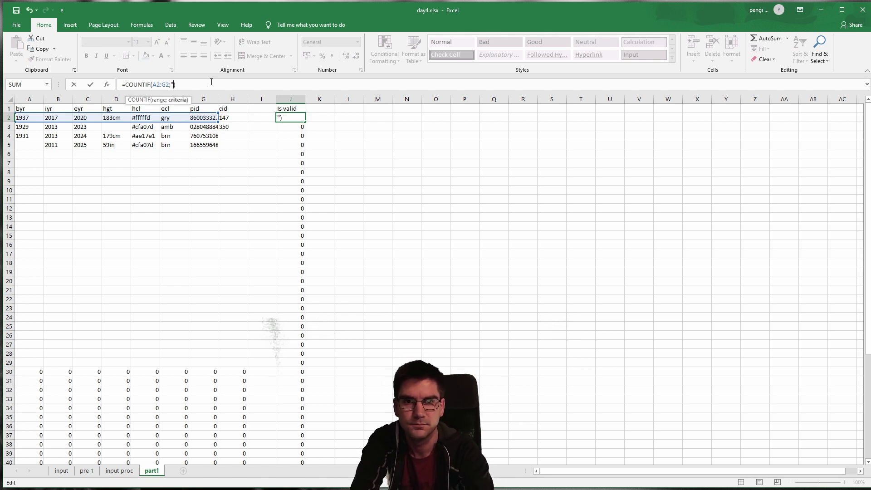
pyautogui.press('Left')
pyautogui.press('Left')
pyautogui.press('BackSpace')
pyautogui.press('BackSpace')
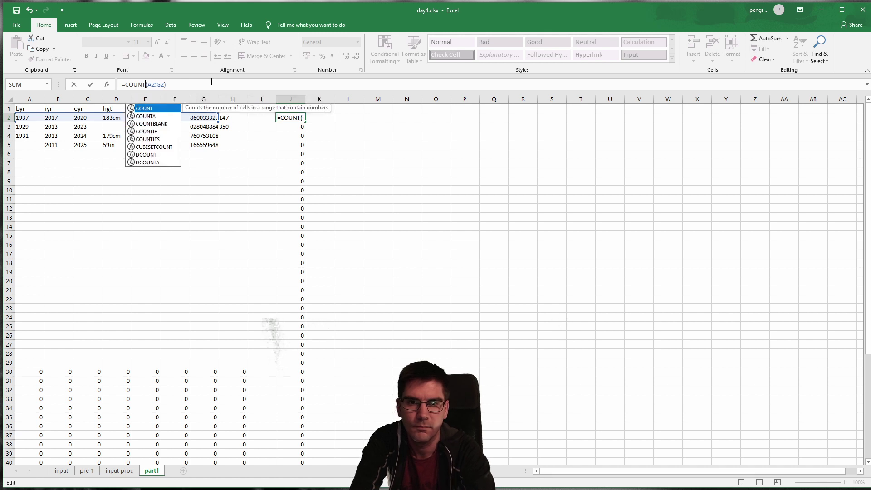
pyautogui.press('Return')
# Copy the COUNT formula from J2 down the filled part of column J.
pyautogui.press('Up')
pyautogui.hotkey('ctrl', 'c')
pyautogui.hotkey('ctrl', 'shift', 'Down')
pyautogui.hotkey('ctrl', 'v')
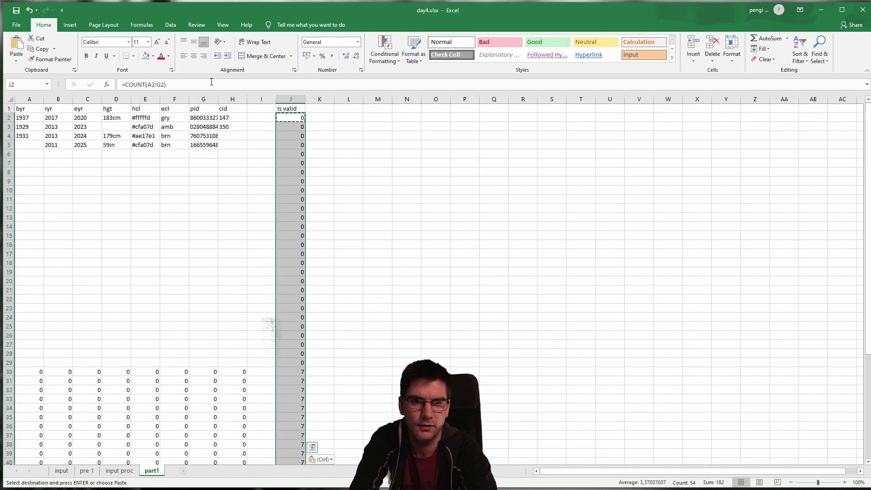
pyautogui.click(338, 200)
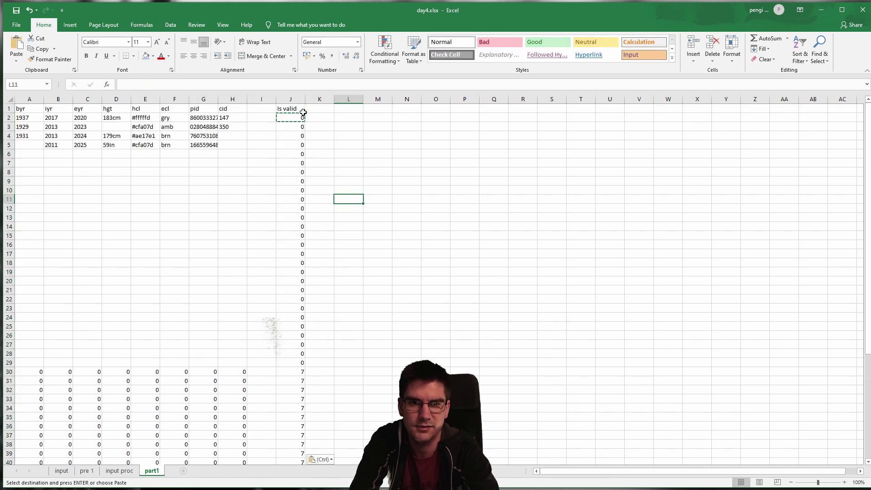
# Examine the COUNT formula in J2 and the linked field cells in rows 2 and 3 that it should count.
pyautogui.click(293, 109)
pyautogui.click(287, 118)
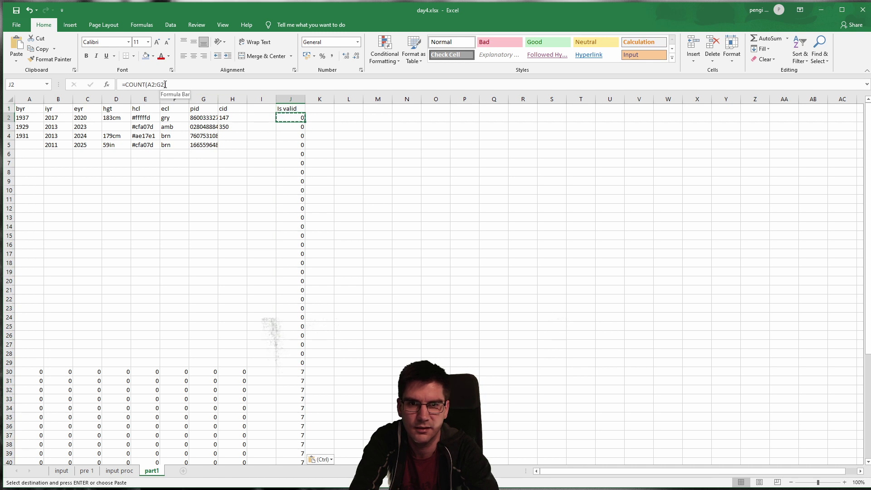
pyautogui.click(186, 89)
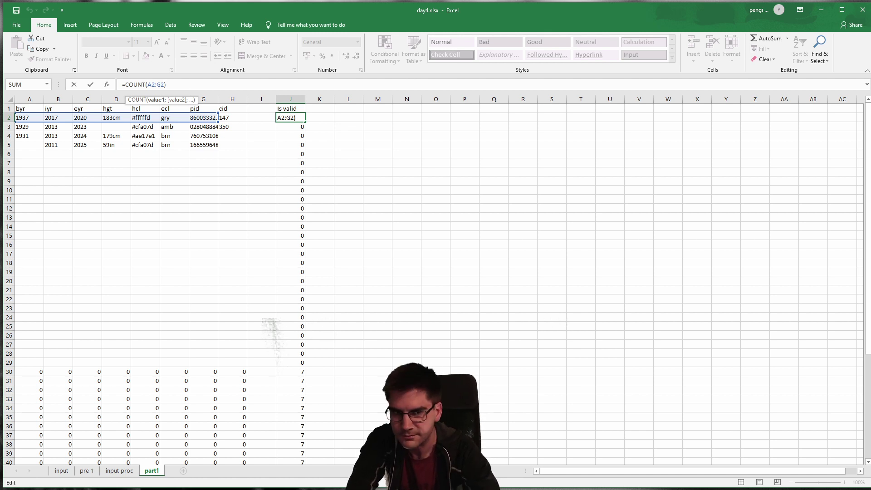
pyautogui.hotkey('alt', 'Tab')
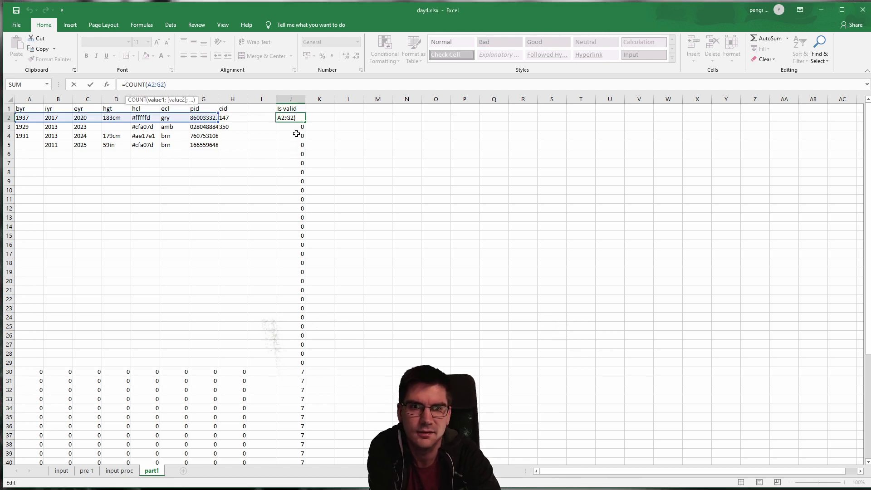
pyautogui.press('Return')
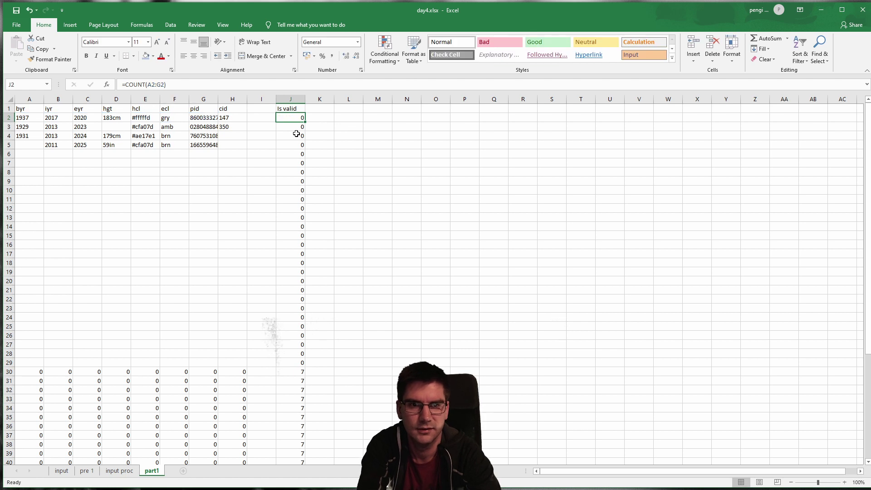
pyautogui.click(283, 118)
pyautogui.click(164, 126)
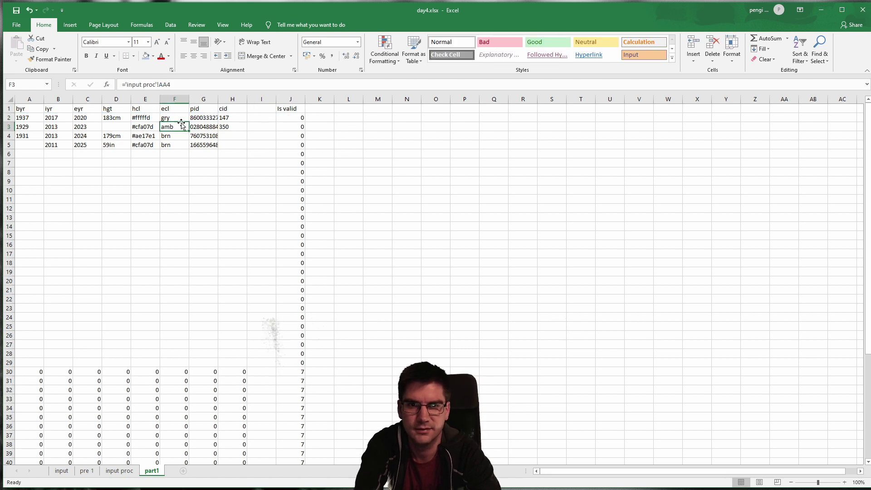
pyautogui.click(200, 118)
pyautogui.click(9, 118)
pyautogui.click(21, 126)
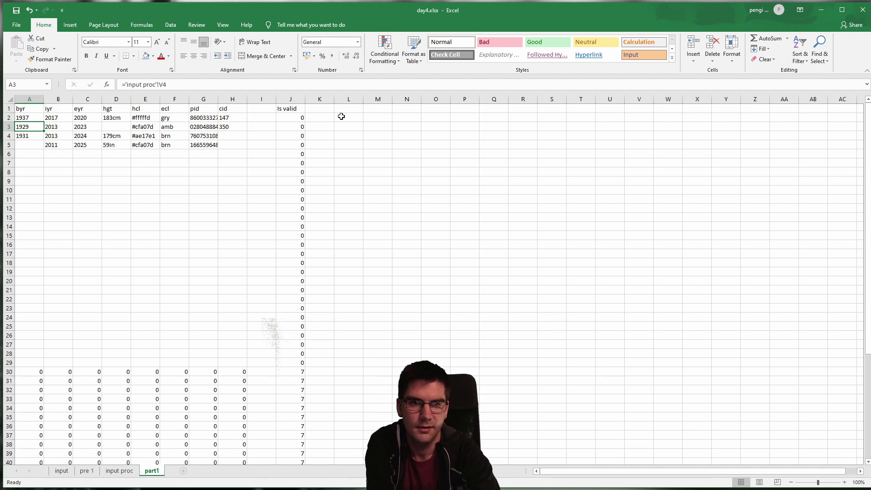
pyautogui.click(288, 117)
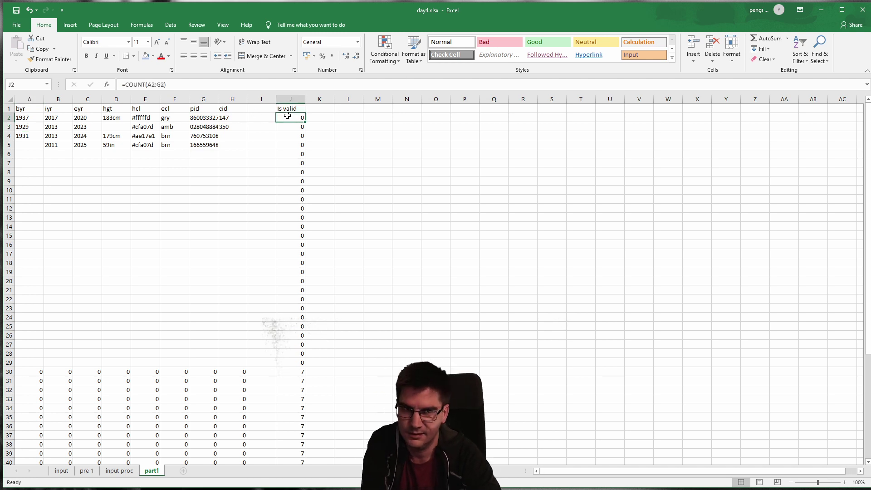
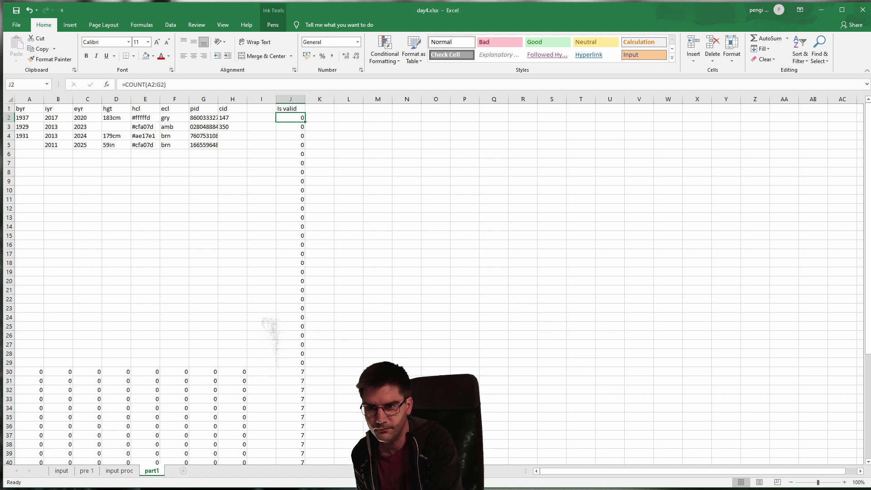
pyautogui.moveTo(152, 239)
pyautogui.mouseDown()
pyautogui.moveTo(271, 226)
pyautogui.moveTo(245, 254)
pyautogui.moveTo(268, 248)
pyautogui.mouseUp()
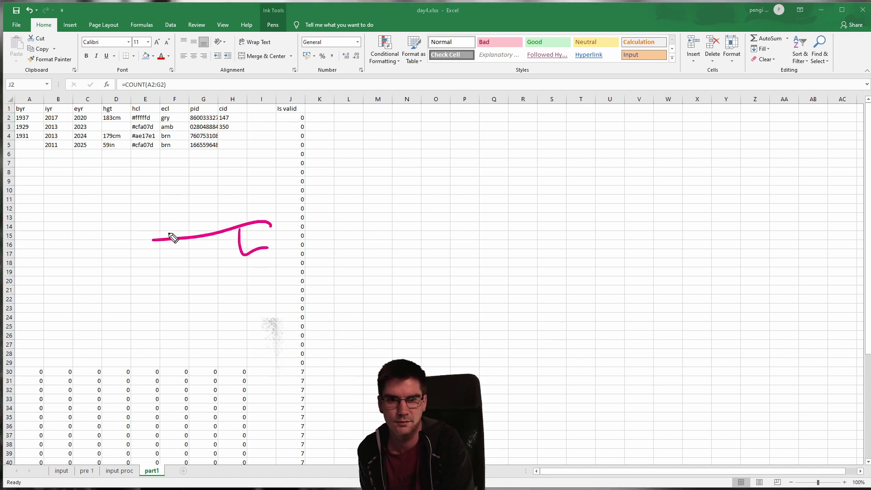
pyautogui.moveTo(163, 248)
pyautogui.mouseDown()
pyautogui.moveTo(169, 262)
pyautogui.moveTo(211, 257)
pyautogui.mouseUp()
pyautogui.moveTo(266, 232); pyautogui.dragTo(268, 250)
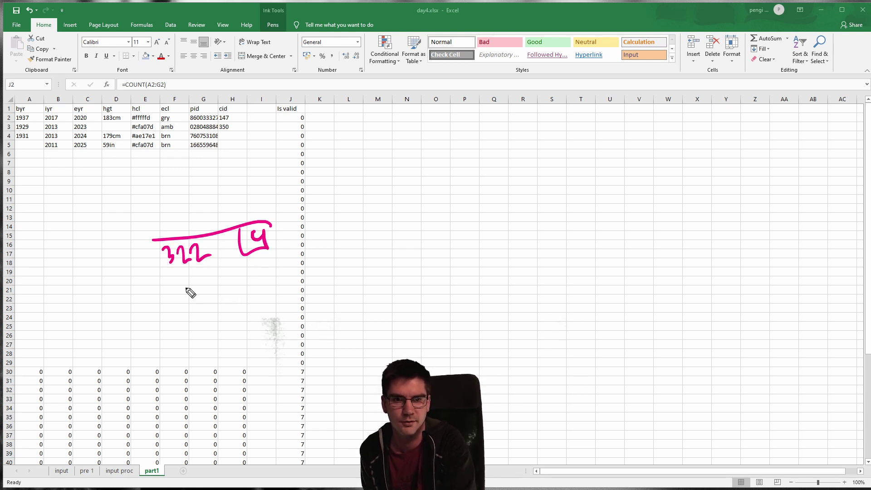
pyautogui.moveTo(163, 217); pyautogui.dragTo(162, 217)
pyautogui.moveTo(174, 272); pyautogui.dragTo(159, 286)
pyautogui.moveTo(150, 302)
pyautogui.mouseDown()
pyautogui.moveTo(183, 295)
pyautogui.moveTo(184, 320)
pyautogui.moveTo(205, 309)
pyautogui.mouseUp()
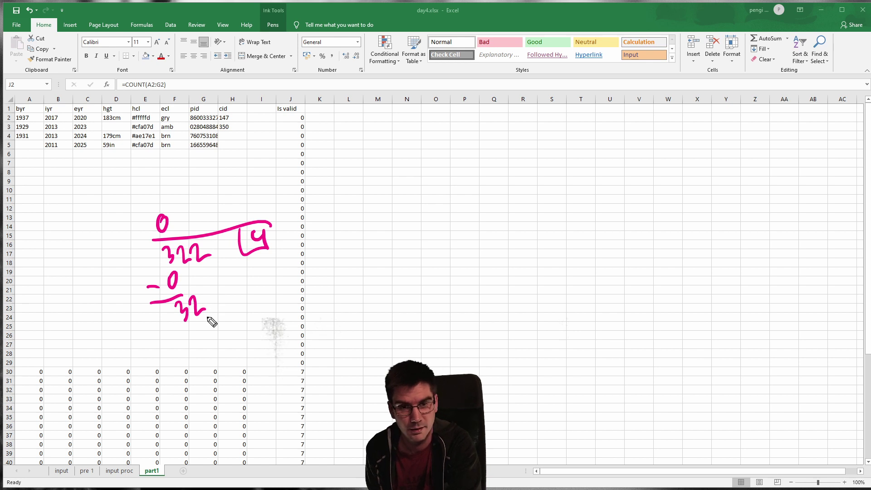
pyautogui.moveTo(181, 215); pyautogui.dragTo(174, 231)
pyautogui.moveTo(189, 323)
pyautogui.mouseDown()
pyautogui.moveTo(195, 339)
pyautogui.moveTo(214, 336)
pyautogui.moveTo(179, 339)
pyautogui.moveTo(218, 345)
pyautogui.mouseUp()
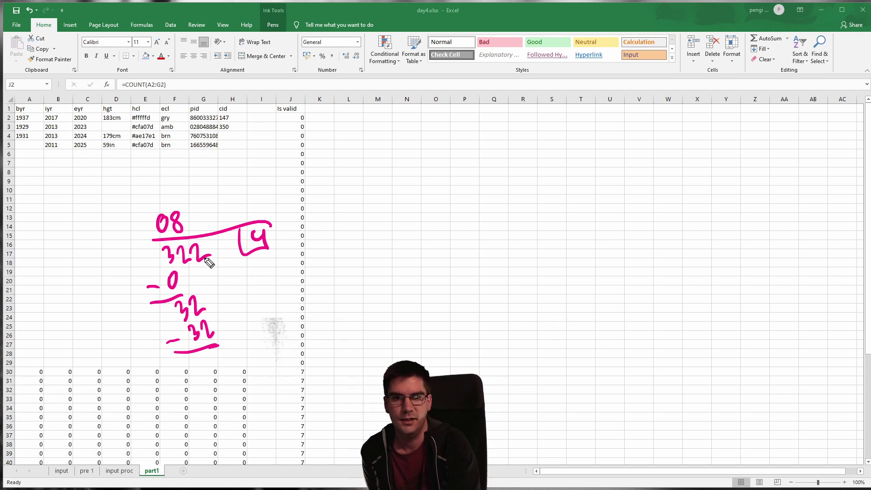
pyautogui.moveTo(363, 236)
pyautogui.mouseDown()
pyautogui.moveTo(365, 227)
pyautogui.moveTo(375, 239)
pyautogui.mouseUp()
pyautogui.moveTo(374, 225)
pyautogui.mouseDown()
pyautogui.moveTo(374, 251)
pyautogui.moveTo(342, 233)
pyautogui.moveTo(402, 240)
pyautogui.mouseUp()
pyautogui.click(349, 241)
pyautogui.moveTo(387, 248); pyautogui.dragTo(417, 233)
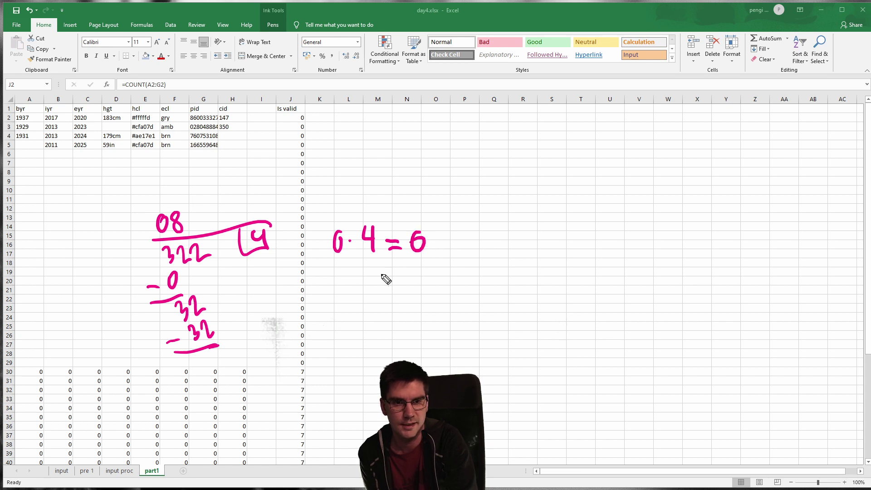
pyautogui.moveTo(346, 272)
pyautogui.mouseDown()
pyautogui.moveTo(347, 287)
pyautogui.moveTo(381, 280)
pyautogui.moveTo(380, 287)
pyautogui.mouseUp()
pyautogui.click(358, 278)
pyautogui.moveTo(388, 272); pyautogui.dragTo(426, 279)
pyautogui.moveTo(424, 269); pyautogui.dragTo(425, 295)
pyautogui.click(368, 317)
pyautogui.moveTo(350, 309)
pyautogui.mouseDown()
pyautogui.moveTo(367, 325)
pyautogui.moveTo(391, 319)
pyautogui.mouseUp()
pyautogui.moveTo(388, 304)
pyautogui.mouseDown()
pyautogui.moveTo(394, 328)
pyautogui.moveTo(410, 310)
pyautogui.mouseUp()
pyautogui.moveTo(402, 319); pyautogui.dragTo(411, 317)
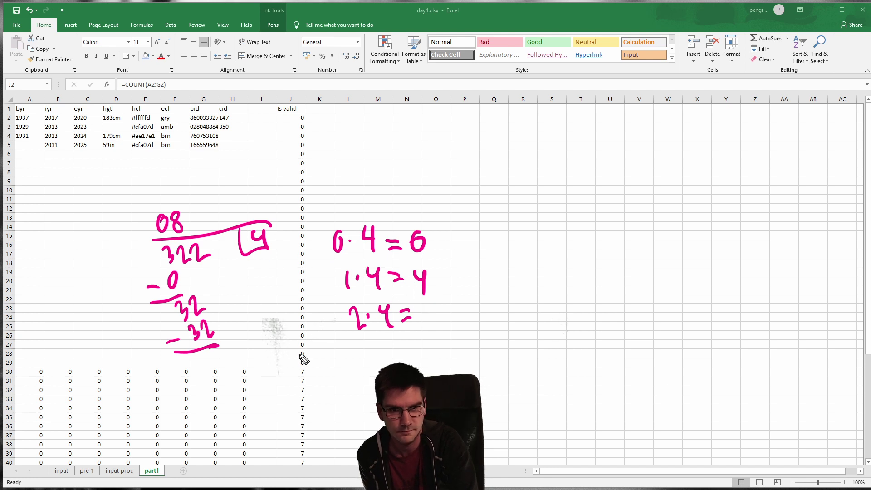
pyautogui.moveTo(215, 361); pyautogui.dragTo(213, 363)
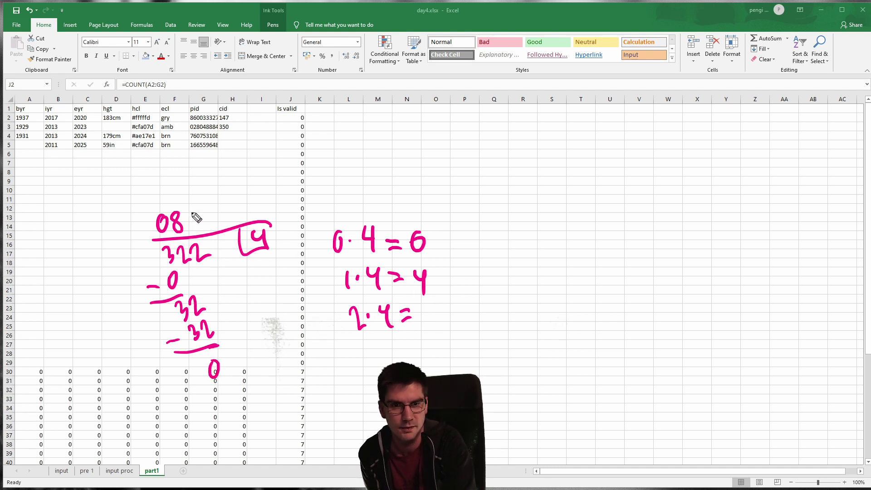
pyautogui.moveTo(196, 212); pyautogui.dragTo(189, 223)
pyautogui.moveTo(224, 362)
pyautogui.mouseDown()
pyautogui.moveTo(241, 371)
pyautogui.moveTo(203, 372)
pyautogui.moveTo(236, 381)
pyautogui.moveTo(212, 393)
pyautogui.moveTo(255, 399)
pyautogui.moveTo(243, 424)
pyautogui.mouseUp()
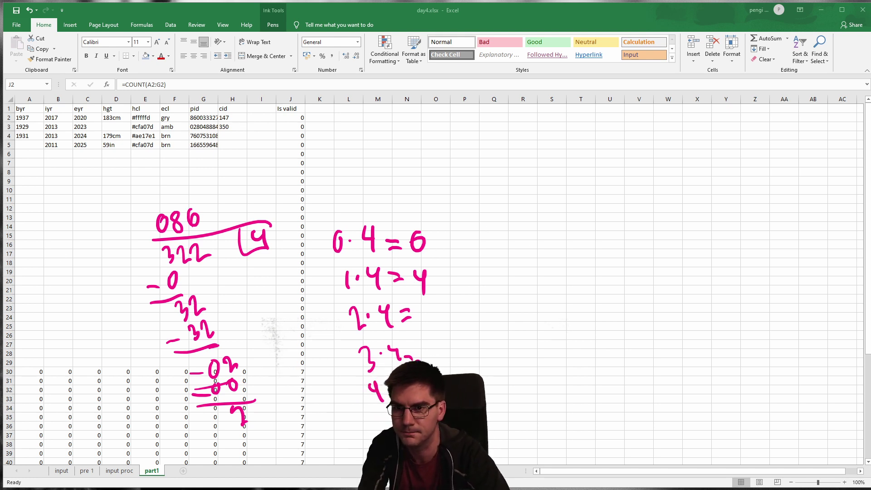
pyautogui.press('Escape')
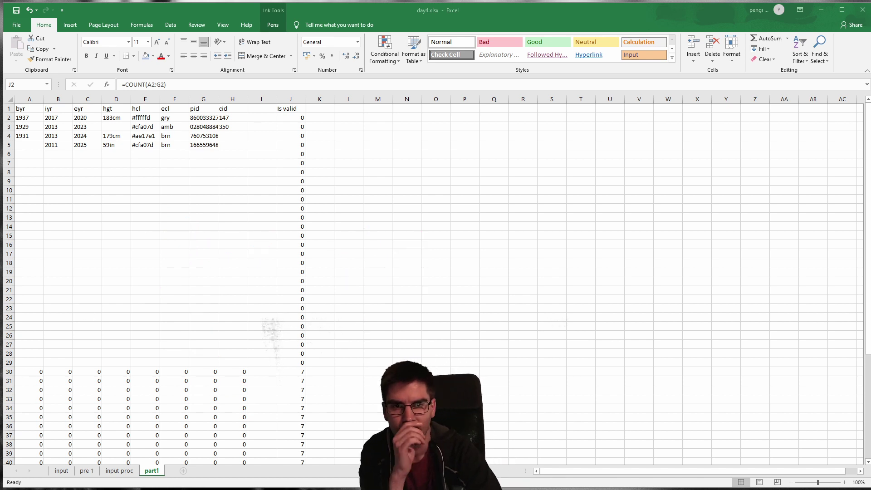
pyautogui.click(287, 119)
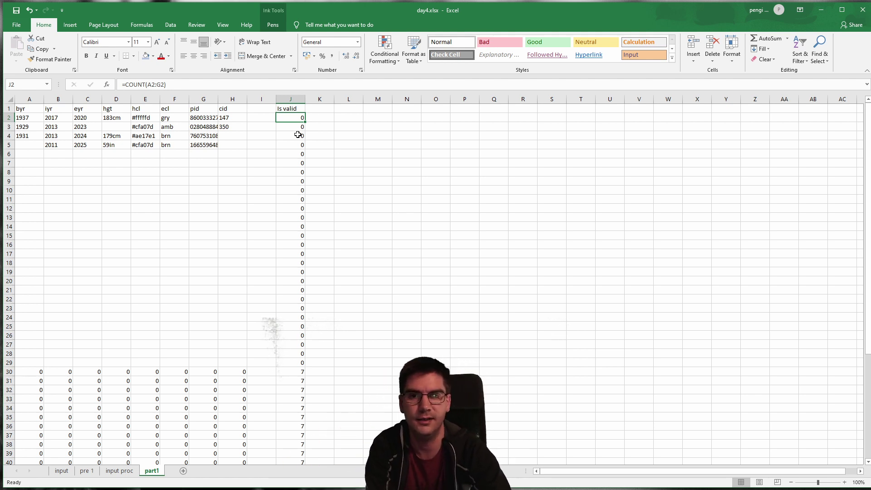
pyautogui.scroll(-7, 145, 334)
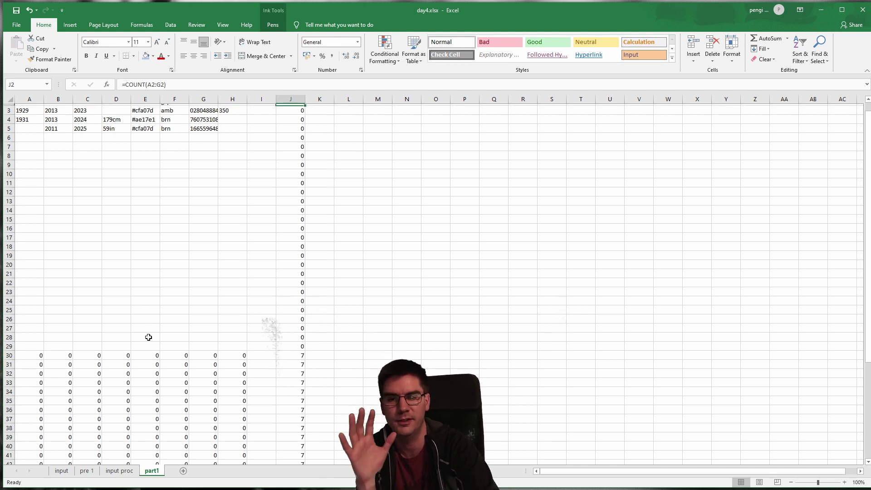
pyautogui.scroll(7, 145, 318)
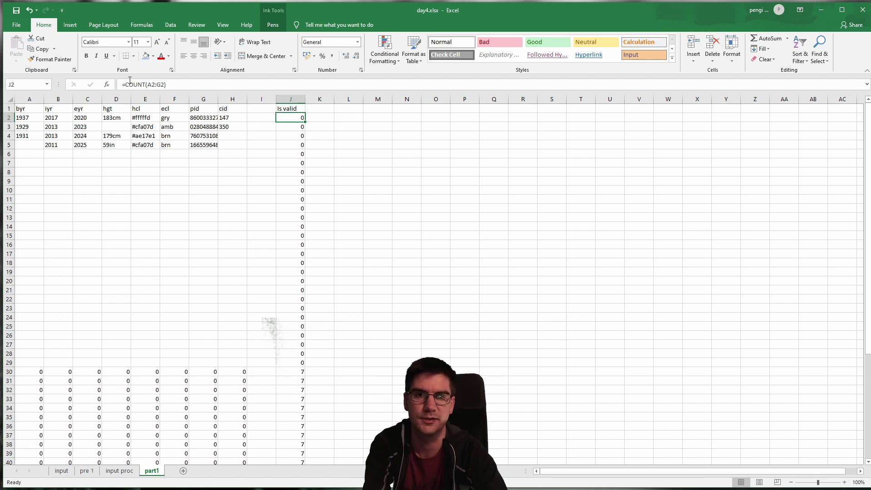
pyautogui.click(181, 81)
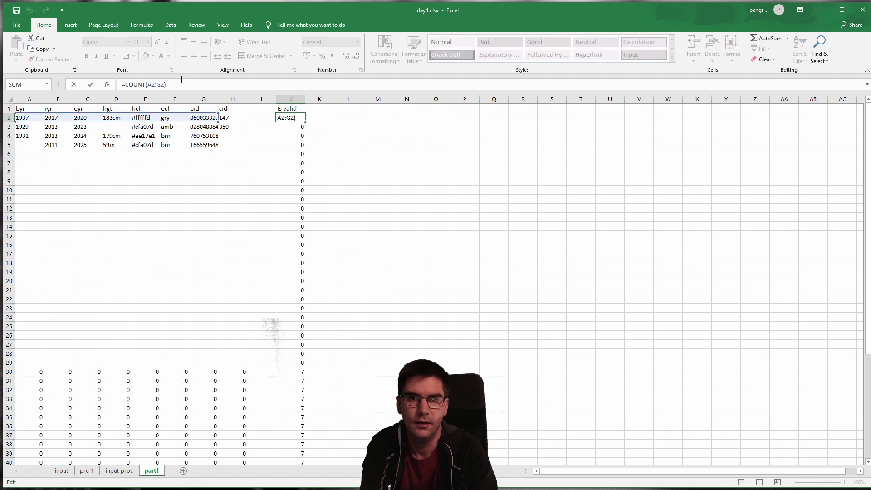
pyautogui.press('Escape')
# Change the byr formula in A2 to ='input proc'!V3<>"" so it tests whether the field is filled.
pyautogui.press('Left')
pyautogui.press('Left')
pyautogui.press('Left')
pyautogui.press('Left')
pyautogui.press('Left')
pyautogui.press('Left')
pyautogui.press('Left')
pyautogui.press('Left')
pyautogui.press('Left')
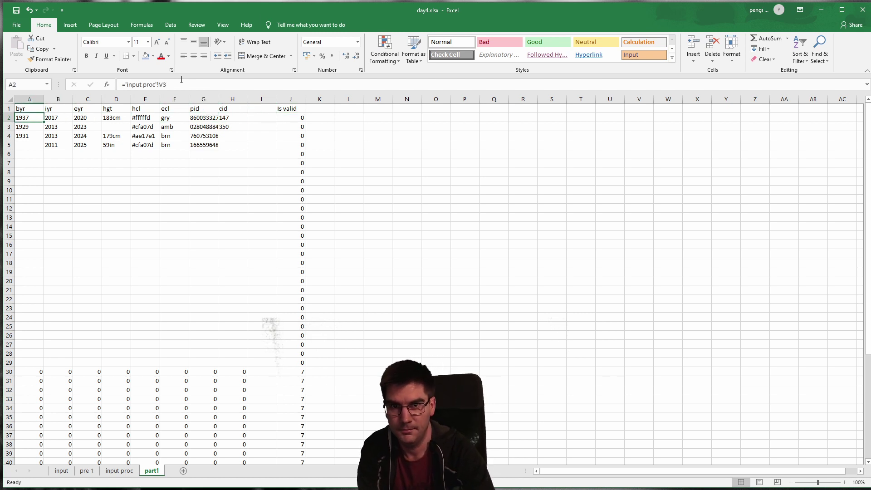
pyautogui.press('F2')
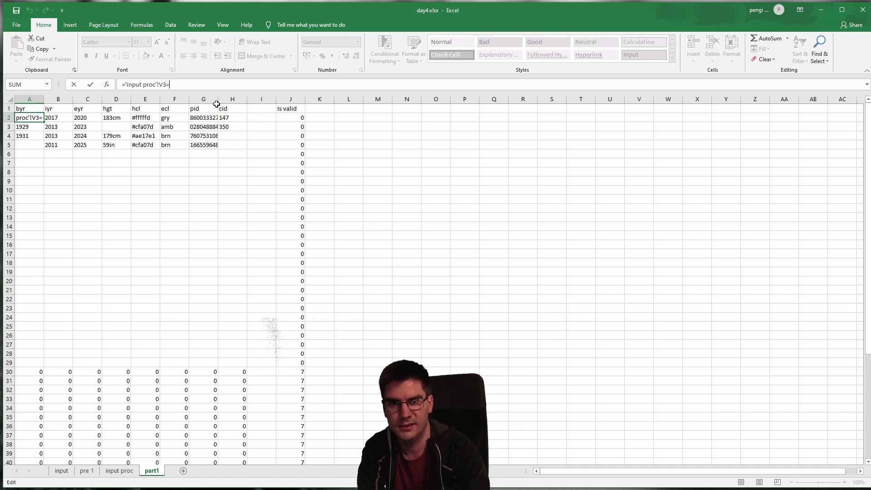
pyautogui.write('=')
pyautogui.press('BackSpace')
pyautogui.write('<>""')
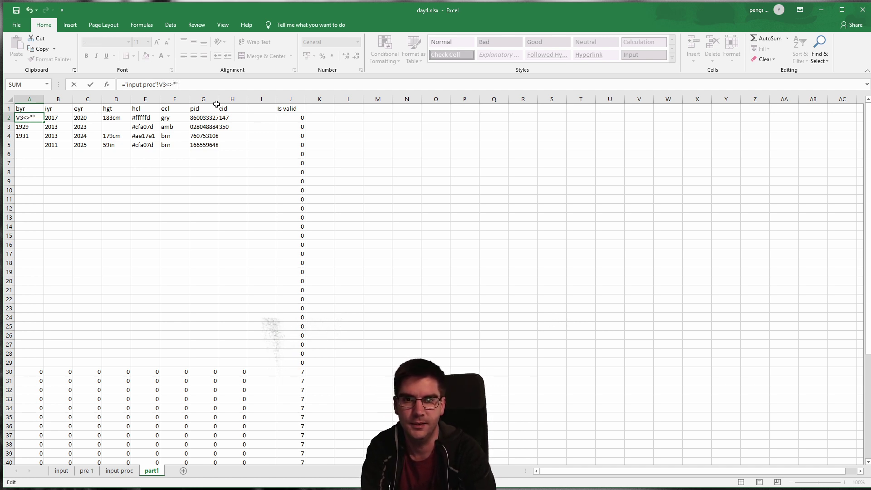
pyautogui.press('Return')
# Copy the non-empty test from A2 across row 2 to column H and down all filled rows.
pyautogui.press('Up')
pyautogui.hotkey('ctrl', 'c')
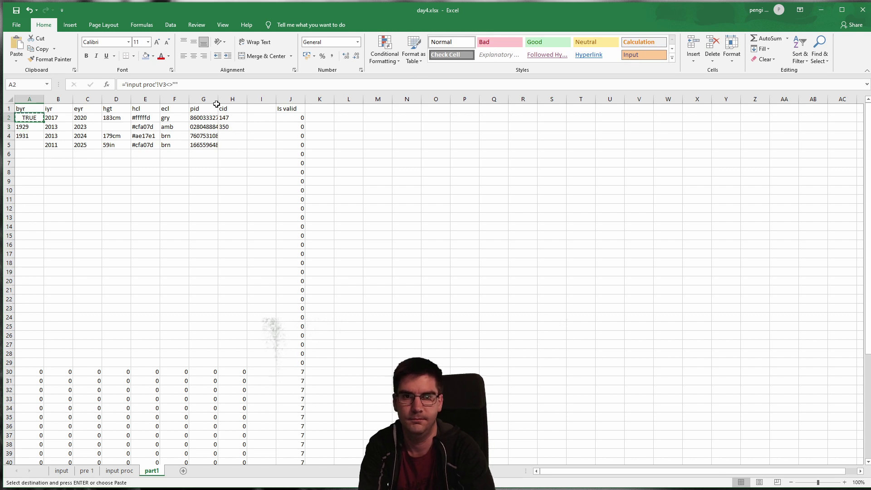
pyautogui.hotkey('ctrl', 'shift', 'Right')
pyautogui.hotkey('ctrl', 'v')
pyautogui.hotkey('ctrl', 'c')
pyautogui.hotkey('ctrl', 'shift', 'Down')
pyautogui.hotkey('ctrl', 'shift', 'Down')
pyautogui.hotkey('ctrl', 'shift', 'Down')
pyautogui.hotkey('ctrl', 'v')
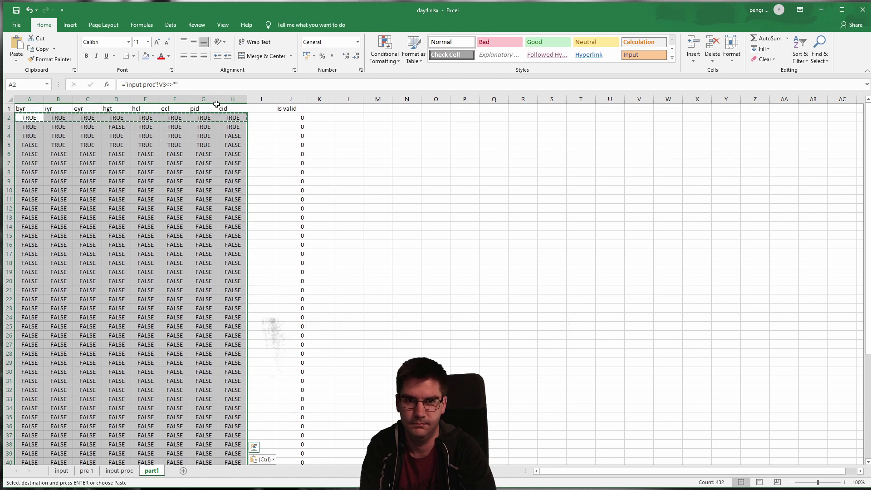
pyautogui.click(359, 164)
# Replace the formula in J2 with =COUNTIF(A2:G2;"=TRUE") to count the fields present.
pyautogui.click(293, 117)
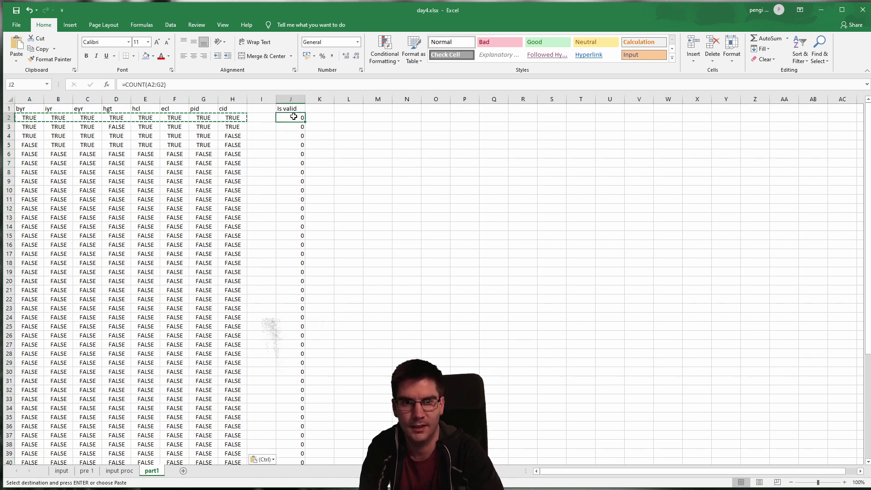
pyautogui.write('=COUNTIF')
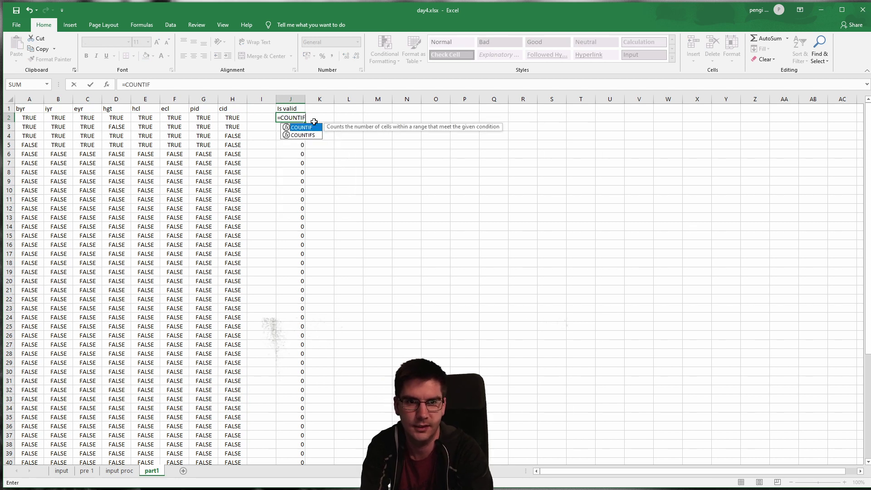
pyautogui.write('(')
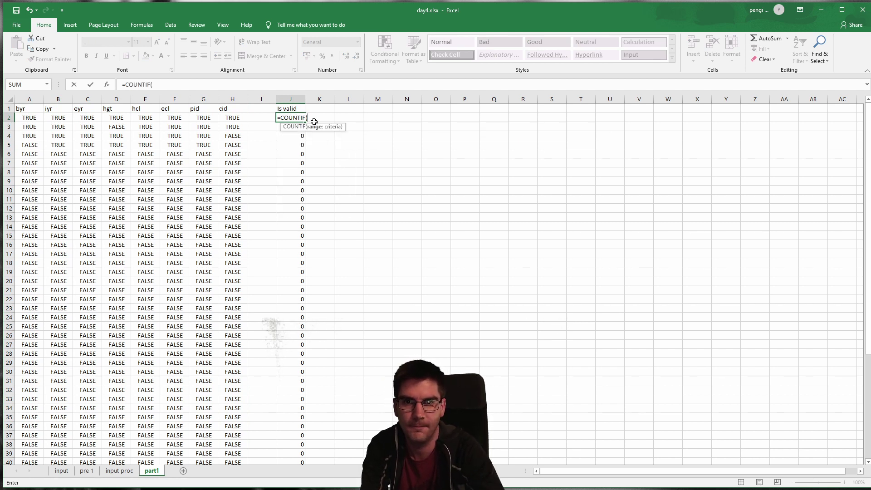
pyautogui.moveTo(34, 119); pyautogui.dragTo(204, 119)
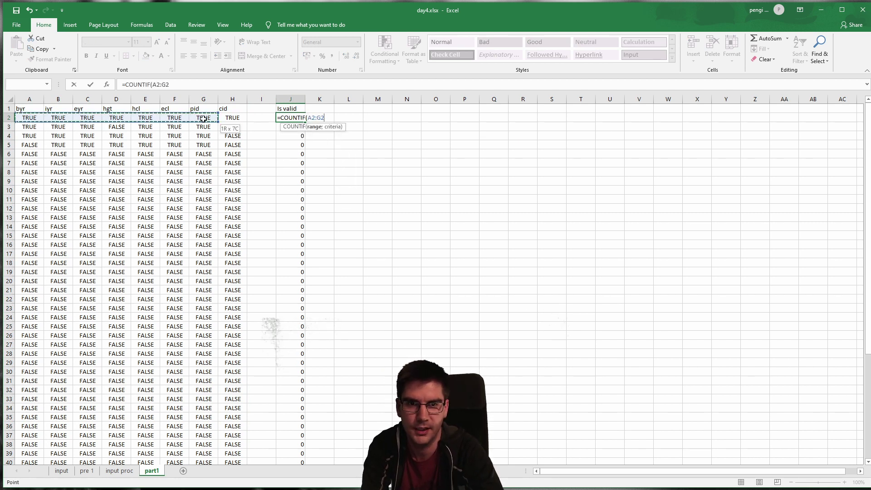
pyautogui.write(';')
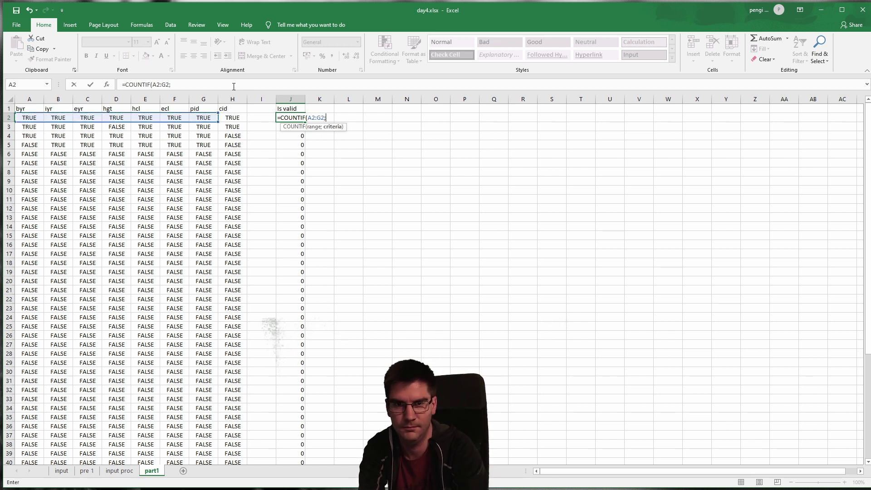
pyautogui.write('"=TRUE"))')
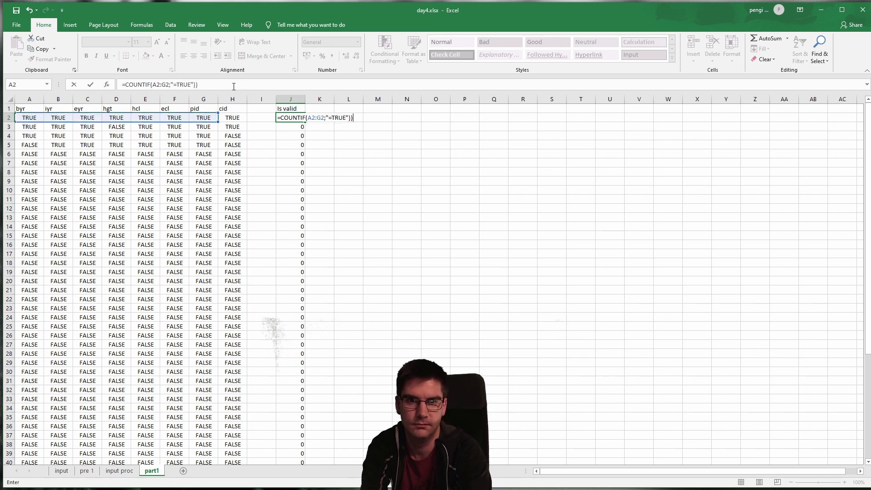
pyautogui.press('Return')
pyautogui.press('Return')
pyautogui.press('Up')
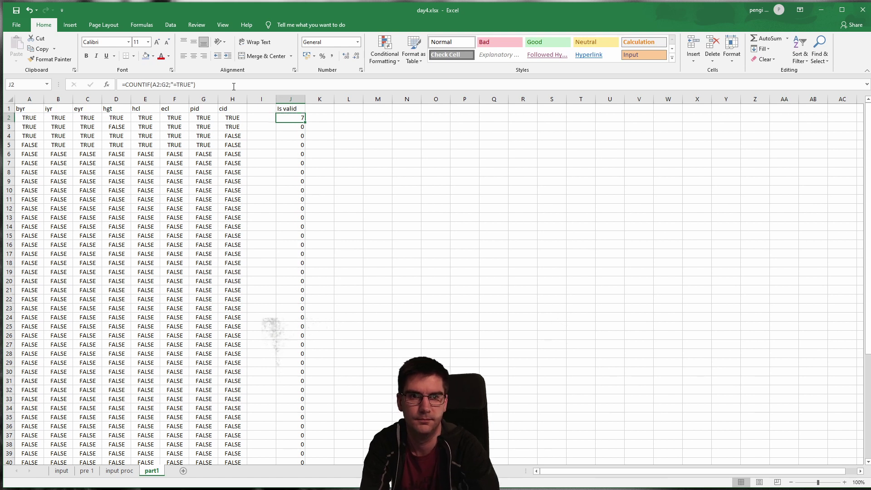
# Copy the COUNTIF formula from J2 down the filled part of column J.
pyautogui.hotkey('ctrl', 'c')
pyautogui.hotkey('ctrl', 'shift', 'Down')
pyautogui.hotkey('ctrl', 'v')
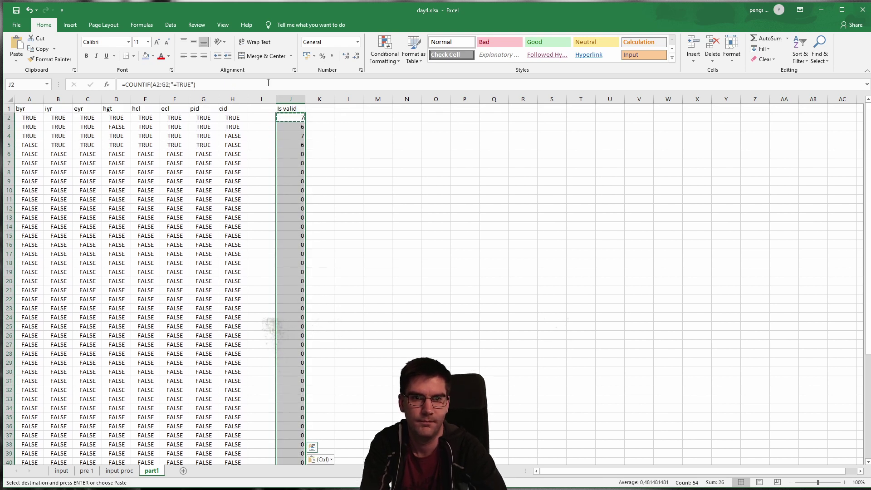
pyautogui.click(320, 127)
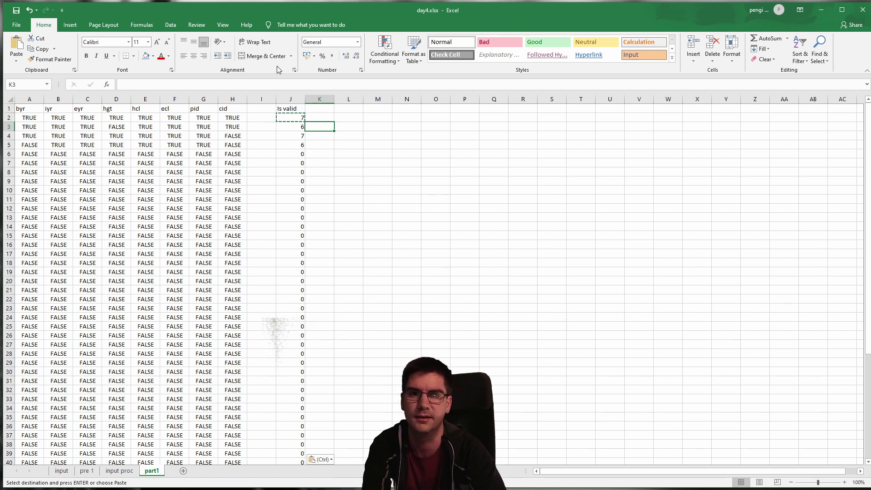
pyautogui.press('Escape')
# Append =7 to the COUNTIF formula in J2 so it tests for all seven required fields.
pyautogui.click(295, 117)
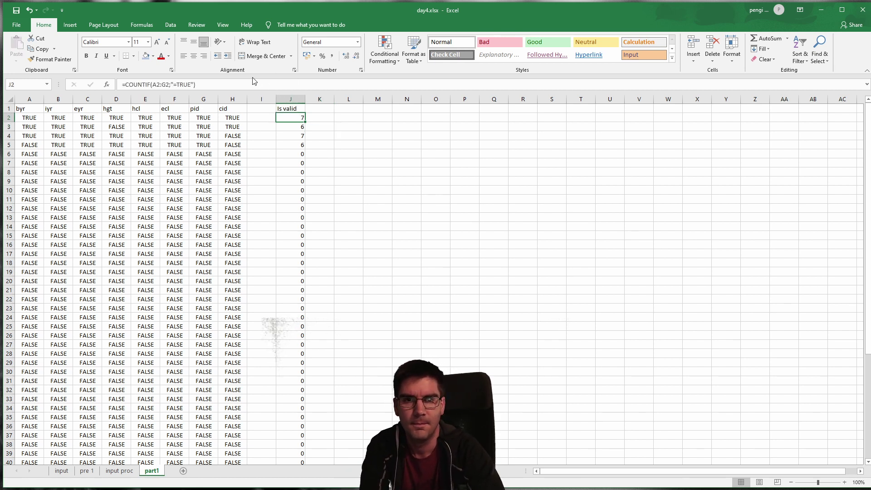
pyautogui.click(264, 80)
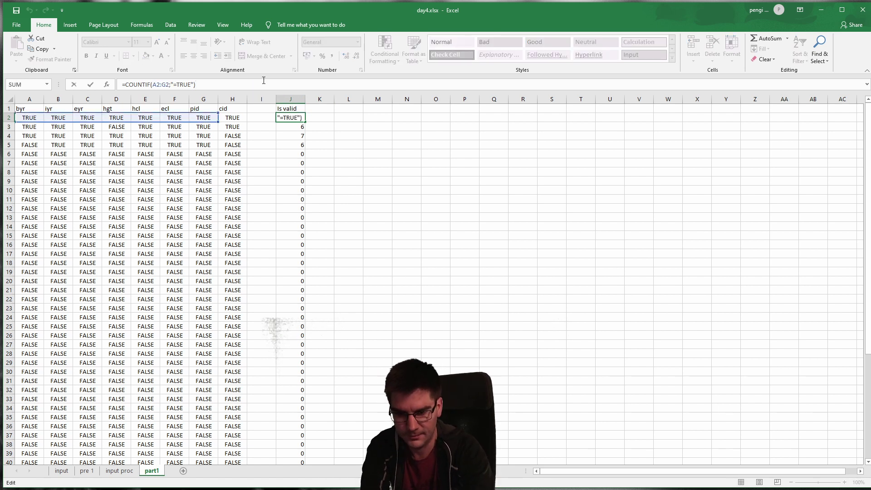
pyautogui.write('=')
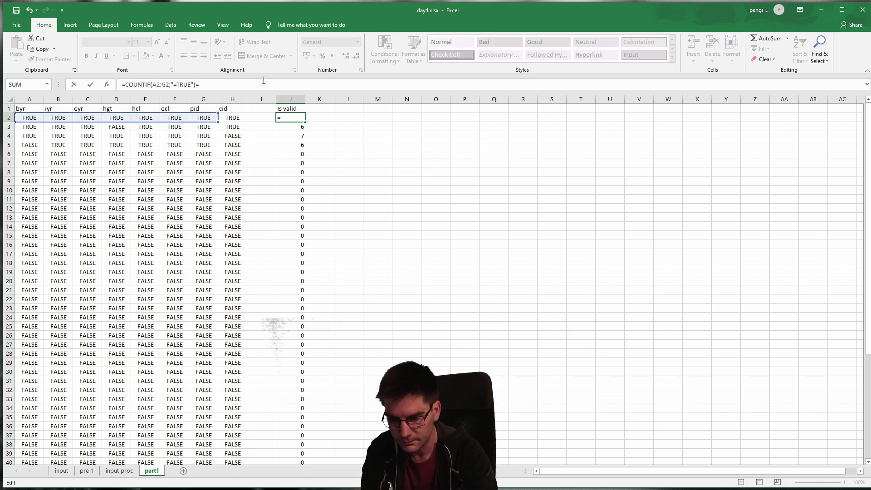
pyautogui.write('7')
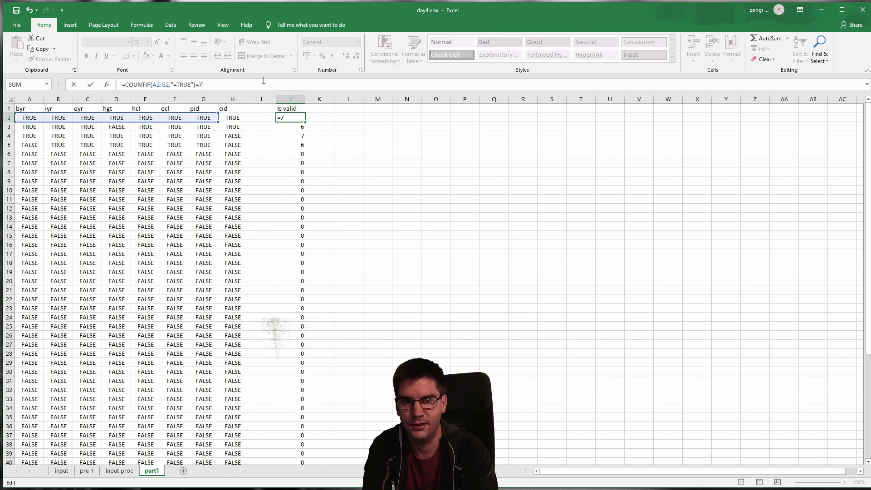
pyautogui.hotkey('ctrl', 'Return')
# Copy the seven-field test from J2 down the filled part of column J and check the formulas in J3 to J5.
pyautogui.hotkey('ctrl', 'c')
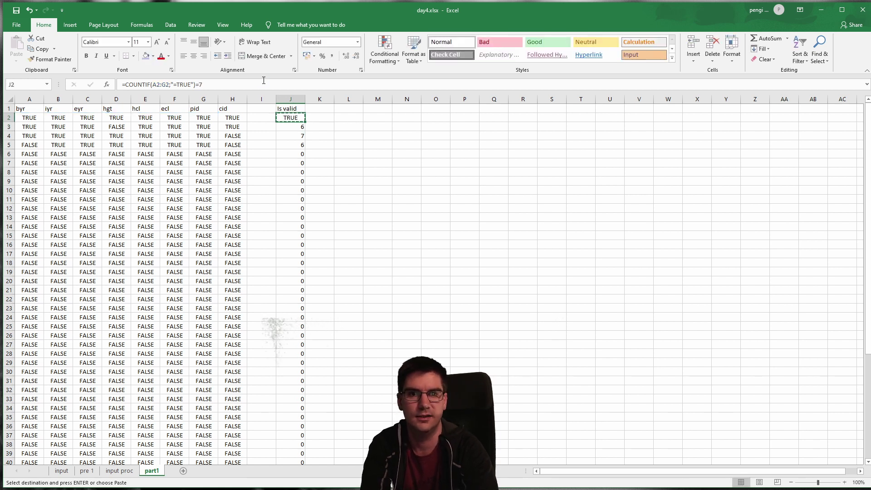
pyautogui.hotkey('ctrl', 'shift', 'Down')
pyautogui.hotkey('ctrl', 'v')
pyautogui.hotkey('ctrl', 'BackSpace')
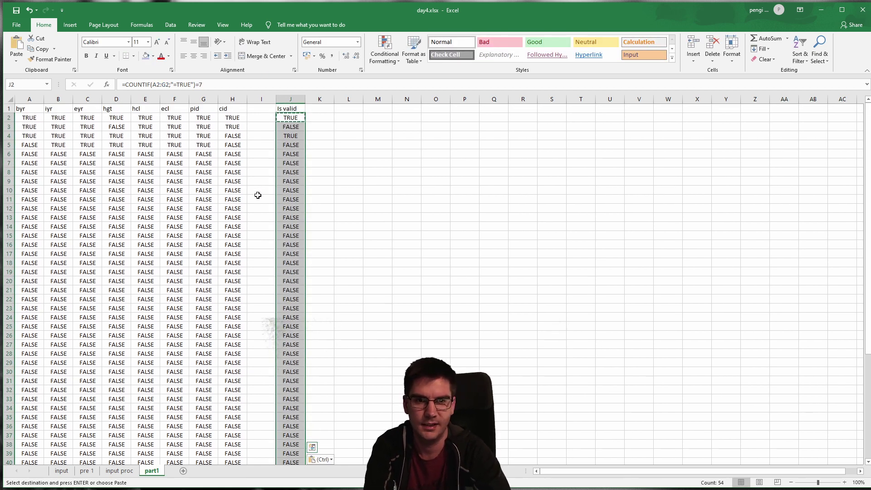
pyautogui.click(259, 180)
pyautogui.click(289, 127)
pyautogui.press('Down')
pyautogui.press('Down')
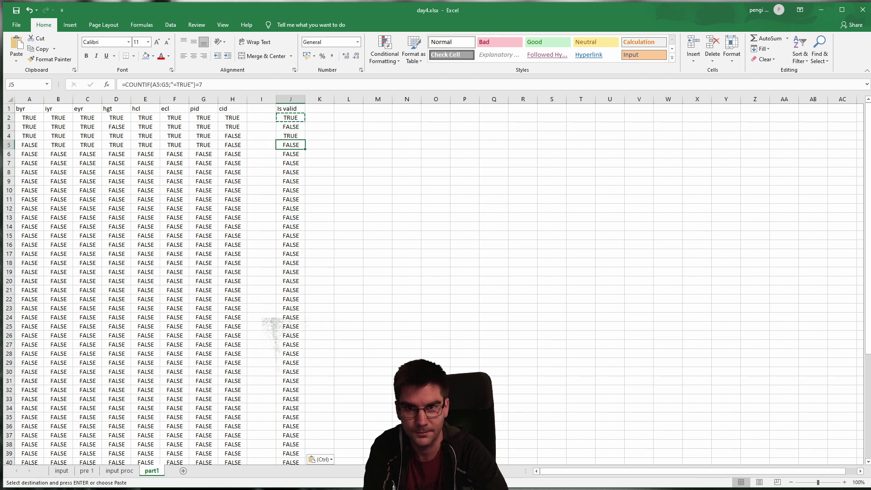
# Start a conditional formatting rule for the whole part1 sheet that formats only cells whose value is equal to TRUE.
pyautogui.click(8, 99)
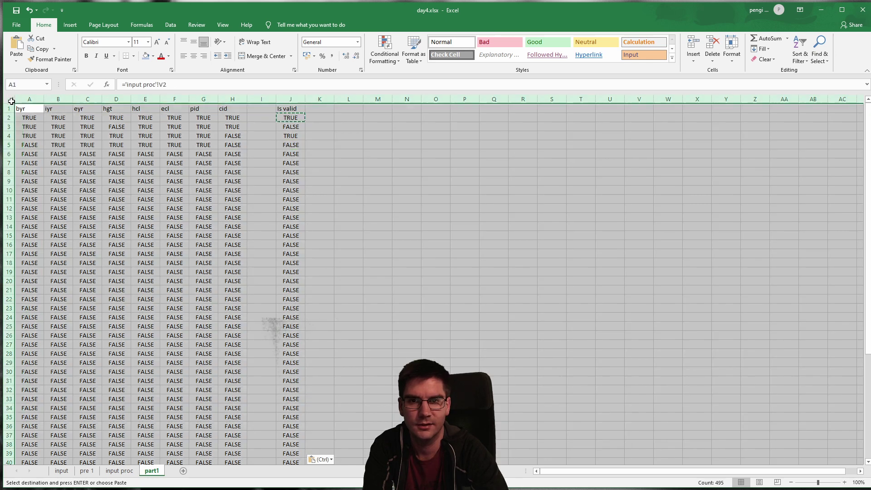
pyautogui.click(384, 55)
pyautogui.click(407, 164)
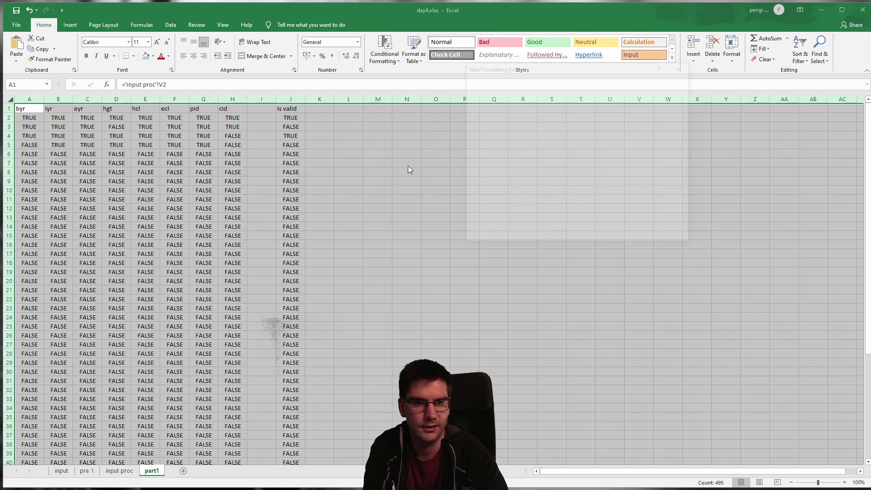
pyautogui.click(504, 99)
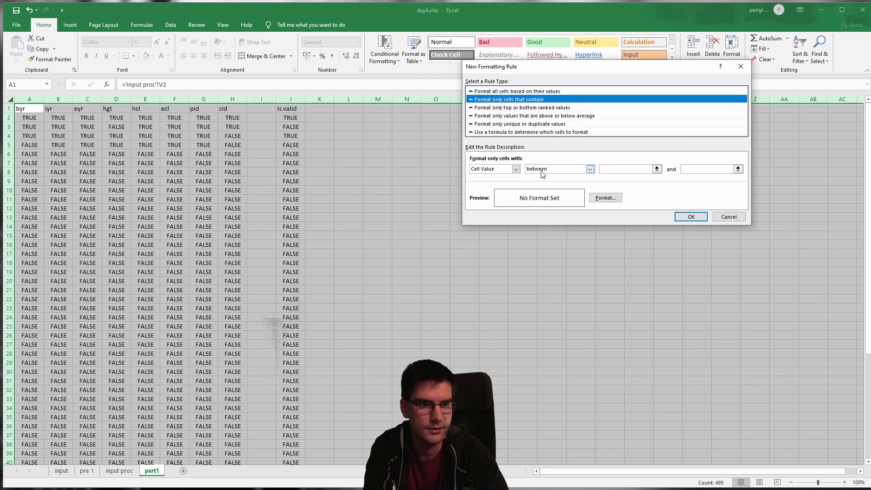
pyautogui.click(516, 169)
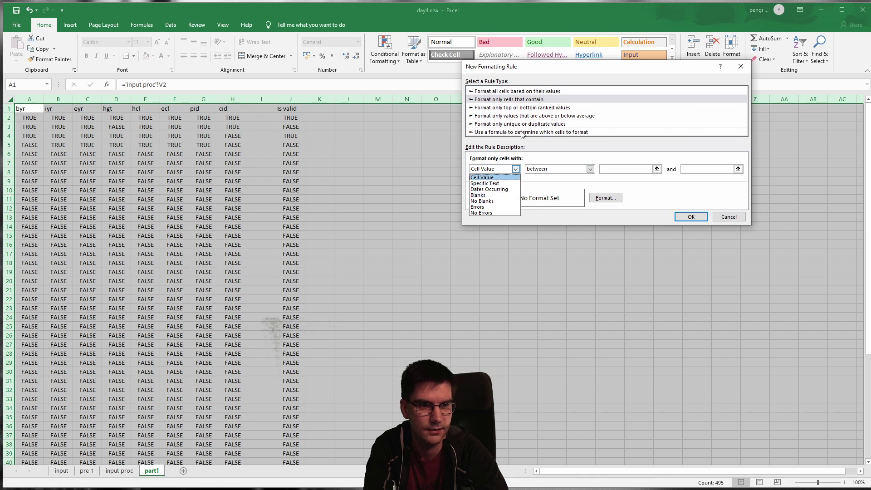
pyautogui.click(568, 171)
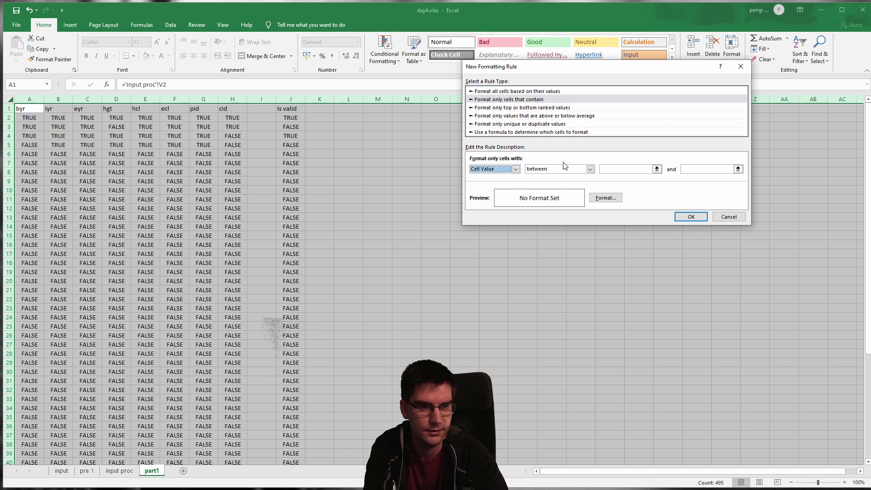
pyautogui.click(575, 170)
pyautogui.click(578, 189)
pyautogui.click(607, 169)
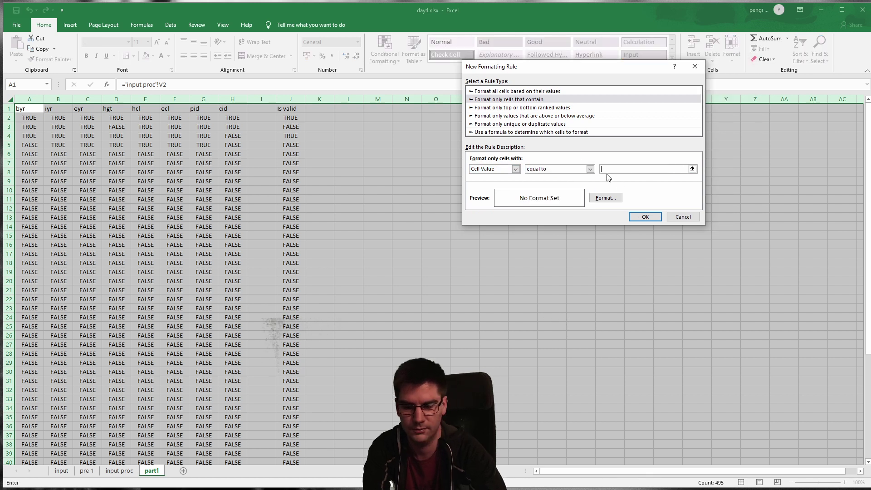
pyautogui.write('TRUE')
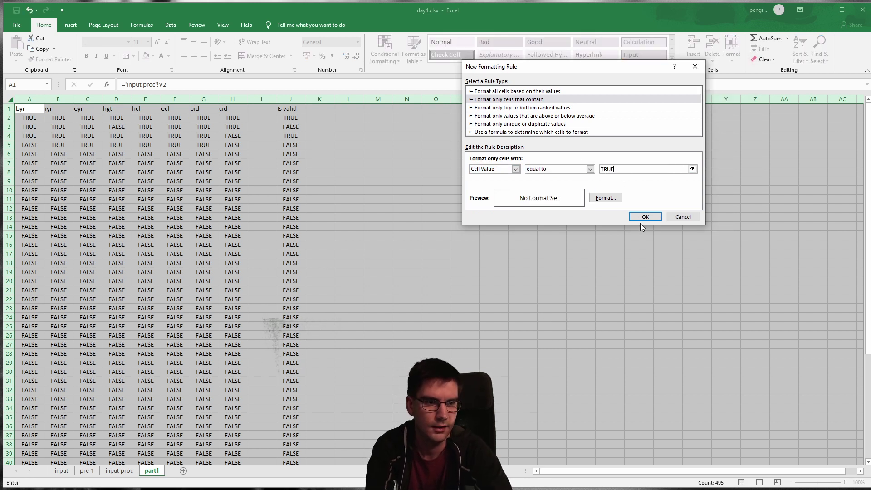
# Give the TRUE rule a light green background fill and apply it to the sheet.
pyautogui.click(606, 197)
pyautogui.click(544, 39)
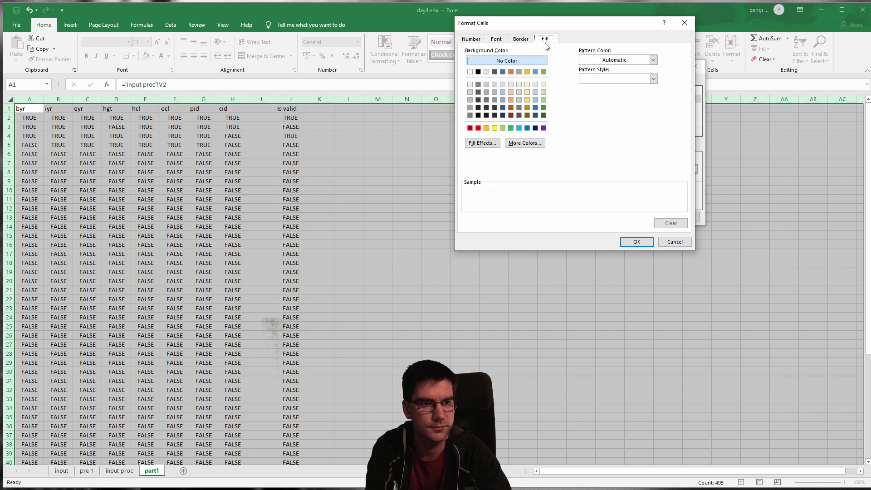
pyautogui.click(543, 107)
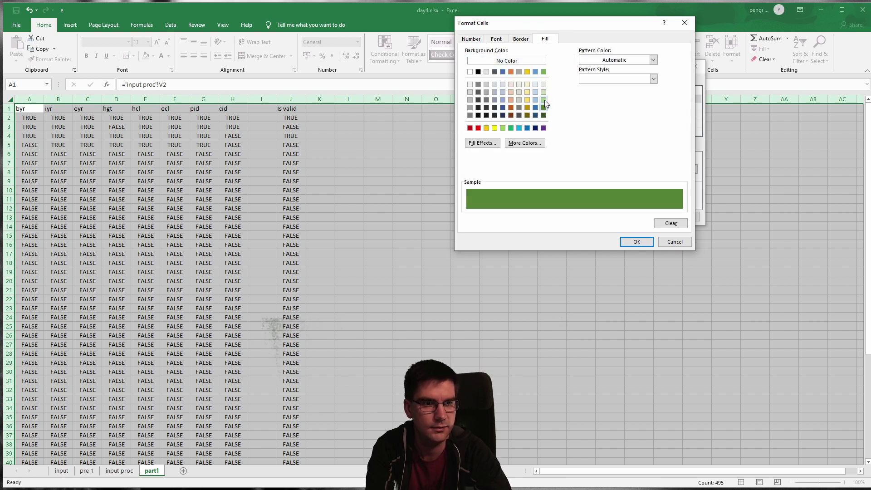
pyautogui.click(544, 100)
pyautogui.click(636, 241)
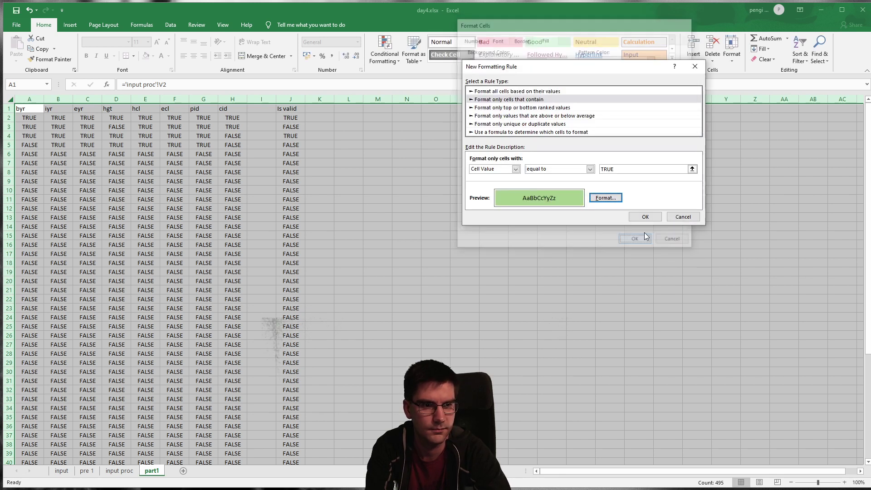
pyautogui.click(643, 218)
pyautogui.click(319, 253)
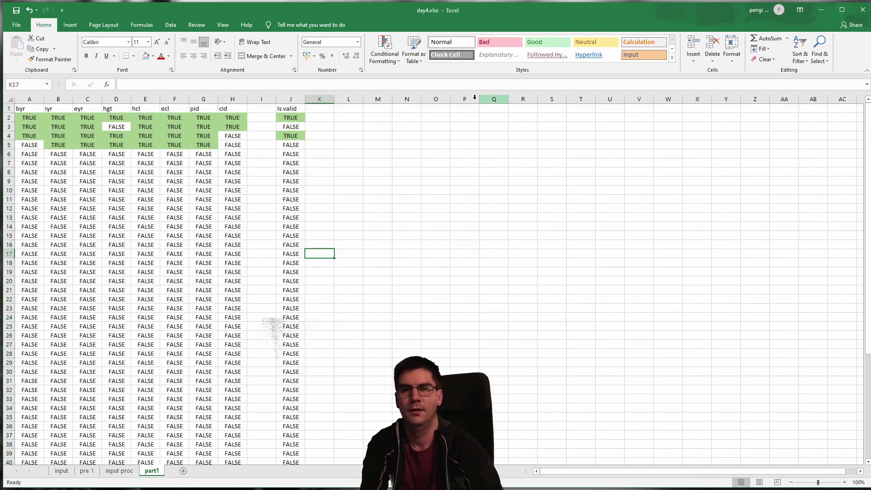
# Select all cells of the part1 sheet for another conditional formatting rule.
pyautogui.click(9, 99)
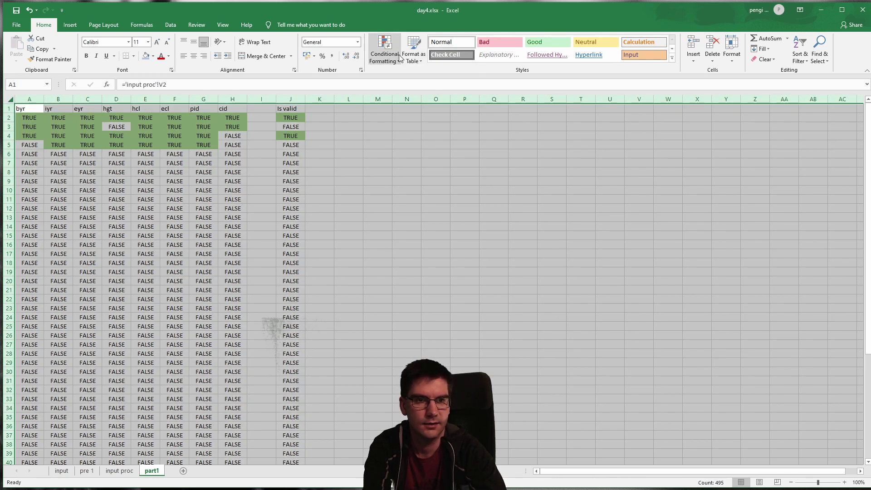
# Define a new conditional formatting rule for the whole part1 sheet that targets cell values equal to FALSE.
pyautogui.click(385, 57)
pyautogui.click(420, 169)
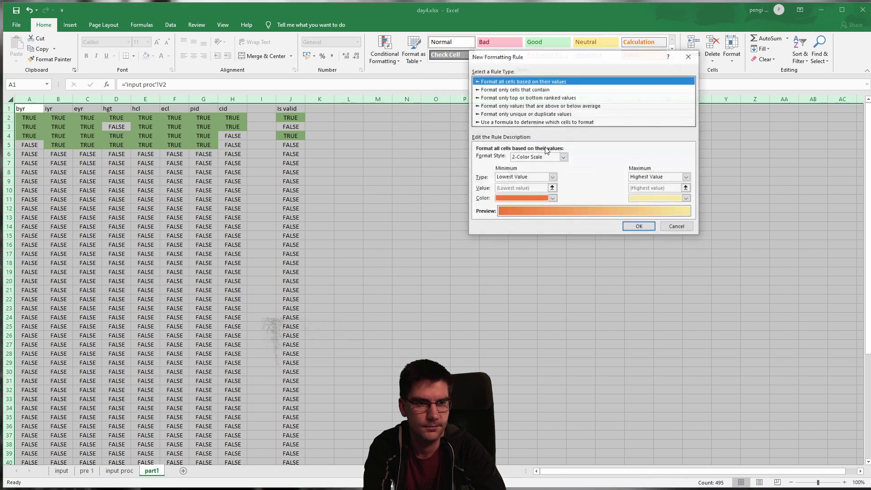
pyautogui.click(513, 90)
pyautogui.click(521, 158)
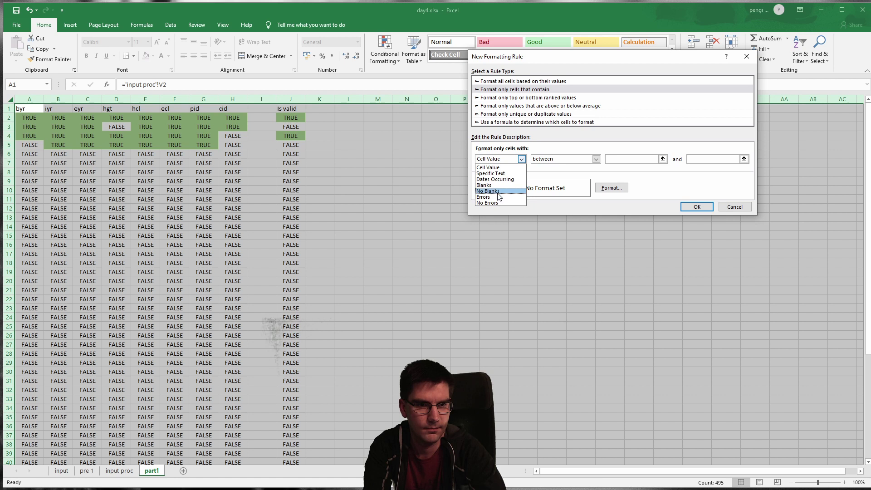
pyautogui.click(499, 167)
pyautogui.click(533, 161)
pyautogui.click(554, 179)
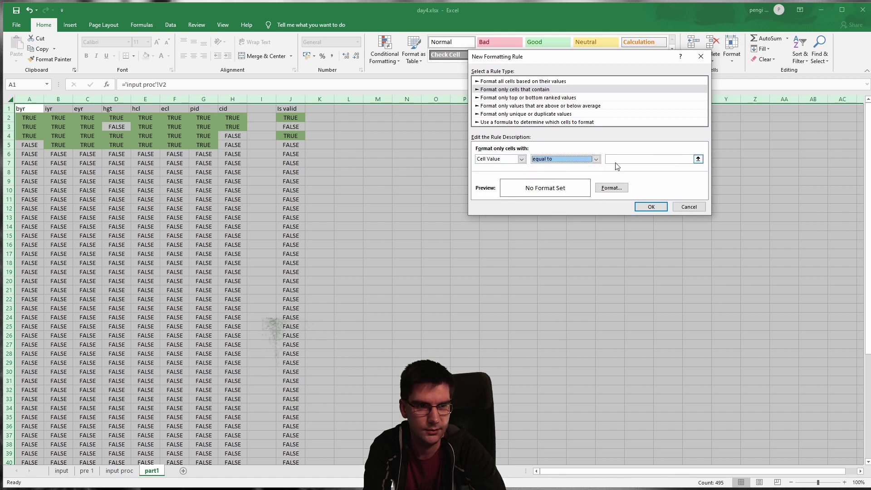
pyautogui.click(610, 160)
pyautogui.write('FALSE')
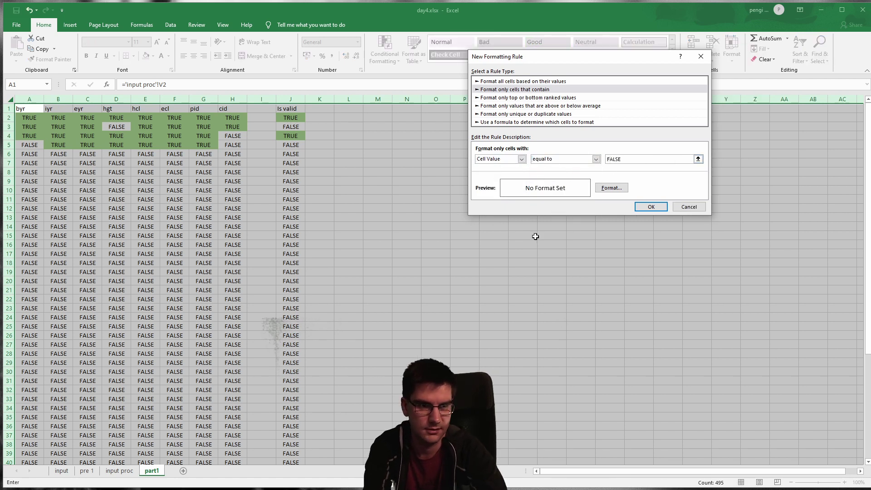
# Give the FALSE rule a light orange fill and apply it to the sheet.
pyautogui.click(611, 188)
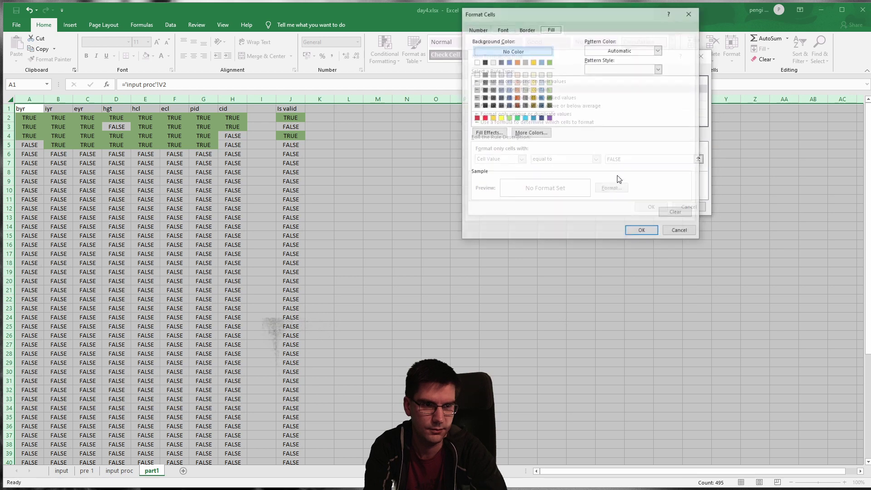
pyautogui.click(516, 82)
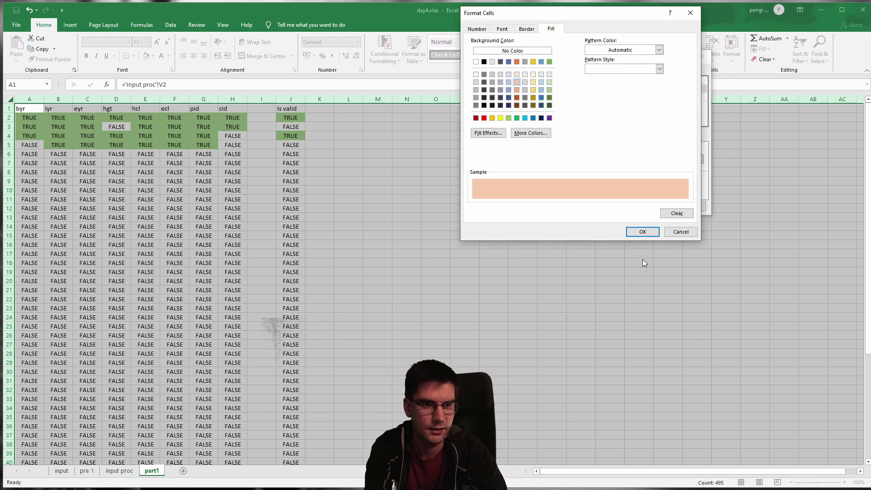
pyautogui.click(642, 231)
pyautogui.click(651, 203)
pyautogui.click(377, 218)
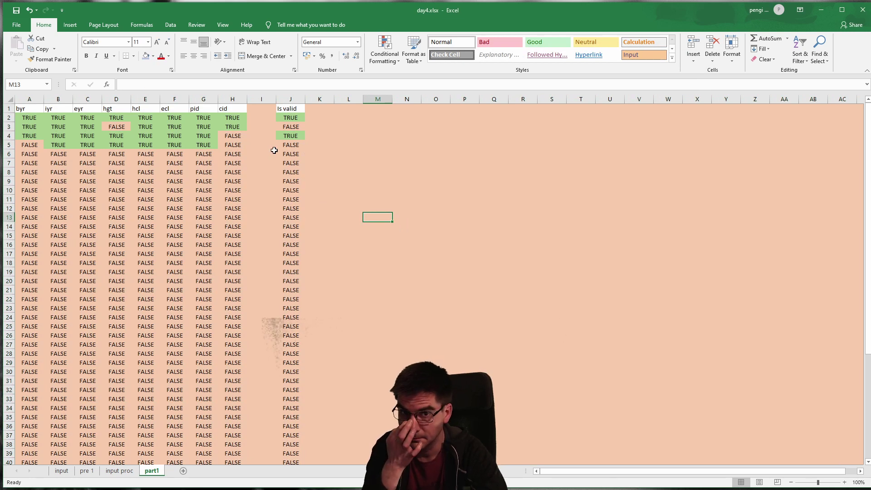
# Edit the existing FALSE formatting rule and change its rule type to use a formula to determine which cells to format.
pyautogui.click(390, 57)
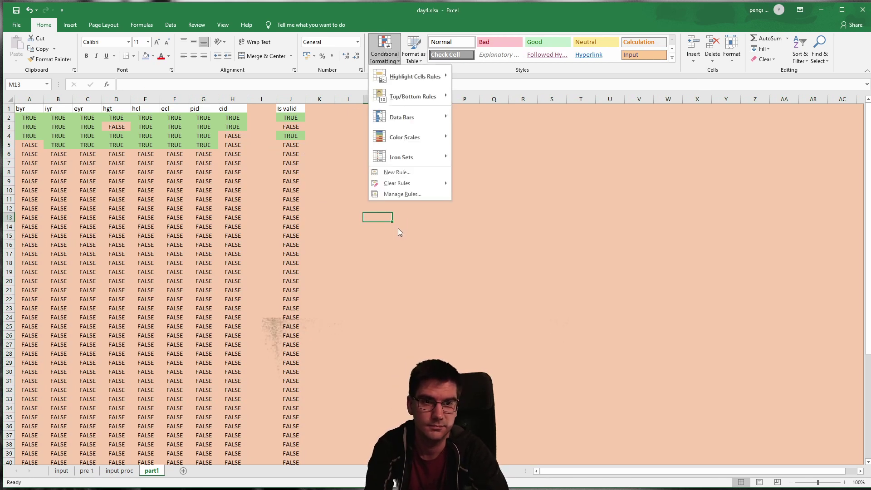
pyautogui.click(410, 194)
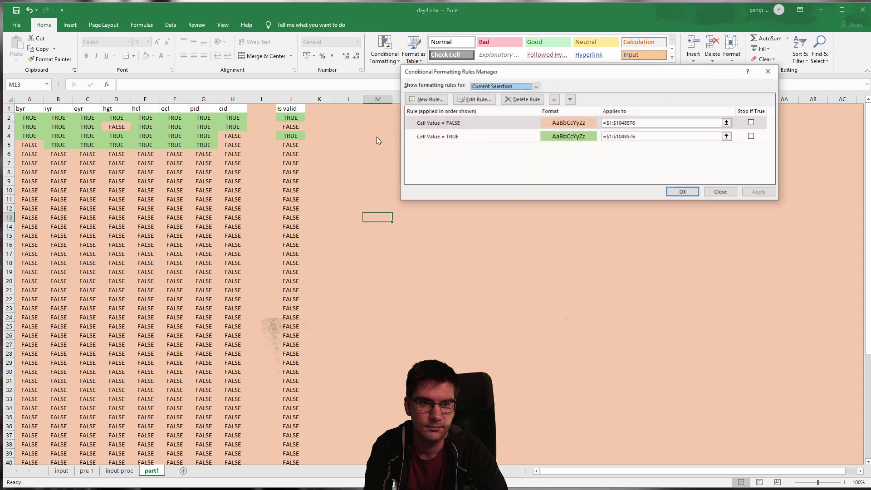
pyautogui.click(444, 124)
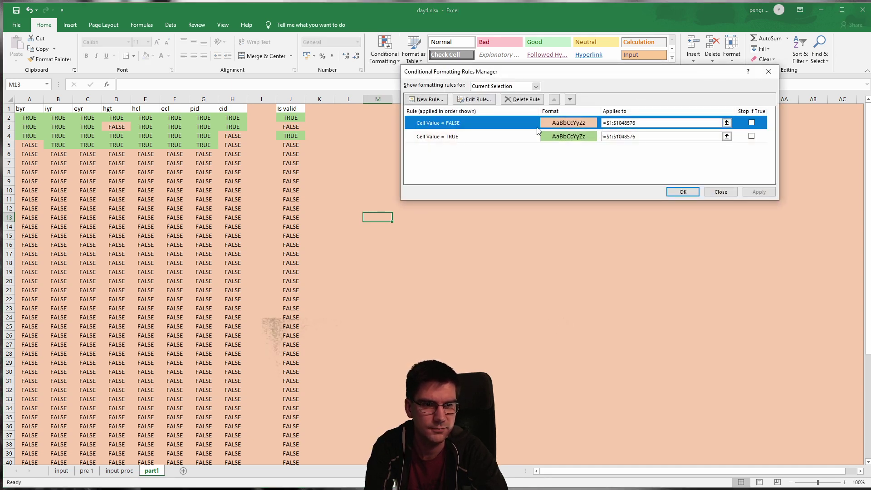
pyautogui.doubleClick(459, 124)
pyautogui.click(627, 158)
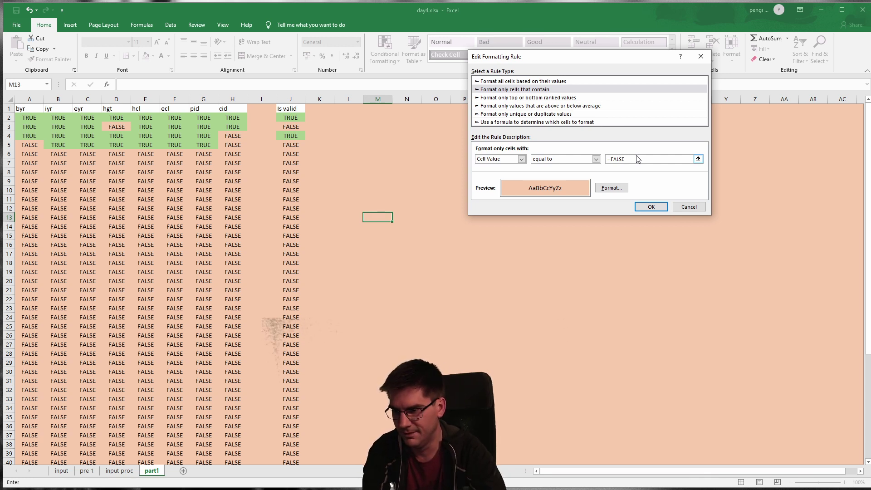
pyautogui.click(521, 159)
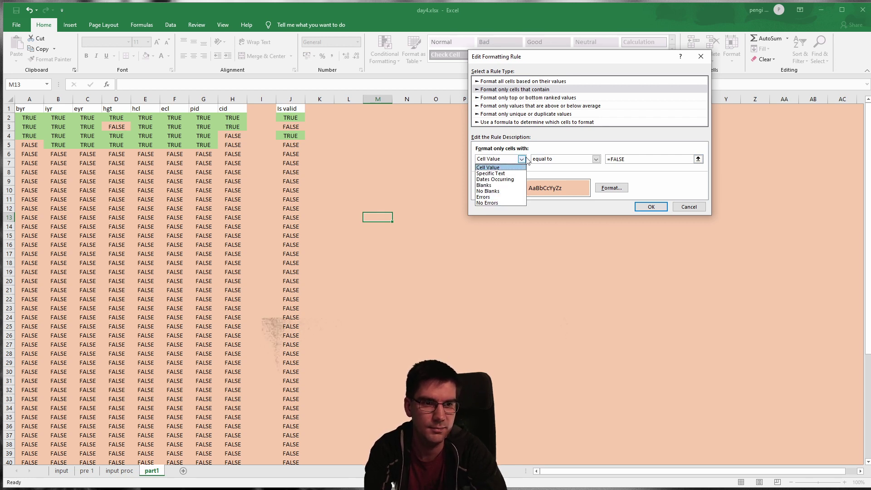
pyautogui.click(524, 134)
pyautogui.click(526, 122)
pyautogui.click(542, 160)
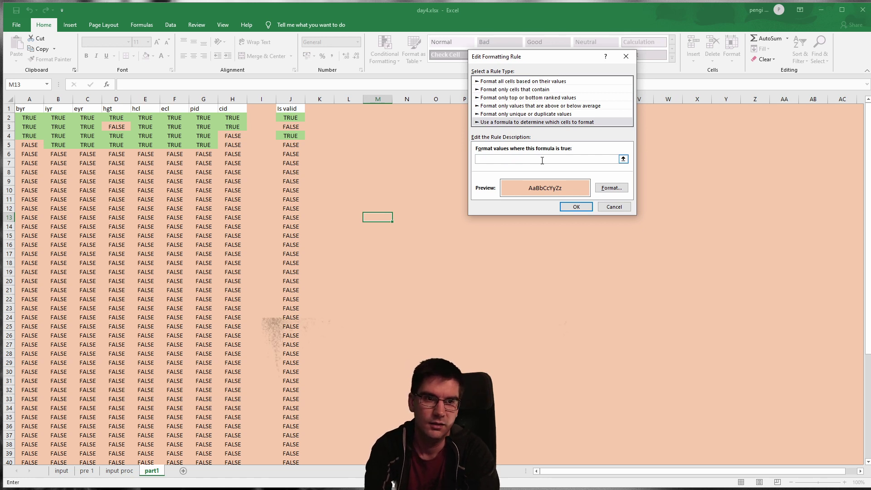
# Enter =NOT(ISEMPTY(A1)) as the base of the rule's formula.
pyautogui.write('=')
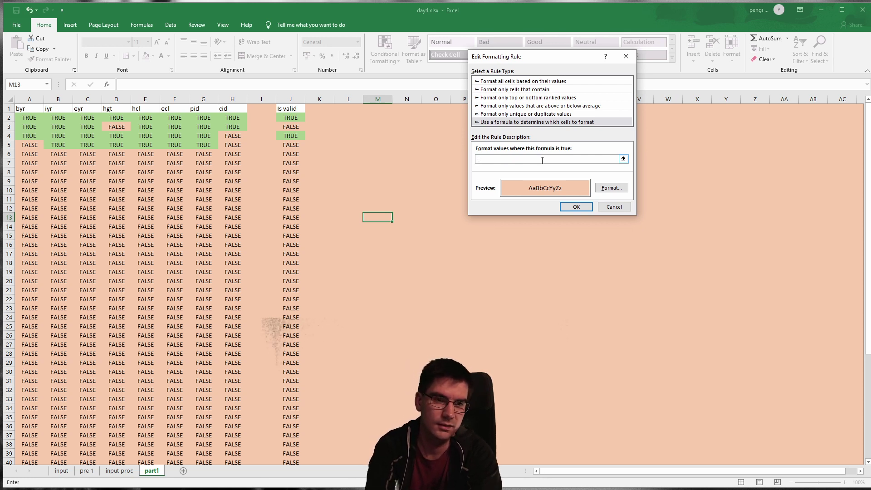
pyautogui.write('ISEMPTY(')
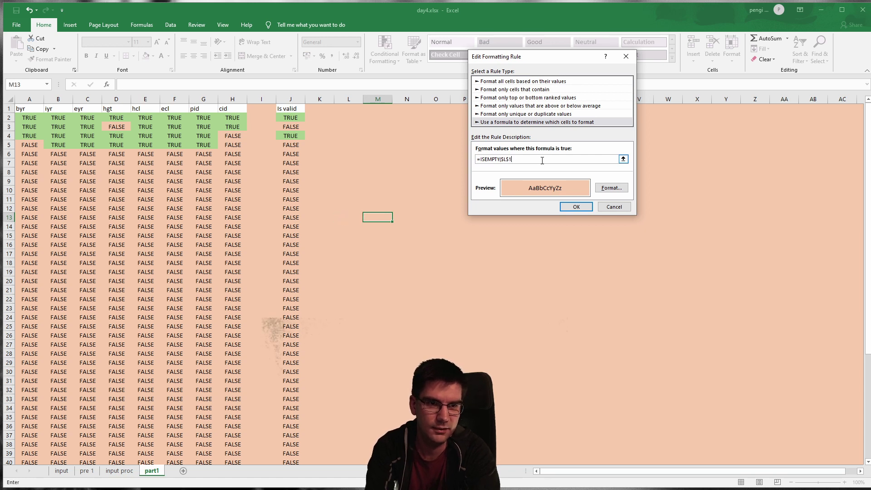
pyautogui.press('BackSpace')
pyautogui.press('BackSpace')
pyautogui.press('BackSpace')
pyautogui.press('BackSpace')
pyautogui.press('BackSpace')
pyautogui.press('BackSpace')
pyautogui.press('BackSpace')
pyautogui.press('BackSpace')
pyautogui.write('NOT')
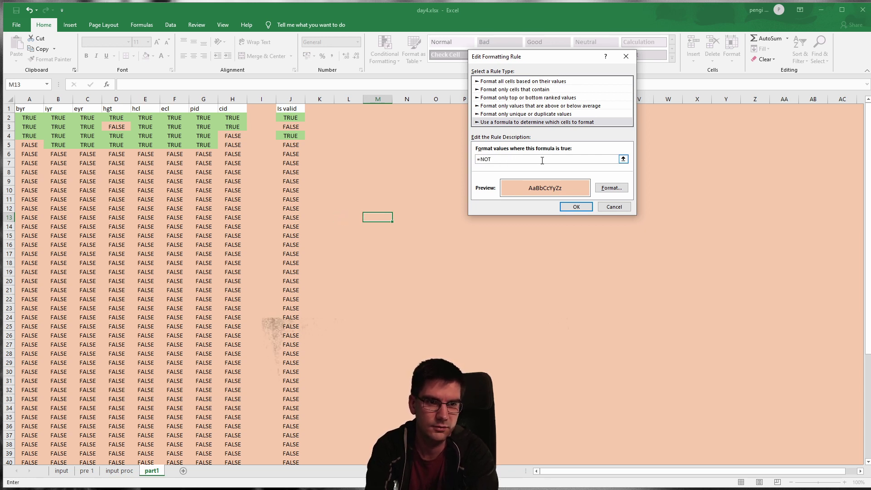
pyautogui.write('(ISEMPTY(A1')
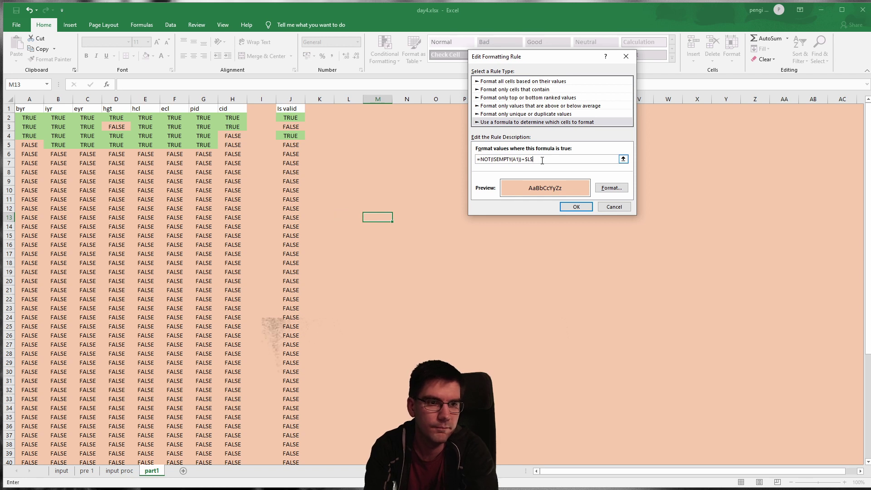
pyautogui.write('+$')
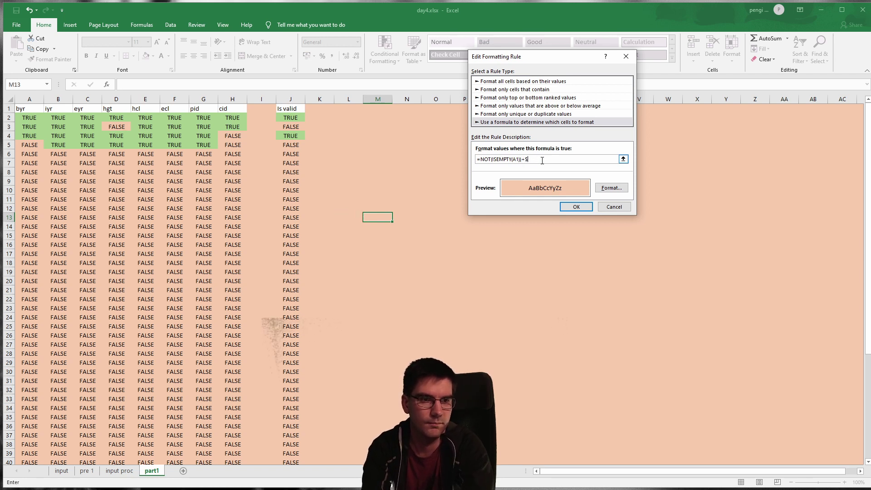
# Extend the rule's formula to =AND(NOT(ISEMPTY(A1));A1=TRUE) and apply the edited rule.
pyautogui.click(479, 160)
pyautogui.write('AND(')
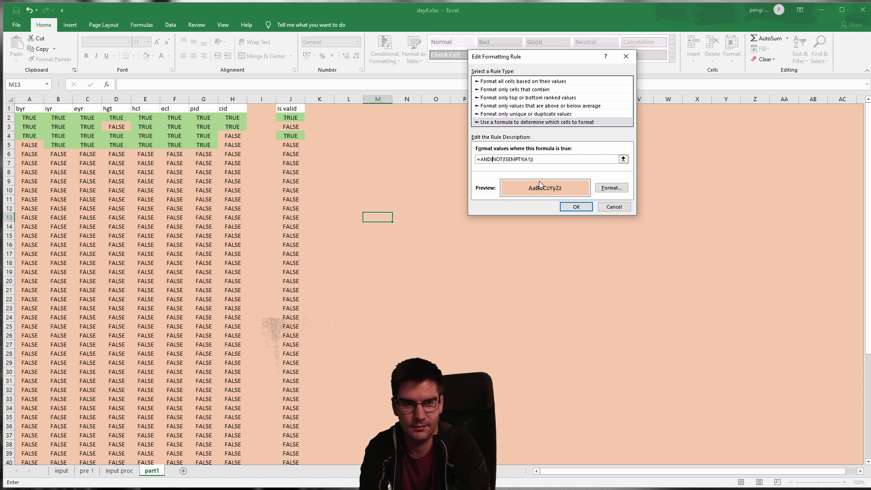
pyautogui.click(606, 158)
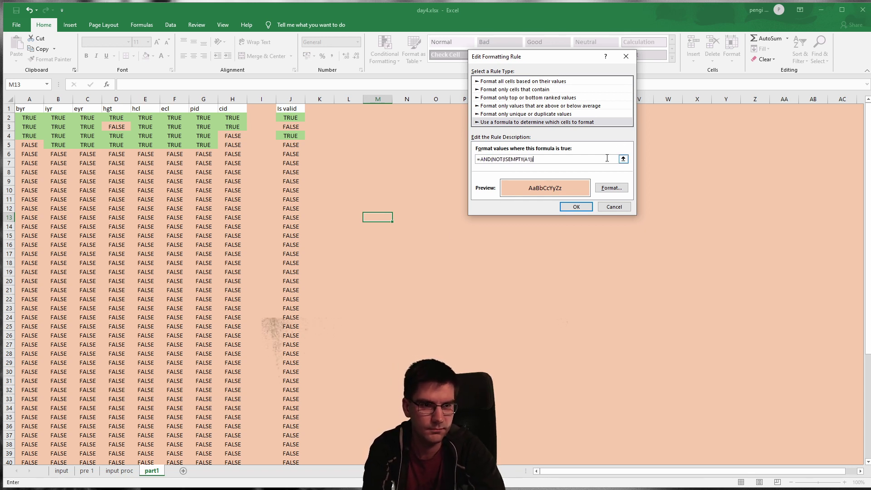
pyautogui.write(';A')
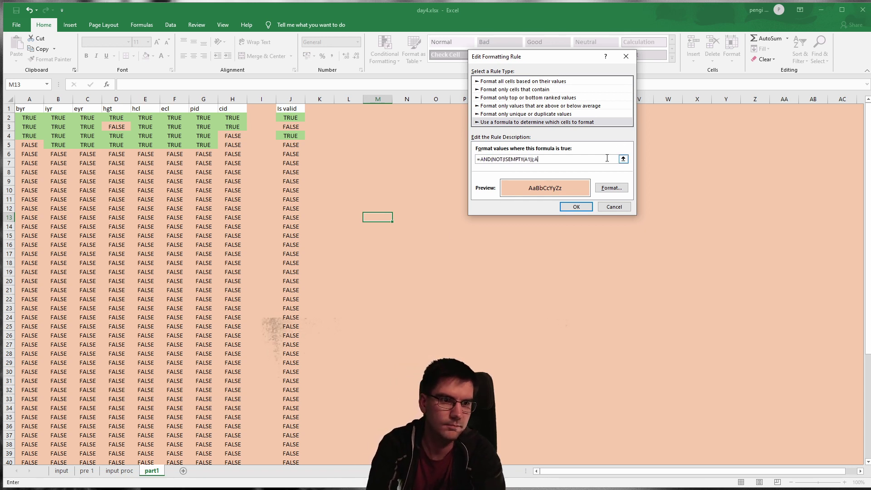
pyautogui.write('1=')
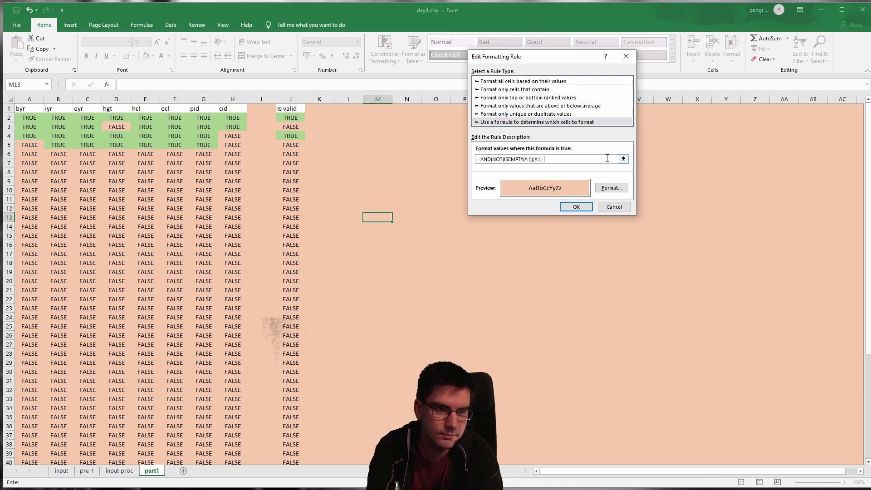
pyautogui.write('TRUE)')
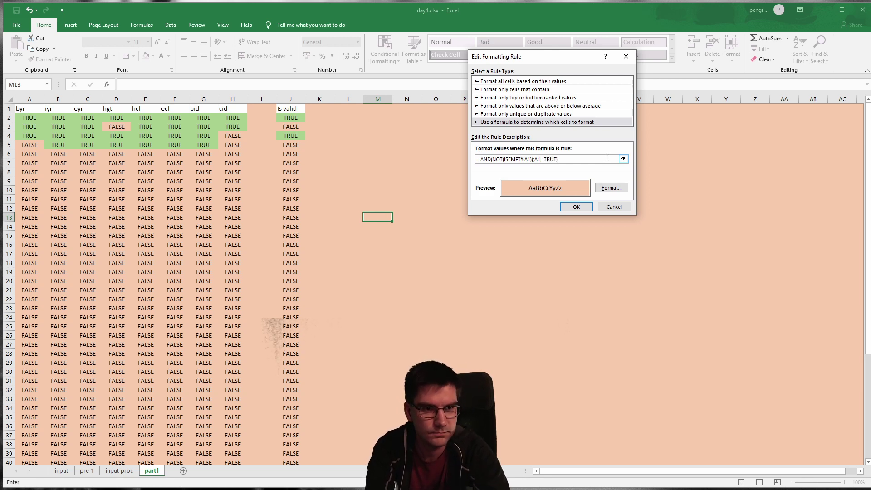
pyautogui.click(576, 206)
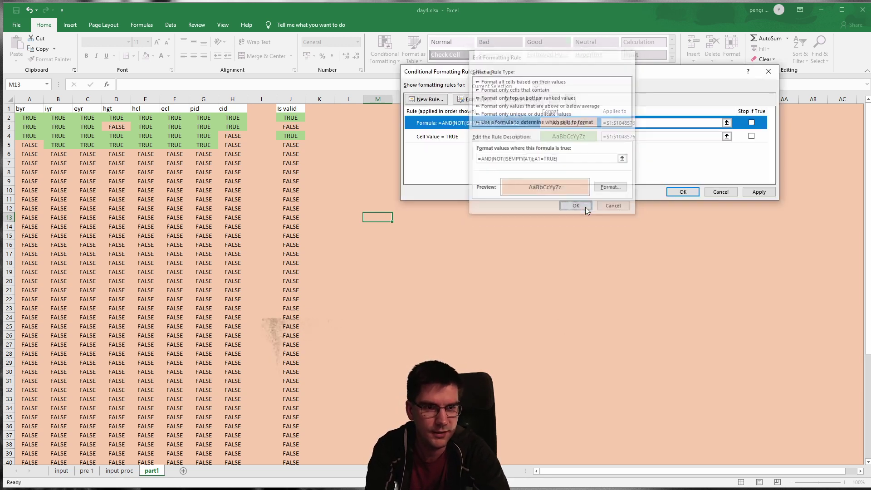
pyautogui.click(682, 191)
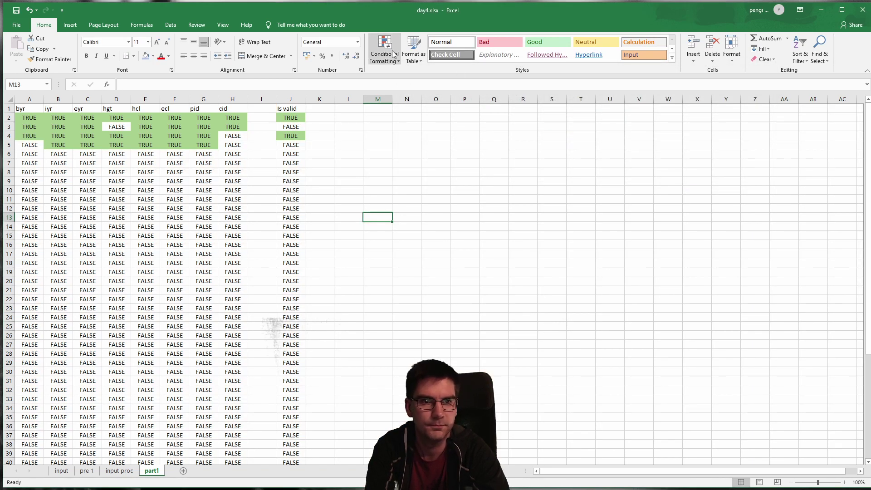
# Delete the orange formula-based conditional formatting rule and apply the change.
pyautogui.click(393, 54)
pyautogui.click(403, 193)
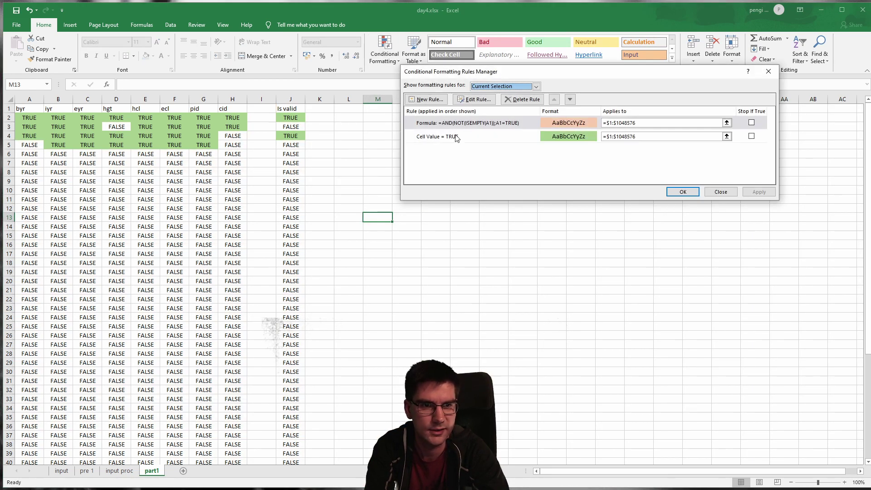
pyautogui.click(518, 101)
pyautogui.click(676, 191)
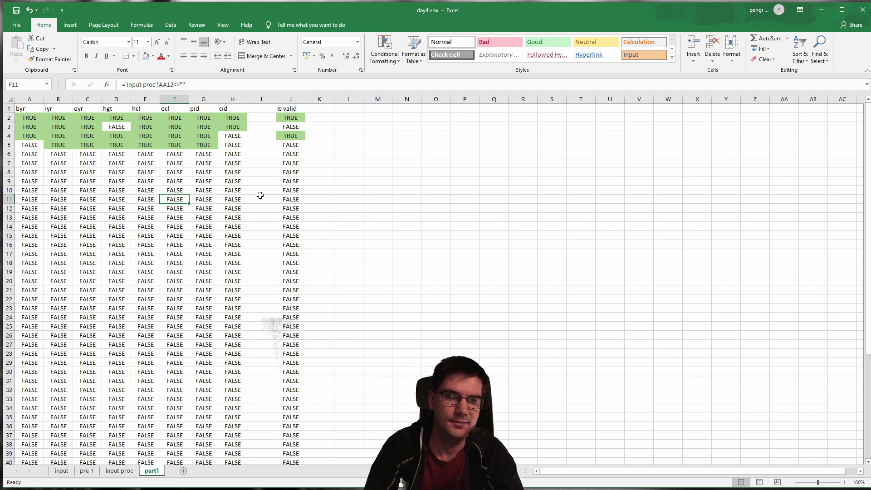
pyautogui.click(407, 425)
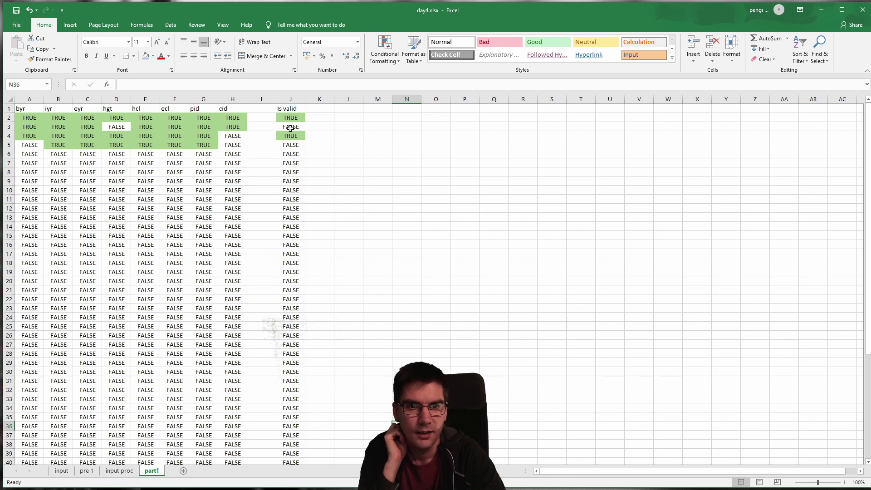
pyautogui.moveTo(291, 119); pyautogui.dragTo(297, 234)
pyautogui.click(308, 163)
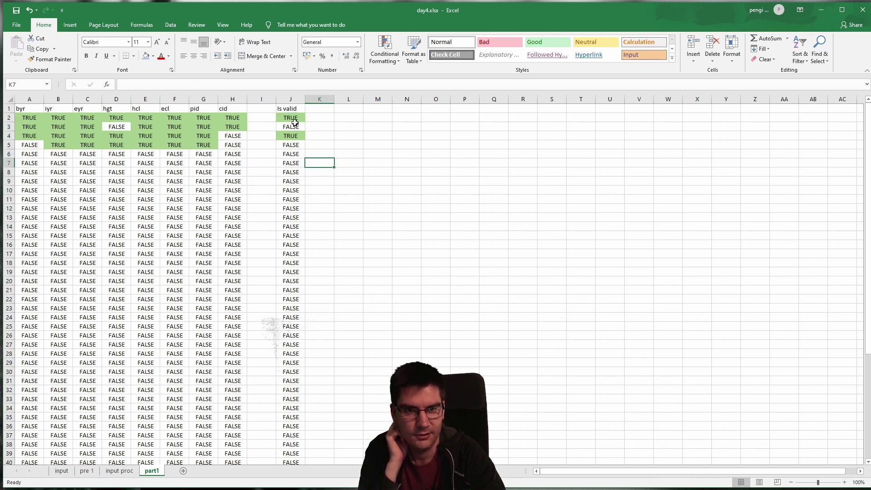
pyautogui.moveTo(295, 122); pyautogui.dragTo(291, 166)
pyautogui.click(291, 106)
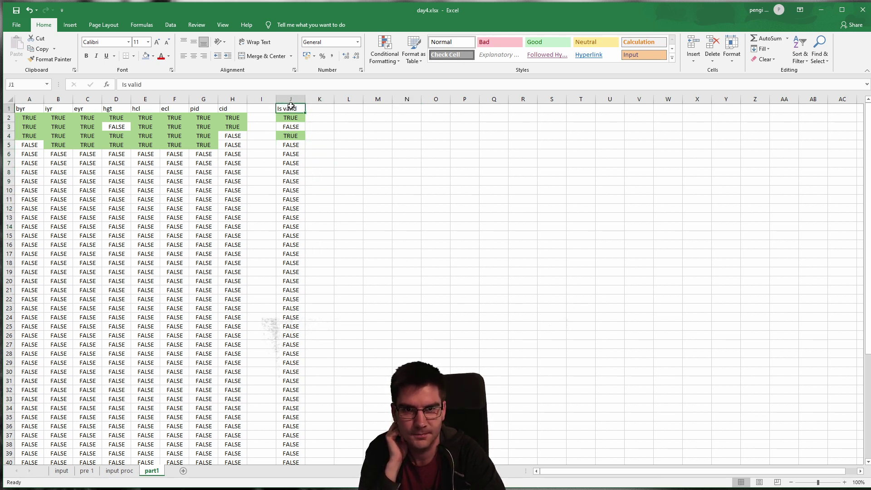
# Add a new worksheet in front of the input sheet and rename it Info.
pyautogui.click(61, 470)
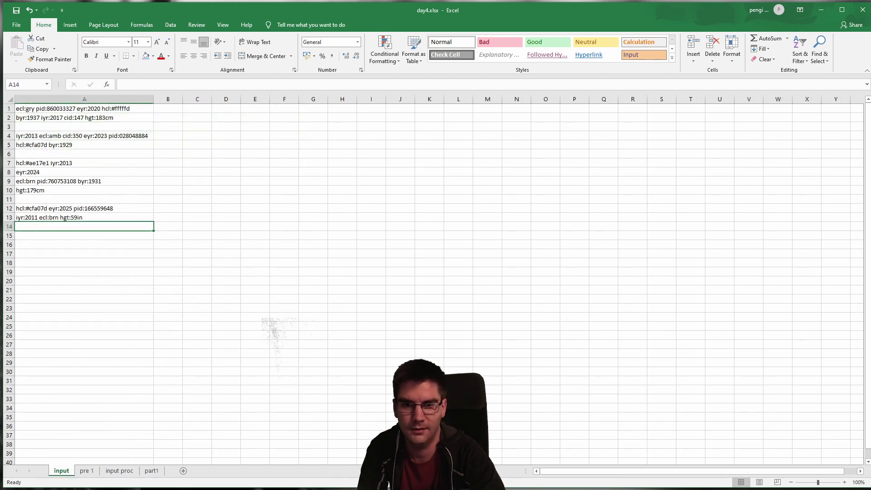
pyautogui.click(183, 470)
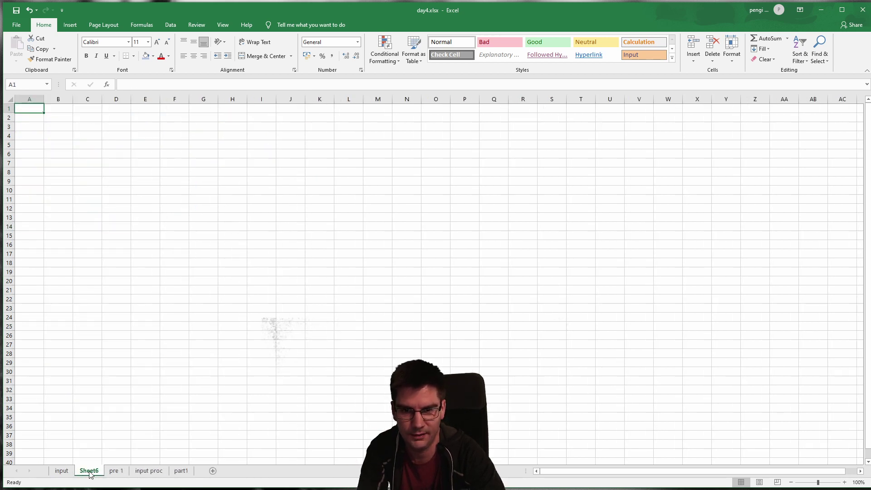
pyautogui.moveTo(72, 474); pyautogui.dragTo(61, 474)
pyautogui.doubleClick(62, 471)
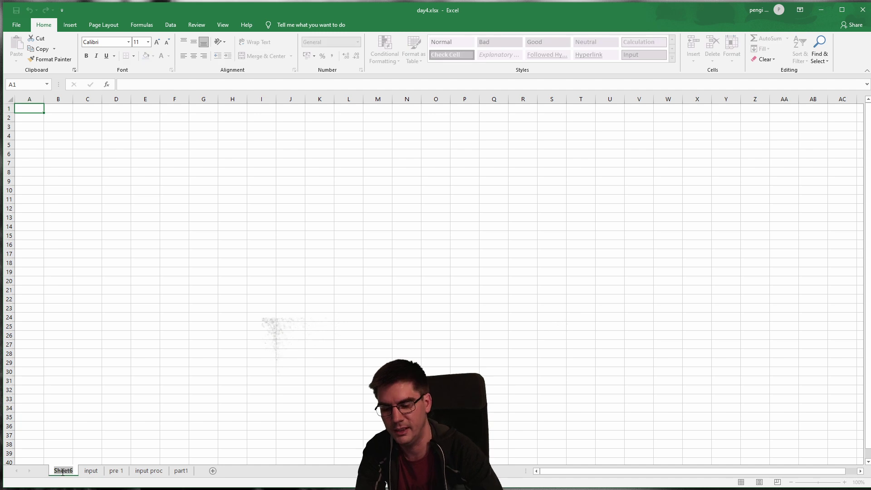
pyautogui.press('BackSpace')
pyautogui.write('info')
pyautogui.press('Return')
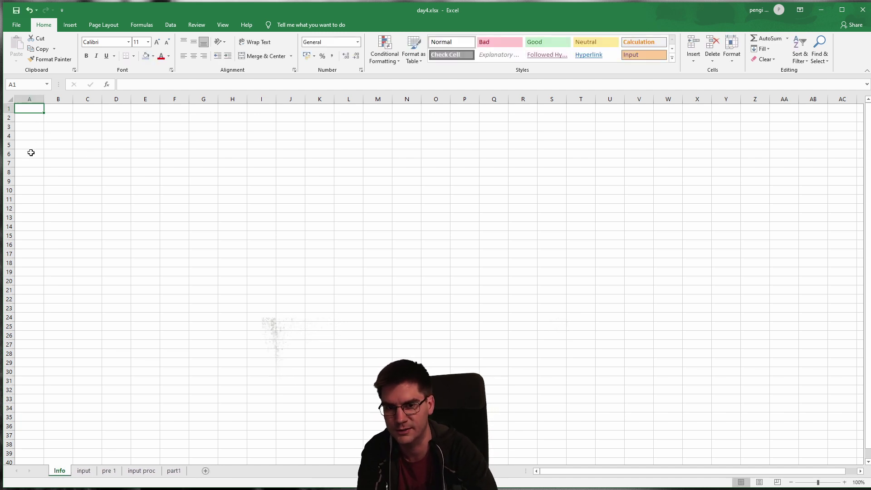
pyautogui.click(40, 133)
pyautogui.click(34, 153)
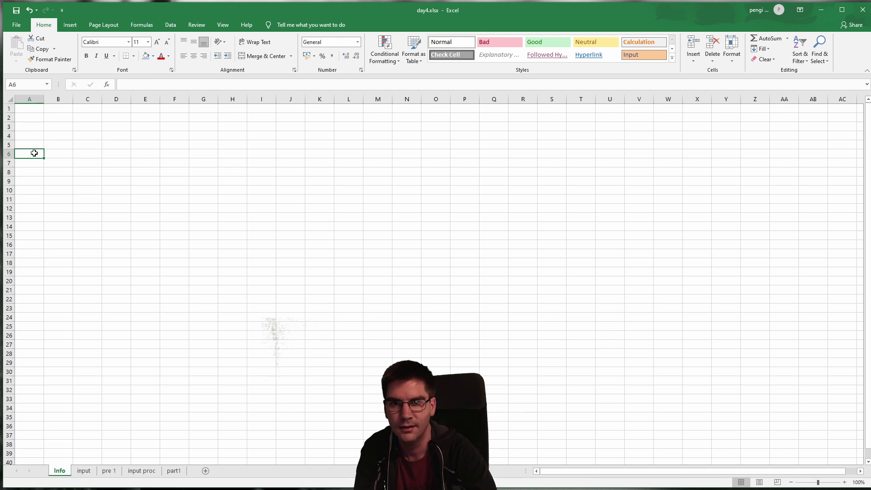
# Enter the label Result in A6 and the label part 1 in A4 of the Info sheet.
pyautogui.write('result')
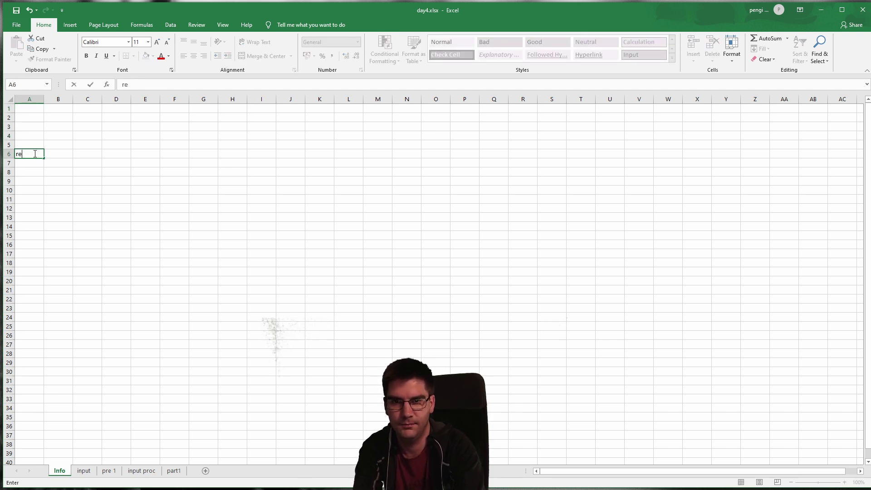
pyautogui.press('BackSpace')
pyautogui.press('BackSpace')
pyautogui.write('Result')
pyautogui.press('Up')
pyautogui.press('Up')
pyautogui.write('part')
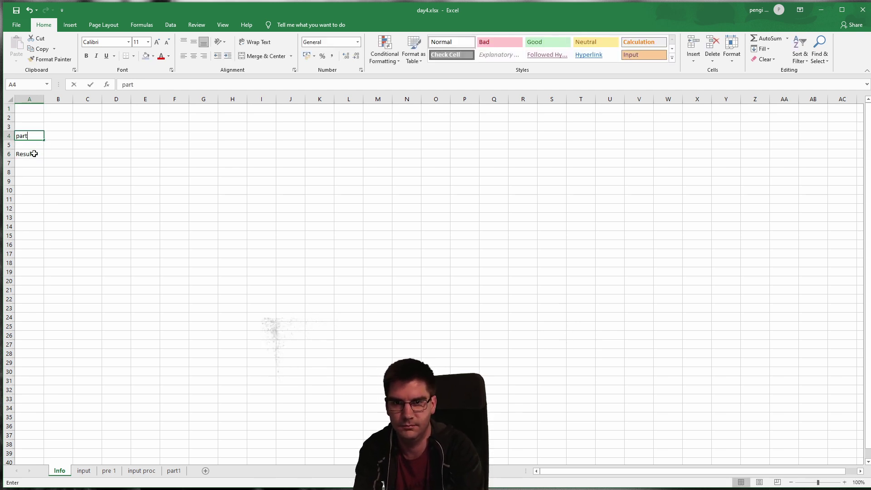
pyautogui.write(' 21')
pyautogui.press('BackSpace')
pyautogui.press('BackSpace')
pyautogui.write('1')
pyautogui.press('Return')
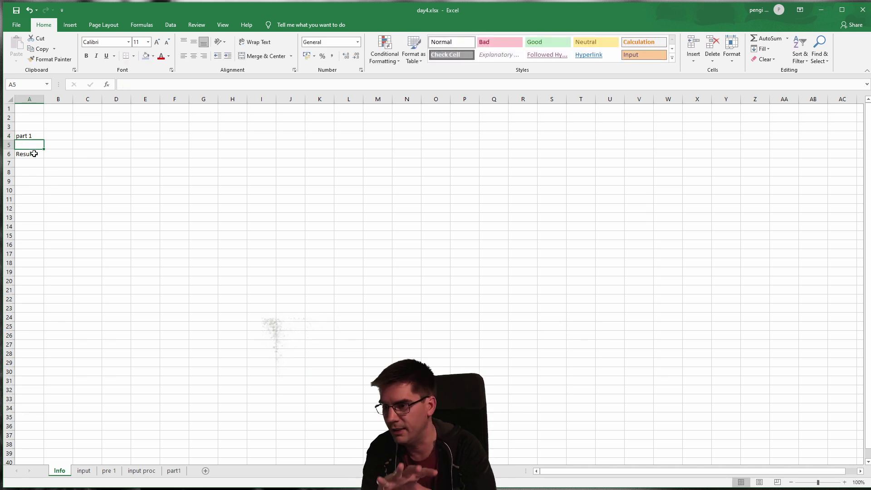
# Enter =COUNTIF(part1!J:J;"=TRUE") in B6 beside the Result label to count the valid passports.
pyautogui.press('Up')
pyautogui.press('Up')
pyautogui.press('Up')
pyautogui.press('Up')
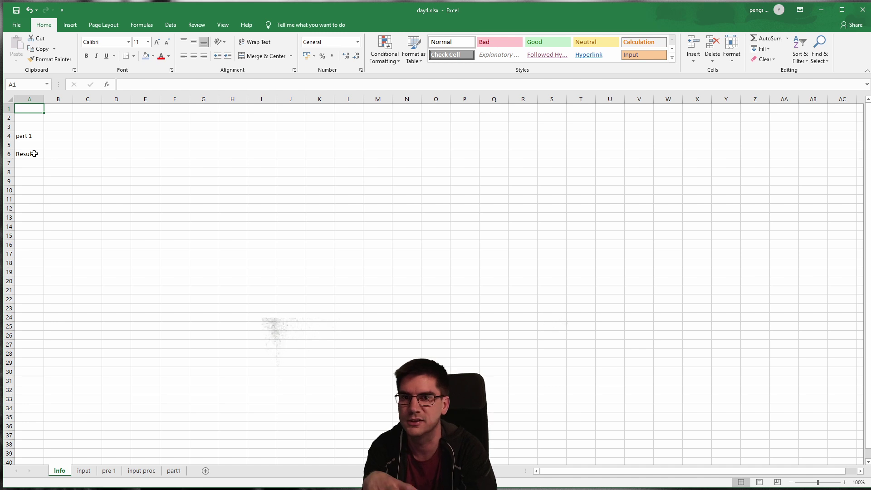
pyautogui.press('Down')
pyautogui.press('Down')
pyautogui.press('Down')
pyautogui.press('Down')
pyautogui.press('Down')
pyautogui.press('Right')
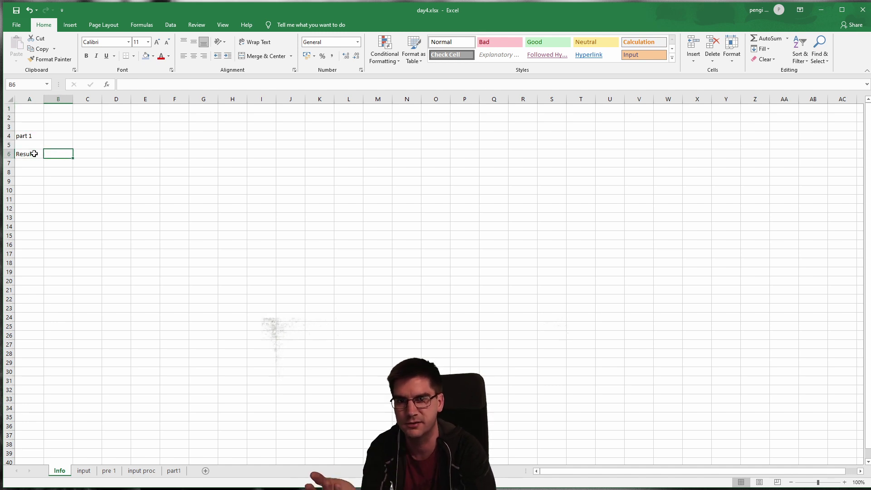
pyautogui.write('=')
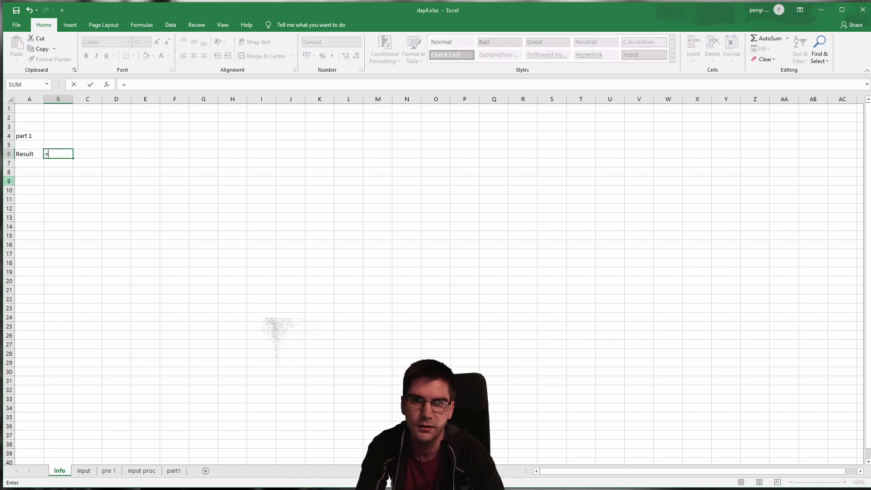
pyautogui.write('COUNT')
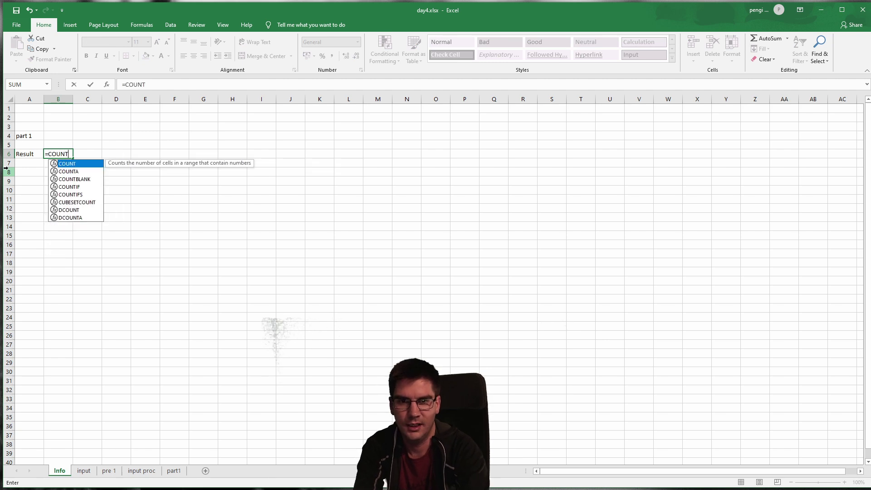
pyautogui.write('IF(')
pyautogui.write('oart')
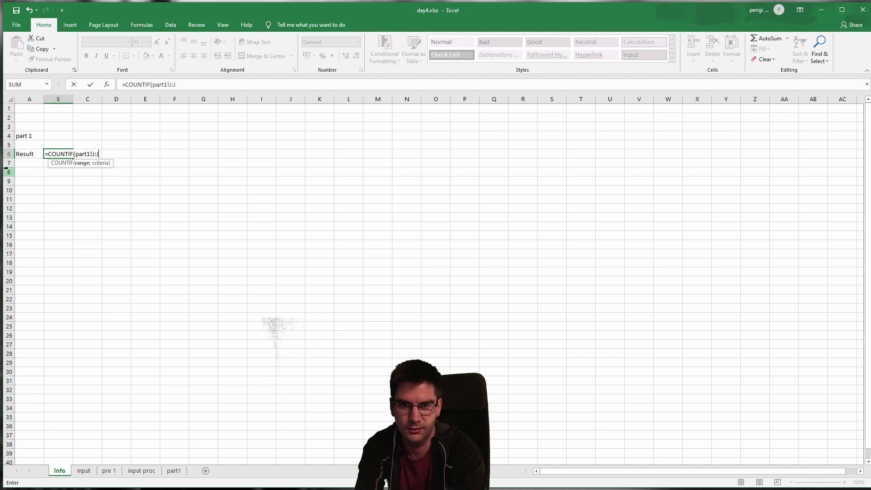
pyautogui.write(';')
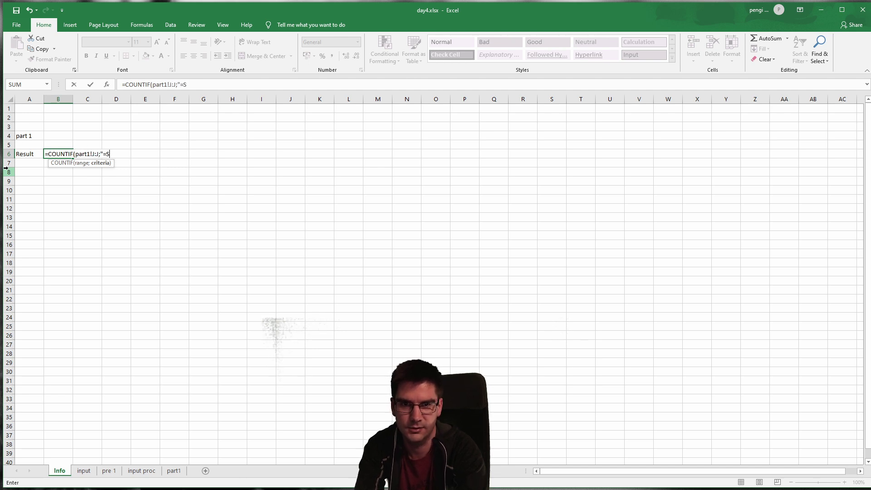
pyautogui.write('"=TRUE")')
pyautogui.press('Return')
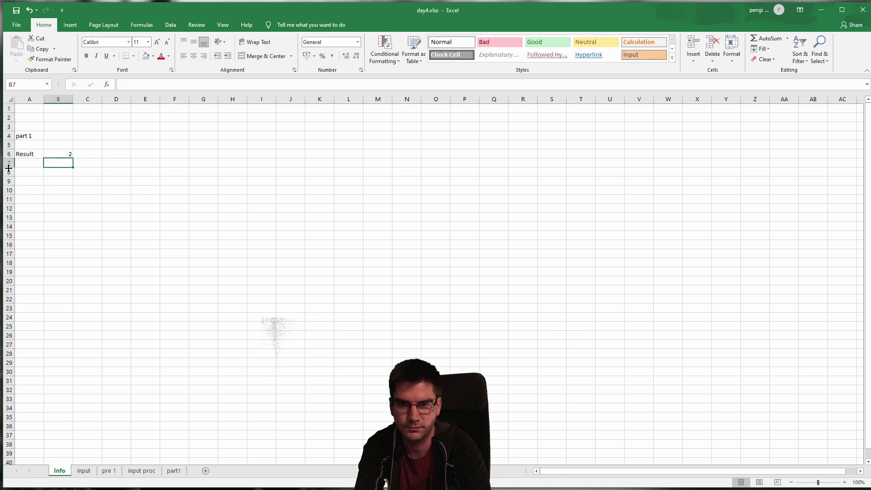
pyautogui.click(63, 154)
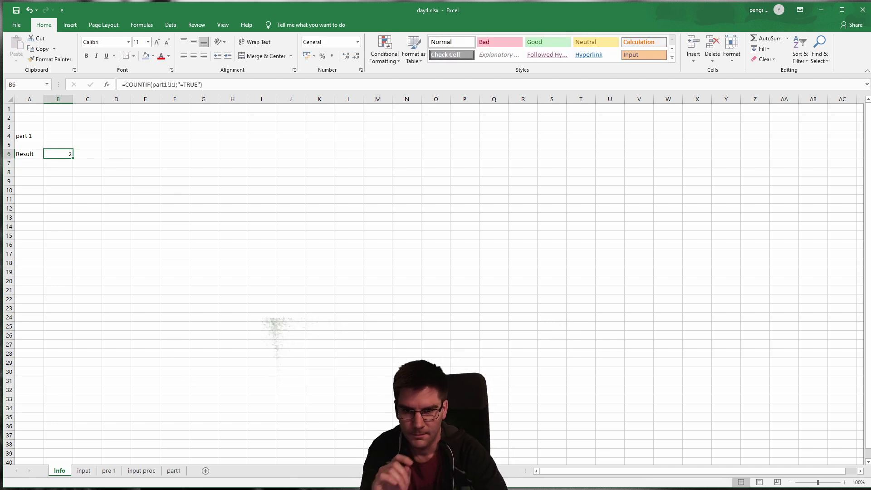
# Switch to the Advent of Code Day 4 page in the browser and review the example passports' validity and expected count.
pyautogui.hotkey('alt', 'Tab')
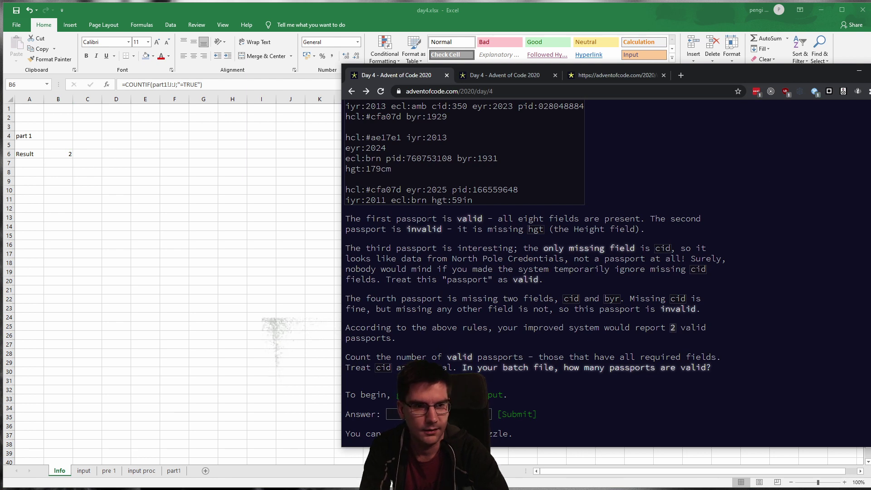
pyautogui.moveTo(467, 219); pyautogui.dragTo(518, 219)
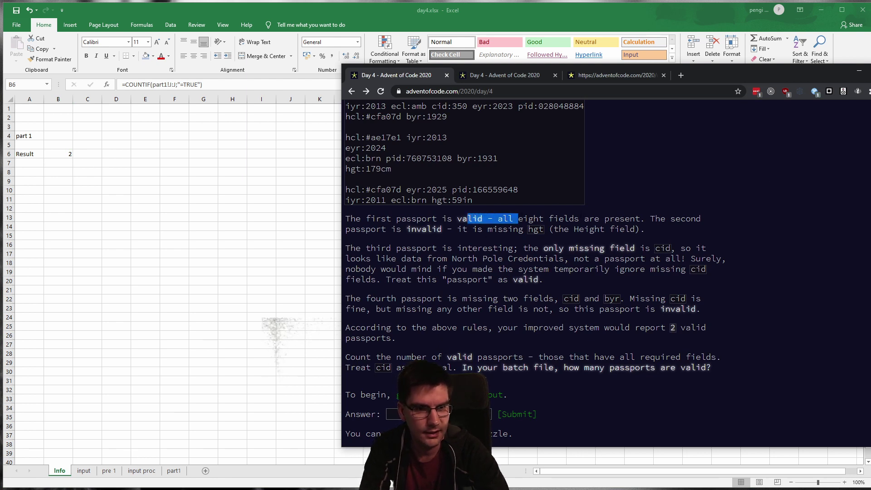
pyautogui.moveTo(421, 229); pyautogui.dragTo(472, 229)
pyautogui.moveTo(517, 279); pyautogui.dragTo(556, 299)
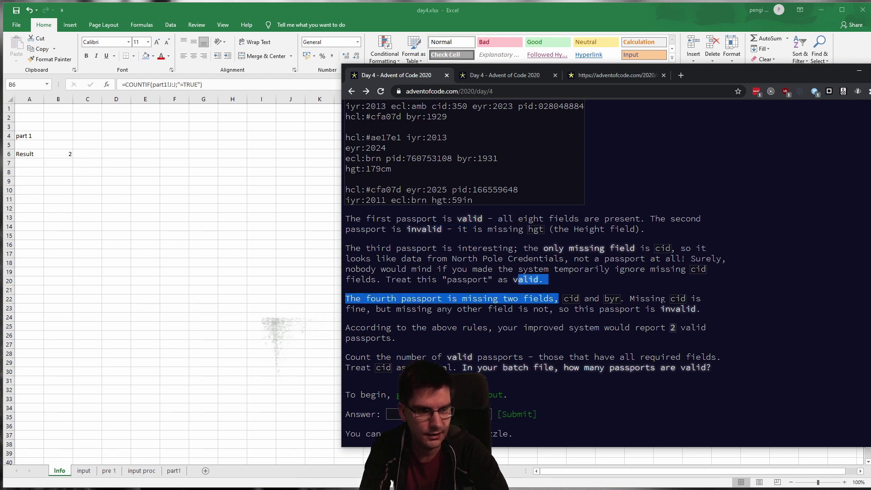
pyautogui.click(403, 343)
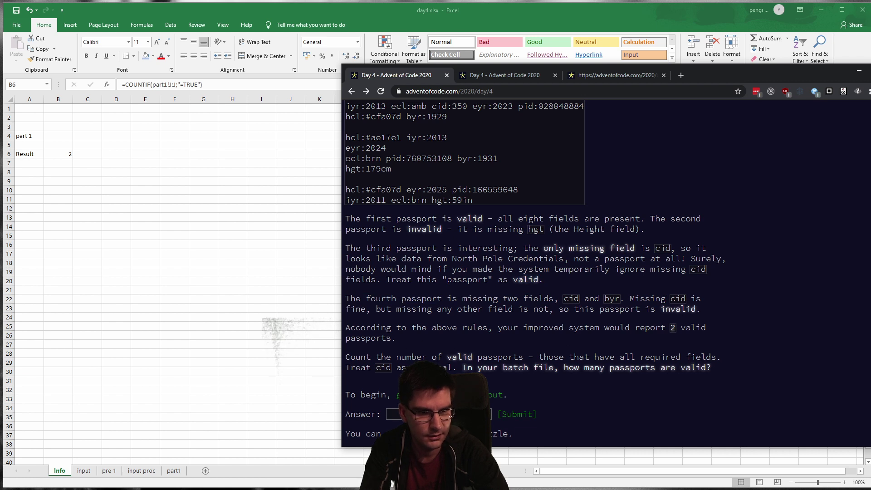
pyautogui.moveTo(370, 327); pyautogui.dragTo(681, 327)
pyautogui.click(578, 348)
# Open the Day 4 puzzle input, copy all of its text, and return to the input sheet in Excel.
pyautogui.click(402, 394)
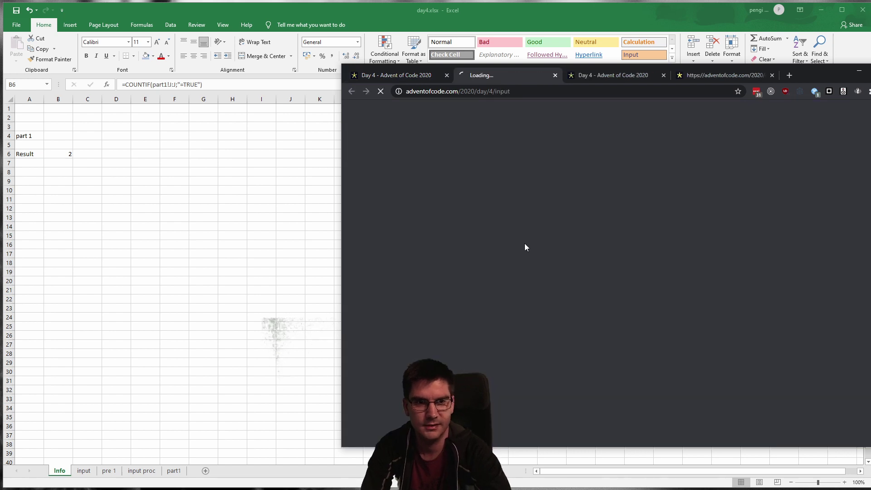
pyautogui.hotkey('ctrl', 'a')
pyautogui.hotkey('ctrl', 'c')
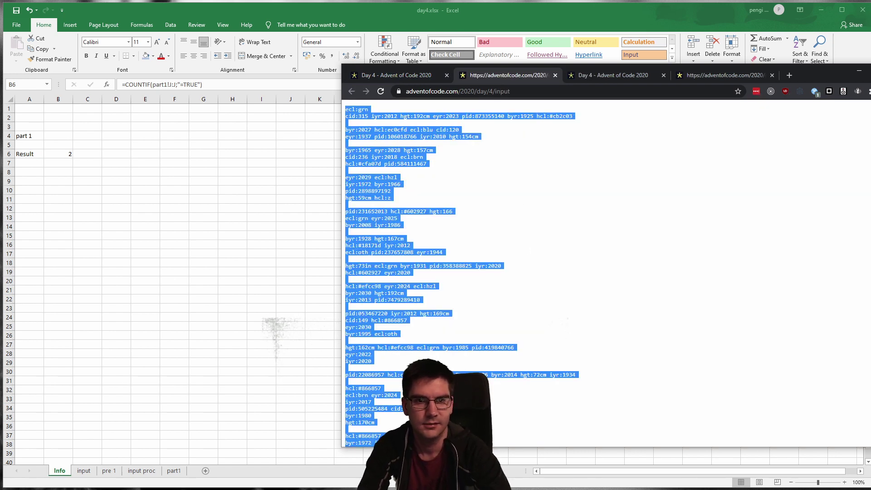
pyautogui.click(74, 470)
pyautogui.click(87, 471)
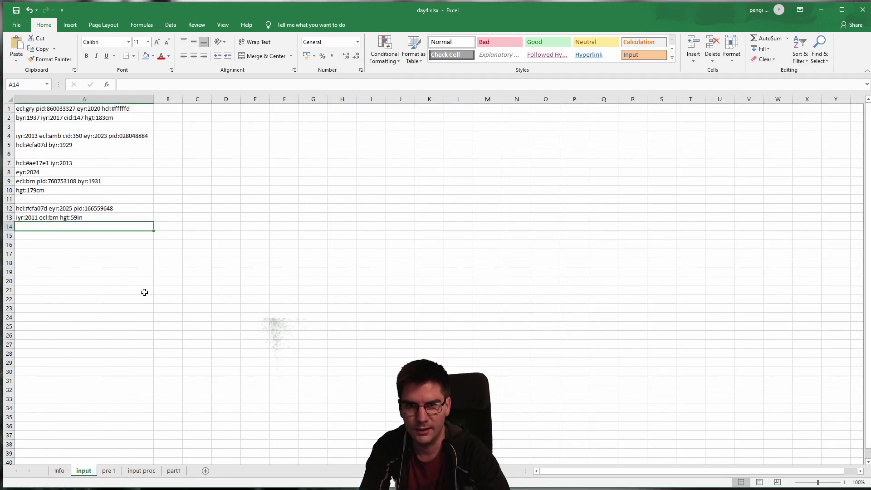
# Try to paste the puzzle input at A1 with its source formatting, and undo the paste.
pyautogui.click(51, 109)
pyautogui.hotkey('ctrl', 'v')
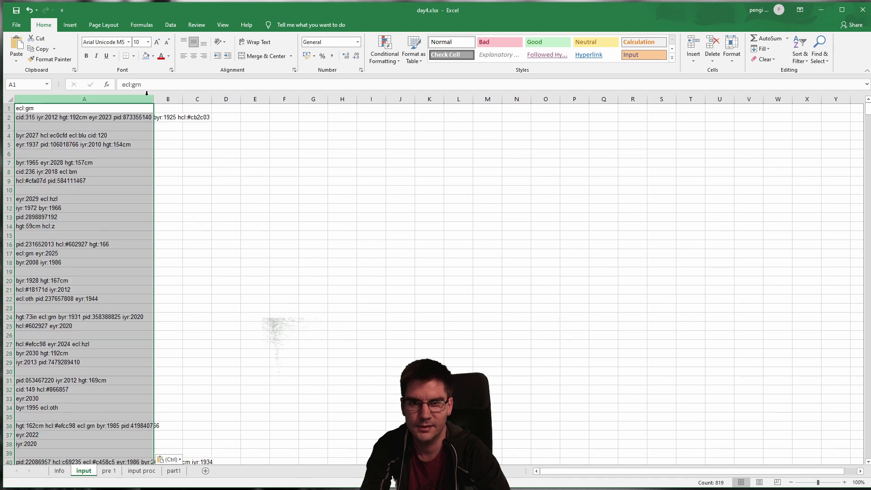
pyautogui.hotkey('ctrl', 'z')
pyautogui.hotkey('ctrl', 'z')
pyautogui.hotkey('ctrl', 'z')
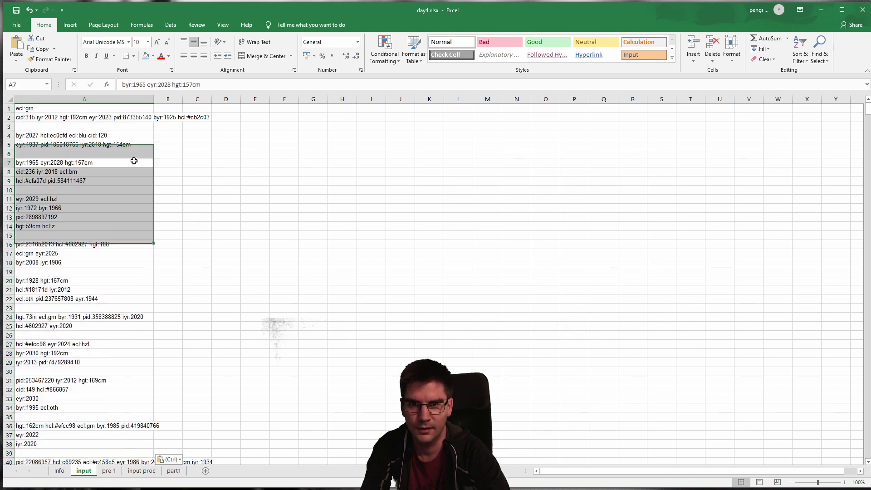
# Paste the puzzle input at A1 of the input sheet matching the destination formatting, and widen column A to fit the lines.
pyautogui.rightClick(41, 109)
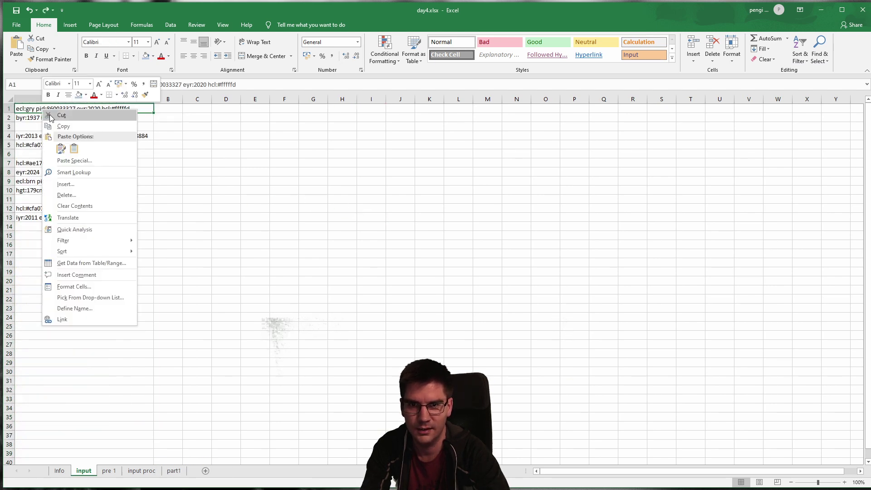
pyautogui.click(72, 149)
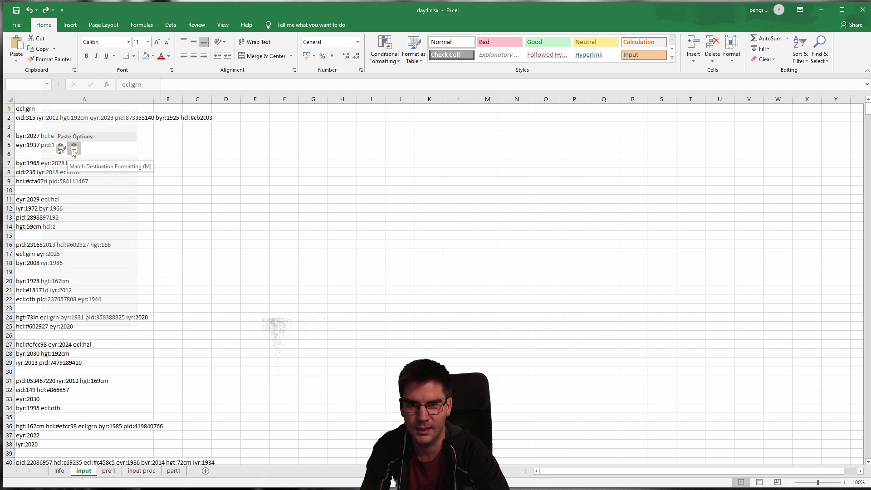
pyautogui.moveTo(155, 99); pyautogui.dragTo(243, 100)
pyautogui.scroll(-5, 181, 267)
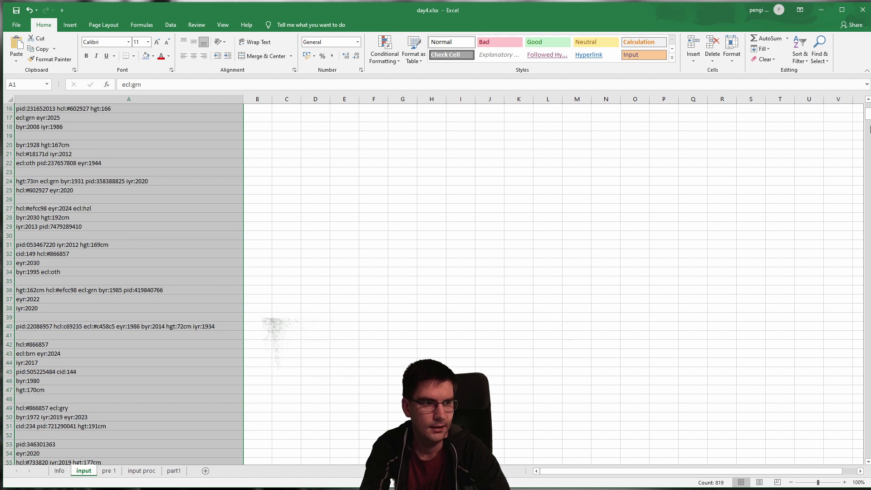
pyautogui.moveTo(868, 112); pyautogui.dragTo(868, 208)
pyautogui.moveTo(868, 323); pyautogui.dragTo(863, 376)
pyautogui.scroll(-20, 357, 228)
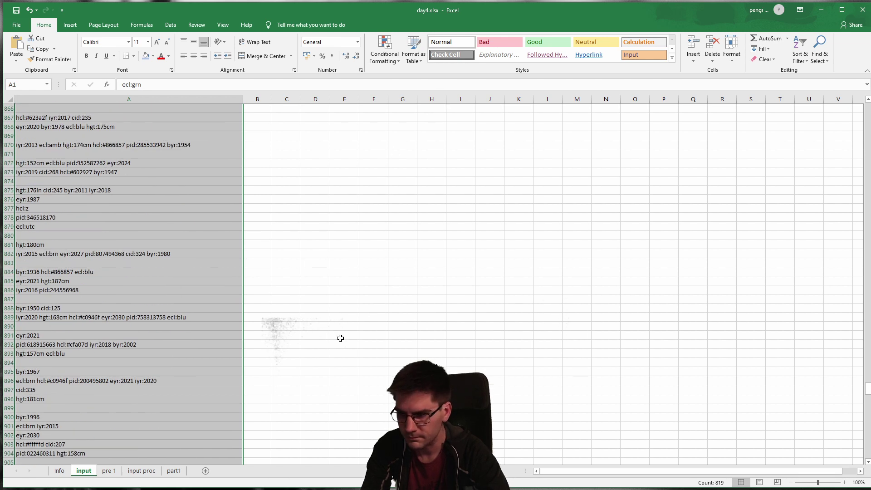
pyautogui.scroll(-20, 309, 346)
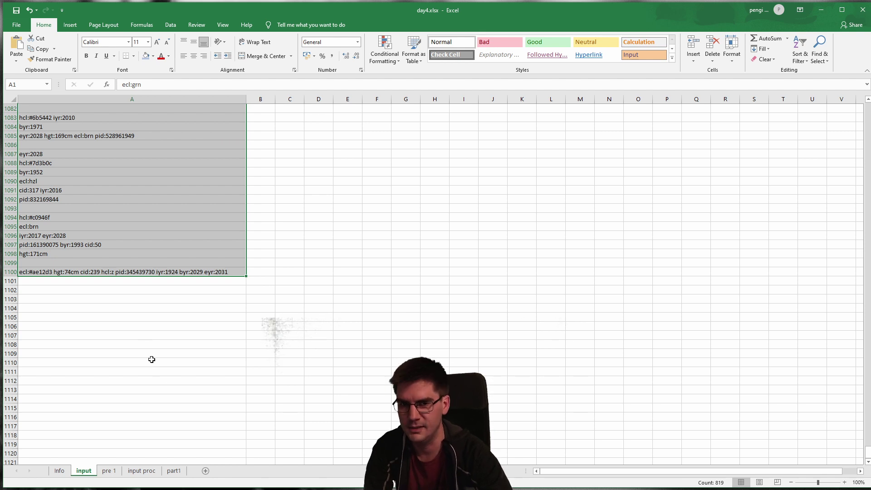
# Extend the column A and B formulas on the pre 1 sheet from row 18 down past row 1190.
pyautogui.click(113, 471)
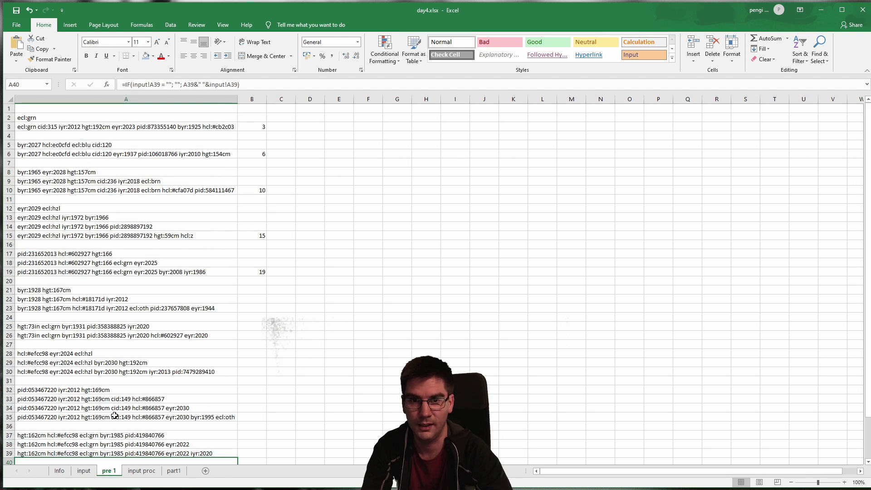
pyautogui.scroll(-3, 230, 300)
pyautogui.click(95, 415)
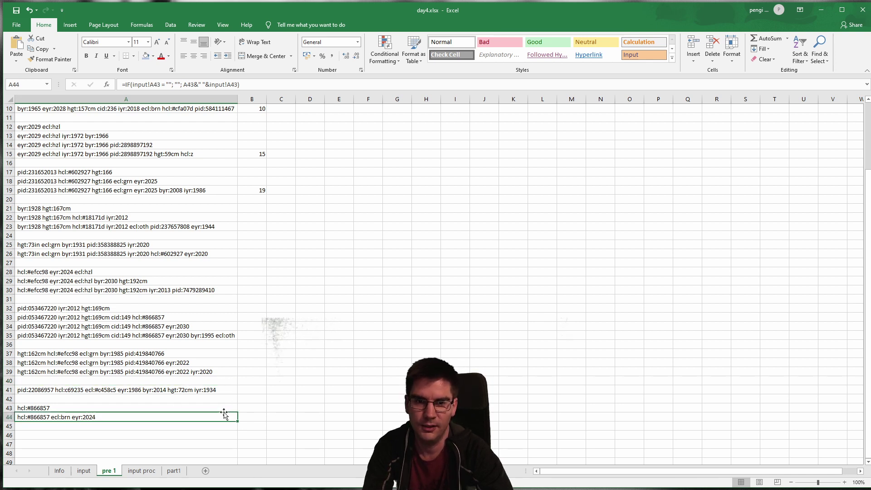
pyautogui.click(252, 410)
pyautogui.press('Up')
pyautogui.press('Up')
pyautogui.press('Up')
pyautogui.press('Up')
pyautogui.press('Up')
pyautogui.press('Up')
pyautogui.press('Up')
pyautogui.press('Up')
pyautogui.press('Up')
pyautogui.click(124, 185)
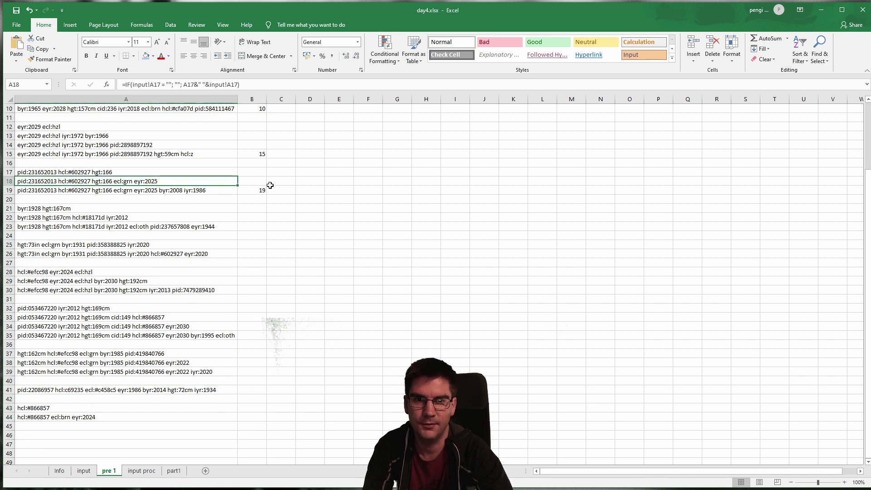
pyautogui.moveTo(236, 186); pyautogui.dragTo(270, 225)
pyautogui.scroll(5, 217, 390)
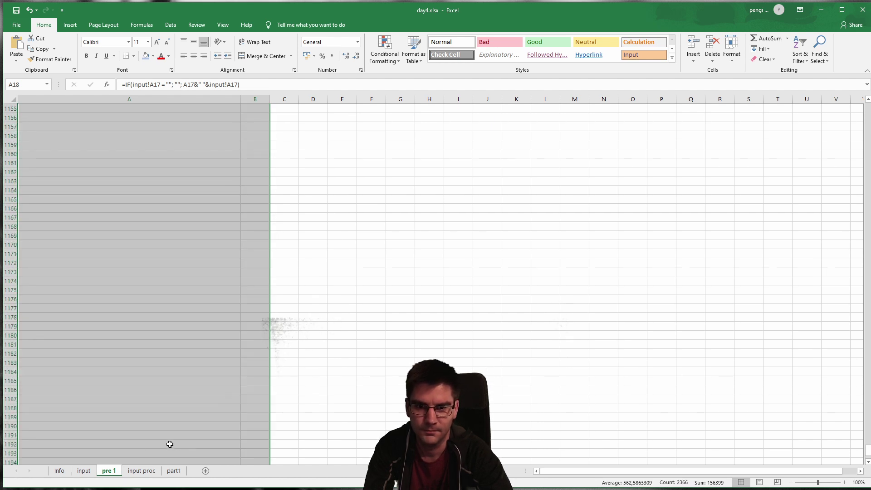
# Fill the formulas in B30:AC30 of the input proc sheet down to row 1300.
pyautogui.click(84, 470)
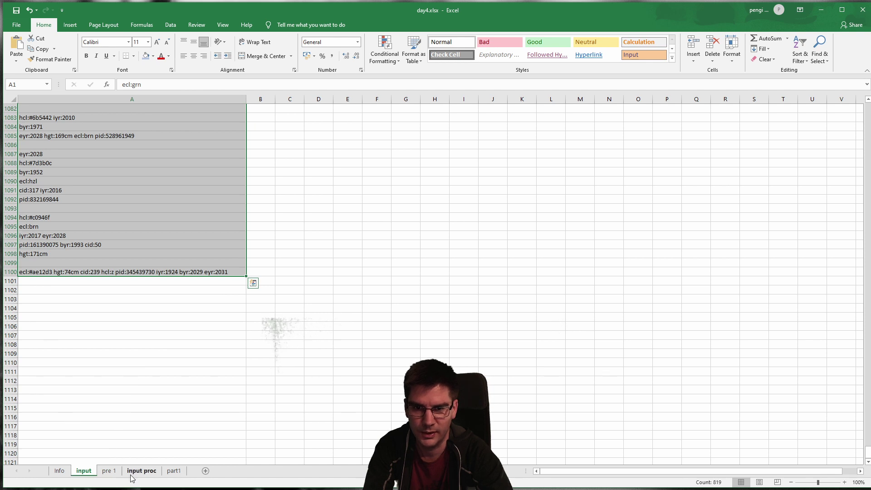
pyautogui.click(142, 462)
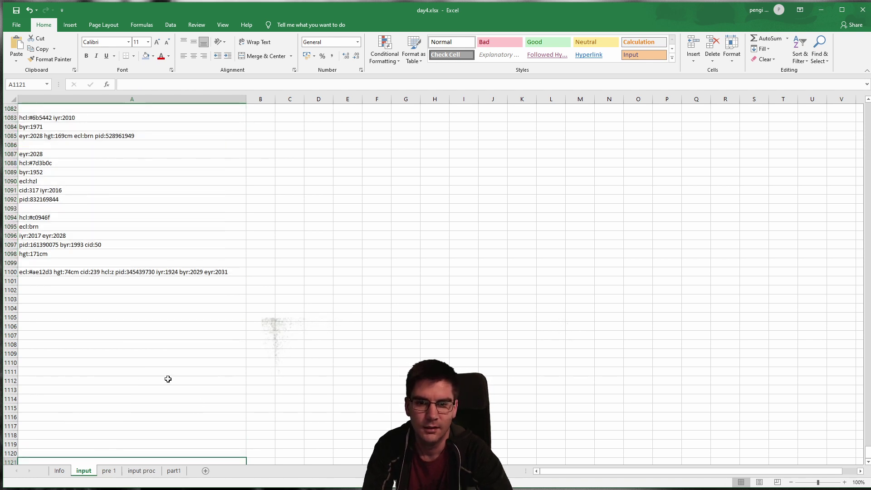
pyautogui.click(142, 470)
pyautogui.click(28, 371)
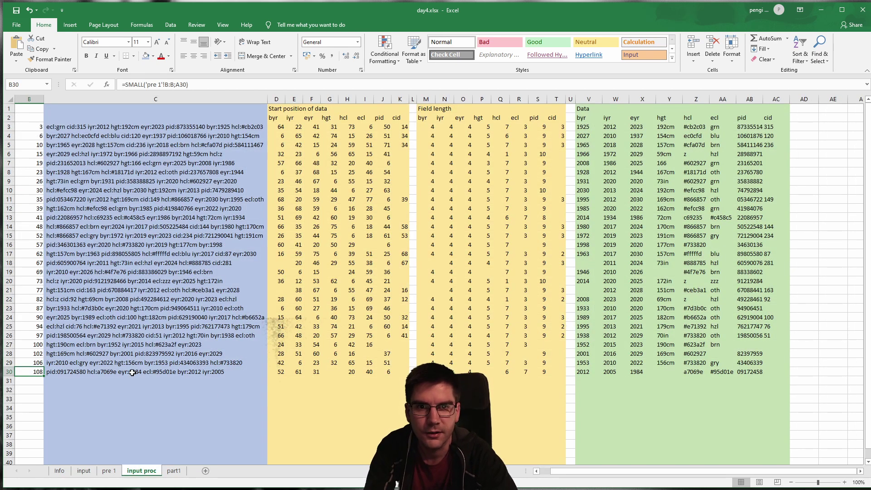
pyautogui.press('Right')
pyautogui.press('Right')
pyautogui.press('Left')
pyautogui.press('Left')
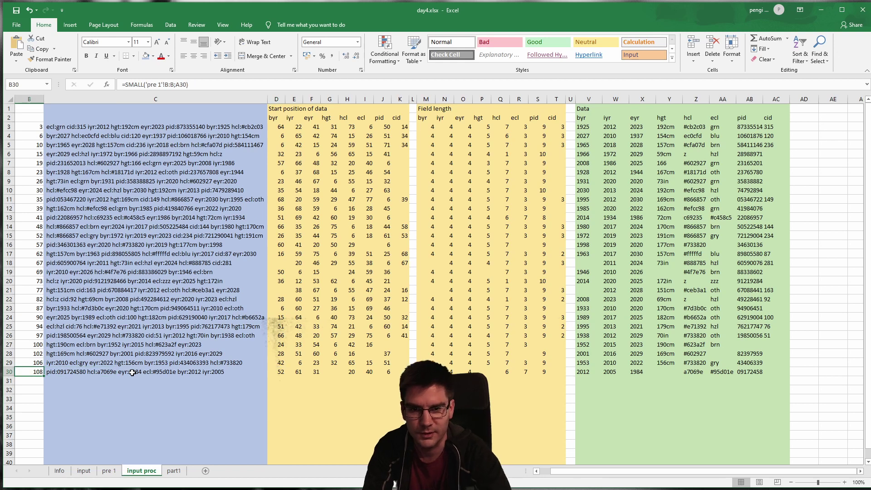
pyautogui.keyDown('shift'); pyautogui.click(778, 371); pyautogui.keyUp('shift')
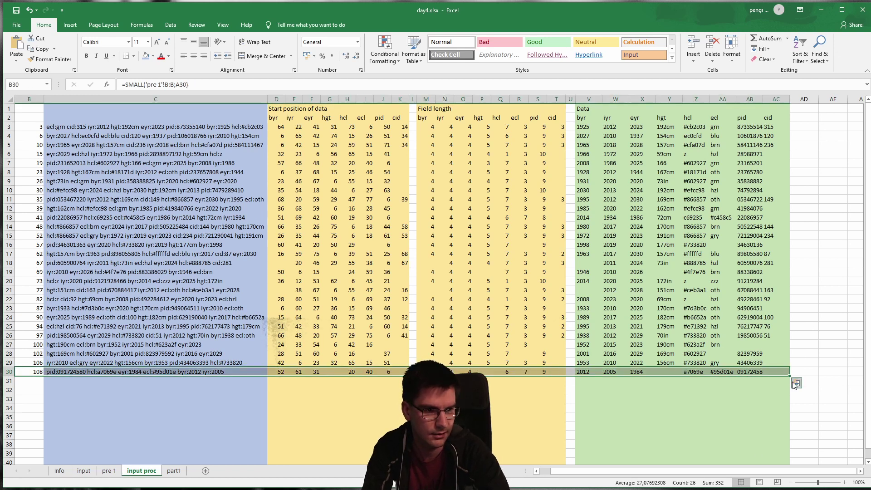
pyautogui.moveTo(787, 376); pyautogui.dragTo(787, 467)
pyautogui.moveTo(678, 368); pyautogui.dragTo(688, 323)
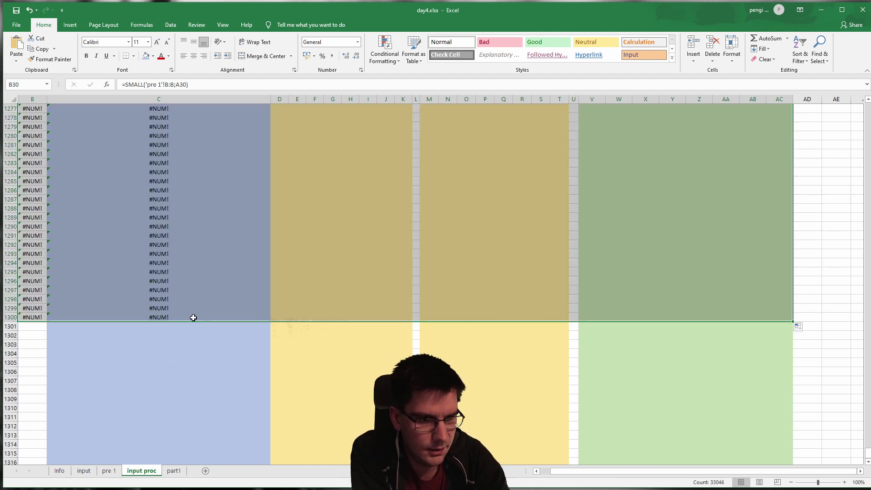
# Examine the filled rows on the input proc sheet from row 1300 back up to row 30.
pyautogui.click(132, 371)
pyautogui.scroll(20, 159, 266)
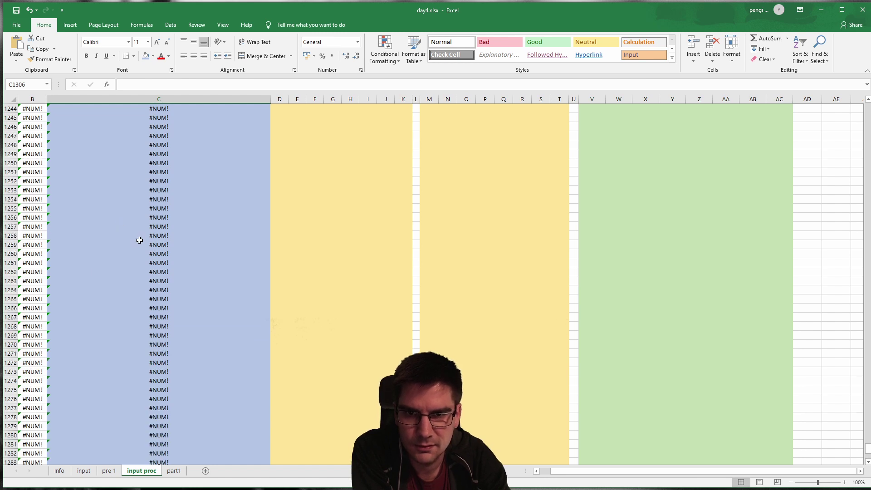
pyautogui.scroll(20, 194, 321)
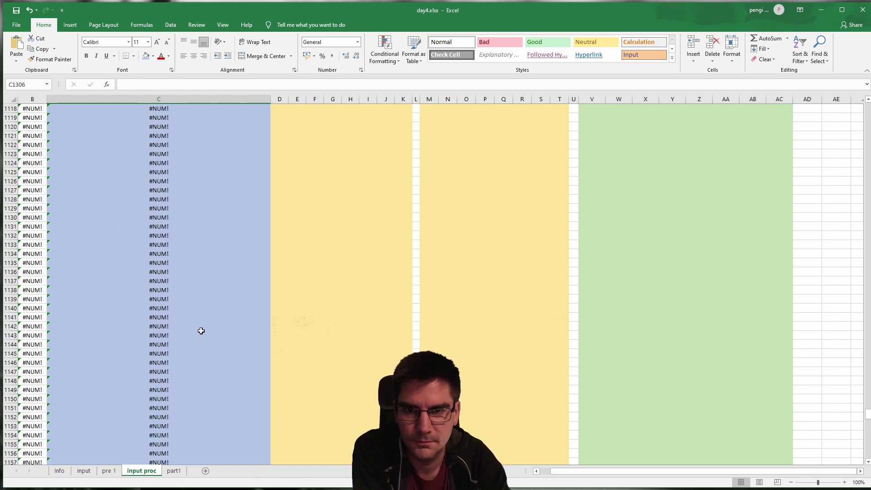
pyautogui.scroll(-20, 207, 342)
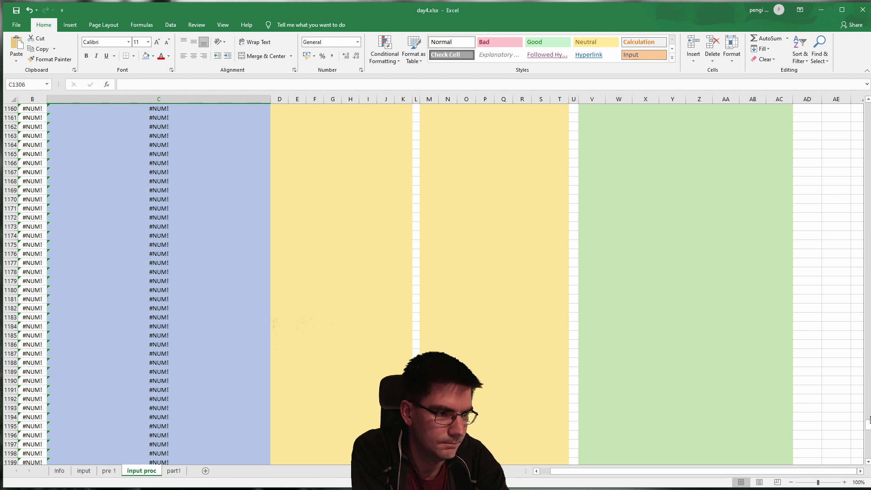
pyautogui.moveTo(868, 420); pyautogui.dragTo(860, 359)
pyautogui.moveTo(836, 272); pyautogui.dragTo(833, 268)
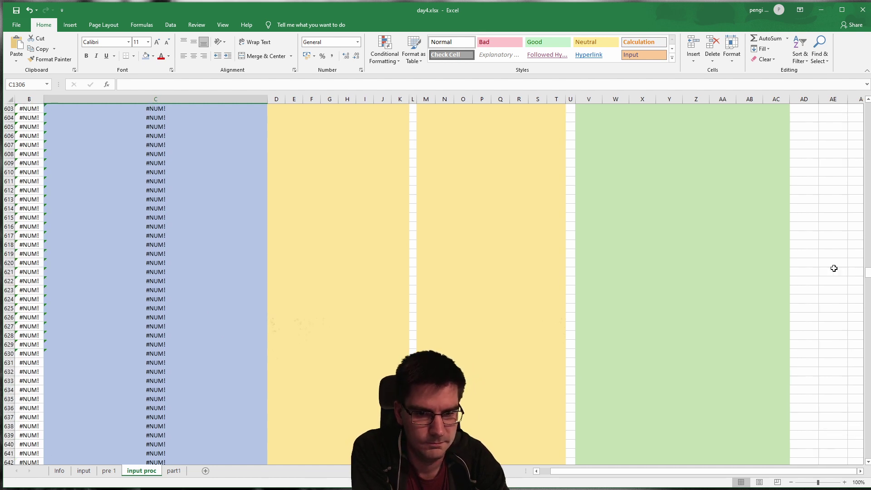
pyautogui.moveTo(868, 123); pyautogui.dragTo(867, 123)
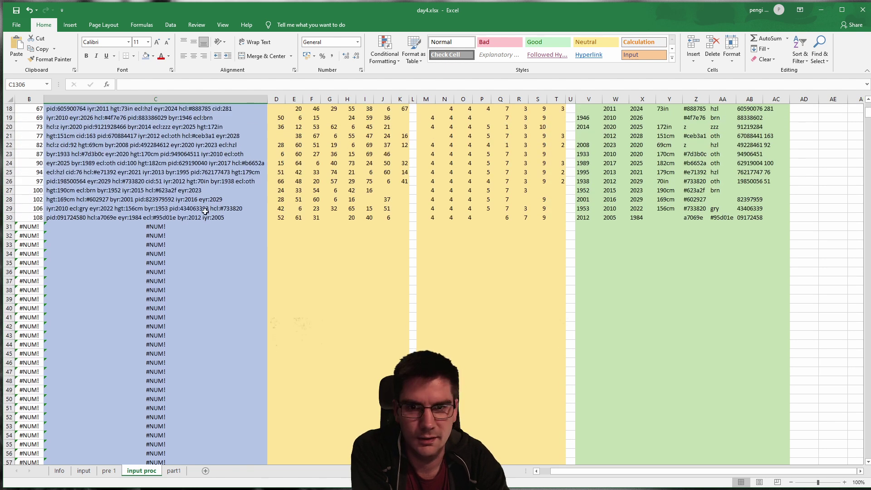
pyautogui.click(35, 218)
pyautogui.scroll(6, 17, 215)
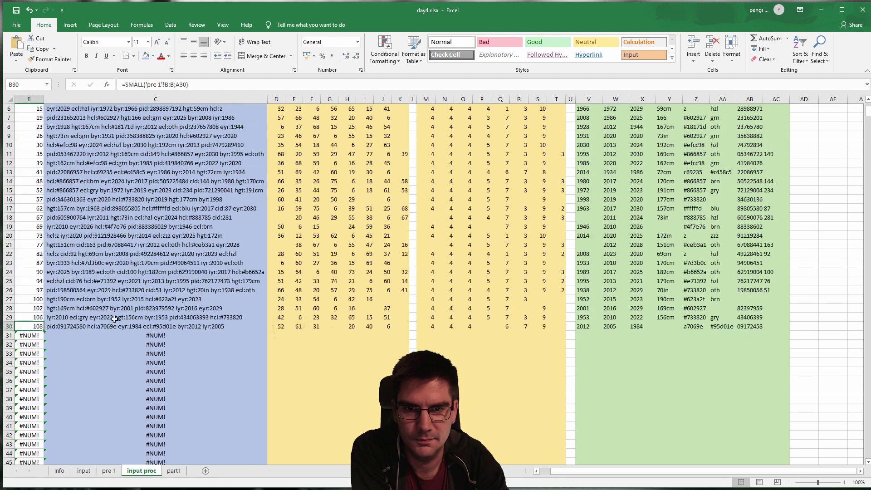
# Check the last record in A1101:B1101 on the pre 1 sheet, and undo the last fill of B30:AC30 on input proc.
pyautogui.click(108, 471)
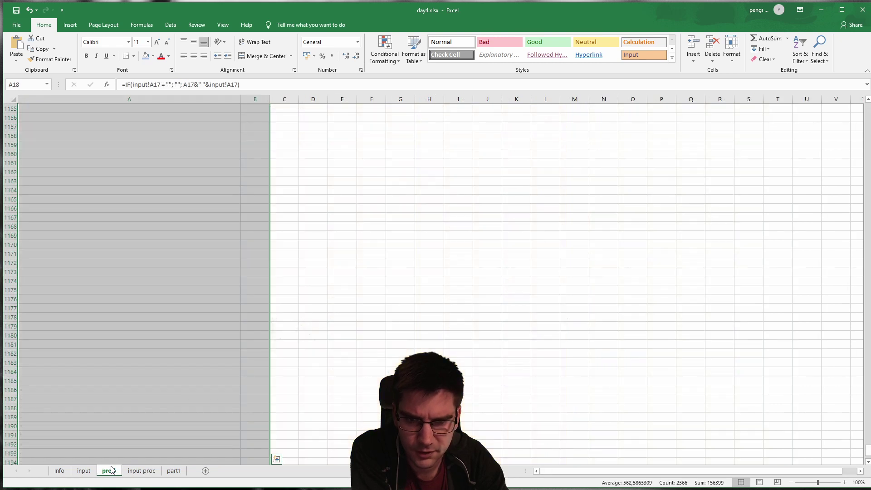
pyautogui.scroll(-10, 125, 346)
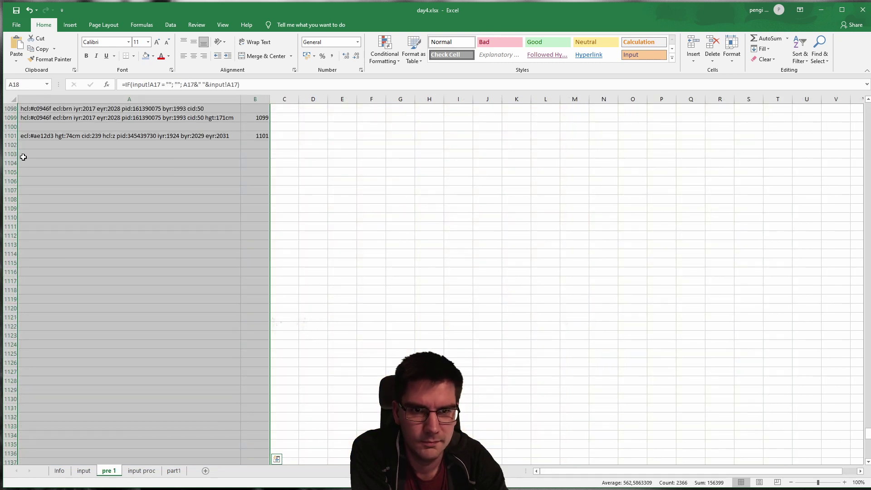
pyautogui.scroll(4, 144, 213)
pyautogui.click(28, 244)
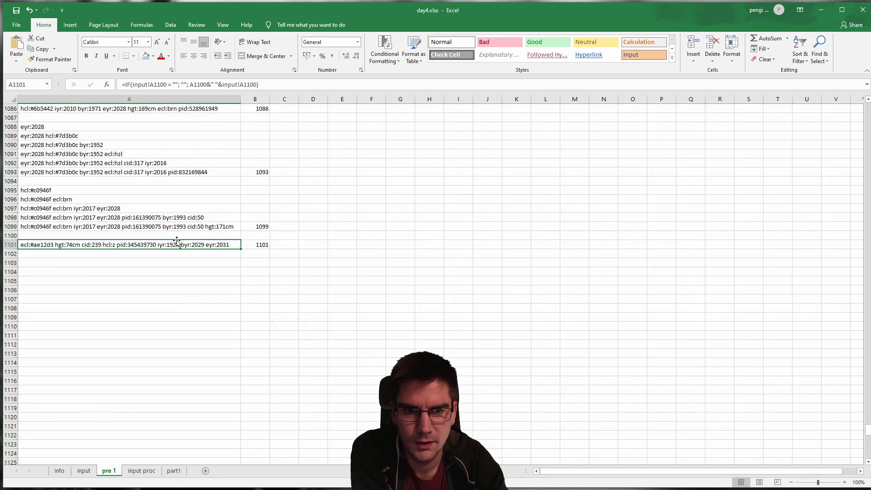
pyautogui.keyDown('shift'); pyautogui.click(263, 242); pyautogui.keyUp('shift')
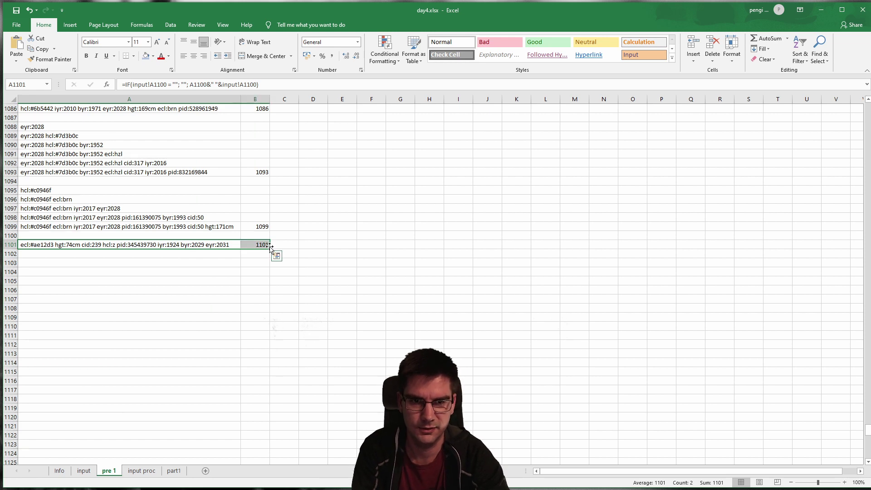
pyautogui.moveTo(269, 248)
pyautogui.mouseDown()
pyautogui.moveTo(273, 273)
pyautogui.moveTo(263, 246)
pyautogui.mouseUp()
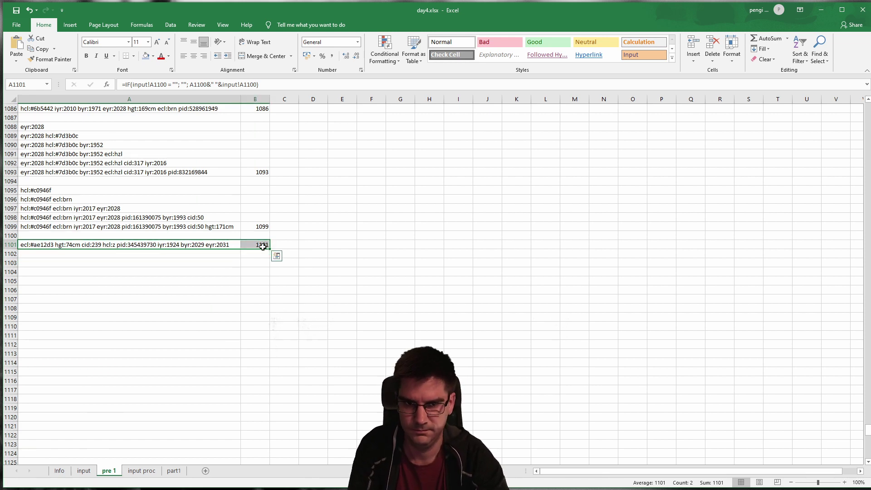
pyautogui.hotkey('ctrl', 'z')
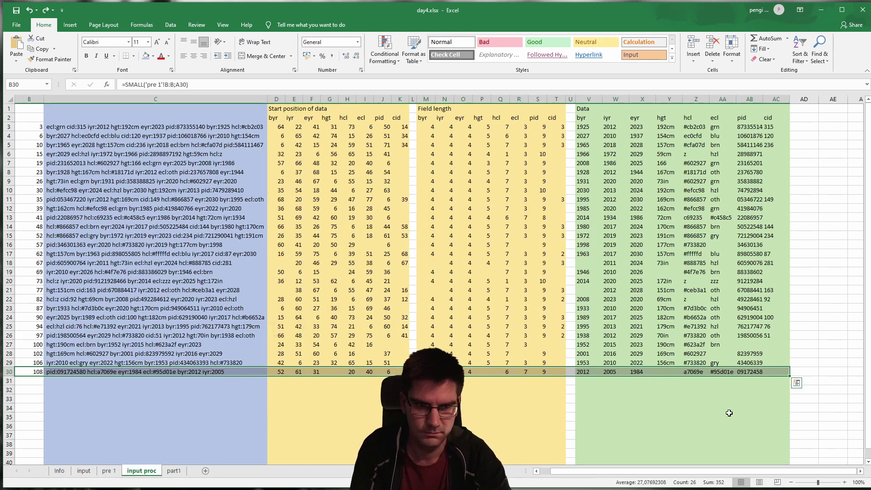
pyautogui.click(244, 389)
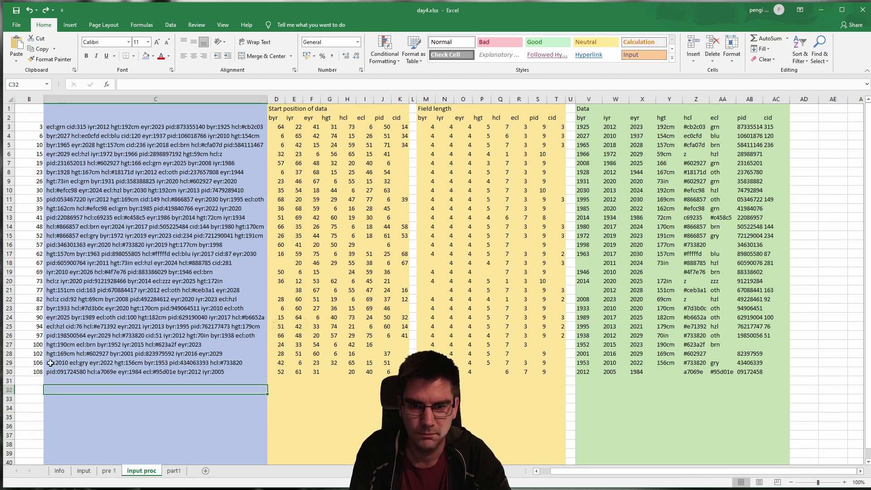
pyautogui.click(28, 373)
# Extend the formulas in A1101:B1101 on the pre 1 sheet down to row 1200.
pyautogui.click(110, 470)
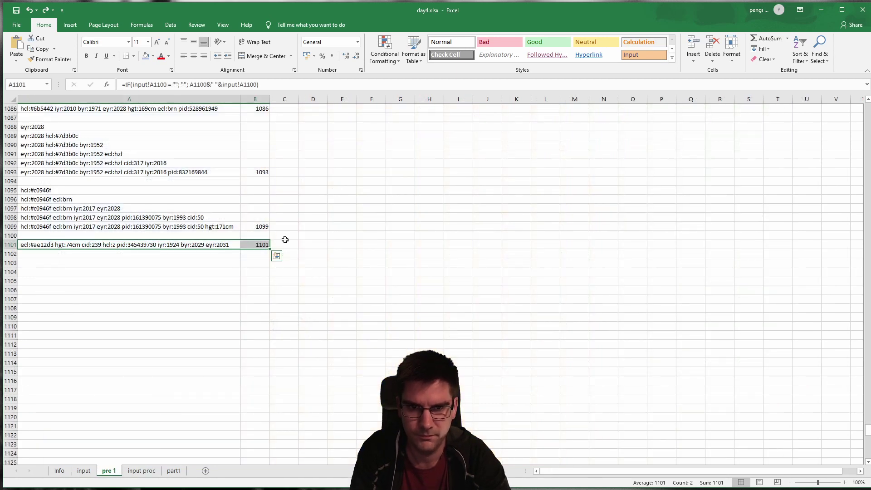
pyautogui.click(63, 249)
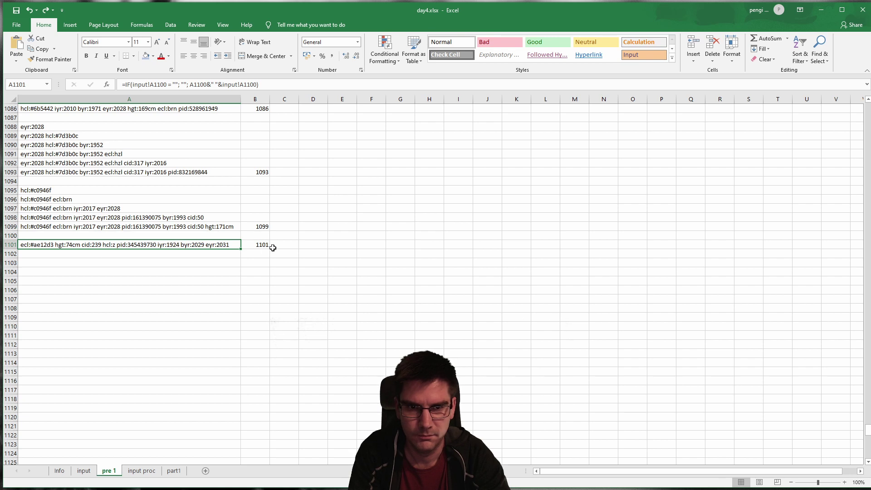
pyautogui.keyDown('shift'); pyautogui.click(244, 246); pyautogui.keyUp('shift')
pyautogui.scroll(6, 258, 253)
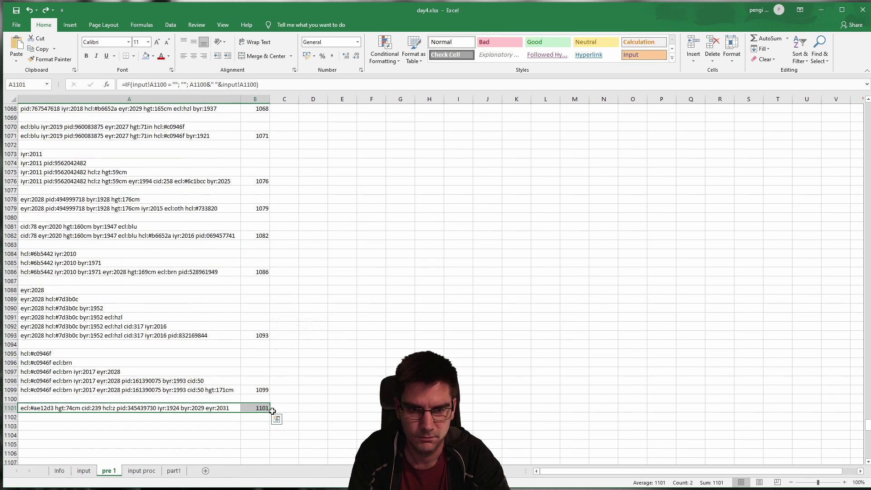
pyautogui.moveTo(271, 412); pyautogui.dragTo(276, 455)
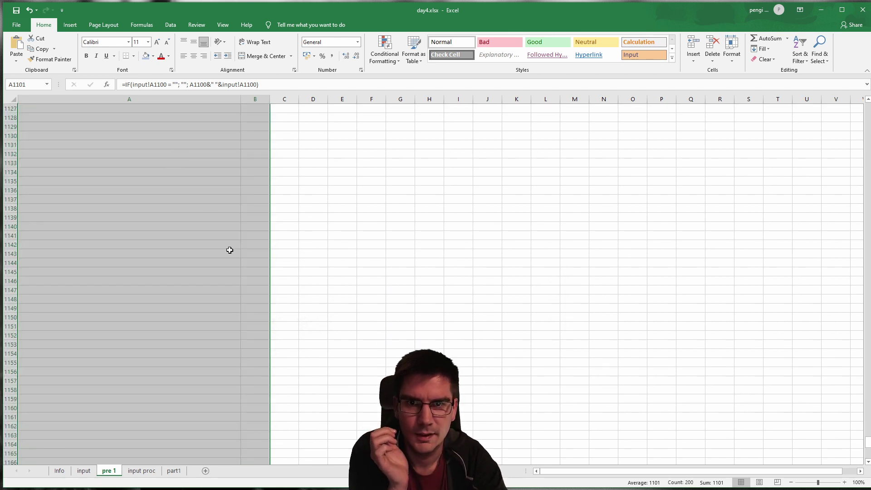
# Compare the last passport records on the pre 1 sheet with the end of the input sheet.
pyautogui.scroll(20, 229, 249)
pyautogui.click(138, 193)
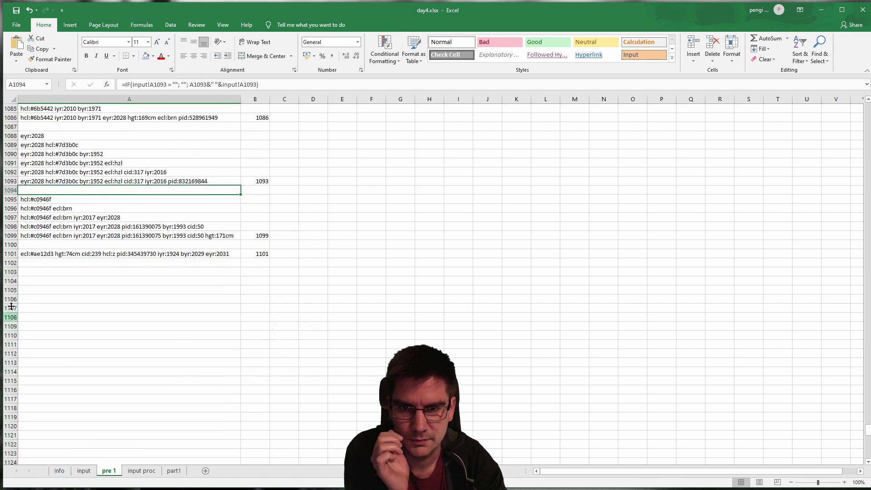
pyautogui.click(84, 471)
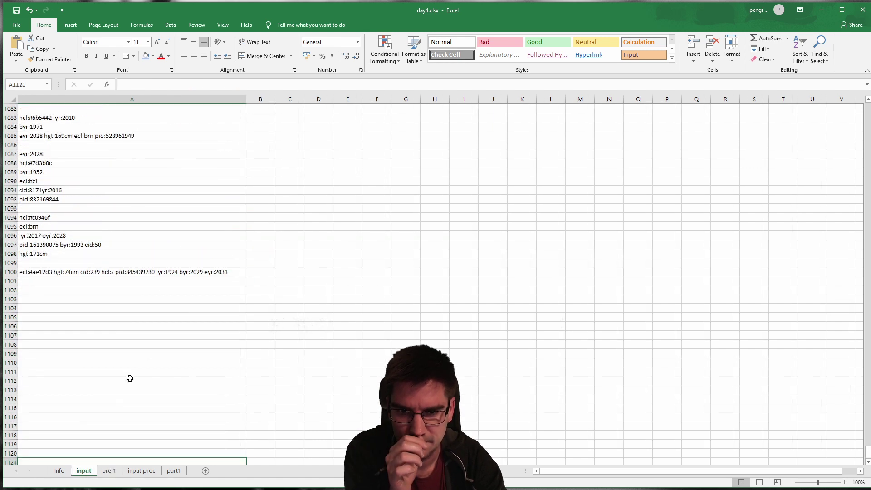
pyautogui.click(107, 471)
pyautogui.click(142, 471)
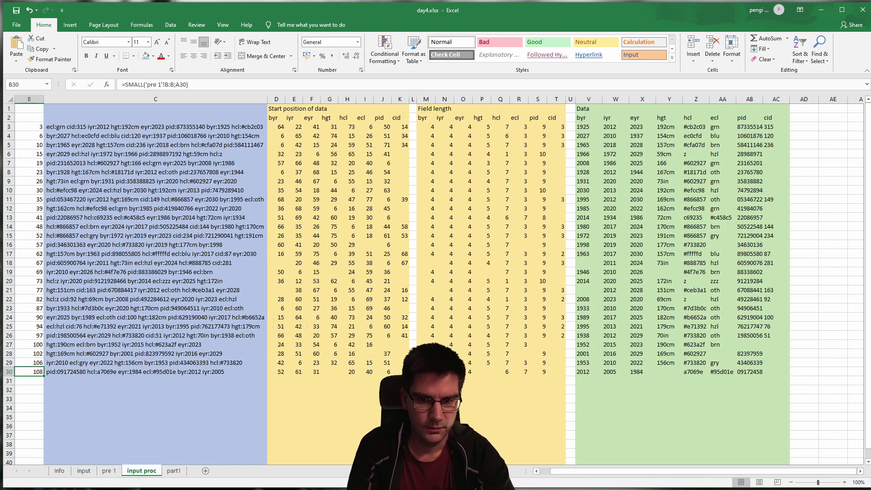
pyautogui.click(109, 471)
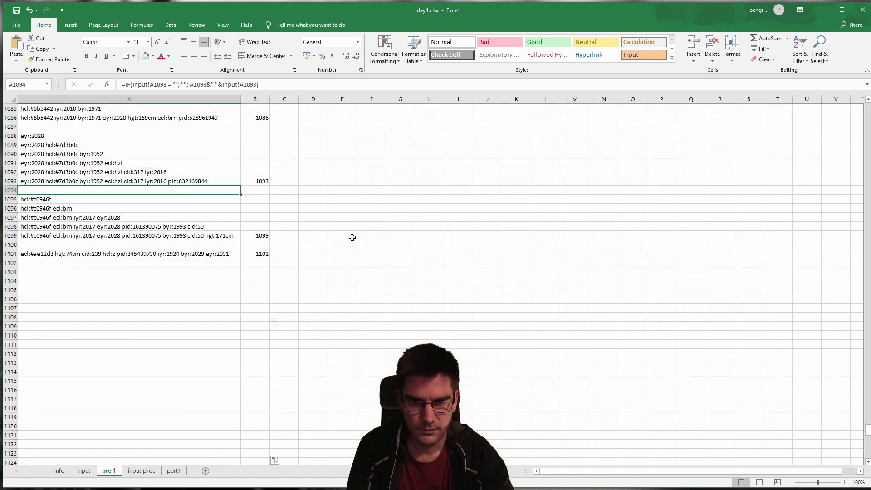
# Inspect the column B formulas and row numbers on the pre 1 sheet around rows 1007 to 1101.
pyautogui.click(255, 254)
pyautogui.click(260, 112)
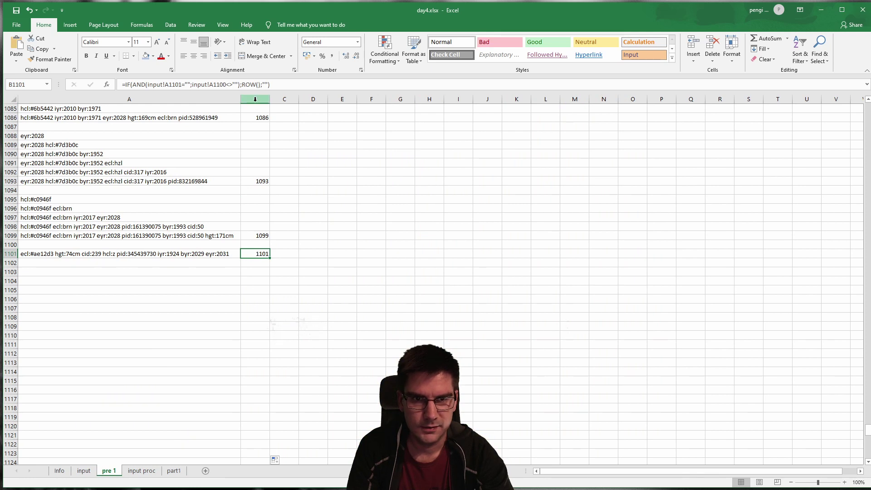
pyautogui.hotkey('ctrl', 'shift', 'Down')
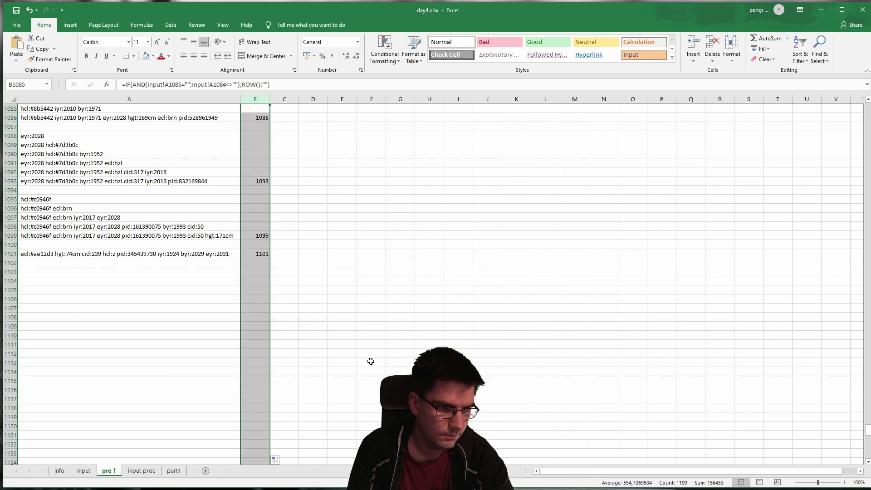
pyautogui.click(285, 272)
pyautogui.scroll(20, 327, 326)
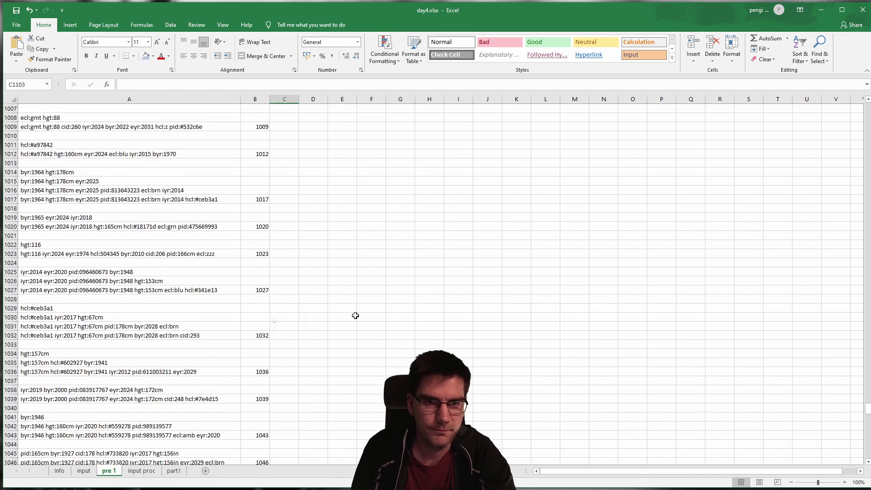
pyautogui.scroll(-12, 355, 315)
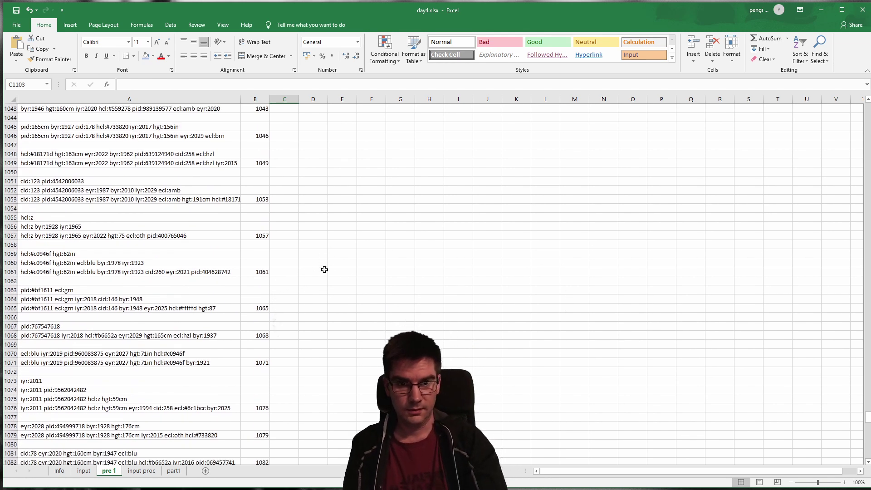
pyautogui.scroll(-1, 326, 271)
pyautogui.scroll(-3, 332, 273)
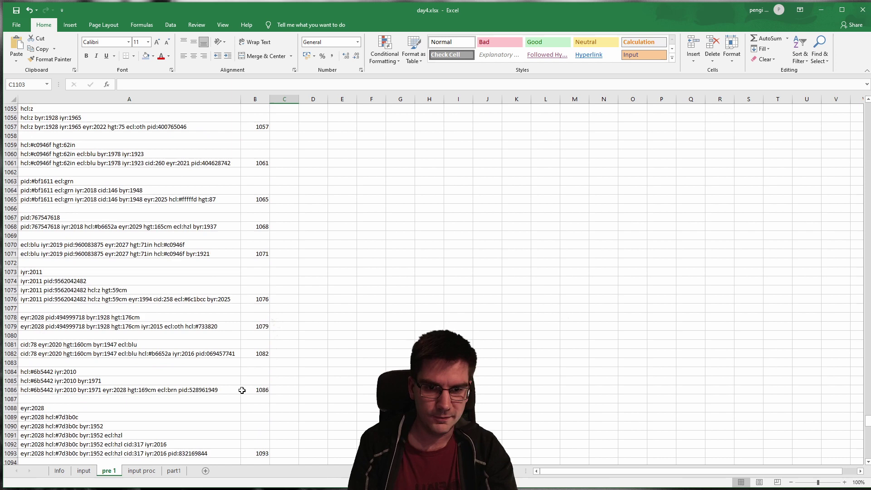
# Fill the formulas in B30:AC30 of the input proc sheet down to about row 1000, and return to the first rows.
pyautogui.click(142, 471)
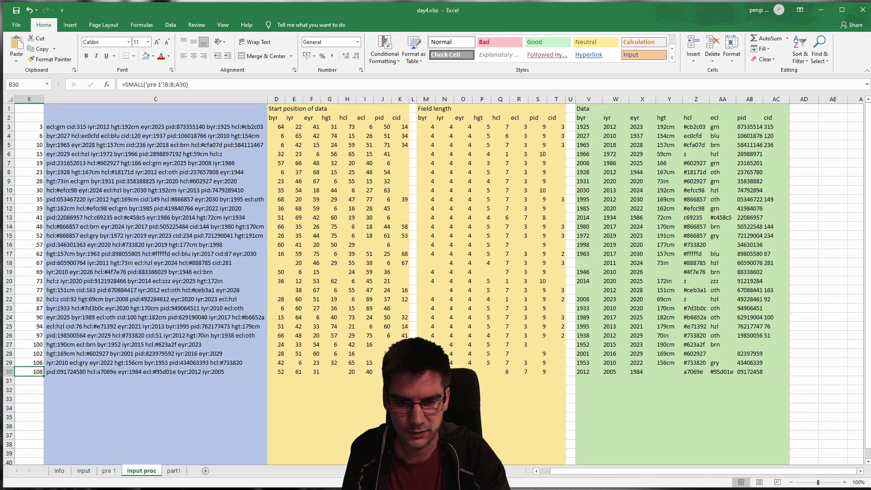
pyautogui.keyDown('shift'); pyautogui.click(785, 368); pyautogui.keyUp('shift')
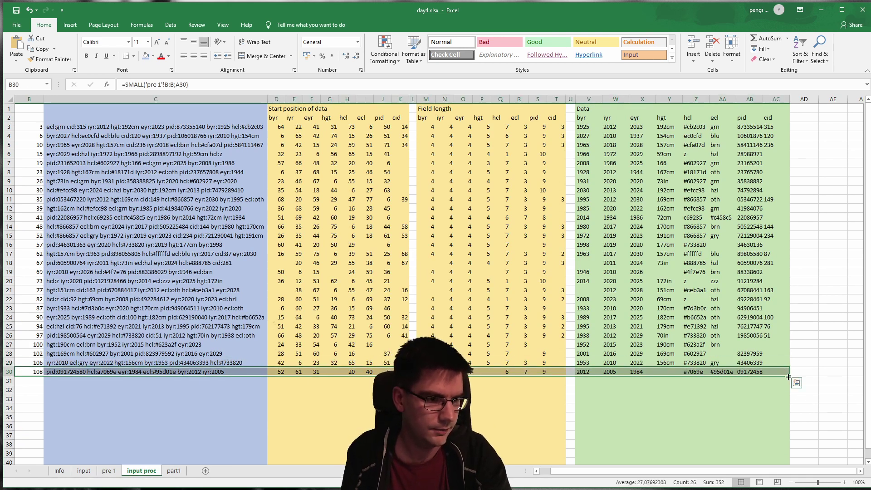
pyautogui.moveTo(789, 377); pyautogui.dragTo(868, 232)
pyautogui.click(828, 317)
pyautogui.scroll(11, 862, 317)
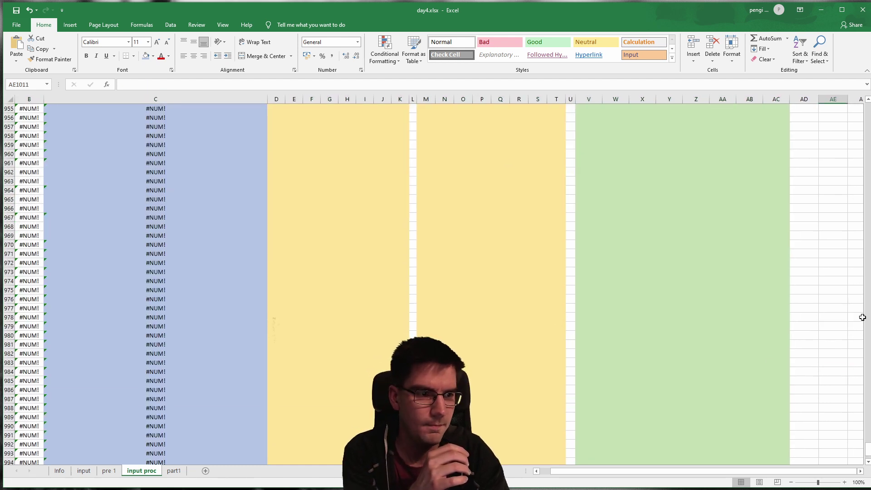
pyautogui.moveTo(869, 456); pyautogui.dragTo(869, 143)
pyautogui.moveTo(869, 92); pyautogui.dragTo(868, 108)
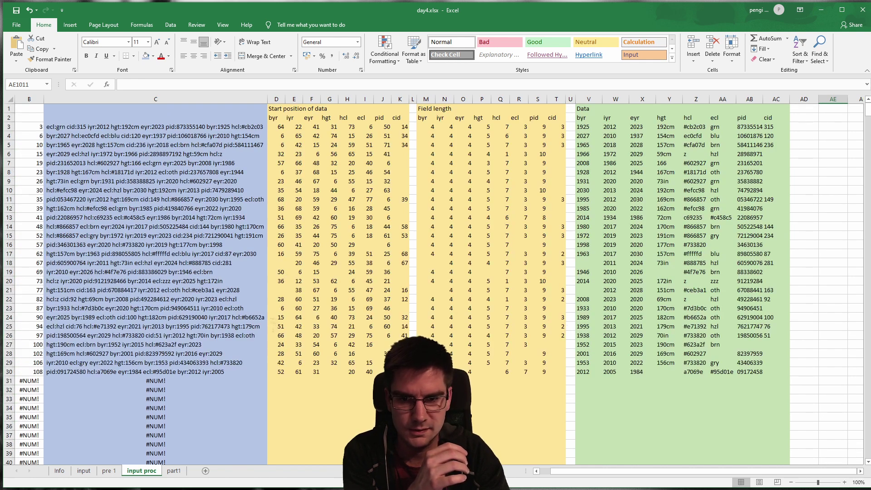
# Examine the column B formulas in rows 26 to 30, and the contents of C30 and A30 on the input proc sheet.
pyautogui.click(33, 369)
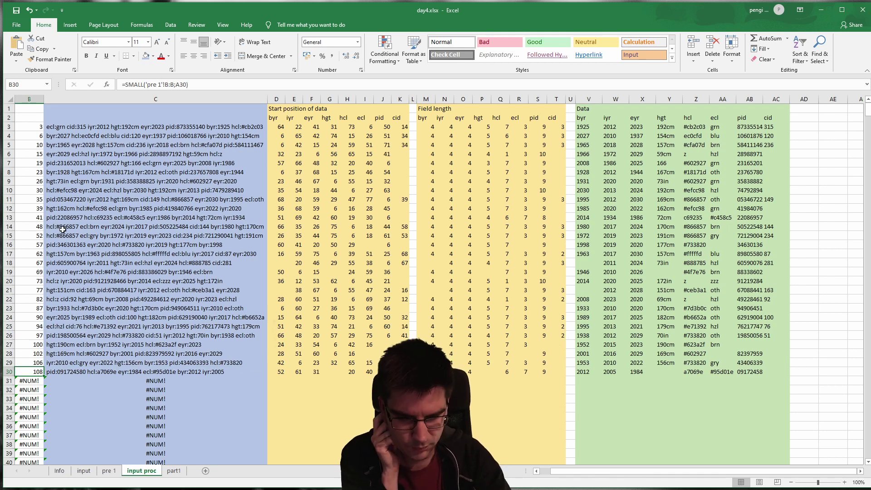
pyautogui.press('Up')
pyautogui.press('Up')
pyautogui.press('Up')
pyautogui.press('Up')
pyautogui.press('Down')
pyautogui.press('Down')
pyautogui.press('Down')
pyautogui.press('Down')
pyautogui.press('Right')
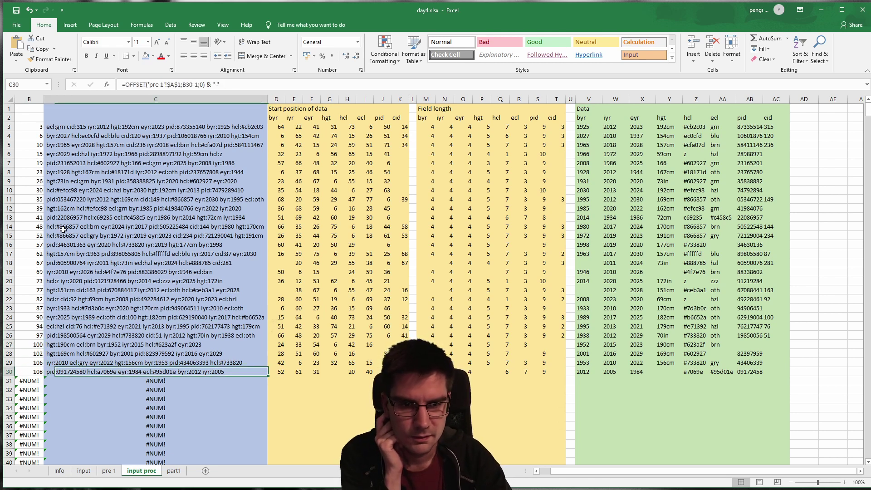
pyautogui.press('Left')
pyautogui.press('Left')
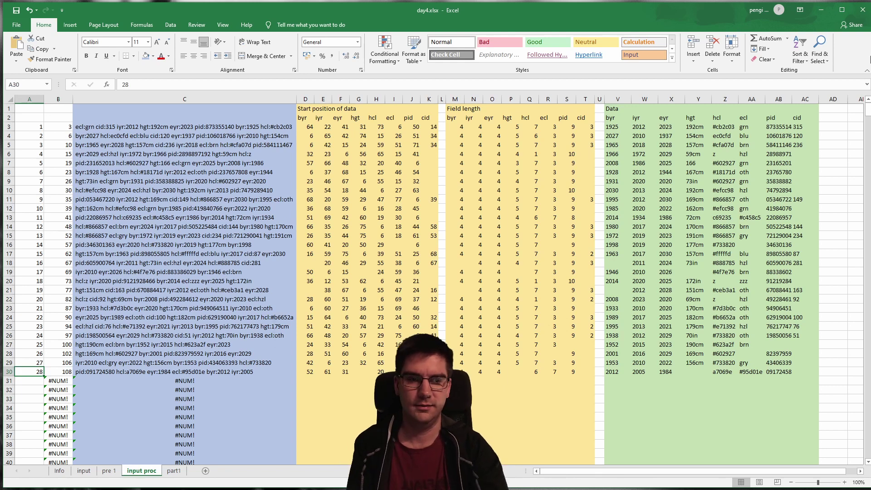
# Try to copy A27:AC30 on the input proc sheet down through all remaining rows.
pyautogui.press('Up')
pyautogui.press('Up')
pyautogui.press('Up')
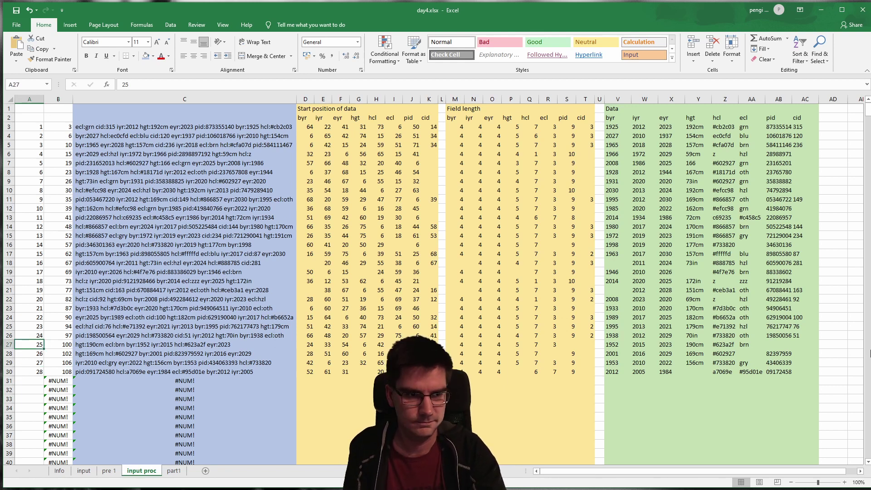
pyautogui.keyDown('shift'); pyautogui.click(810, 343); pyautogui.keyUp('shift')
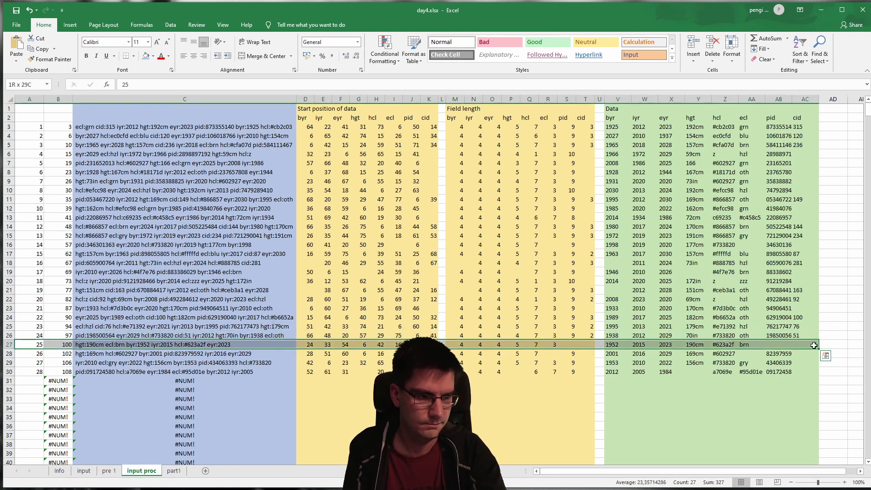
pyautogui.hotkey('shift', 'Down')
pyautogui.hotkey('shift', 'Down')
pyautogui.hotkey('shift', 'Down')
pyautogui.hotkey('ctrl', 'c')
pyautogui.hotkey('ctrl', 'shift', 'Down')
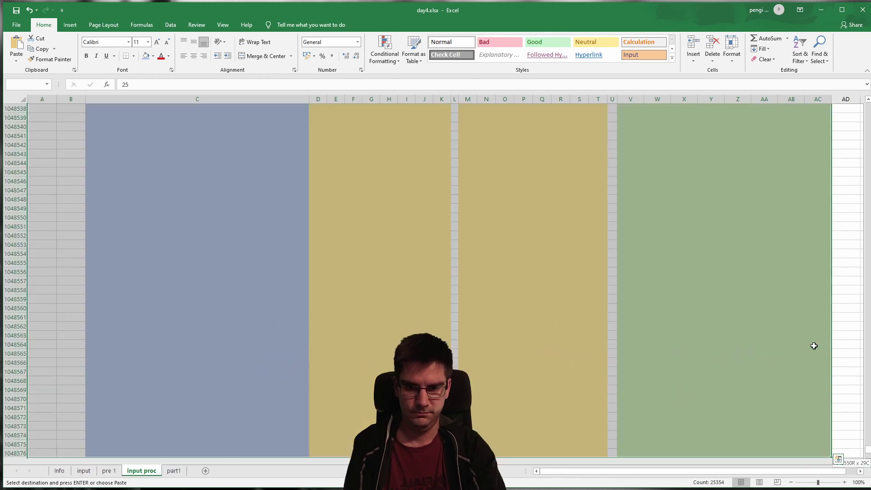
pyautogui.press('Return')
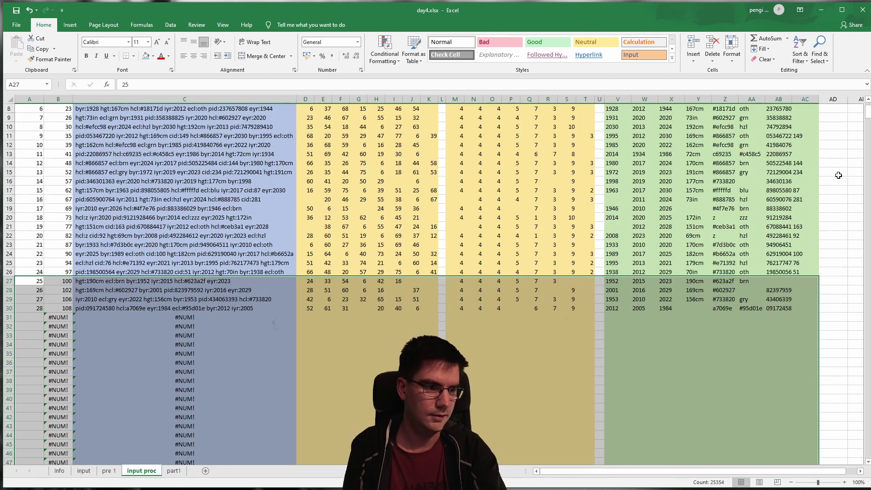
pyautogui.click(598, 317)
pyautogui.click(27, 264)
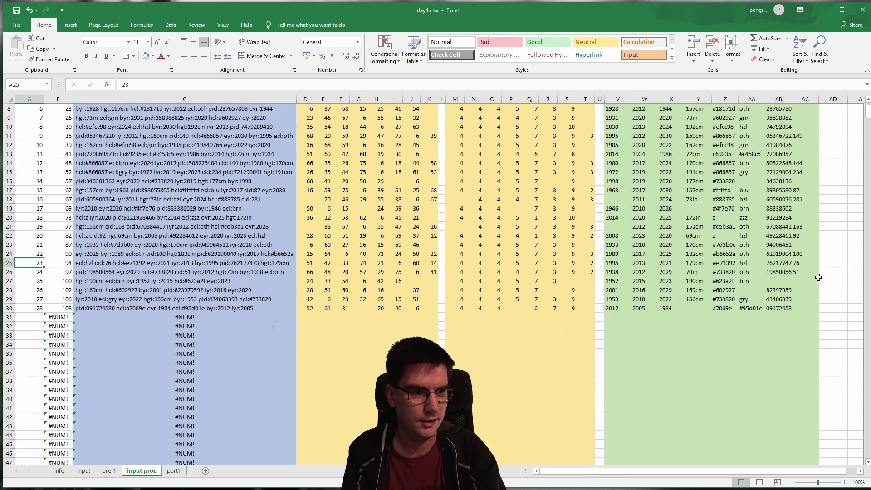
# Fill the numbering and formulas of A3:AC11 on the input proc sheet down to row 1001.
pyautogui.scroll(3, 78, 146)
pyautogui.click(36, 128)
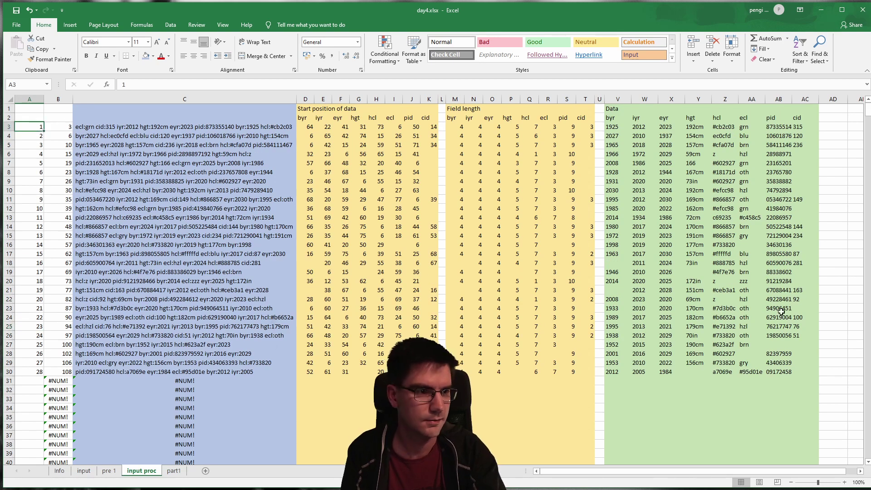
pyautogui.keyDown('shift'); pyautogui.click(807, 201); pyautogui.keyUp('shift')
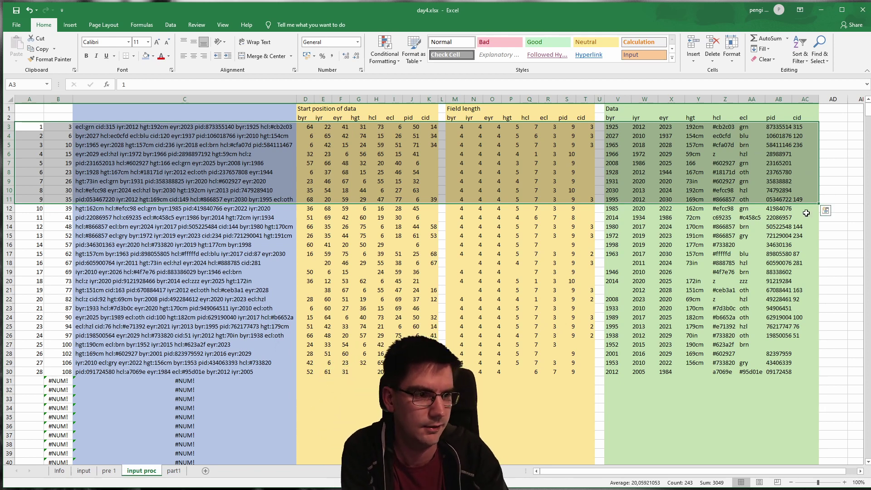
pyautogui.moveTo(818, 206)
pyautogui.mouseDown()
pyautogui.moveTo(819, 458)
pyautogui.moveTo(819, 421)
pyautogui.moveTo(812, 447)
pyautogui.moveTo(771, 348)
pyautogui.moveTo(702, 426)
pyautogui.moveTo(703, 456)
pyautogui.moveTo(703, 403)
pyautogui.moveTo(702, 448)
pyautogui.moveTo(681, 461)
pyautogui.moveTo(678, 397)
pyautogui.moveTo(694, 412)
pyautogui.mouseUp()
pyautogui.scroll(1, 293, 352)
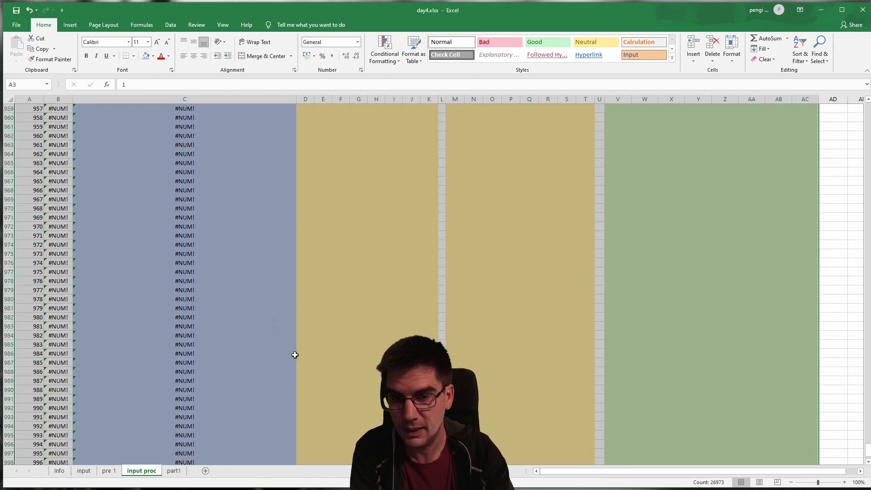
pyautogui.scroll(1, 474, 338)
pyautogui.click(476, 343)
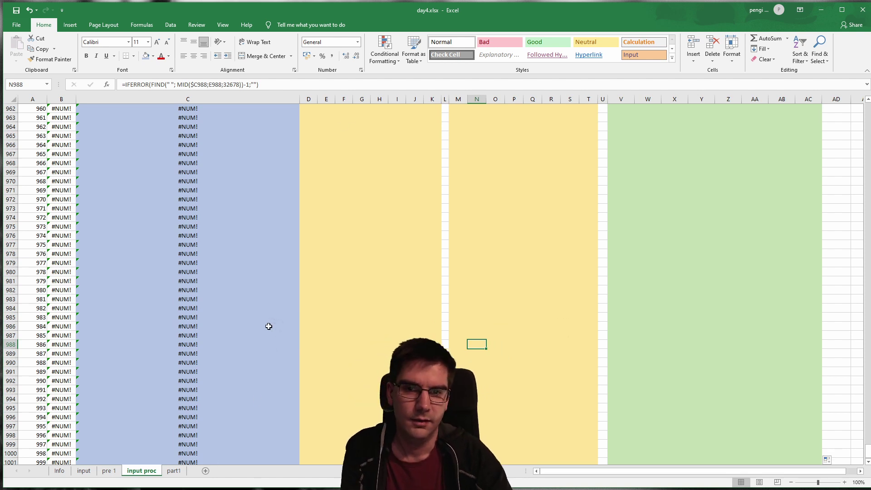
# Check the filled rows on the input proc sheet, including where the passport records end around row 284.
pyautogui.scroll(17, 272, 332)
pyautogui.scroll(20, 515, 402)
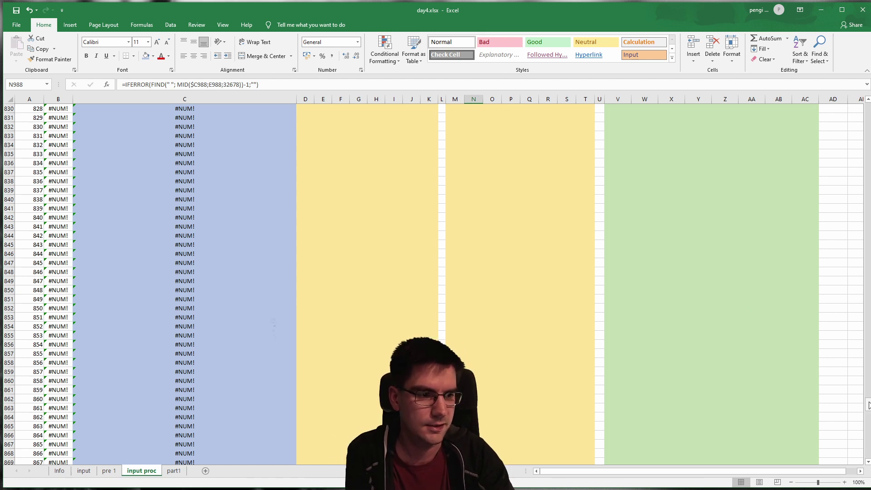
pyautogui.moveTo(867, 404); pyautogui.dragTo(860, 210)
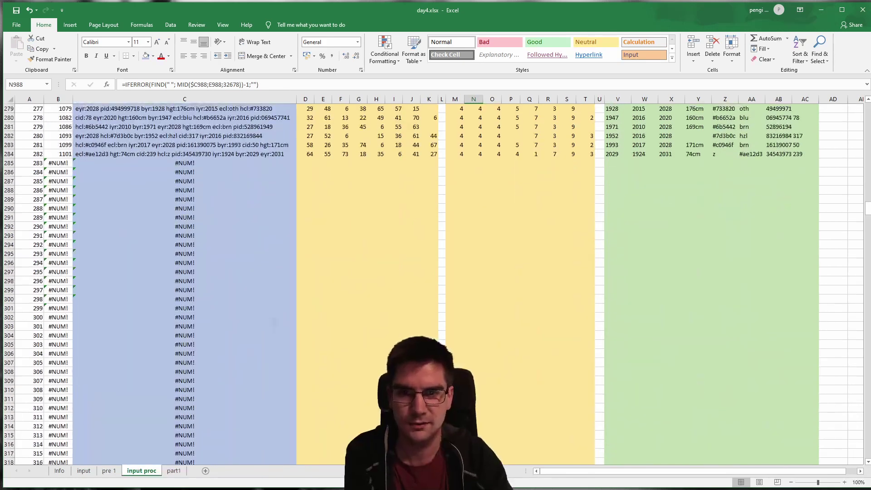
pyautogui.click(93, 136)
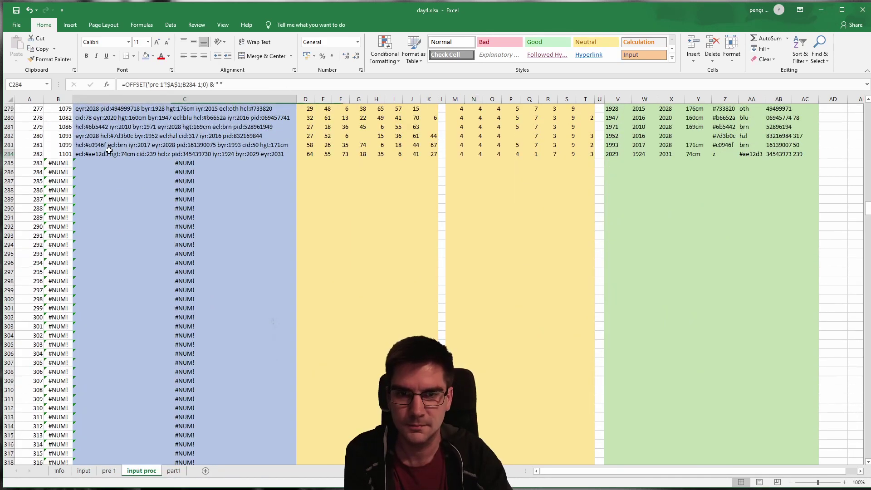
pyautogui.click(29, 154)
pyautogui.scroll(7, 96, 172)
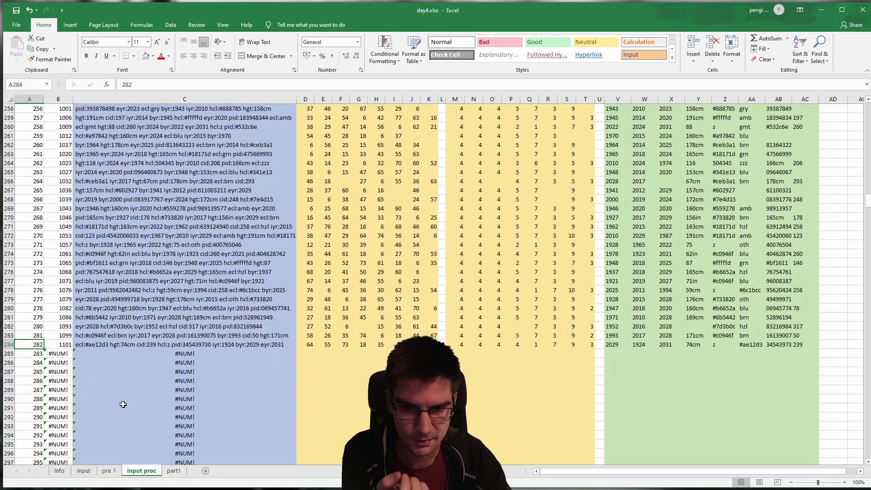
pyautogui.scroll(20, 122, 404)
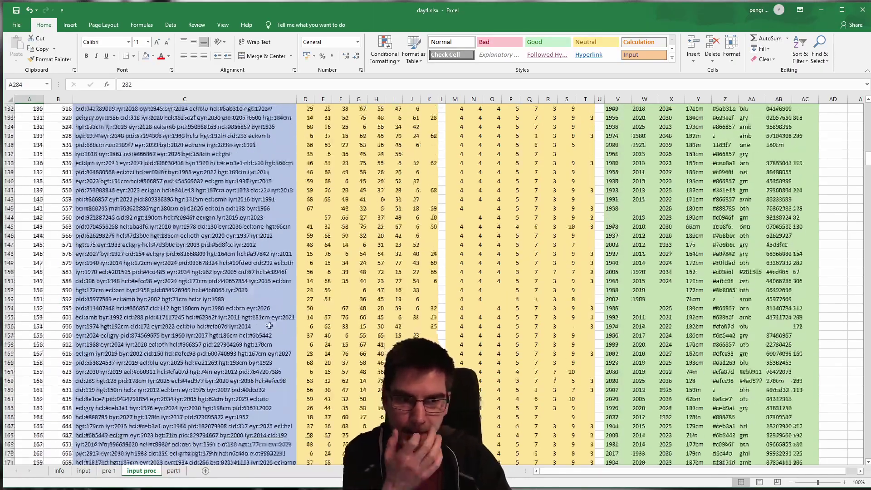
pyautogui.scroll(20, 269, 326)
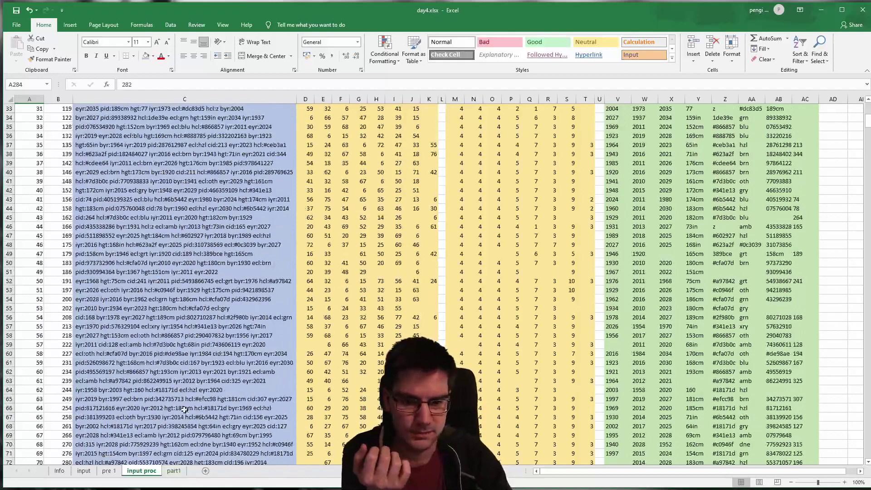
pyautogui.scroll(-13, 184, 410)
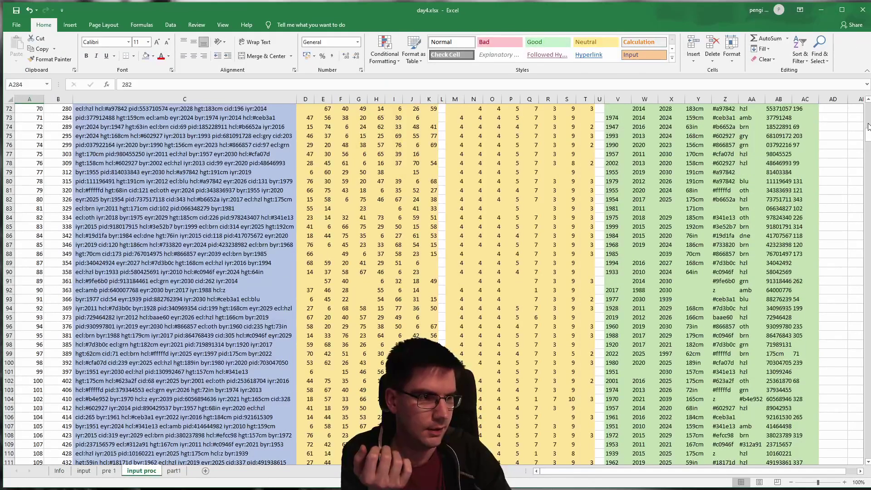
pyautogui.moveTo(867, 126); pyautogui.dragTo(867, 451)
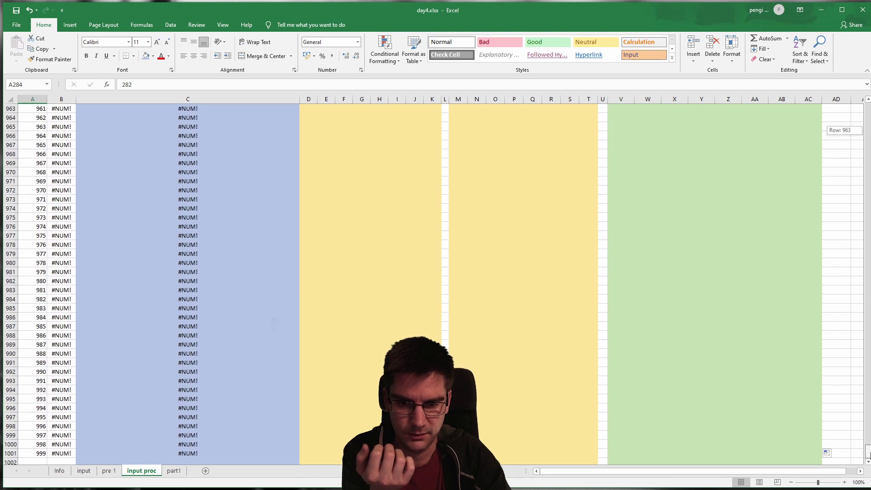
pyautogui.moveTo(870, 203); pyautogui.dragTo(867, 108)
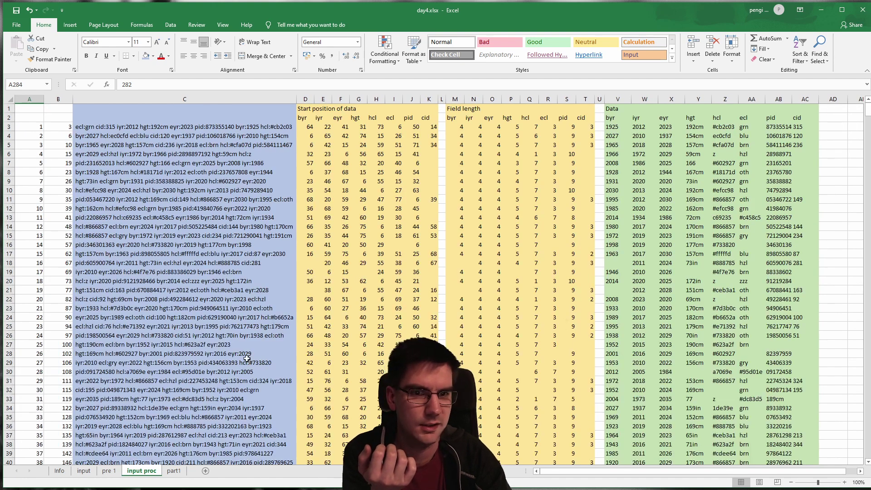
# Extend the field checks and the Is valid formula in columns A to J of the part1 sheet down to row 999.
pyautogui.click(175, 471)
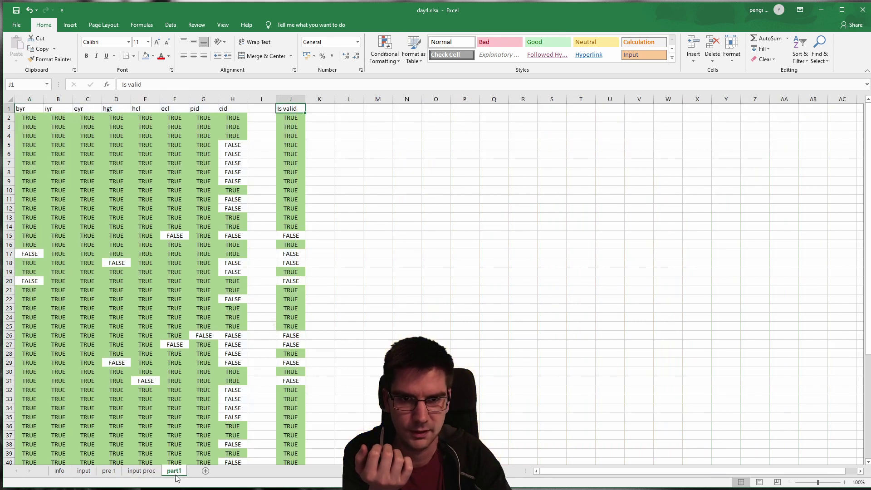
pyautogui.click(36, 109)
pyautogui.moveTo(25, 120)
pyautogui.mouseDown()
pyautogui.moveTo(296, 213)
pyautogui.moveTo(304, 254)
pyautogui.moveTo(299, 486)
pyautogui.moveTo(297, 453)
pyautogui.moveTo(291, 458)
pyautogui.moveTo(300, 391)
pyautogui.moveTo(293, 404)
pyautogui.moveTo(286, 467)
pyautogui.moveTo(291, 422)
pyautogui.moveTo(322, 377)
pyautogui.mouseUp()
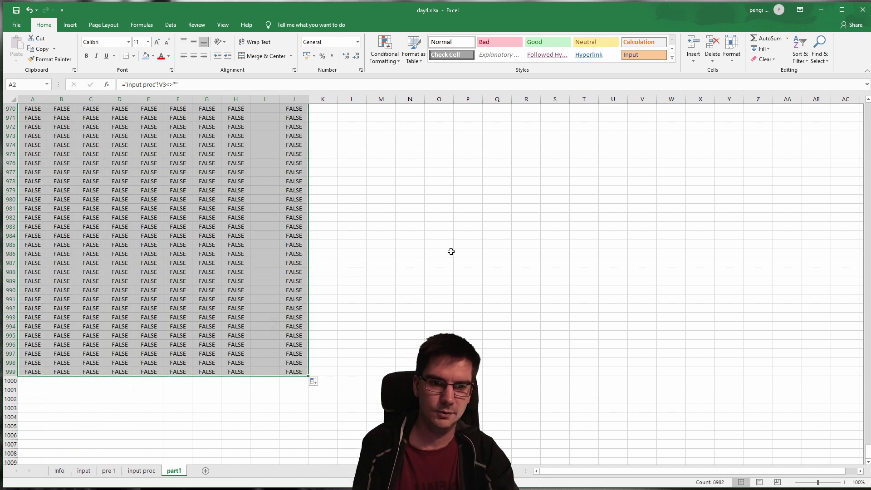
pyautogui.click(451, 250)
pyautogui.moveTo(866, 452); pyautogui.dragTo(866, 108)
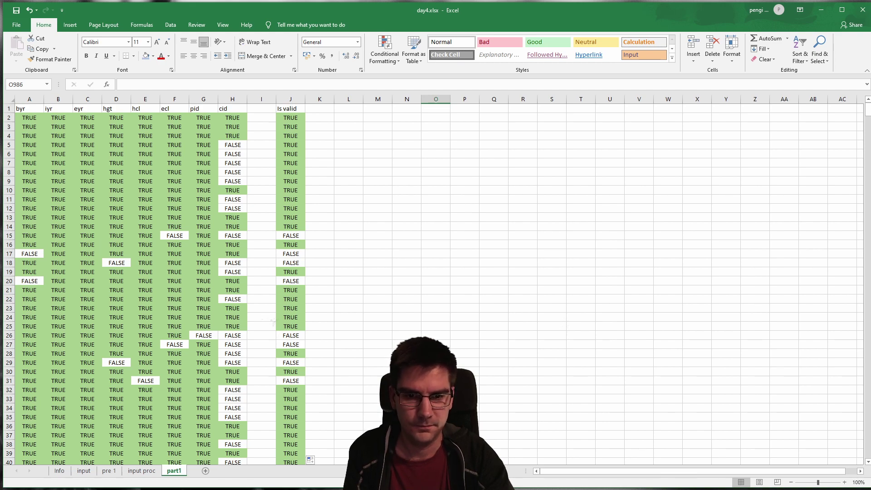
# Review the part 1 result on the Info sheet against the rows of the part1 and input proc sheets.
pyautogui.click(141, 470)
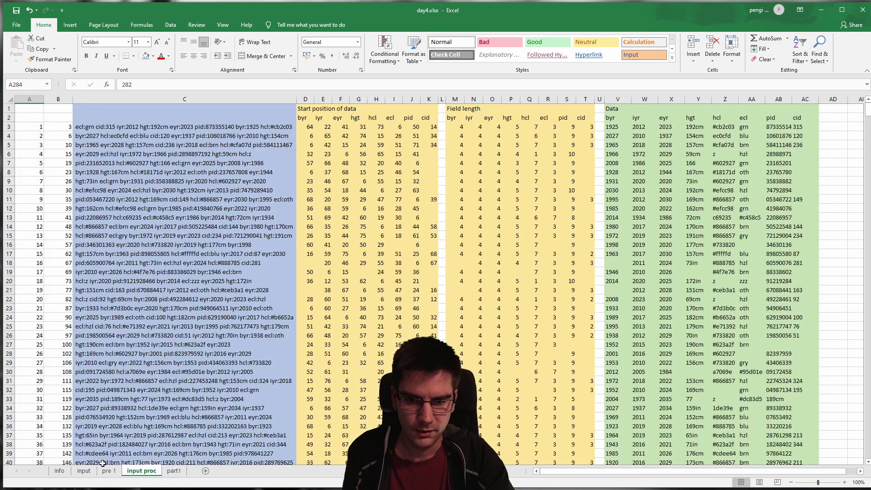
pyautogui.click(64, 472)
pyautogui.click(107, 217)
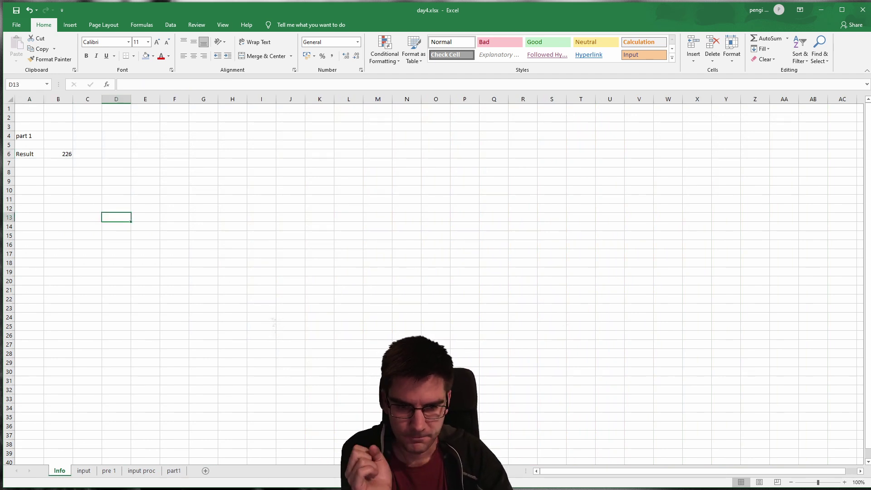
pyautogui.click(174, 471)
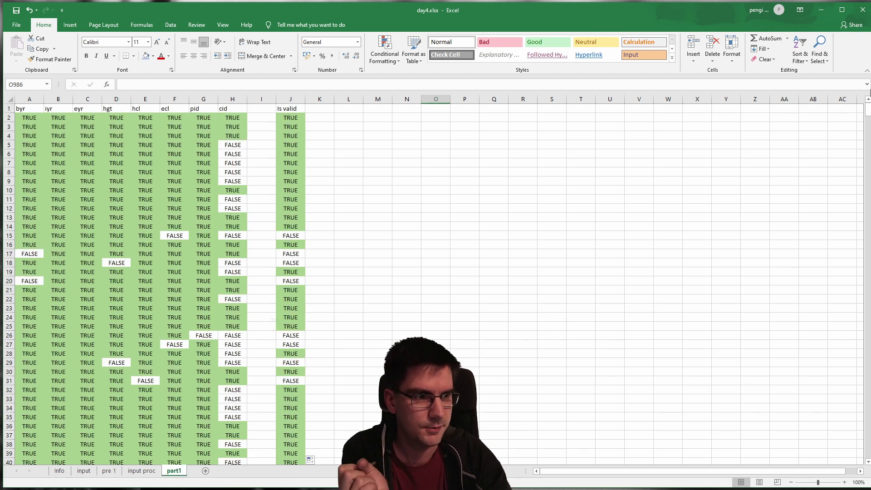
pyautogui.moveTo(867, 117); pyautogui.dragTo(869, 193)
pyautogui.moveTo(868, 138); pyautogui.dragTo(868, 108)
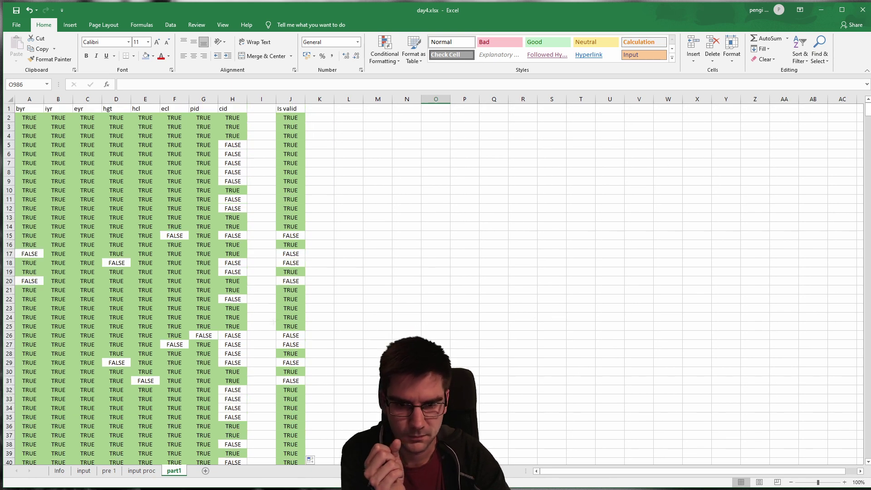
pyautogui.click(156, 471)
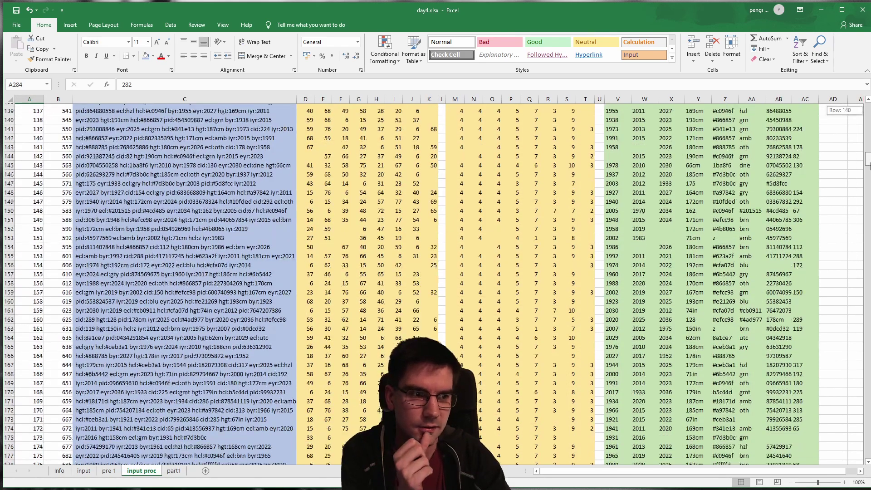
pyautogui.moveTo(867, 164); pyautogui.dragTo(858, 69)
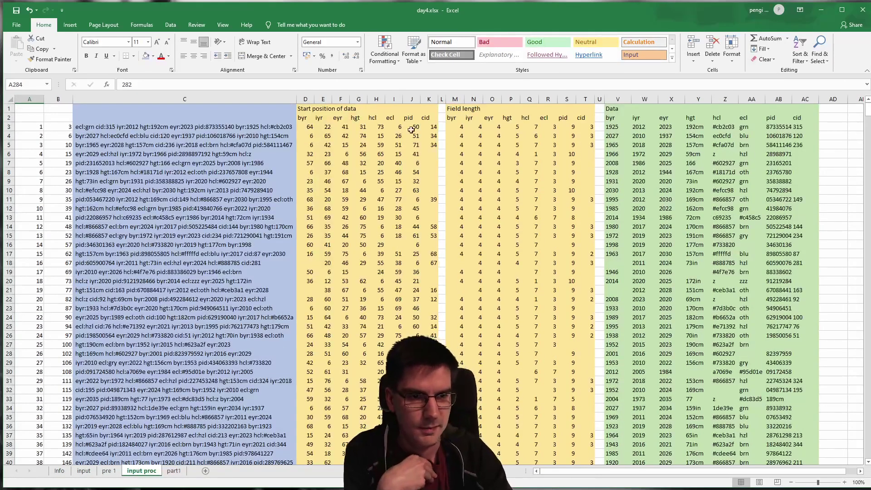
pyautogui.click(59, 471)
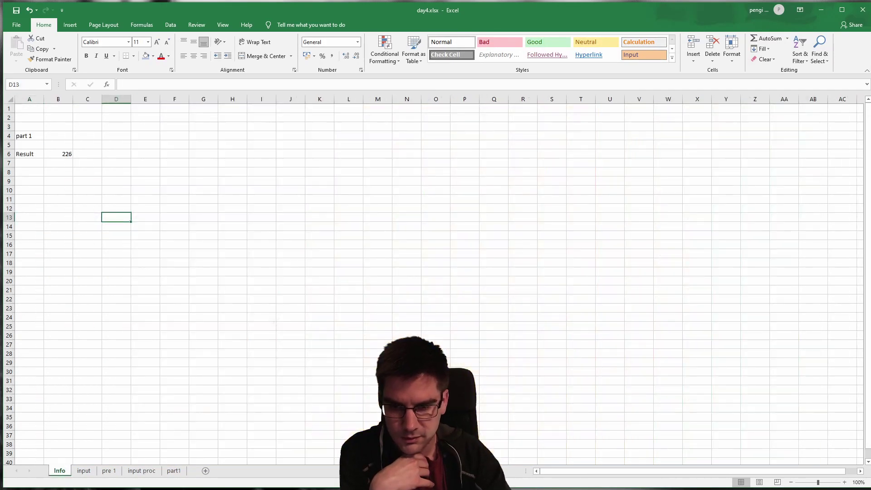
# Switch to the browser, submit 226 as the answer to the Advent of Code Day 4 puzzle, and continue to Part Two.
pyautogui.hotkey('alt', 'Tab')
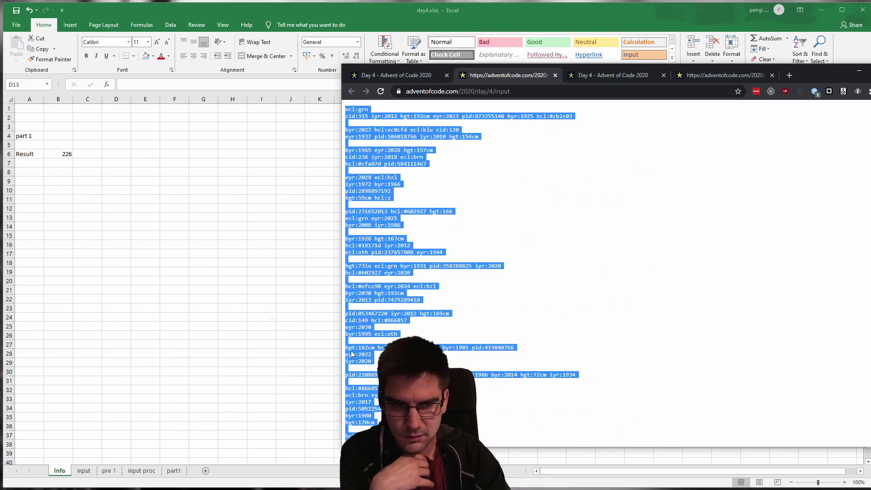
pyautogui.click(407, 78)
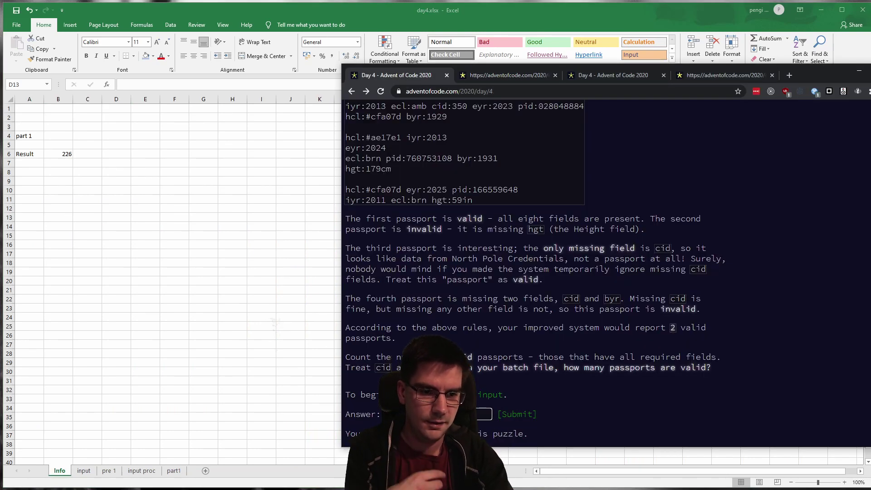
pyautogui.press('Return')
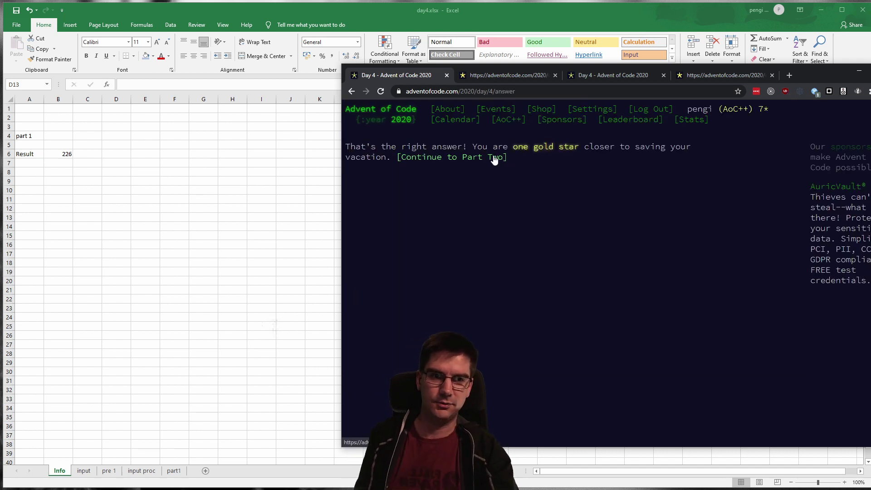
pyautogui.click(493, 158)
# Read the Part Two passport validation rules and example values on the Advent of Code Day 4 page.
pyautogui.click(310, 10)
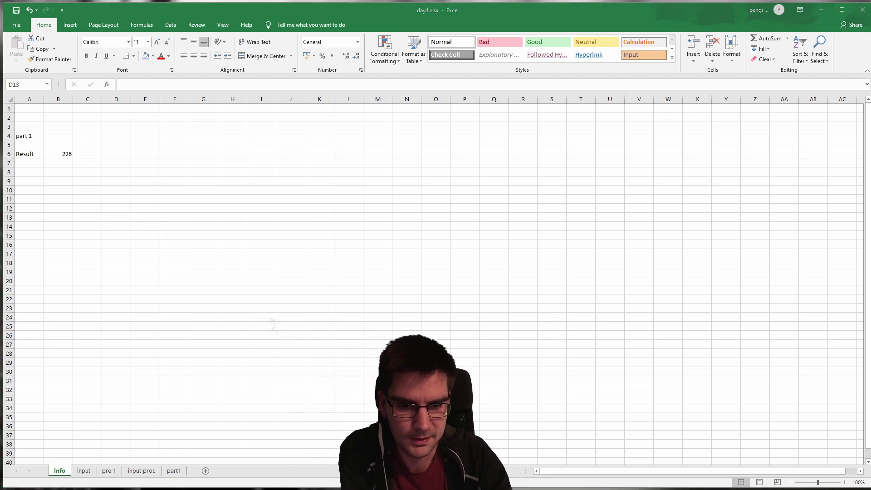
pyautogui.hotkey('alt', 'Tab')
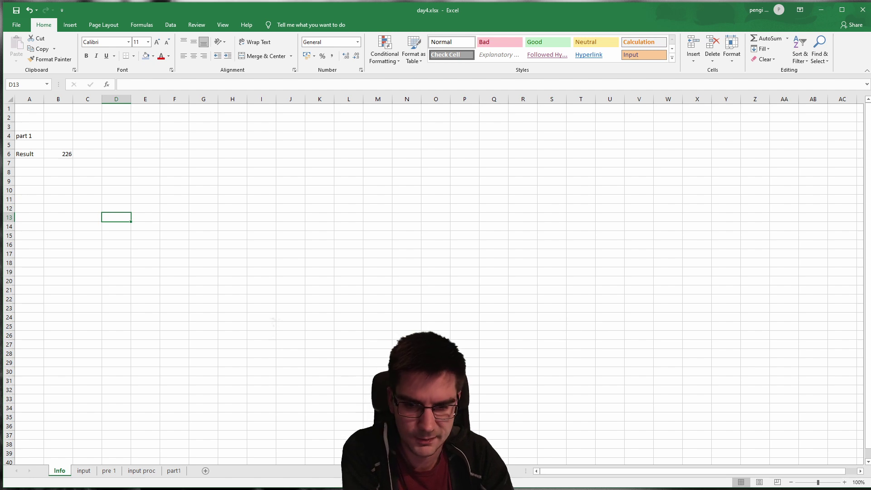
pyautogui.hotkey('alt', 'Tab')
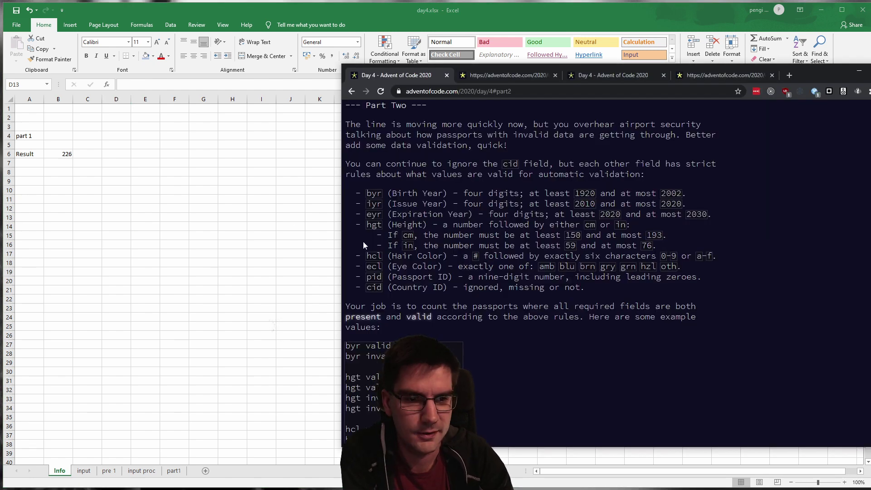
pyautogui.scroll(-10, 521, 250)
pyautogui.scroll(15, 527, 323)
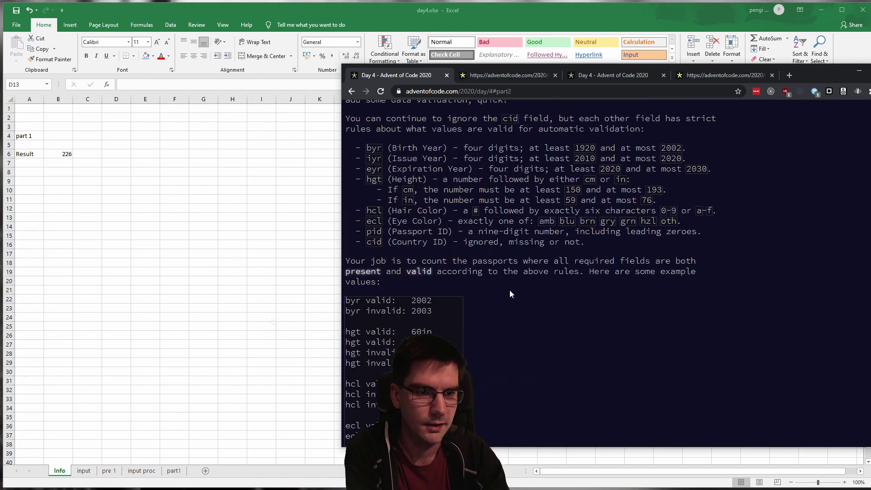
# Read the Part Two field rules, the example values and the sample invalid and valid passports on the puzzle page.
pyautogui.scroll(-2, 526, 322)
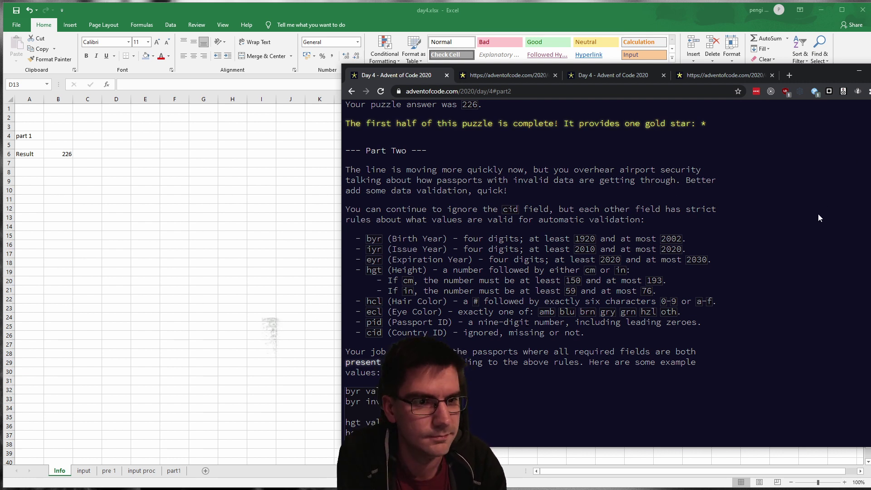
pyautogui.scroll(-1, 819, 218)
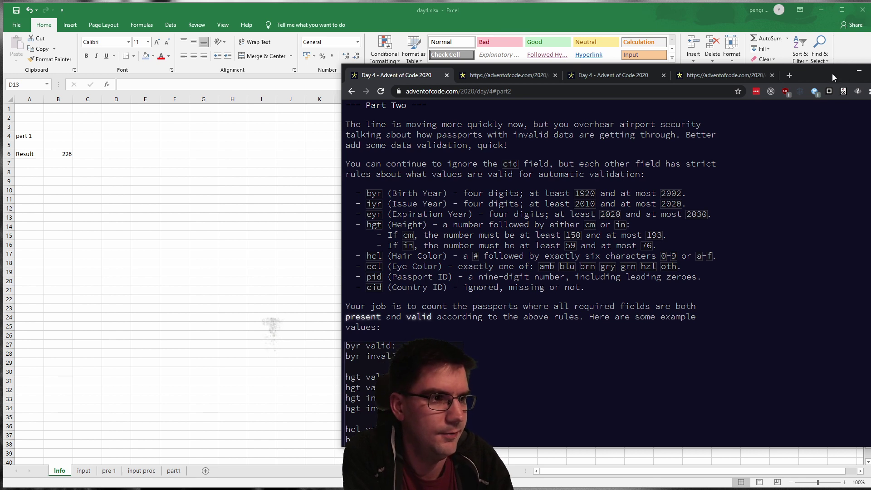
pyautogui.moveTo(825, 75); pyautogui.dragTo(782, 32)
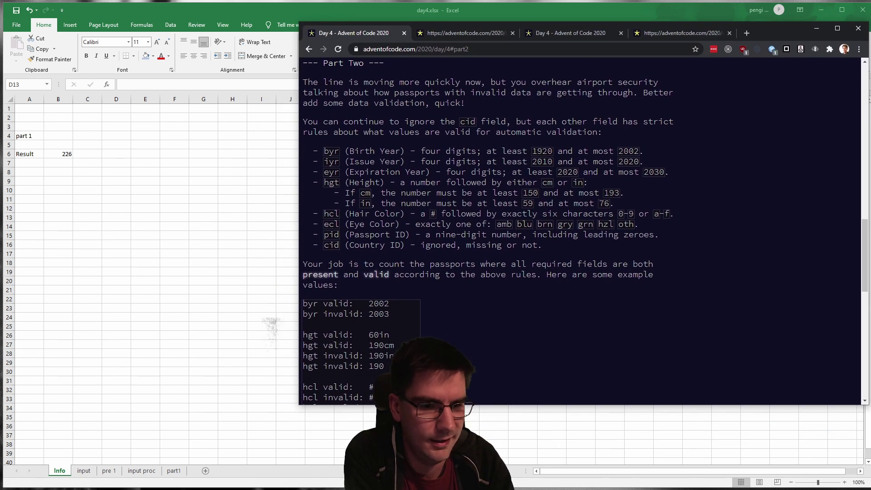
pyautogui.scroll(-3, 341, 366)
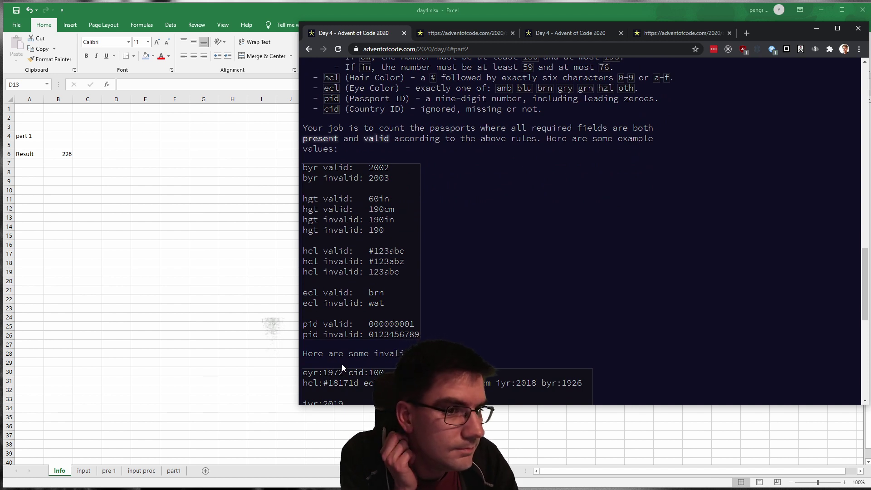
pyautogui.scroll(-1, 341, 364)
pyautogui.scroll(-1, 355, 355)
pyautogui.scroll(-4, 354, 354)
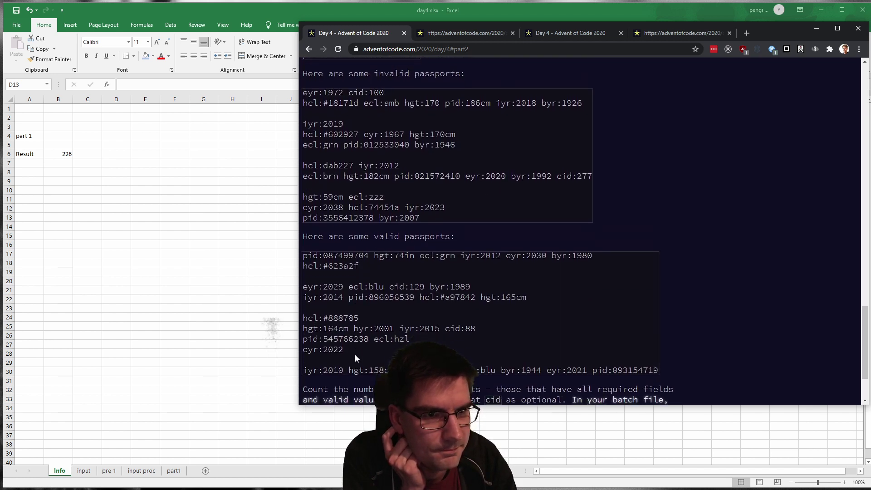
pyautogui.scroll(-2, 355, 354)
# Arrange the day4.xlsx workbook and the browser side by side, keeping the Part Two validation rules in view.
pyautogui.moveTo(297, 406); pyautogui.dragTo(583, 487)
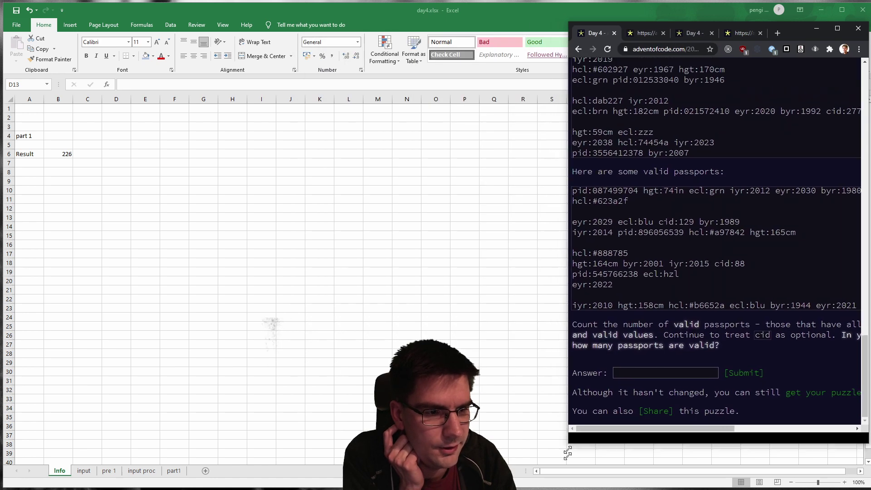
pyautogui.hotkey('alt', 'Tab')
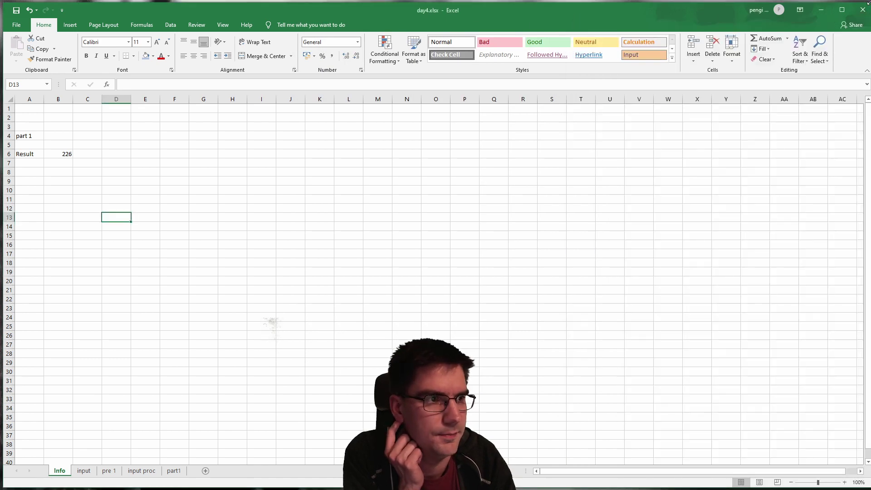
pyautogui.moveTo(656, 10); pyautogui.dragTo(507, 17)
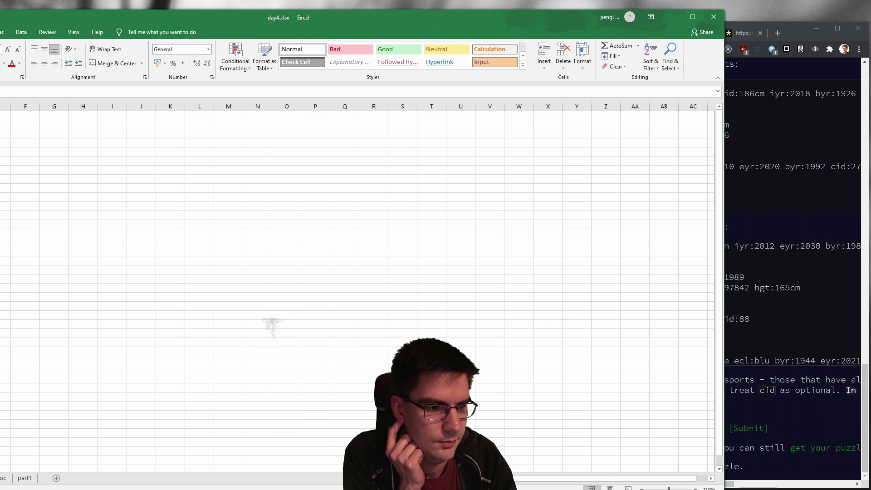
pyautogui.moveTo(724, 489); pyautogui.dragTo(572, 479)
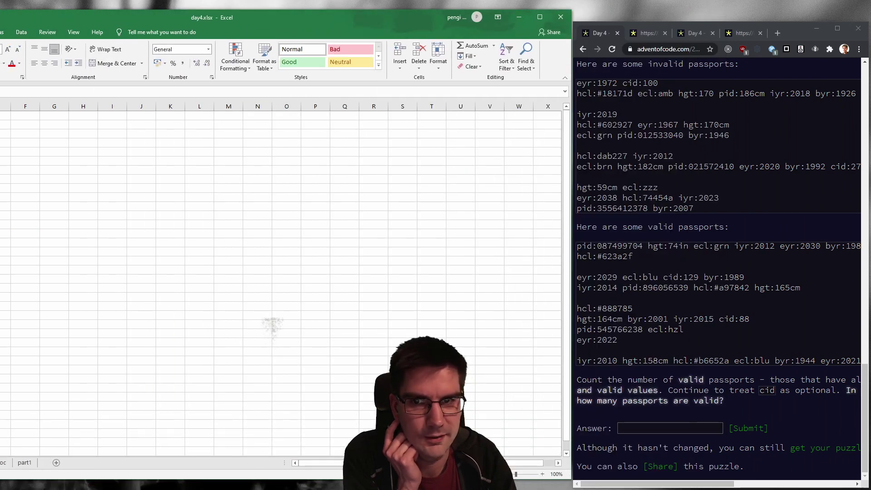
pyautogui.moveTo(0, 480)
pyautogui.mouseDown()
pyautogui.moveTo(82, 484)
pyautogui.moveTo(1, 483)
pyautogui.mouseUp()
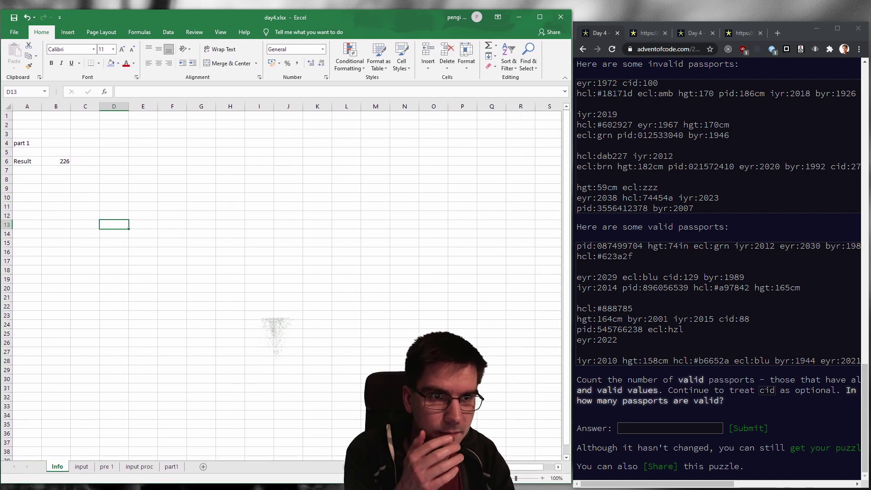
pyautogui.doubleClick(363, 10)
pyautogui.doubleClick(790, 25)
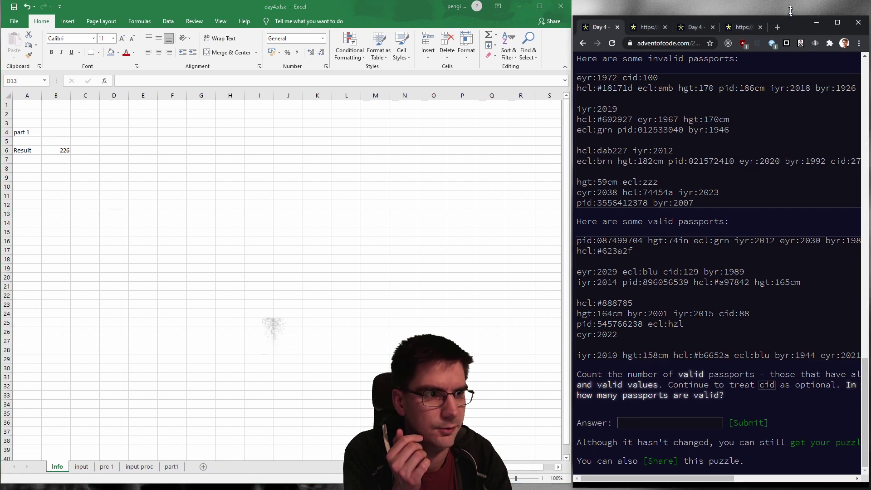
pyautogui.scroll(10, 724, 219)
pyautogui.scroll(5, 724, 218)
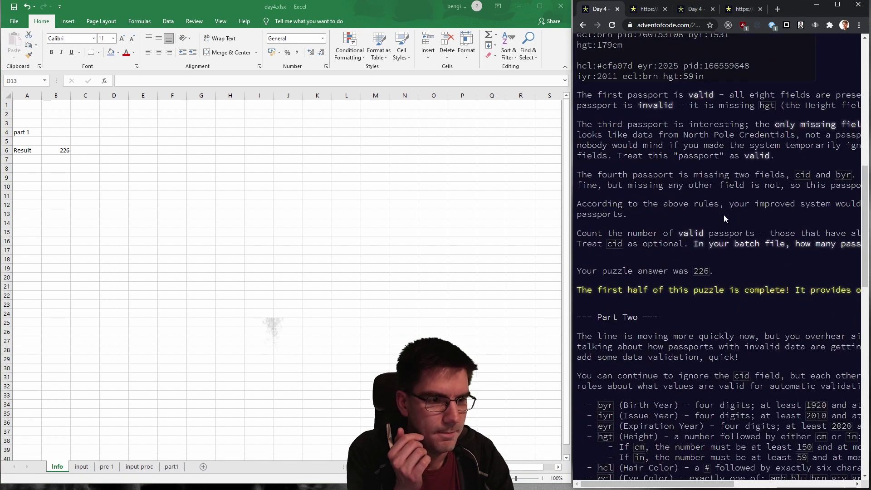
pyautogui.scroll(-3, 724, 218)
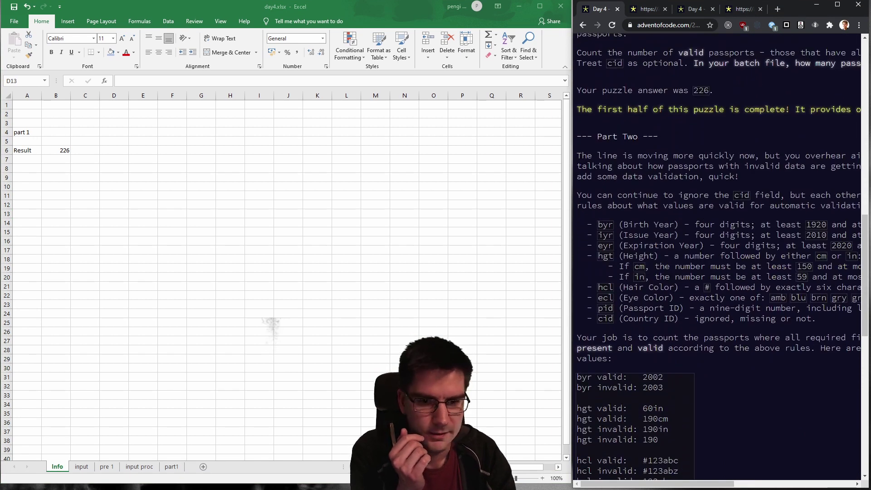
pyautogui.click(201, 467)
pyautogui.moveTo(196, 461); pyautogui.dragTo(226, 467)
pyautogui.write('pa')
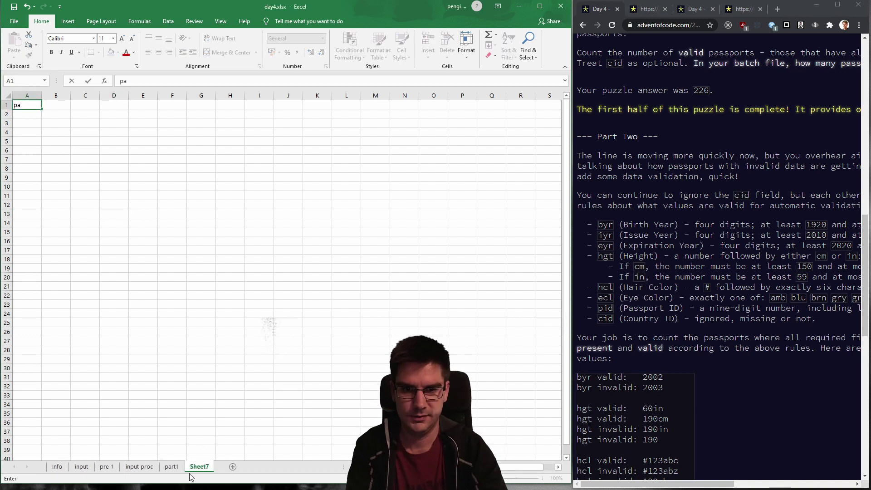
pyautogui.press('BackSpace')
pyautogui.press('BackSpace')
pyautogui.click(205, 467)
pyautogui.rightClick(205, 467)
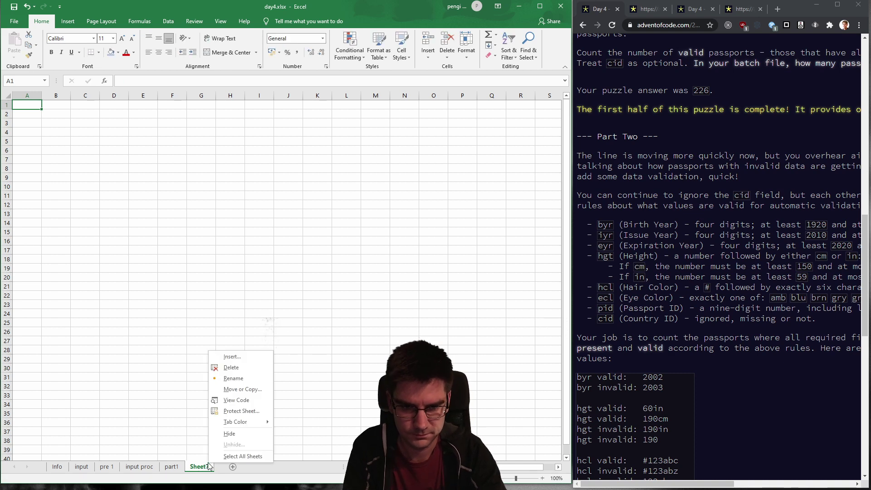
pyautogui.click(220, 371)
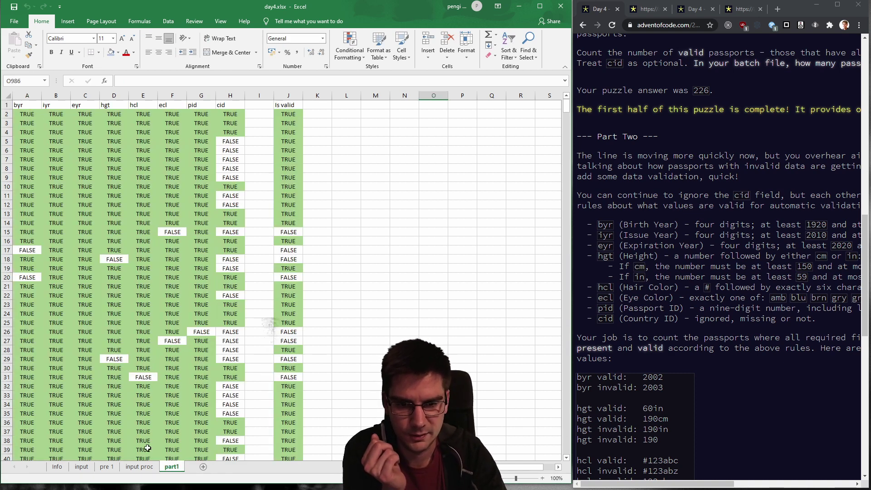
# Duplicate the part1 sheet to the end of the workbook and rename the copy part2.
pyautogui.rightClick(179, 467)
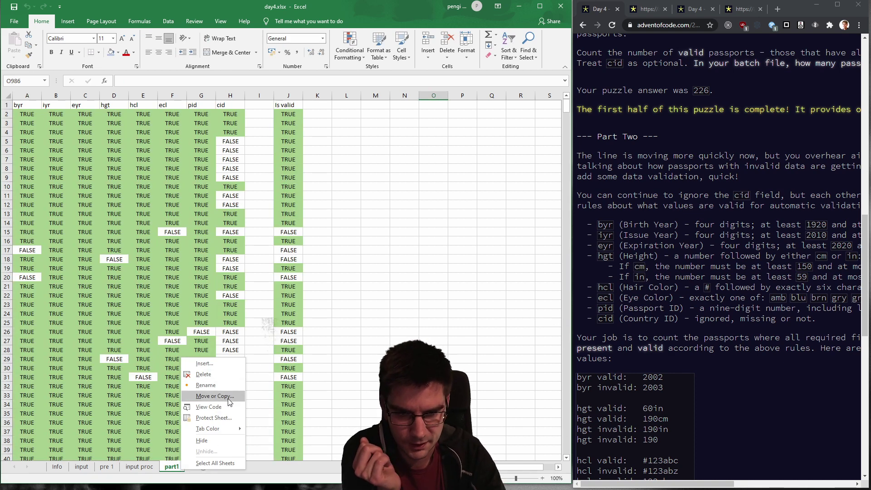
pyautogui.click(219, 395)
pyautogui.click(196, 433)
pyautogui.click(188, 413)
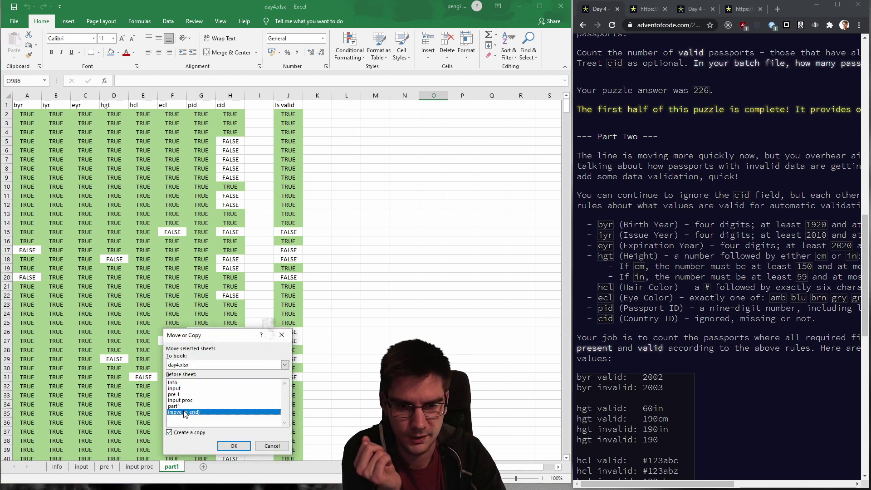
pyautogui.click(234, 446)
pyautogui.doubleClick(202, 467)
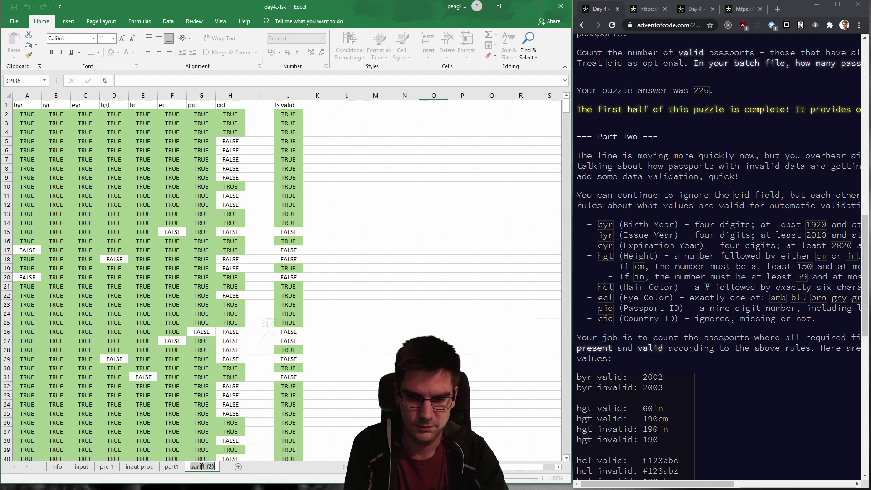
pyautogui.write('part2')
pyautogui.press('Return')
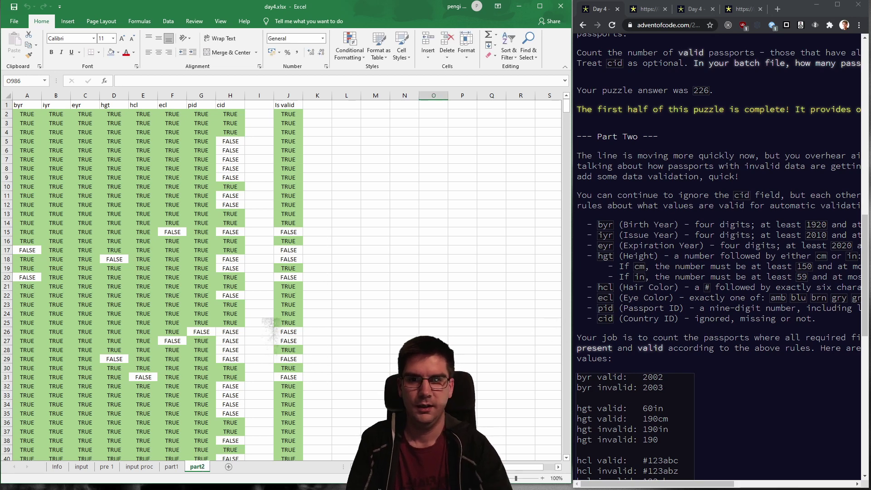
# Change the byr formula in A2 of part2 to ='input proc'!V3, dropping the not-empty comparison.
pyautogui.click(27, 113)
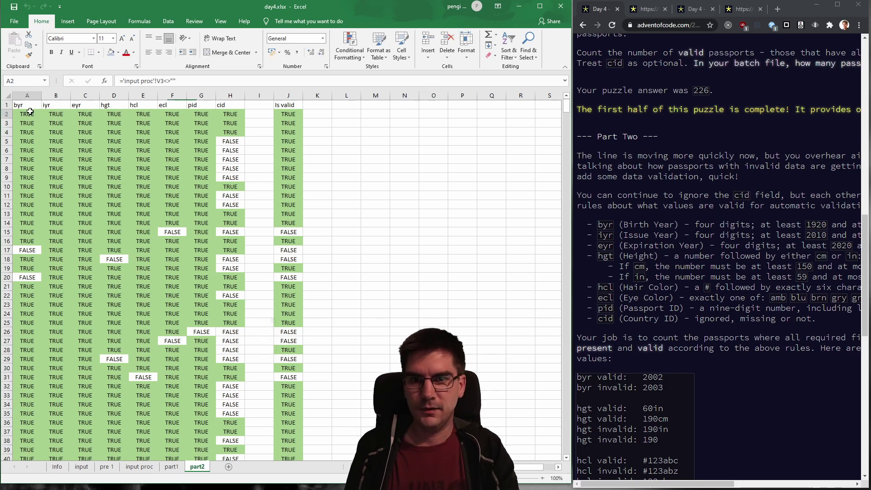
pyautogui.click(179, 86)
pyautogui.press('BackSpace')
pyautogui.press('BackSpace')
pyautogui.press('BackSpace')
pyautogui.press('BackSpace')
pyautogui.press('Return')
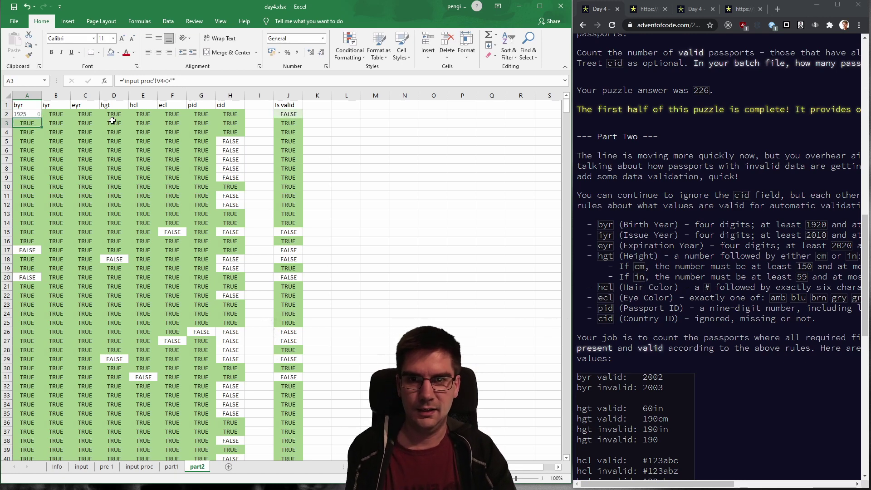
# Copy the A2 formula across to column H and down all passport rows of the part2 sheet.
pyautogui.press('Up')
pyautogui.hotkey('ctrl', 'c')
pyautogui.hotkey('ctrl', 'shift', 'Right')
pyautogui.hotkey('ctrl', 'v')
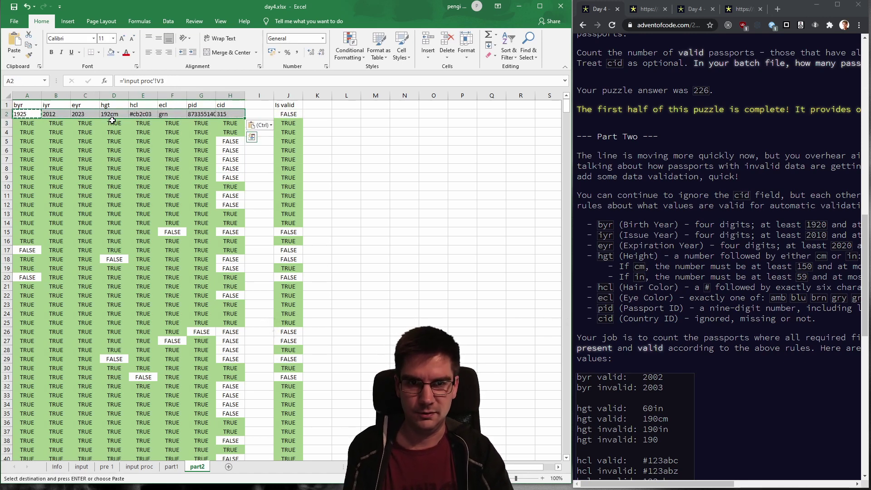
pyautogui.hotkey('ctrl', 'shift', 'Down')
pyautogui.hotkey('ctrl', 'v')
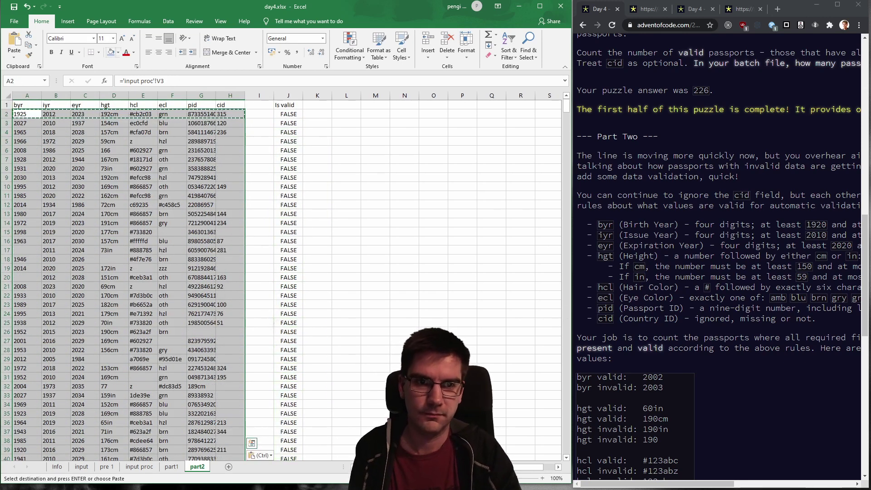
# Clear the contents of the Is valid column J on the part2 sheet.
pyautogui.click(287, 95)
pyautogui.rightClick(287, 94)
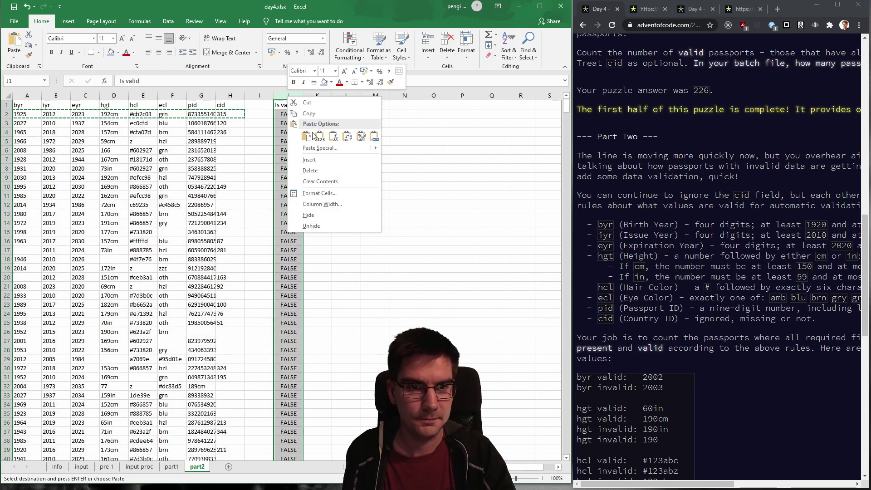
pyautogui.click(315, 180)
pyautogui.click(281, 111)
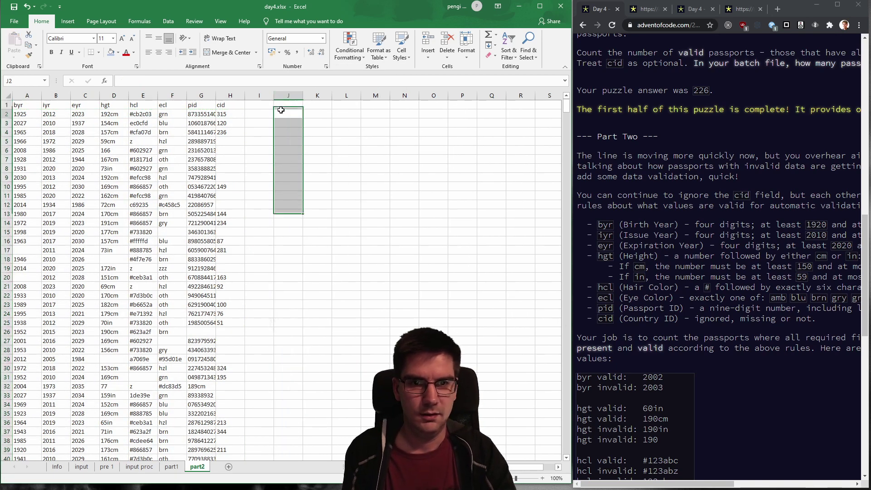
# Insert a row above the field headings and label A1 "Input data".
pyautogui.rightClick(9, 105)
pyautogui.click(33, 165)
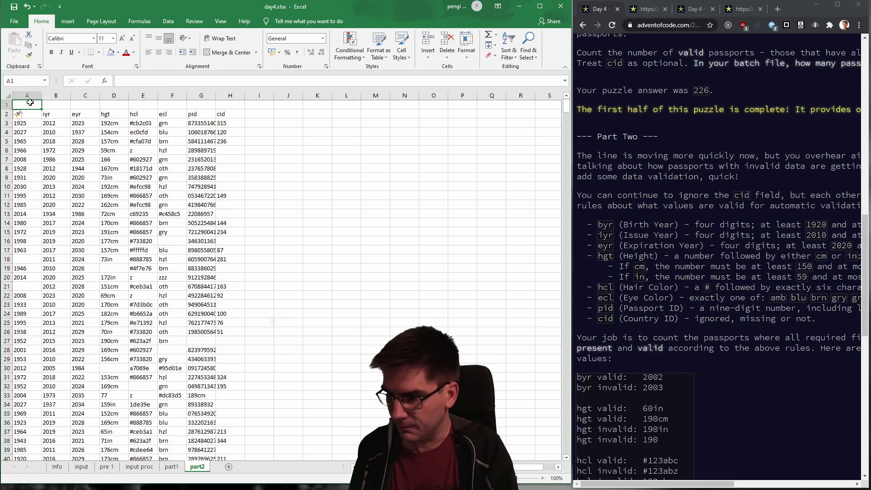
pyautogui.write('Input data')
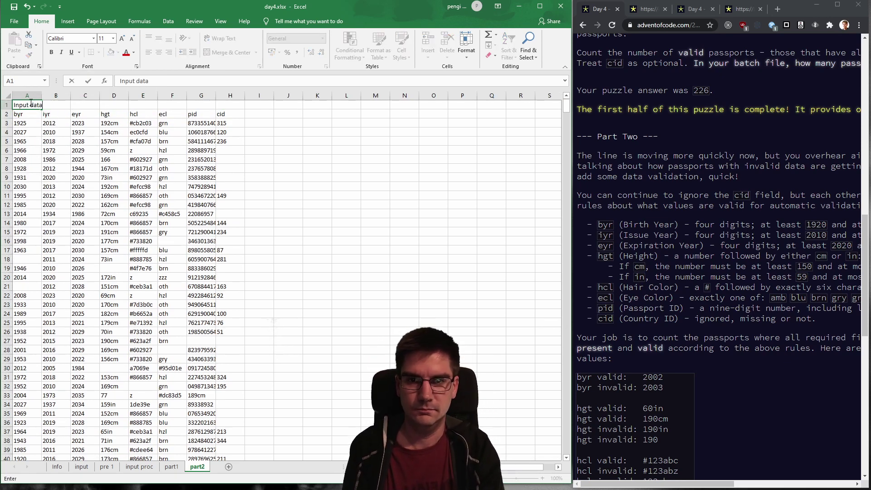
pyautogui.press('Return')
# Enter the heading "Is valid" in J1.
pyautogui.press('Right')
pyautogui.press('Right')
pyautogui.press('Right')
pyautogui.press('Right')
pyautogui.press('Right')
pyautogui.press('Right')
pyautogui.press('Right')
pyautogui.press('Right')
pyautogui.press('Right')
pyautogui.press('Right')
pyautogui.press('Right')
pyautogui.press('Up')
pyautogui.press('Left')
pyautogui.press('Left')
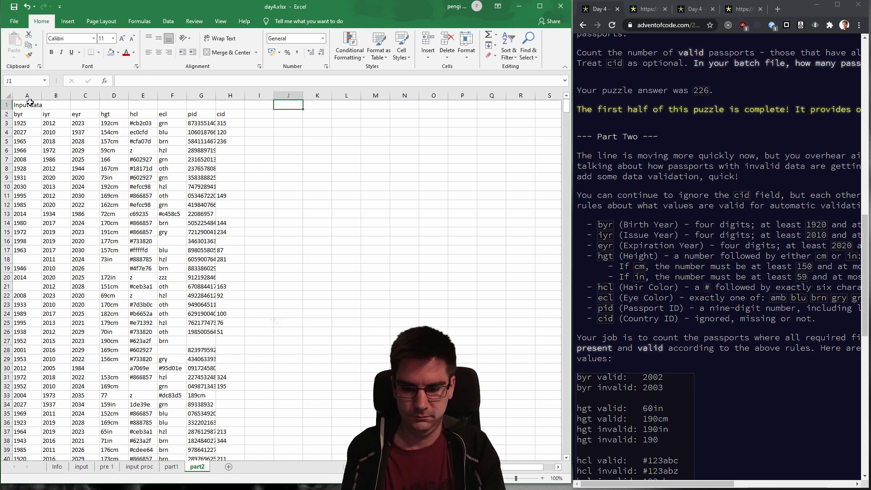
pyautogui.write('Is valid')
pyautogui.press('Return')
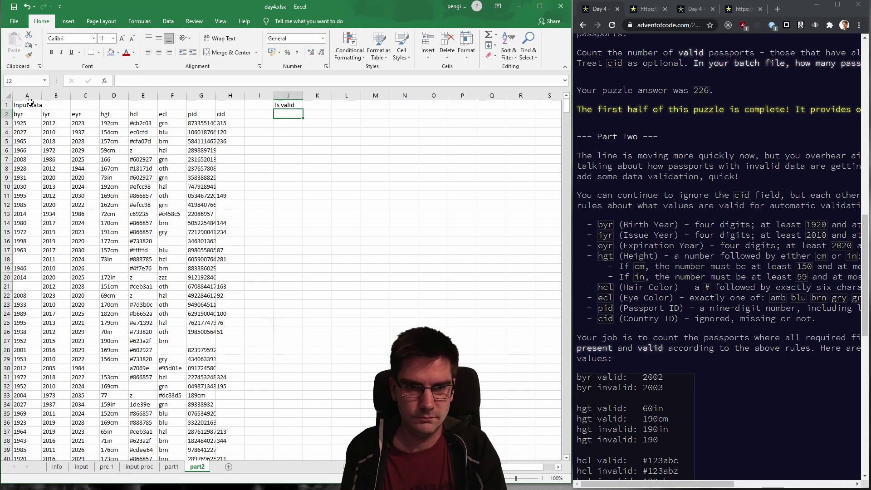
# Copy the field headings byr to cid from A2:H2 into the row beneath Is valid, starting at J2.
pyautogui.moveTo(40, 113); pyautogui.dragTo(235, 114)
pyautogui.hotkey('ctrl', 'c')
pyautogui.click(288, 114)
pyautogui.hotkey('ctrl', 'v')
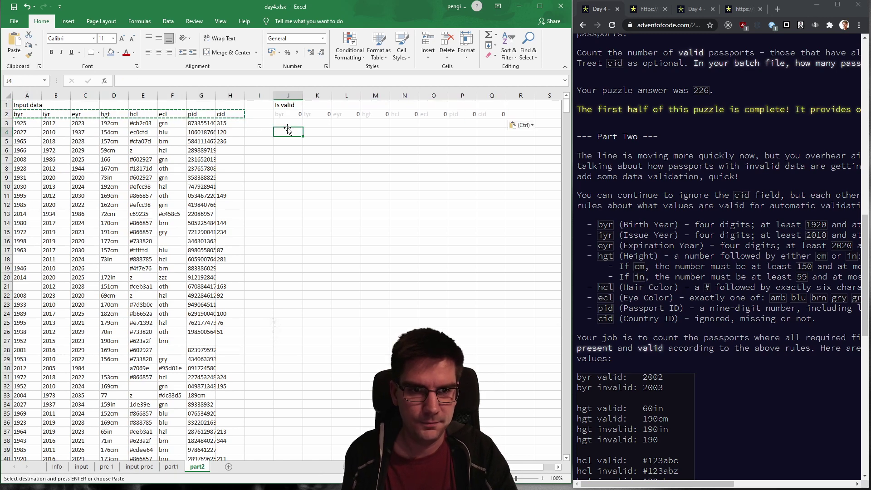
# Start the birth year check in J3 with the formula =IF(AND(ISNUMBER(A3);INT(A3)>=.
pyautogui.click(288, 124)
pyautogui.write('=')
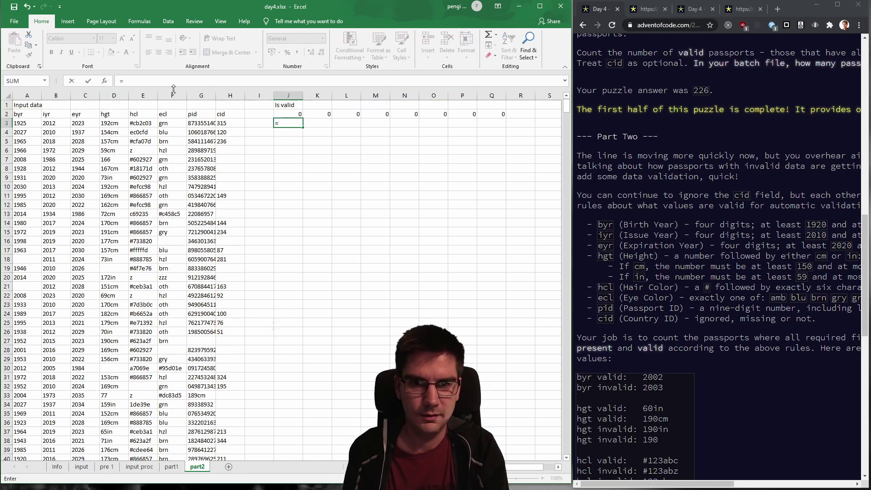
pyautogui.write('IF(IS')
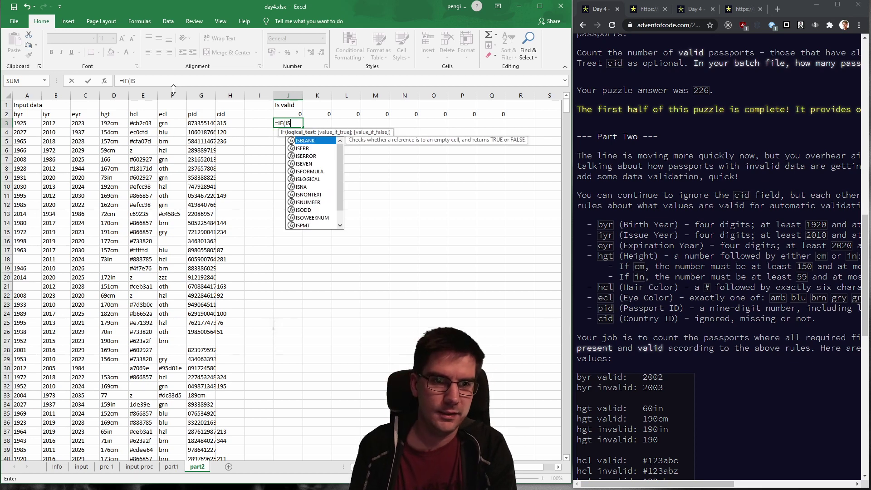
pyautogui.write('NUM')
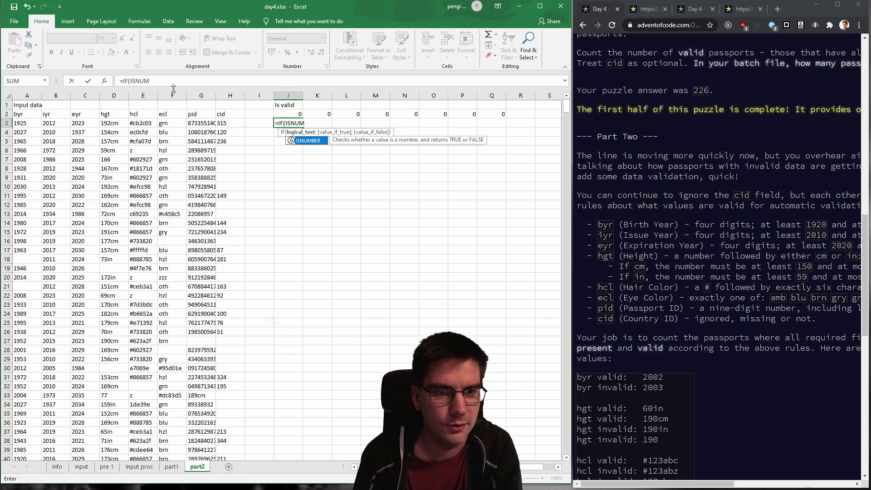
pyautogui.press('BackSpace')
pyautogui.press('BackSpace')
pyautogui.press('BackSpace')
pyautogui.press('BackSpace')
pyautogui.press('BackSpace')
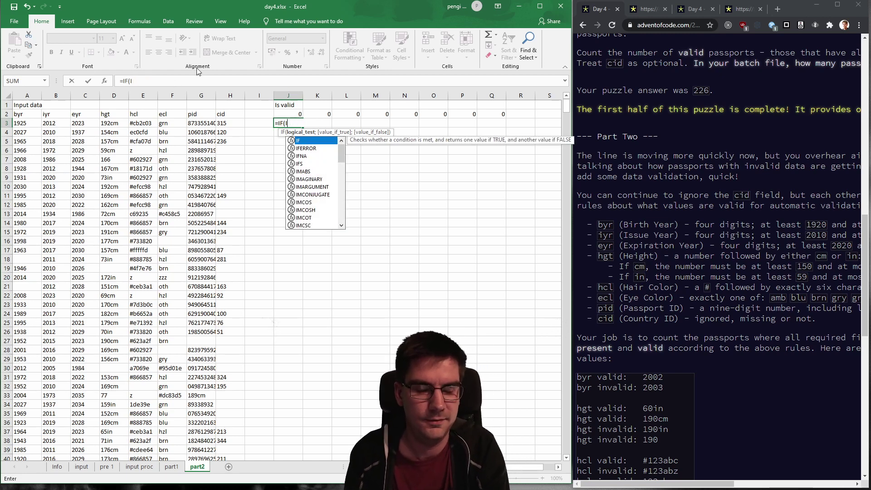
pyautogui.write('AND(')
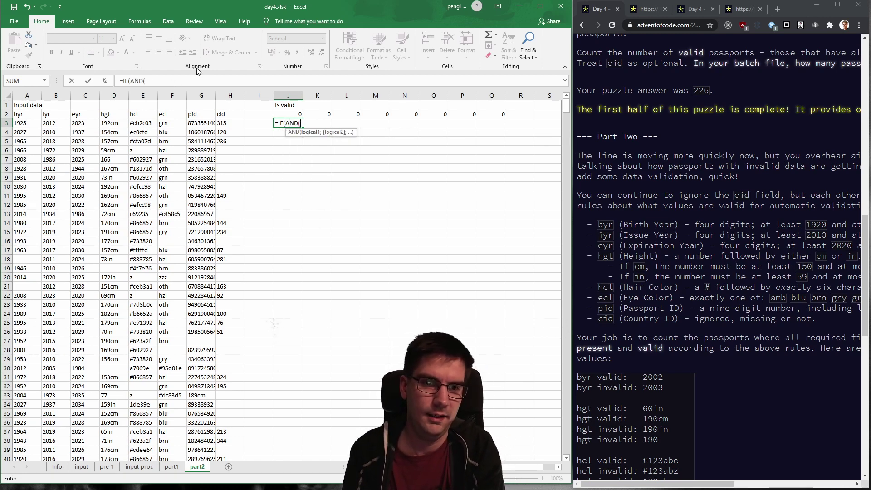
pyautogui.write('ISNUMBER(')
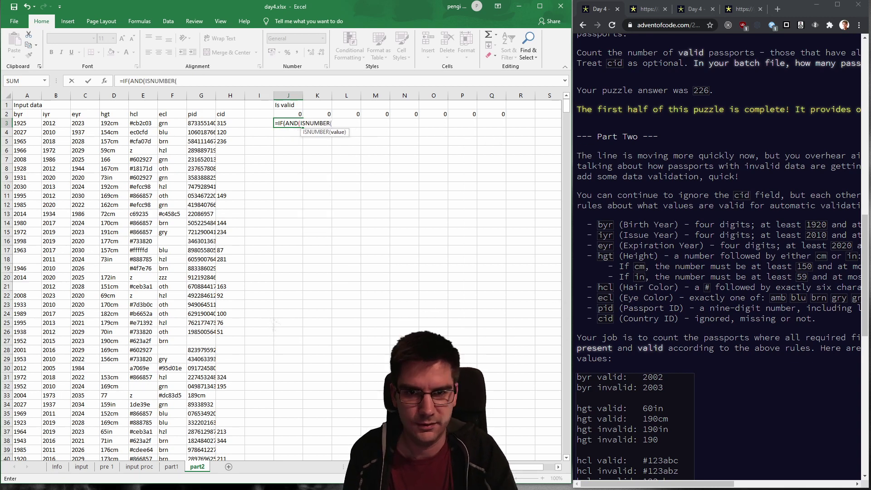
pyautogui.click(23, 126)
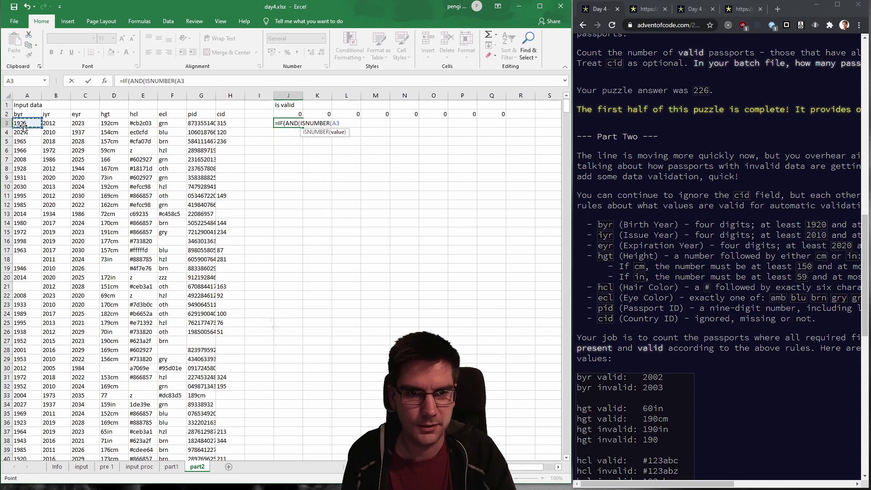
pyautogui.write(')')
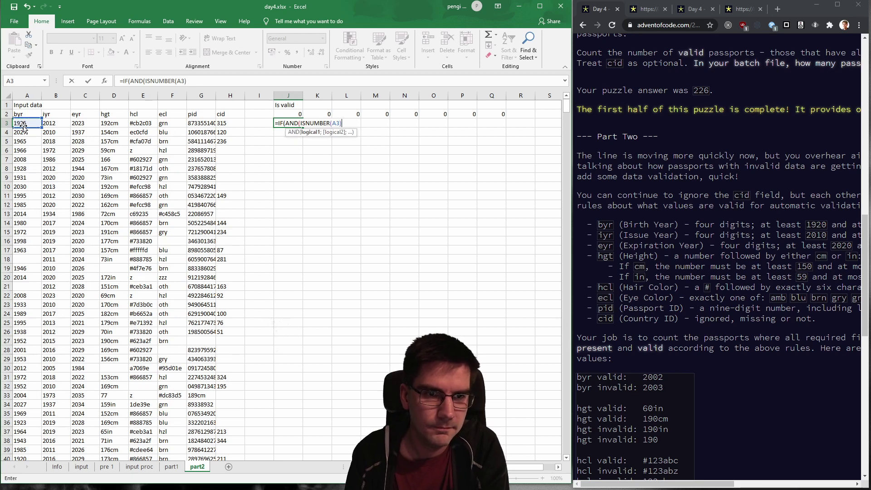
pyautogui.write(';INT(')
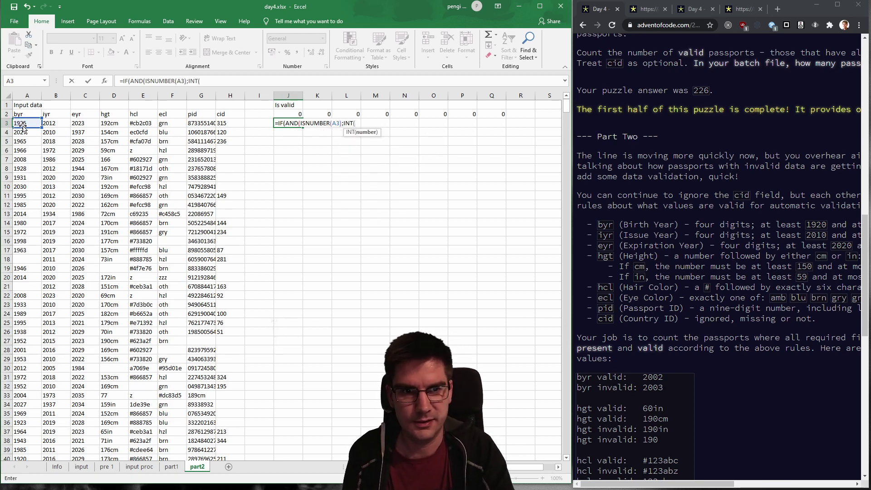
pyautogui.write('A')
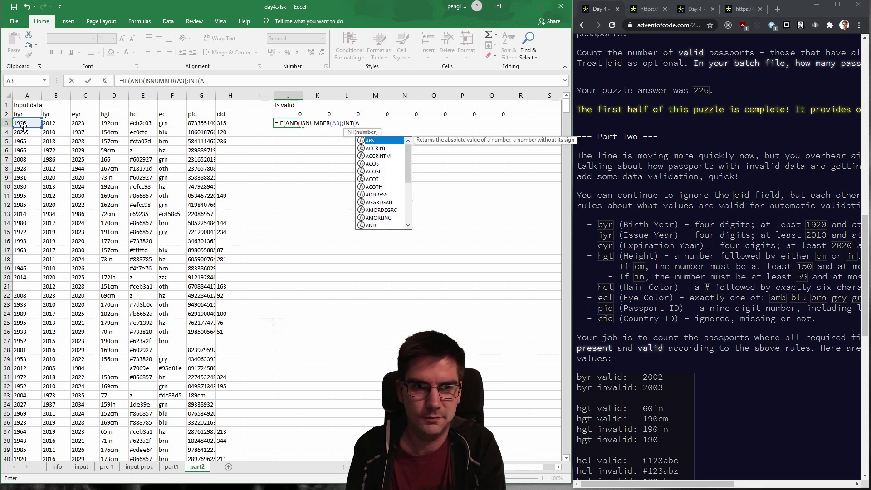
pyautogui.write('3)>=')
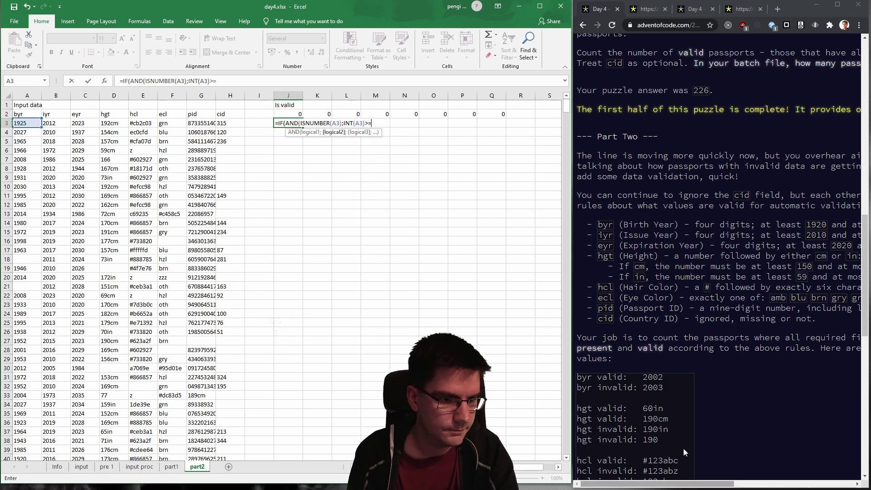
# Widen the browser window and narrow the workbook window so the puzzle's complete validation rules can be read beside the sheet.
pyautogui.moveTo(577, 485); pyautogui.dragTo(485, 483)
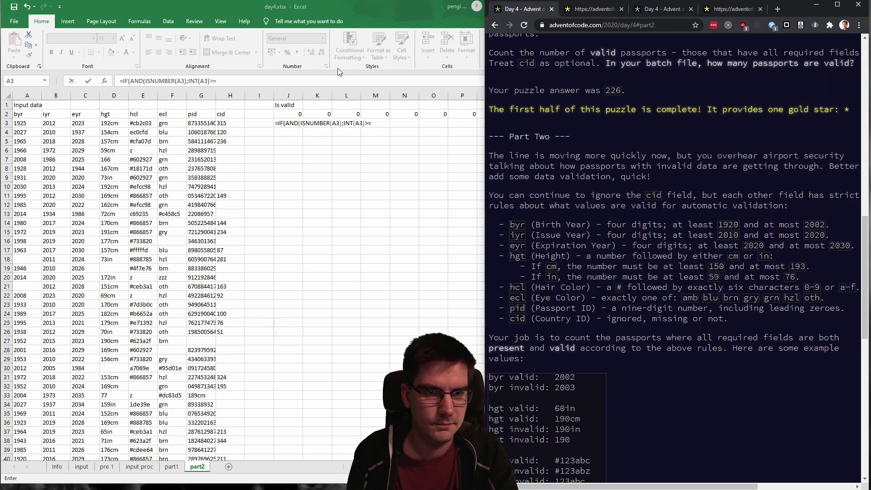
pyautogui.click(358, 7)
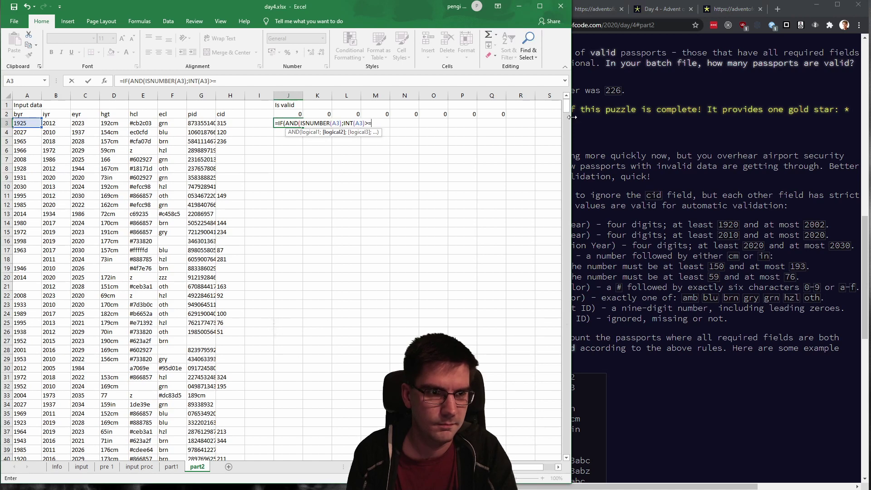
pyautogui.moveTo(563, 119); pyautogui.dragTo(506, 129)
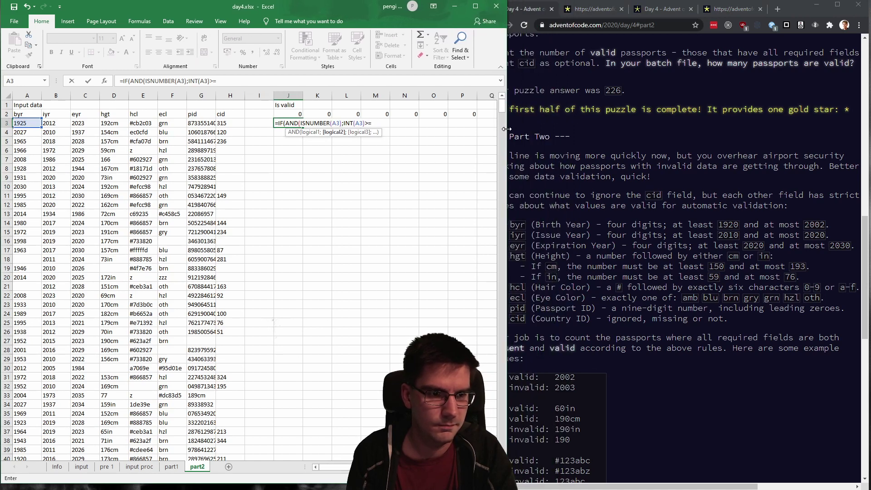
# Complete the J3 formula without the IF wrapper as =AND(ISNUMBER(A3);INT(A3)>=1920;INT(A3)<=2002).
pyautogui.click(264, 83)
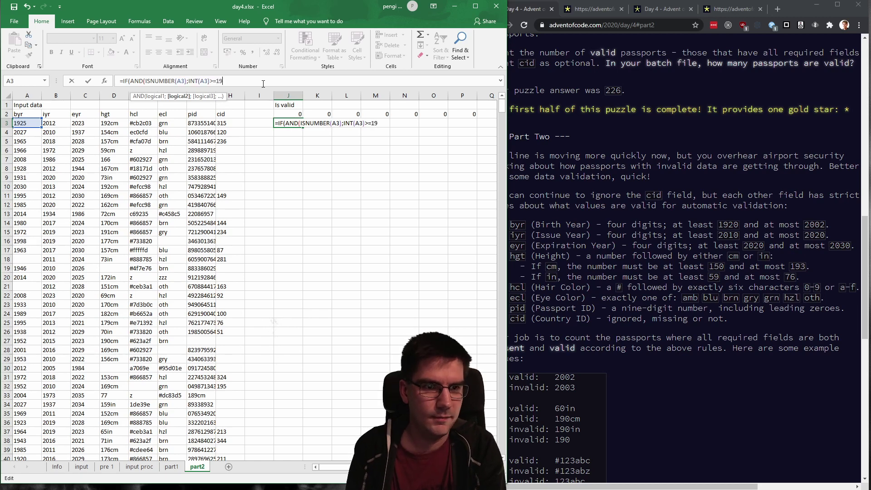
pyautogui.write('20;INT(A')
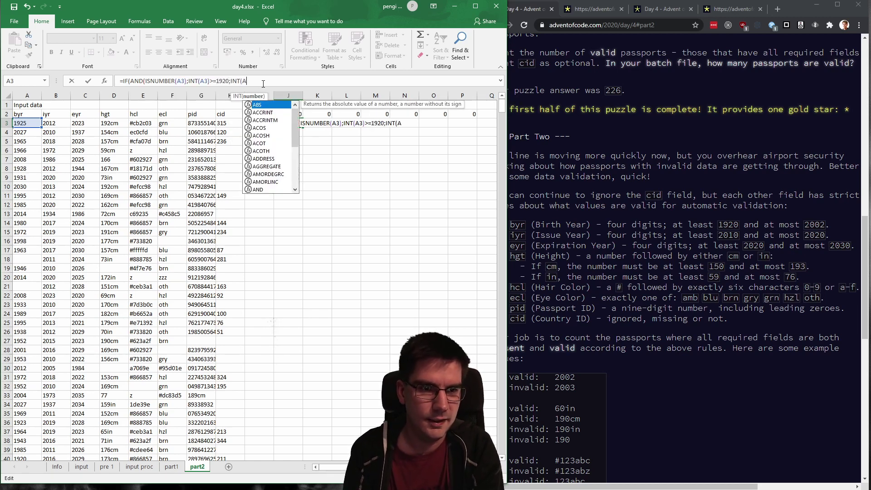
pyautogui.write('3)<')
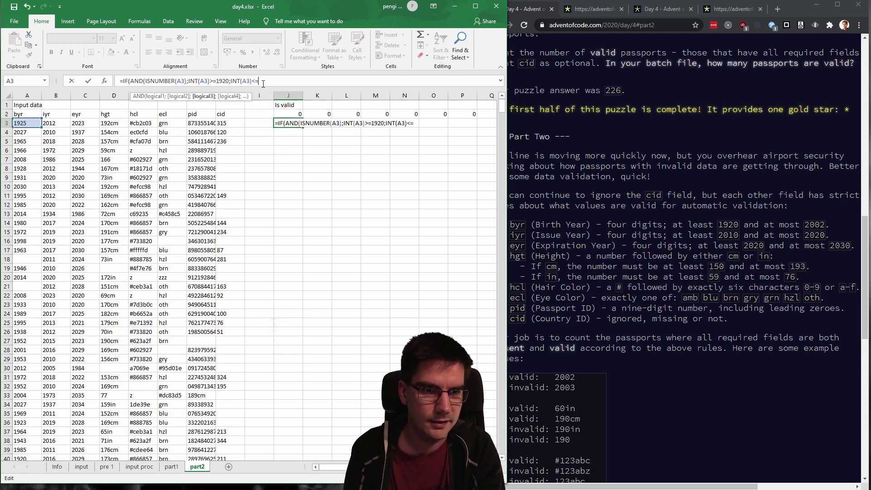
pyautogui.write('=2002')
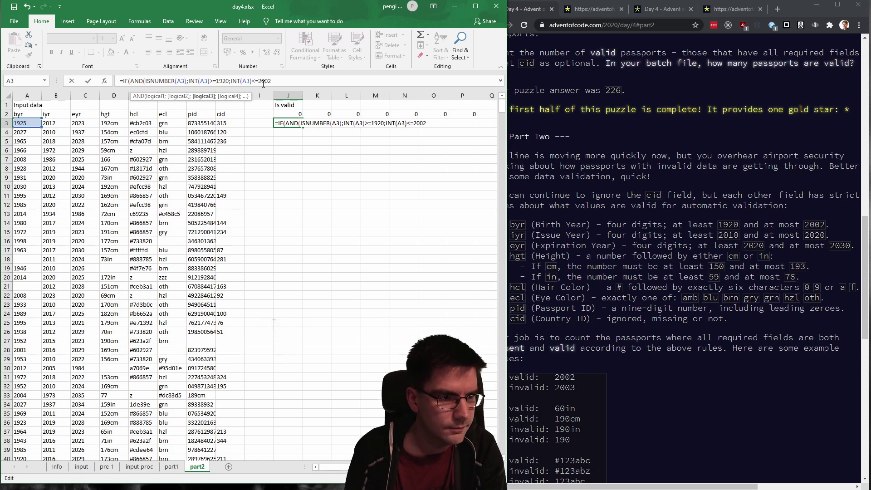
pyautogui.write(')')
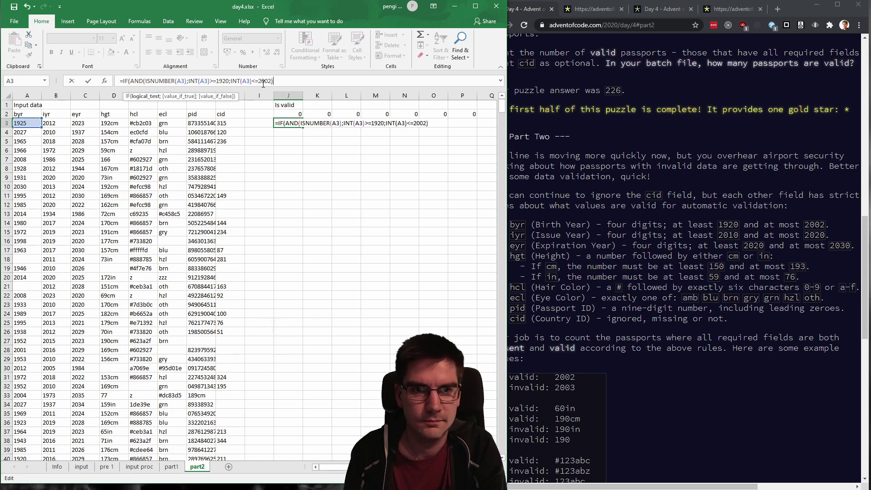
pyautogui.press('BackSpace')
pyautogui.write(';I')
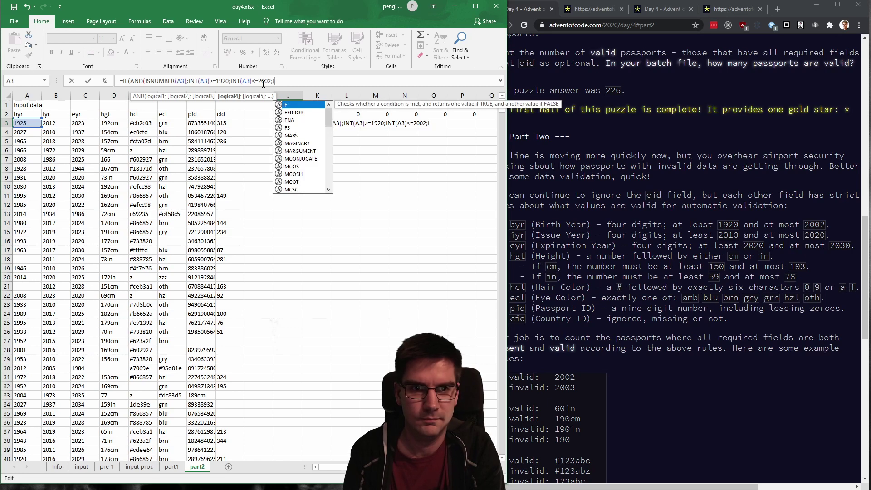
pyautogui.press('BackSpace')
pyautogui.press('BackSpace')
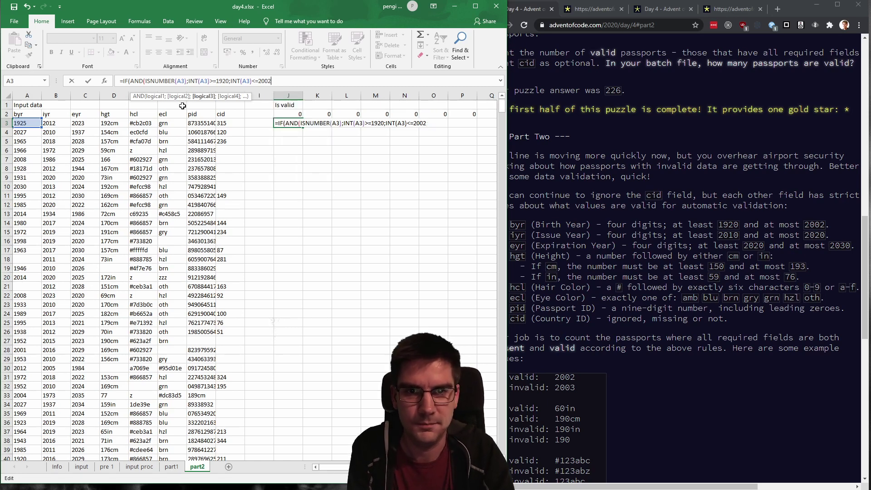
pyautogui.click(130, 81)
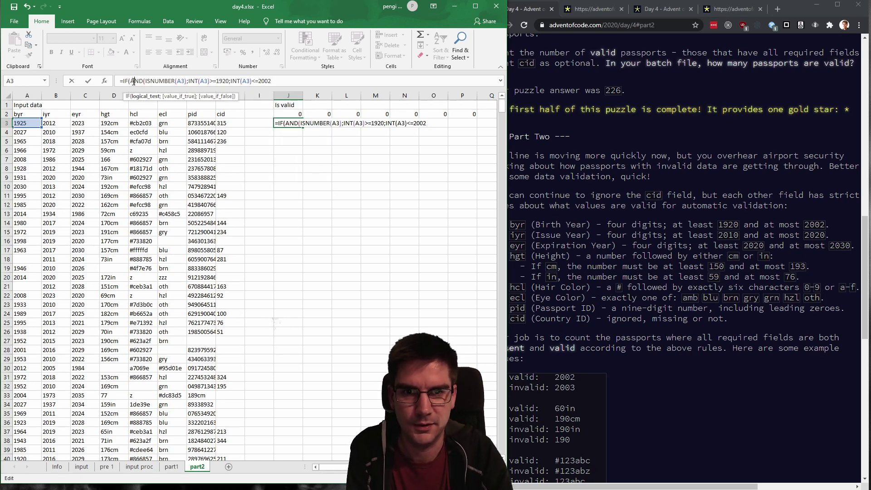
pyautogui.press('BackSpace')
pyautogui.press('BackSpace')
pyautogui.press('BackSpace')
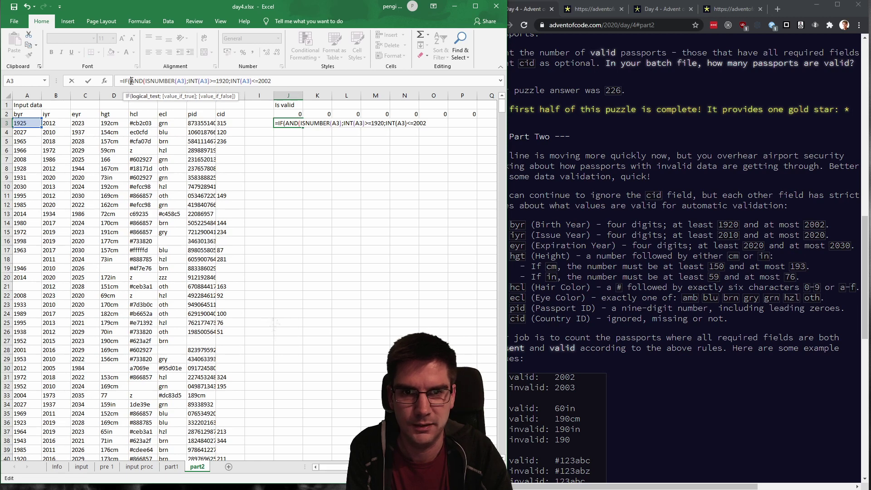
pyautogui.press('Return')
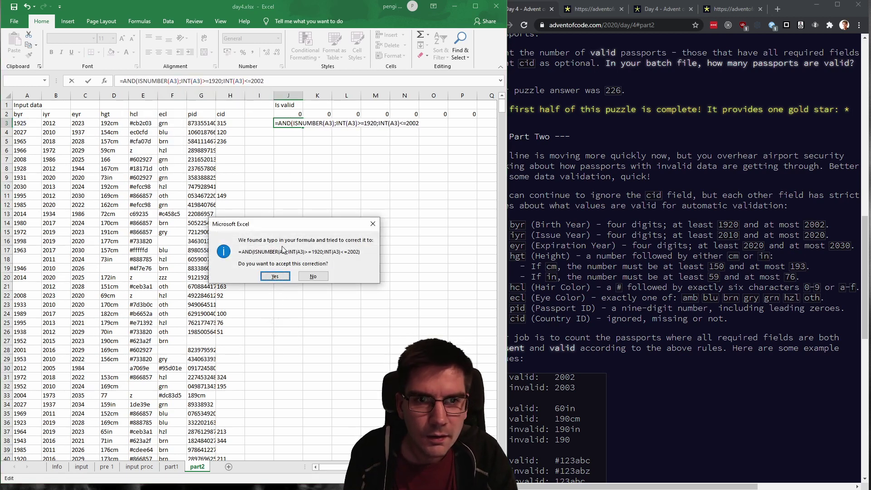
pyautogui.click(275, 276)
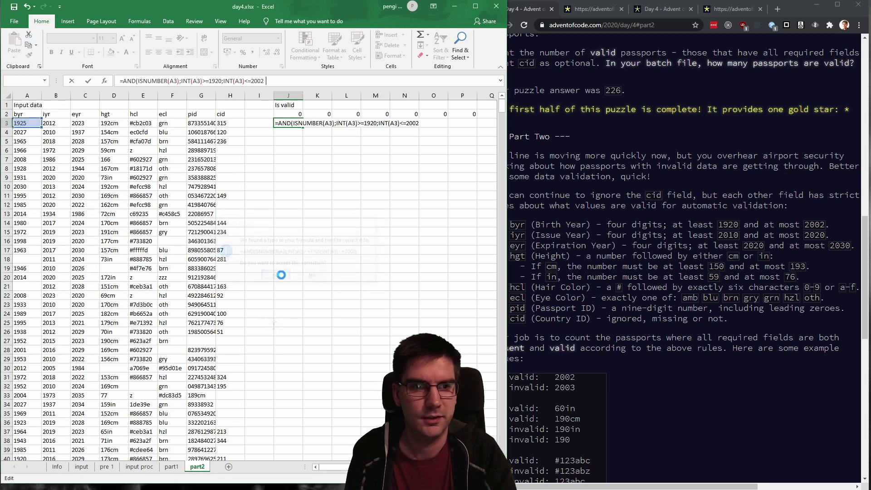
# Reduce the J3 formula to =ISNUMBER(A3) to test the numeric condition on its own.
pyautogui.click(290, 124)
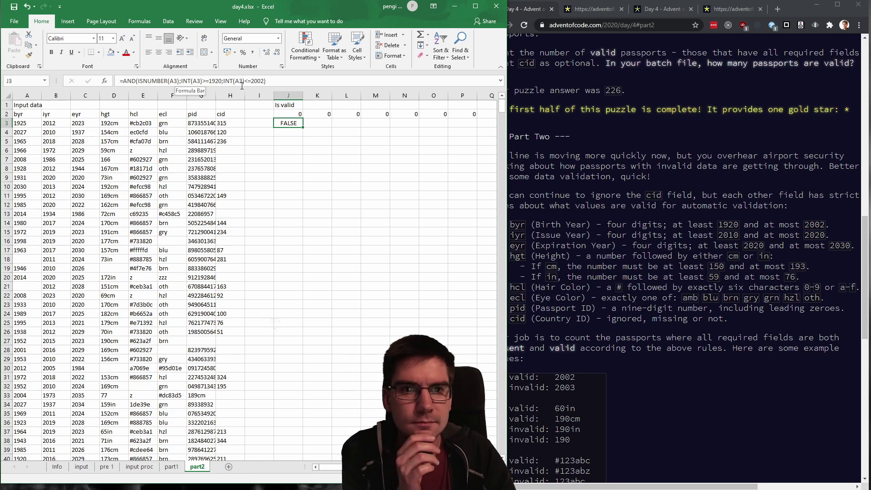
pyautogui.moveTo(286, 81); pyautogui.dragTo(181, 86)
pyautogui.press('BackSpace')
pyautogui.press('Left')
pyautogui.press('Left')
pyautogui.press('Left')
pyautogui.press('Left')
pyautogui.press('Left')
pyautogui.press('Left')
pyautogui.press('Left')
pyautogui.press('Left')
pyautogui.press('Left')
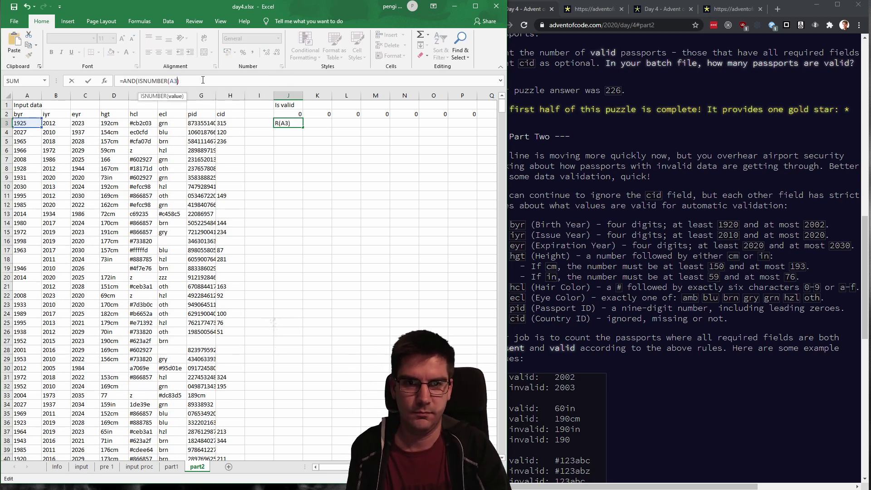
pyautogui.press('BackSpace')
pyautogui.press('BackSpace')
pyautogui.press('BackSpace')
pyautogui.press('BackSpace')
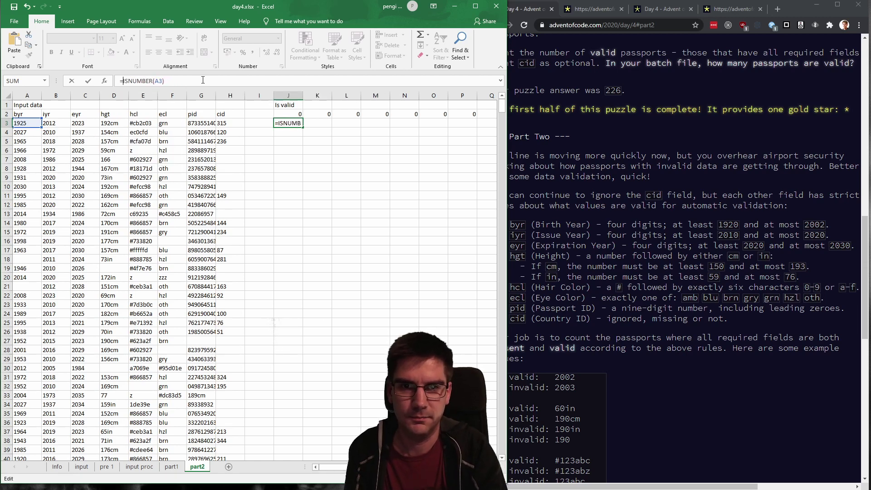
pyautogui.hotkey('ctrl', 'Return')
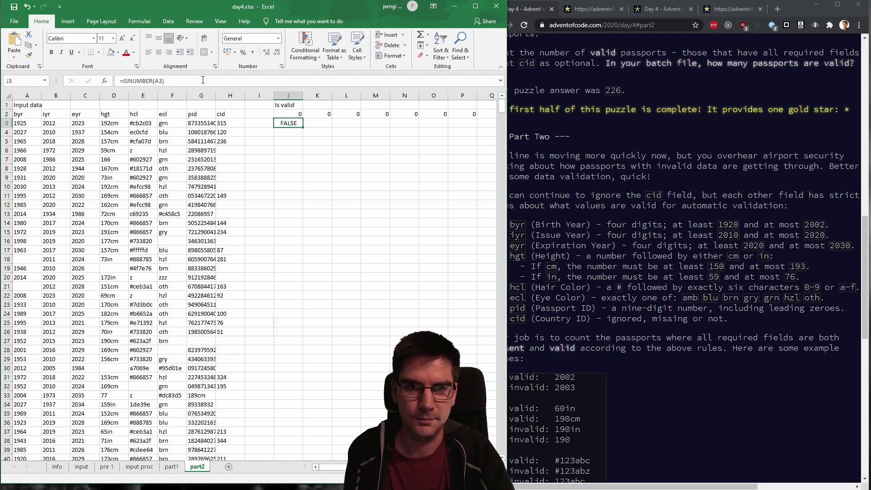
# Replace the J3 formula with =AND(INT(A3)>=1920;INT(A3)<=2002), leaving out the ISNUMBER condition.
pyautogui.click(202, 81)
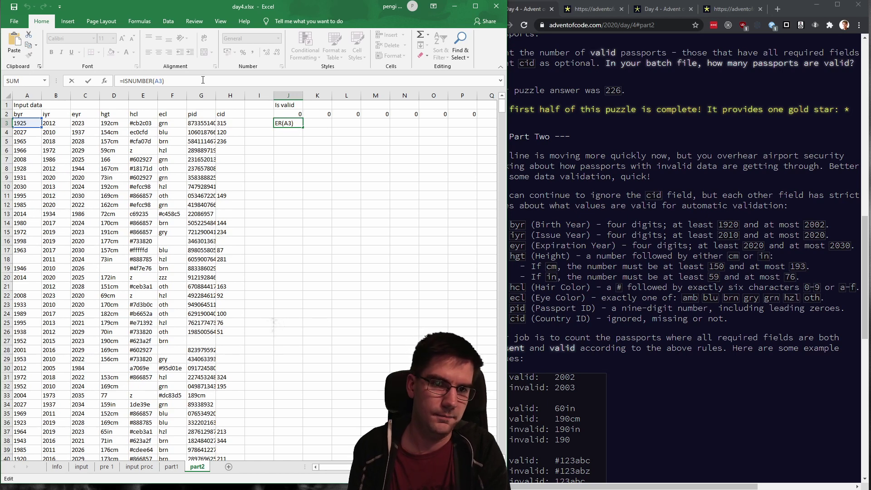
pyautogui.press('BackSpace')
pyautogui.press('BackSpace')
pyautogui.press('BackSpace')
pyautogui.press('BackSpace')
pyautogui.press('BackSpace')
pyautogui.press('BackSpace')
pyautogui.press('BackSpace')
pyautogui.press('BackSpace')
pyautogui.press('BackSpace')
pyautogui.press('BackSpace')
pyautogui.press('BackSpace')
pyautogui.press('BackSpace')
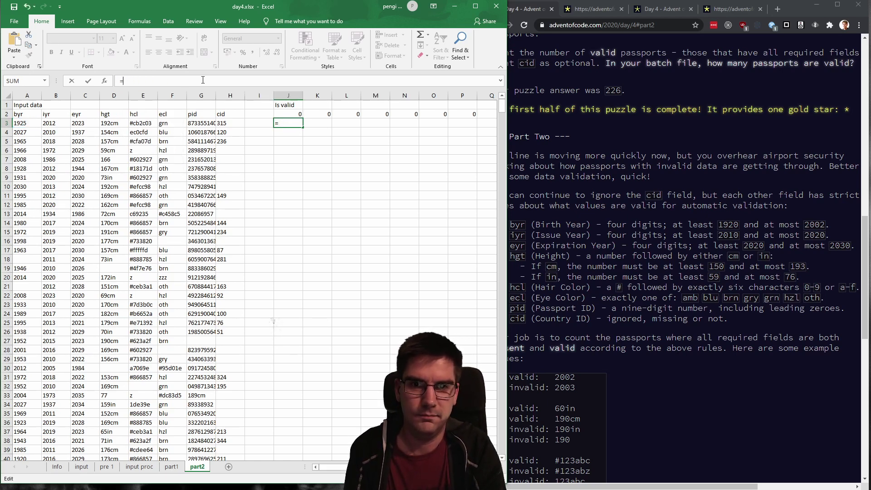
pyautogui.write('AND(;INT(A3)>=1920;INT(A3)<=2002)')
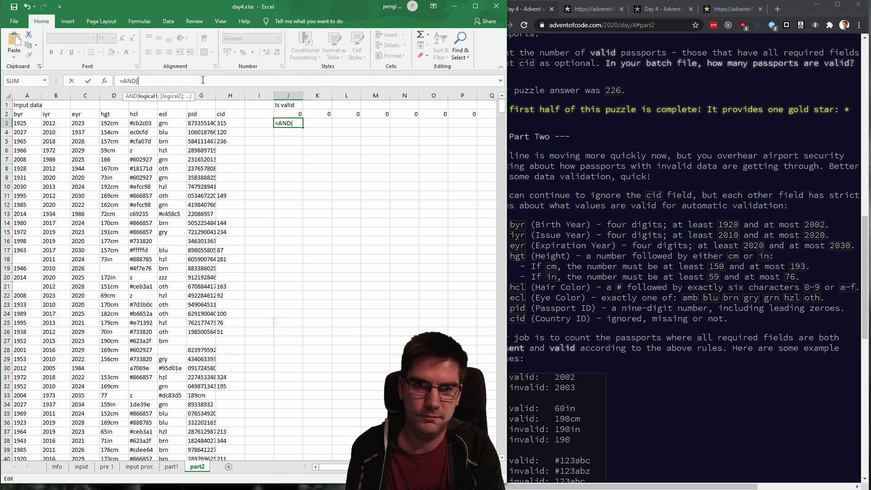
pyautogui.press('Left')
pyautogui.press('Left')
pyautogui.press('Left')
pyautogui.press('Left')
pyautogui.press('Left')
pyautogui.press('Left')
pyautogui.press('Left')
pyautogui.press('Left')
pyautogui.press('Left')
pyautogui.press('Left')
pyautogui.press('Left')
pyautogui.press('Left')
pyautogui.press('Left')
pyautogui.press('Left')
pyautogui.press('Left')
pyautogui.press('Left')
pyautogui.press('Left')
pyautogui.press('Left')
pyautogui.press('Left')
pyautogui.press('Left')
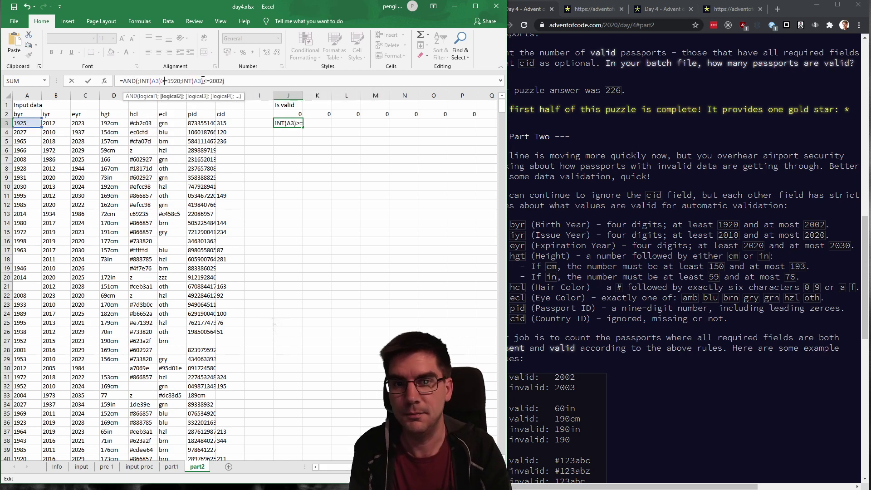
pyautogui.press('BackSpace')
pyautogui.hotkey('ctrl', 'Return')
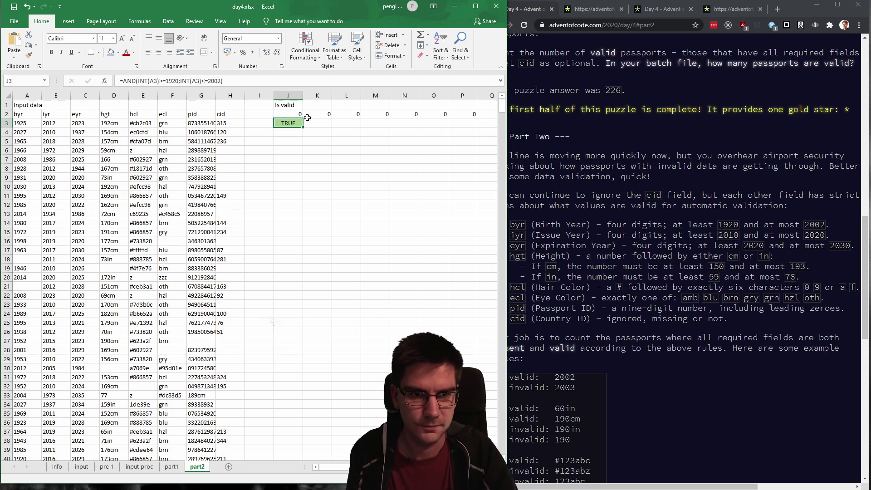
# Fill the birth year check from J3 down to J37 and inspect the copied formula in J4.
pyautogui.moveTo(302, 128); pyautogui.dragTo(290, 433)
pyautogui.click(293, 132)
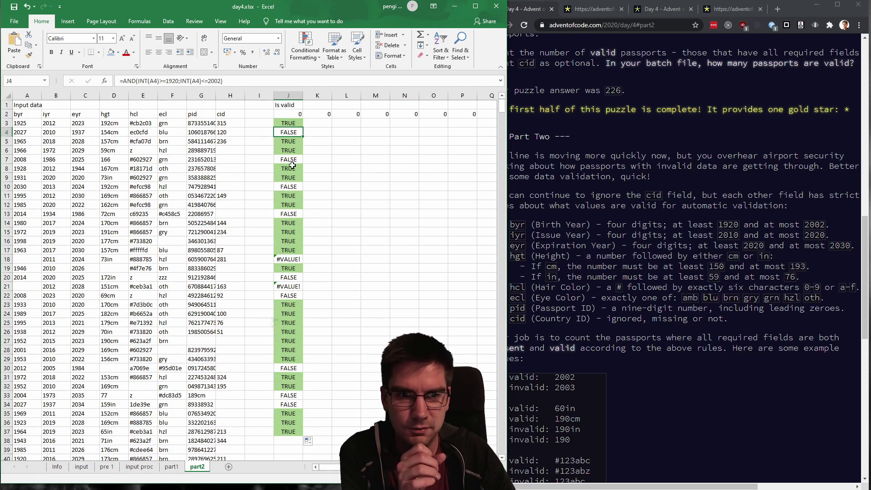
# Inspect the copied birth year checks in J5 to J7 and the check in J18 against its source cell A18.
pyautogui.press('Down')
pyautogui.press('Down')
pyautogui.press('Down')
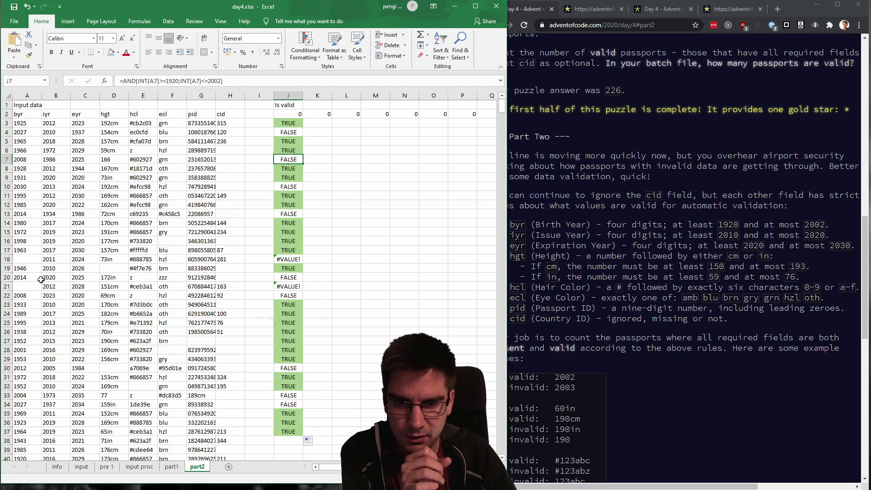
pyautogui.click(23, 259)
pyautogui.click(293, 259)
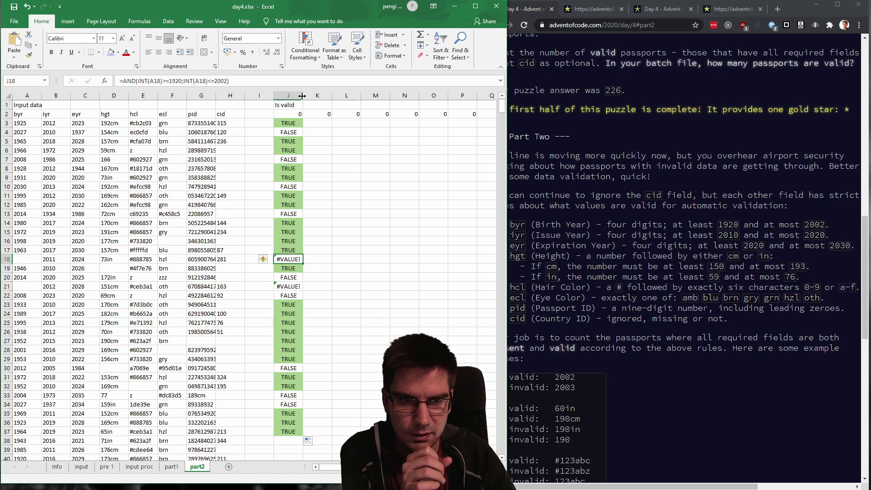
# Wrap the J3 birth year check in IFERROR, making it =IFERROR(AND(INT(A3)>=1920;INT(A3)<=2002);FALSE).
pyautogui.click(294, 123)
pyautogui.click(120, 81)
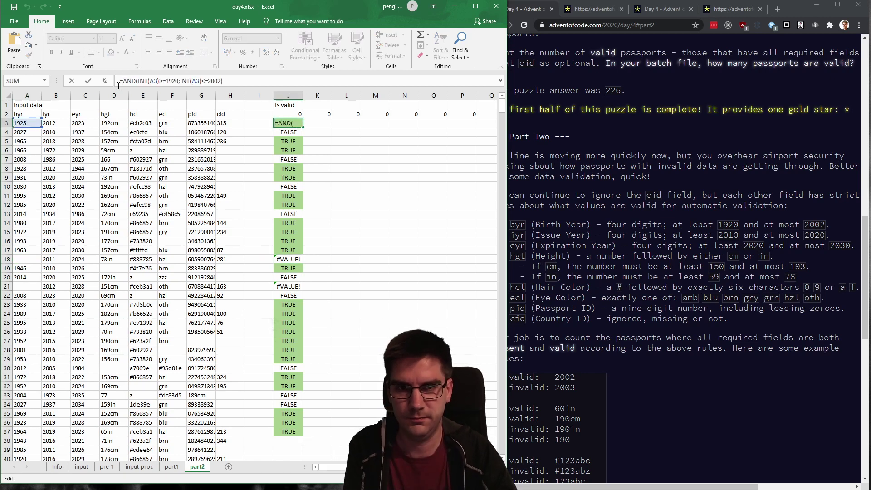
pyautogui.write('IFERROR(')
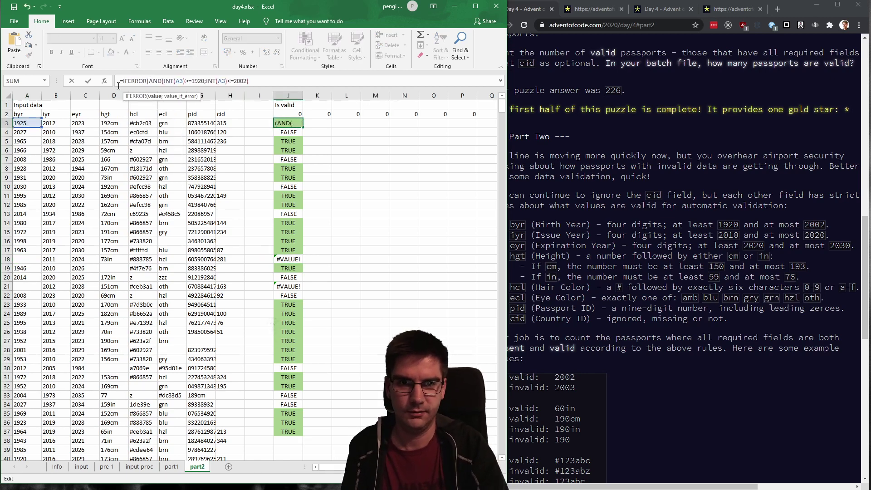
pyautogui.write(';FALSE)')
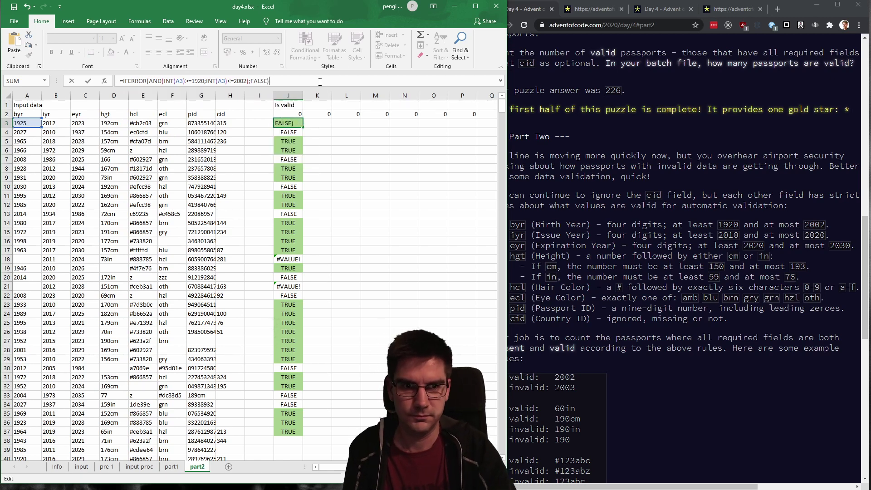
pyautogui.press('Return')
# Copy the updated J3 formula down through J37 and check the rows with blank birth years, J18 and J21.
pyautogui.press('Up')
pyautogui.hotkey('ctrl', 'c')
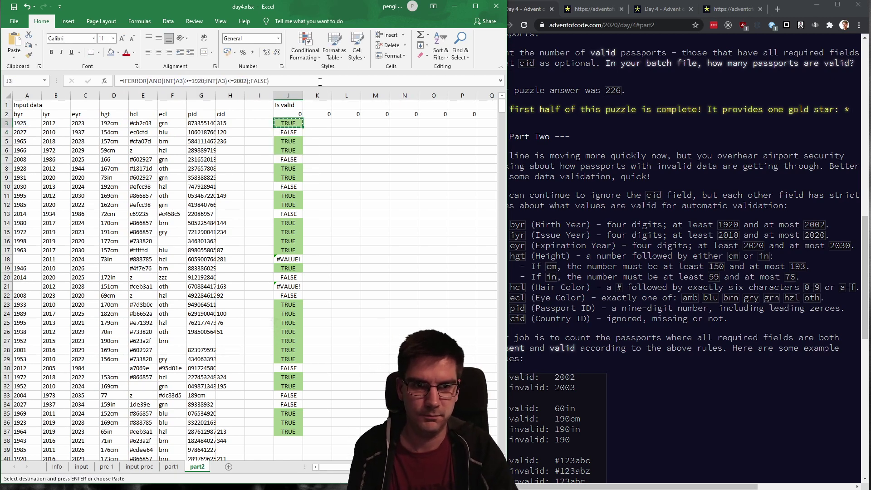
pyautogui.hotkey('ctrl', 'shift', 'Down')
pyautogui.hotkey('ctrl', 'v')
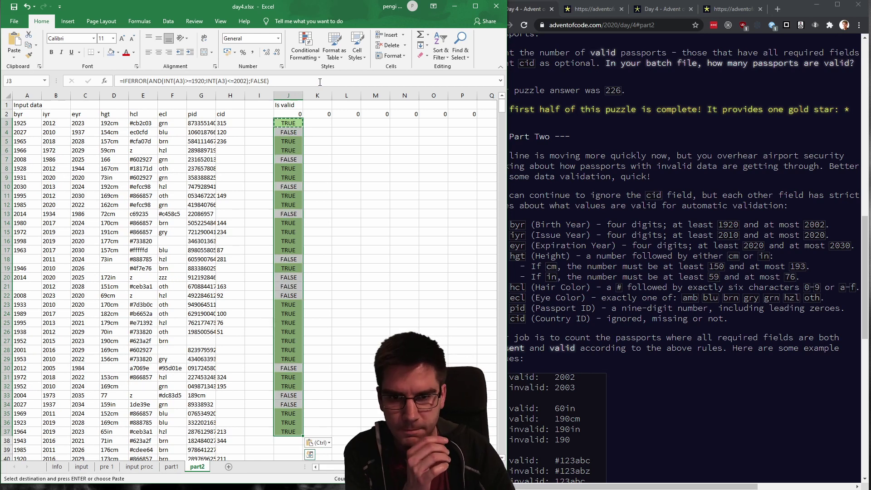
pyautogui.click(24, 259)
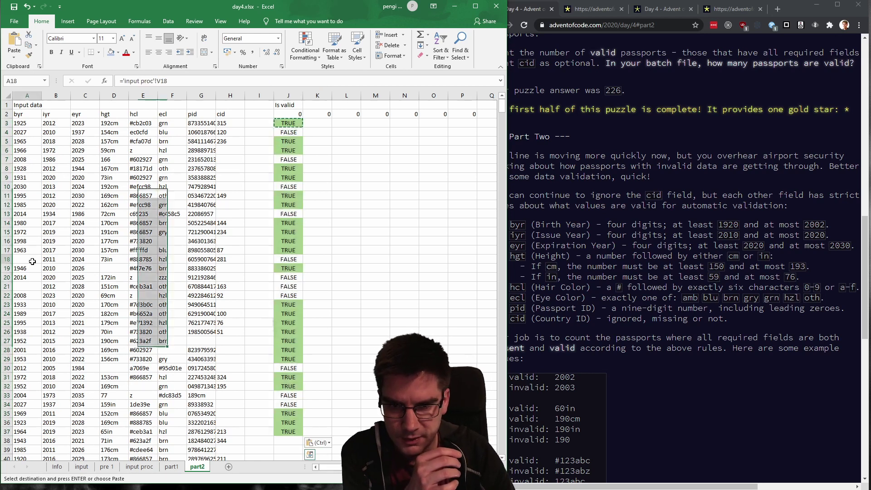
pyautogui.click(286, 262)
pyautogui.click(285, 287)
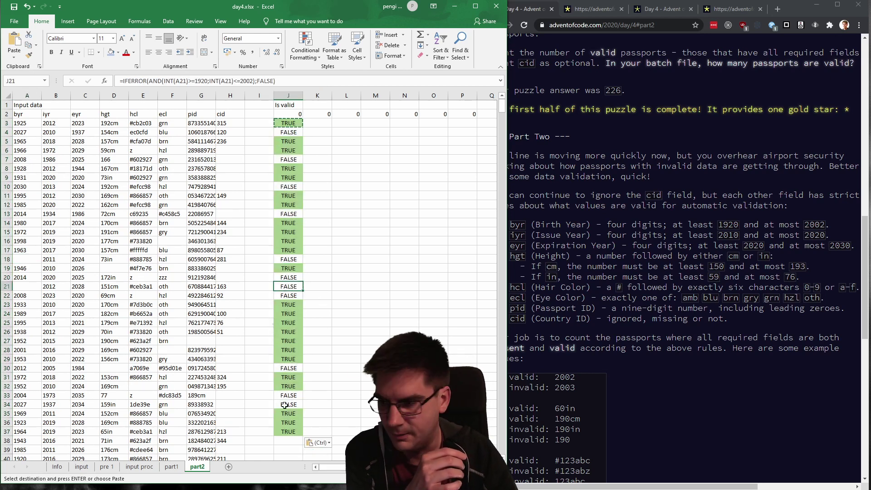
# Begin the issue year check in K3 with =IFERROR(.
pyautogui.click(319, 126)
pyautogui.write('=IFERROR(')
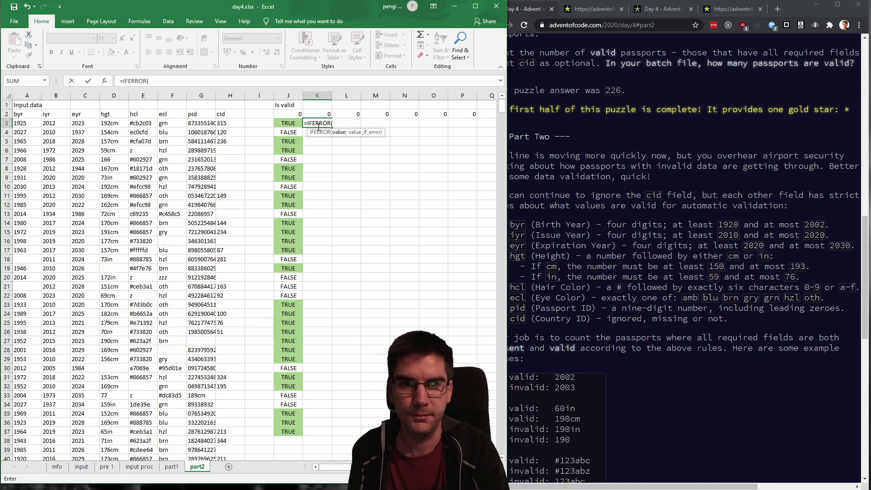
pyautogui.write('AND(')
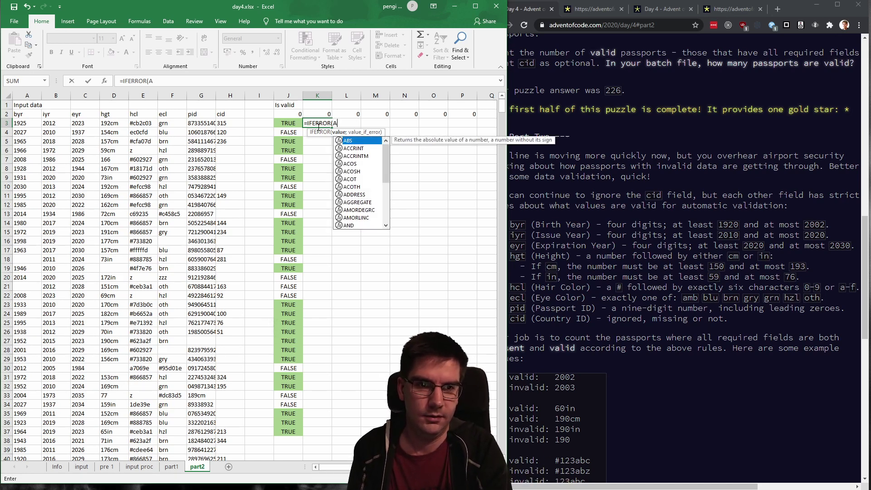
pyautogui.press('BackSpace')
pyautogui.press('BackSpace')
pyautogui.press('BackSpace')
pyautogui.press('BackSpace')
pyautogui.write('BETW')
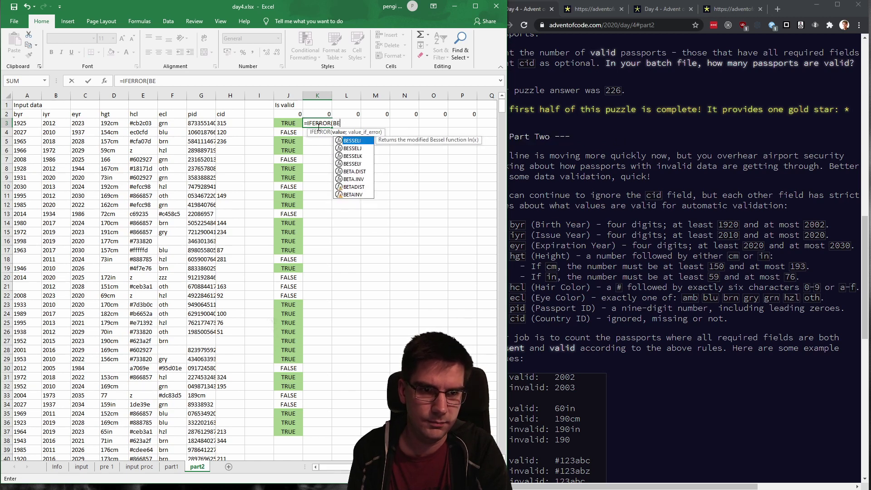
pyautogui.press('BackSpace')
pyautogui.press('BackSpace')
pyautogui.press('BackSpace')
pyautogui.press('BackSpace')
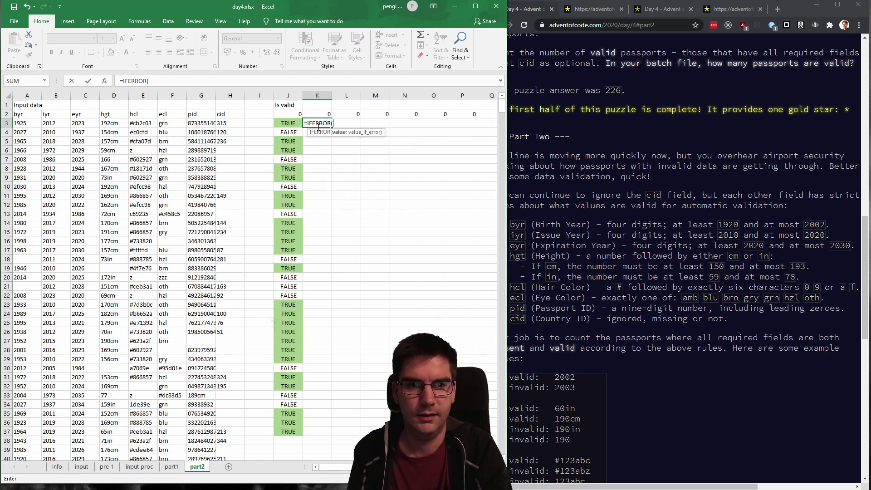
# Complete the K3 issue year check as =IFERROR(AND(INT(B3)>=2010;INT(B3)<=2020);FALSE).
pyautogui.write('AND(INT(')
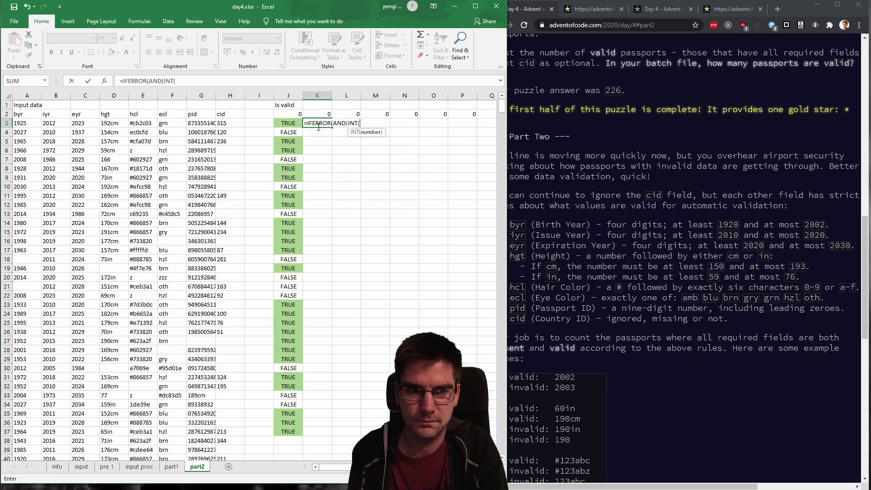
pyautogui.write('B3)>=')
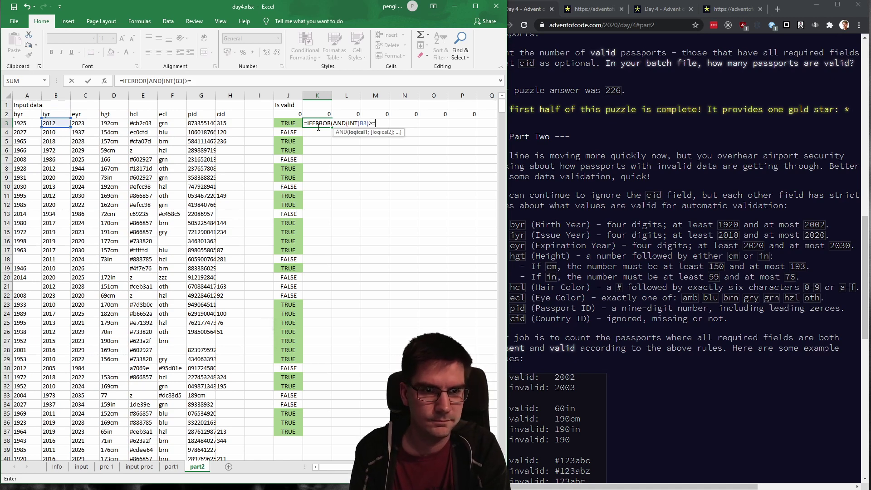
pyautogui.write('2020;INT(B')
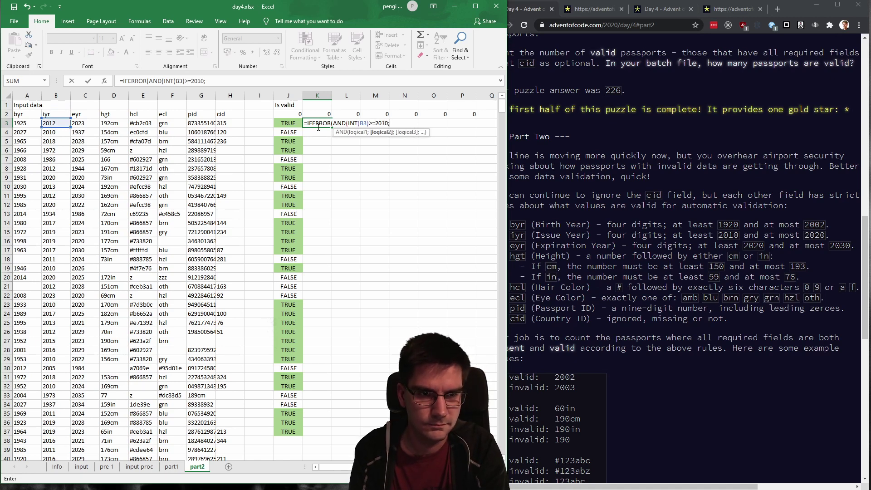
pyautogui.write('3)')
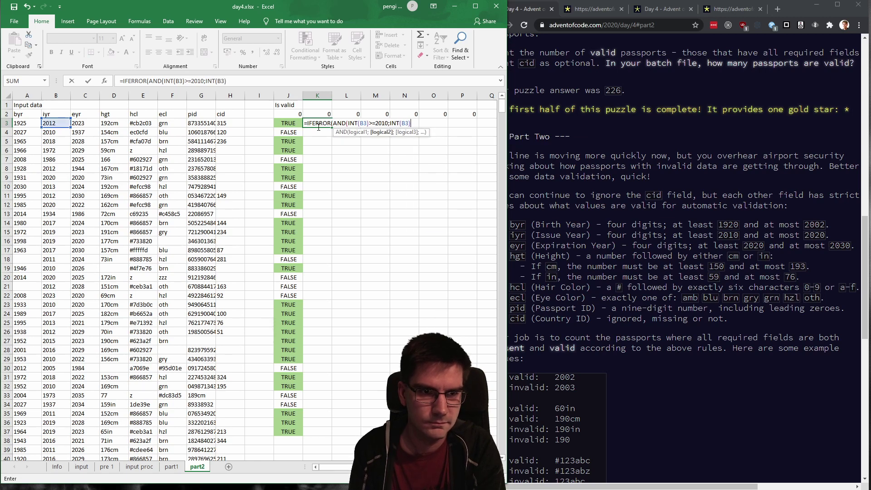
pyautogui.write('<=2020)')
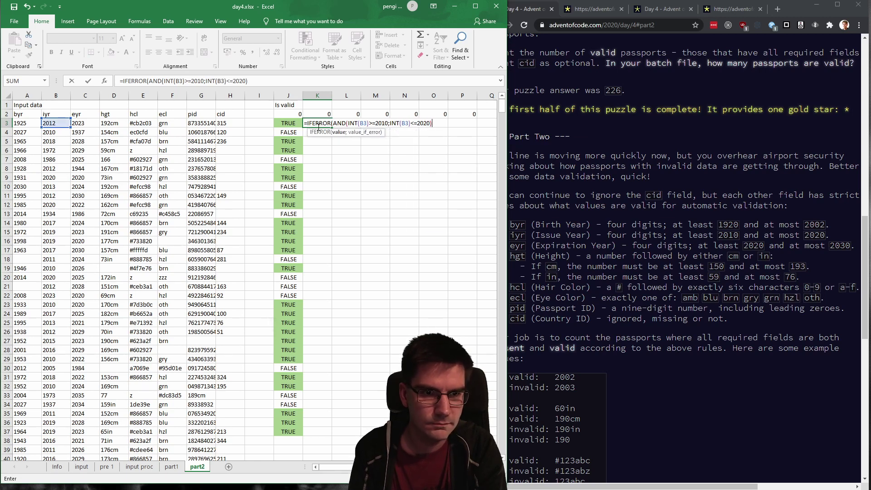
pyautogui.write(';')
pyautogui.write('FALSE)')
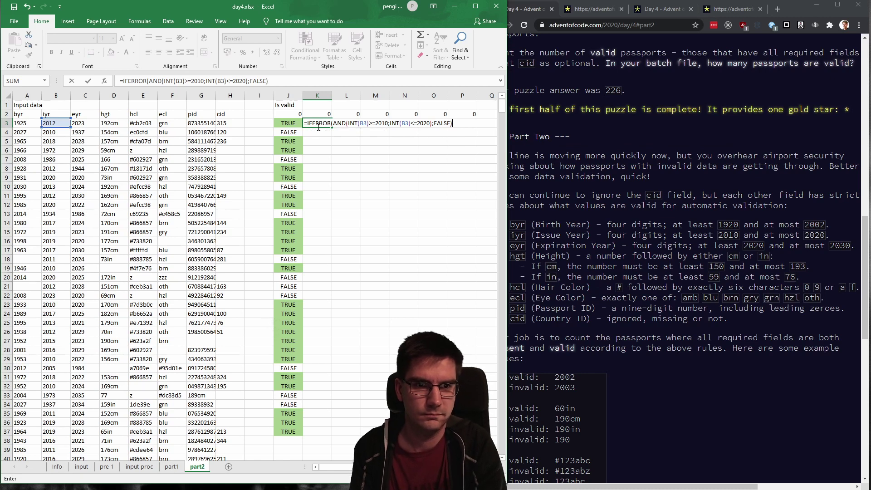
pyautogui.press('Return')
pyautogui.press('Up')
pyautogui.hotkey('ctrl', 'c')
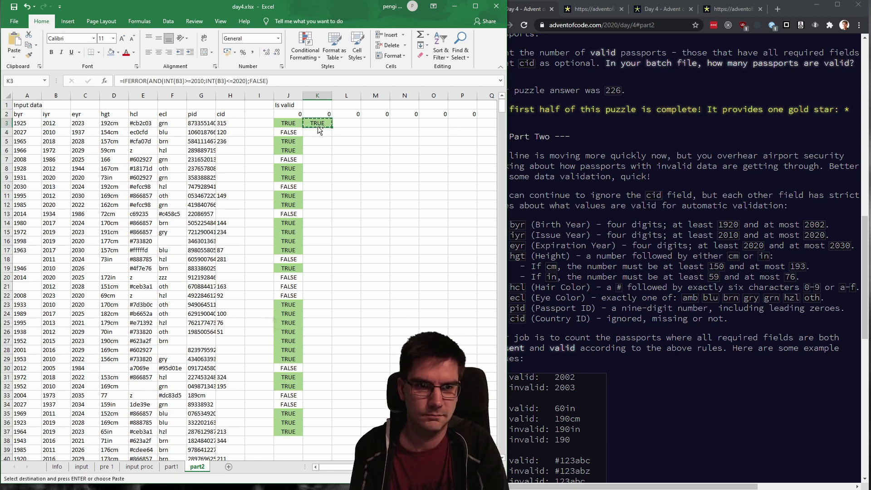
pyautogui.press('Up')
pyautogui.scroll(-1, 317, 127)
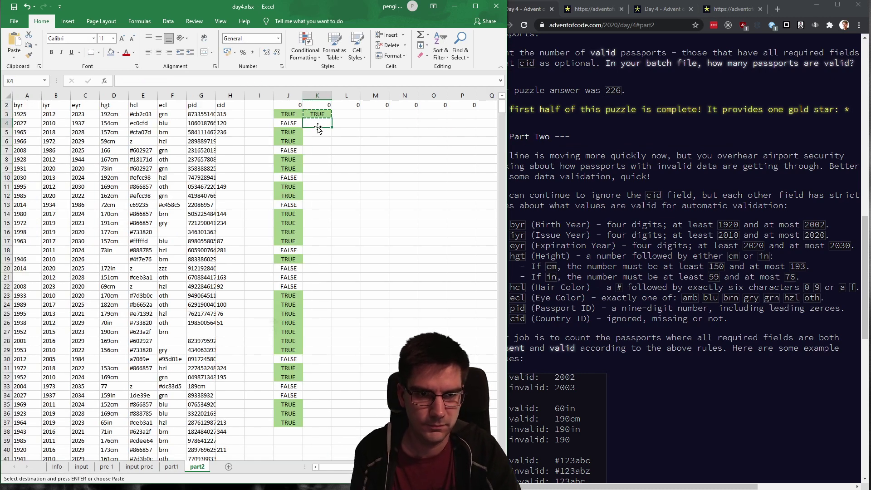
pyautogui.click(317, 127)
pyautogui.press('Escape')
# Fill the issue year check from K3 down to K37.
pyautogui.click(321, 115)
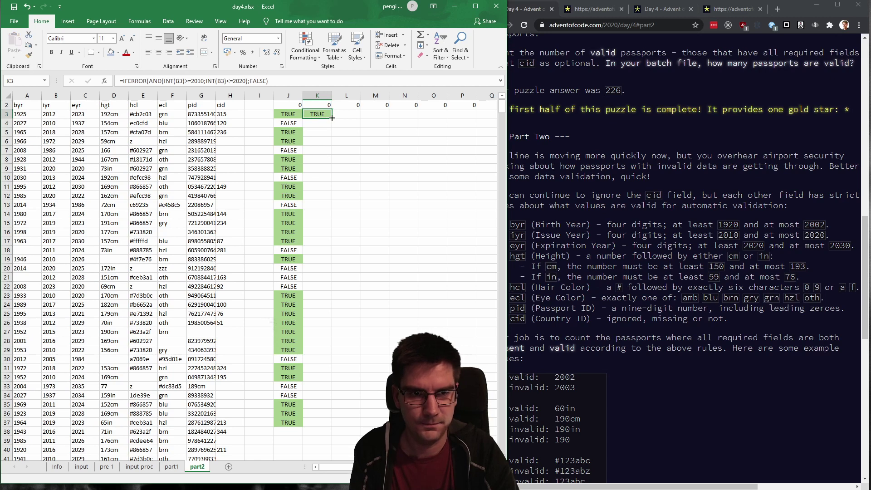
pyautogui.moveTo(331, 118); pyautogui.dragTo(331, 338)
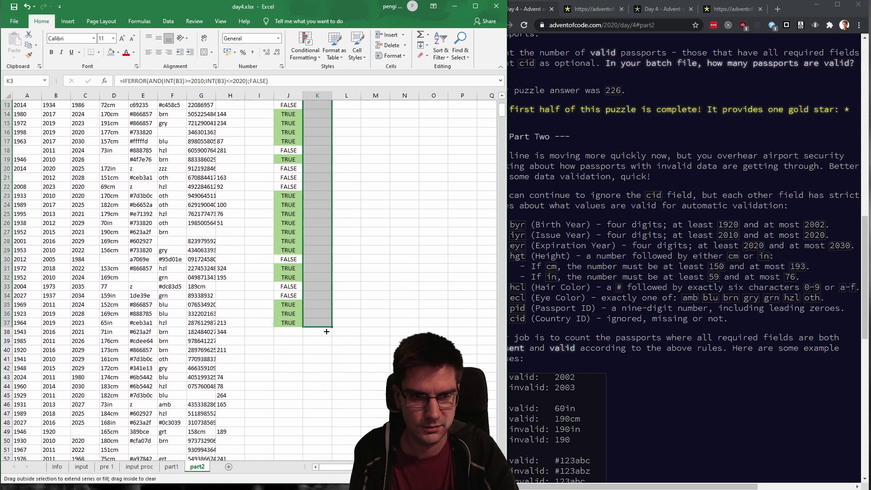
pyautogui.scroll(4, 403, 235)
pyautogui.click(375, 150)
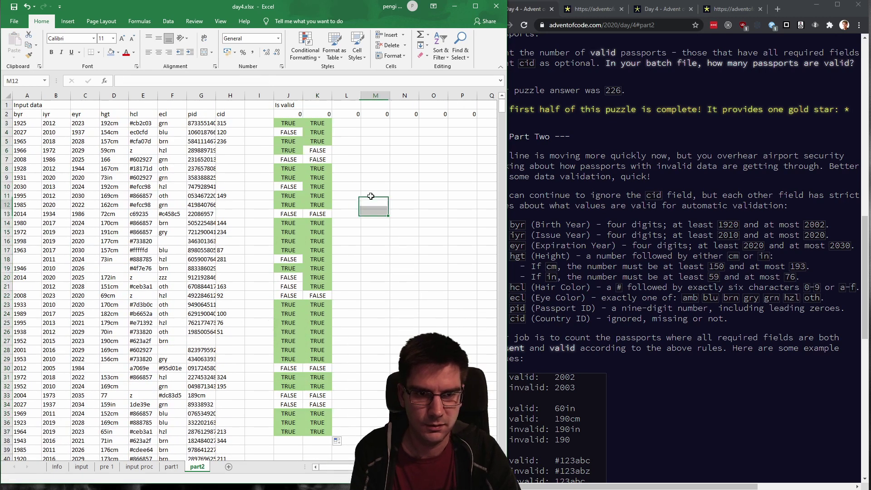
# Inspect the formula in K6 and review the birth year and issue year checks against the input rows.
pyautogui.click(319, 151)
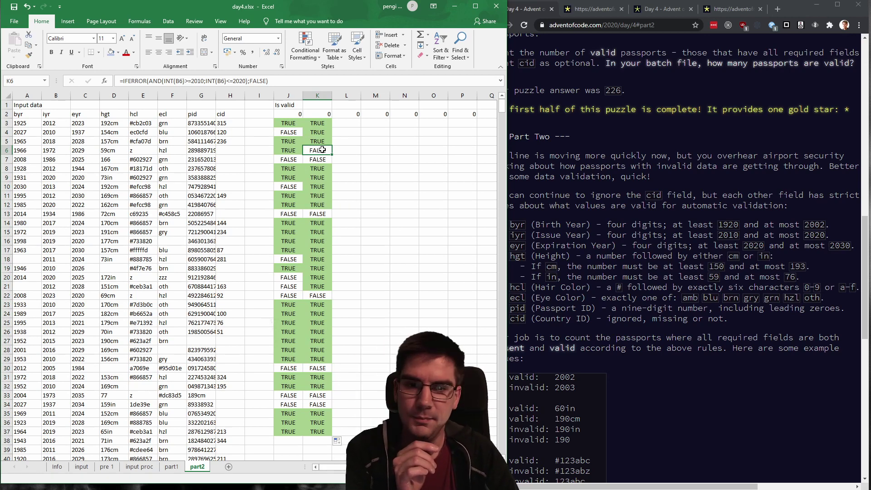
pyautogui.scroll(-4, 398, 208)
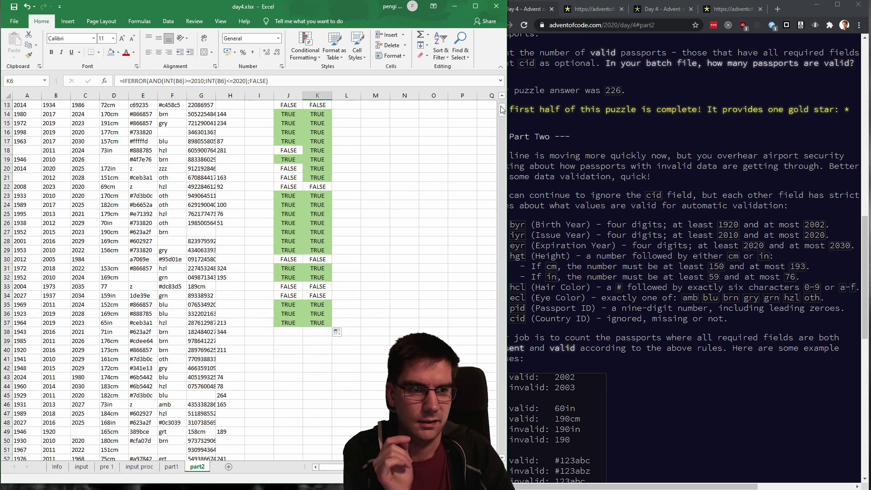
pyautogui.moveTo(501, 109)
pyautogui.mouseDown()
pyautogui.moveTo(525, 165)
pyautogui.moveTo(518, 218)
pyautogui.moveTo(500, 94)
pyautogui.mouseUp()
pyautogui.scroll(-7, 331, 233)
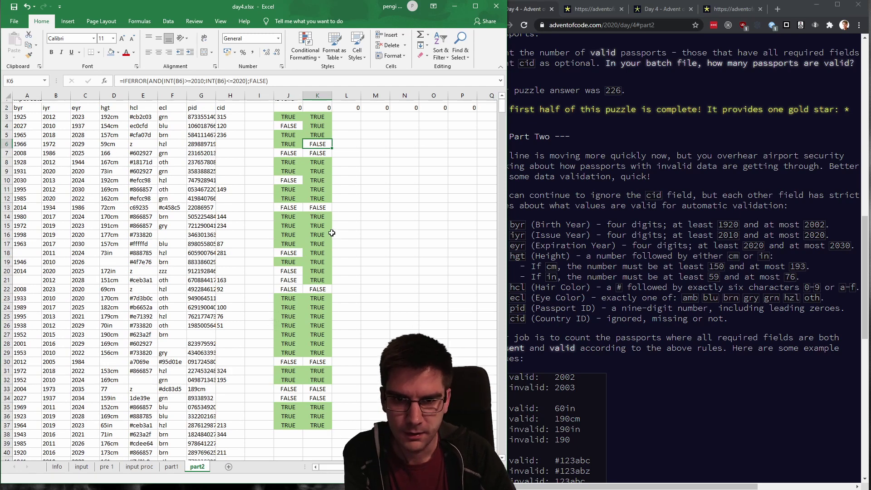
pyautogui.scroll(1, 332, 232)
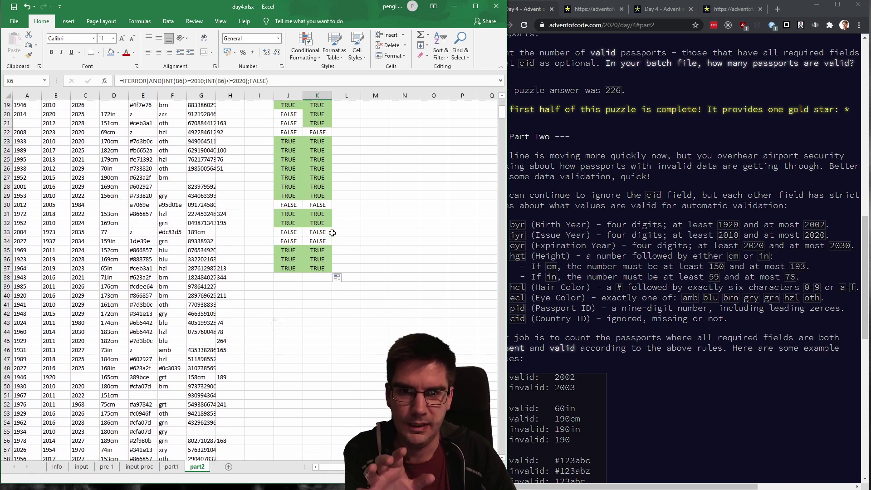
pyautogui.scroll(6, 332, 232)
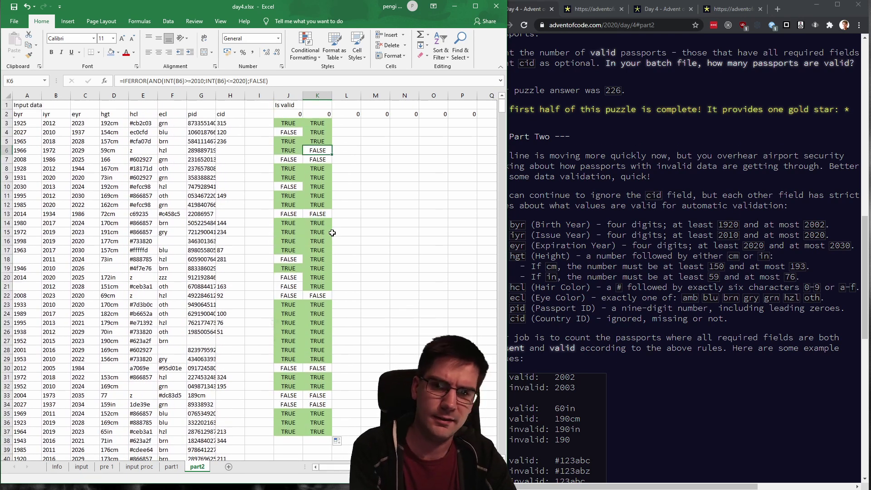
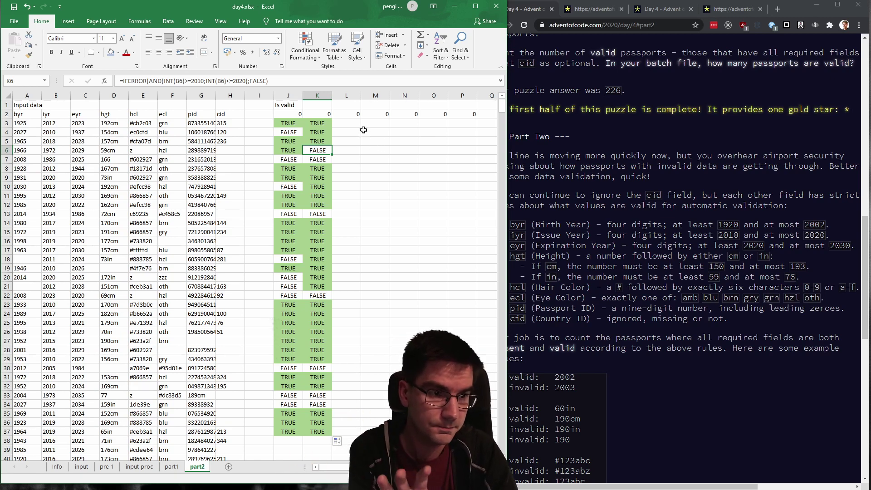
# Start a new formula in L3 for the expiration year check.
pyautogui.click(346, 124)
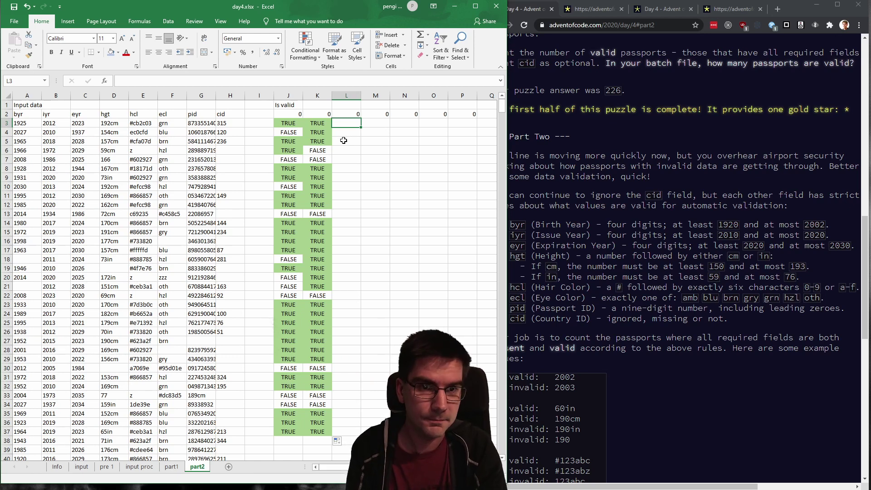
pyautogui.write('=')
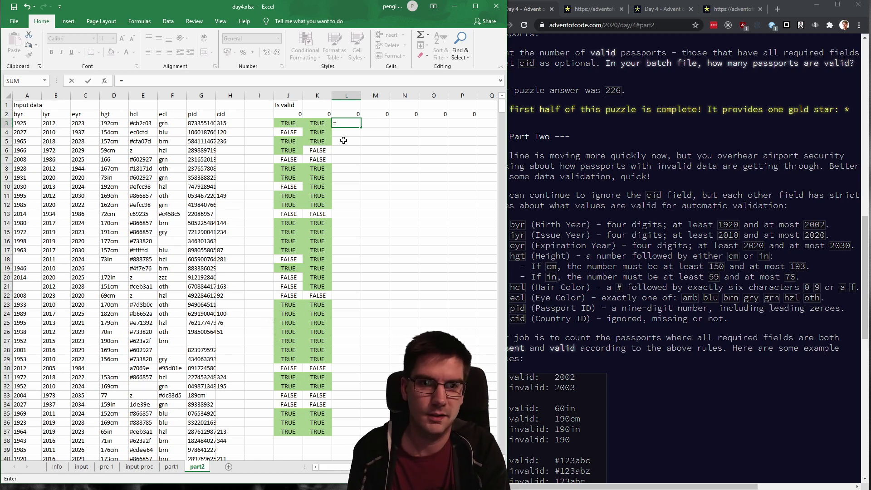
pyautogui.write('AND(INT(')
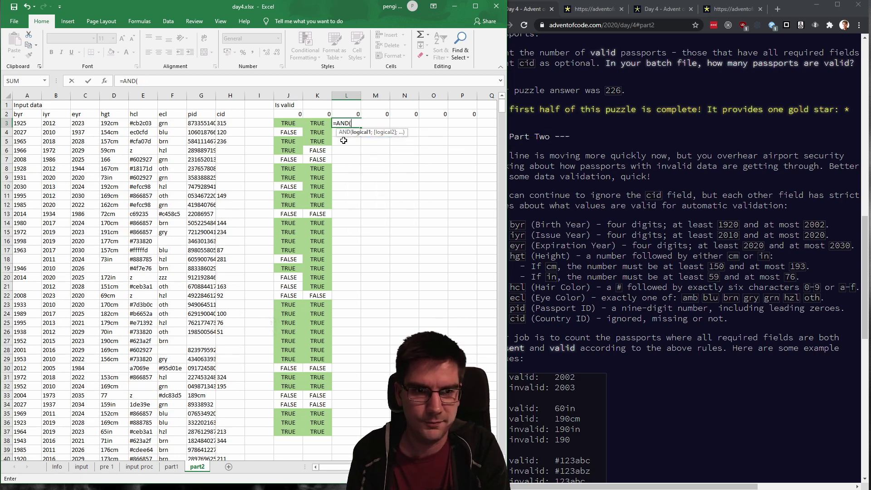
pyautogui.press('BackSpace')
pyautogui.press('BackSpace')
pyautogui.press('BackSpace')
pyautogui.press('BackSpace')
pyautogui.press('BackSpace')
pyautogui.press('BackSpace')
pyautogui.press('BackSpace')
pyautogui.press('BackSpace')
# Enter the expiration year check =IFERROR(AND(INT(C3)>=2020;INT(C3)<=2030);FALSE) in L3.
pyautogui.write('IFERROR(')
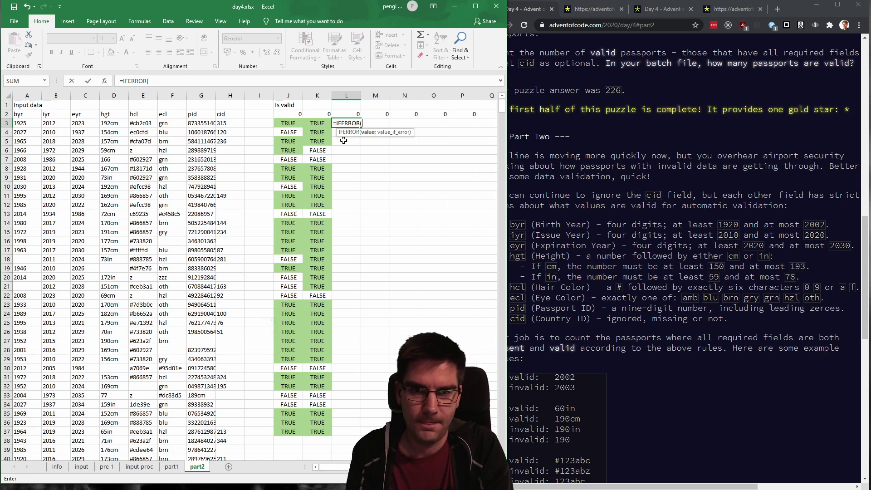
pyautogui.write('AND(INT(')
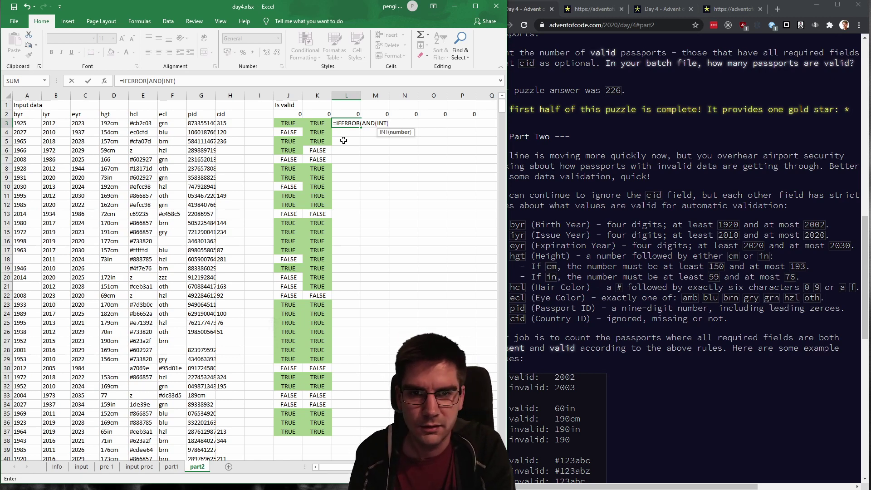
pyautogui.write('C3)>')
pyautogui.write('=')
pyautogui.press('BackSpace')
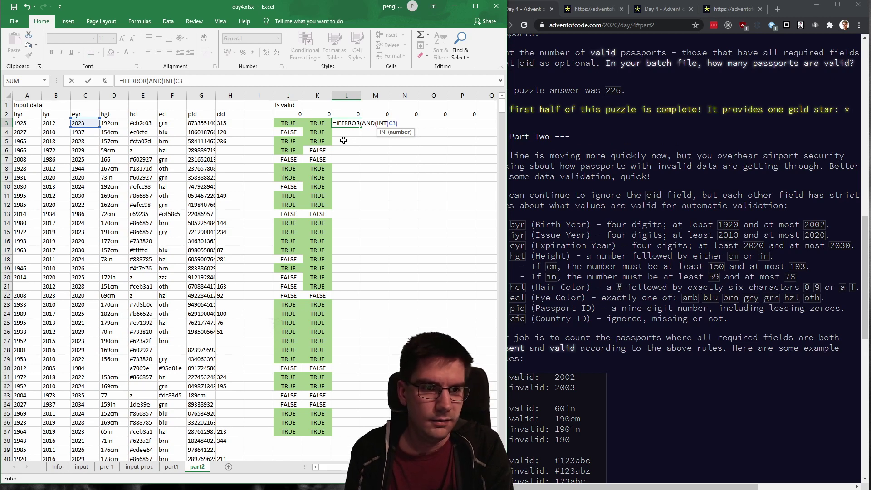
pyautogui.write(')>=')
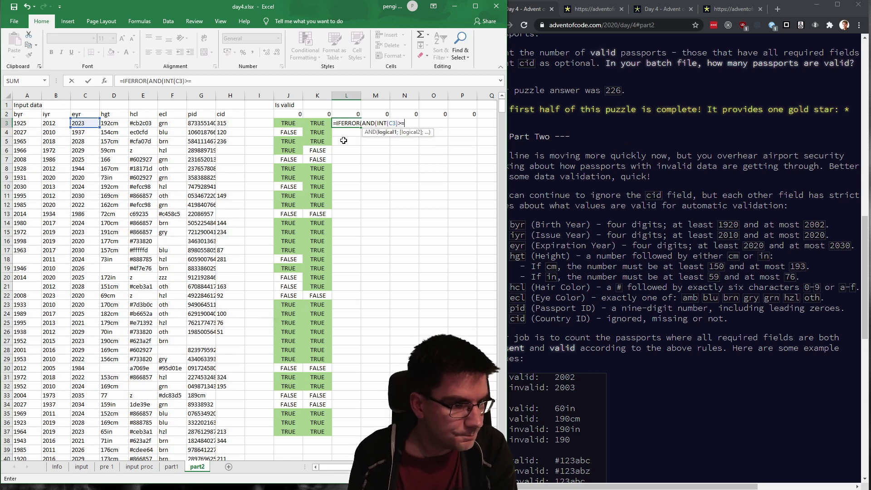
pyautogui.write('2020')
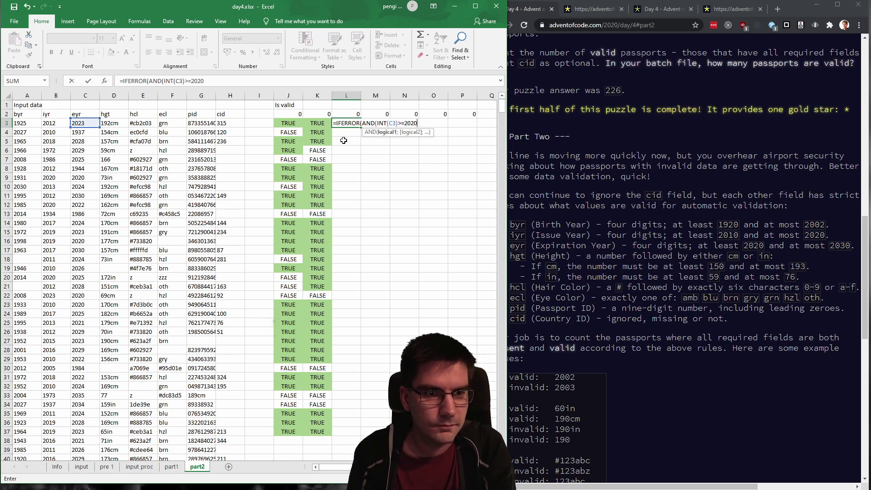
pyautogui.write(';')
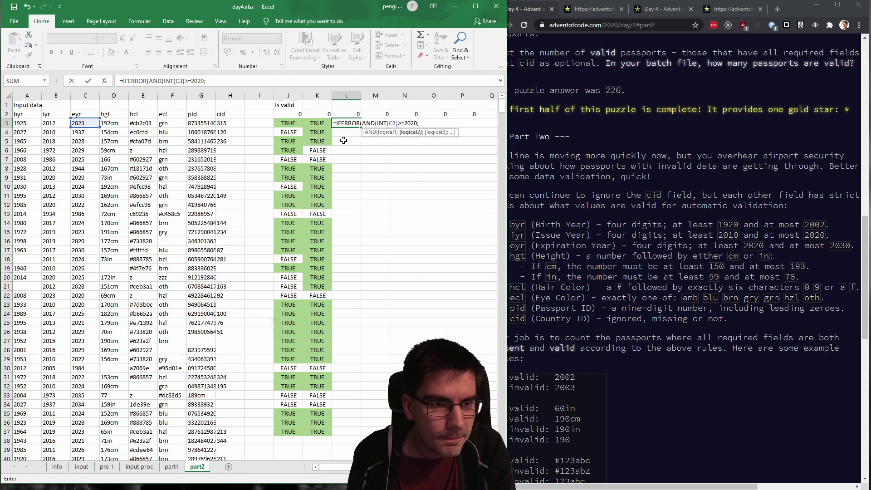
pyautogui.write('INT(C3)<=')
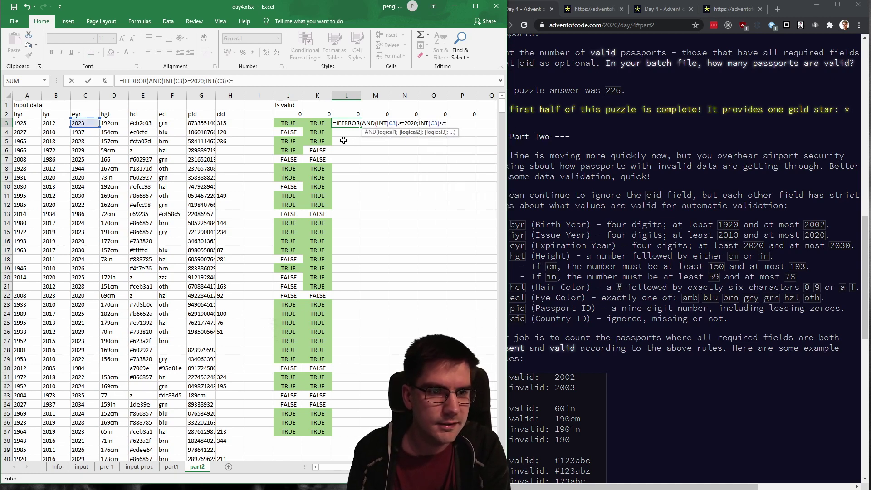
pyautogui.write('2030)')
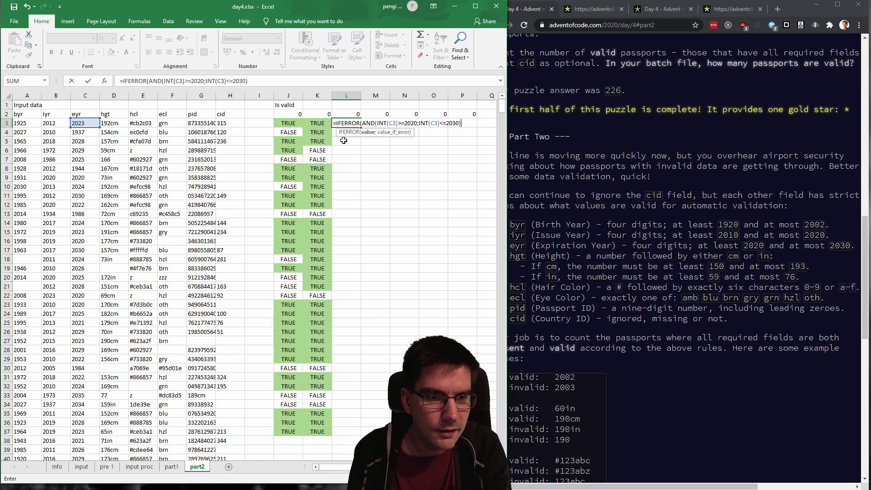
pyautogui.write(';FALSE)')
pyautogui.press('Return')
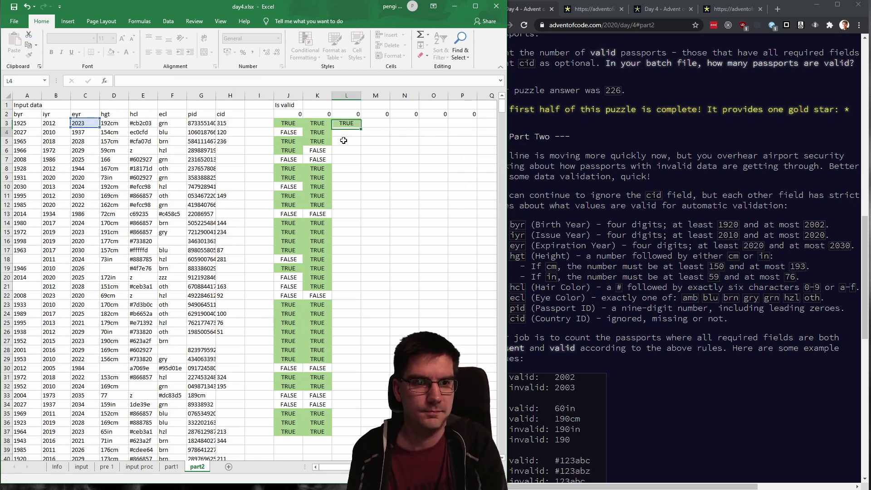
# Copy the three year checks in J3:L3 down through row 37.
pyautogui.press('Up')
pyautogui.press('Left')
pyautogui.press('Left')
pyautogui.hotkey('shift', 'Right')
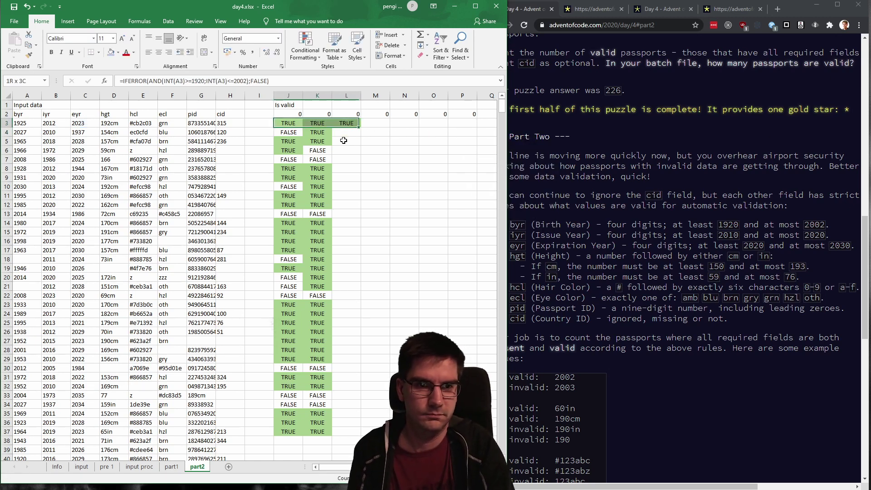
pyautogui.hotkey('shift', 'Right')
pyautogui.hotkey('ctrl', 'c')
pyautogui.hotkey('ctrl', 'shift', 'Down')
pyautogui.hotkey('ctrl', 'v')
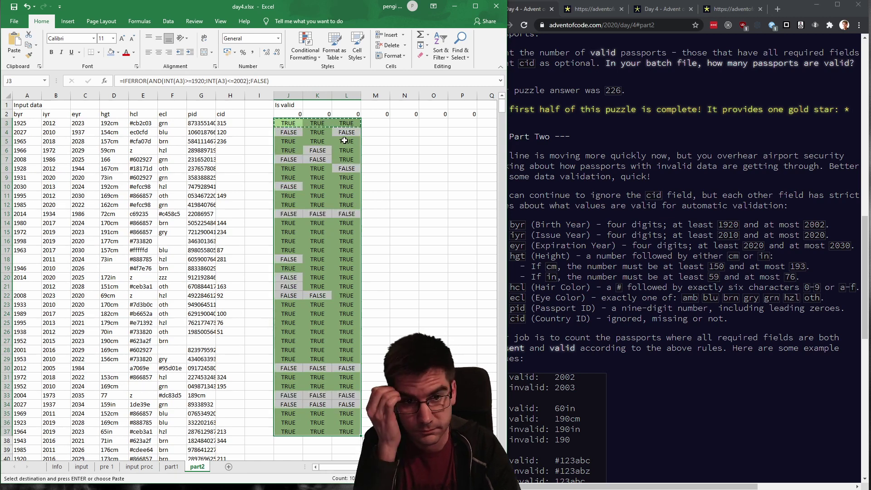
# Examine the three year checks against the input years, including the L4 formula and the values in rows 34 to 36.
pyautogui.click(73, 216)
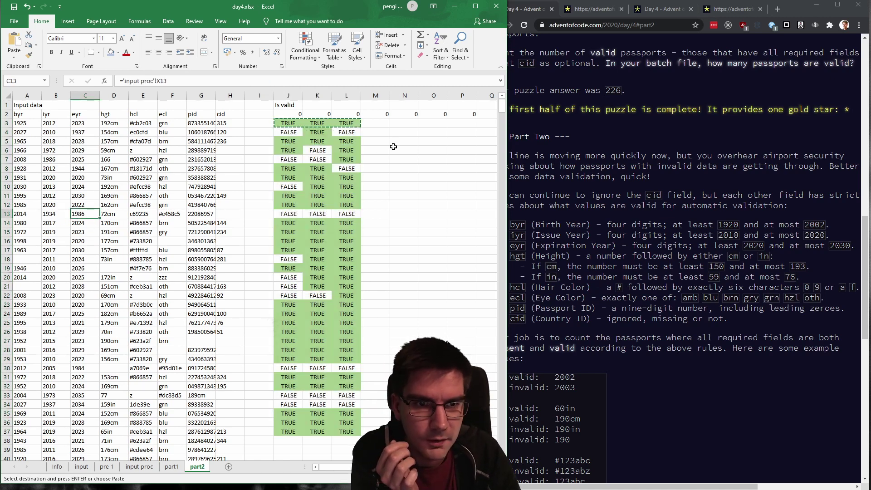
pyautogui.click(344, 133)
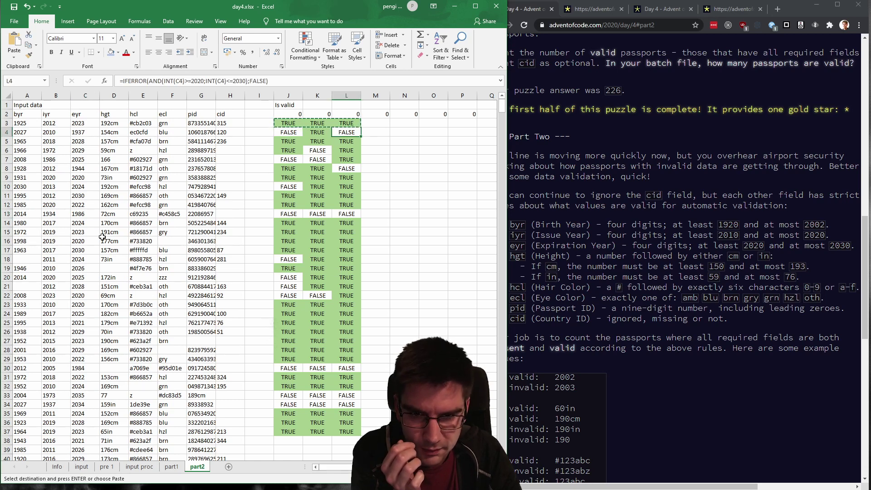
pyautogui.scroll(-2, 79, 385)
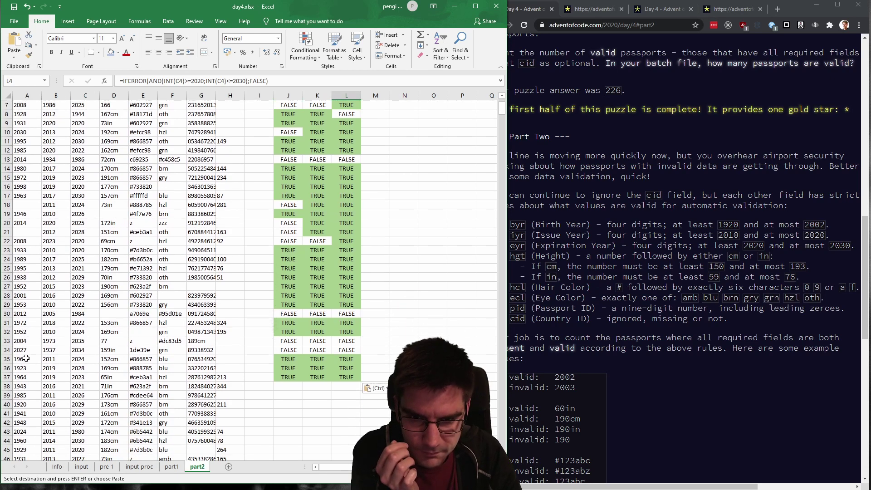
pyautogui.click(71, 361)
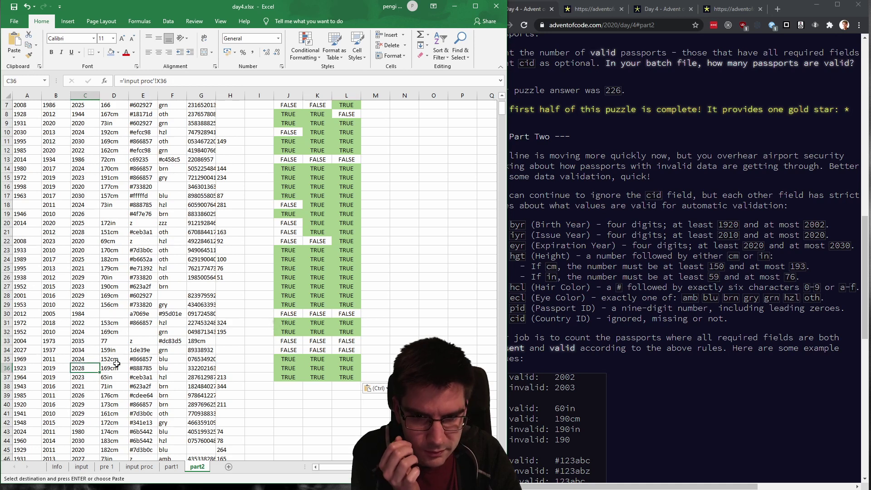
pyautogui.press('Up')
pyautogui.press('Left')
pyautogui.press('Left')
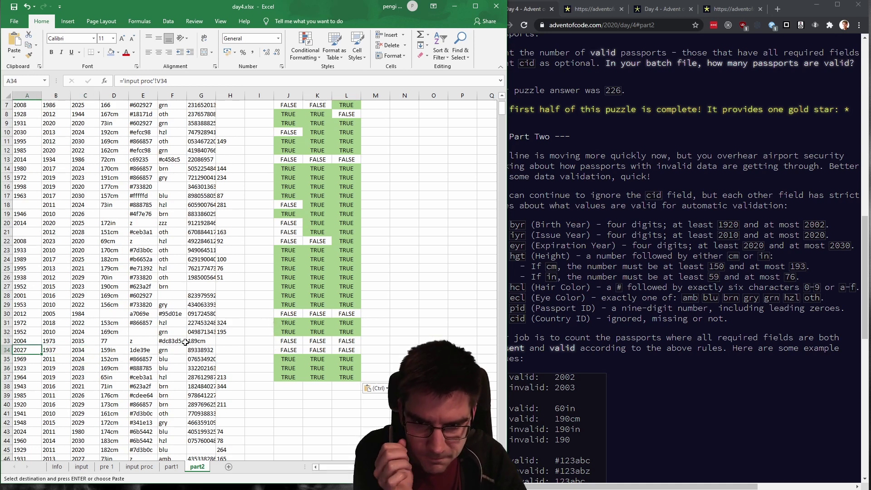
pyautogui.press('Right')
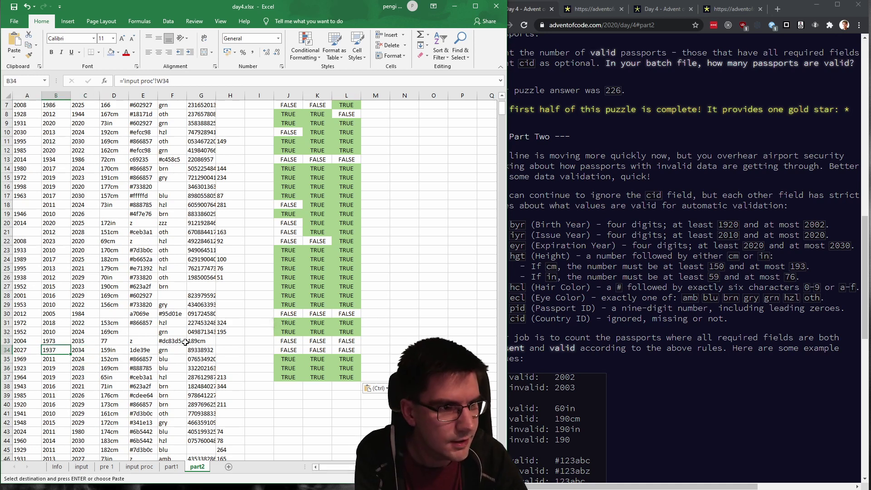
pyautogui.press('Left')
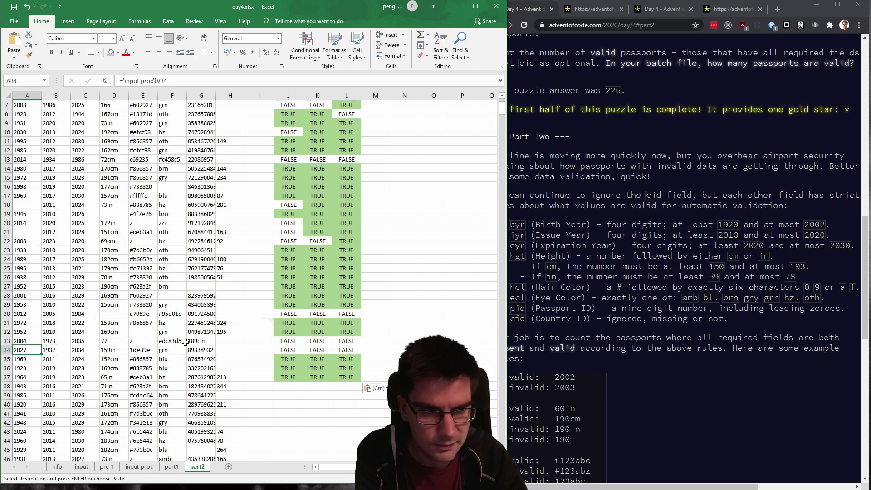
pyautogui.press('Right')
pyautogui.press('Right')
pyautogui.press('Right')
pyautogui.press('Right')
pyautogui.press('Right')
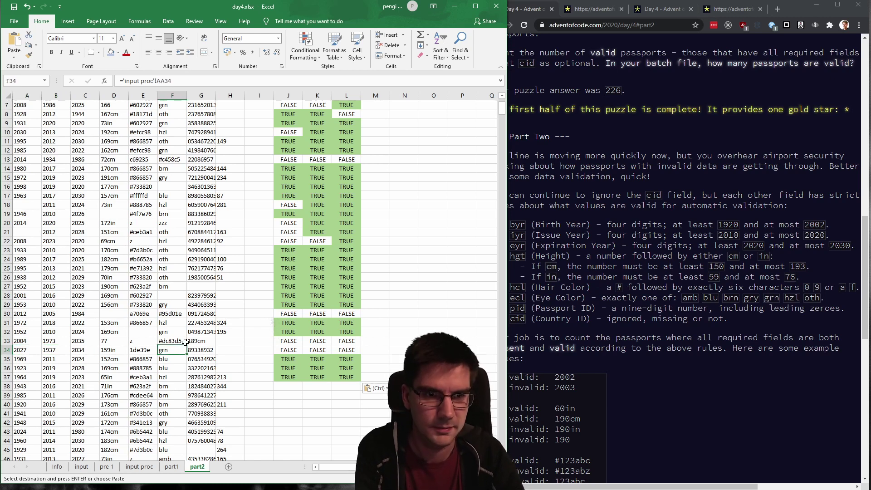
pyautogui.scroll(2, 375, 181)
pyautogui.click(375, 123)
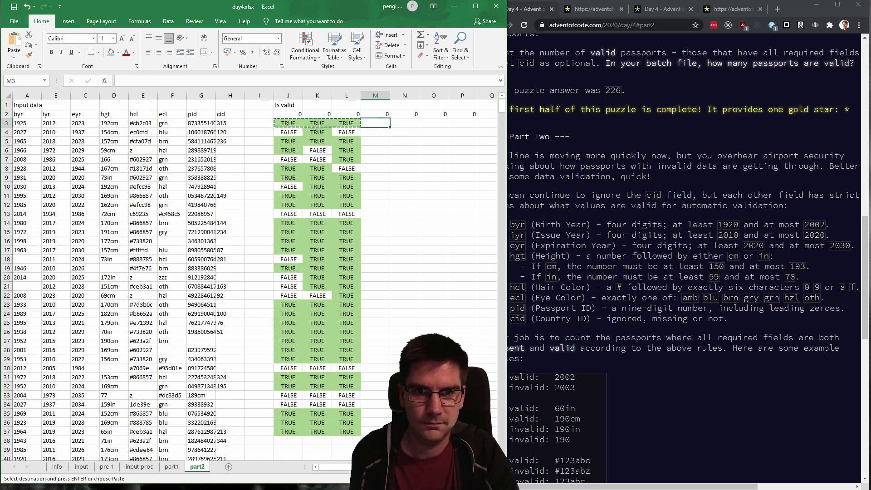
# Try to copy the field headers from A2:H2 to the Is valid section starting at J2.
pyautogui.moveTo(21, 114); pyautogui.dragTo(226, 114)
pyautogui.hotkey('ctrl', 'c')
pyautogui.click(288, 114)
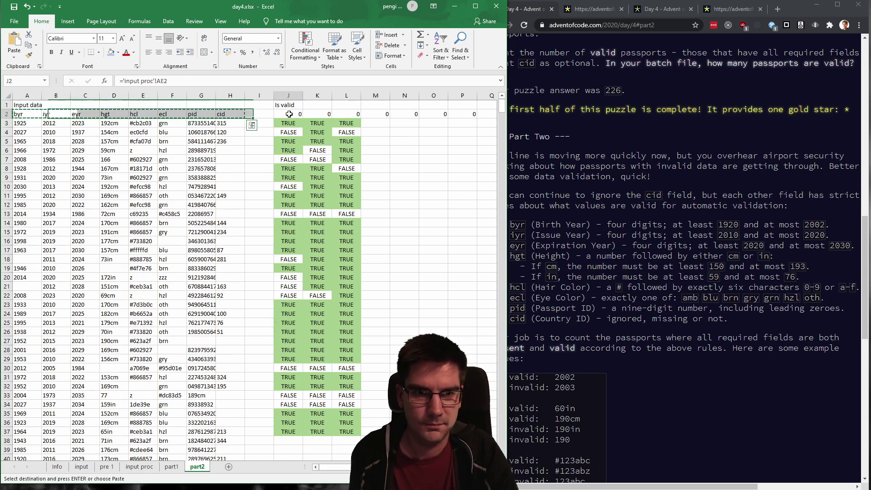
pyautogui.hotkey('ctrl', 'v')
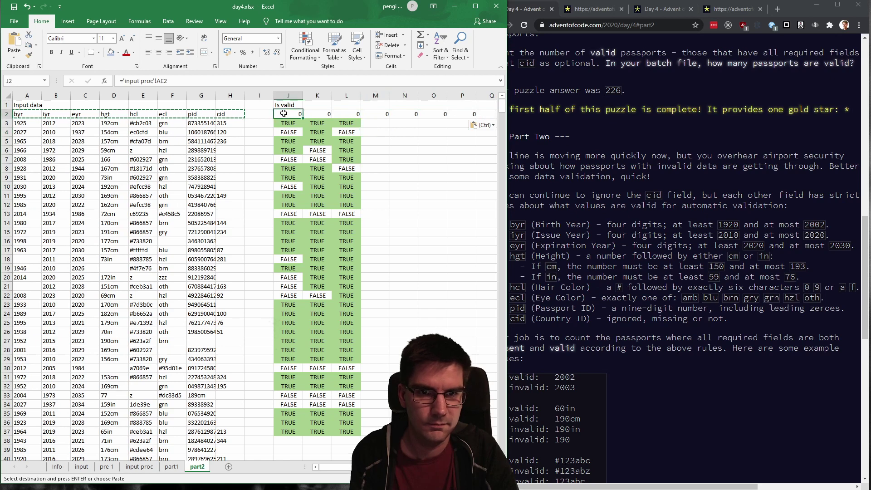
pyautogui.click(154, 112)
pyautogui.click(25, 114)
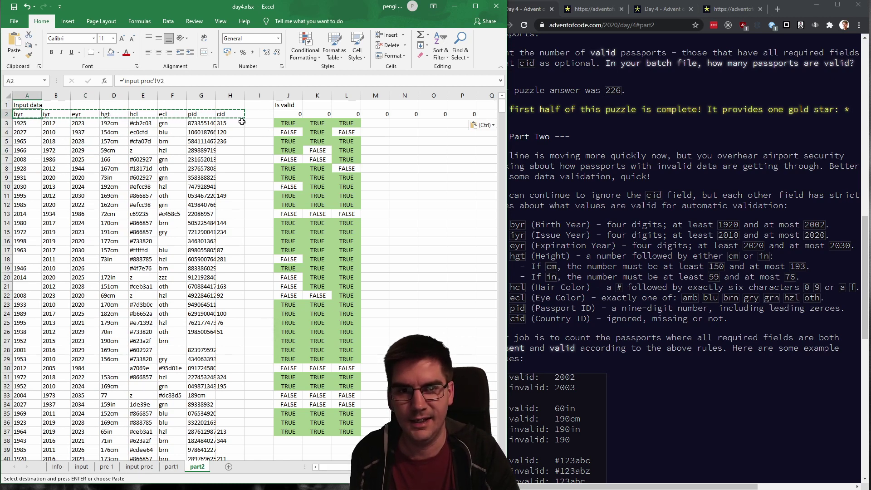
pyautogui.moveTo(20, 114); pyautogui.dragTo(231, 114)
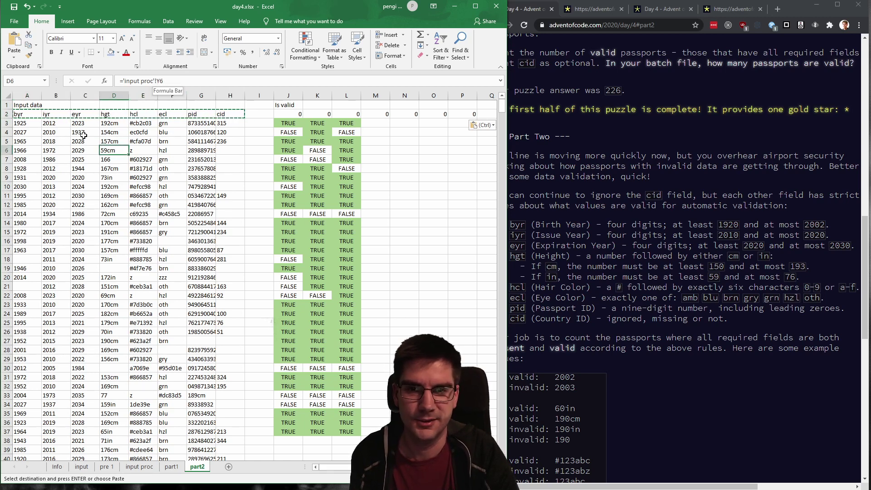
pyautogui.click(26, 115)
pyautogui.keyDown('shift'); pyautogui.click(222, 112); pyautogui.keyUp('shift')
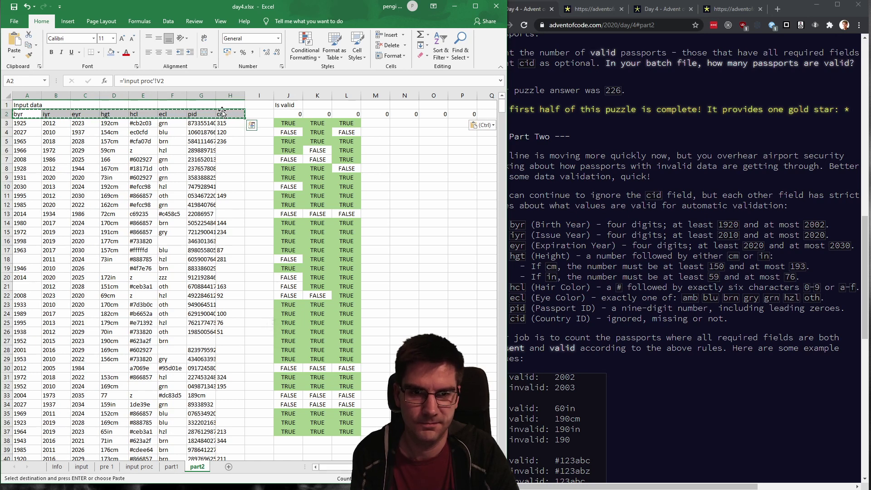
pyautogui.click(37, 113)
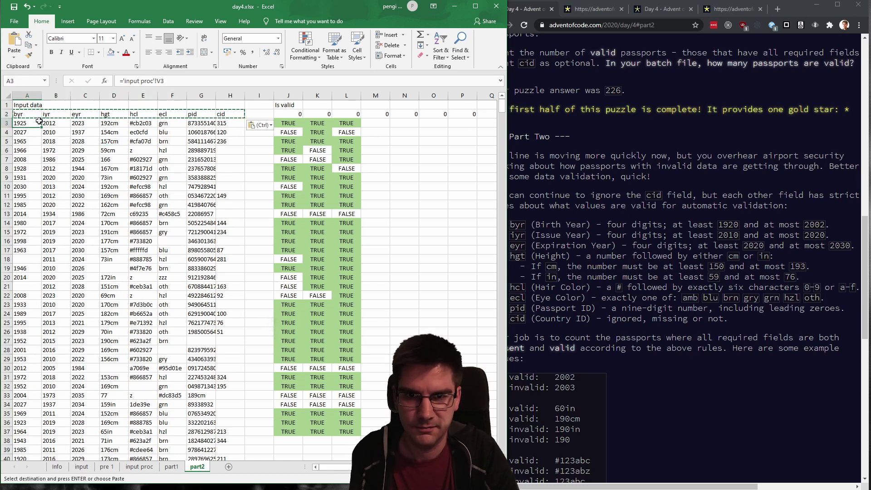
pyautogui.press('Escape')
pyautogui.rightClick(33, 114)
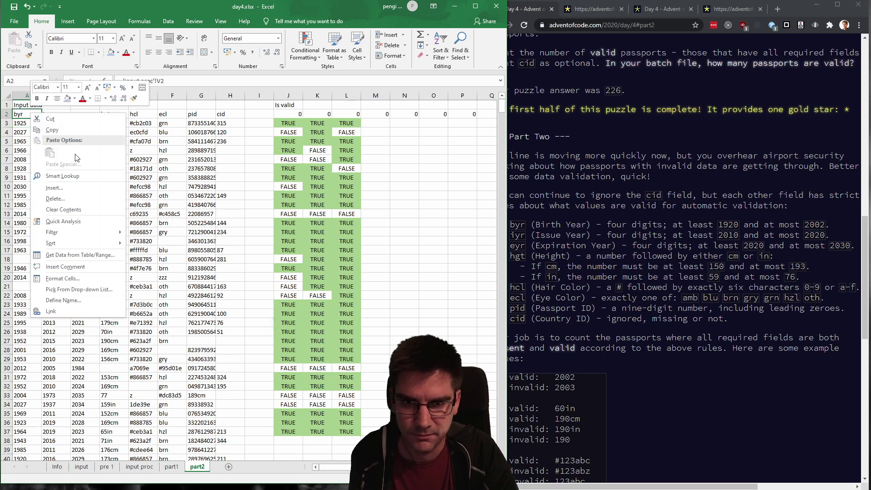
pyautogui.press('Escape')
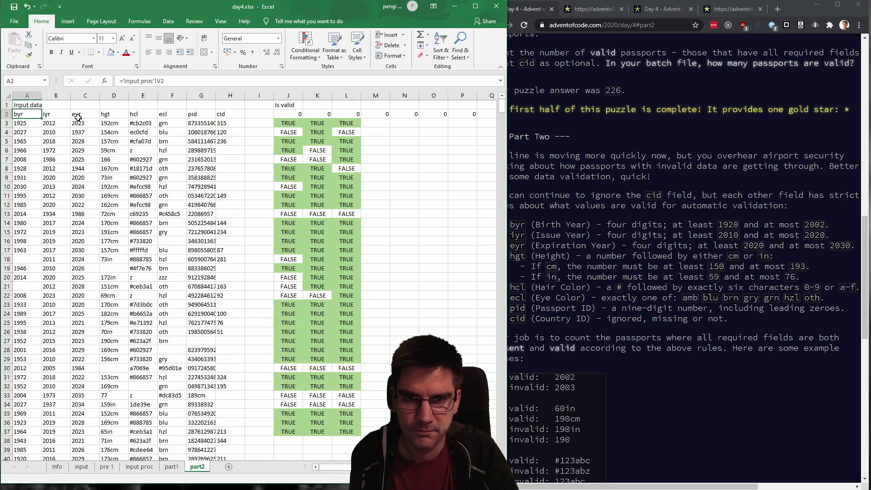
pyautogui.hotkey('ctrl', 'z')
pyautogui.rightClick(31, 115)
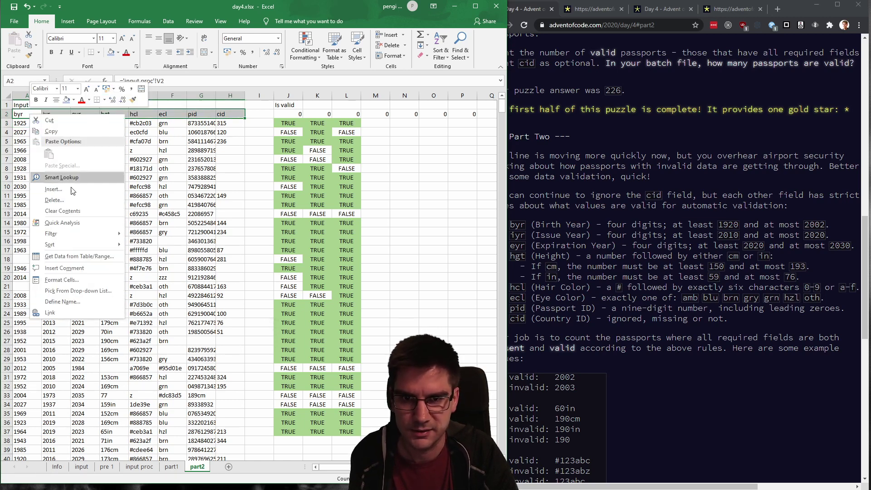
pyautogui.press('Escape')
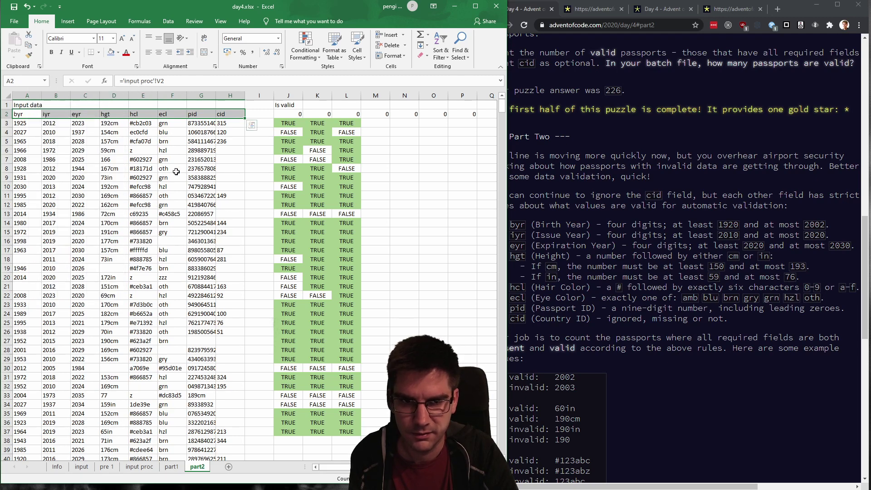
# Try to copy the field headers from D2:K2 on the input proc sheet over A1:H1 on the part1 sheet.
pyautogui.click(143, 141)
pyautogui.click(106, 467)
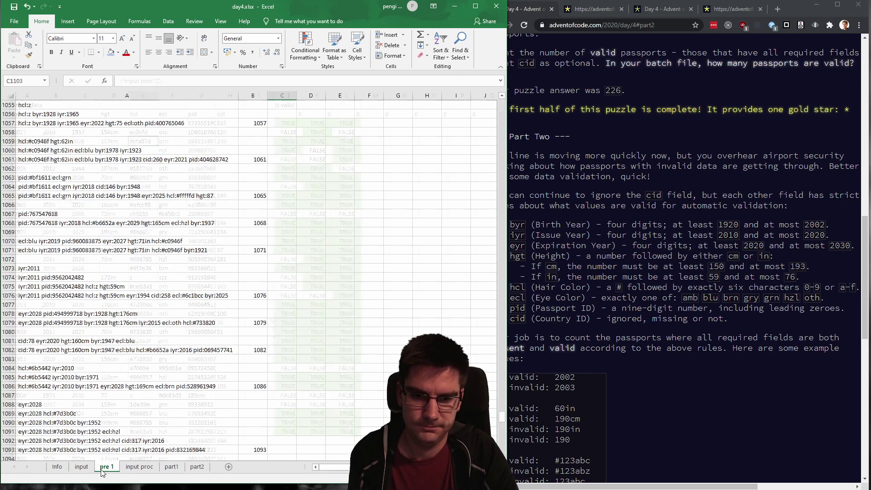
pyautogui.click(139, 466)
pyautogui.click(303, 117)
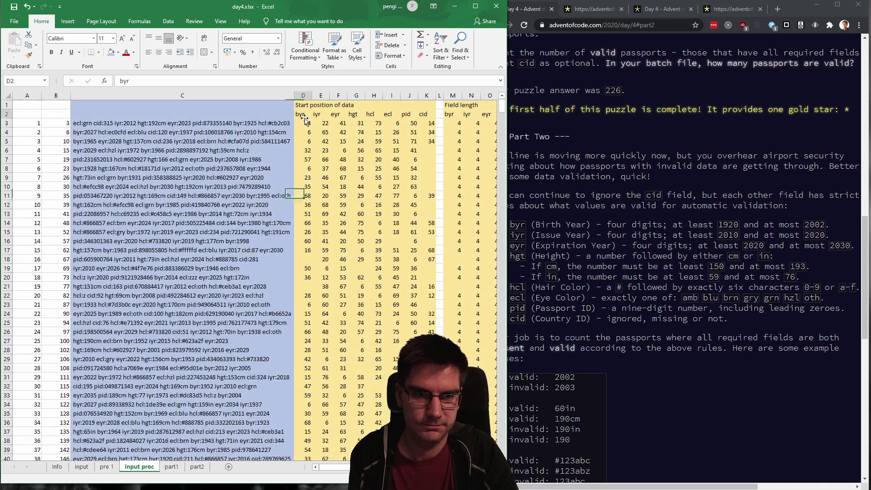
pyautogui.keyDown('shift'); pyautogui.click(434, 115); pyautogui.keyUp('shift')
pyautogui.hotkey('ctrl', 'c')
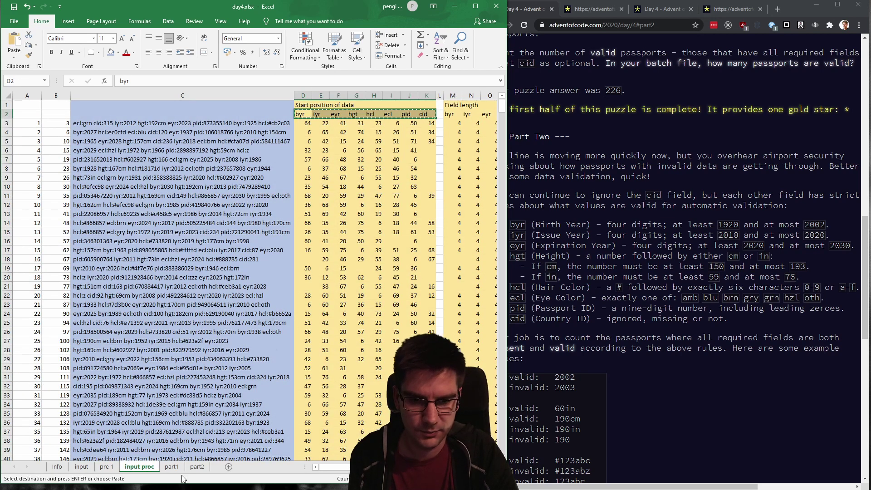
pyautogui.click(171, 466)
pyautogui.click(18, 109)
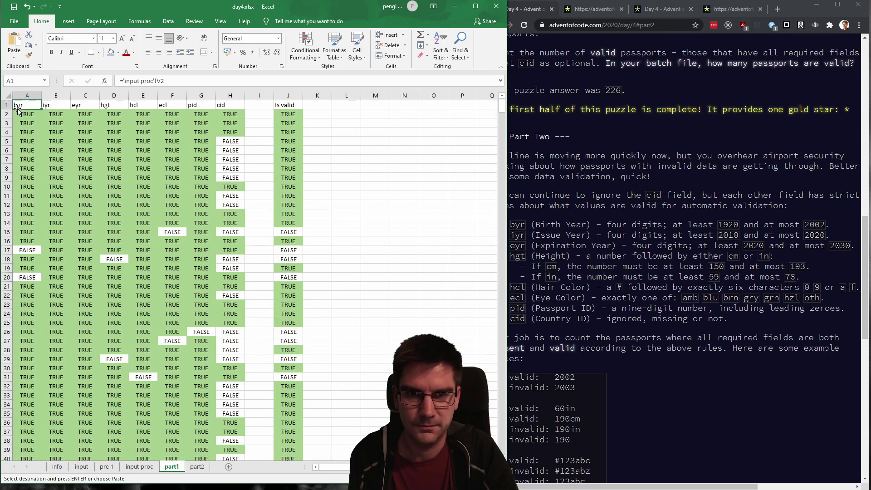
pyautogui.keyDown('shift'); pyautogui.click(238, 106); pyautogui.keyUp('shift')
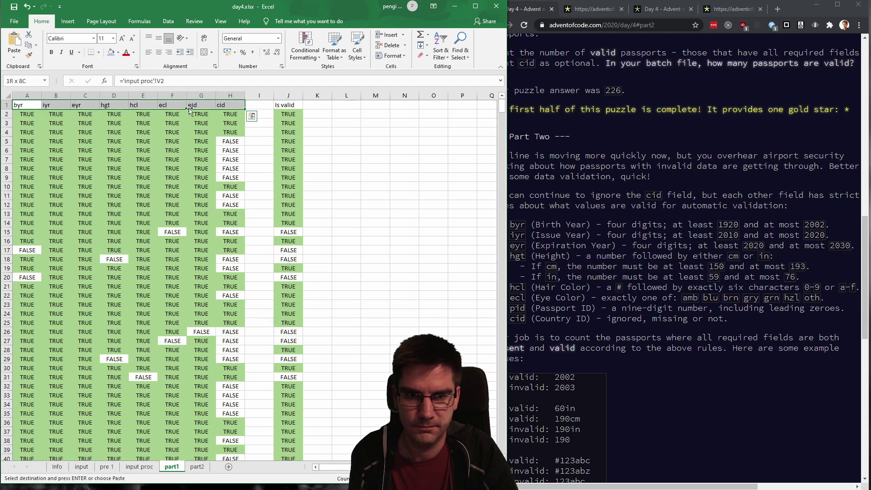
pyautogui.rightClick(20, 107)
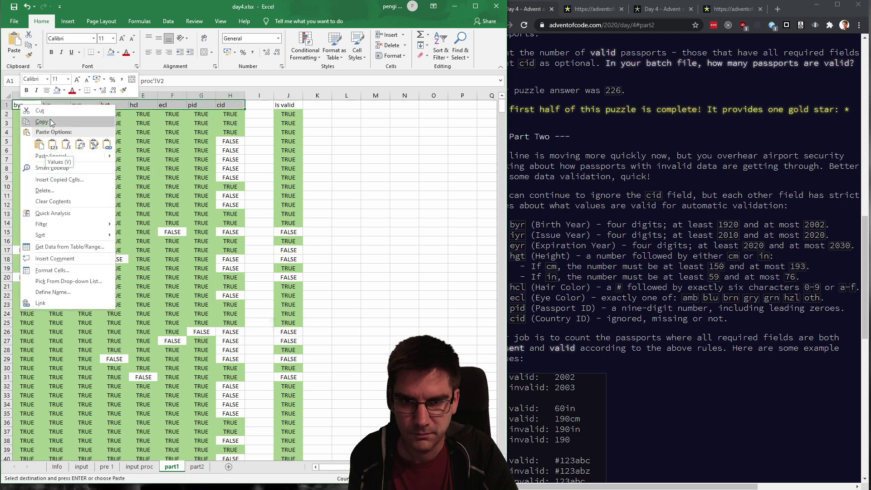
pyautogui.click(139, 143)
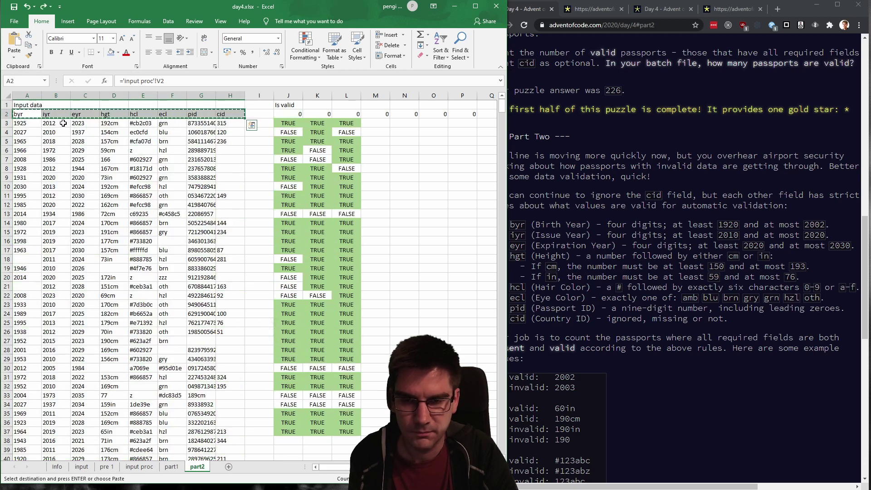
# Try to paste the input proc field headers over the linked headers in A2:H2 on the part2 sheet.
pyautogui.hotkey('ctrl', 'q')
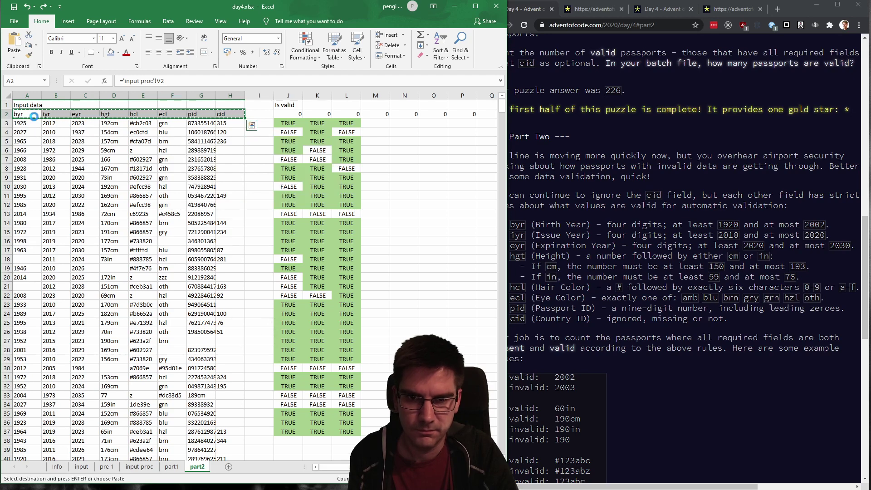
pyautogui.moveTo(34, 134); pyautogui.dragTo(34, 142)
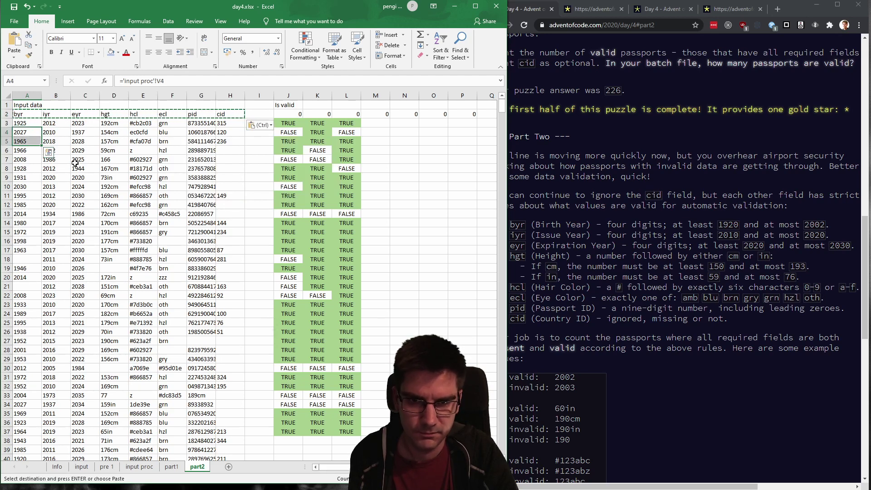
pyautogui.click(104, 467)
pyautogui.click(137, 466)
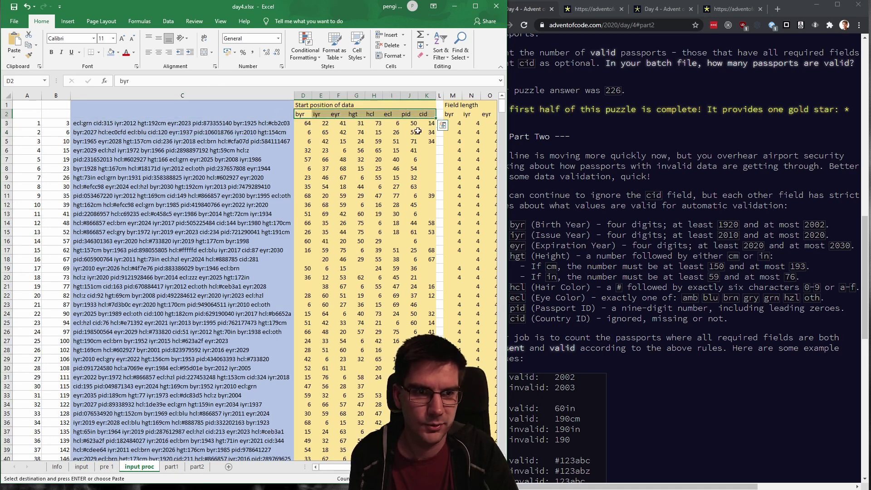
pyautogui.click(197, 467)
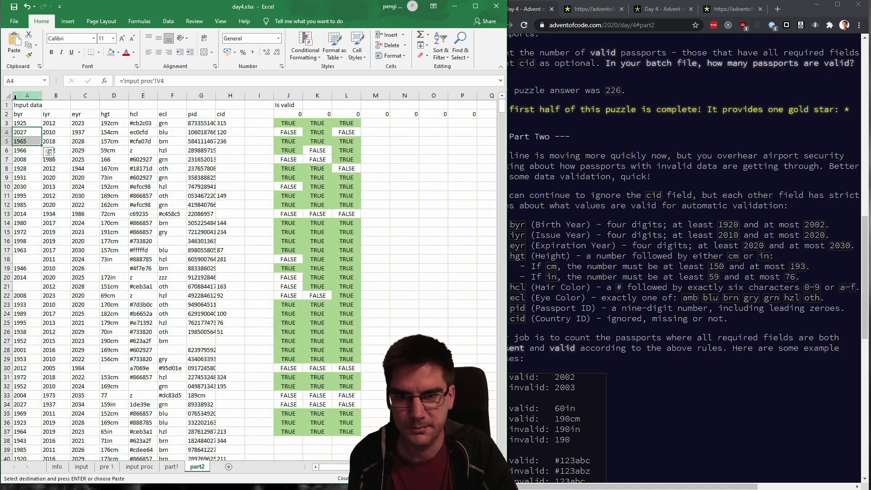
pyautogui.click(22, 114)
pyautogui.hotkey('ctrl', 'v')
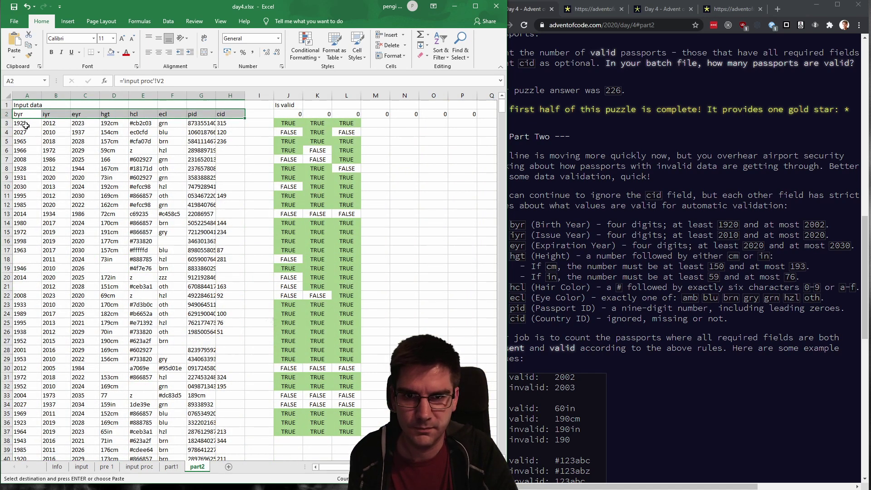
pyautogui.rightClick(20, 116)
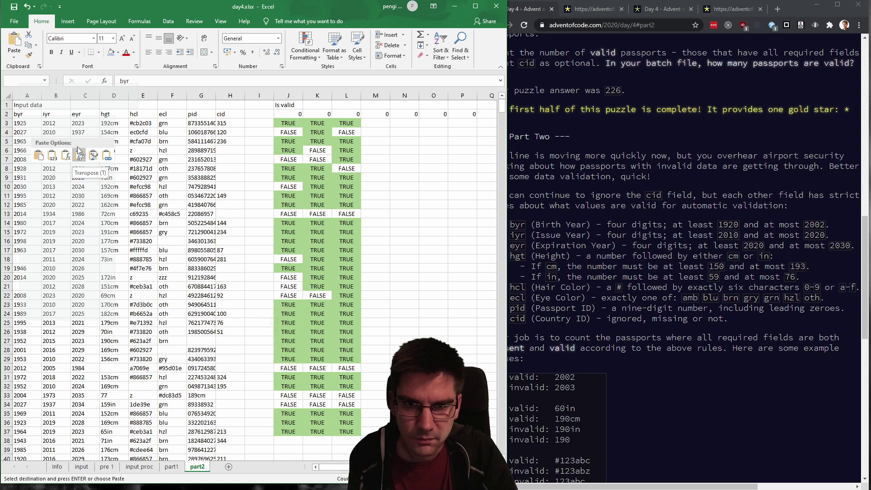
pyautogui.press('Escape')
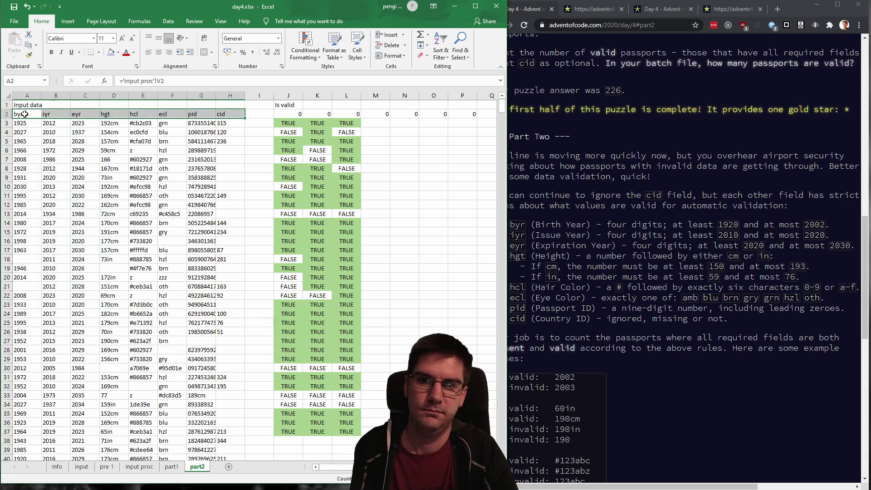
pyautogui.moveTo(24, 114); pyautogui.dragTo(235, 112)
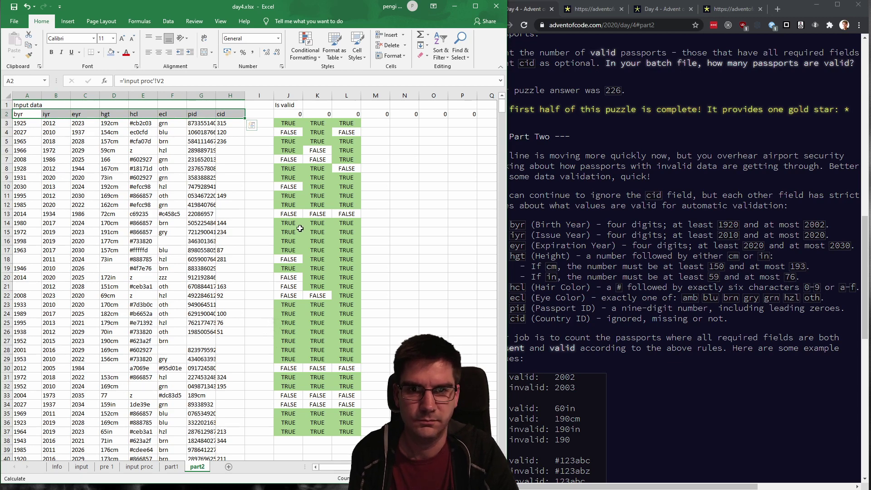
pyautogui.click(288, 197)
pyautogui.click(65, 113)
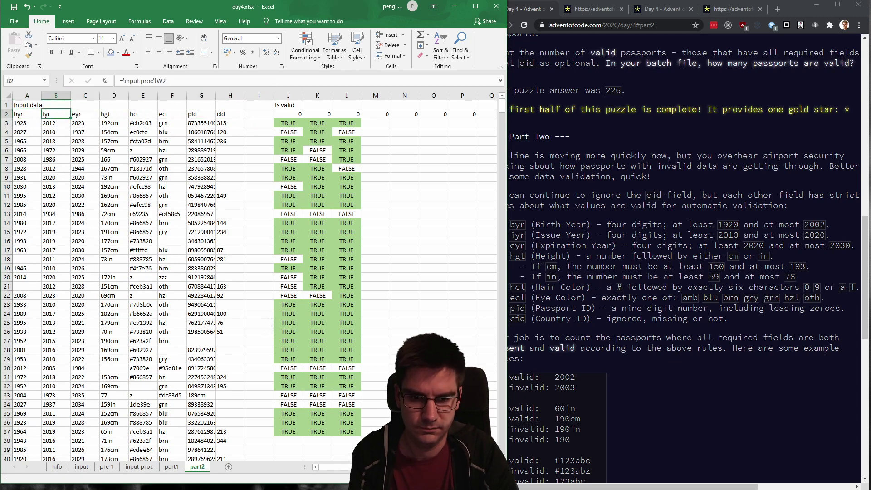
# Copy the field headers D2:K2 from the input proc sheet and paste them on part2 starting at A2 and at J2.
pyautogui.click(107, 467)
pyautogui.click(139, 467)
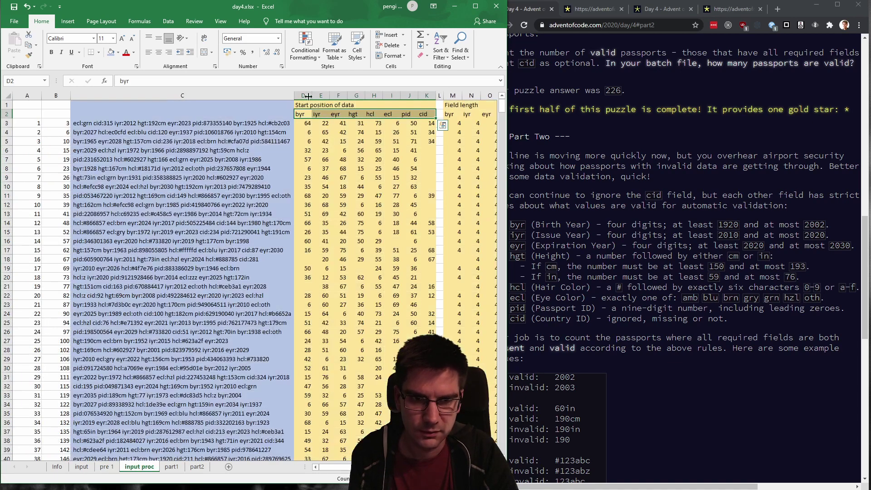
pyautogui.moveTo(302, 114); pyautogui.dragTo(429, 117)
pyautogui.hotkey('ctrl', 'c')
pyautogui.click(197, 467)
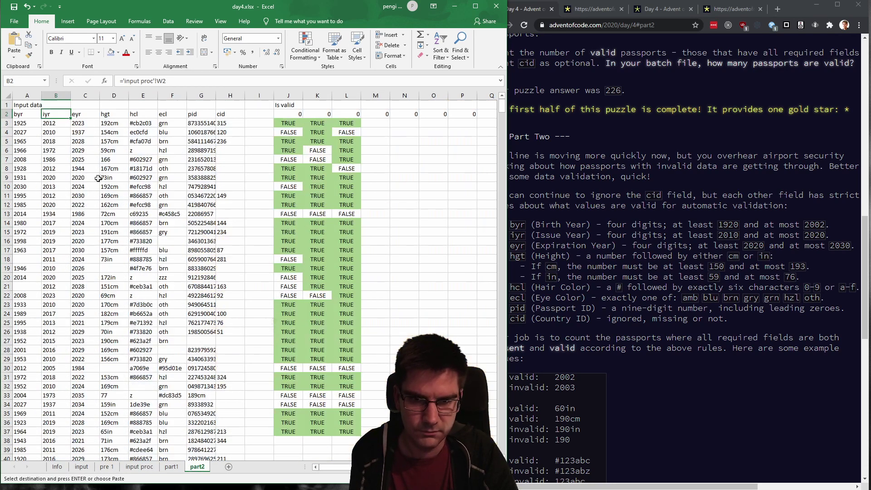
pyautogui.click(29, 116)
pyautogui.hotkey('ctrl', 'v')
pyautogui.click(292, 114)
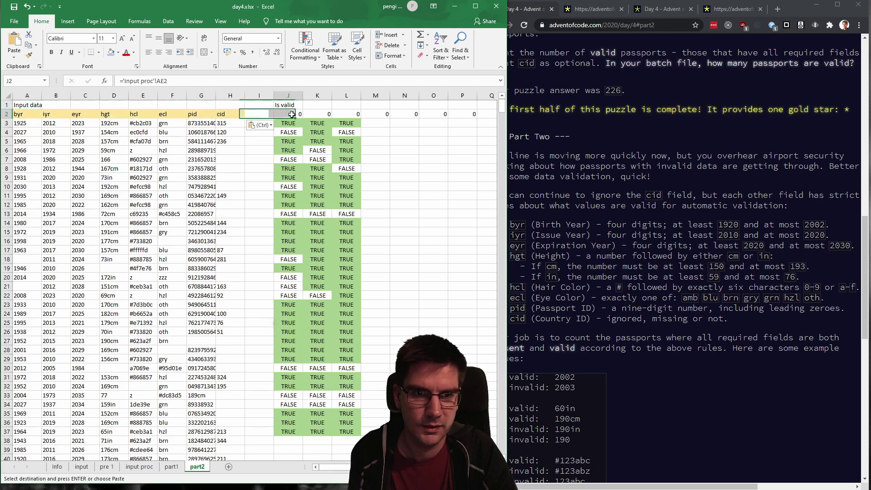
pyautogui.hotkey('ctrl', 'v')
pyautogui.click(316, 187)
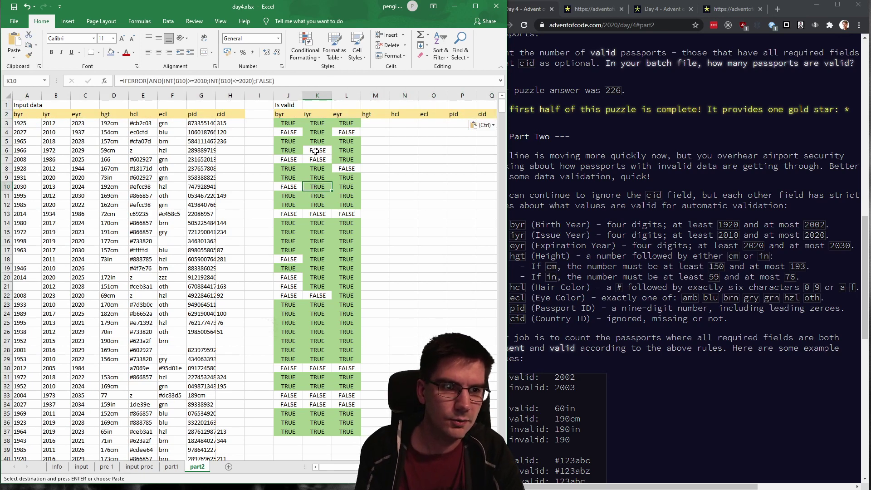
# Select M3 under the hgt validity header and enlarge the formula bar to show several lines.
pyautogui.click(367, 150)
pyautogui.click(370, 122)
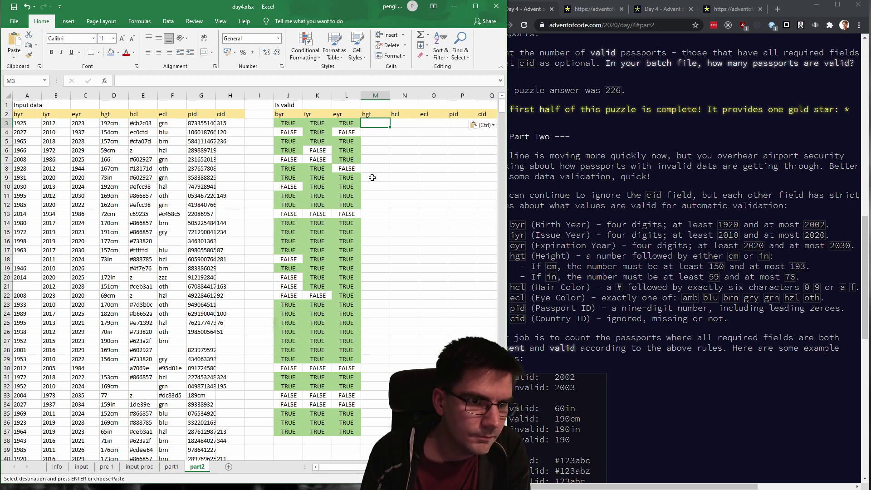
pyautogui.click(253, 82)
pyautogui.moveTo(253, 87); pyautogui.dragTo(270, 160)
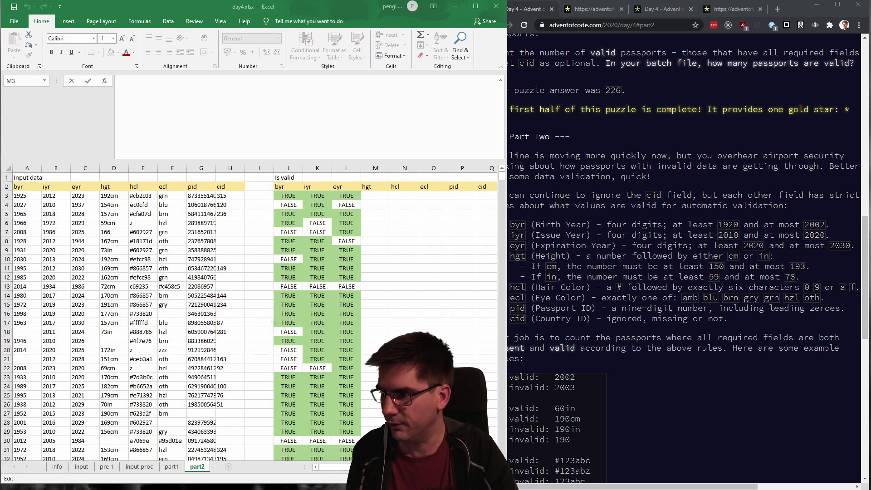
# Open Notepad, start drafting the height formula with =IF(RIGHT, and place its window over the browser beside the workbook.
pyautogui.press('super+r')
pyautogui.write('notepad')
pyautogui.press('Return')
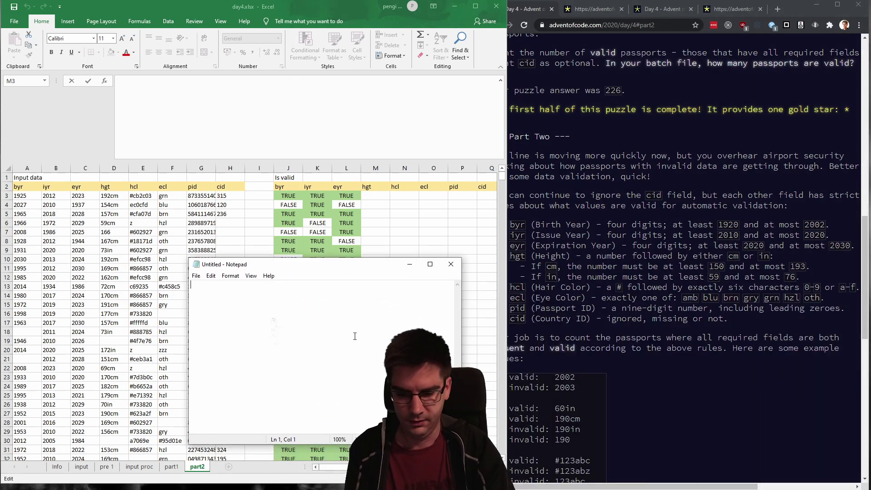
pyautogui.write('=IF(')
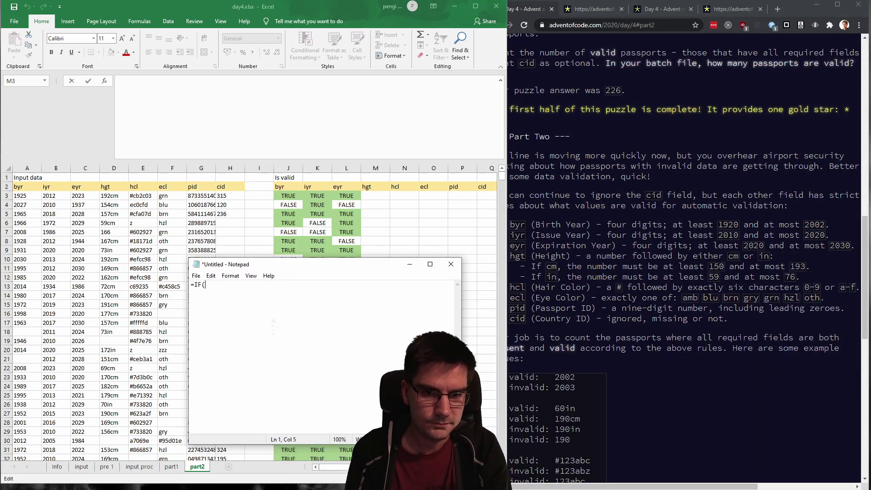
pyautogui.press('BackSpace')
pyautogui.press('BackSpace')
pyautogui.press('BackSpace')
pyautogui.write('AND(')
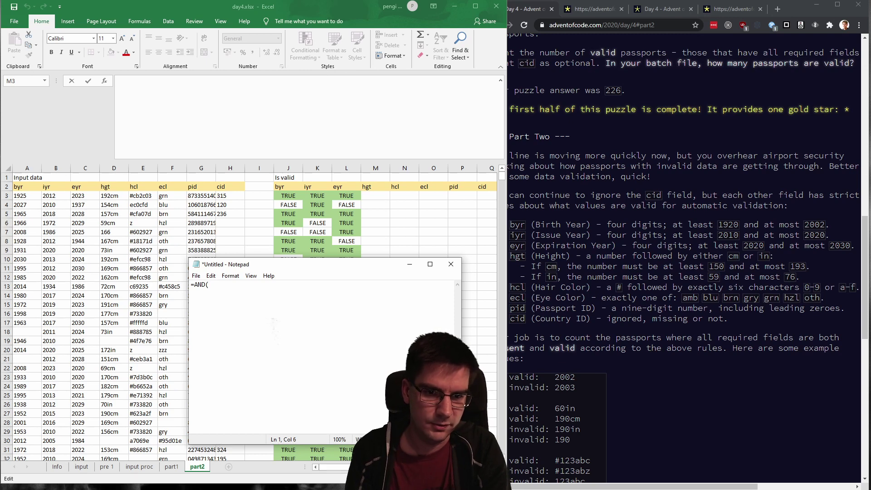
pyautogui.press('BackSpace')
pyautogui.press('BackSpace')
pyautogui.press('BackSpace')
pyautogui.press('BackSpace')
pyautogui.write('IF(r')
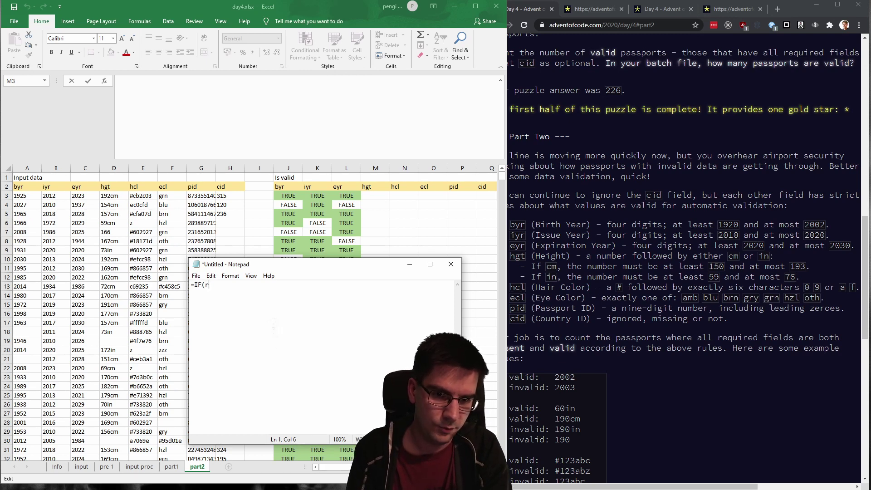
pyautogui.write('ight')
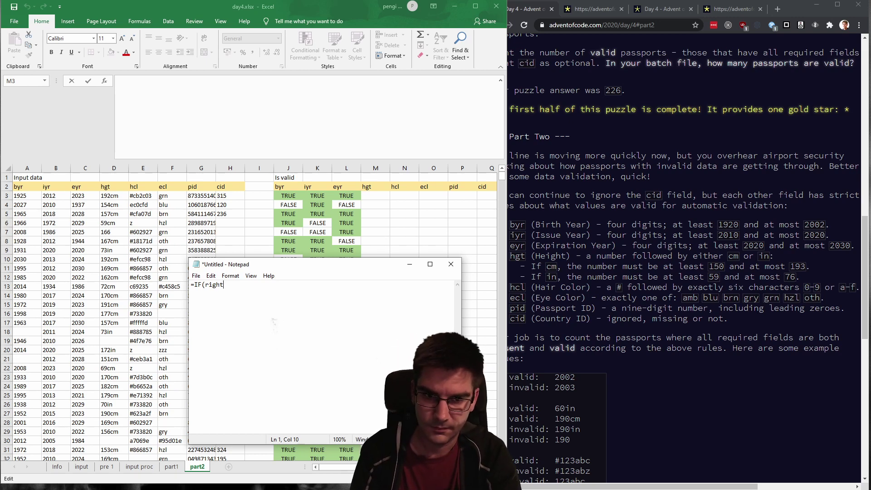
pyautogui.press('BackSpace')
pyautogui.press('BackSpace')
pyautogui.press('BackSpace')
pyautogui.press('BackSpace')
pyautogui.press('BackSpace')
pyautogui.write('RIGHT')
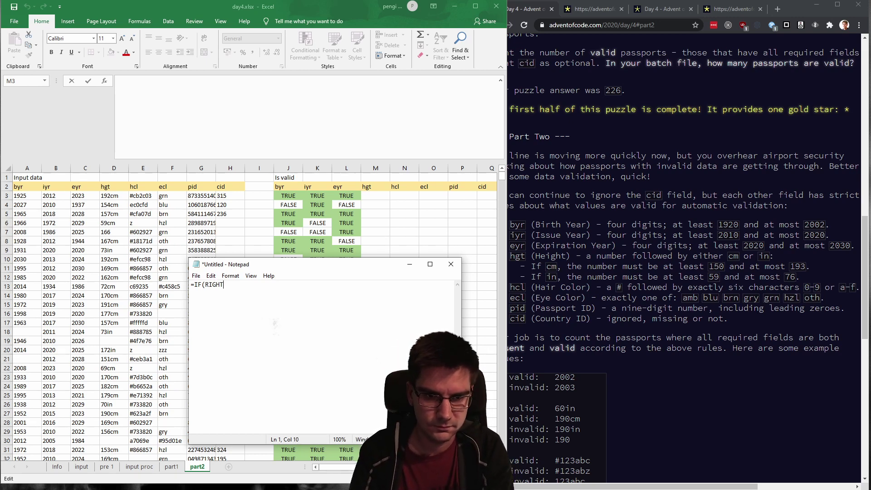
pyautogui.moveTo(329, 268); pyautogui.dragTo(655, 291)
# Switch to Excel and check the argument syntax of IF and IFS in M3, discarding the entry.
pyautogui.click(232, 94)
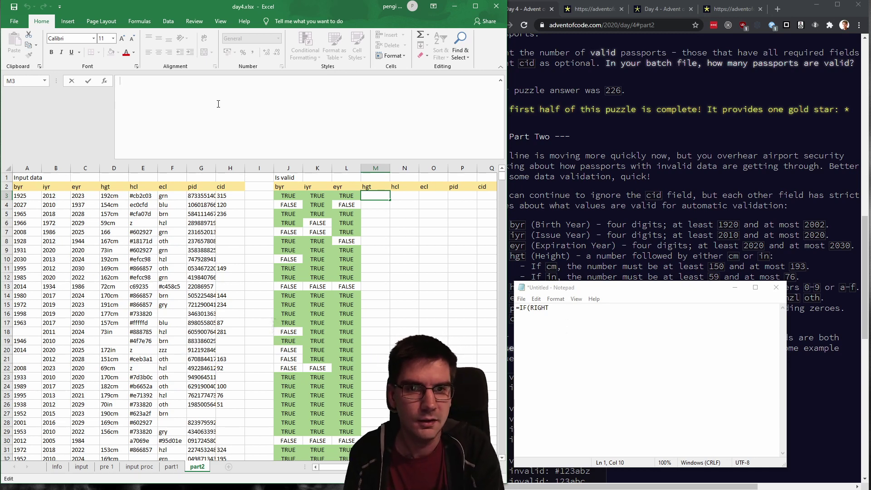
pyautogui.write('I')
pyautogui.write('=')
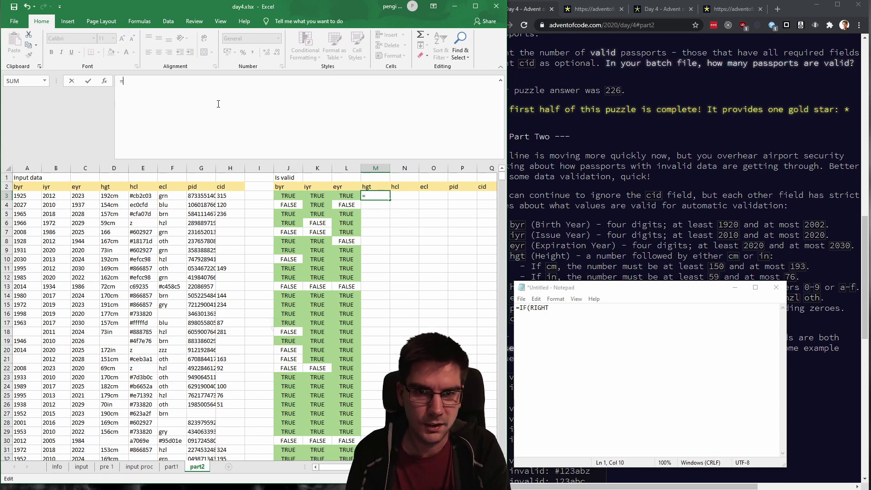
pyautogui.write('IF(')
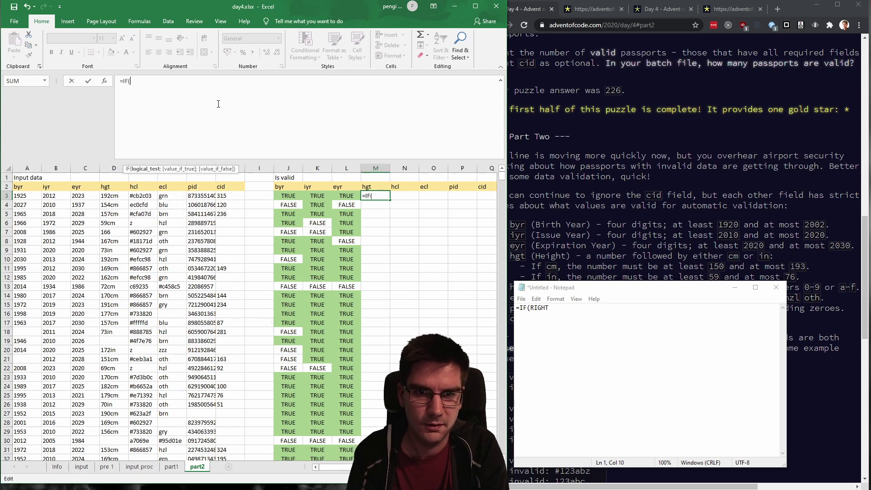
pyautogui.press('BackSpace')
pyautogui.write('S(')
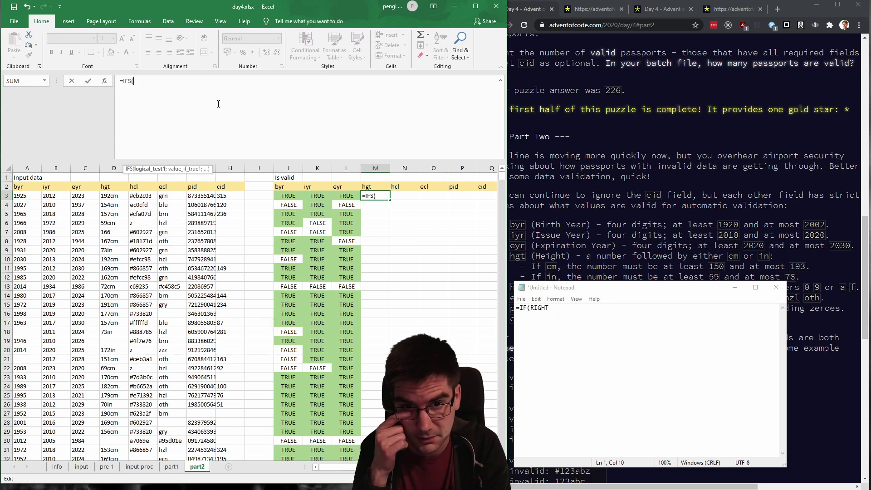
pyautogui.press('BackSpace')
pyautogui.press('BackSpace')
pyautogui.press('BackSpace')
pyautogui.press('BackSpace')
pyautogui.press('BackSpace')
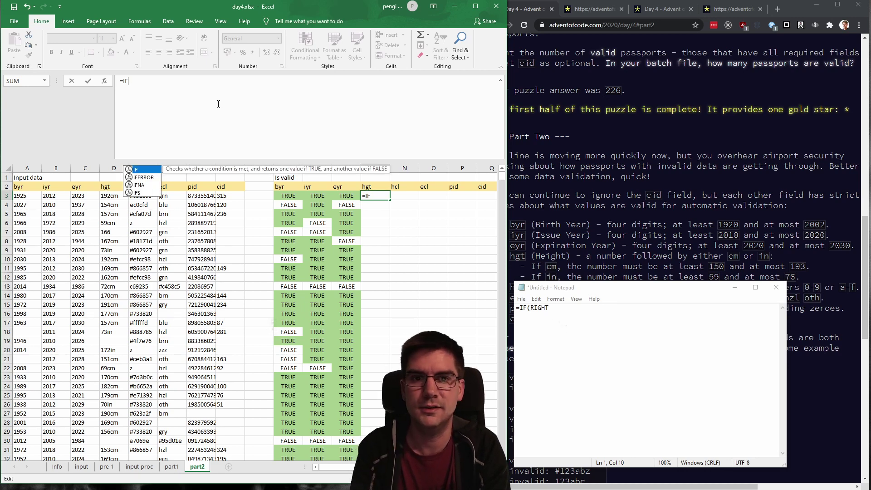
pyautogui.press('Escape')
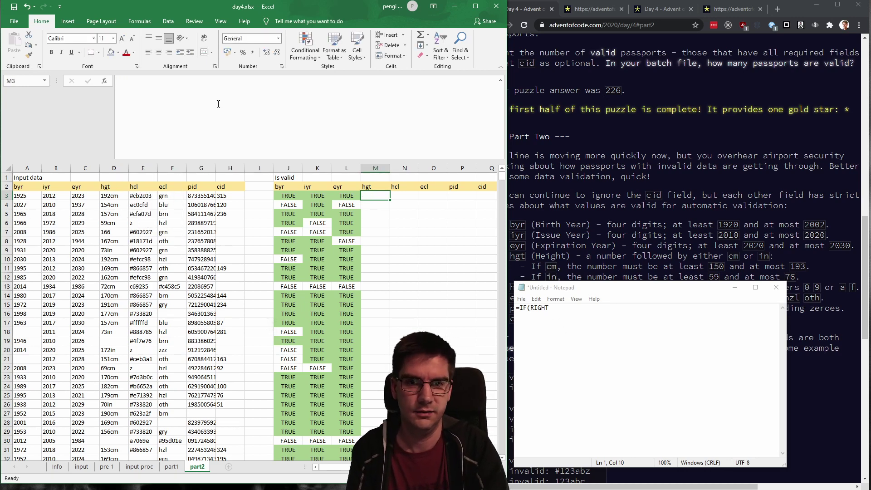
# In the Notepad draft, change IF to IFS and break after =IFS( into an indented second line, removing RIGHT.
pyautogui.click(524, 308)
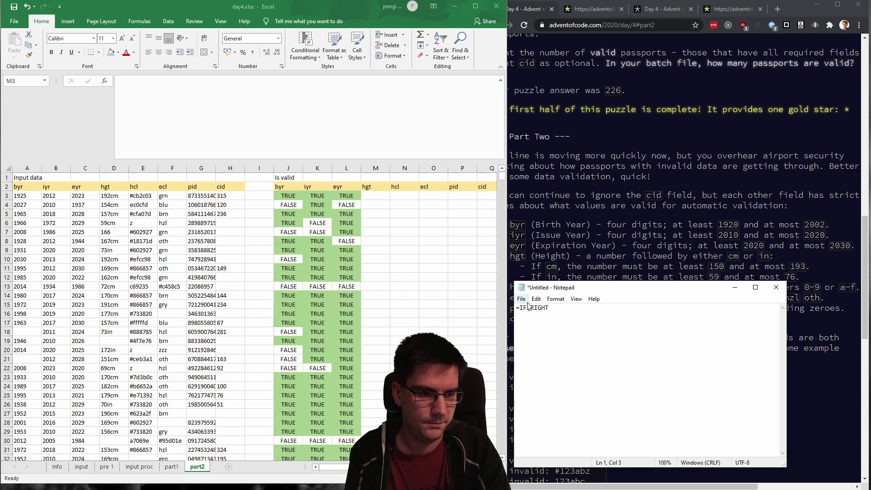
pyautogui.click(521, 298)
pyautogui.press('Escape')
pyautogui.press('Escape')
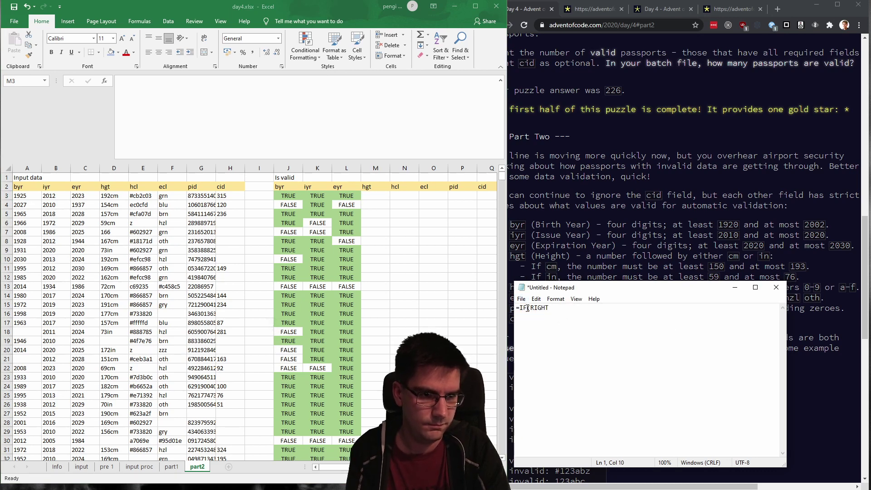
pyautogui.press('Right')
pyautogui.write('S')
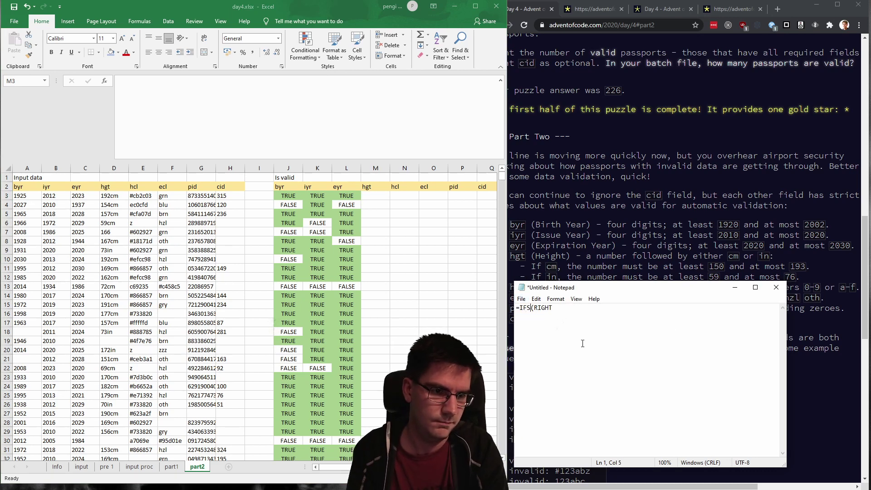
pyautogui.press('Return')
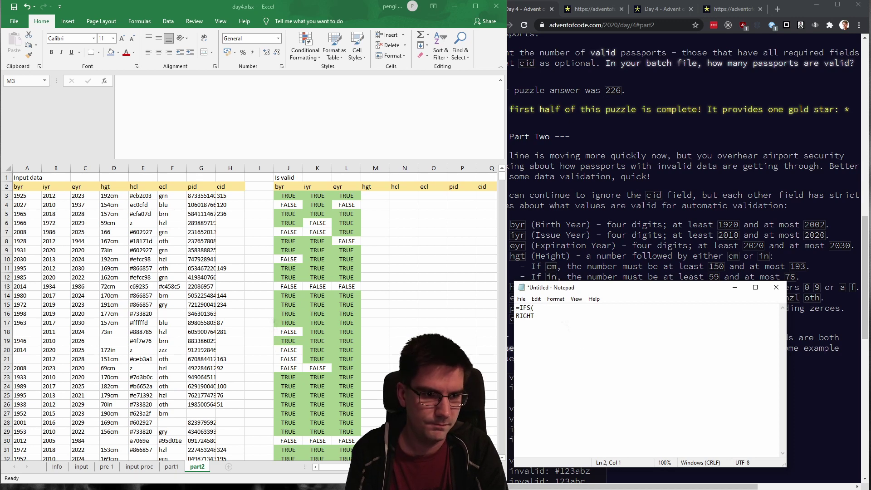
pyautogui.press('Tab')
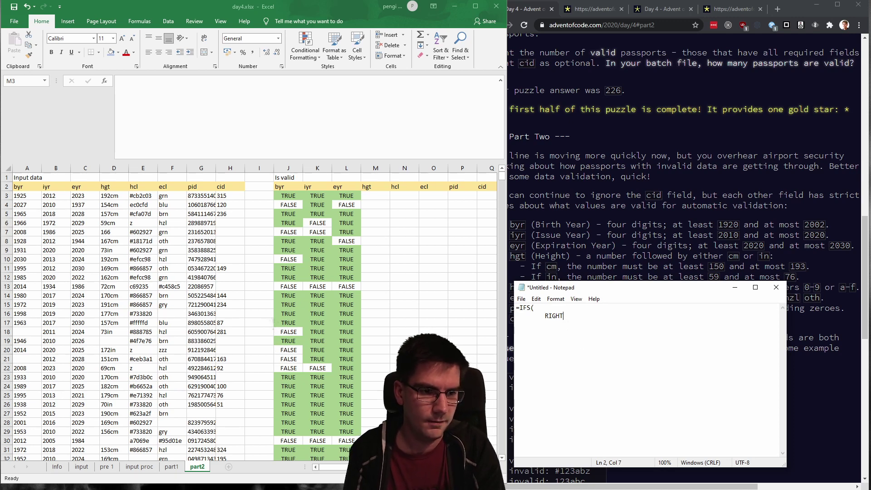
pyautogui.press('BackSpace')
pyautogui.press('BackSpace')
pyautogui.press('BackSpace')
pyautogui.press('BackSpace')
pyautogui.press('BackSpace')
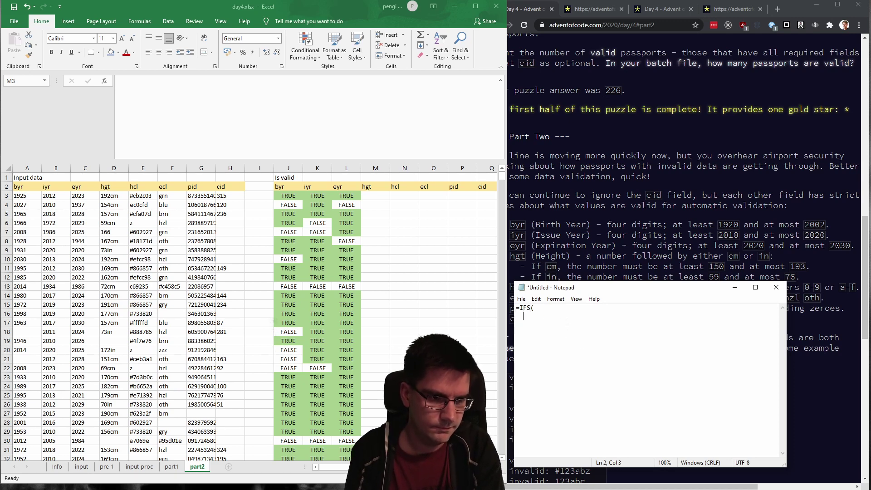
# Add the first IFS condition, RIGHT(D3;2) = "cm", followed by a semicolon, to the formula draft.
pyautogui.write('RIGHT(')
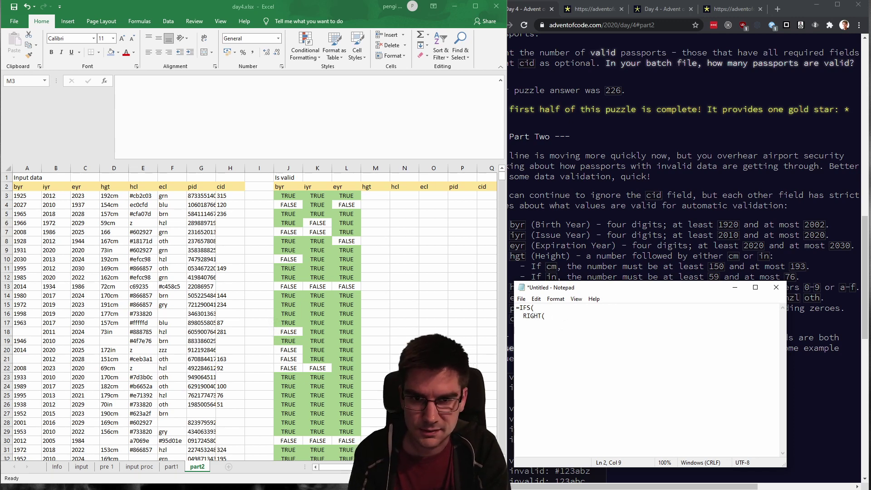
pyautogui.write('D')
pyautogui.write('3;')
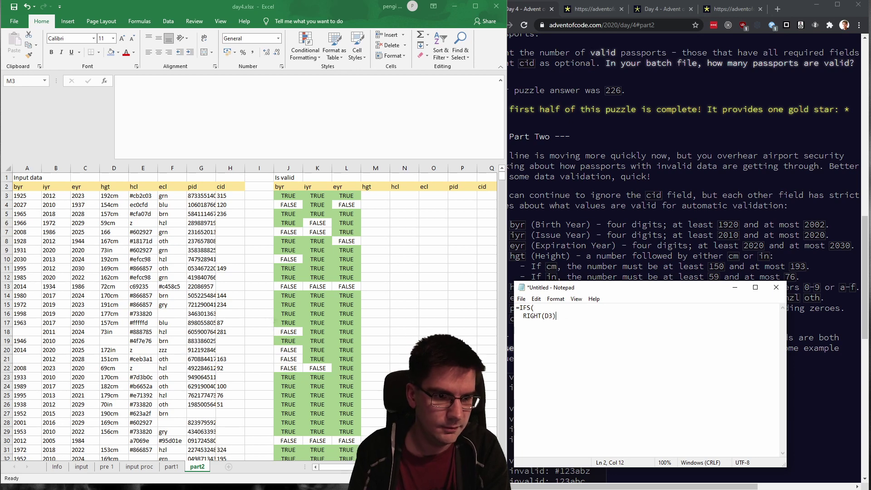
pyautogui.write('2)')
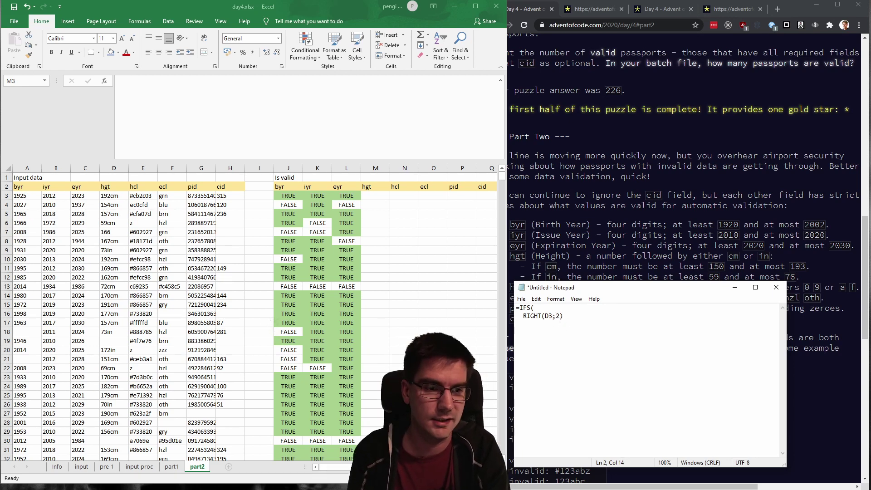
pyautogui.write(' = "cm"')
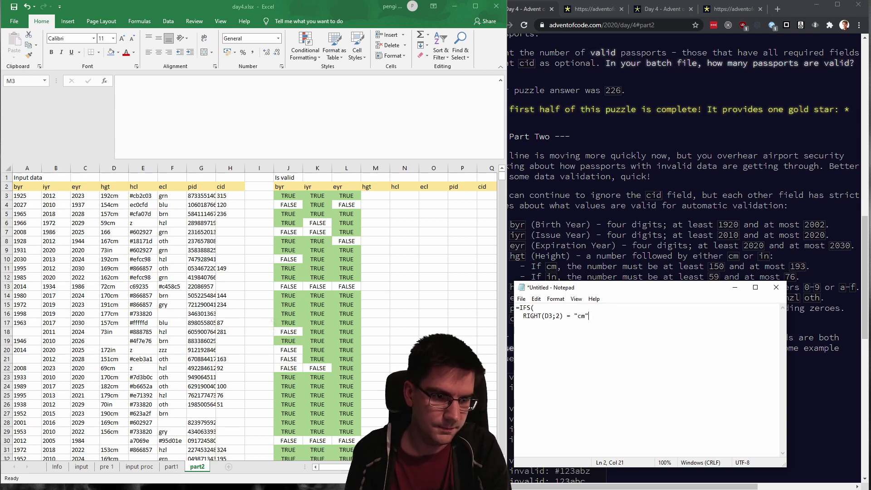
pyautogui.write(';')
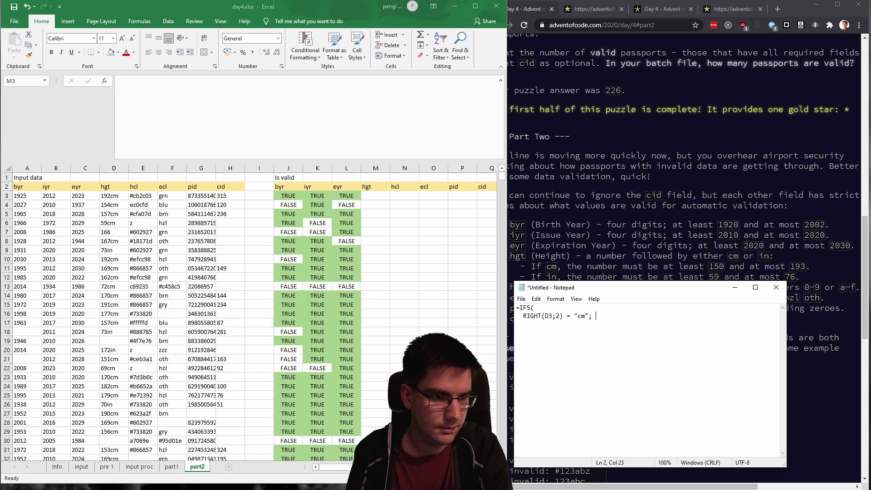
# Add the lower-limit test INT(MID(D3;1;LEN(D3)-2)) >= 150 as the result for the cm condition.
pyautogui.write(' INT(')
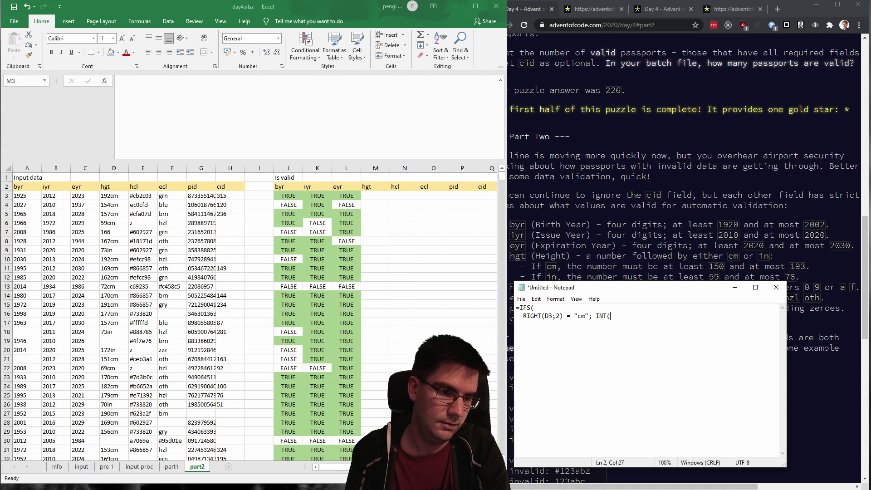
pyautogui.write('MID(')
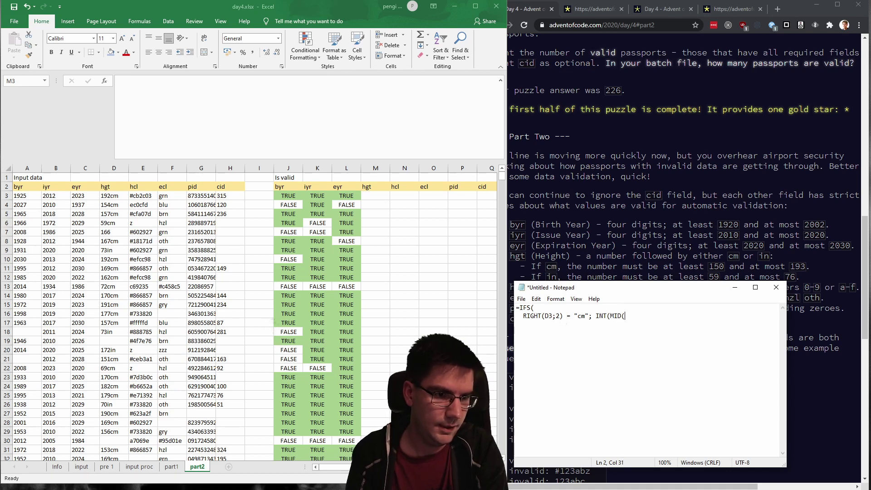
pyautogui.write('D3;')
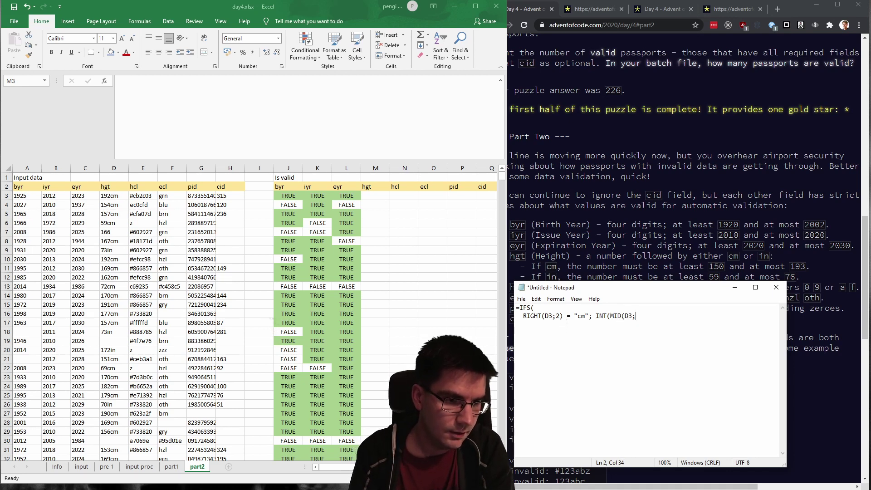
pyautogui.write('1;')
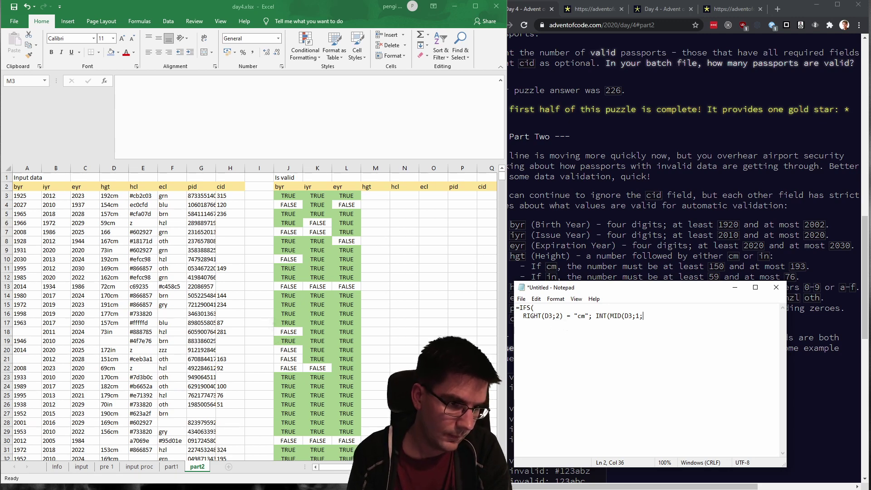
pyautogui.write('LEN(D3')
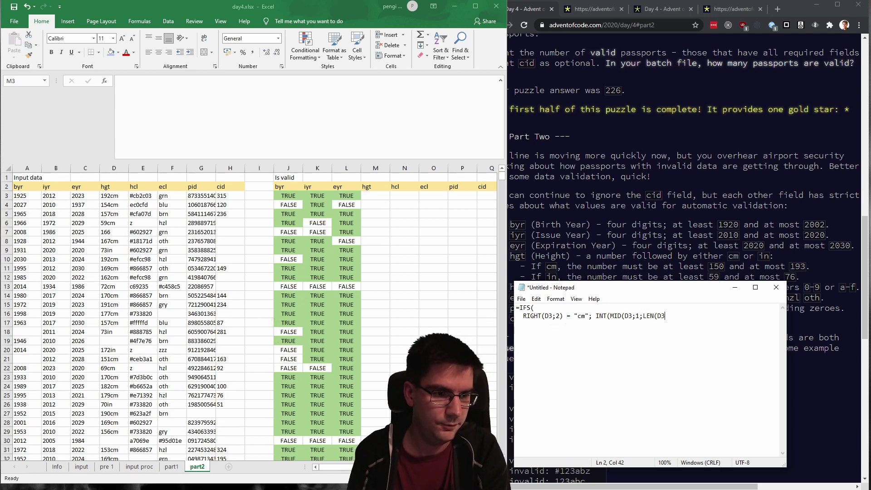
pyautogui.write(')-2)')
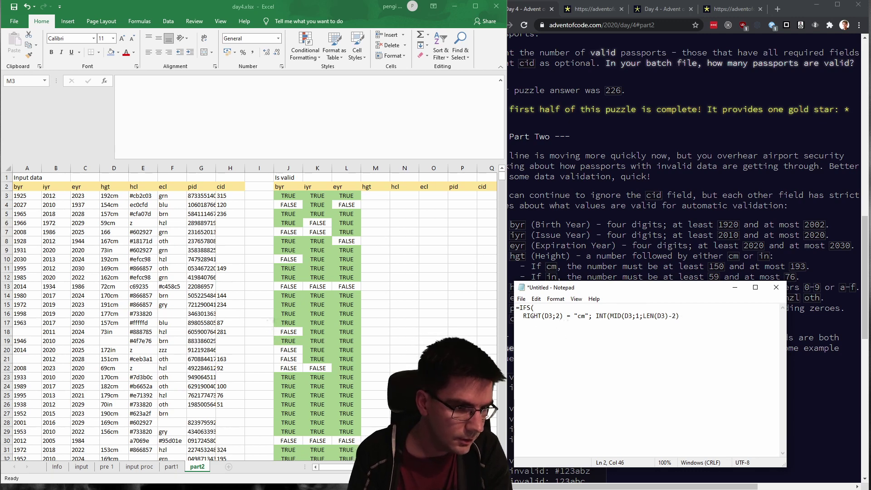
pyautogui.write(')')
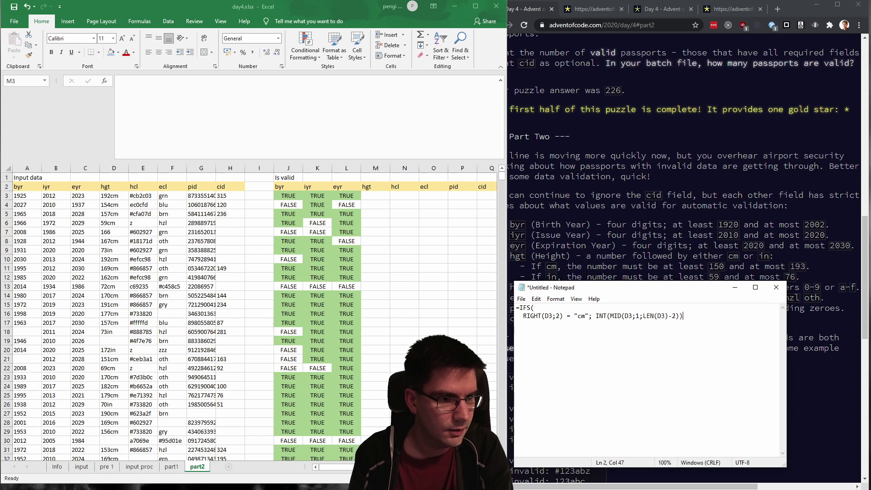
pyautogui.write(' >= 150')
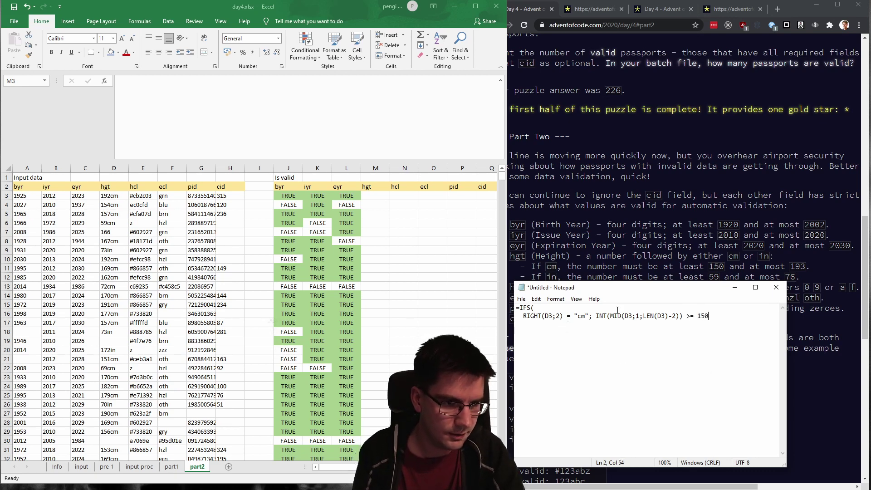
# Open an AND( before the >= 150 test, moving the test to its own indented line ended by a semicolon.
pyautogui.click(592, 318)
pyautogui.write('AND')
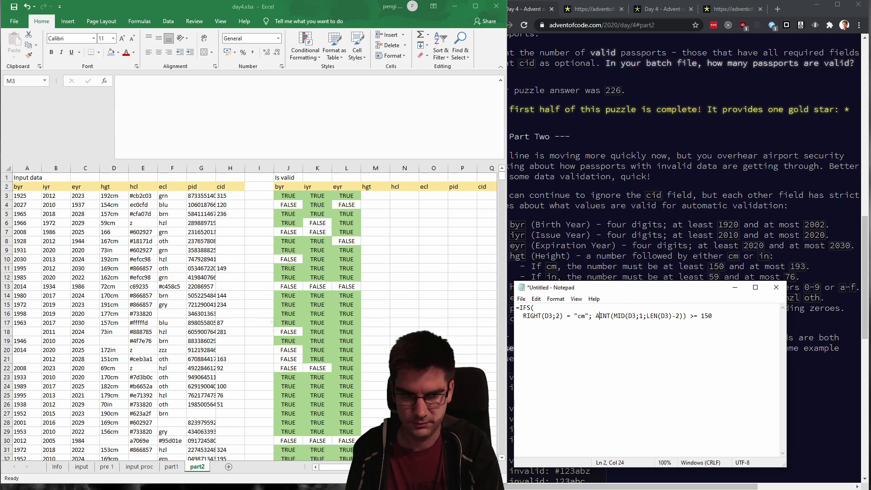
pyautogui.write('(')
pyautogui.press('Return')
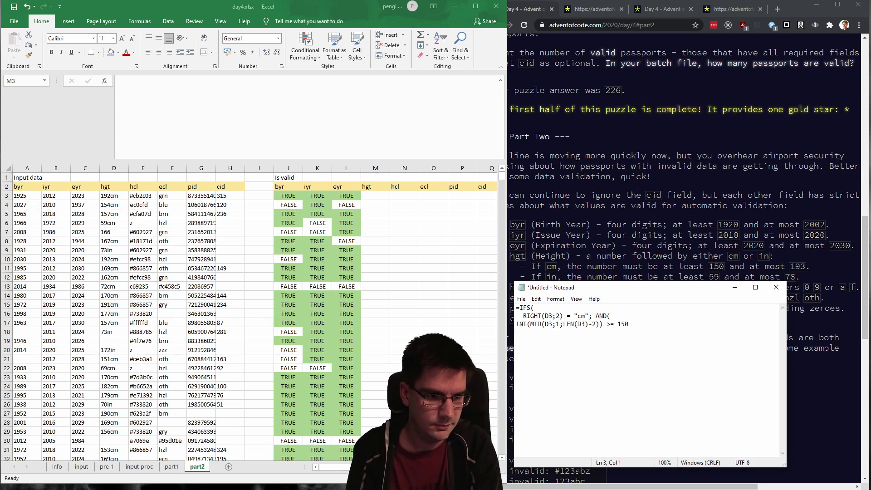
pyautogui.press('Tab')
pyautogui.press('BackSpace')
pyautogui.press('BackSpace')
pyautogui.press('Return')
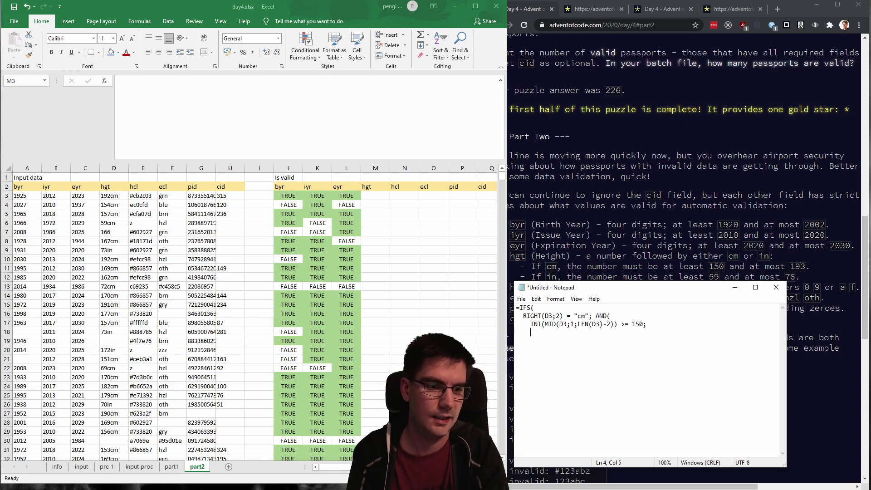
# Add the upper-limit test INT(MID(D3;1;LEN(D3)-2)) <= 193 to the AND and close it with ");" on a new line.
pyautogui.write('INT(MID(D')
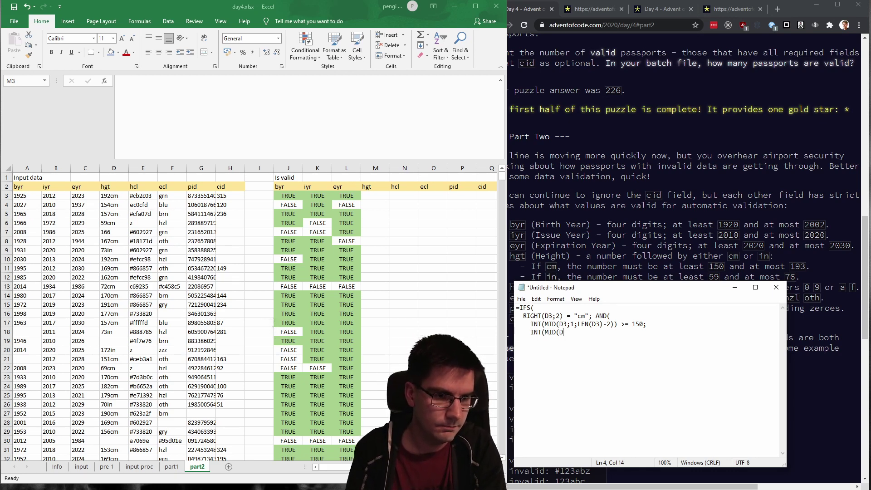
pyautogui.write('3;1;LEN(DD')
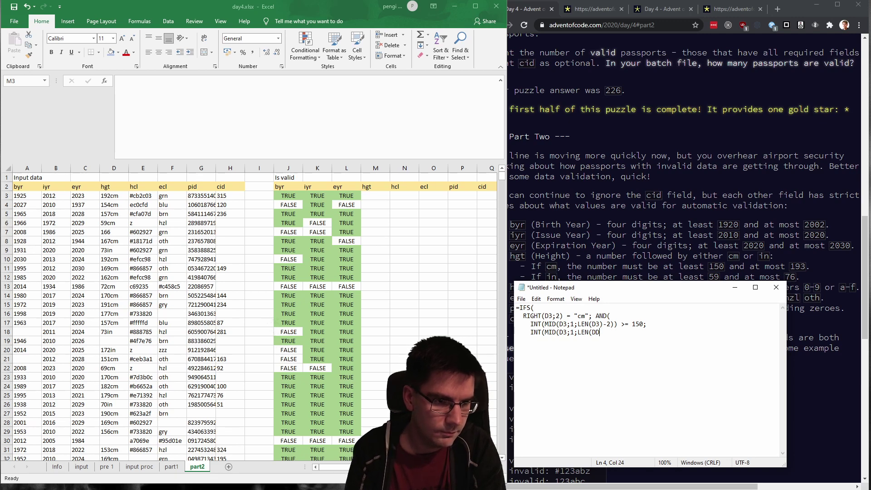
pyautogui.press('BackSpace')
pyautogui.write('3)-')
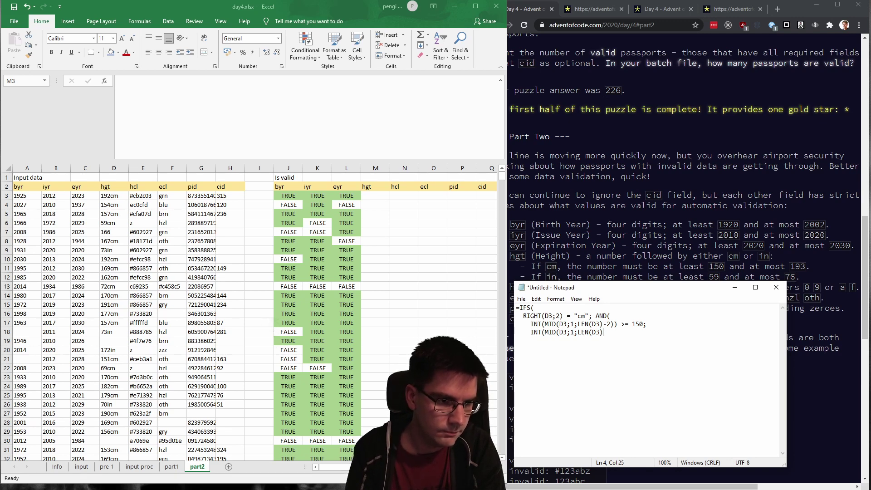
pyautogui.write('2)) <')
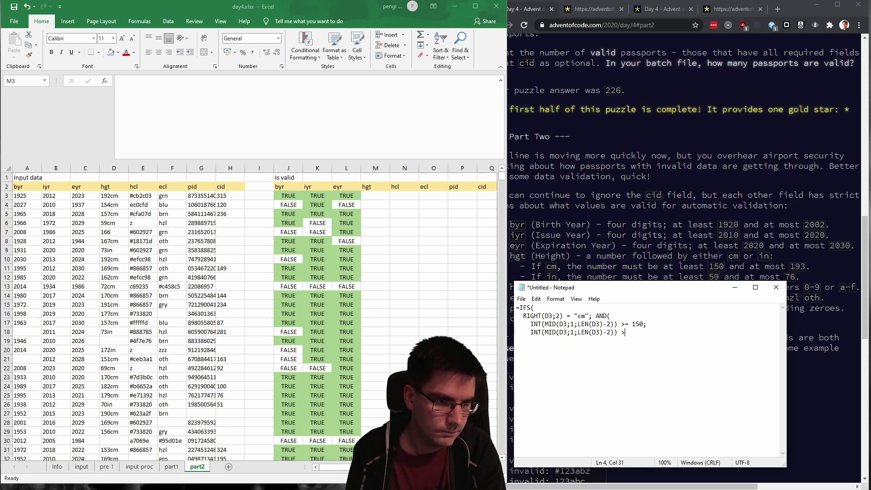
pyautogui.write('= ')
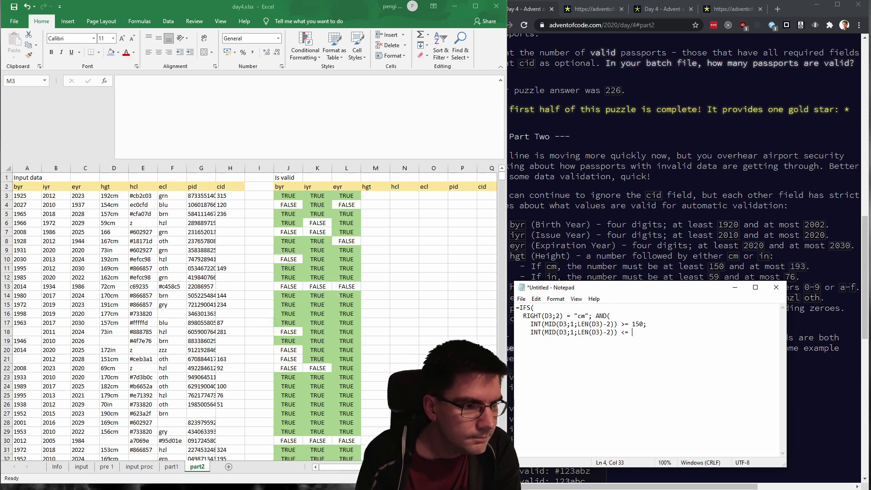
pyautogui.write('193')
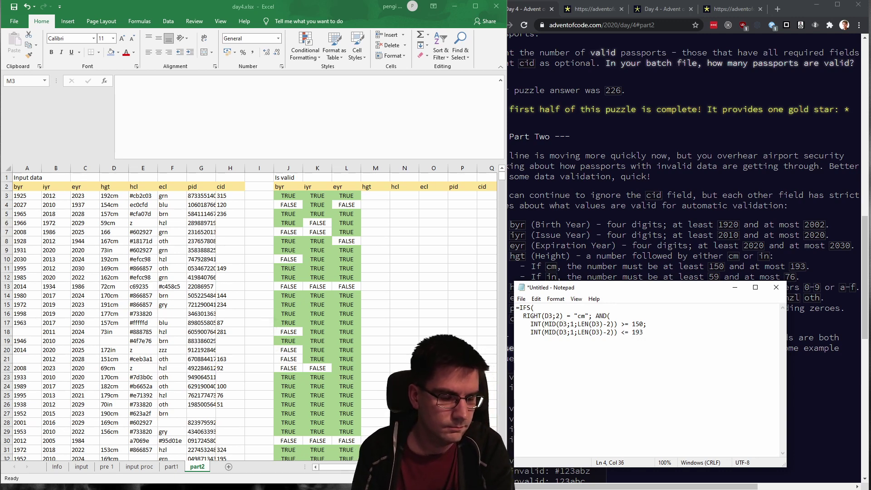
pyautogui.press('Return')
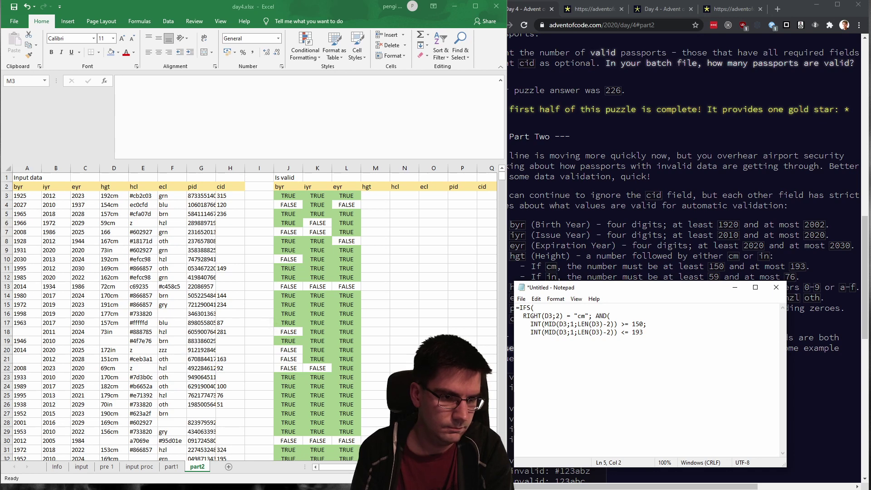
pyautogui.write(');')
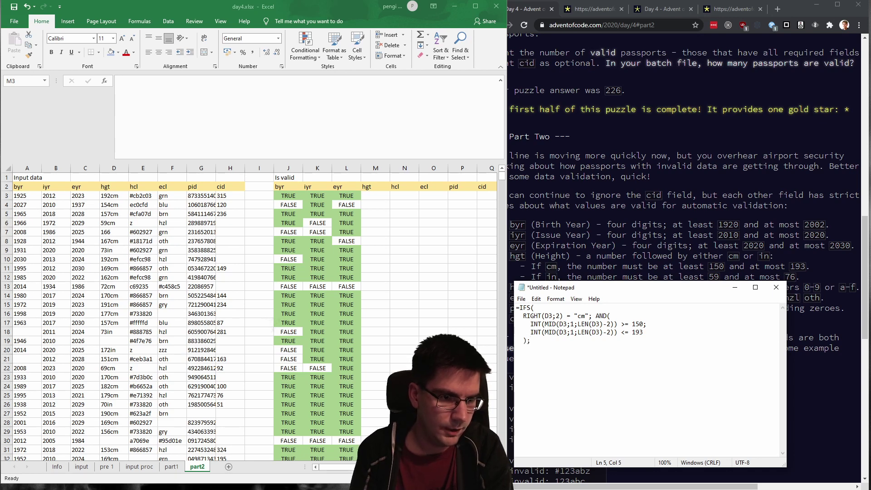
# Duplicate the whole cm condition block directly below itself.
pyautogui.hotkey('shift', 'Up')
pyautogui.hotkey('shift', 'Up')
pyautogui.hotkey('shift', 'Up')
pyautogui.hotkey('shift', 'Up')
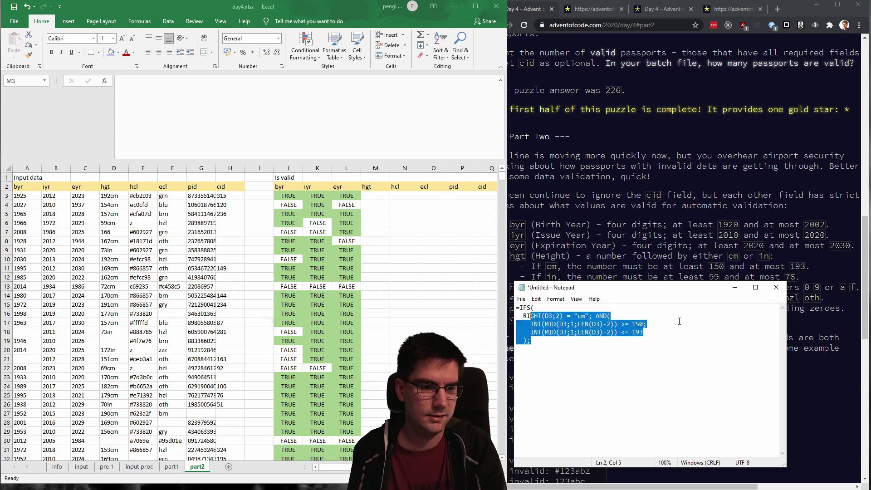
pyautogui.hotkey('shift', 'End')
pyautogui.hotkey('ctrl', 'c')
pyautogui.hotkey('ctrl', 'End')
pyautogui.hotkey('ctrl', 'v')
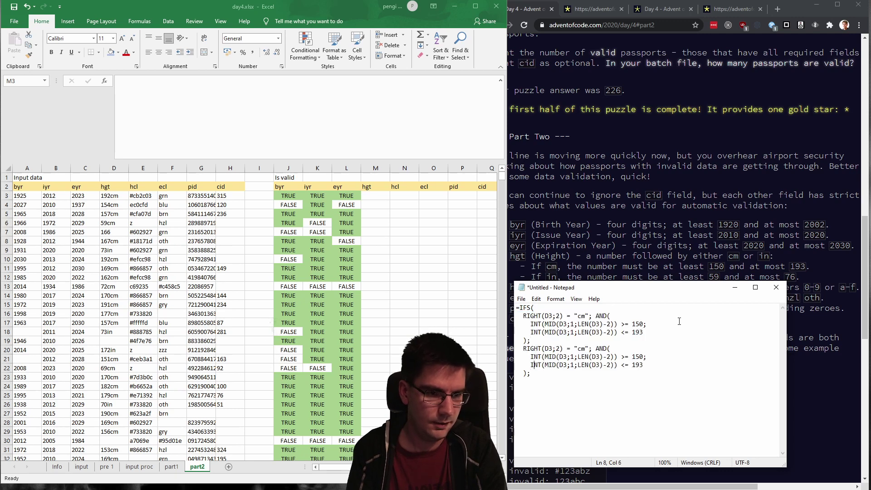
# Change the unit in the duplicated block's condition to "in".
pyautogui.press('Right')
pyautogui.press('Right')
pyautogui.press('Right')
pyautogui.press('Right')
pyautogui.press('Right')
pyautogui.press('Right')
pyautogui.press('Right')
pyautogui.press('Right')
pyautogui.press('Right')
pyautogui.press('Right')
pyautogui.press('Right')
pyautogui.press('Right')
pyautogui.press('Right')
pyautogui.press('BackSpace')
pyautogui.press('BackSpace')
pyautogui.write('in')
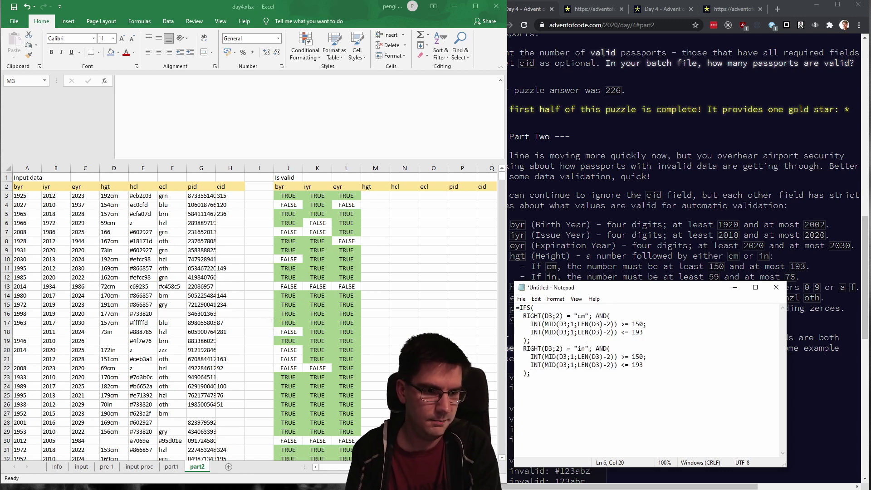
# Set the lower limit in the "in" block to 59, following the puzzle's height rule.
pyautogui.press('Right')
pyautogui.press('Right')
pyautogui.press('Right')
pyautogui.press('Right')
pyautogui.press('Right')
pyautogui.press('Right')
pyautogui.press('Right')
pyautogui.press('Right')
pyautogui.press('Right')
pyautogui.press('Right')
pyautogui.press('Right')
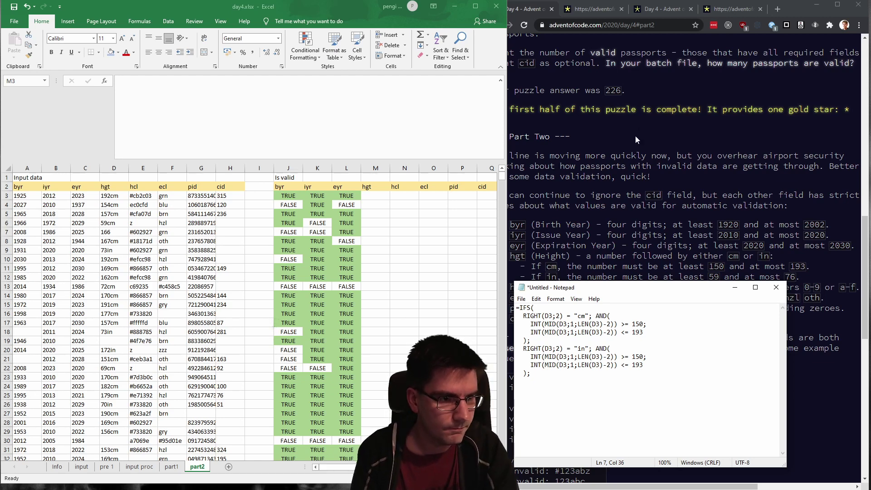
pyautogui.scroll(-2, 635, 135)
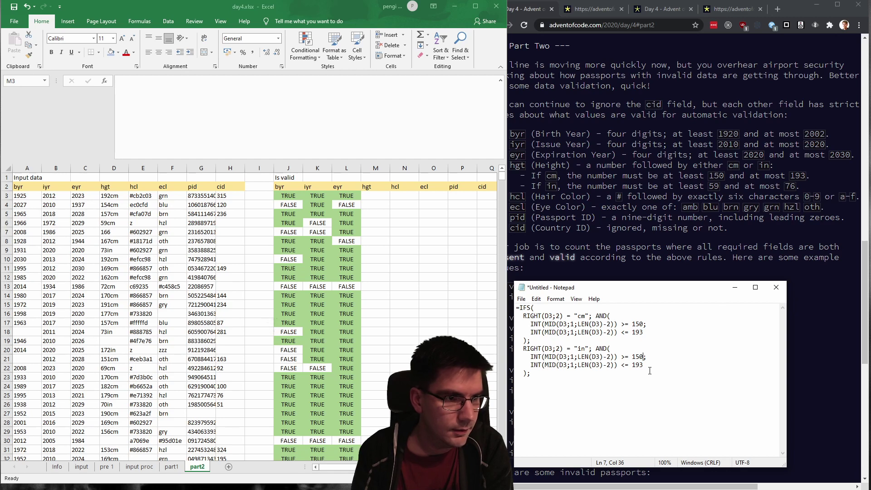
pyautogui.press('BackSpace')
pyautogui.press('BackSpace')
pyautogui.press('BackSpace')
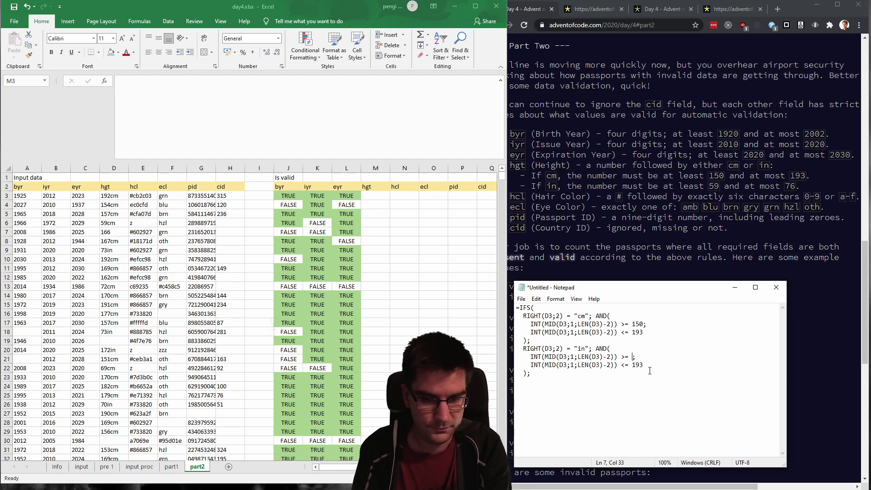
pyautogui.write('59')
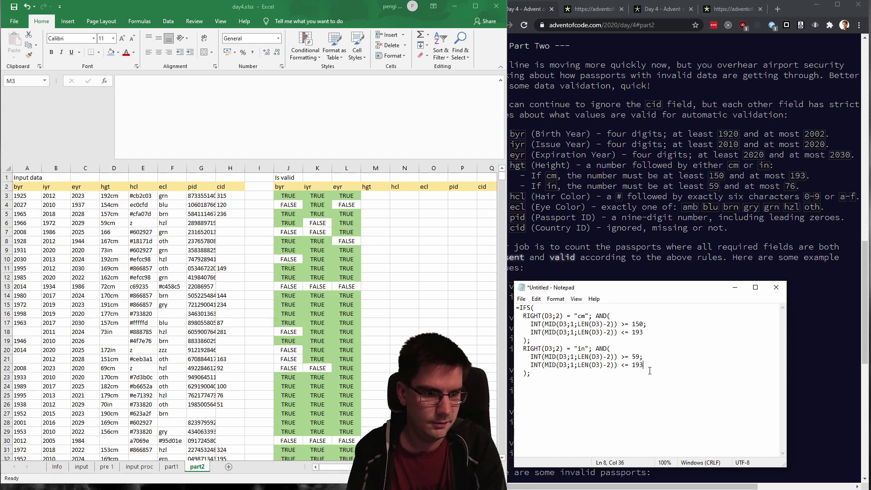
# Set the upper limit in the "in" block to 76 and finish the formula with a FALSE line and closing parenthesis.
pyautogui.press('BackSpace')
pyautogui.press('BackSpace')
pyautogui.press('BackSpace')
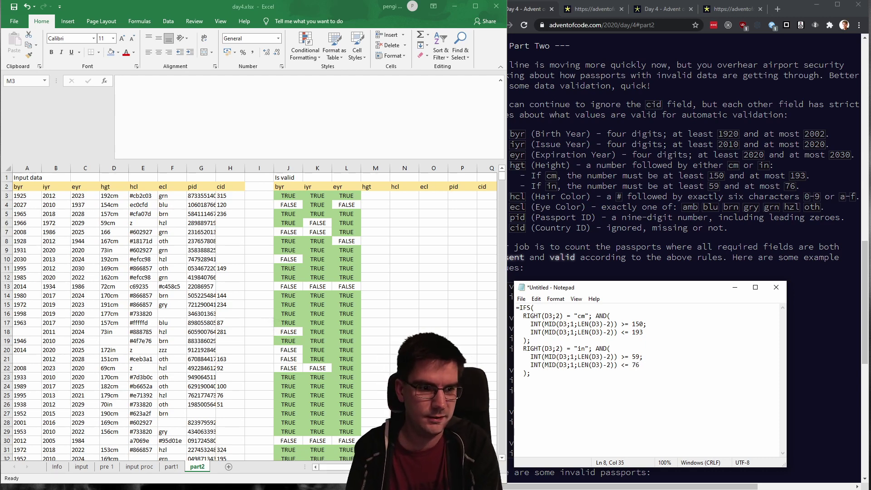
pyautogui.press('Return')
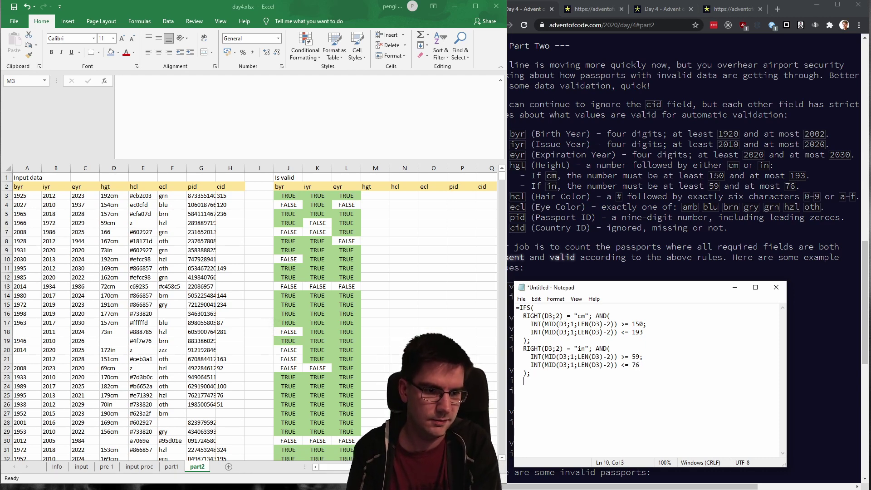
pyautogui.write('FALSE')
# Try to enter the complete height formula from Notepad into cell M3 under hgt.
pyautogui.hotkey('ctrl', 'a')
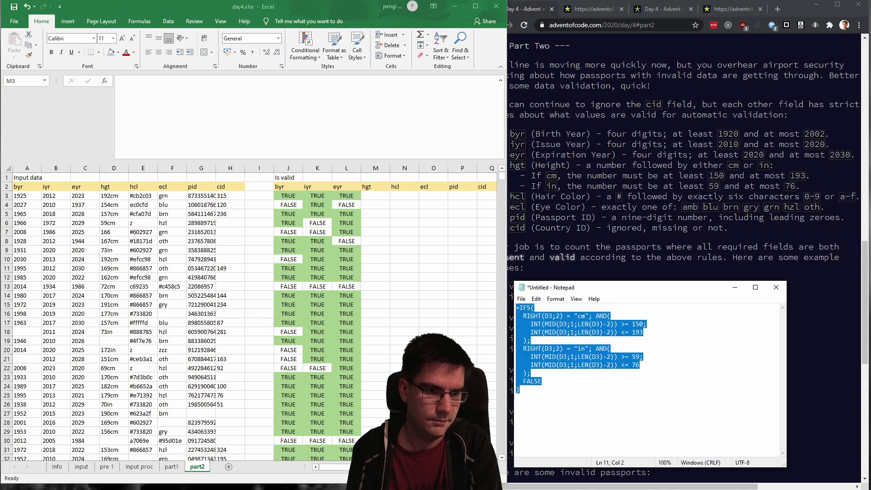
pyautogui.click(380, 197)
pyautogui.click(308, 122)
pyautogui.hotkey('ctrl', 'v')
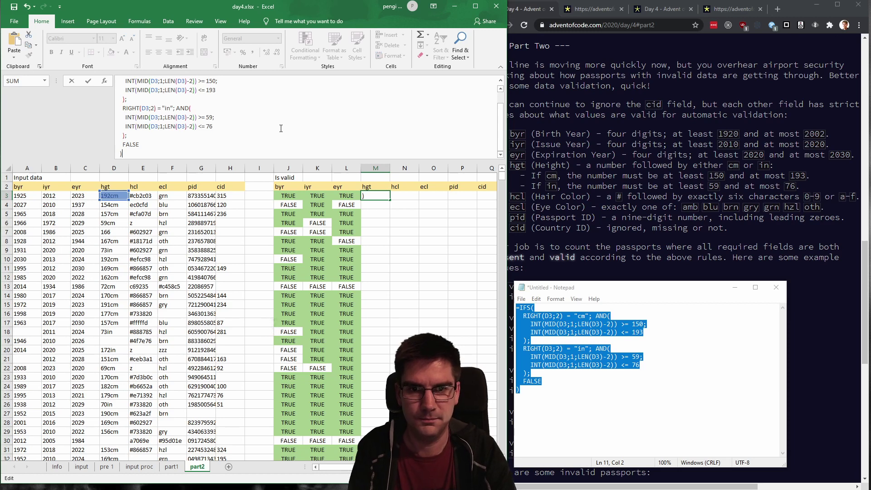
pyautogui.press('Return')
pyautogui.click(289, 266)
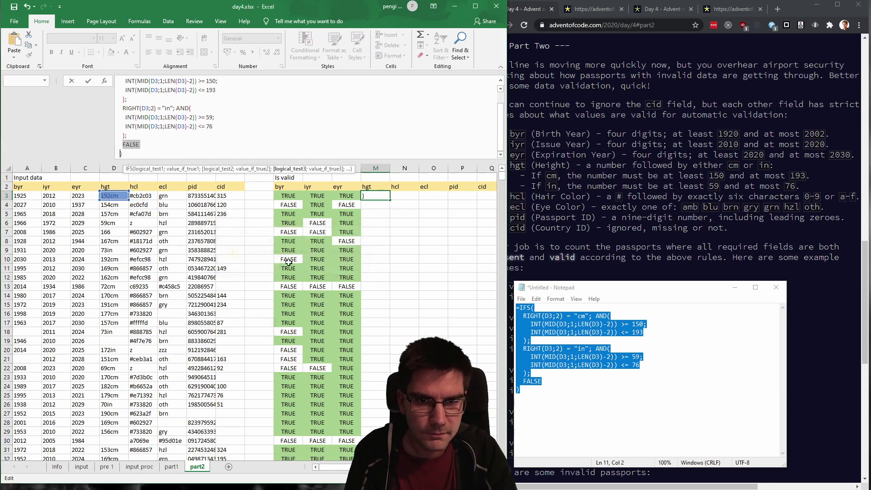
# Remove the FALSE line from the height formula in M3 and commit the formula.
pyautogui.scroll(1, 227, 146)
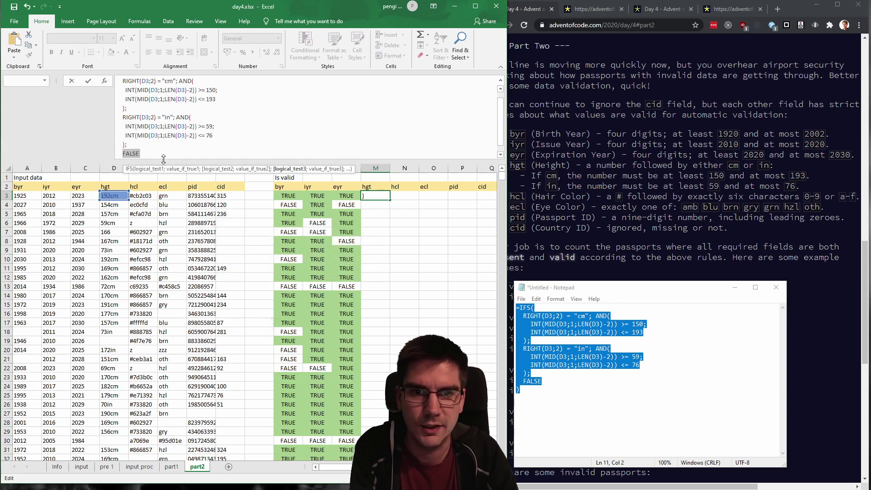
pyautogui.scroll(-1, 132, 144)
pyautogui.press('Delete')
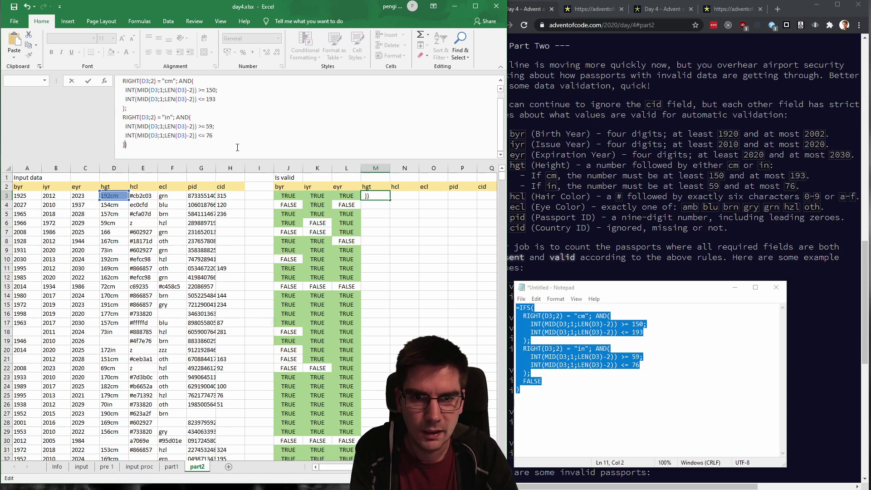
pyautogui.press('Return')
# Fill the height formula from M3 down to M21 and inspect the results in M7 and M20.
pyautogui.click(371, 197)
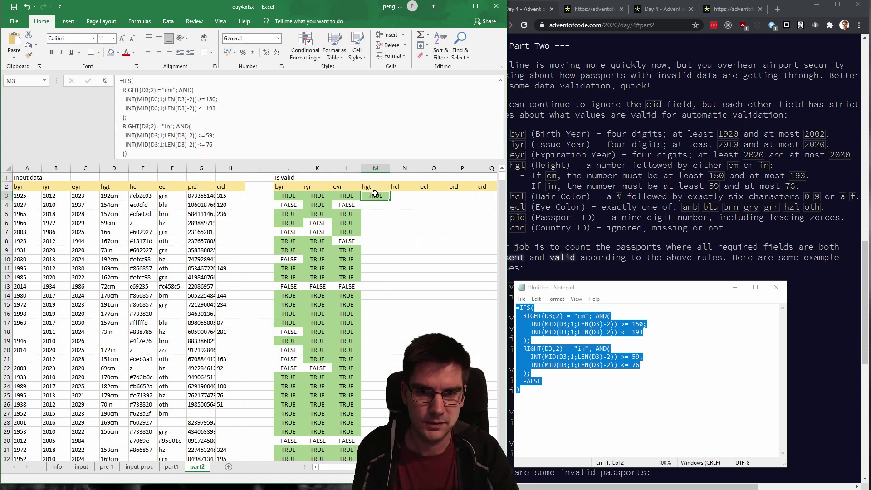
pyautogui.moveTo(391, 199); pyautogui.dragTo(390, 361)
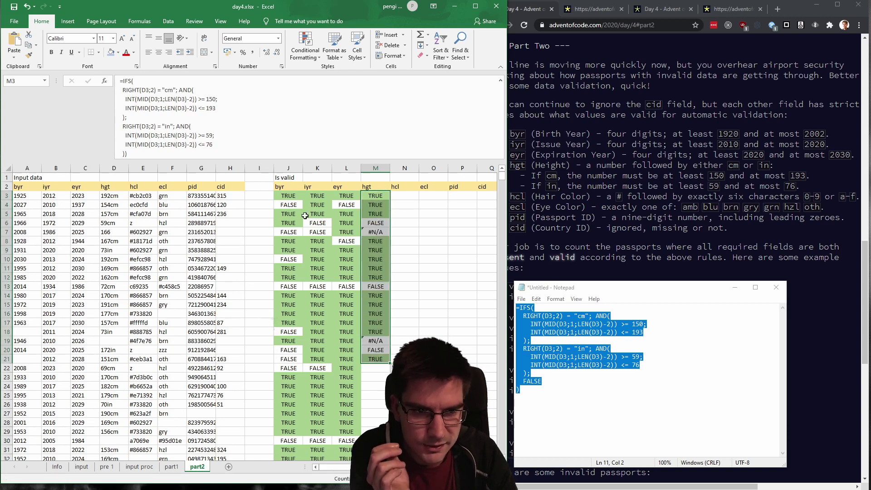
pyautogui.click(372, 233)
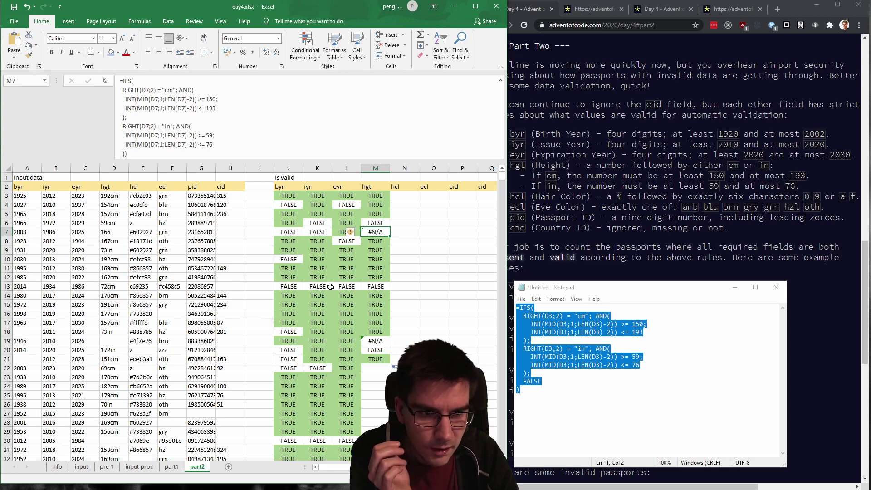
pyautogui.click(373, 352)
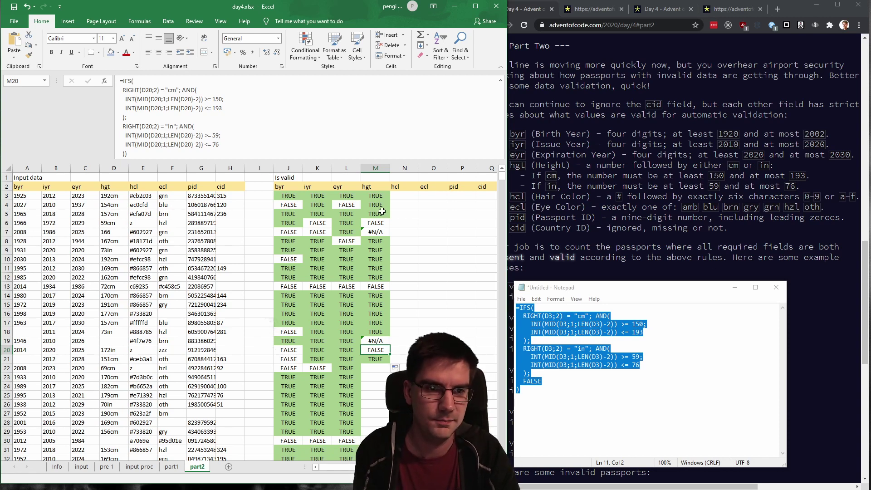
pyautogui.click(374, 199)
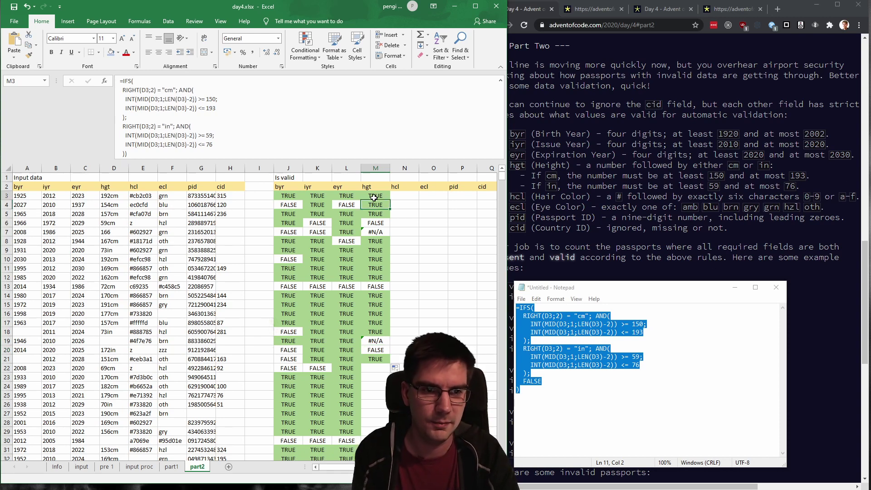
pyautogui.click(126, 144)
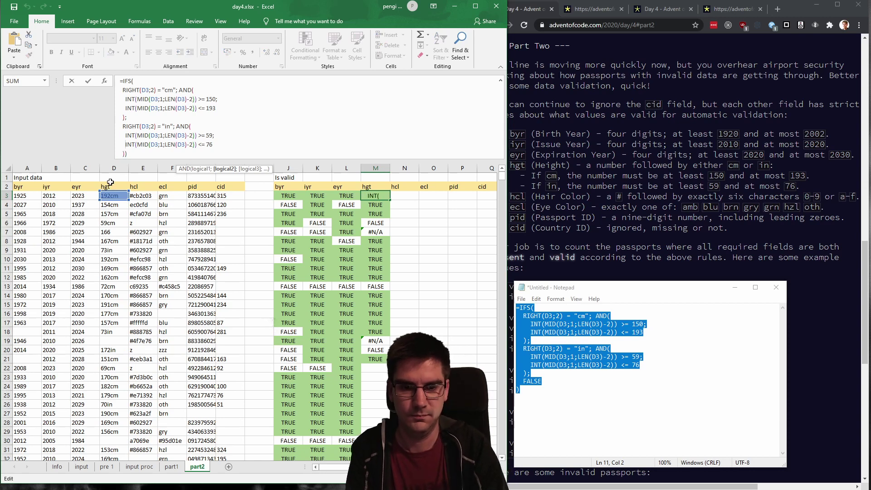
pyautogui.press('Down')
pyautogui.press('Return')
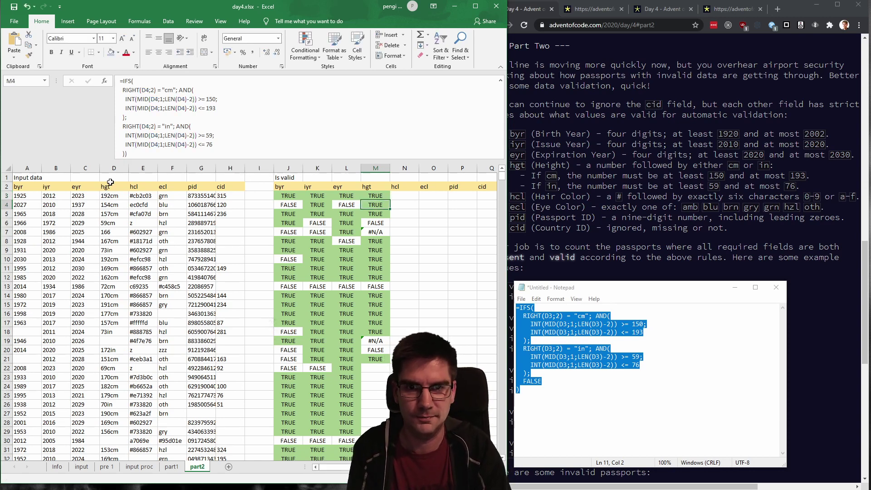
# In Notepad, drop the FALSE line from the height formula and wrap the IFS in IFERROR with FALSE as the fallback.
pyautogui.click(544, 381)
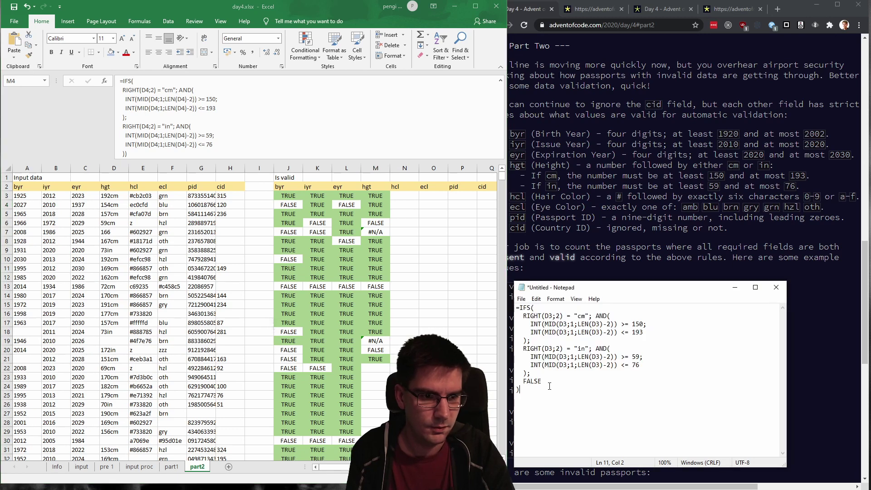
pyautogui.keyDown('shift'); pyautogui.click(526, 372); pyautogui.keyUp('shift')
pyautogui.press('BackSpace')
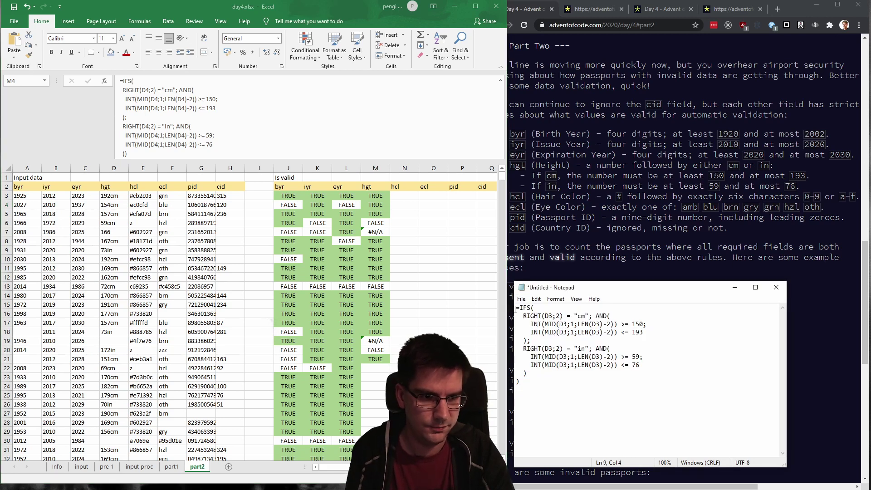
pyautogui.write('IFERROR(')
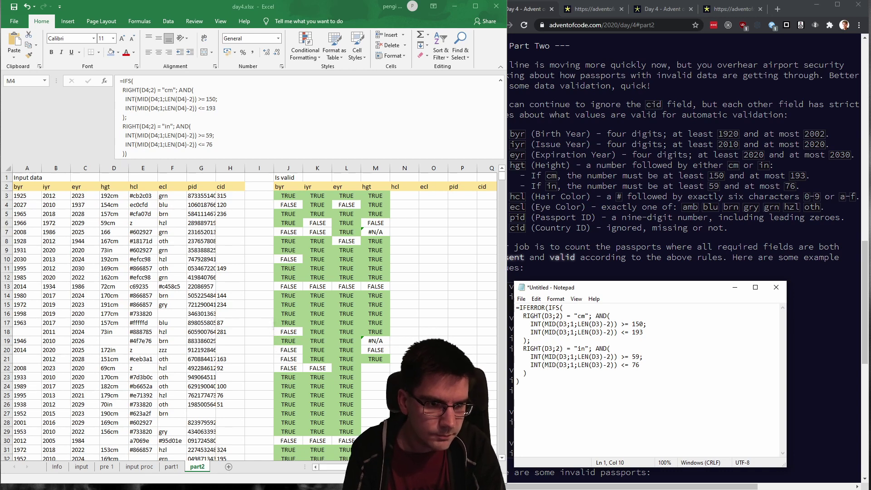
pyautogui.click(540, 381)
pyautogui.write(';FALSE)')
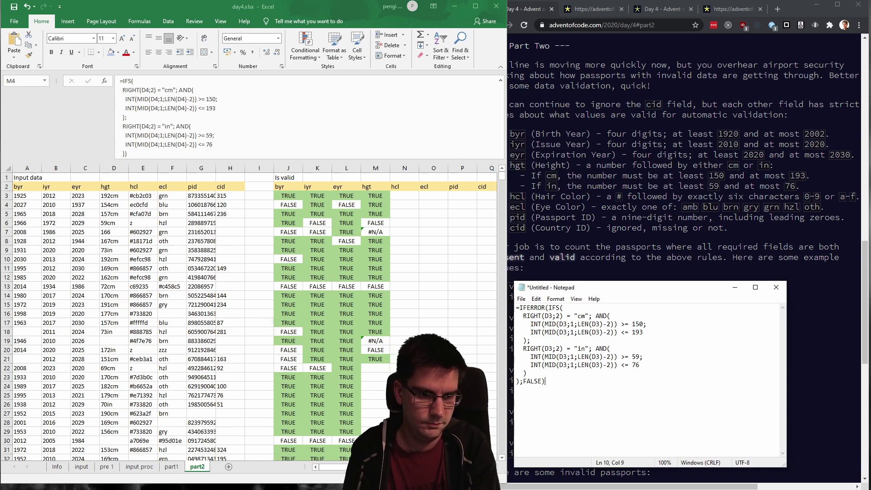
# Replace the height formula in M3 with the complete IFERROR version from Notepad.
pyautogui.hotkey('ctrl', 'a')
pyautogui.hotkey('ctrl', 'c')
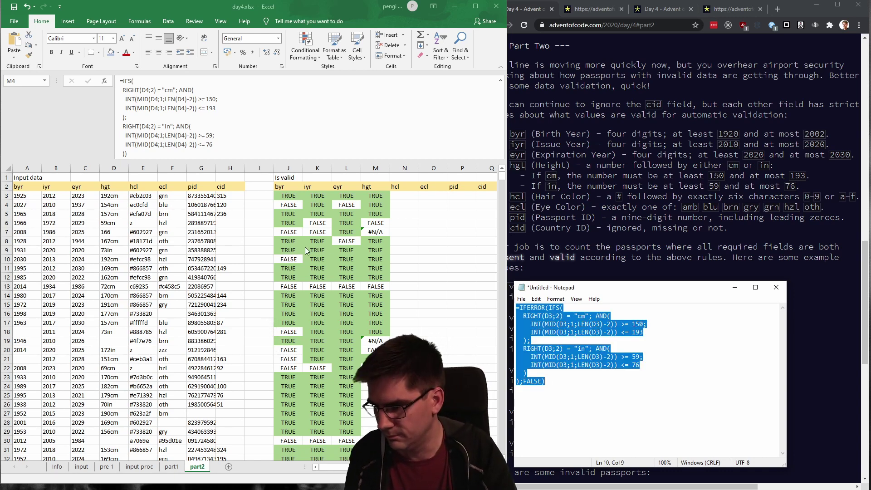
pyautogui.click(378, 195)
pyautogui.click(236, 101)
pyautogui.hotkey('ctrl', 'a')
pyautogui.hotkey('ctrl', 'v')
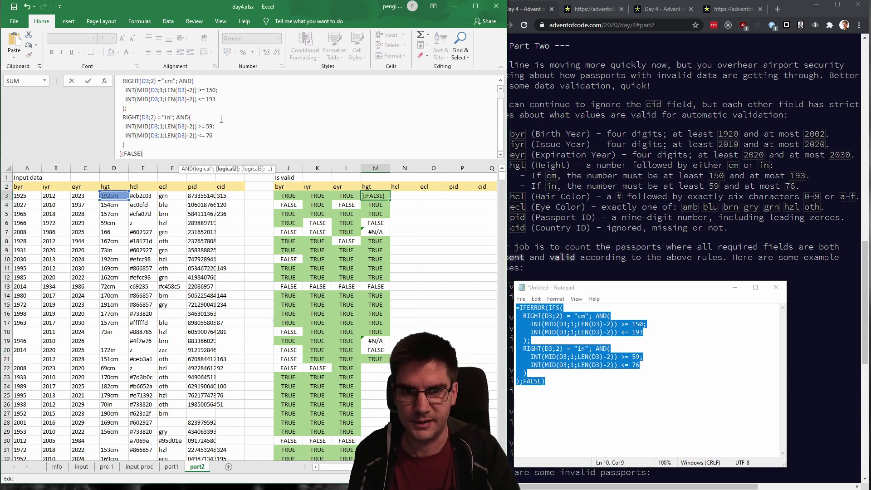
pyautogui.press('Return')
# Copy the four validity formulas in J3:M3 down through row 37 and check the height result in M30.
pyautogui.click(386, 196)
pyautogui.hotkey('ctrl', 'c')
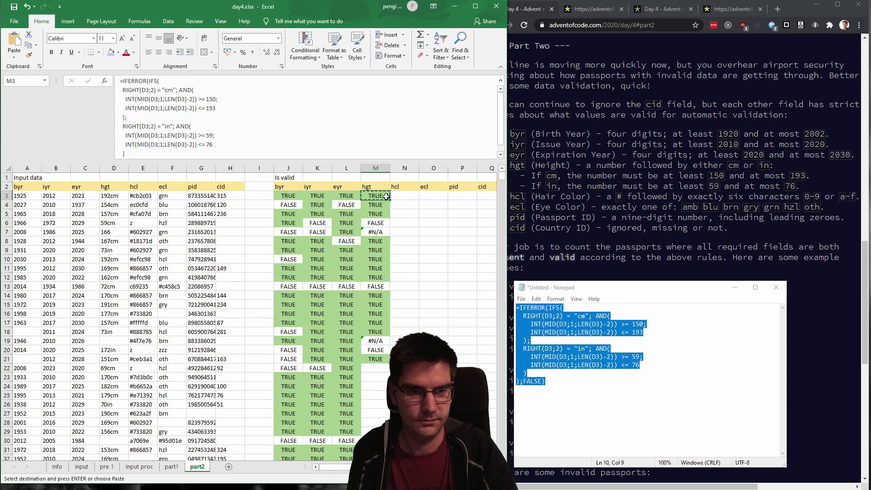
pyautogui.press('Left')
pyautogui.press('Left')
pyautogui.press('Left')
pyautogui.press('Left')
pyautogui.press('Right')
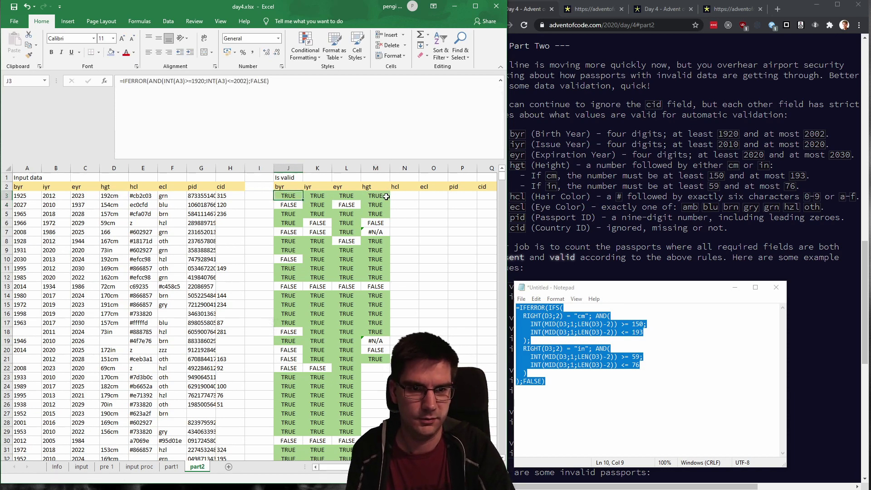
pyautogui.hotkey('shift', 'Right')
pyautogui.hotkey('shift', 'Right')
pyautogui.hotkey('shift', 'Right')
pyautogui.hotkey('ctrl', 'c')
pyautogui.hotkey('ctrl', 'shift', 'Down')
pyautogui.hotkey('ctrl', 'BackSpace')
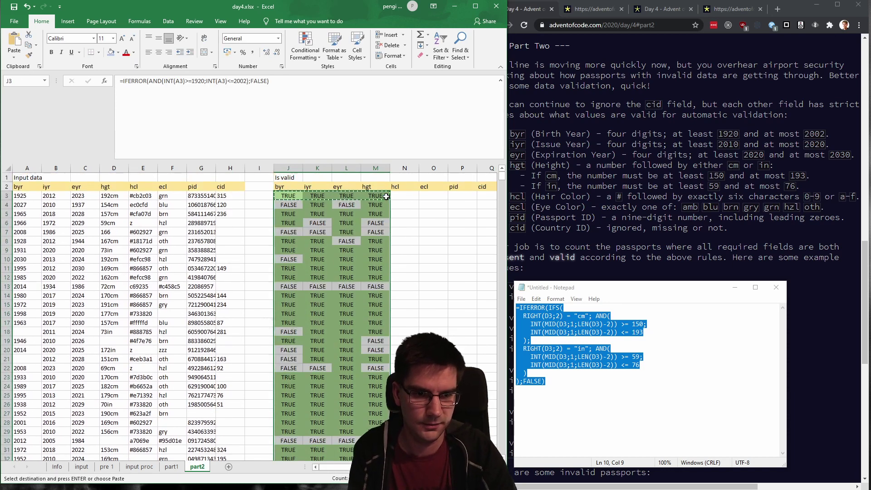
pyautogui.scroll(-4, 371, 335)
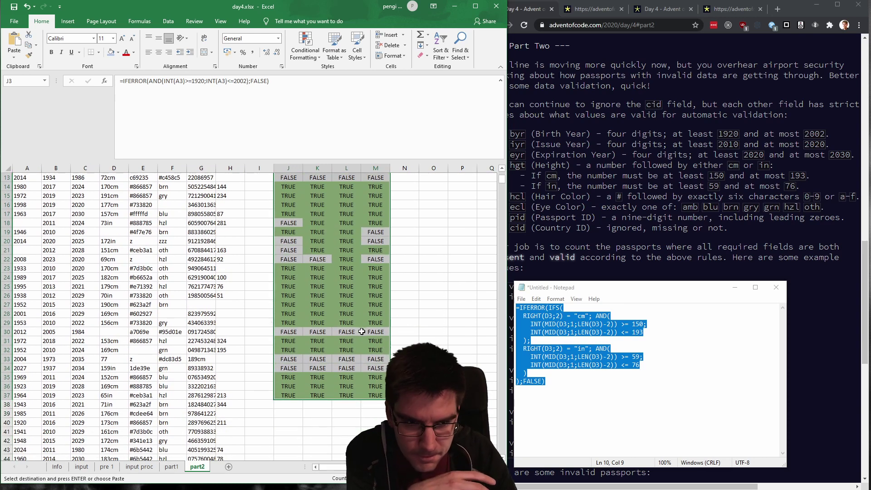
pyautogui.click(376, 333)
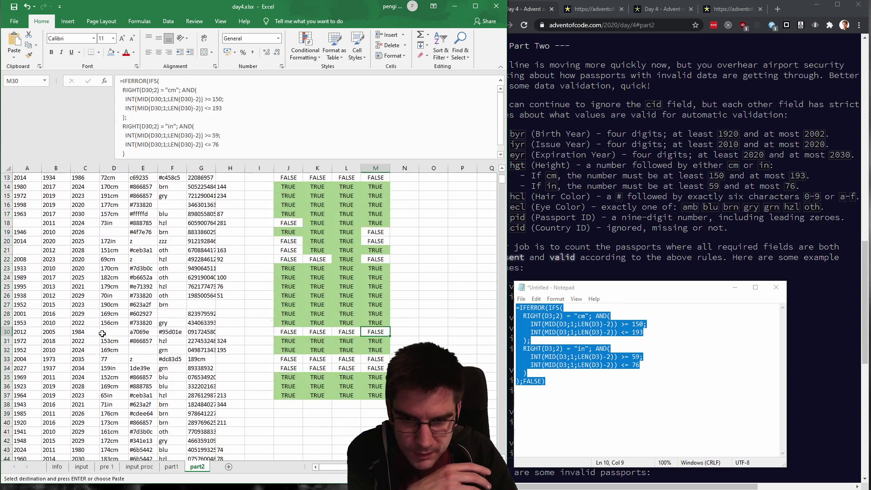
pyautogui.click(398, 313)
pyautogui.scroll(4, 398, 314)
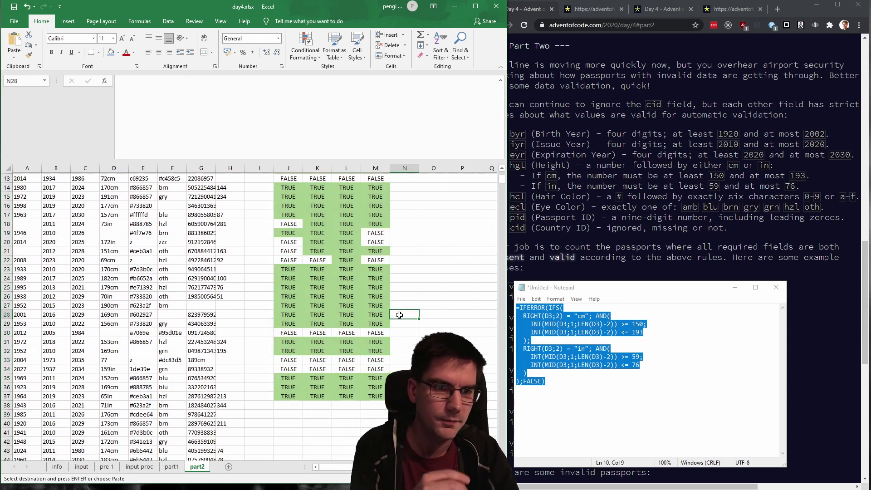
# Make N3, the first hair color result cell, active and clear the pending copy selection.
pyautogui.click(404, 195)
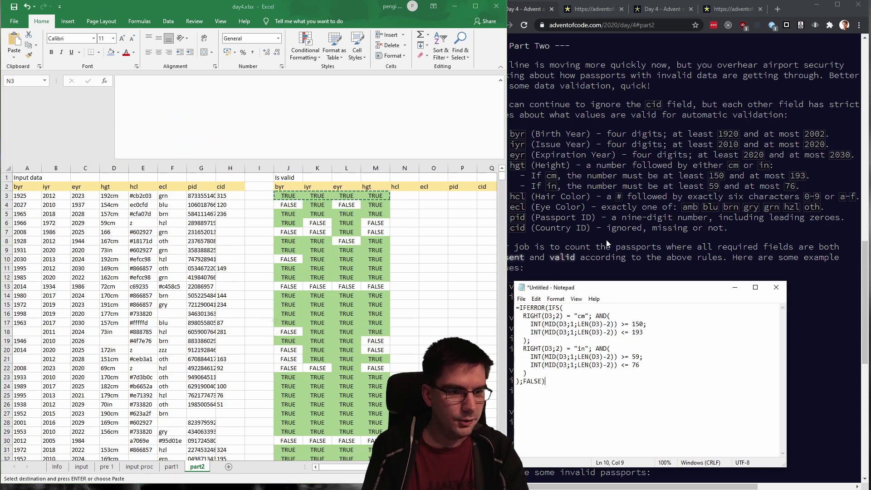
pyautogui.click(412, 195)
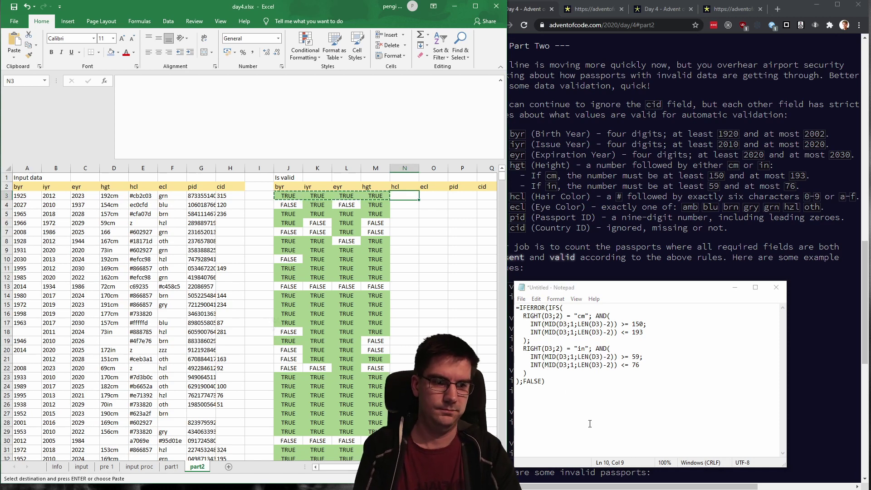
pyautogui.press('Escape')
pyautogui.click(561, 377)
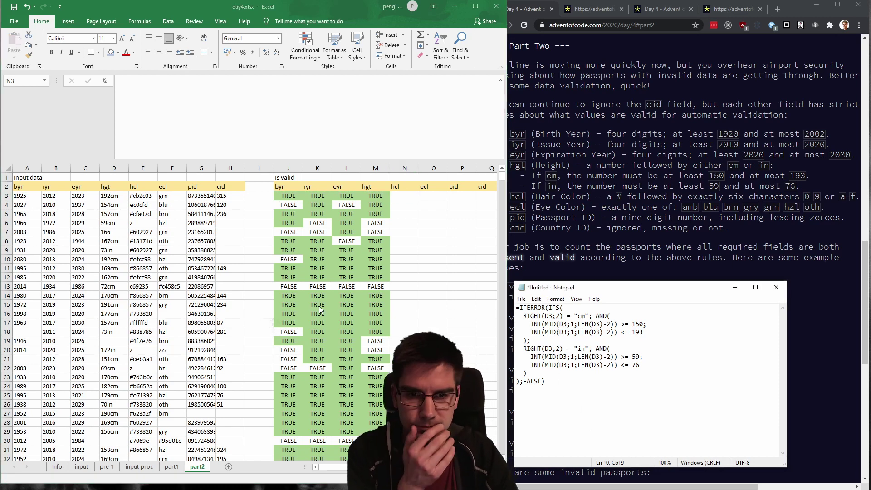
# Examine the hair color values in column E down to the last passport row and return to the first rows.
pyautogui.scroll(-2, 301, 313)
pyautogui.scroll(2, 301, 315)
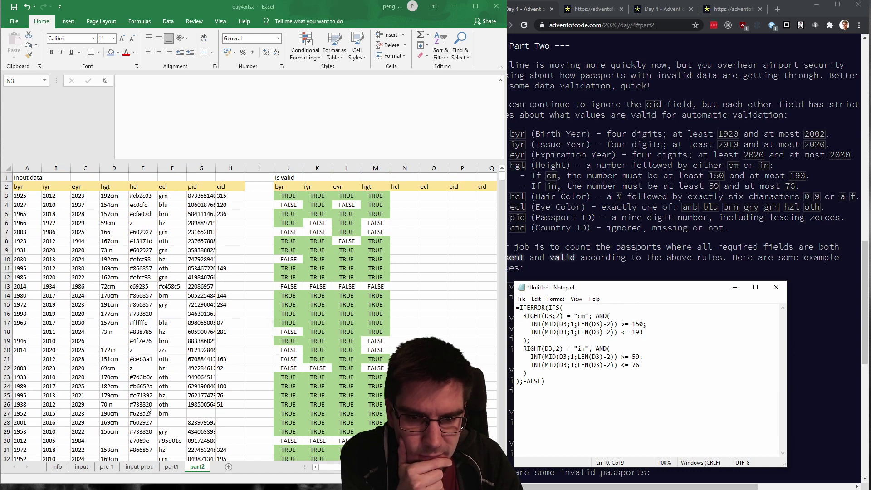
pyautogui.scroll(-2, 147, 411)
pyautogui.scroll(-6, 146, 416)
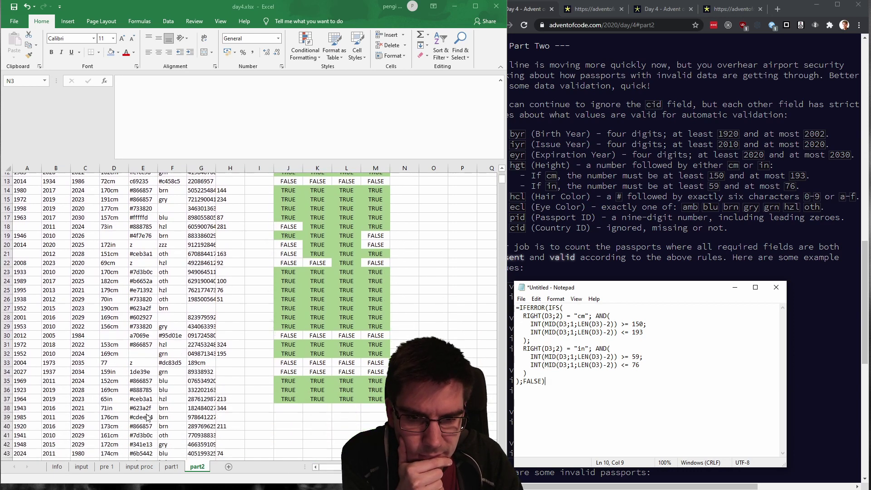
pyautogui.scroll(-4, 142, 432)
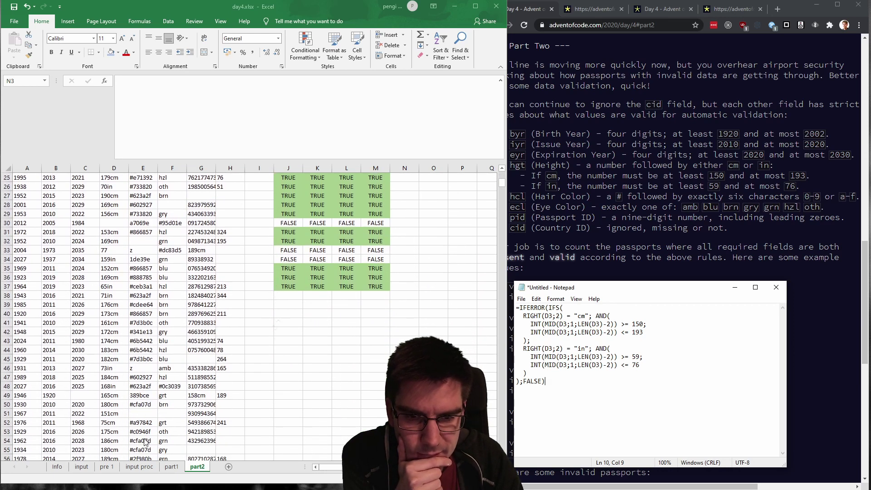
pyautogui.scroll(-8, 145, 440)
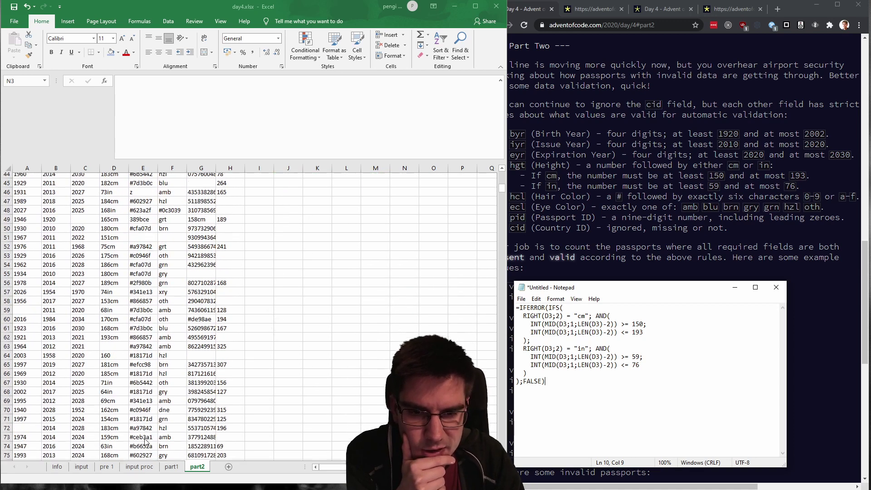
pyautogui.scroll(-10, 144, 432)
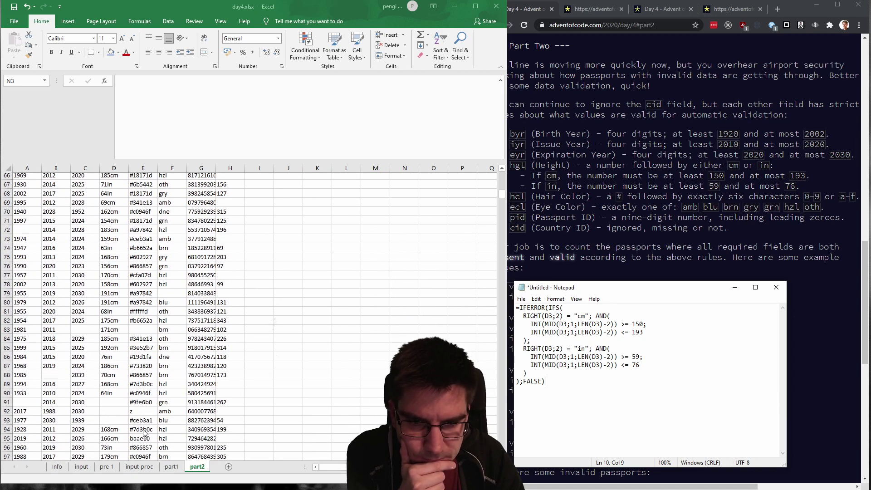
pyautogui.scroll(-3, 143, 431)
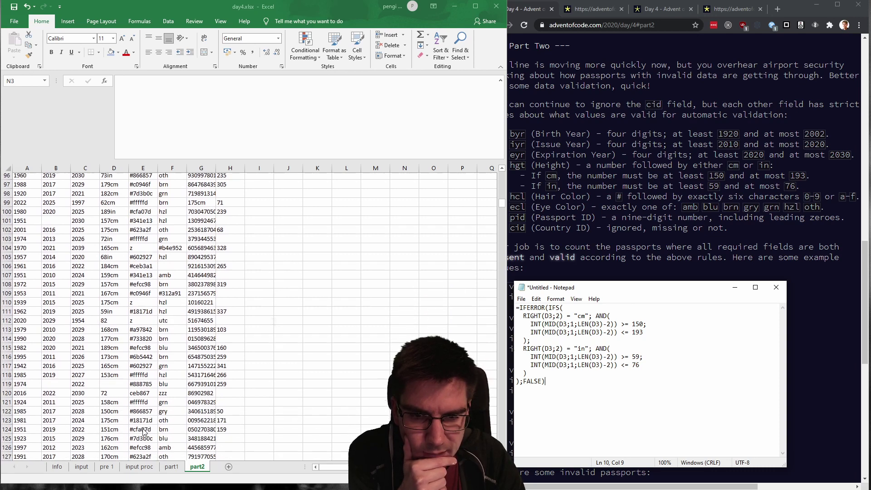
pyautogui.scroll(-2, 143, 431)
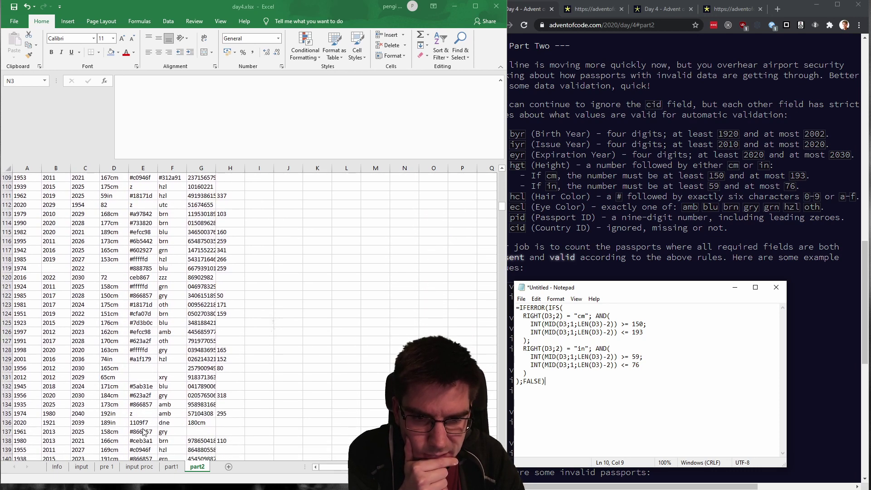
pyautogui.scroll(-6, 143, 431)
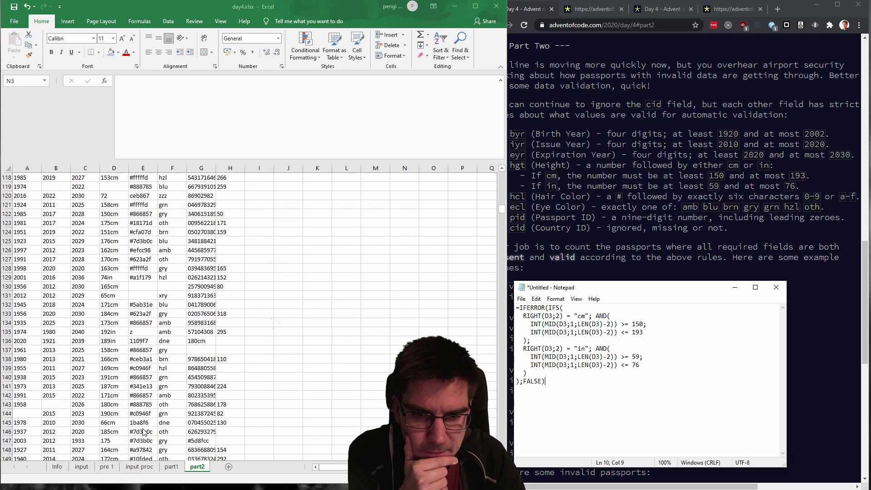
pyautogui.scroll(-4, 138, 426)
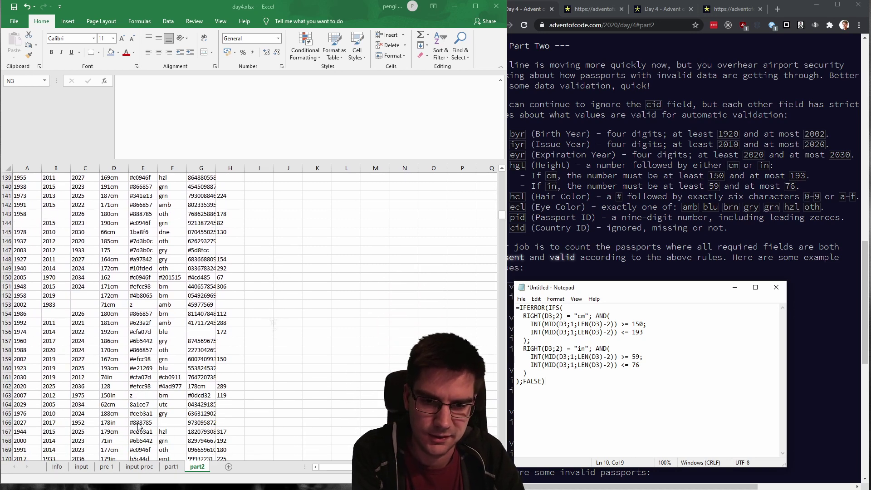
pyautogui.scroll(-3, 134, 423)
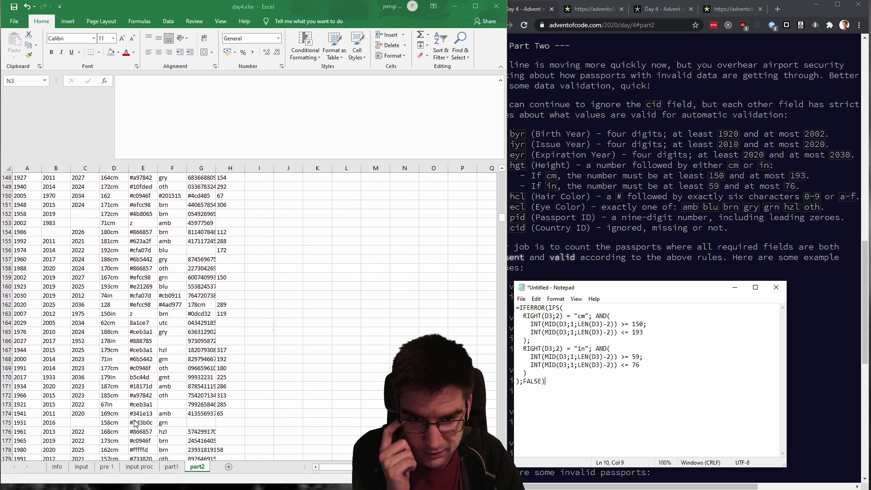
pyautogui.scroll(-10, 135, 423)
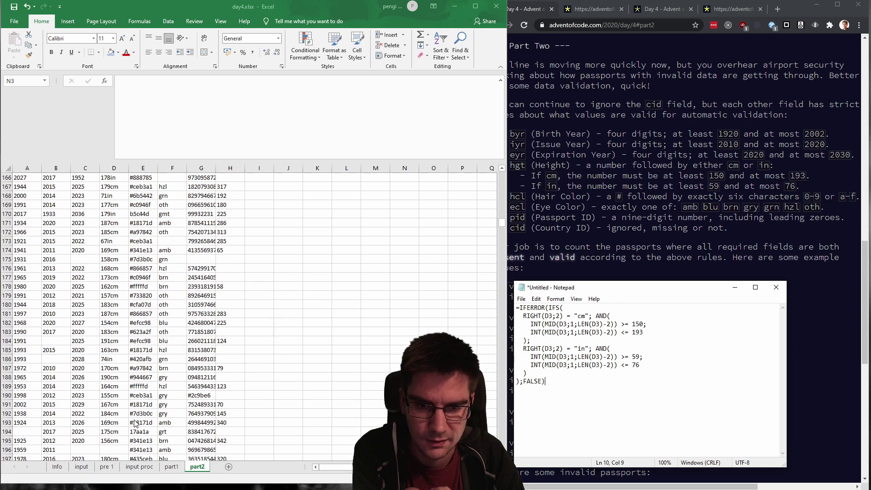
pyautogui.scroll(-7, 135, 423)
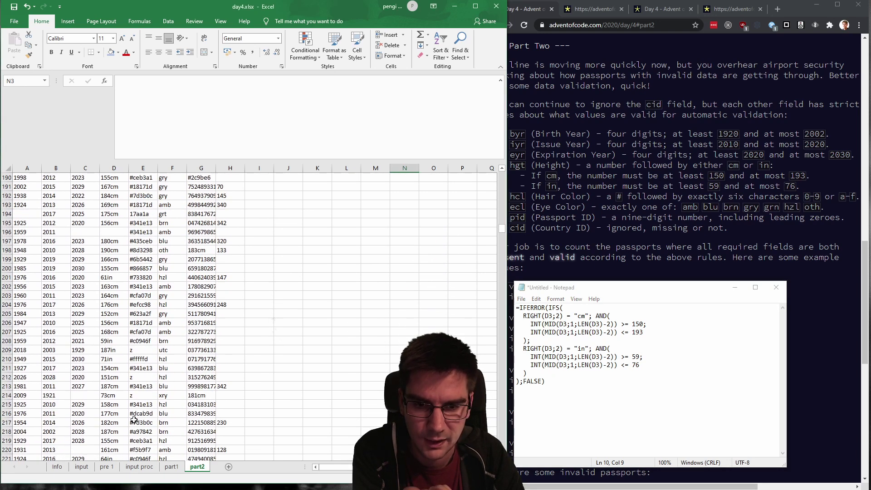
pyautogui.scroll(-3, 134, 420)
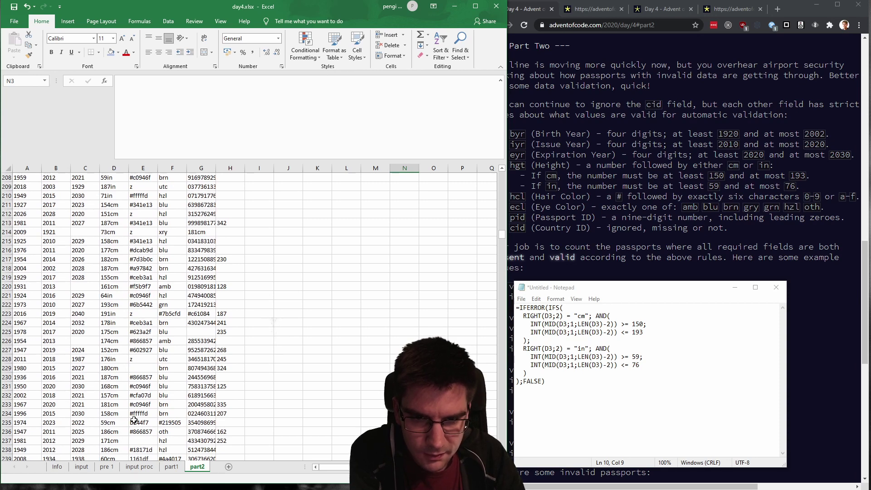
pyautogui.scroll(-6, 135, 420)
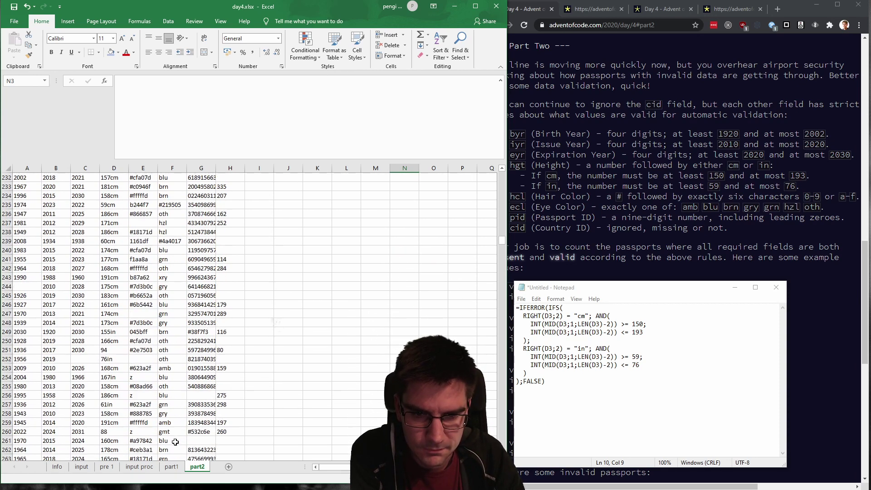
pyautogui.scroll(-10, 174, 441)
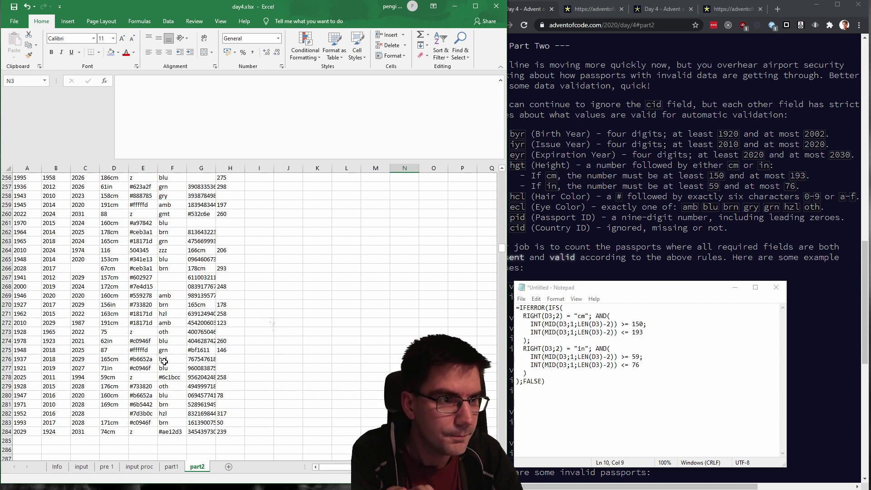
pyautogui.scroll(20, 164, 362)
pyautogui.scroll(20, 177, 369)
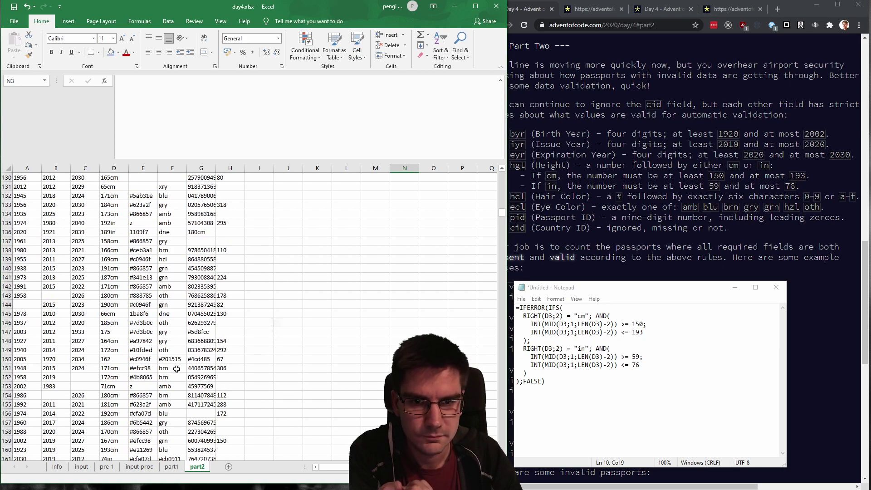
pyautogui.scroll(8, 178, 367)
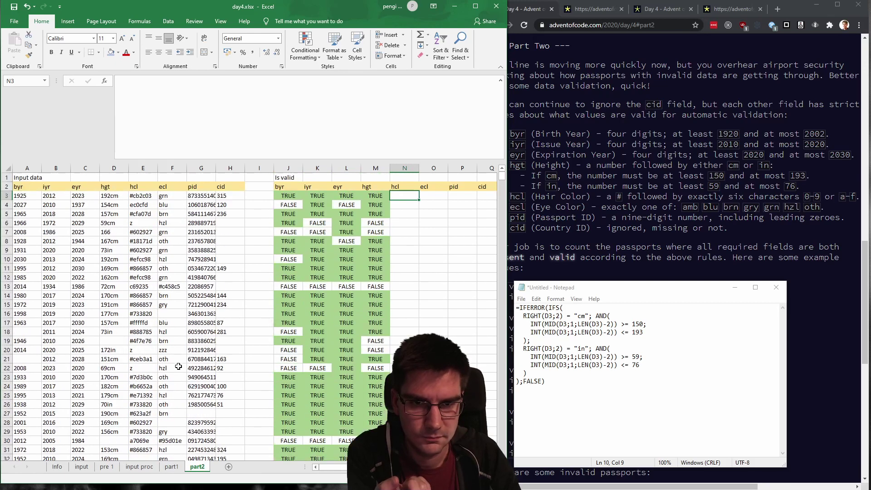
# Enter the starting hair color formula =LEFT(E3) in N3.
pyautogui.moveTo(530, 393); pyautogui.dragTo(516, 308)
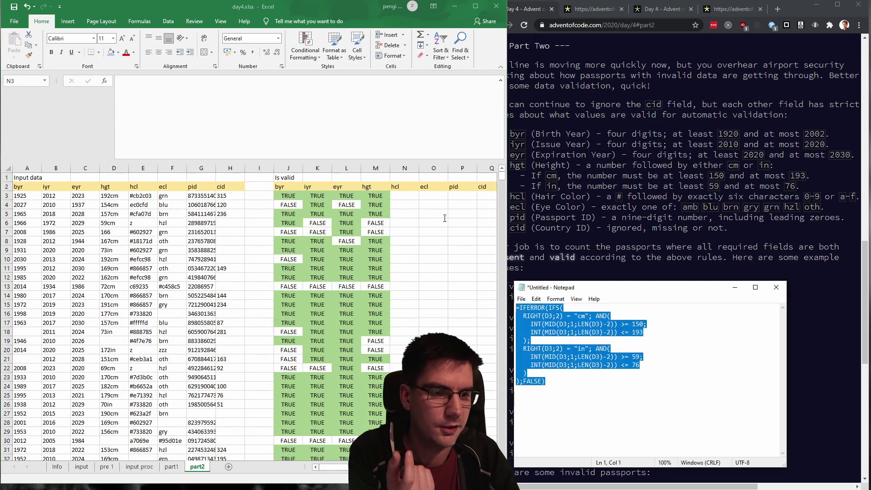
pyautogui.click(401, 198)
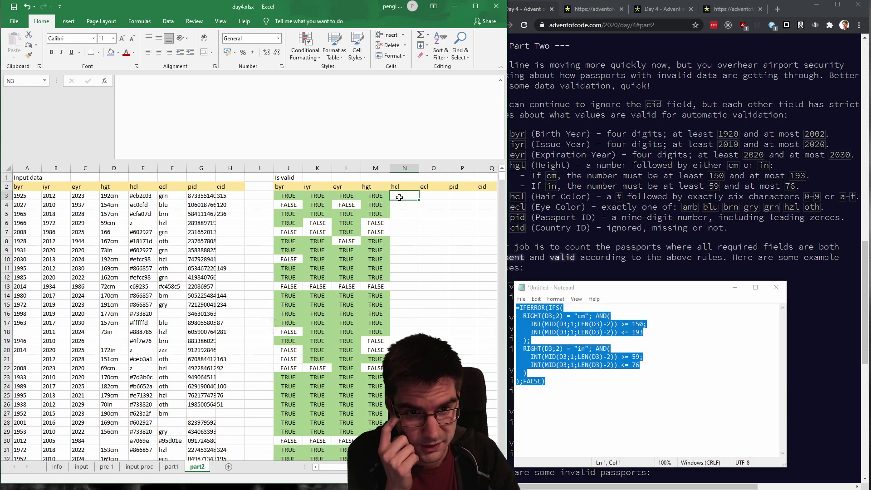
pyautogui.click(237, 109)
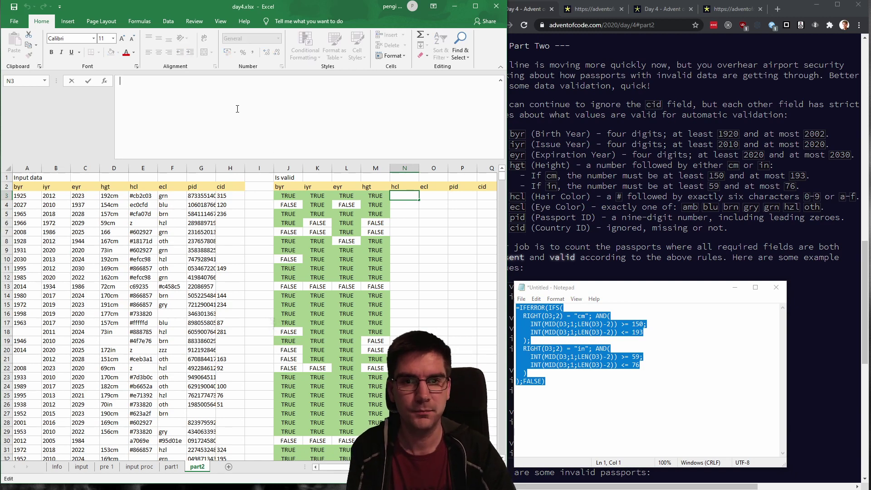
pyautogui.write('=')
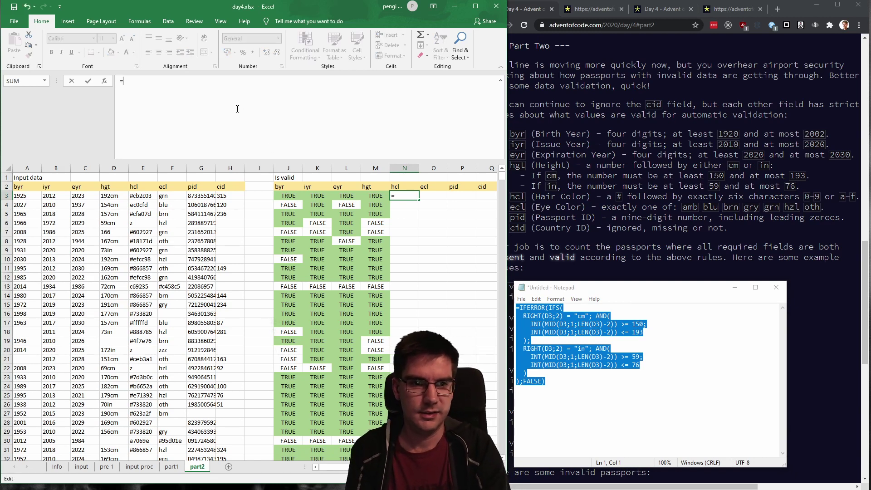
pyautogui.write('LEFT(')
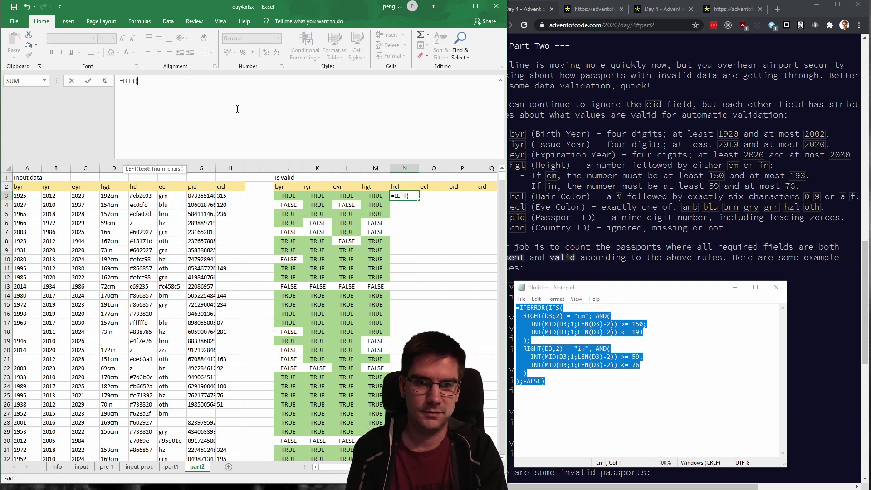
pyautogui.click(145, 195)
pyautogui.write(')')
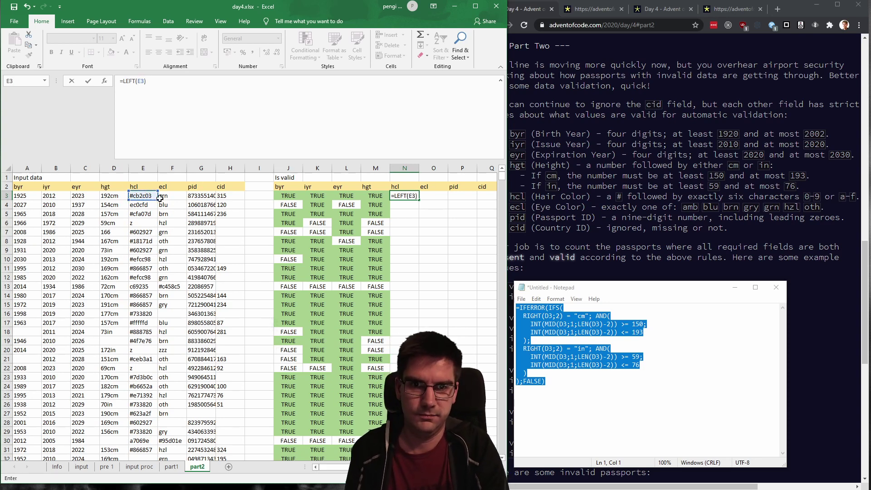
pyautogui.press('Left')
pyautogui.press('Left')
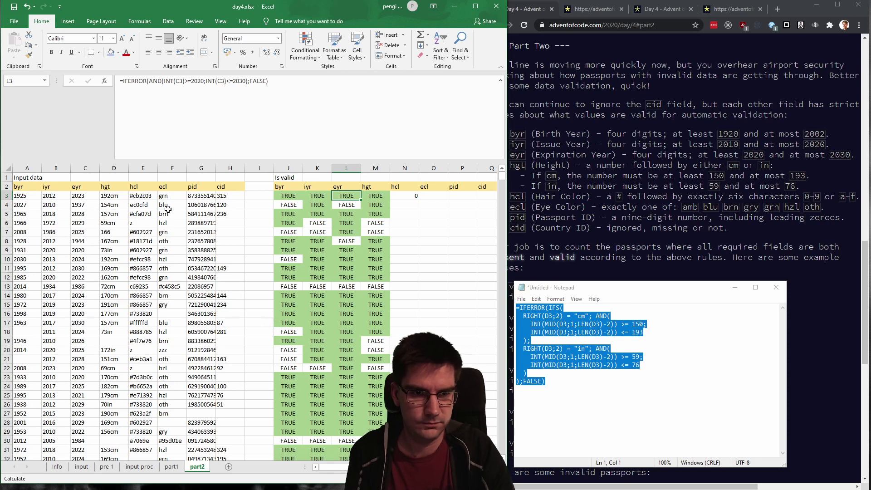
# Put an AND around the N3 formula, with LEN(E3)=7 as the first condition before LEFT.
pyautogui.click(407, 197)
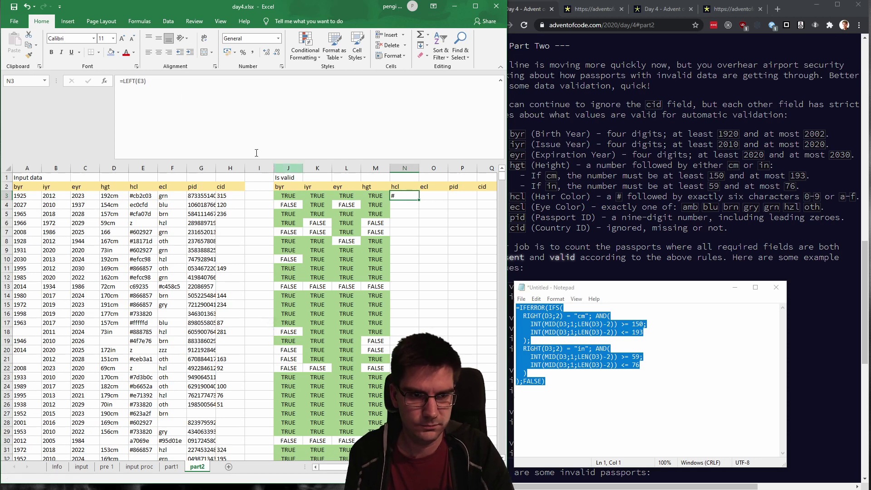
pyautogui.click(127, 80)
pyautogui.write('AND(')
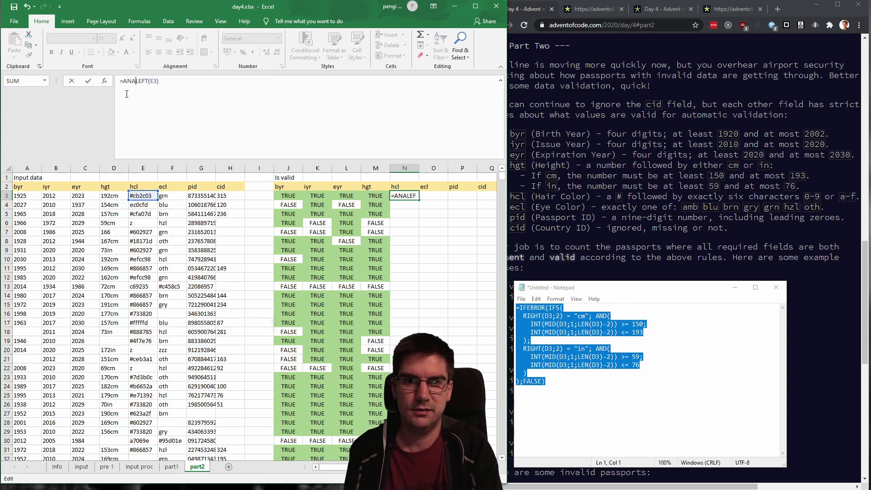
pyautogui.write('LEN(E3)=')
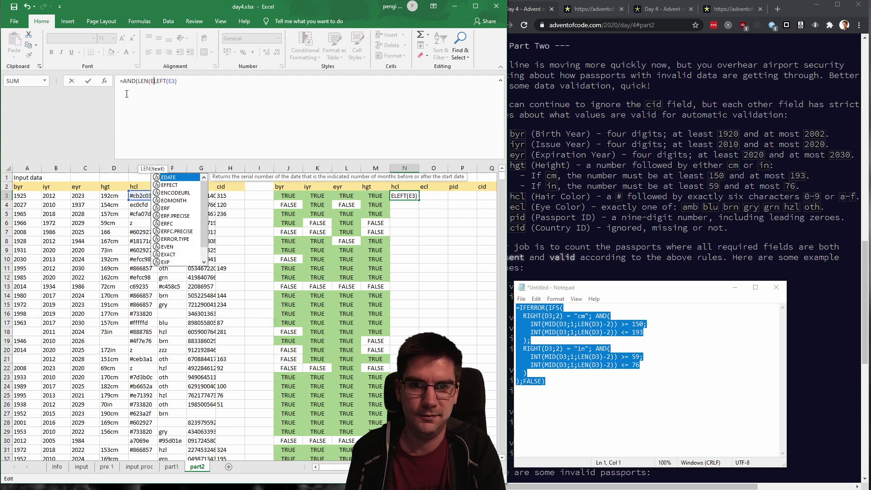
pyautogui.write('7;')
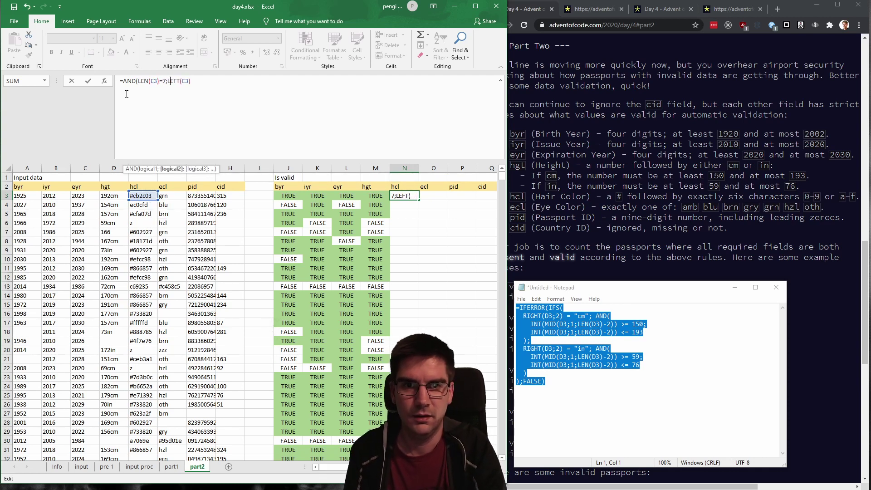
# Complete the second AND condition in N3 as LEFT(E3;1)="#" and add MID(E3;2;6) as the third argument.
pyautogui.press('Right')
pyautogui.press('Right')
pyautogui.write(';')
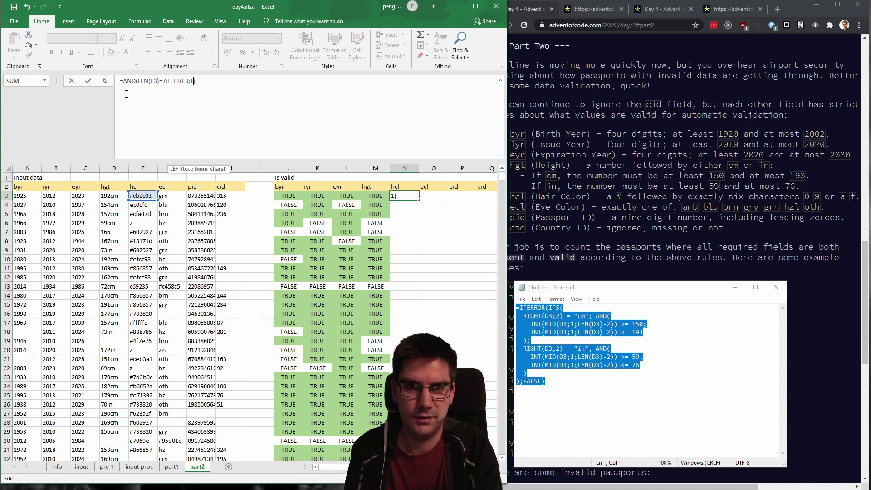
pyautogui.press('Right')
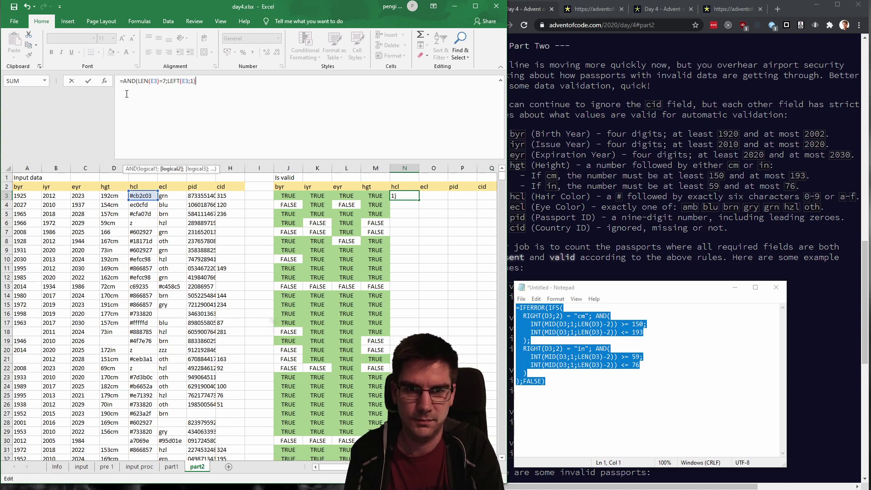
pyautogui.write('="#";')
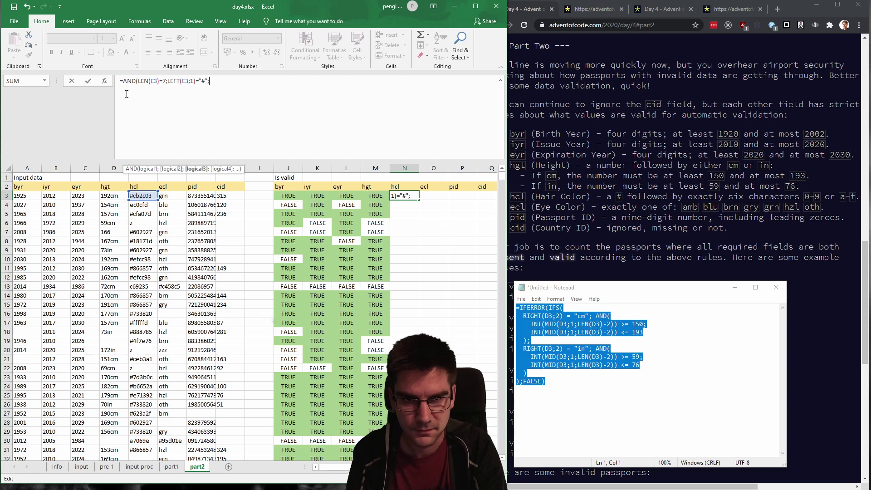
pyautogui.write('MID(')
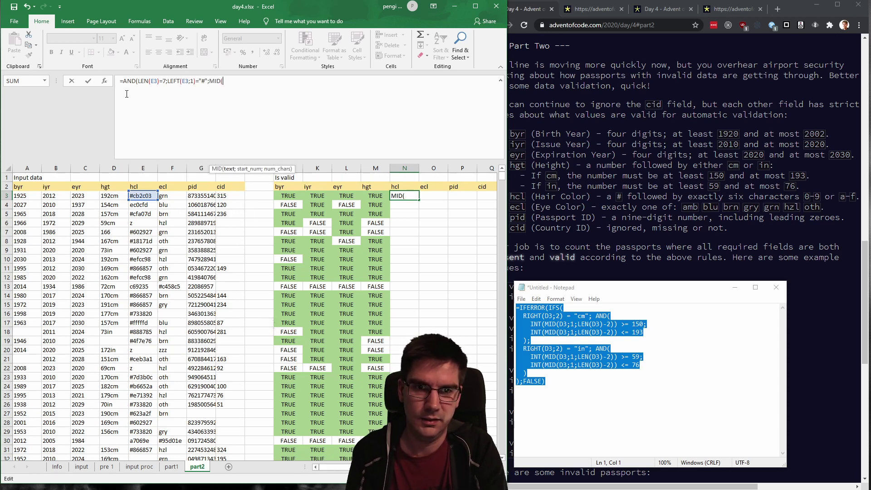
pyautogui.write('E3;2;6)')
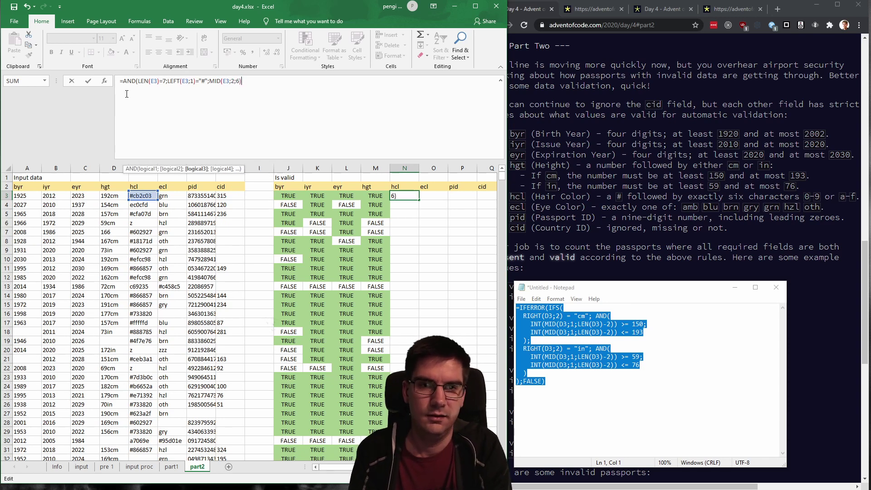
pyautogui.press('Left')
pyautogui.press('Left')
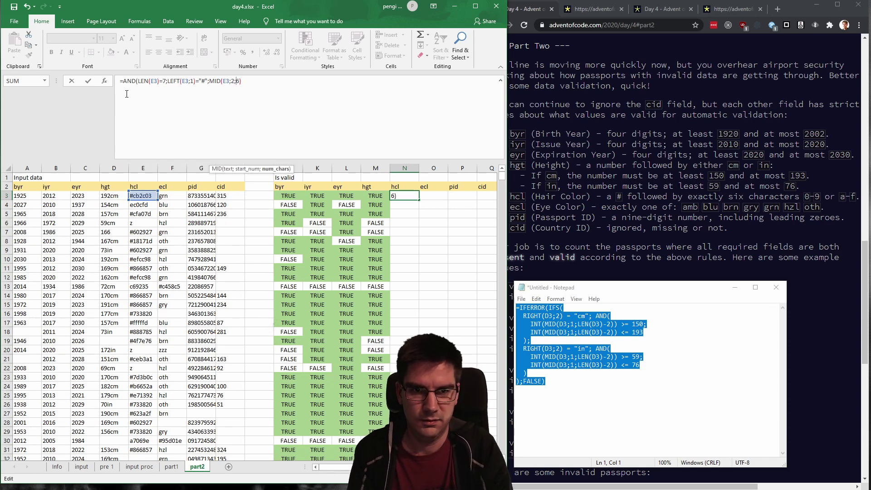
pyautogui.press('Left')
pyautogui.press('Left')
pyautogui.press('Left')
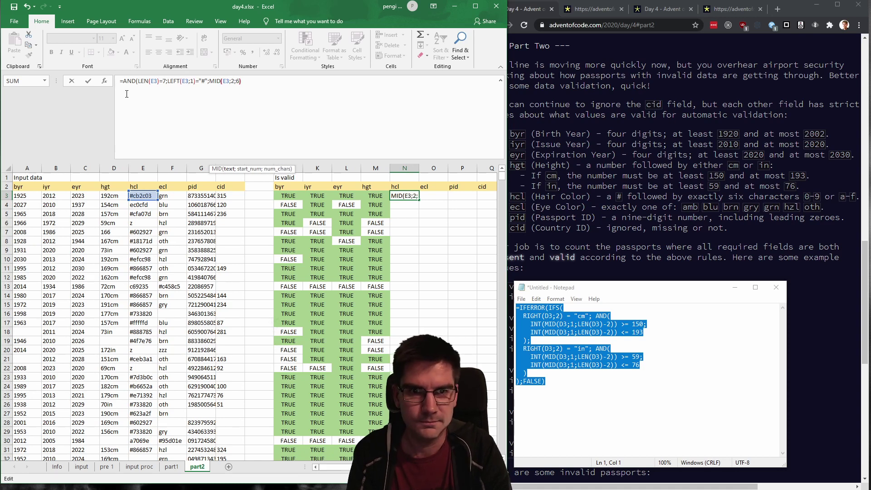
pyautogui.press('Left')
pyautogui.press('Left')
pyautogui.press('Left')
pyautogui.press('Left')
pyautogui.press('Left')
pyautogui.press('Left')
pyautogui.write('LEN(')
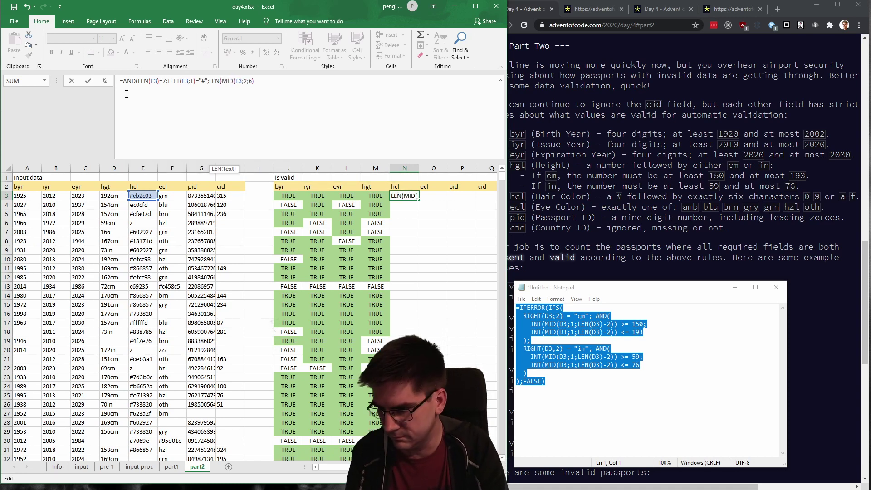
pyautogui.press('Right')
pyautogui.press('Right')
pyautogui.press('Right')
pyautogui.press('Right')
pyautogui.press('Right')
pyautogui.press('Right')
pyautogui.press('Right')
pyautogui.press('Right')
pyautogui.press('Left')
pyautogui.press('Left')
pyautogui.press('Left')
pyautogui.press('Left')
pyautogui.press('Left')
pyautogui.press('Left')
pyautogui.press('Left')
pyautogui.press('Left')
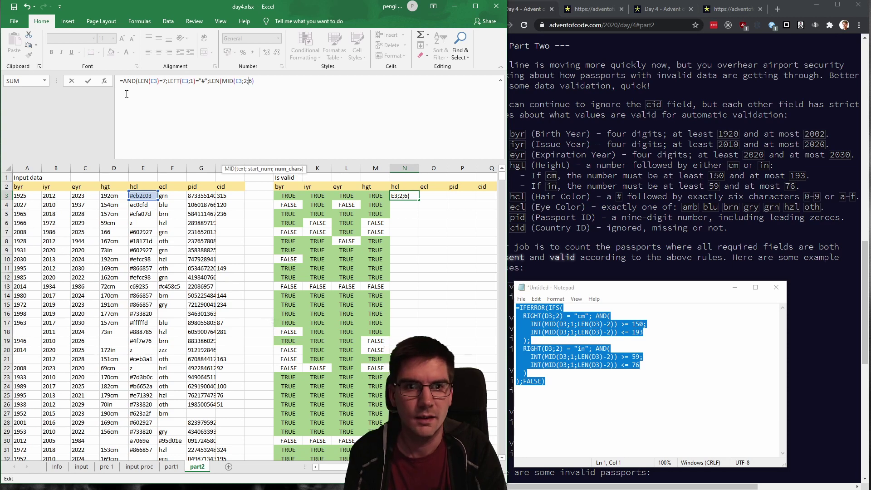
pyautogui.press('BackSpace')
pyautogui.press('BackSpace')
pyautogui.press('BackSpace')
pyautogui.press('BackSpace')
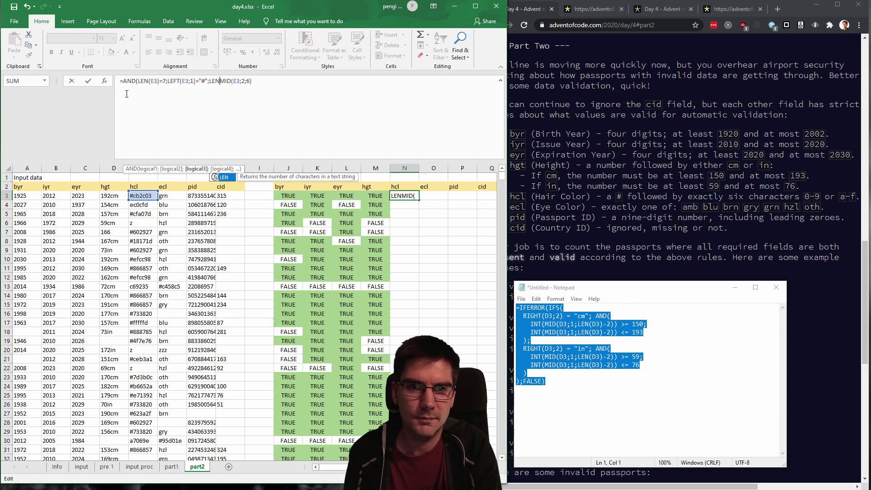
# Wrap MID(E3;2;6) in HEX2DEC and commit N3 as =AND(LEN(E3)=7;LEFT(E3;1)="#";HEX2DEC(MID(E3;2;6))).
pyautogui.write('HE')
pyautogui.write('X2DEC')
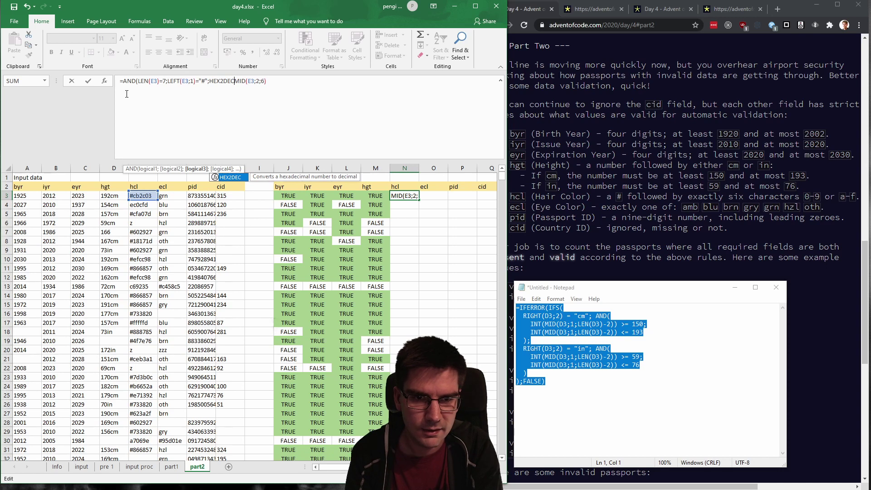
pyautogui.press('Tab')
pyautogui.press('BackSpace')
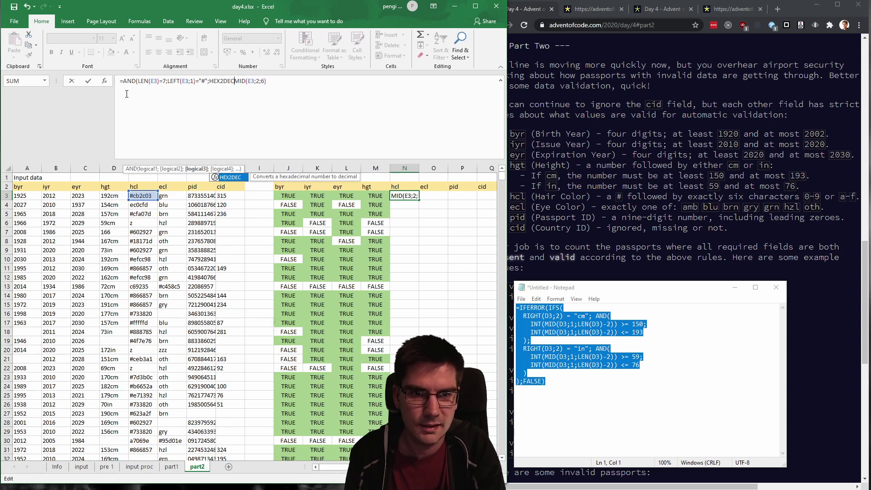
pyautogui.write('(')
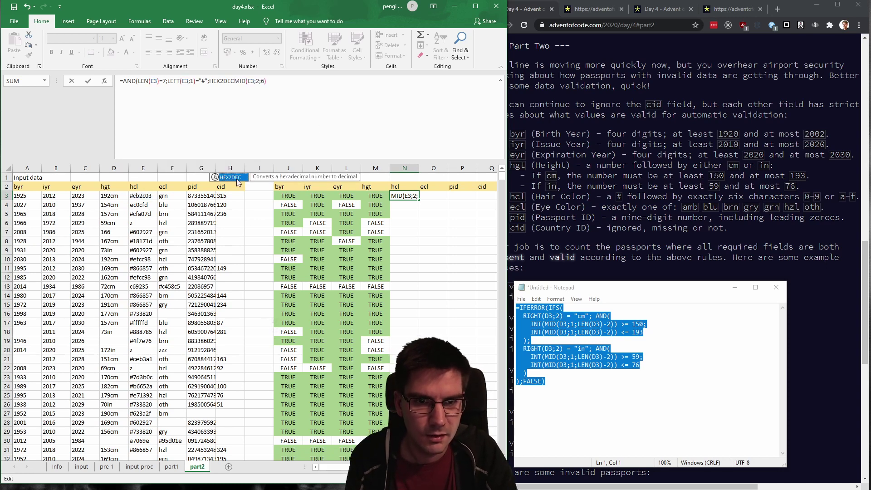
pyautogui.click(236, 179)
pyautogui.press('BackSpace')
pyautogui.press('BackSpace')
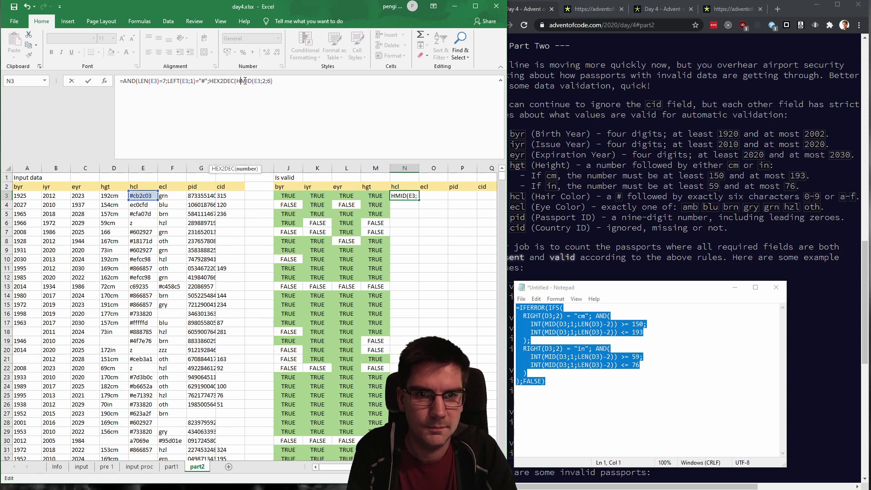
pyautogui.click(292, 87)
pyautogui.write(')')
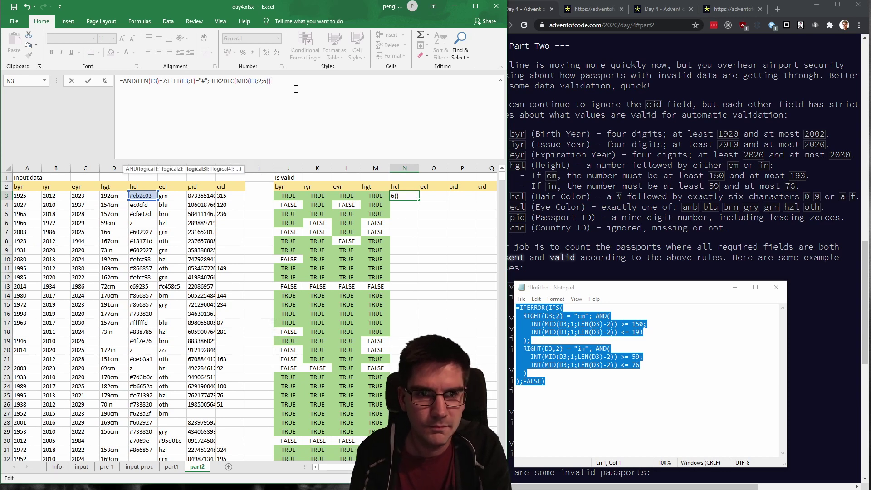
pyautogui.write(' !')
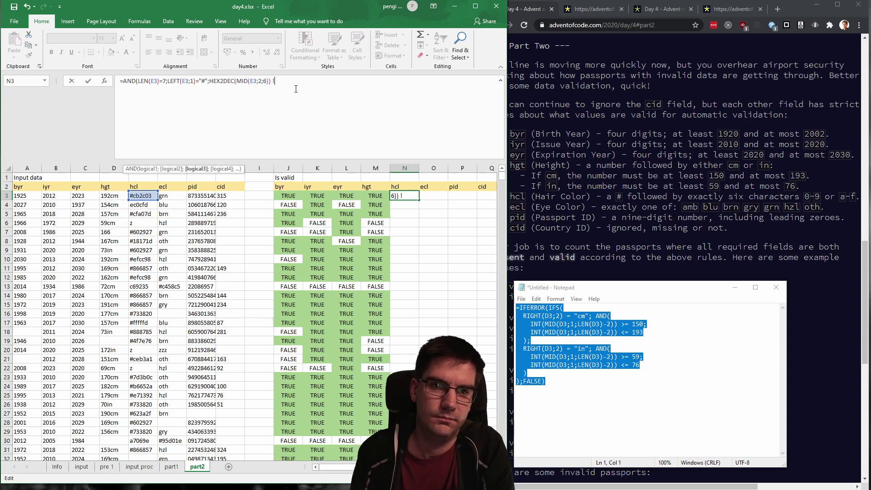
pyautogui.write('=3')
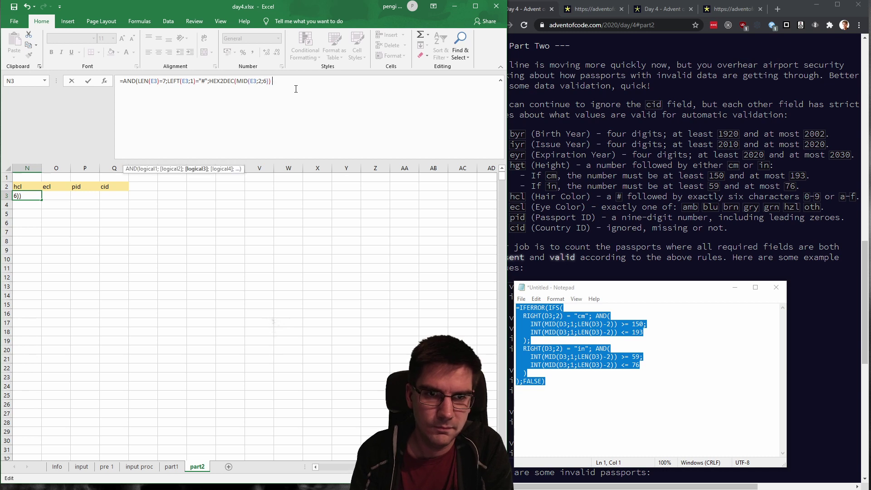
pyautogui.press('Return')
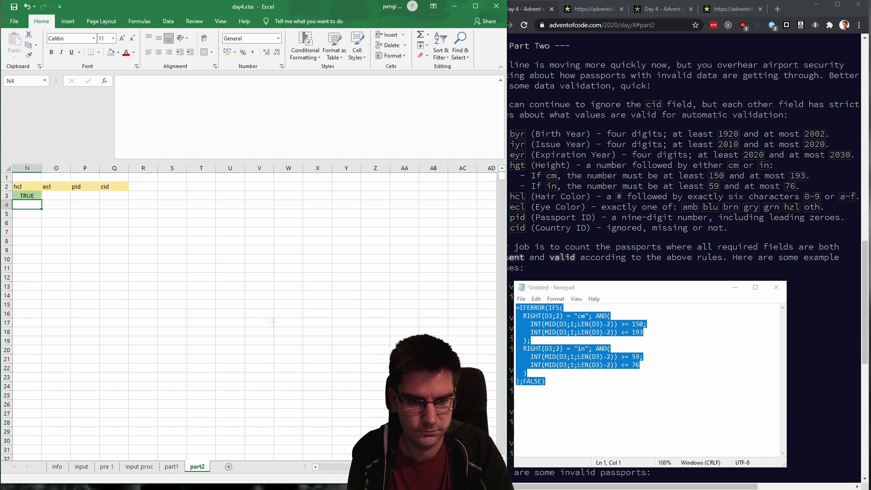
# Review the hair color input values alongside the N3 result and make N3 active again.
pyautogui.press('Left')
pyautogui.press('Left')
pyautogui.press('Left')
pyautogui.press('Left')
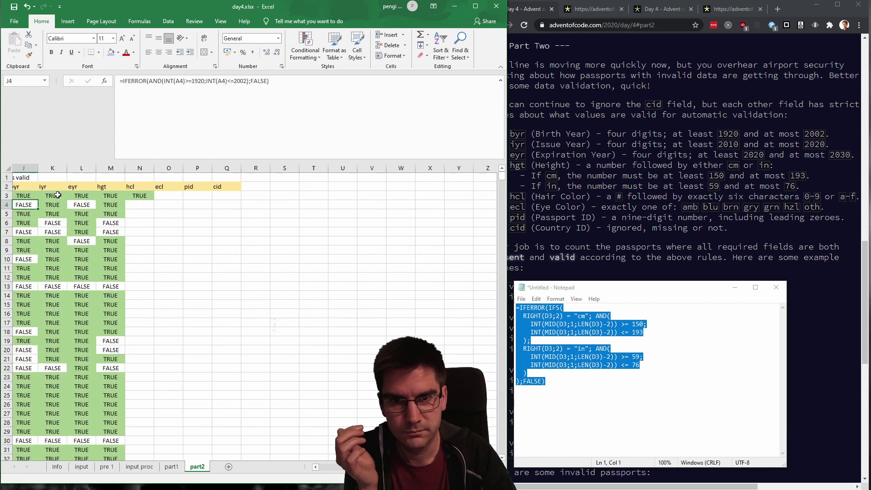
pyautogui.press('Left')
pyautogui.press('Left')
pyautogui.press('Left')
pyautogui.press('Left')
pyautogui.press('Left')
pyautogui.press('Right')
pyautogui.press('Right')
pyautogui.press('Right')
pyautogui.press('Right')
pyautogui.press('Right')
pyautogui.press('Right')
pyautogui.press('Right')
pyautogui.press('Right')
pyautogui.press('Right')
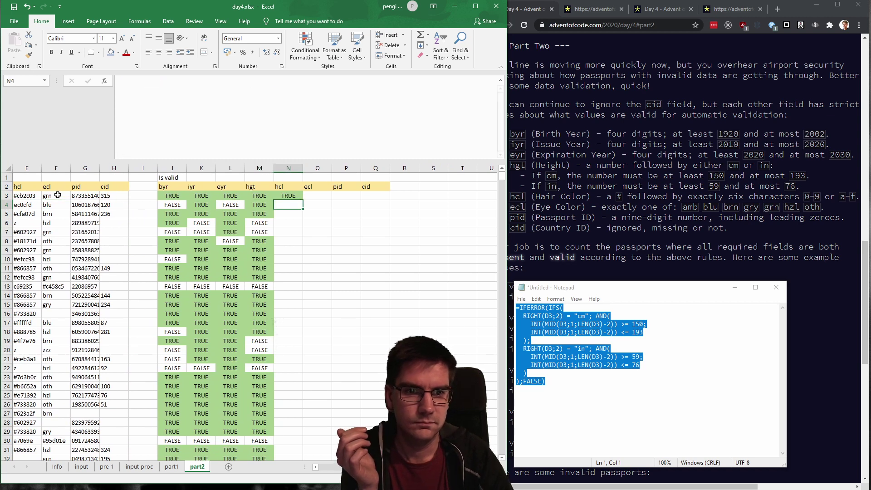
pyautogui.press('Up')
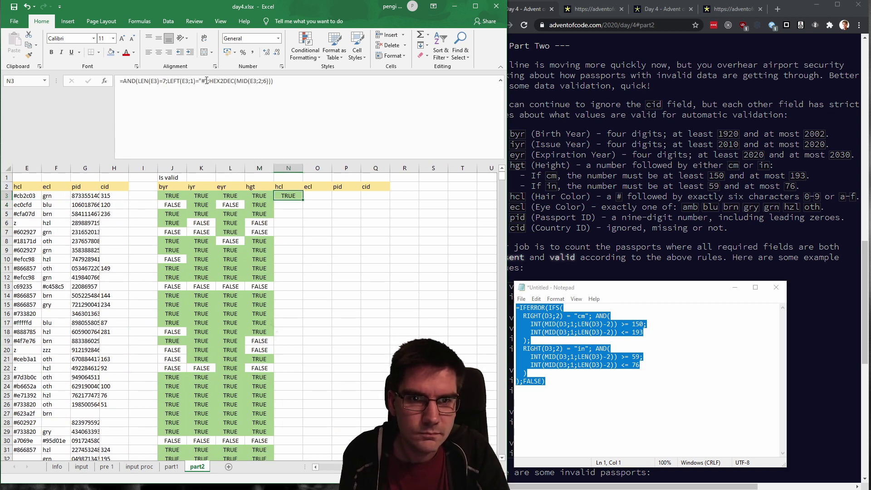
# Copy the formula text of N3 and paste it into O3 with its E3 references intact.
pyautogui.click(288, 81)
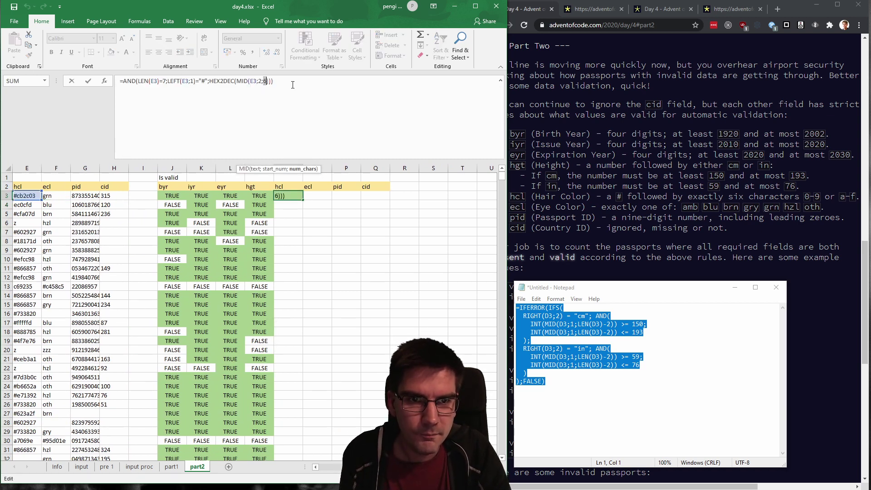
pyautogui.moveTo(288, 85); pyautogui.dragTo(124, 82)
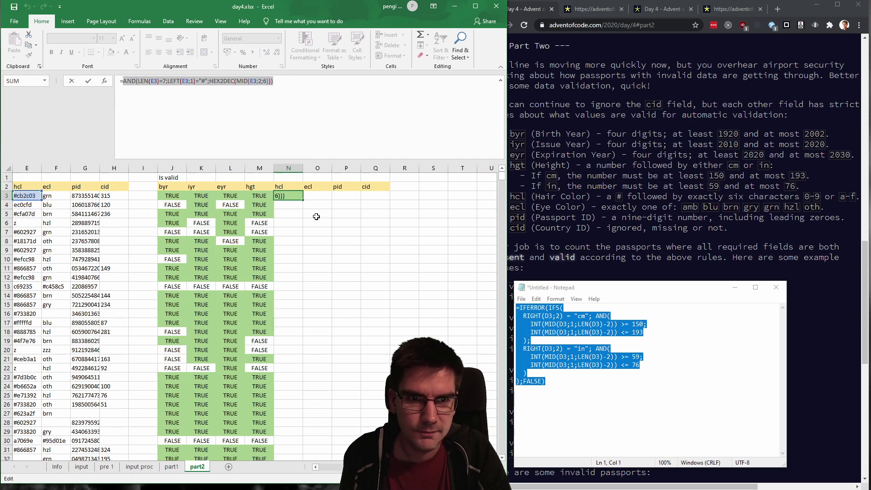
pyautogui.click(280, 146)
pyautogui.hotkey('ctrl', 'c')
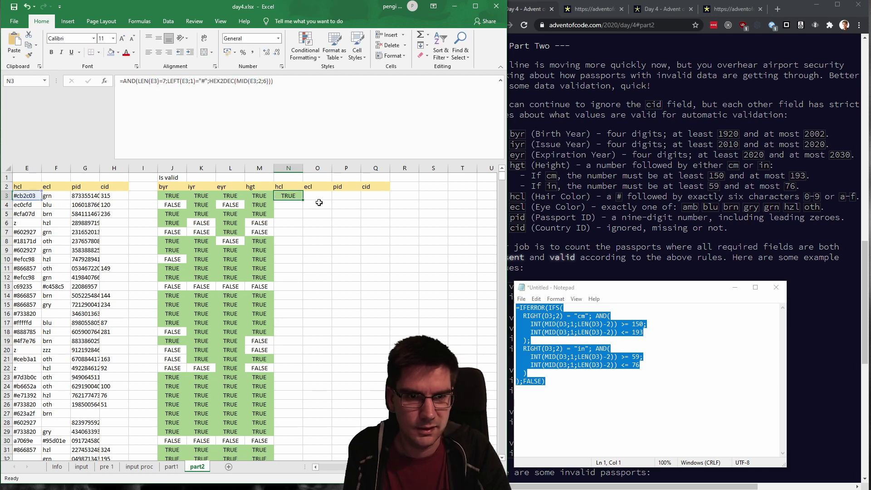
pyautogui.click(318, 195)
pyautogui.click(175, 80)
pyautogui.hotkey('ctrl', 'v')
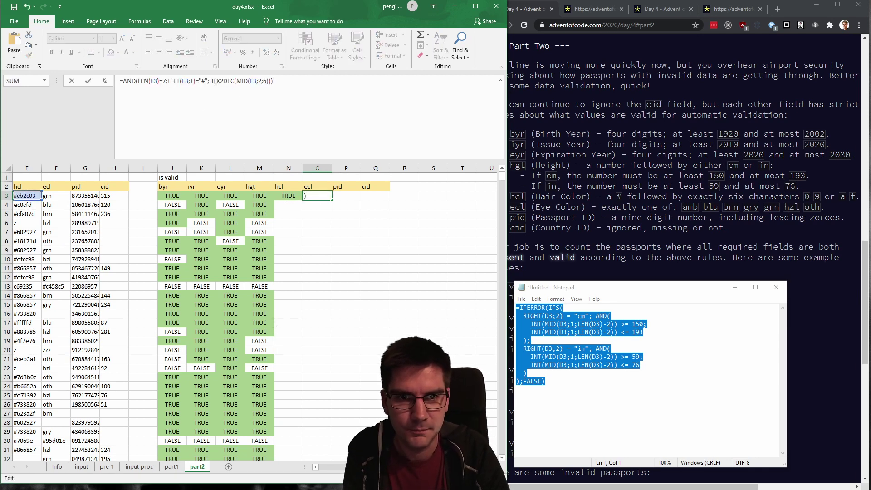
# Strip the AND, LEN and LEFT parts from the O3 formula, leaving =HEX2DEC(MID(E3;2;6)).
pyautogui.click(212, 80)
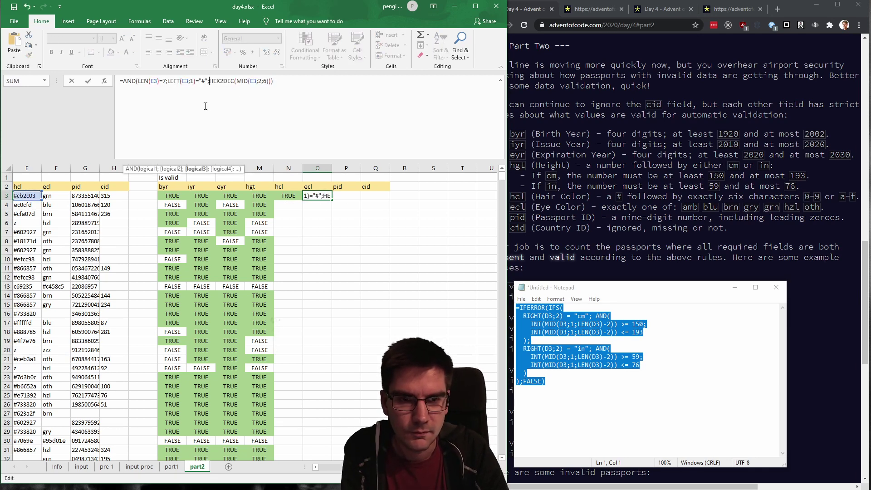
pyautogui.press('BackSpace')
pyautogui.press('BackSpace')
pyautogui.press('BackSpace')
pyautogui.press('BackSpace')
pyautogui.press('BackSpace')
pyautogui.press('BackSpace')
pyautogui.press('BackSpace')
pyautogui.press('BackSpace')
pyautogui.press('BackSpace')
pyautogui.press('BackSpace')
pyautogui.press('BackSpace')
pyautogui.press('BackSpace')
pyautogui.press('BackSpace')
pyautogui.press('BackSpace')
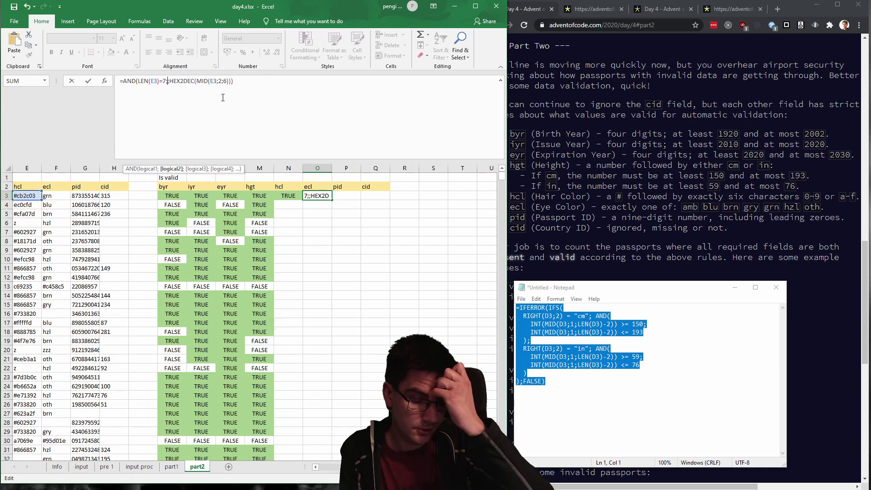
pyautogui.press('BackSpace')
pyautogui.press('BackSpace')
pyautogui.press('BackSpace')
pyautogui.press('BackSpace')
pyautogui.press('BackSpace')
pyautogui.press('BackSpace')
pyautogui.press('BackSpace')
pyautogui.press('BackSpace')
pyautogui.press('BackSpace')
pyautogui.press('BackSpace')
pyautogui.press('BackSpace')
pyautogui.press('BackSpace')
pyautogui.press('BackSpace')
pyautogui.press('BackSpace')
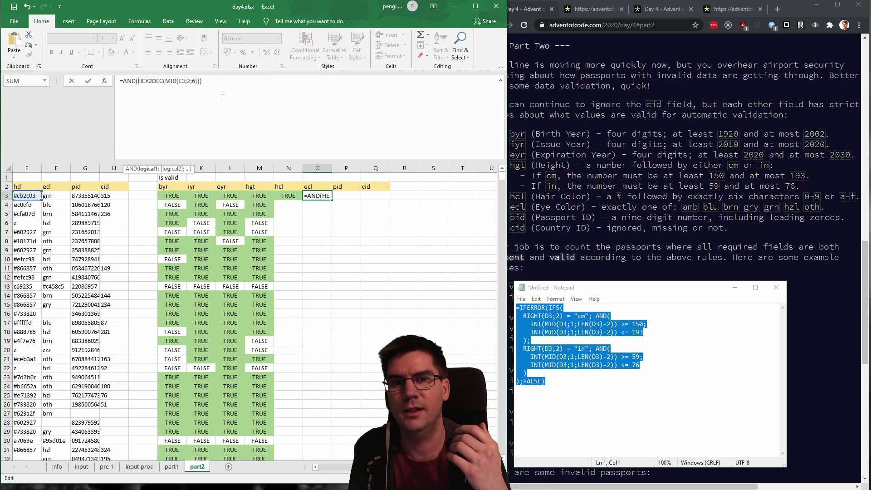
pyautogui.press('BackSpace')
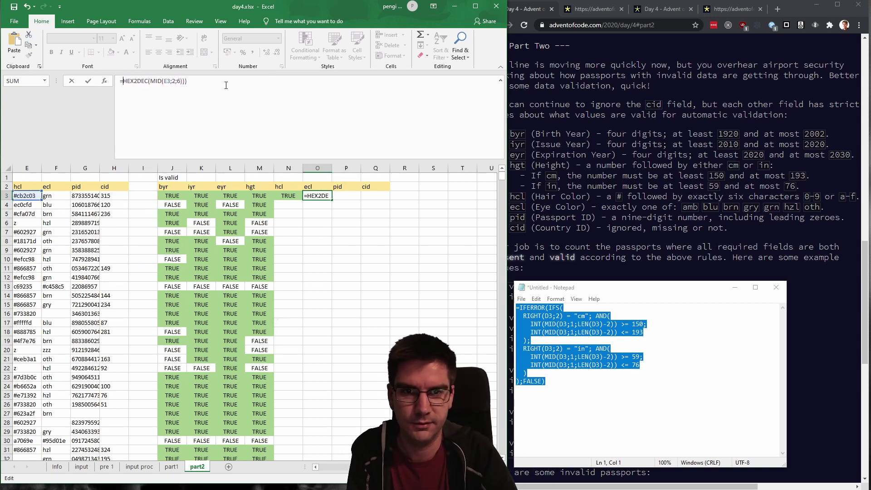
pyautogui.click(226, 85)
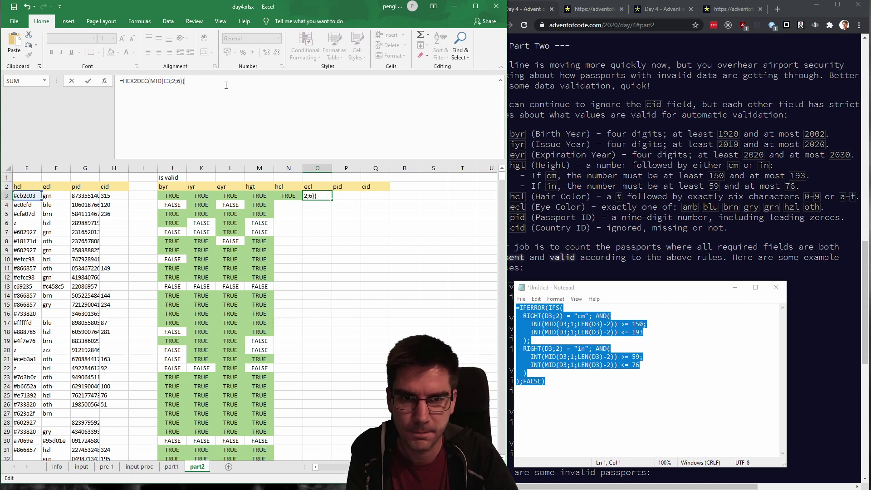
pyautogui.press('Return')
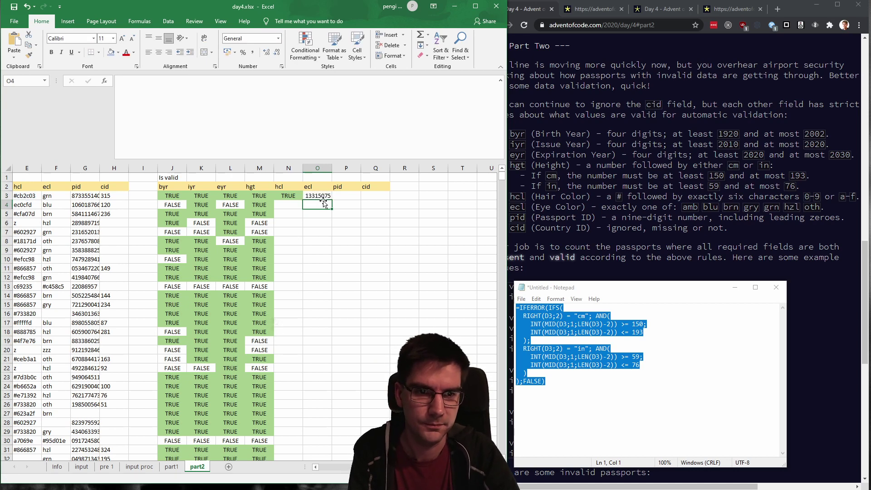
# Fill the O3 HEX2DEC formula down to row 30 and inspect the results against the hair color values.
pyautogui.click(324, 196)
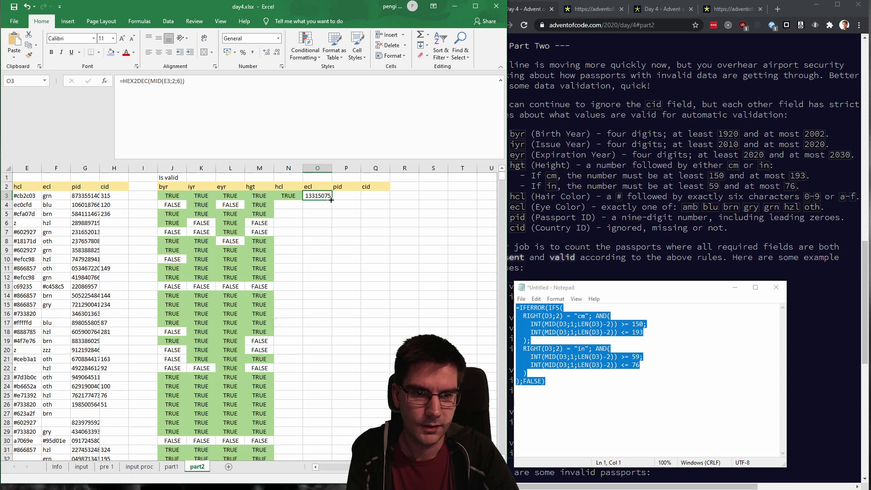
pyautogui.moveTo(328, 201); pyautogui.dragTo(324, 447)
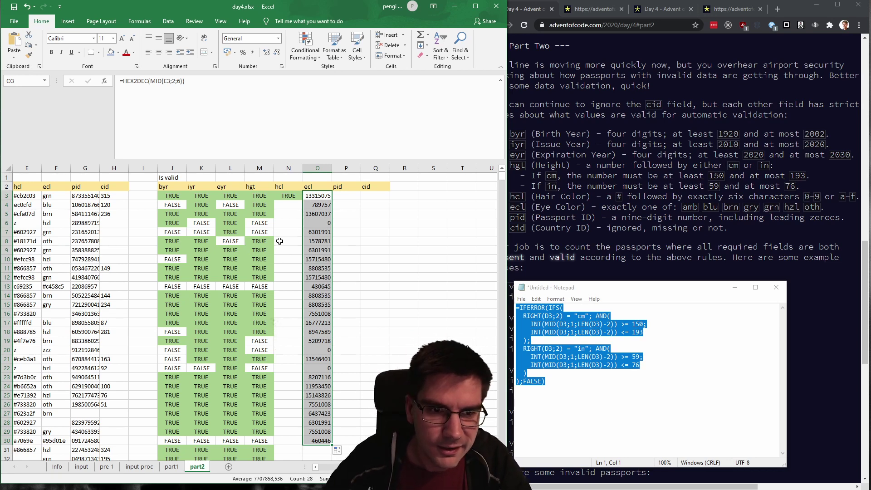
pyautogui.click(313, 229)
pyautogui.click(321, 349)
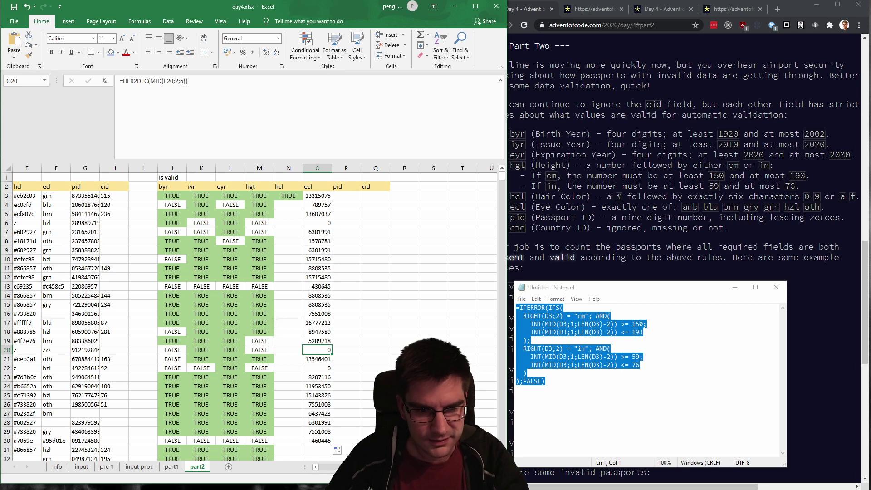
pyautogui.hscroll(-2, 254, 318)
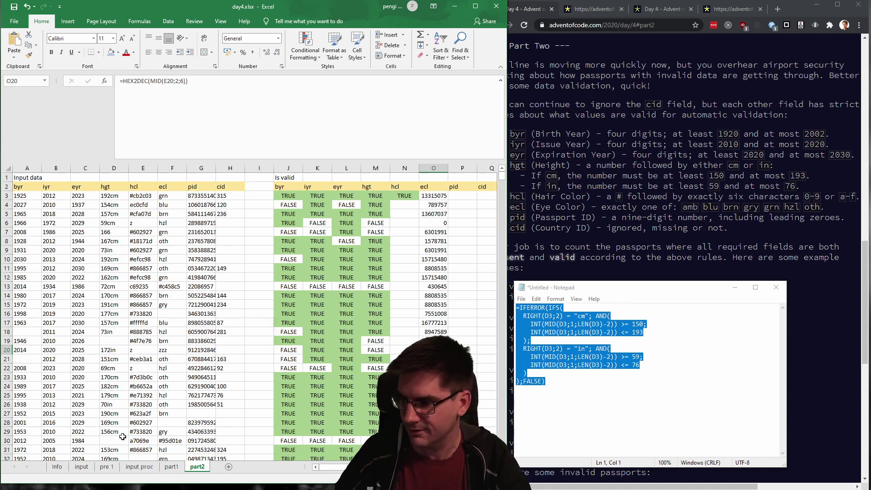
# Examine the HEX2DEC results in column O, checking O4, O6 and O22 against their hair color inputs.
pyautogui.click(443, 207)
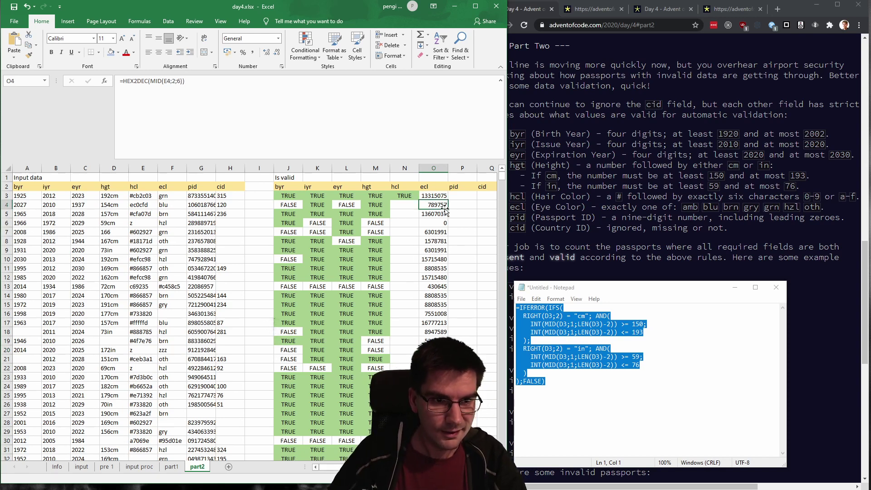
pyautogui.click(427, 225)
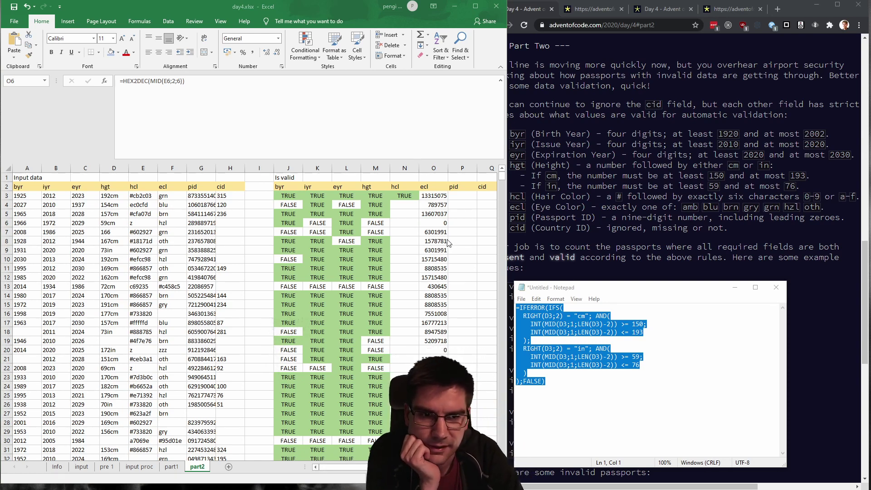
pyautogui.click(441, 224)
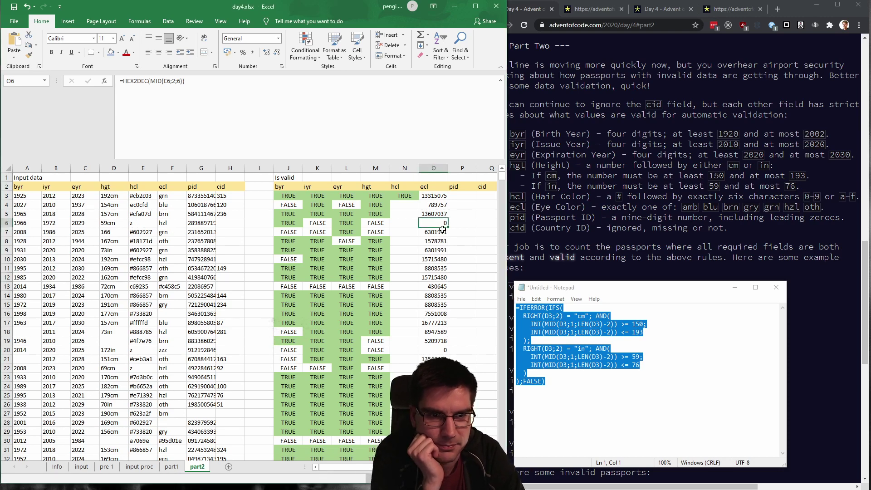
pyautogui.click(434, 367)
pyautogui.scroll(-9, 250, 318)
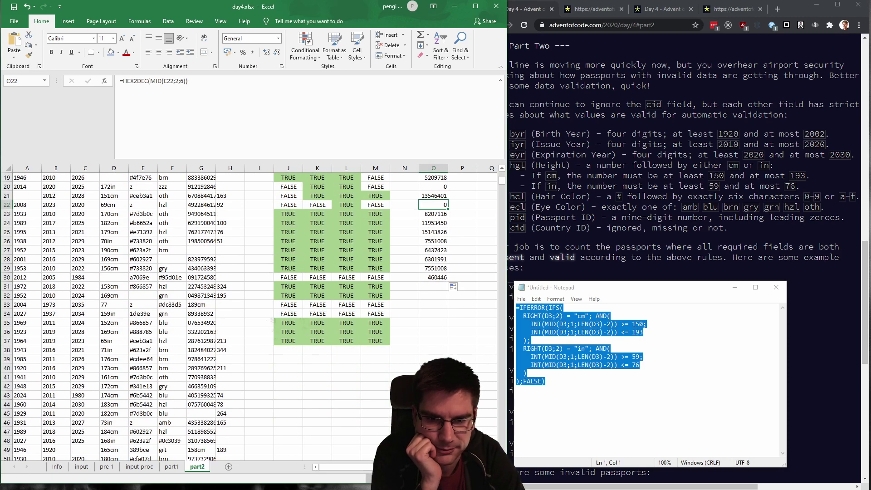
pyautogui.scroll(9, 274, 322)
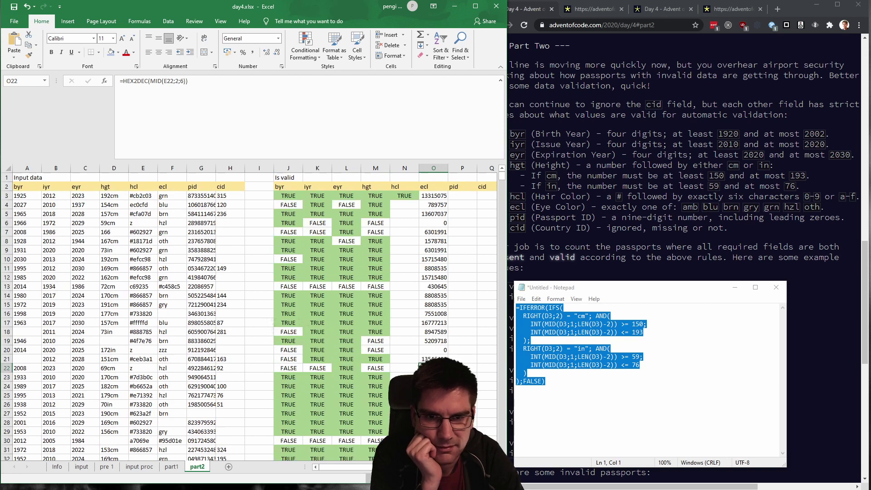
# Test the O6 HEX2DEC formula by overwriting E6 with #1234ty, and undo that entry.
pyautogui.click(151, 220)
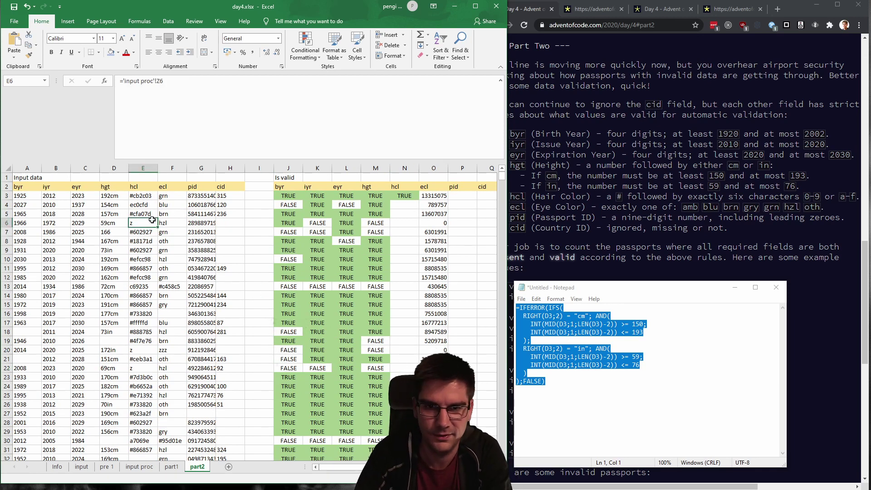
pyautogui.write('#')
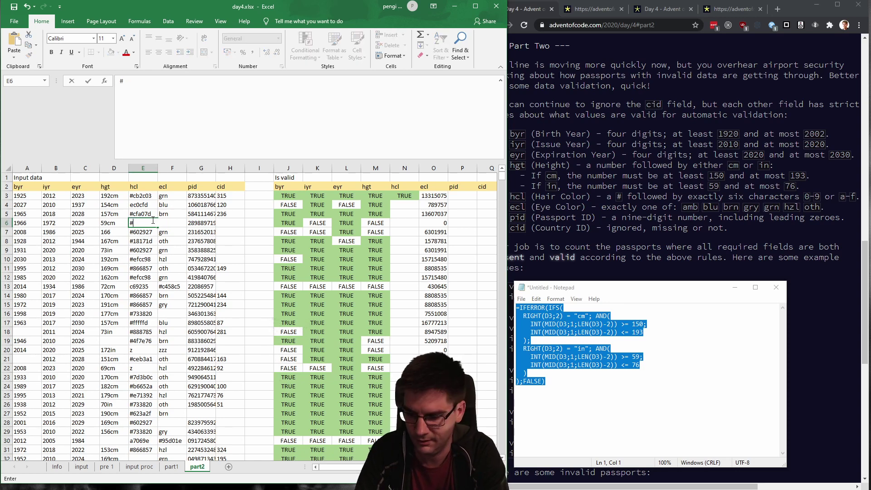
pyautogui.write('12')
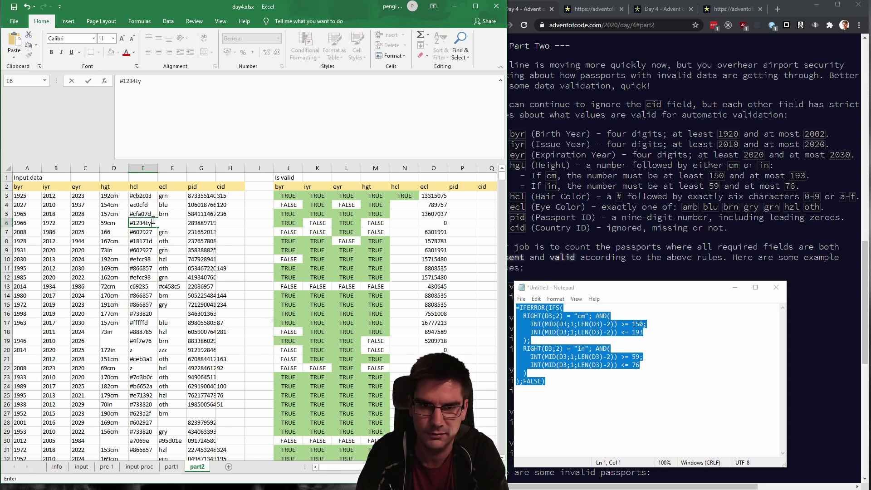
pyautogui.write('34ty')
pyautogui.press('Return')
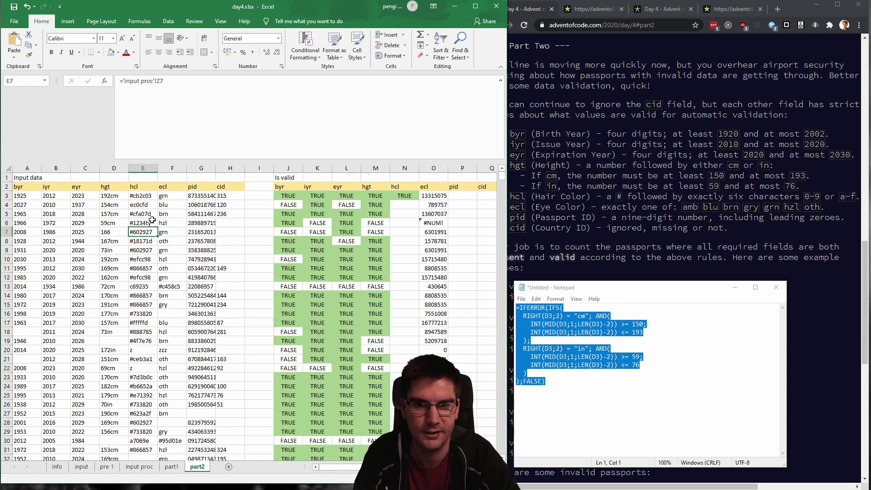
pyautogui.click(440, 222)
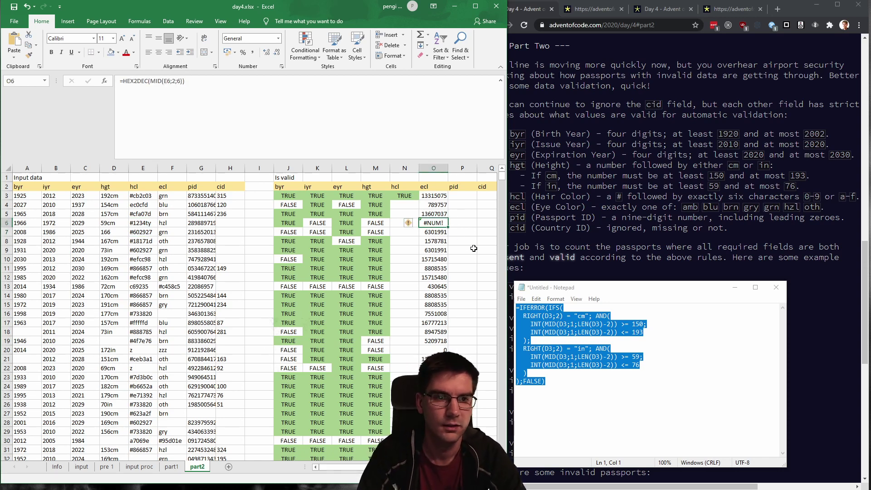
pyautogui.hotkey('ctrl', 'z')
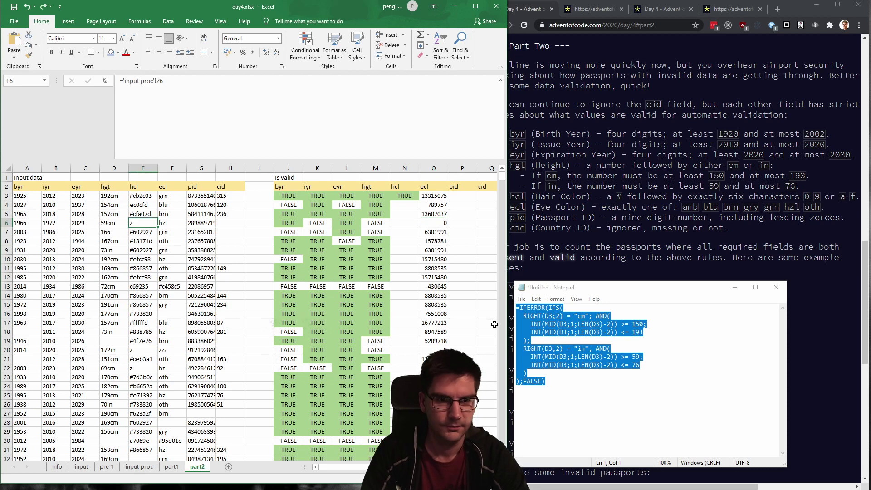
# Wrap the HEX2DEC part of the N3 formula in NOT(ISERROR(...)), giving =AND(LEN(E3)=7;LEFT(E3;1)="#";NOT(ISERROR(HEX2DEC(MID(E3;2;6))))).
pyautogui.click(408, 195)
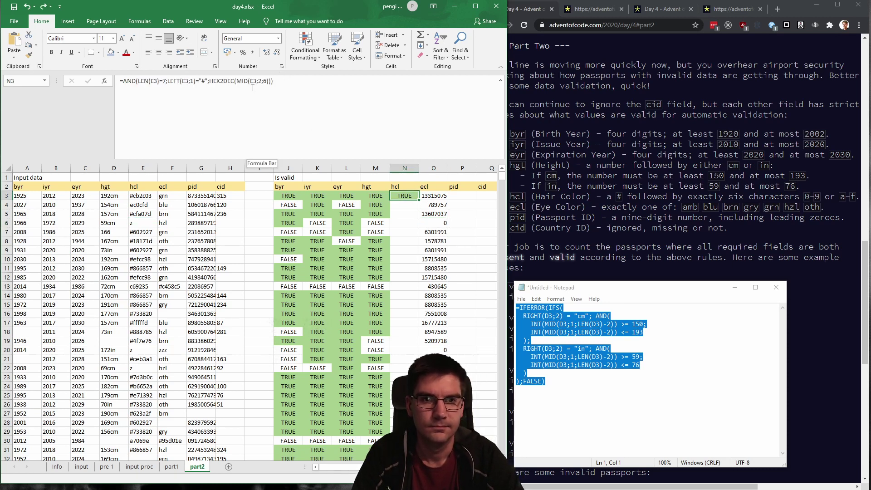
pyautogui.click(282, 79)
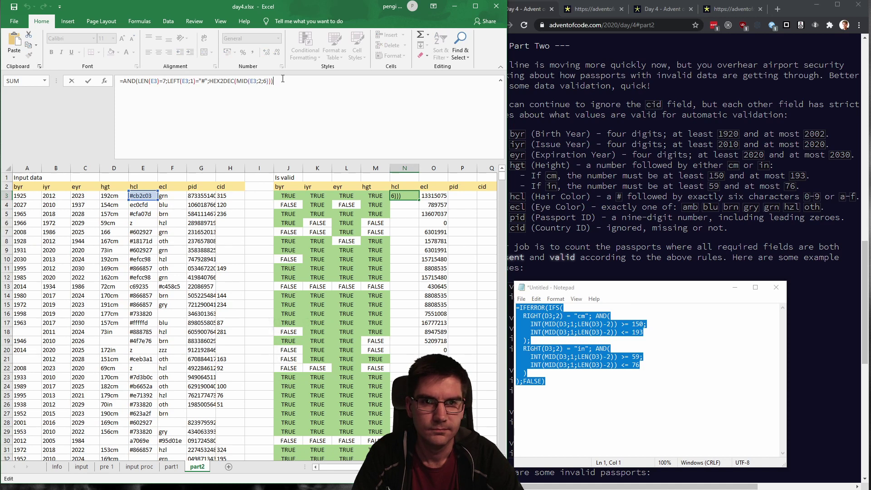
pyautogui.click(210, 81)
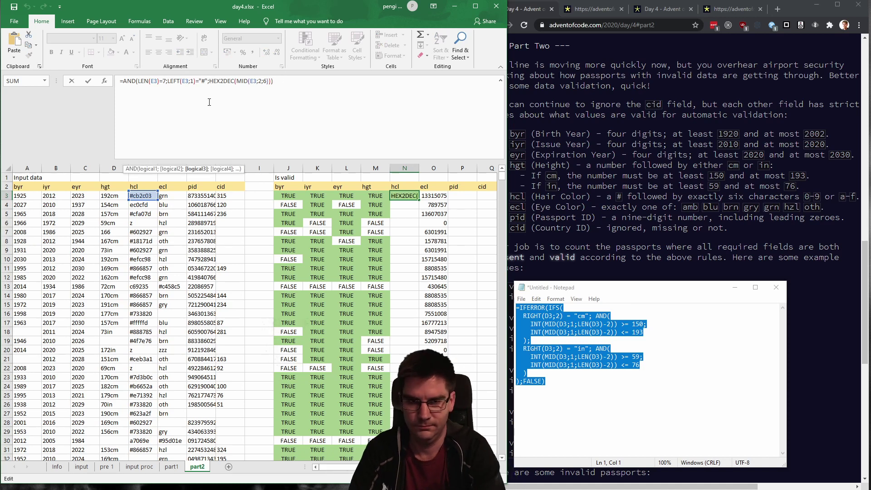
pyautogui.write('ISERROR')
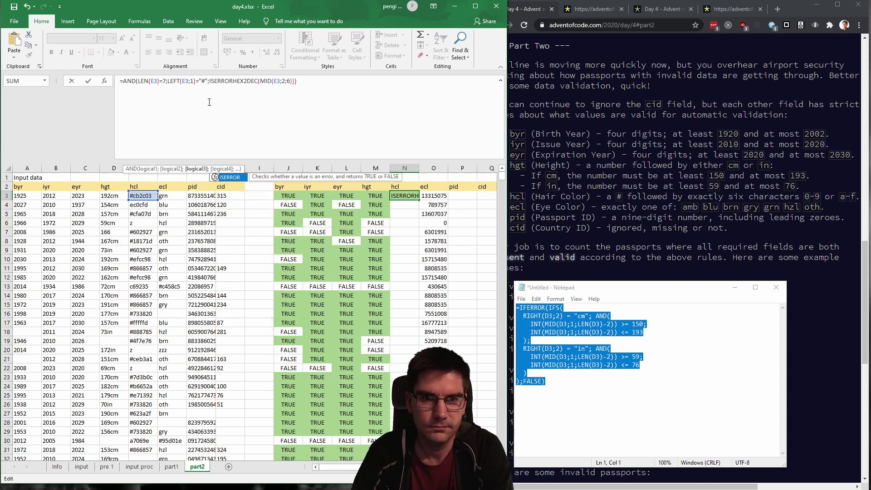
pyautogui.write('(')
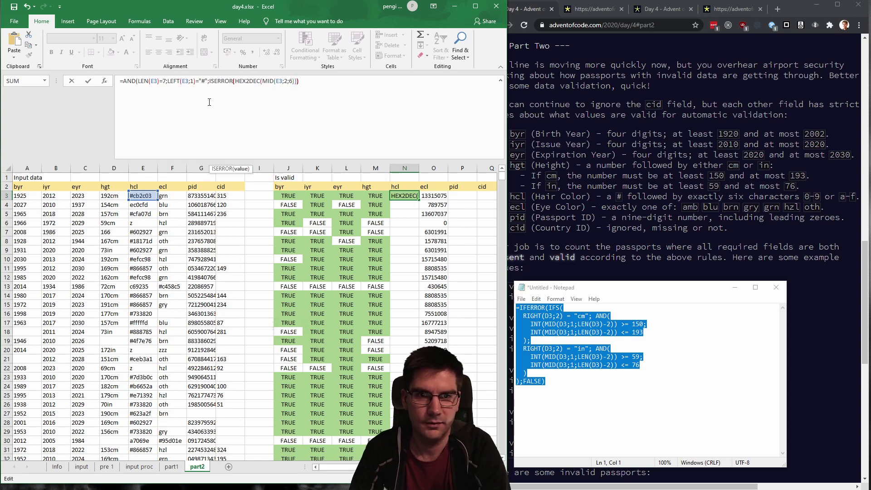
pyautogui.press('Left')
pyautogui.press('Left')
pyautogui.press('Left')
pyautogui.write('NOT(')
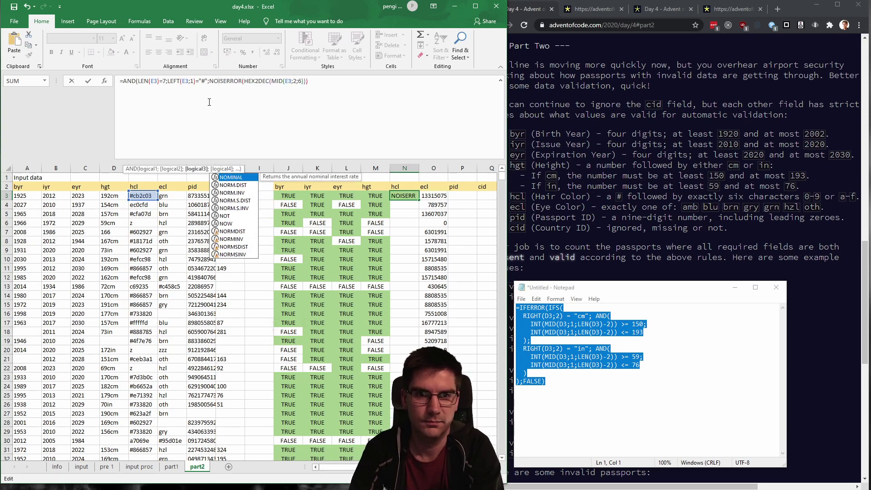
pyautogui.press('End')
pyautogui.write(')')
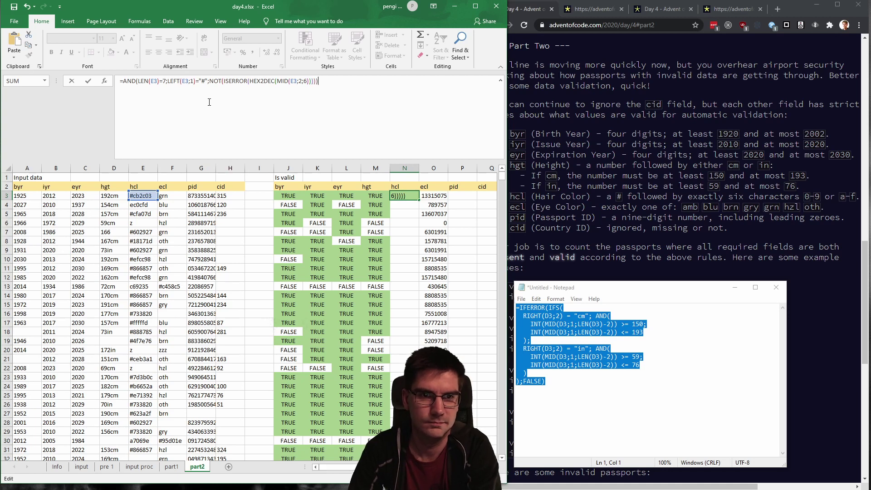
pyautogui.press('Return')
# Clear all the HEX2DEC test formulas from the ecl validity column, starting at O3.
pyautogui.click(443, 196)
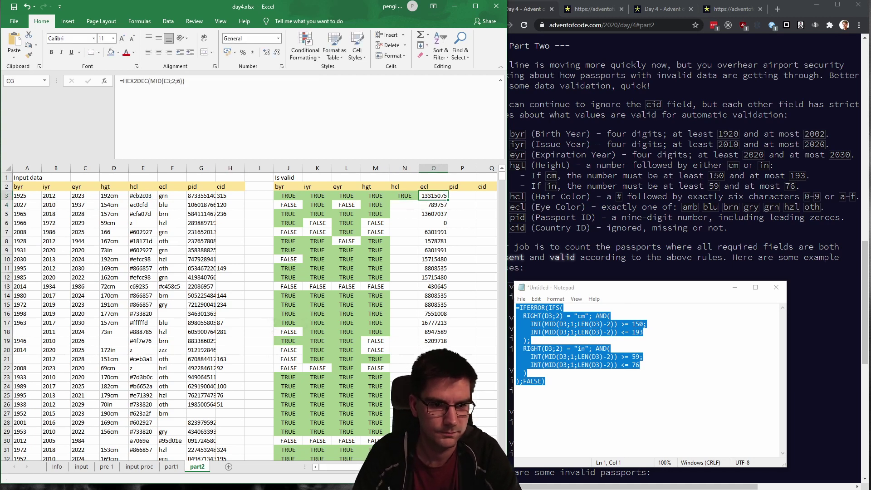
pyautogui.hotkey('ctrl', 'shift', 'Down')
pyautogui.press('BackSpace')
pyautogui.click(433, 196)
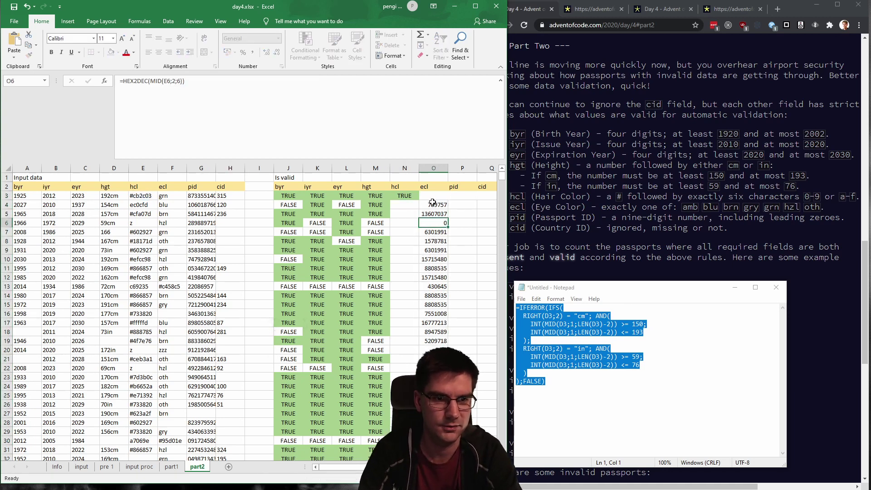
pyautogui.hotkey('ctrl', 'shift', 'Down')
pyautogui.rightClick(433, 224)
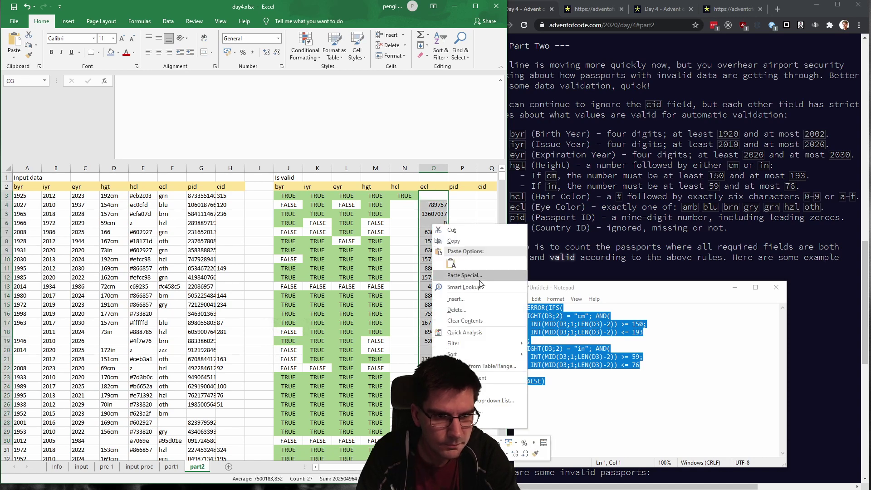
pyautogui.click(464, 320)
# Try to paste the N3 hair color formula down the rest of column N.
pyautogui.click(410, 194)
pyautogui.hotkey('ctrl', 'c')
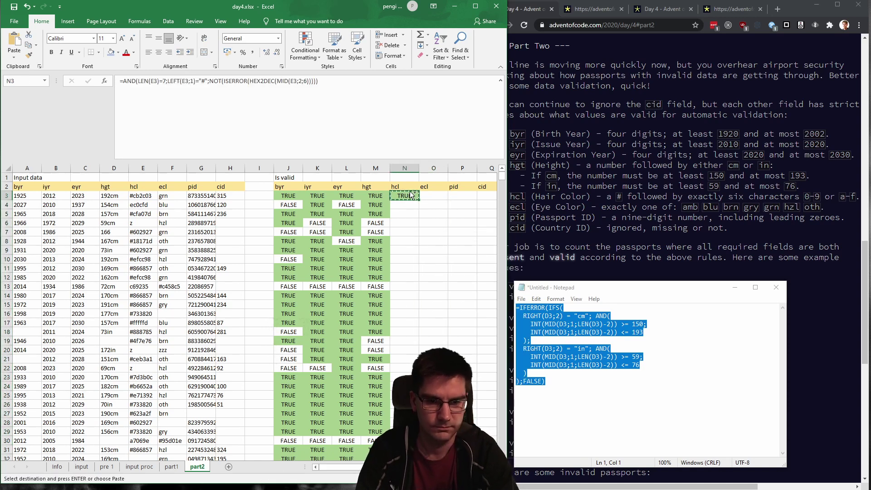
pyautogui.hotkey('ctrl', 'shift', 'Down')
pyautogui.hotkey('ctrl', 'v')
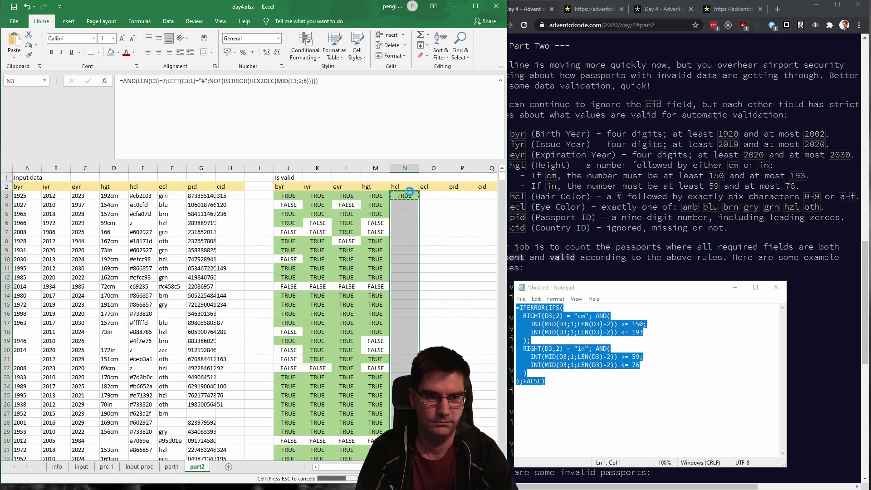
# Copy the validity formulas in J3:N3 down through row 37.
pyautogui.click(293, 194)
pyautogui.keyDown('shift'); pyautogui.click(397, 198); pyautogui.keyUp('shift')
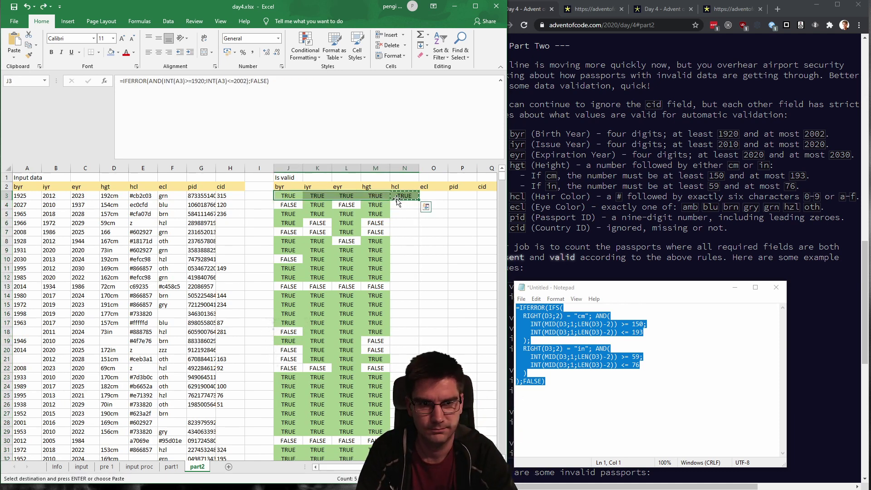
pyautogui.hotkey('ctrl', 'shift', 'Down')
pyautogui.hotkey('ctrl', 'v')
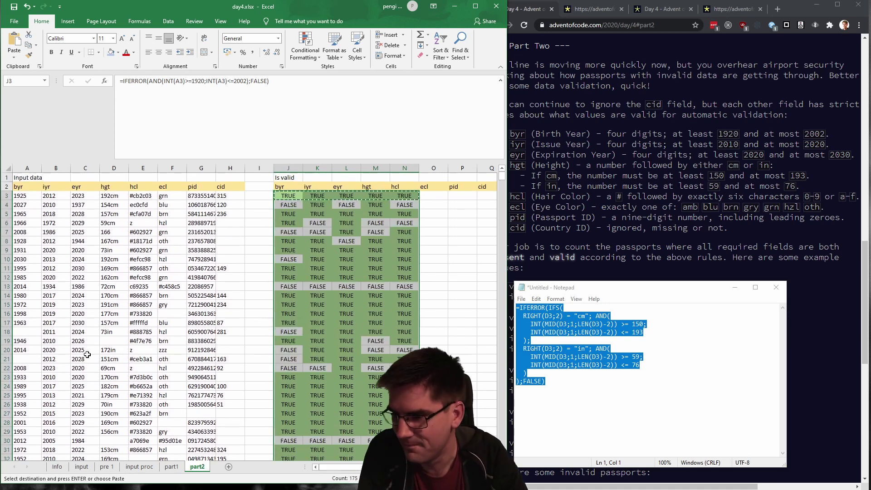
# Compare the hcl validity results in column N with the malformed and missing hair color values in column E down to row 37.
pyautogui.click(467, 313)
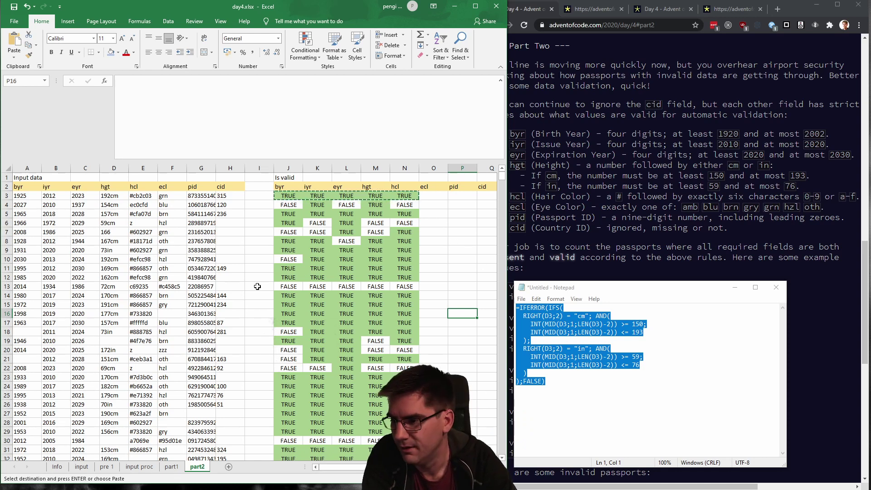
pyautogui.click(404, 277)
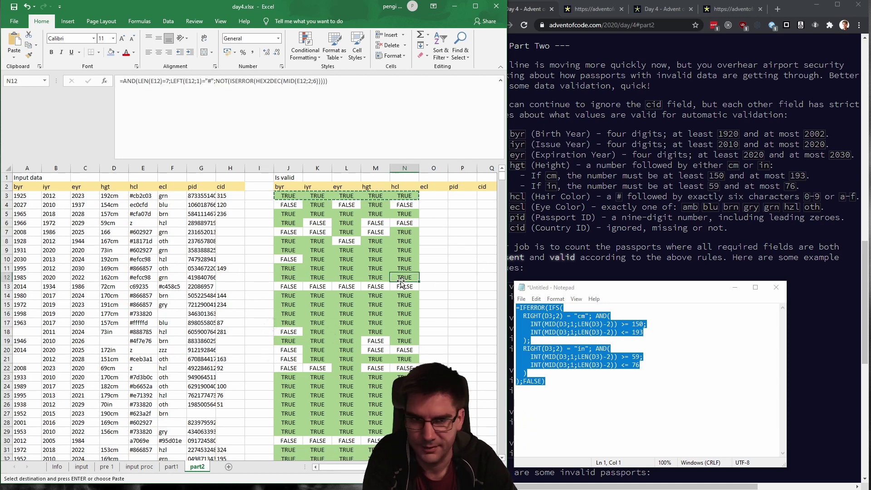
pyautogui.press('Down')
pyautogui.press('Down')
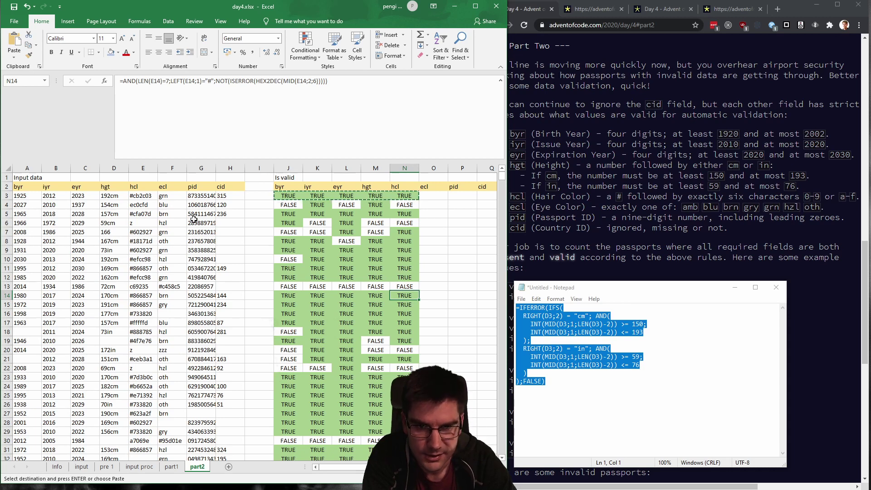
pyautogui.click(139, 220)
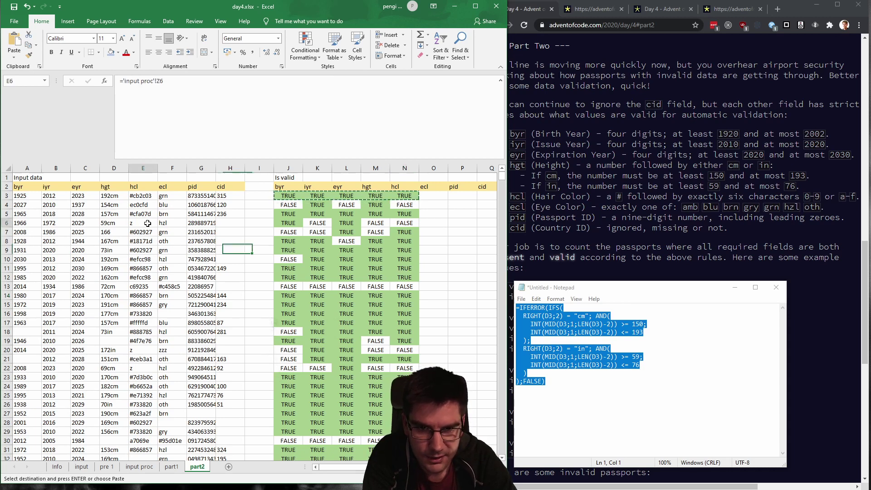
pyautogui.click(410, 221)
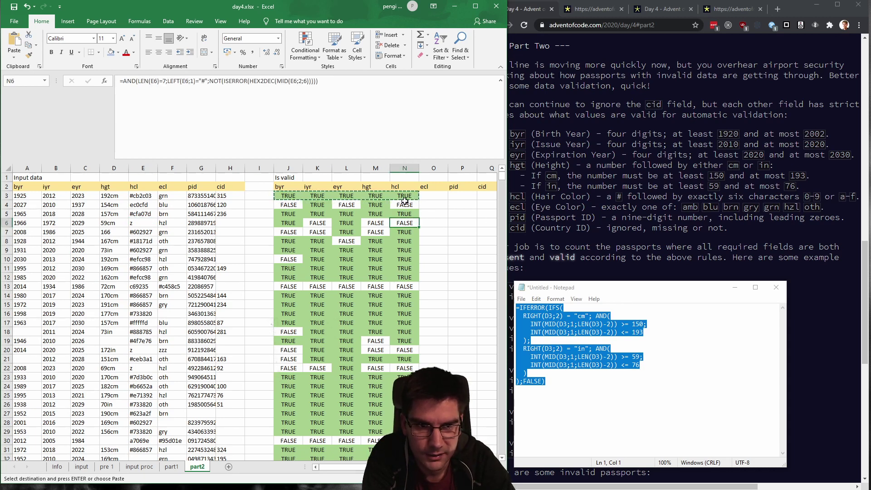
pyautogui.click(148, 286)
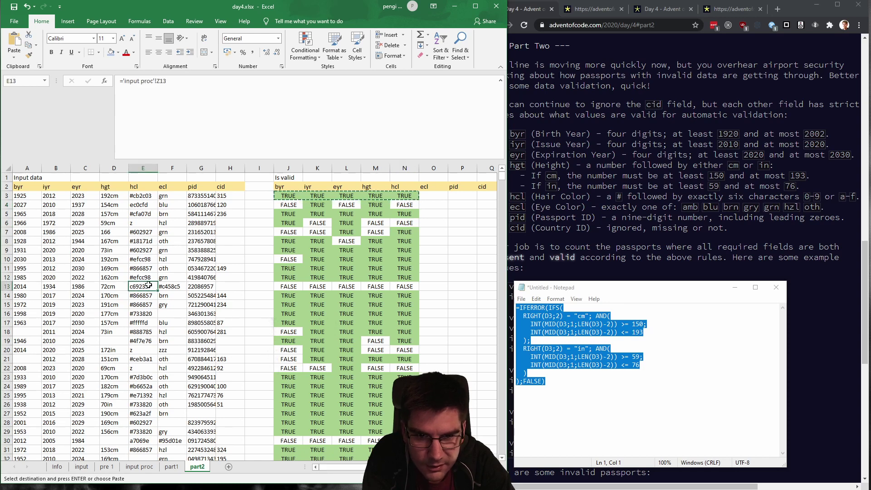
pyautogui.click(137, 350)
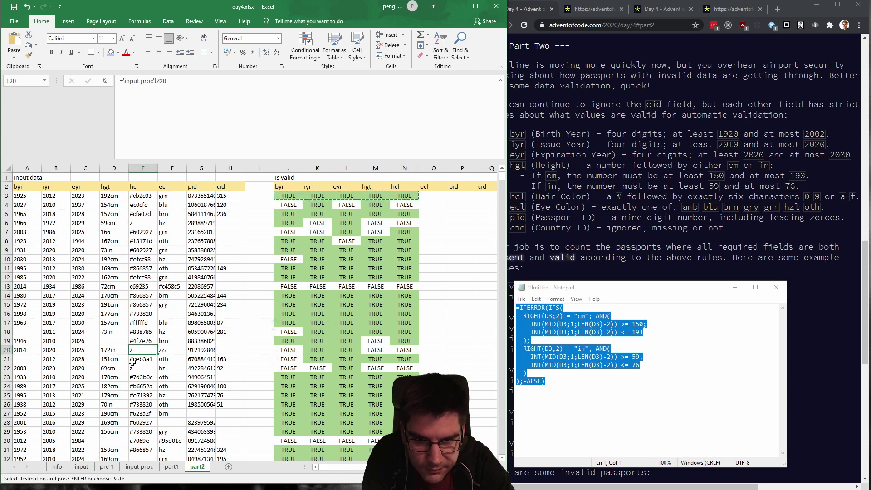
pyautogui.click(139, 367)
pyautogui.scroll(-4, 139, 362)
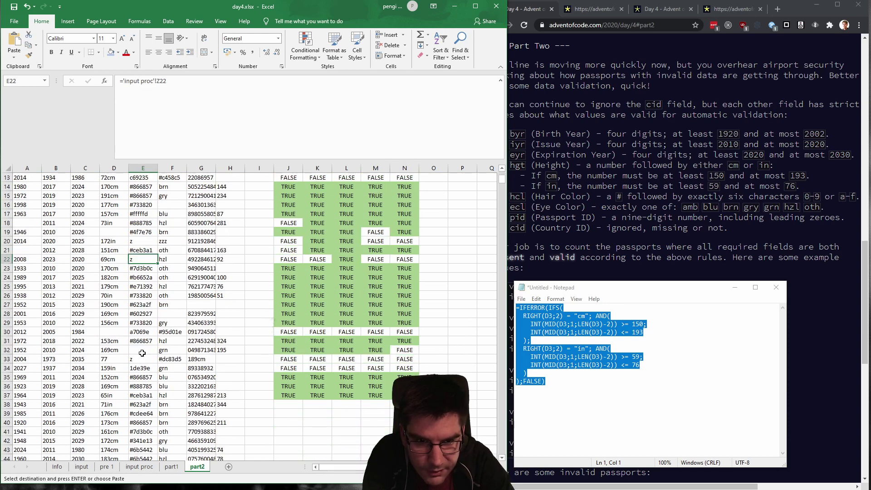
pyautogui.click(142, 360)
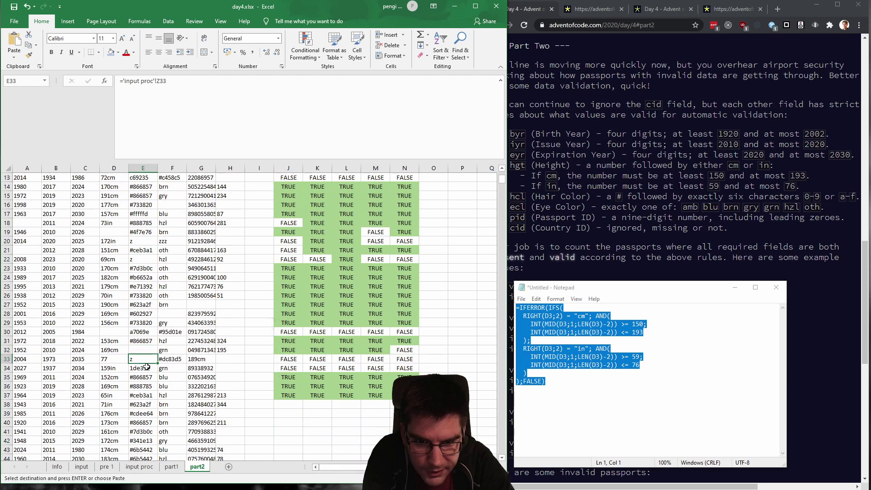
pyautogui.scroll(4, 146, 366)
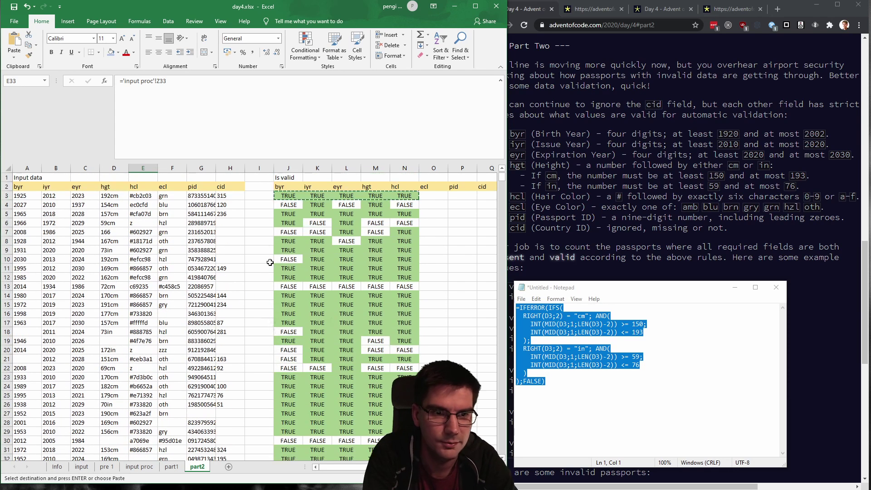
# Clear the old height formula text from the Notepad scratch window and dismiss the pending copy of J3:N3.
pyautogui.click(428, 204)
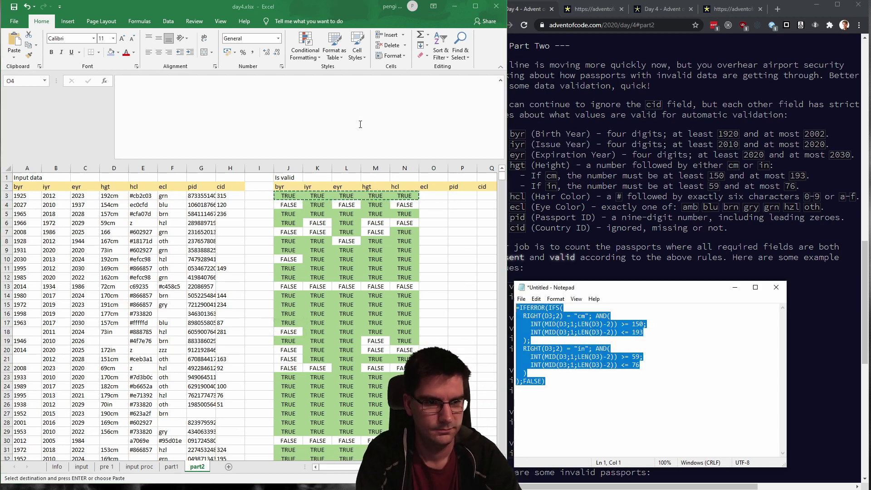
pyautogui.press('Delete')
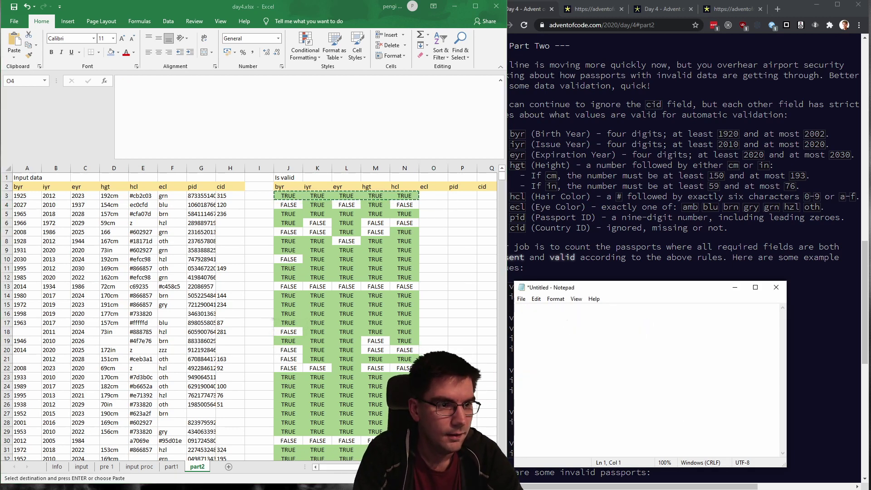
pyautogui.press('Escape')
pyautogui.click(430, 194)
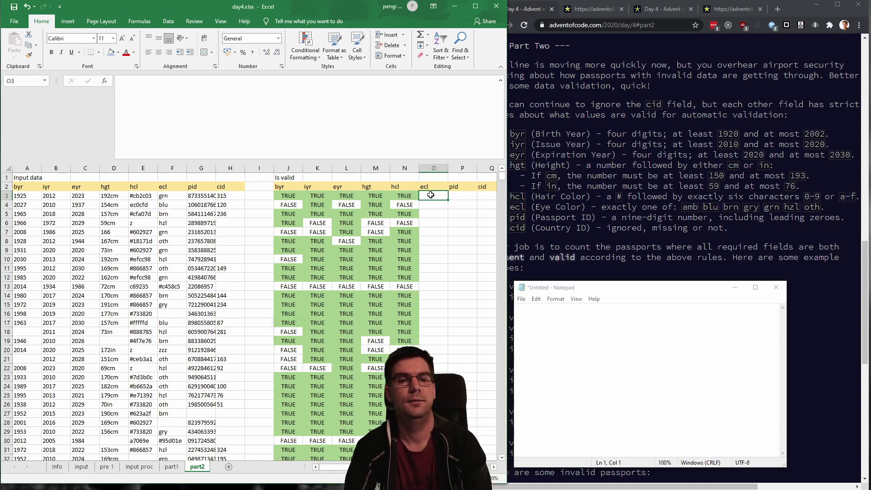
pyautogui.write('=O')
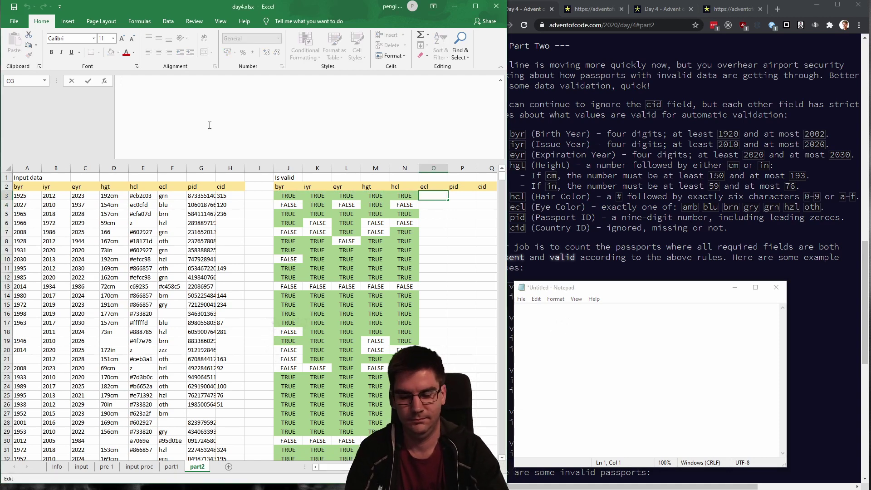
pyautogui.write('R(')
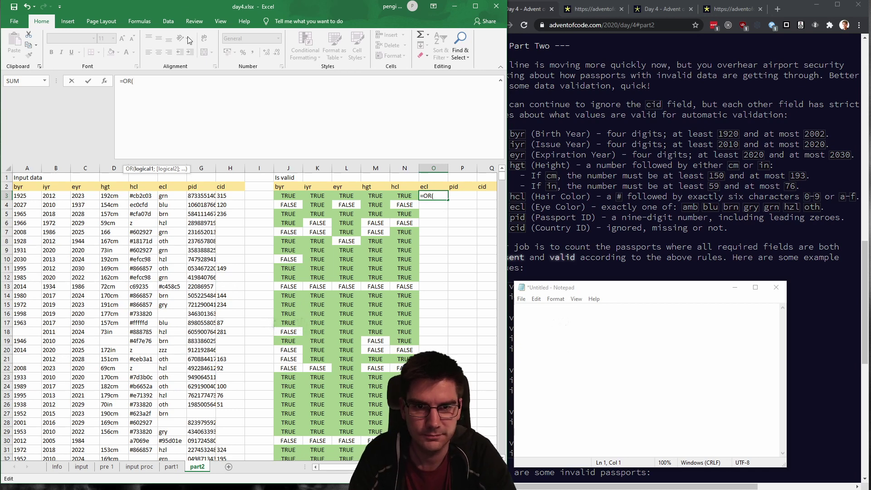
pyautogui.press('Escape')
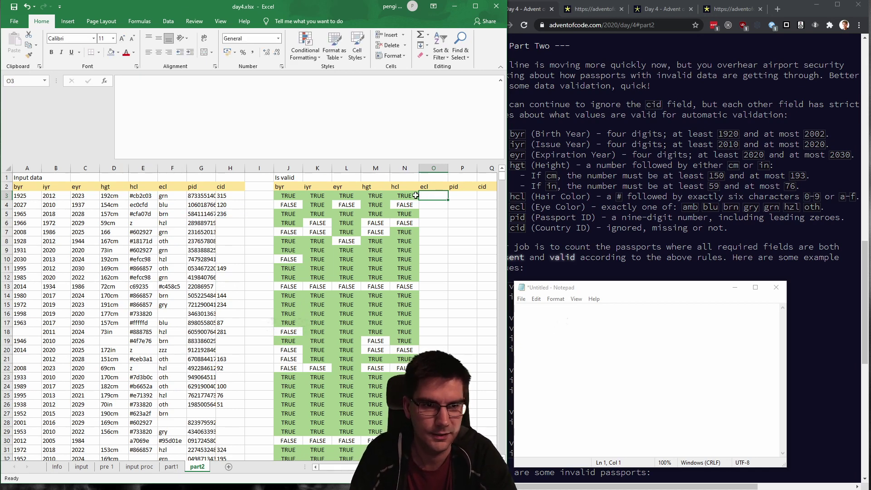
# Start an OR formula in O3 that tests whether F3 equals "amb", "blu" or "brn", with semicolons between the conditions.
pyautogui.click(312, 113)
pyautogui.write('=')
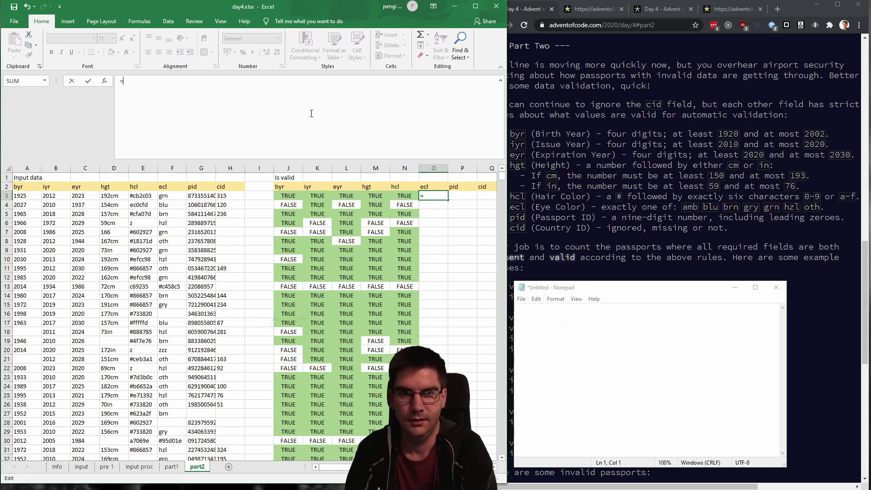
pyautogui.write('OR(')
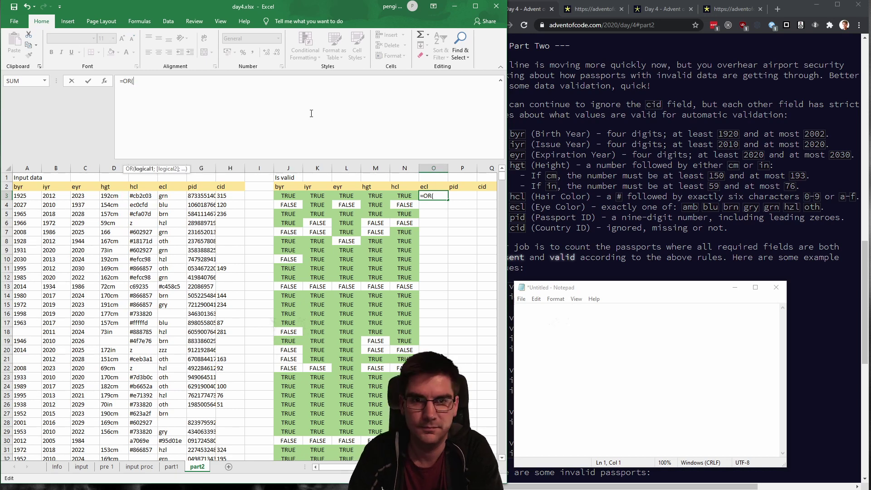
pyautogui.write('F3')
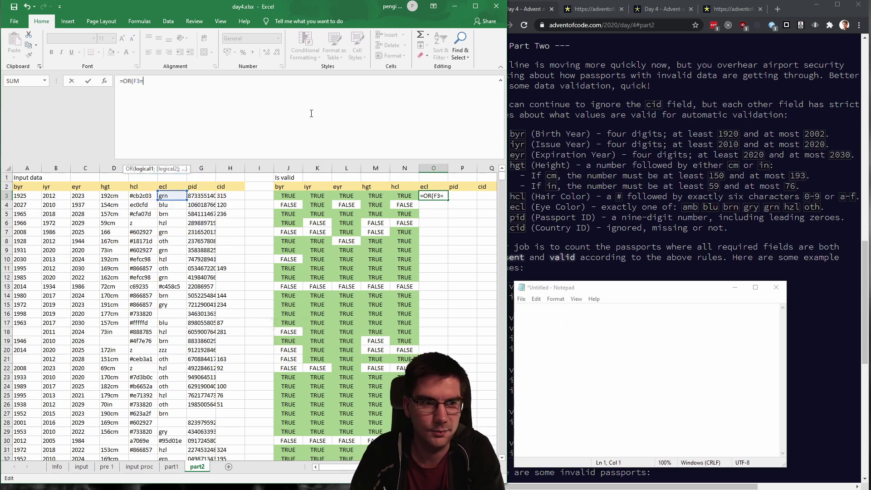
pyautogui.write('="amp')
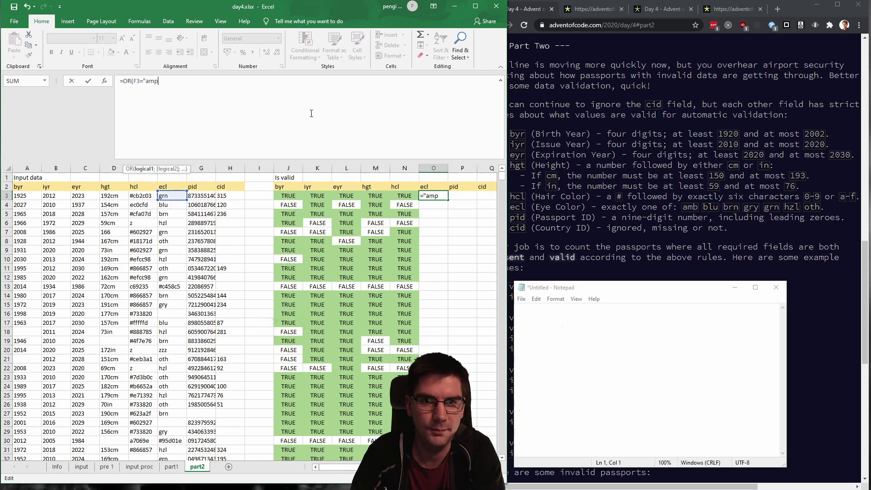
pyautogui.write('";F3=')
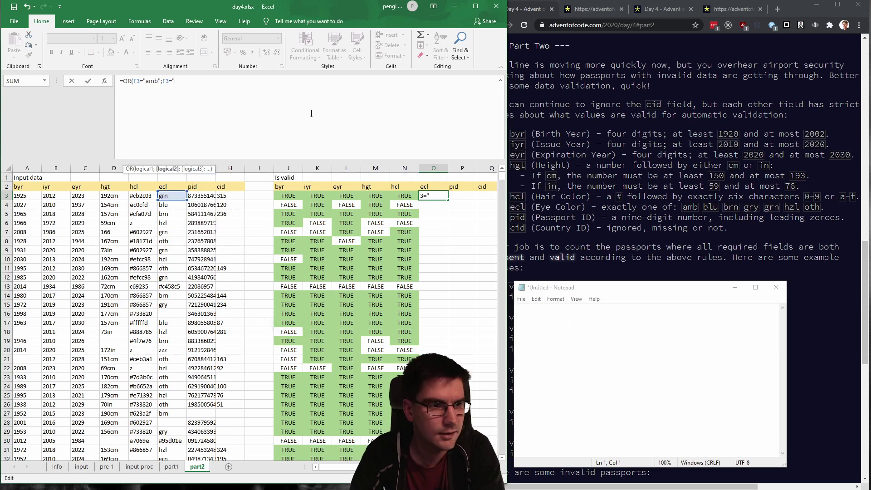
pyautogui.write('"blu";E')
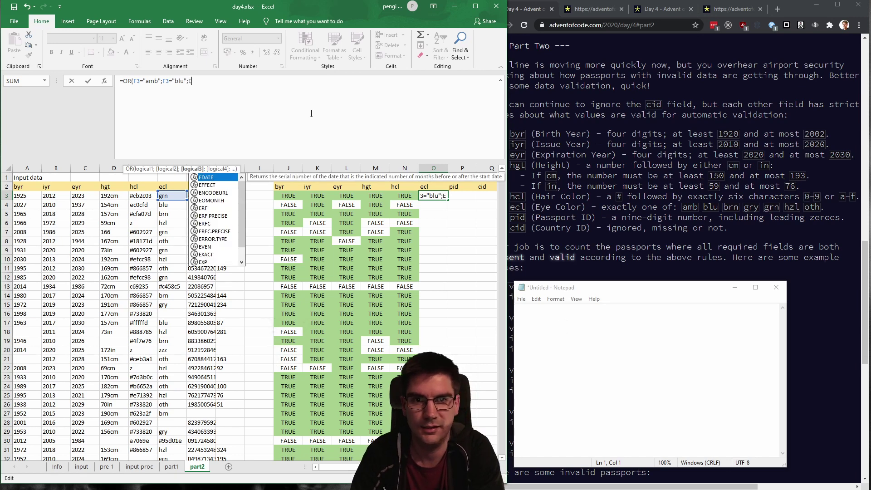
pyautogui.press('BackSpace')
pyautogui.write('F3')
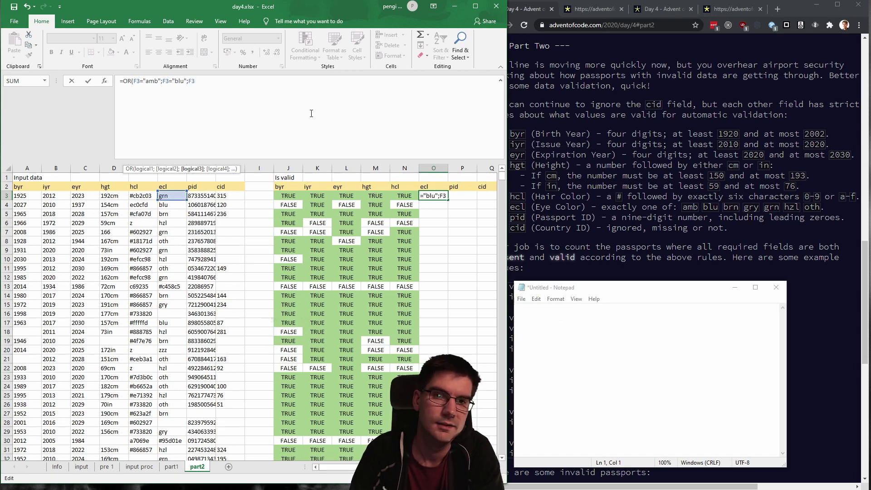
pyautogui.write('="B')
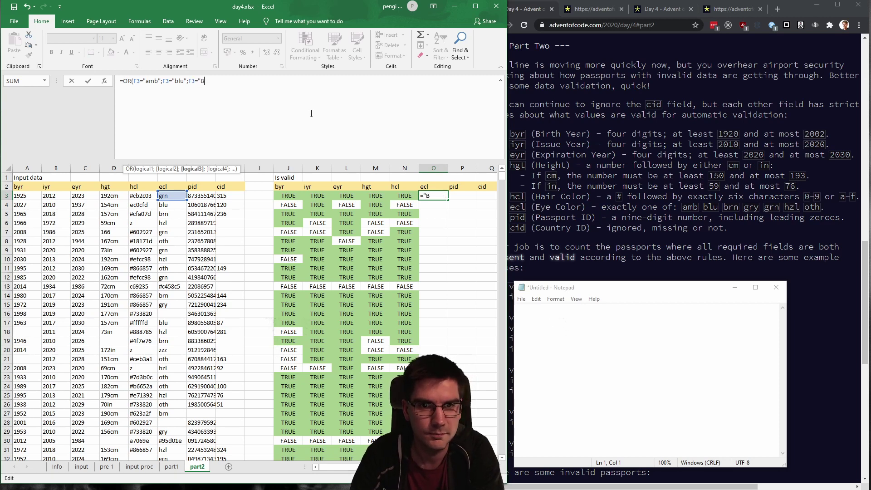
pyautogui.write(';')
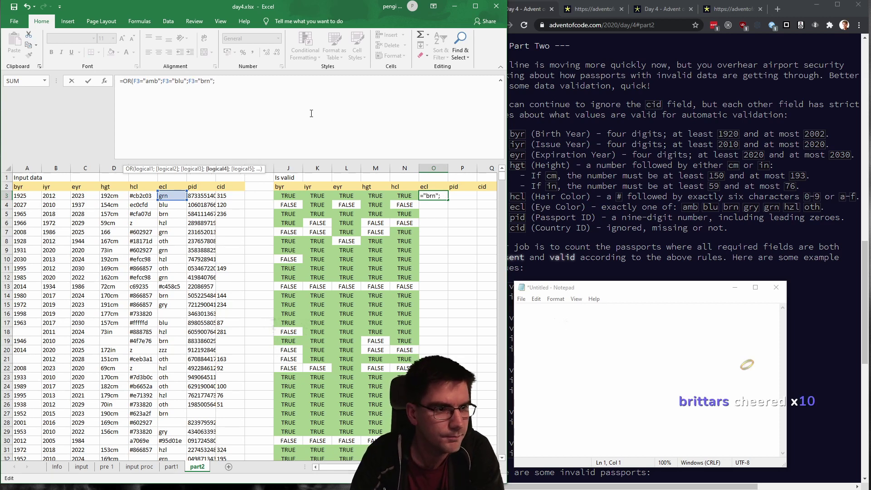
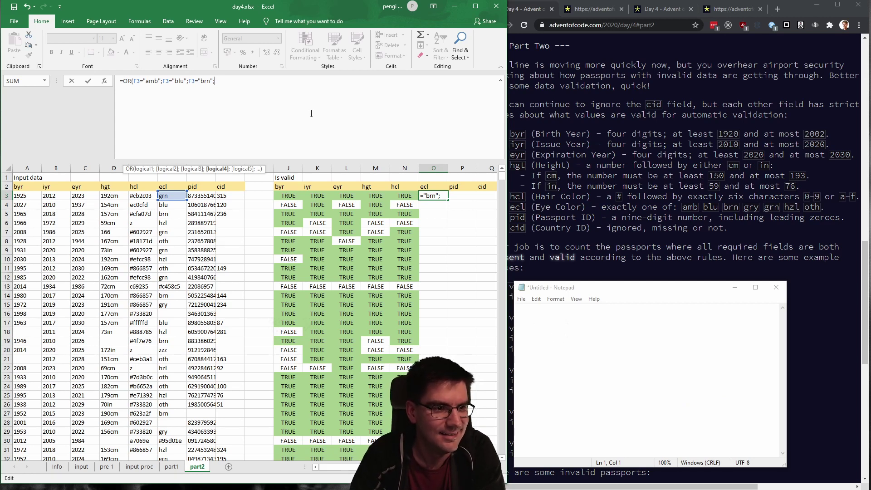
# Extend the O3 eye color formula with the conditions F3="gry" and F3="grn".
pyautogui.write('F3="gry"')
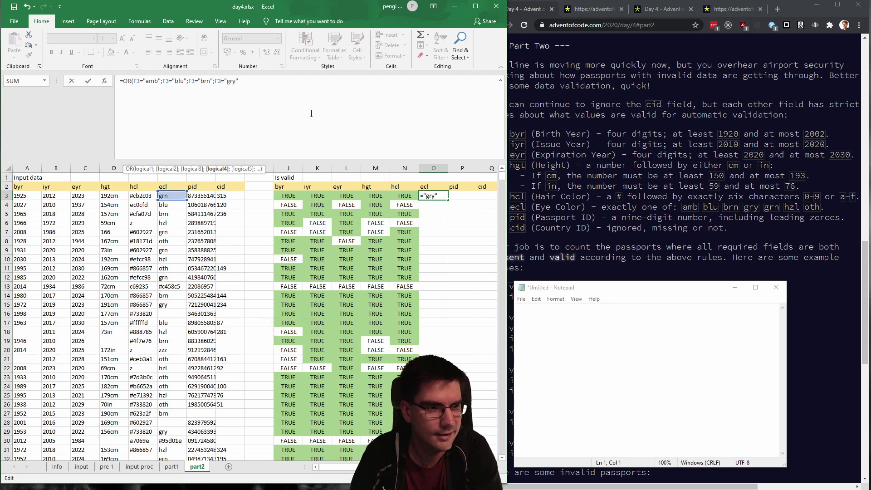
pyautogui.write(';E')
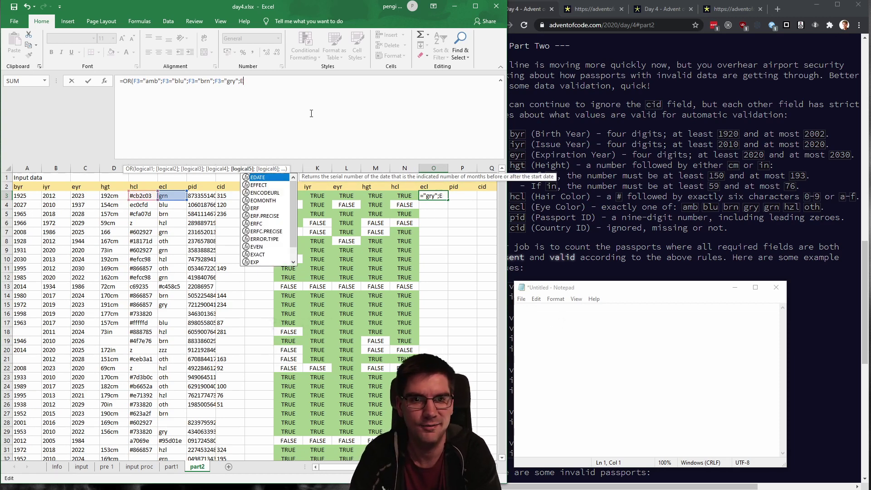
pyautogui.press('BackSpace')
pyautogui.write('F#3')
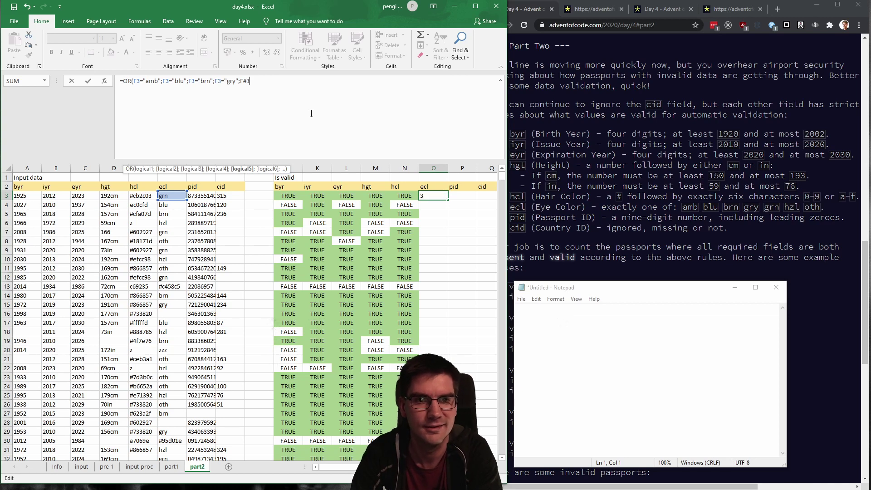
pyautogui.press('BackSpace')
pyautogui.press('BackSpace')
pyautogui.write('3=')
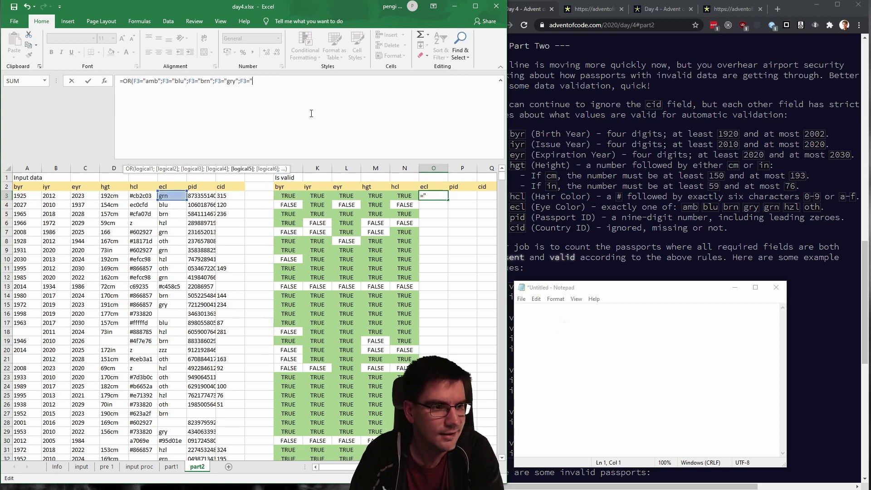
pyautogui.write('"gnr')
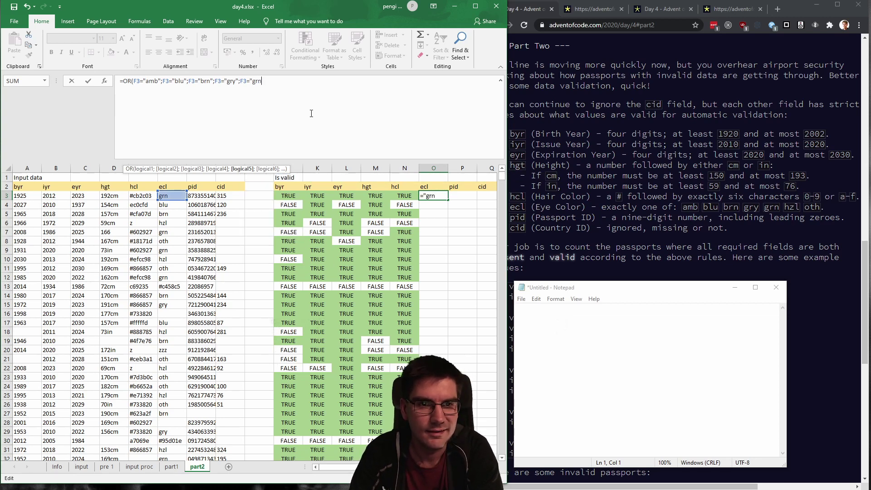
pyautogui.write('";')
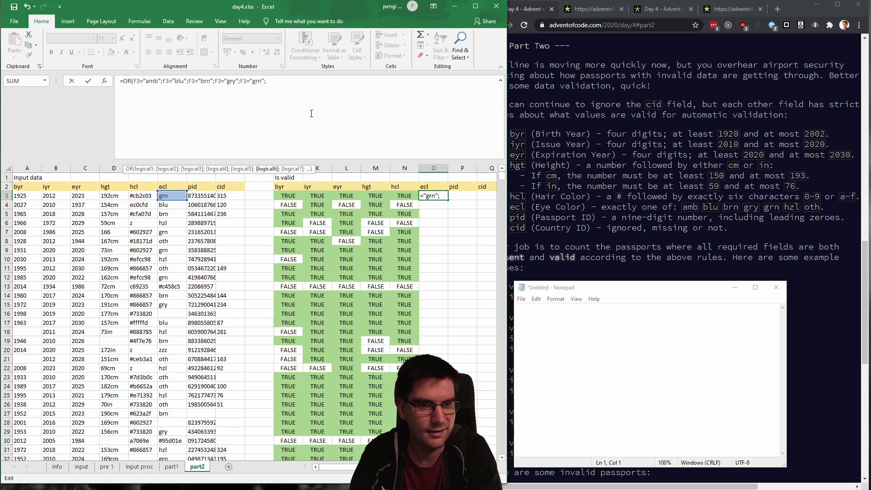
# Add the conditions F3="hzl" and F3="oth" to the O3 formula, close the OR and enter it.
pyautogui.write('F3')
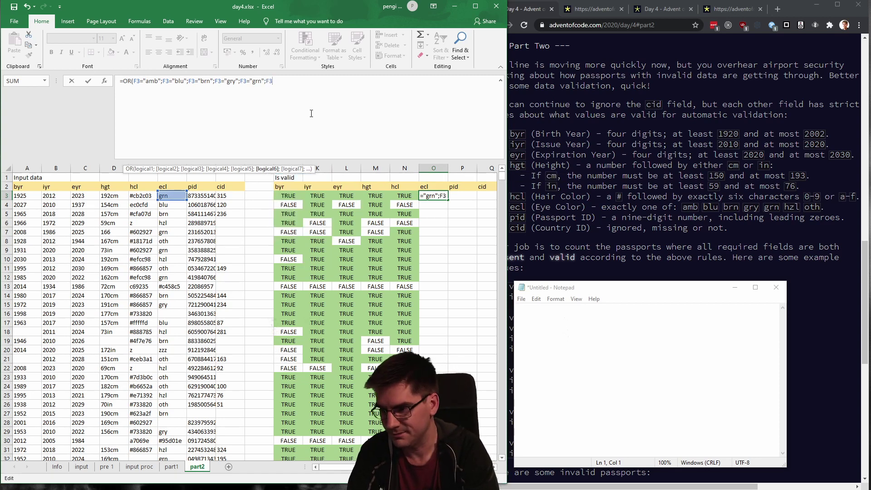
pyautogui.write('="hz')
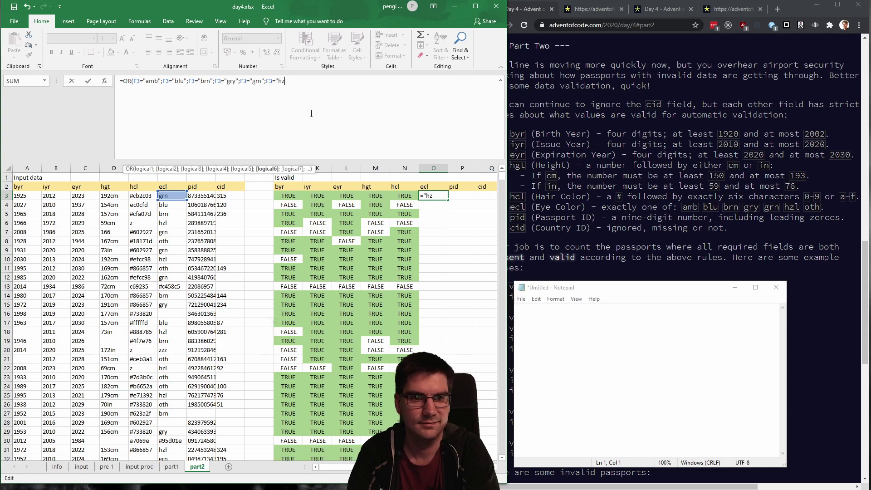
pyautogui.write('l";')
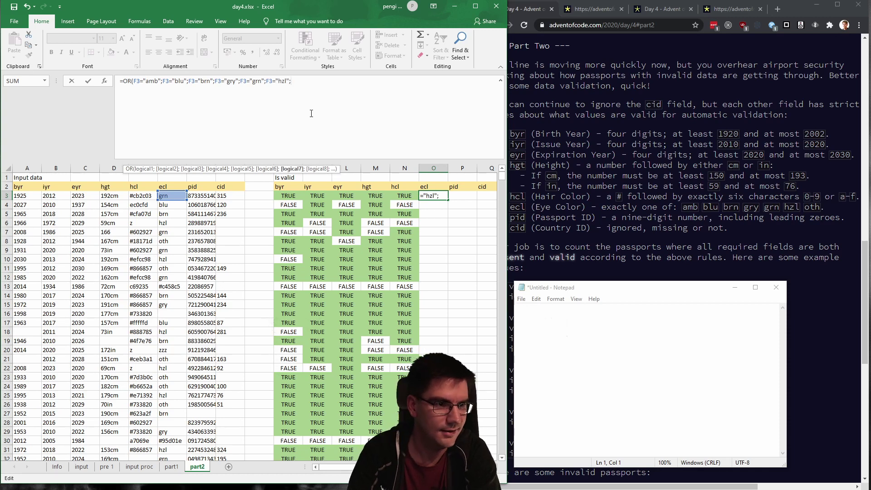
pyautogui.write('F3=')
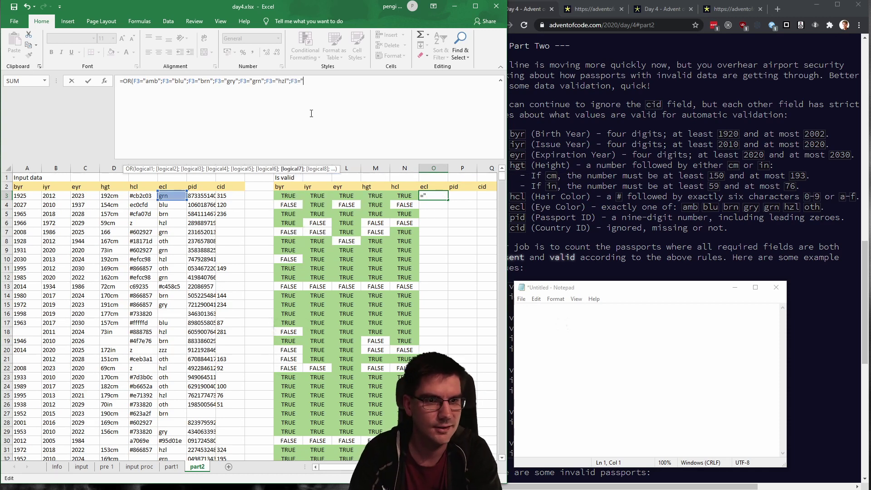
pyautogui.write('"oth")')
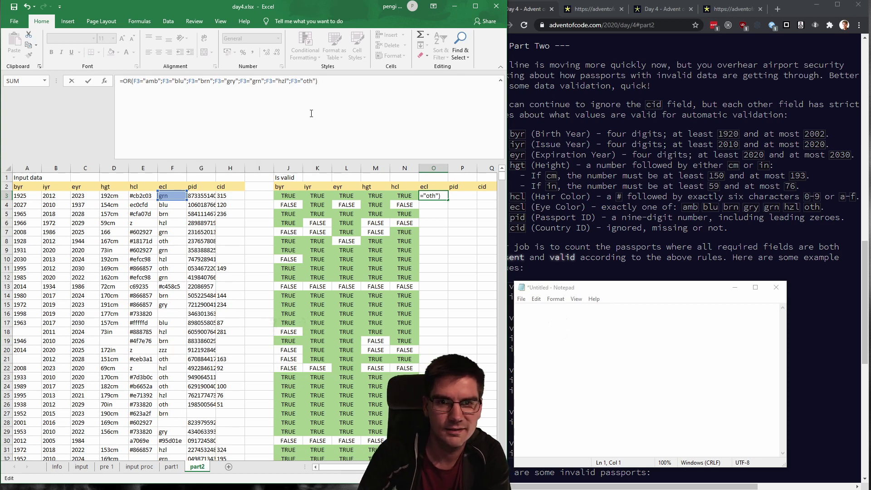
pyautogui.press('Return')
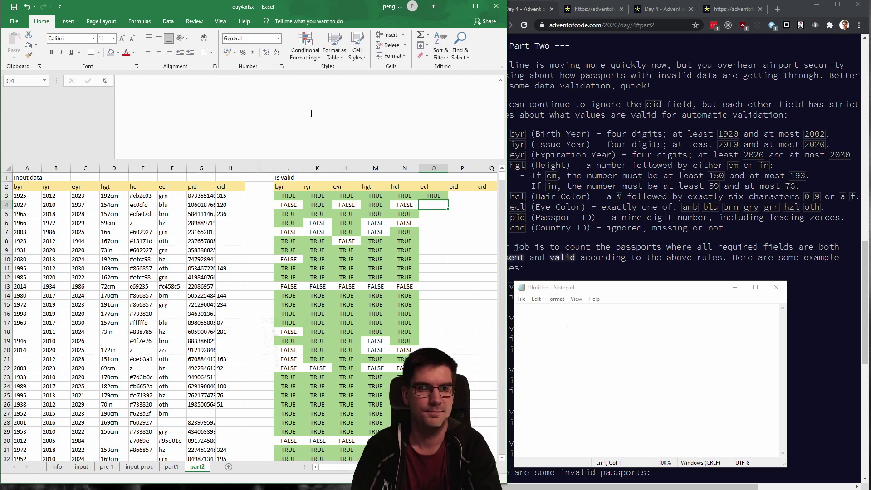
# Copy the validity formulas in M3:O3 down through row 37.
pyautogui.click(391, 195)
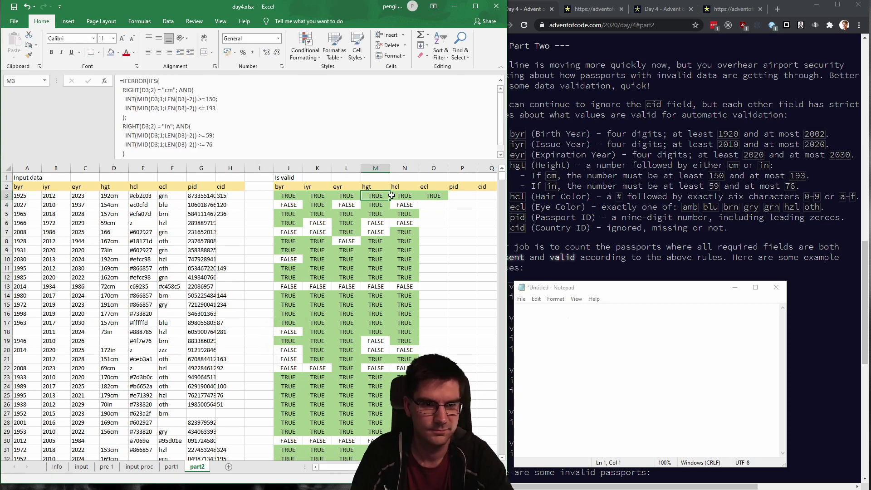
pyautogui.moveTo(391, 195); pyautogui.dragTo(433, 196)
pyautogui.hotkey('ctrl', 'c')
pyautogui.hotkey('ctrl', 'shift', 'Down')
pyautogui.hotkey('ctrl', 'v')
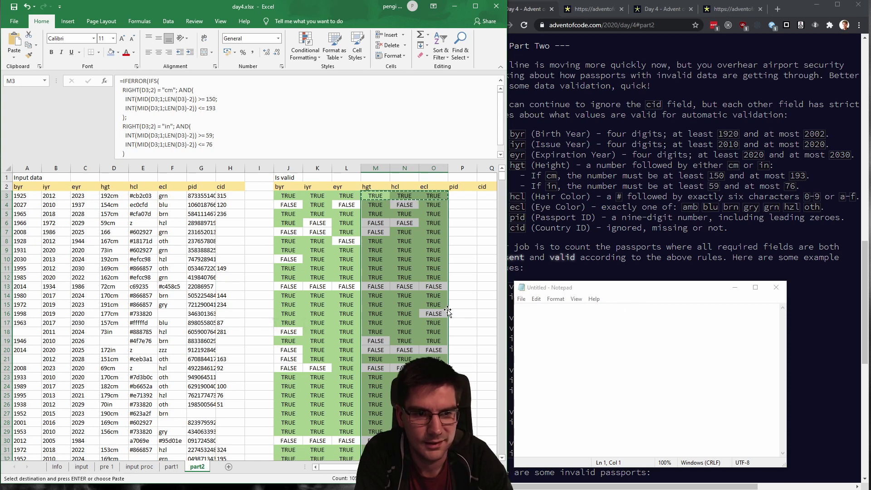
# Compare the ecl validity results in column O with the missing and malformed eye color values in column F.
pyautogui.click(430, 323)
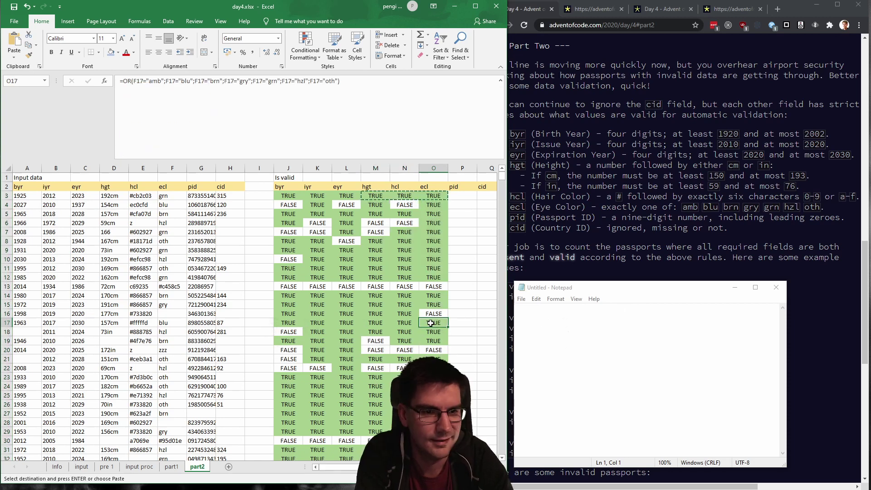
pyautogui.click(437, 312)
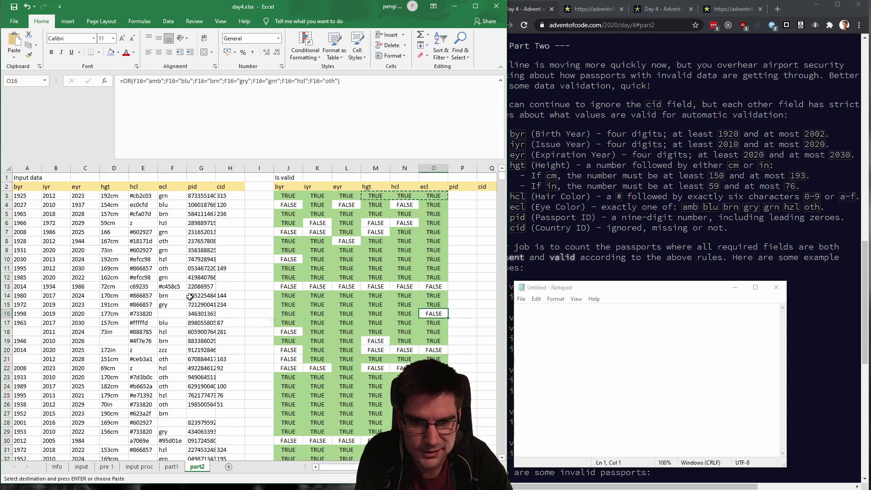
pyautogui.press('Up')
pyautogui.press('Up')
pyautogui.press('Up')
pyautogui.click(162, 360)
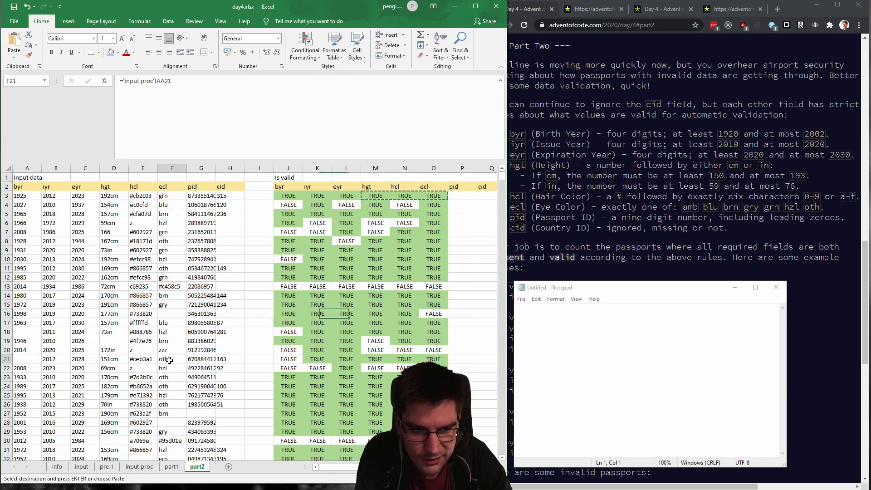
pyautogui.press('Up')
pyautogui.scroll(-4, 156, 345)
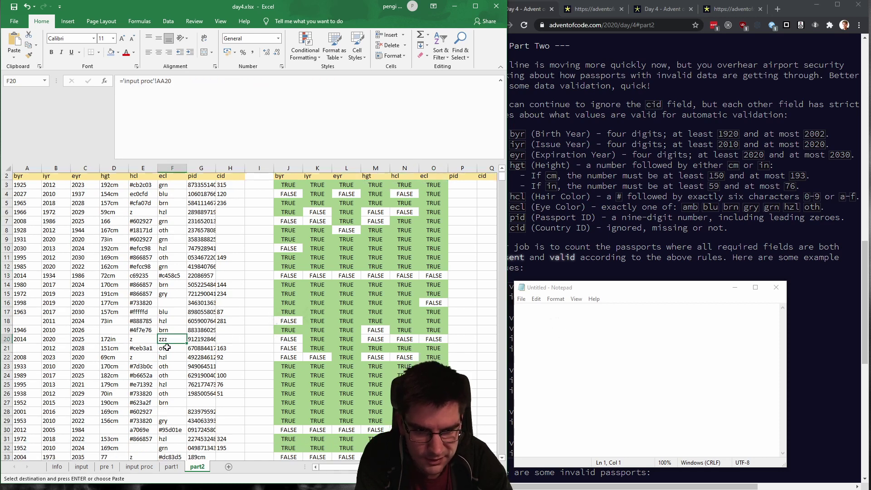
pyautogui.click(165, 316)
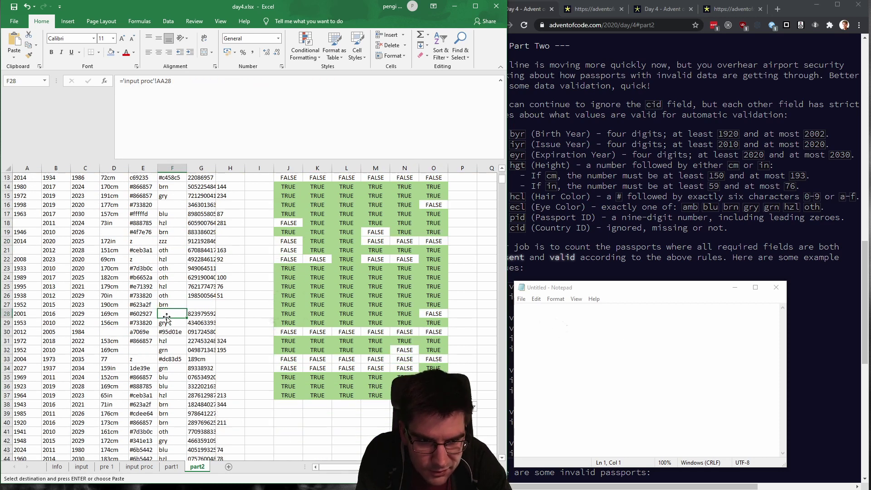
# Check the malformed and valid eye color values in F30 and F33 against their ecl validity results.
pyautogui.click(176, 333)
pyautogui.click(176, 357)
pyautogui.scroll(4, 207, 375)
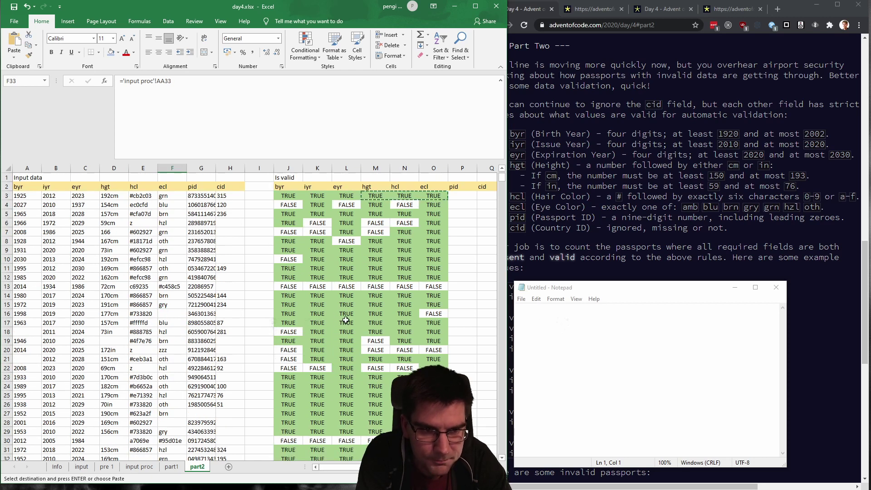
# Autofit the width of column G so the complete passport IDs fit.
pyautogui.click(469, 200)
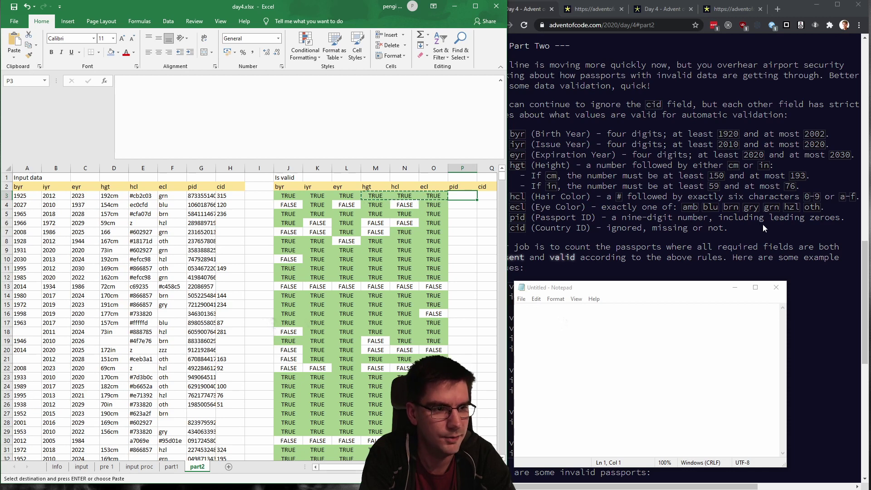
pyautogui.scroll(-3, 209, 263)
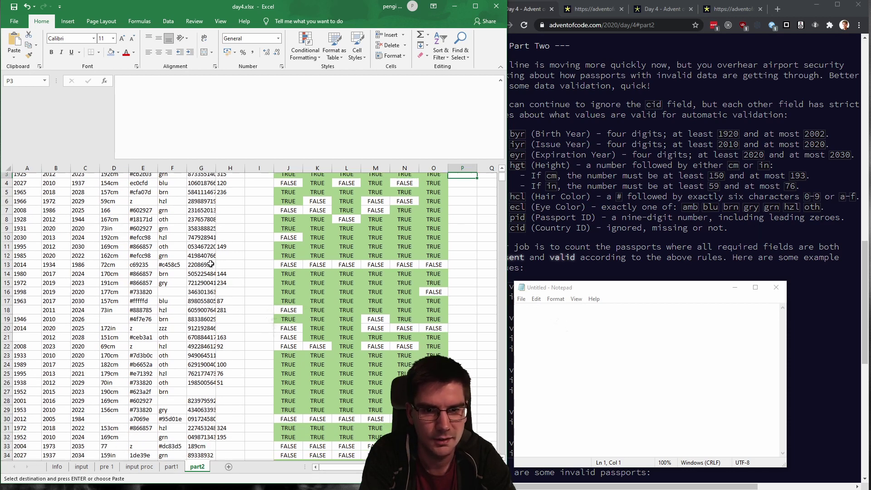
pyautogui.scroll(-2, 210, 272)
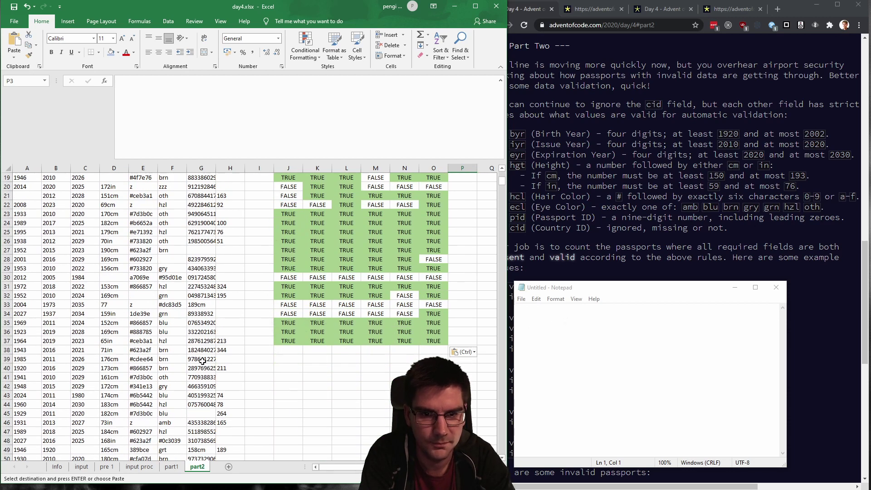
pyautogui.scroll(-3, 200, 372)
pyautogui.scroll(-3, 206, 423)
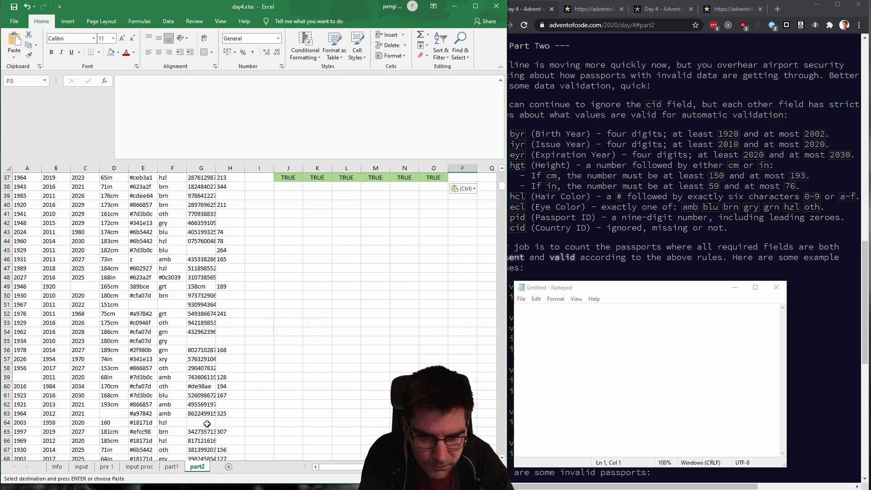
pyautogui.doubleClick(216, 168)
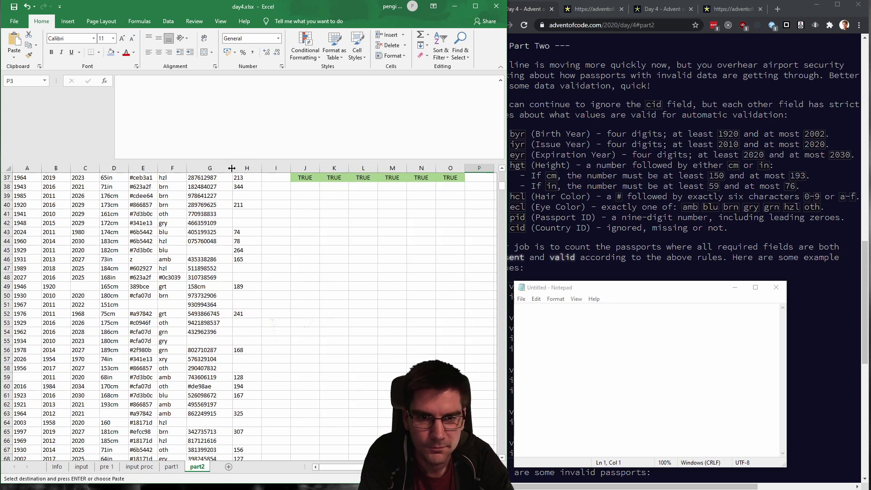
# Examine the pid values in column G for missing, non-numeric and wrong-length passport IDs.
pyautogui.scroll(-10, 200, 349)
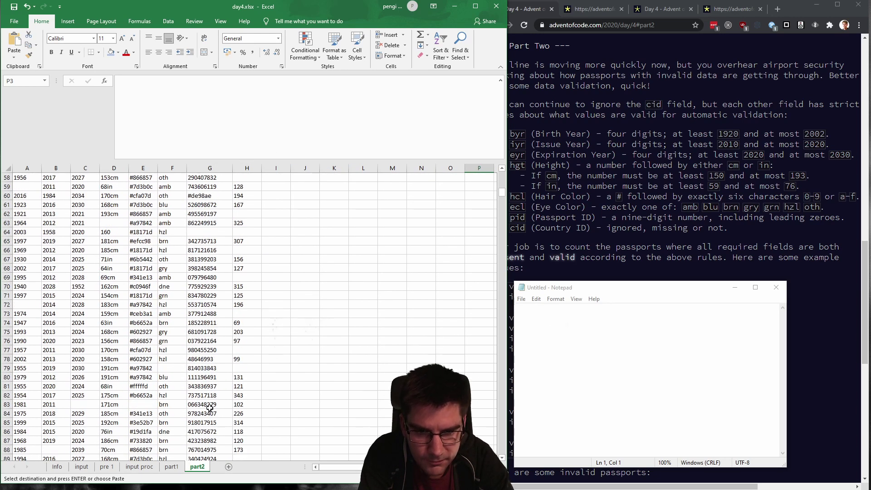
pyautogui.scroll(-3, 210, 408)
pyautogui.scroll(-9, 209, 408)
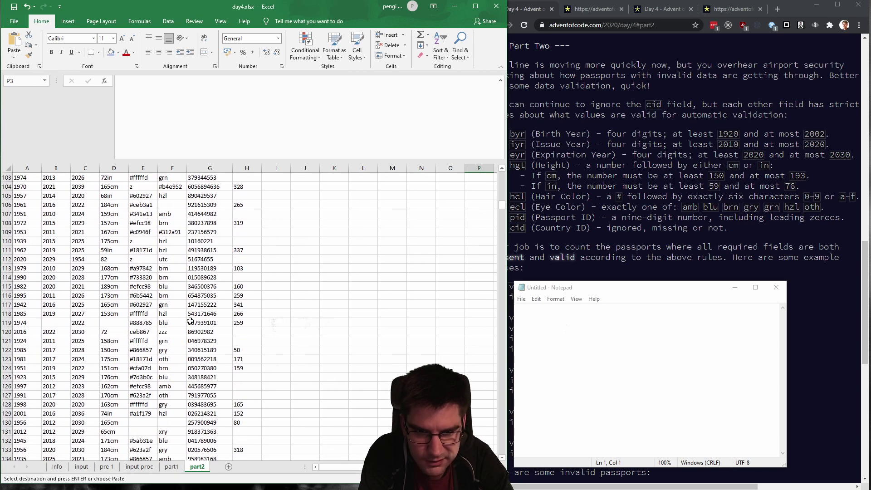
pyautogui.scroll(-4, 192, 417)
pyautogui.scroll(-3, 199, 408)
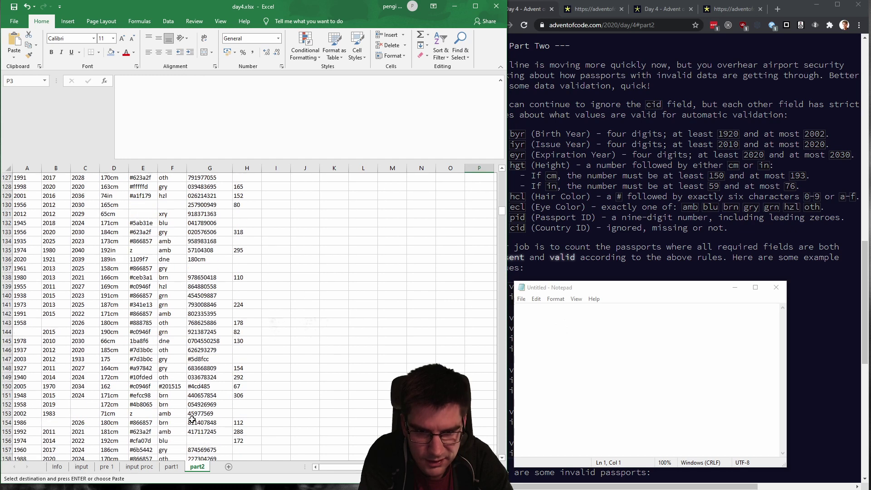
pyautogui.scroll(-11, 214, 399)
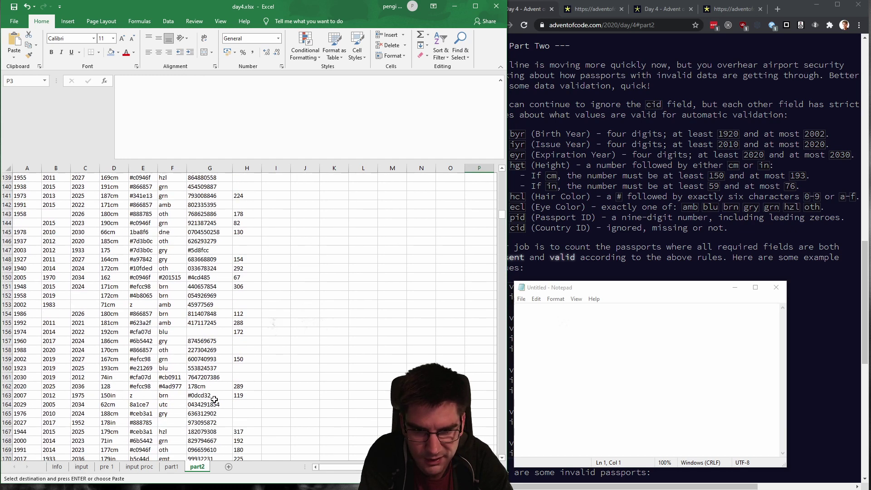
pyautogui.scroll(20, 217, 390)
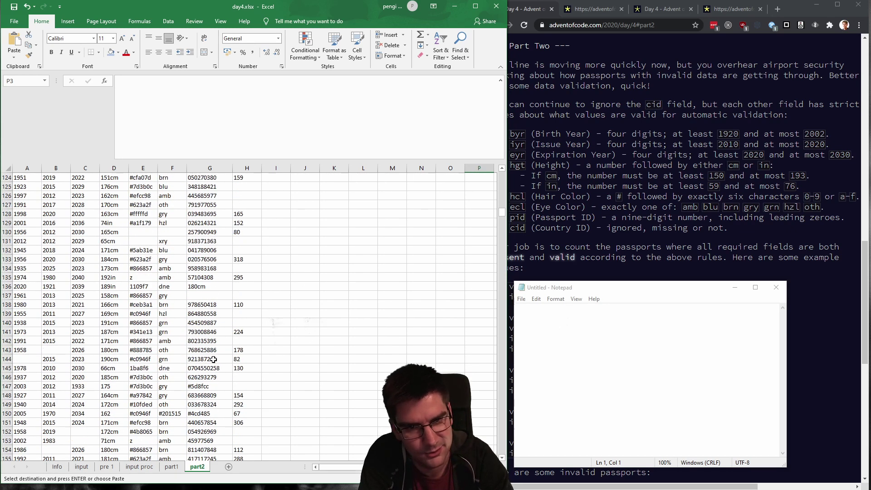
pyautogui.scroll(11, 289, 361)
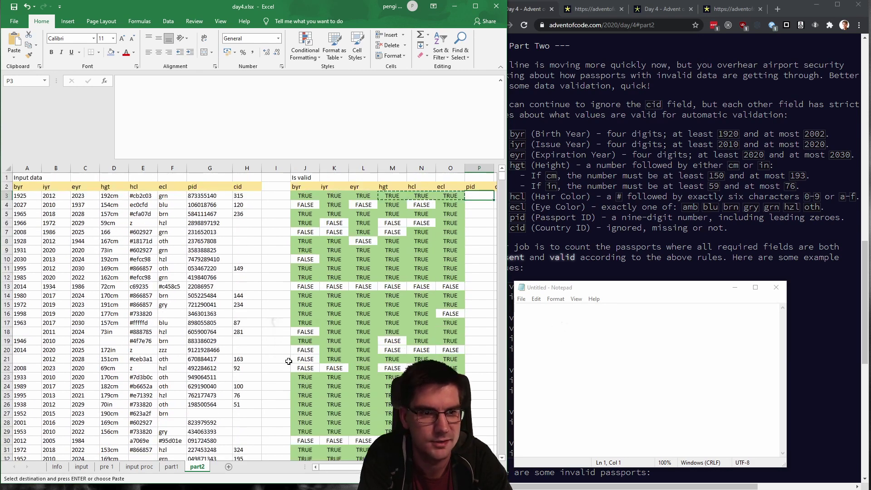
# Test how INT handles plain text by entering =INT("hej") in P3.
pyautogui.click(481, 214)
pyautogui.click(479, 195)
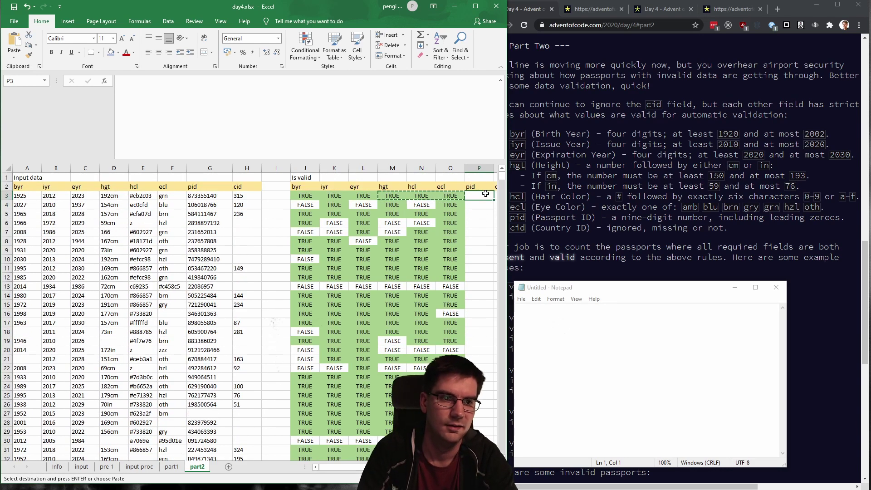
pyautogui.click(371, 99)
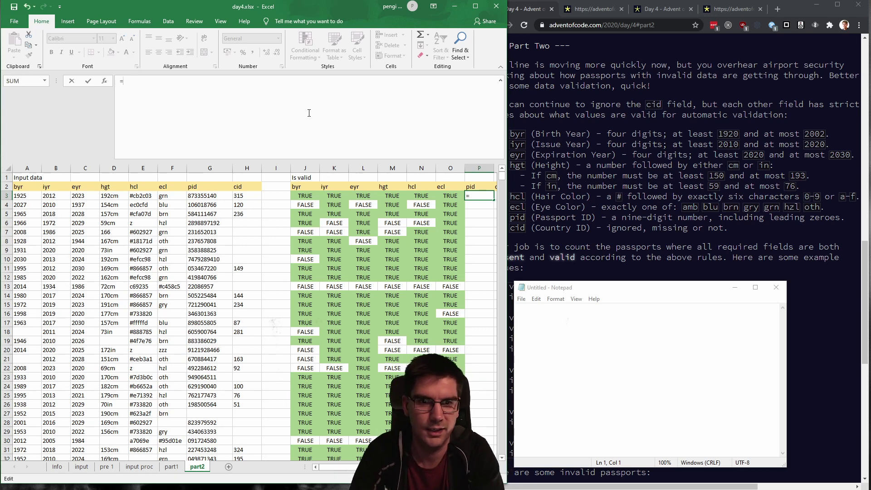
pyautogui.write('int')
pyautogui.press('Tab')
pyautogui.write('"hej")')
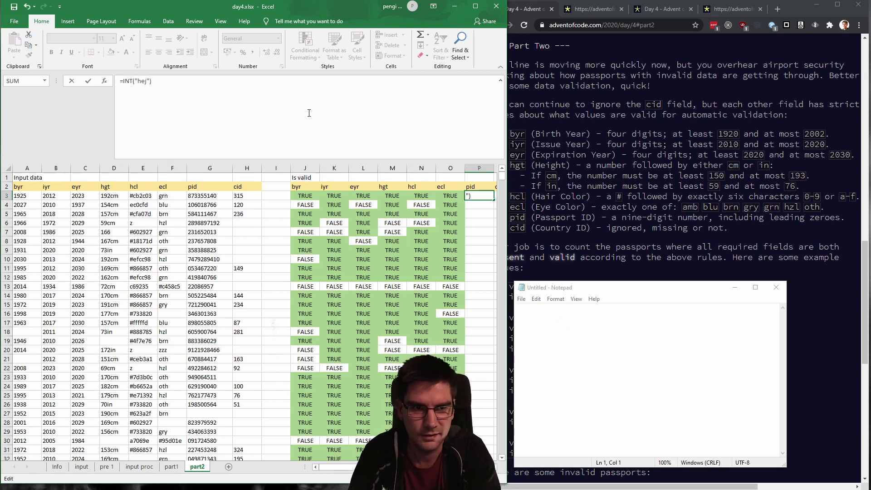
pyautogui.hotkey('ctrl', 'Return')
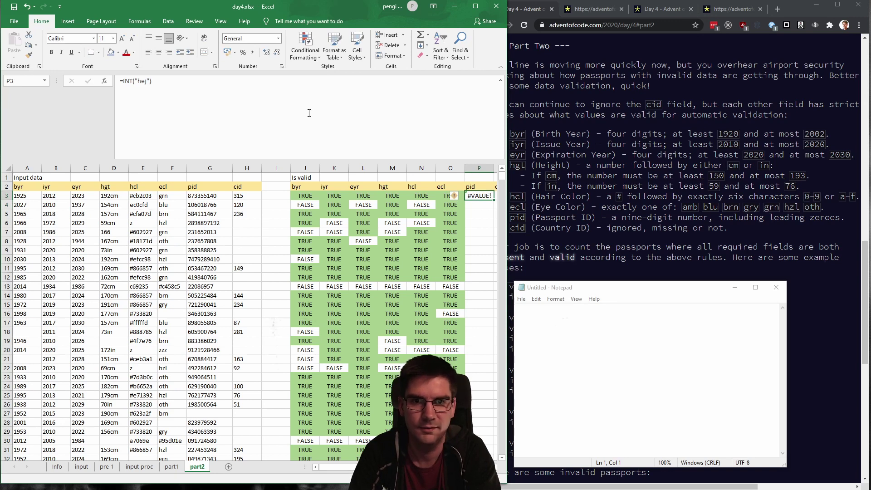
# Test INT on digits mixed with a letter using "123z" in P3, and clear the cell.
pyautogui.write('=int')
pyautogui.press('Tab')
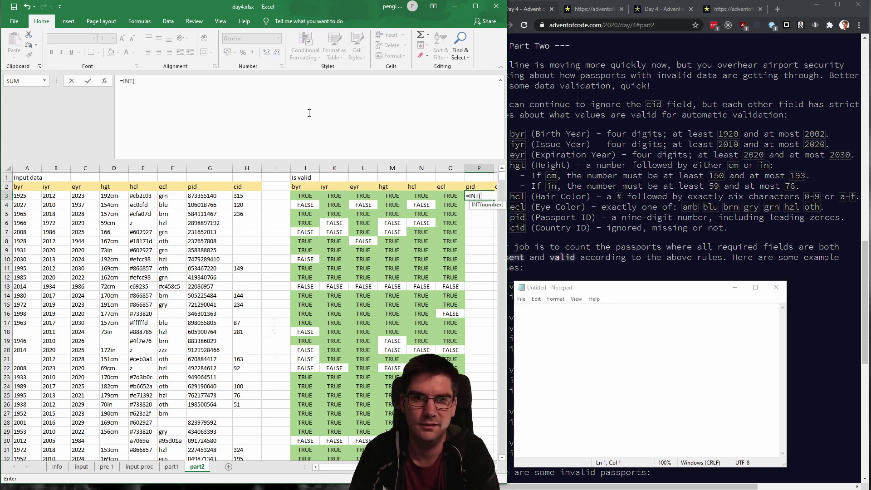
pyautogui.write('"123z')
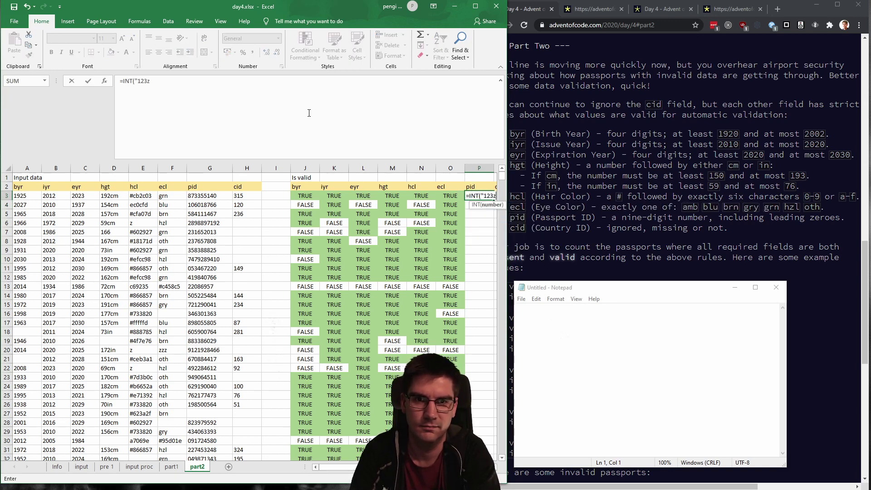
pyautogui.write('"=')
pyautogui.press('Return')
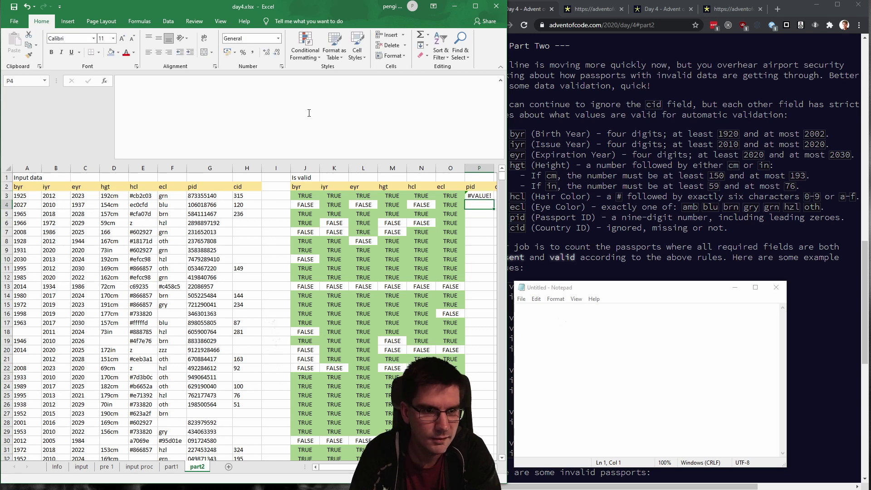
pyautogui.press('Up')
pyautogui.press('Delete')
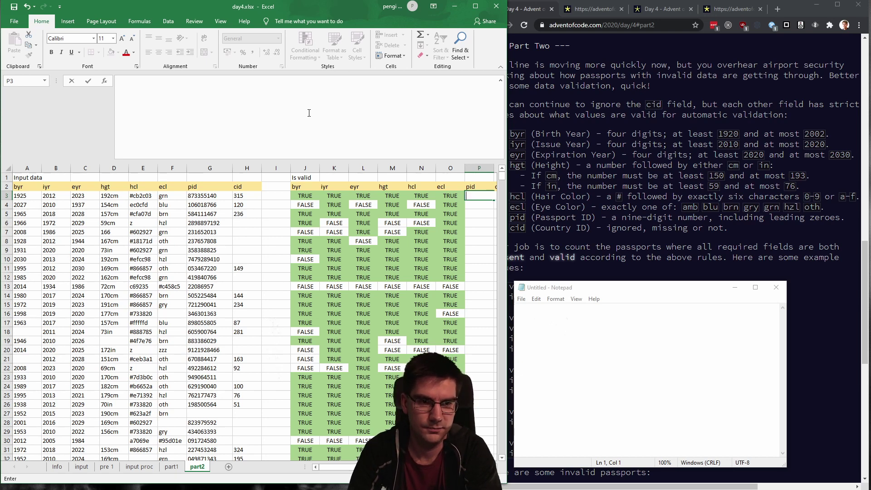
# Enter the pid validity formula =AND(LEN(G3)=9;NOT(ISERROR(INT(G3)))) in P3.
pyautogui.write('=AND(LEN(')
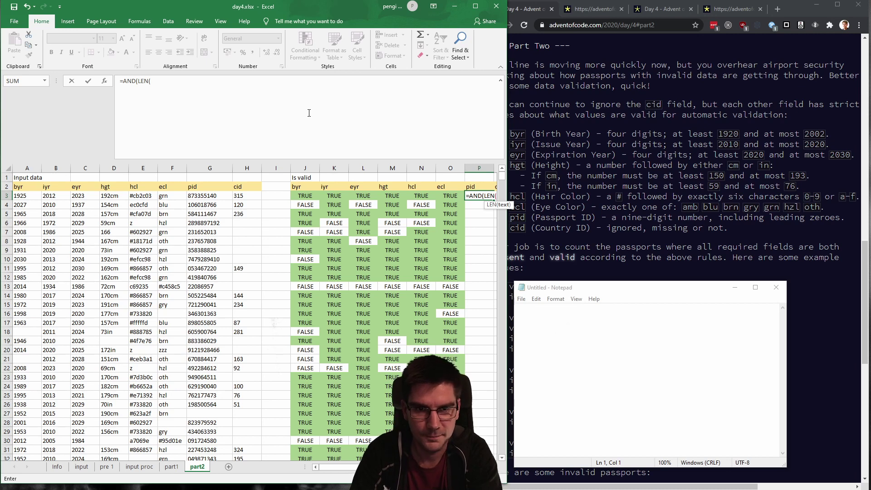
pyautogui.write('G3')
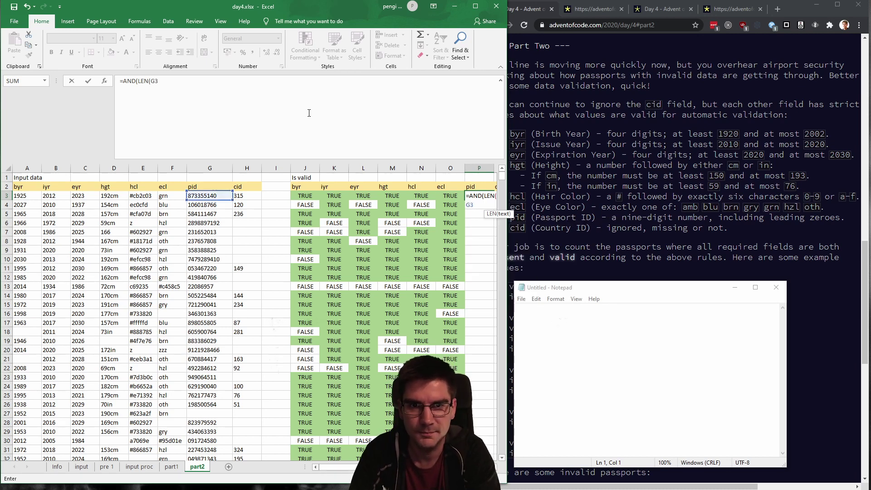
pyautogui.write(')=9')
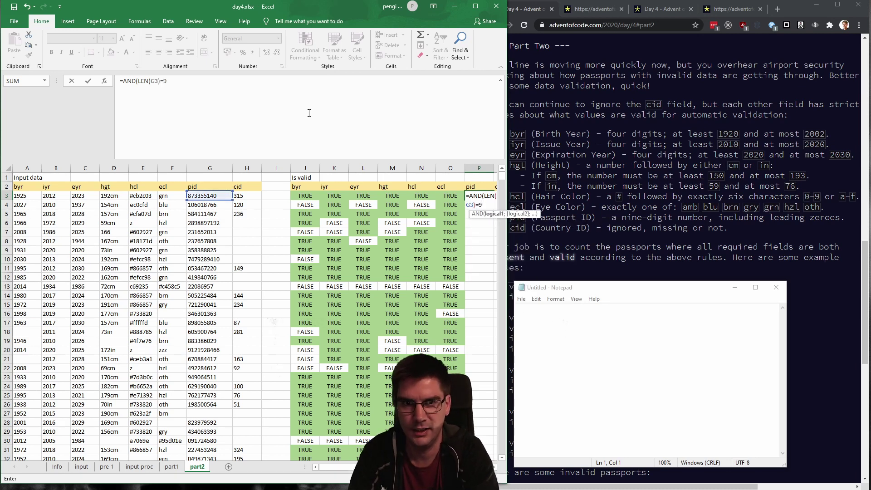
pyautogui.write(';')
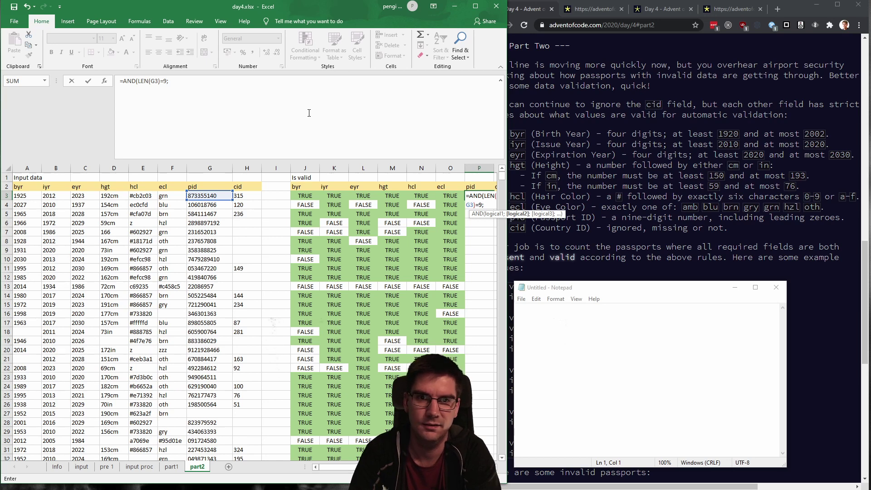
pyautogui.write('NOT(ISERROR(')
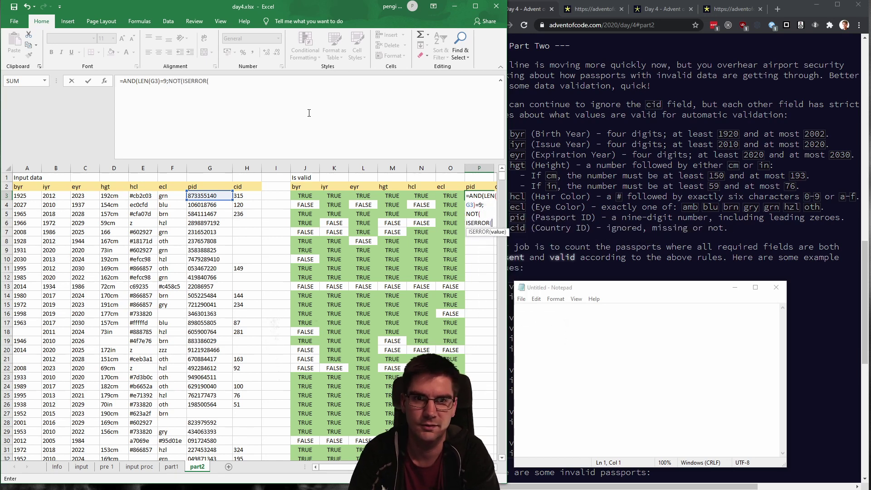
pyautogui.write('INT(G3))))')
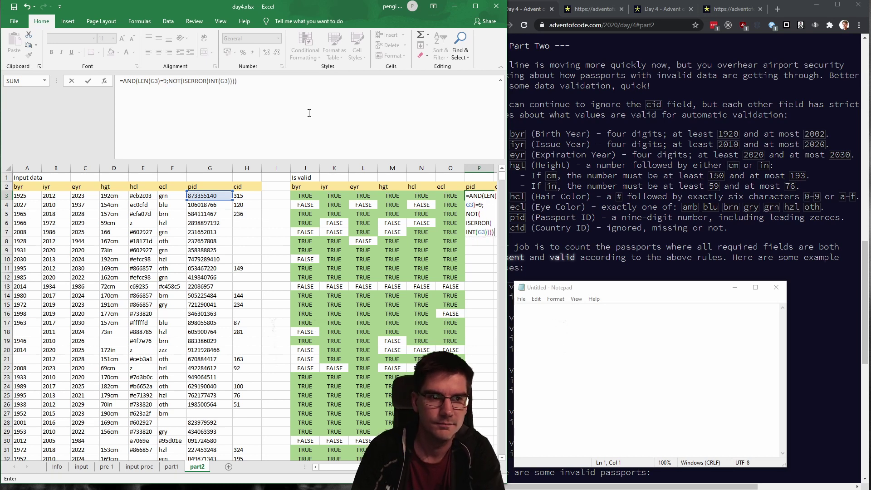
pyautogui.press('Return')
pyautogui.press('Left')
pyautogui.press('Left')
pyautogui.press('Up')
pyautogui.hotkey('shift', 'Right')
pyautogui.hotkey('ctrl', 'q')
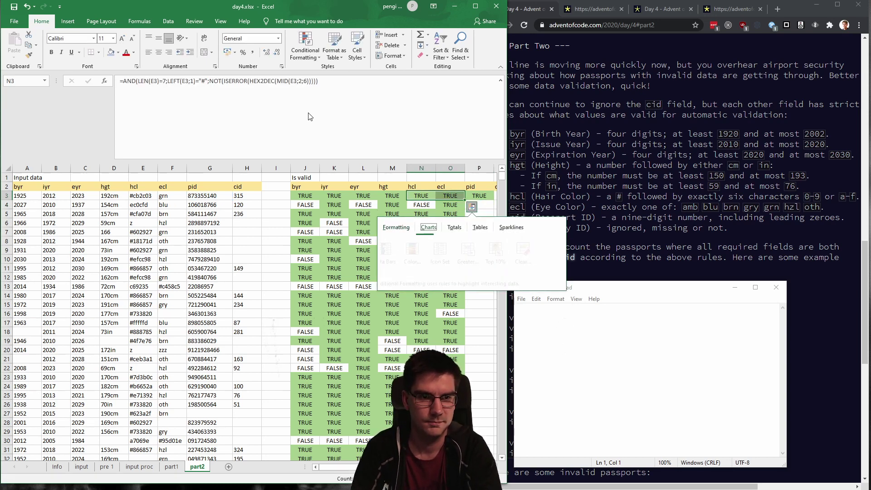
pyautogui.click(389, 368)
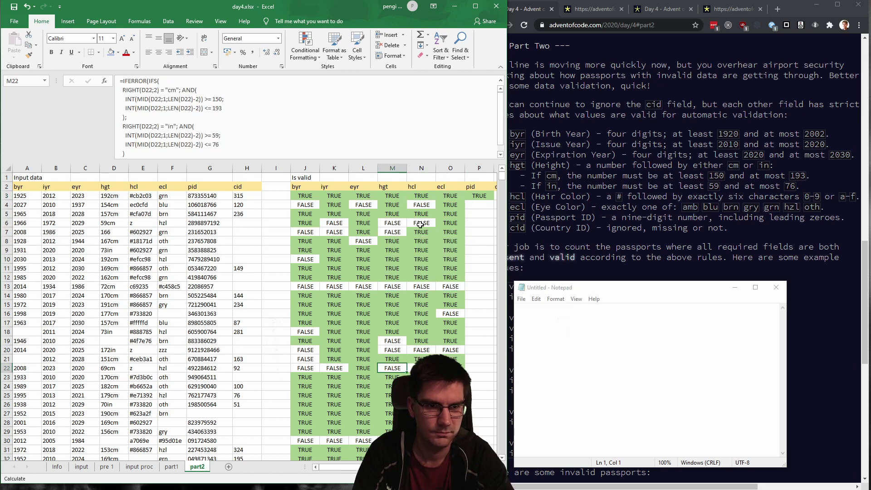
# Copy the hcl, ecl and pid validity formulas in N3:P3 down the already filled rows of the validity table.
pyautogui.click(424, 196)
pyautogui.hotkey('ctrl', 'c')
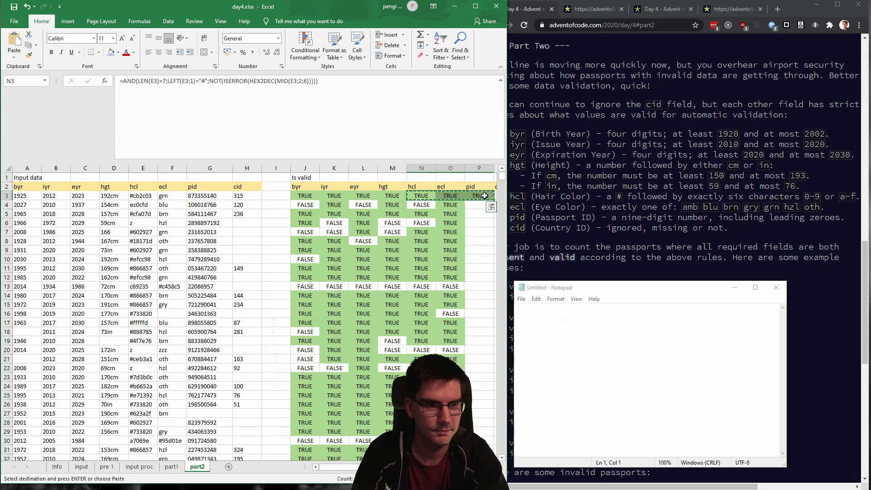
pyautogui.hotkey('ctrl', 'shift', 'Down')
pyautogui.hotkey('ctrl', 'v')
pyautogui.hotkey('ctrl', 'BackSpace')
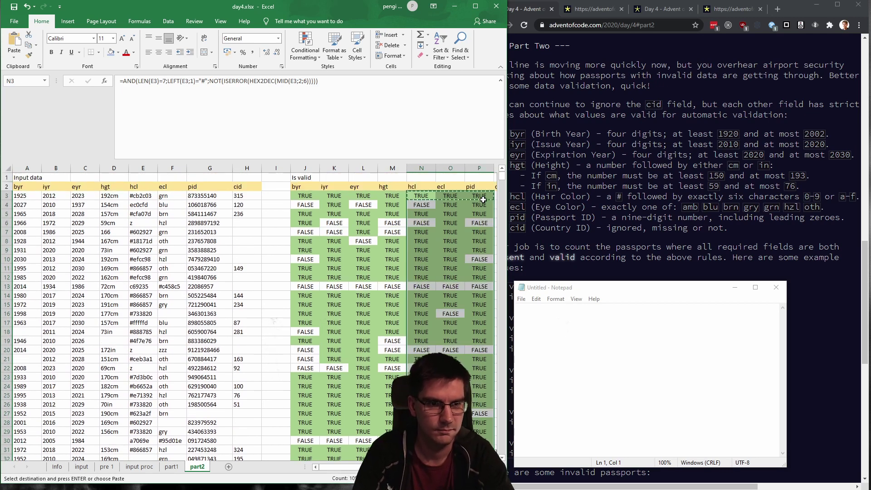
# Compare the pid validity results in column P, including P6, P13 and P20, with the passport IDs in column G.
pyautogui.click(340, 286)
pyautogui.moveTo(322, 467); pyautogui.dragTo(340, 467)
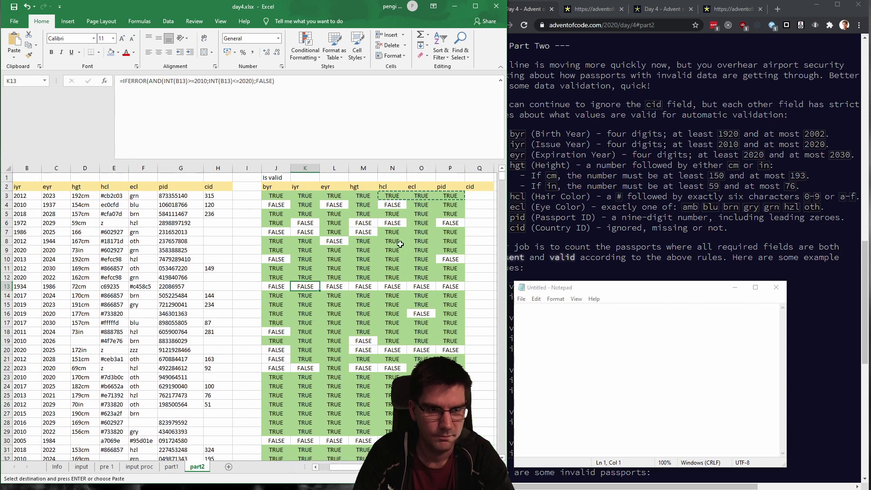
pyautogui.click(421, 223)
pyautogui.press('Up')
pyautogui.press('Up')
pyautogui.press('Up')
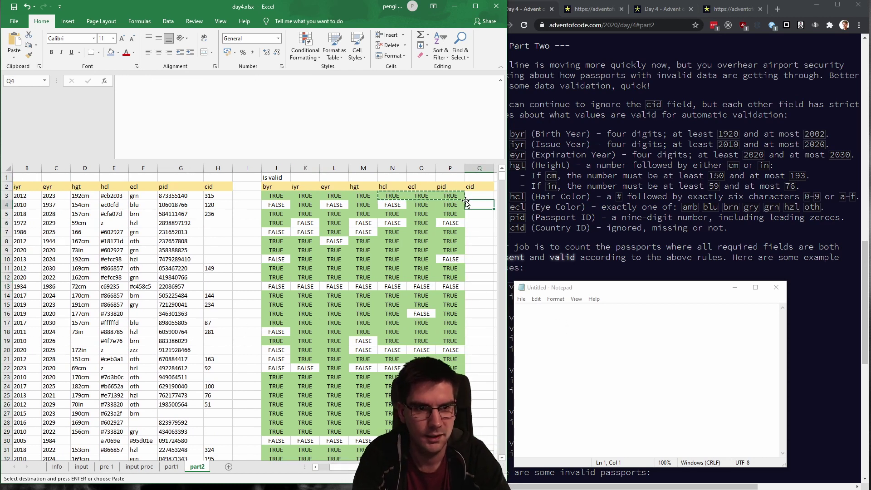
pyautogui.press('Right')
pyautogui.press('Down')
pyautogui.press('Down')
pyautogui.press('Down')
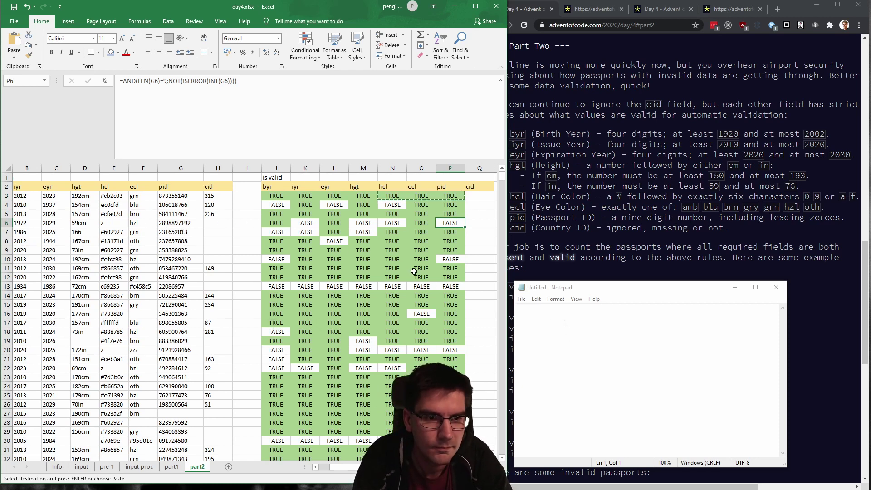
pyautogui.click(451, 287)
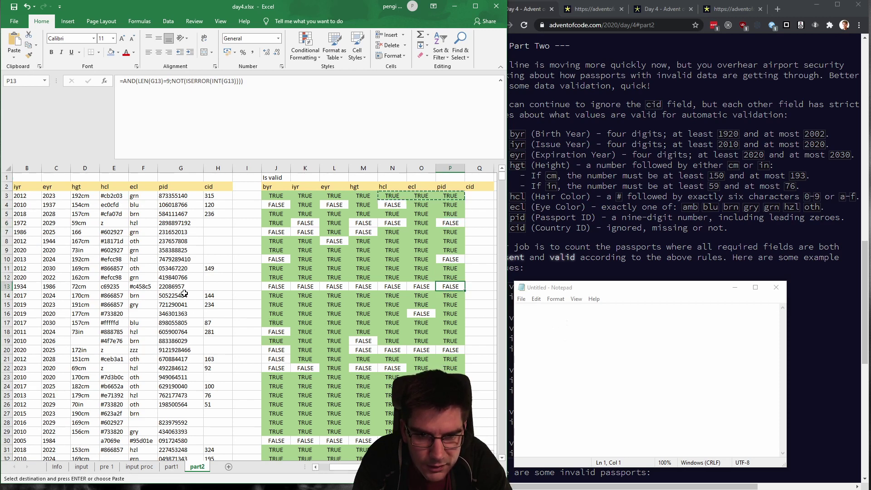
pyautogui.click(447, 349)
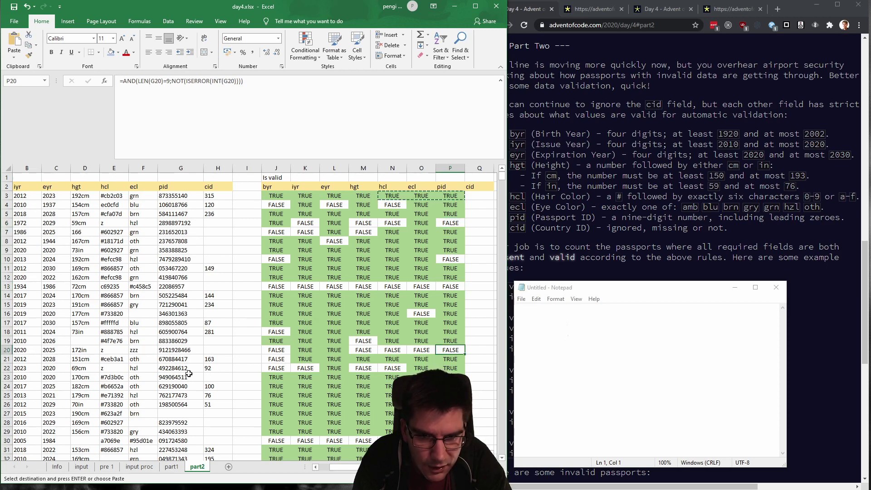
# Enter TRUE as the cid validity value in Q3.
pyautogui.click(473, 198)
pyautogui.write('TRU')
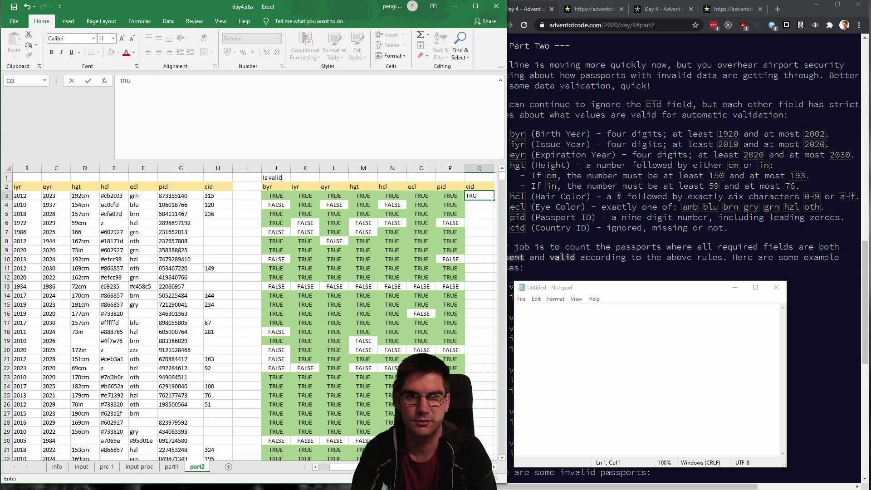
pyautogui.press('Left')
pyautogui.press('Left')
pyautogui.press('Left')
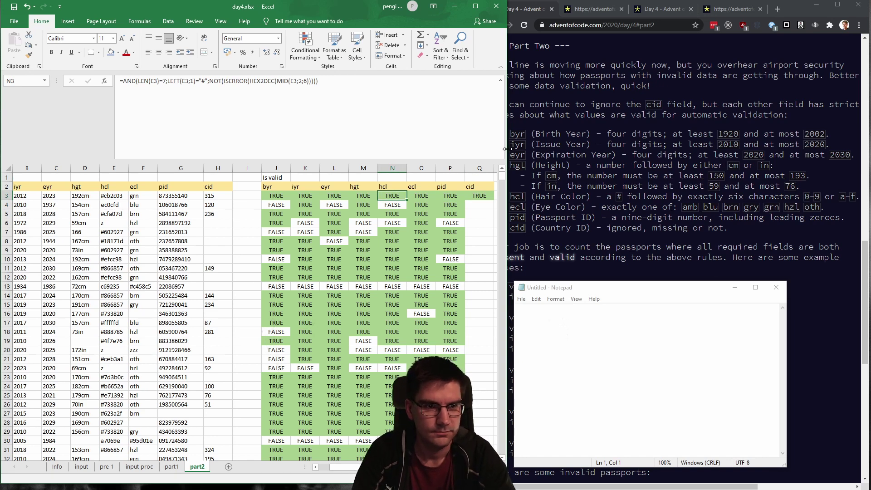
# Widen the spreadsheet window across the screen and enter the heading "All valid" in S1.
pyautogui.moveTo(507, 149); pyautogui.dragTo(867, 149)
pyautogui.click(539, 203)
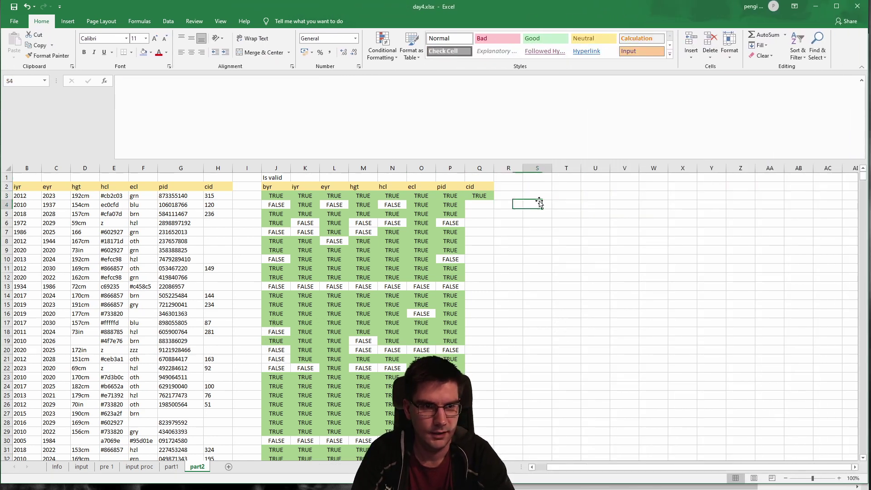
pyautogui.click(536, 177)
pyautogui.write('All valid')
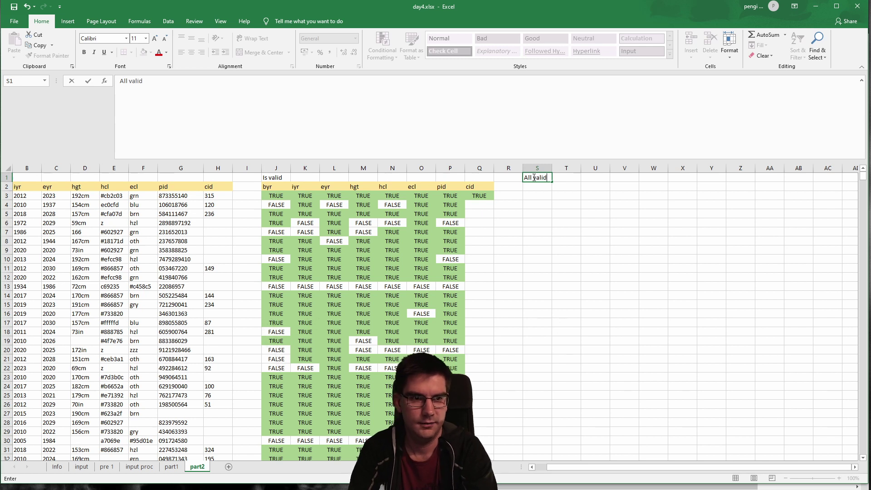
pyautogui.press('BackSpace')
pyautogui.press('BackSpace')
pyautogui.press('BackSpace')
pyautogui.press('BackSpace')
pyautogui.press('BackSpace')
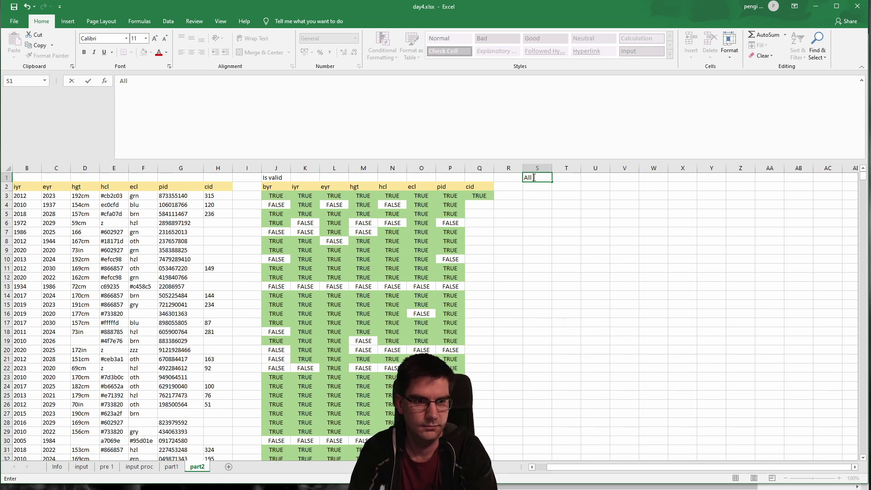
pyautogui.write('valid')
pyautogui.press('Return')
pyautogui.press('Return')
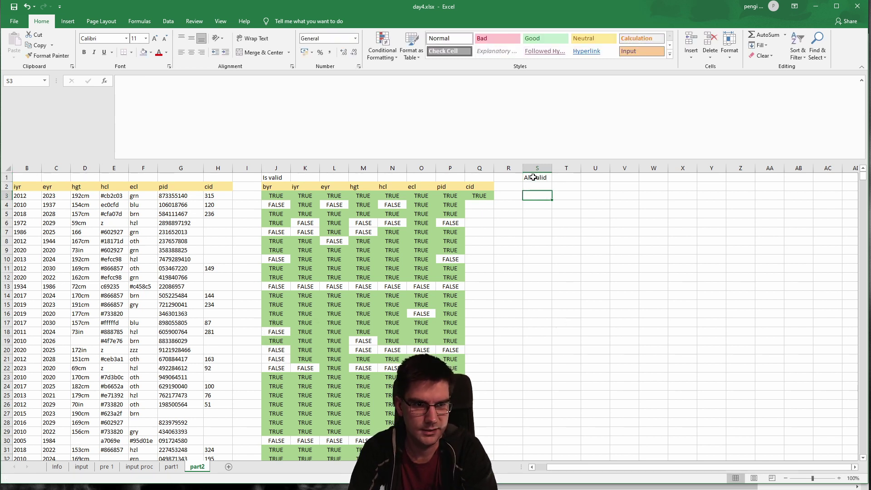
# Enter the formula =AND(J3:Q3) in S3 to combine the first passport's field checks.
pyautogui.write('=AND(')
pyautogui.click(534, 177)
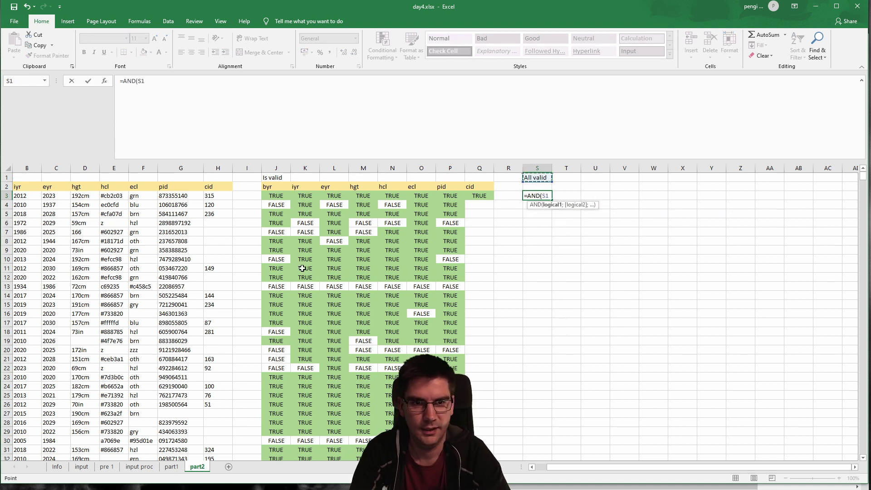
pyautogui.press('BackSpace')
pyautogui.press('BackSpace')
pyautogui.press('BackSpace')
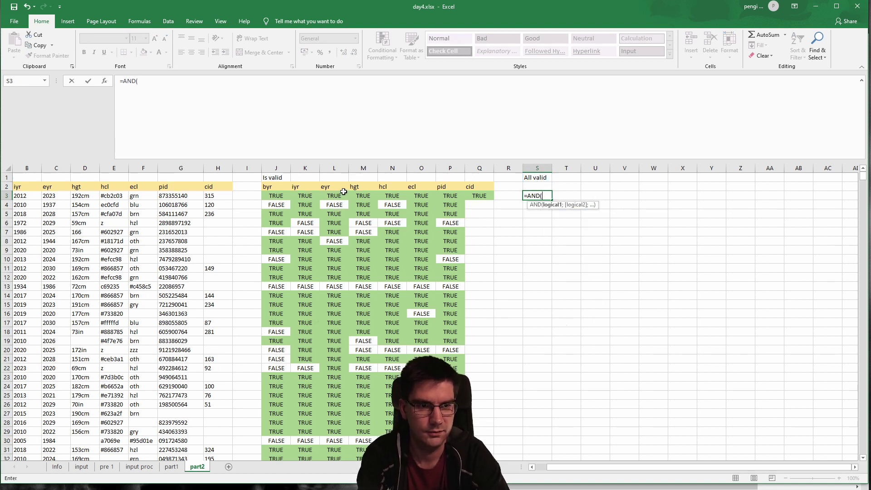
pyautogui.write('(')
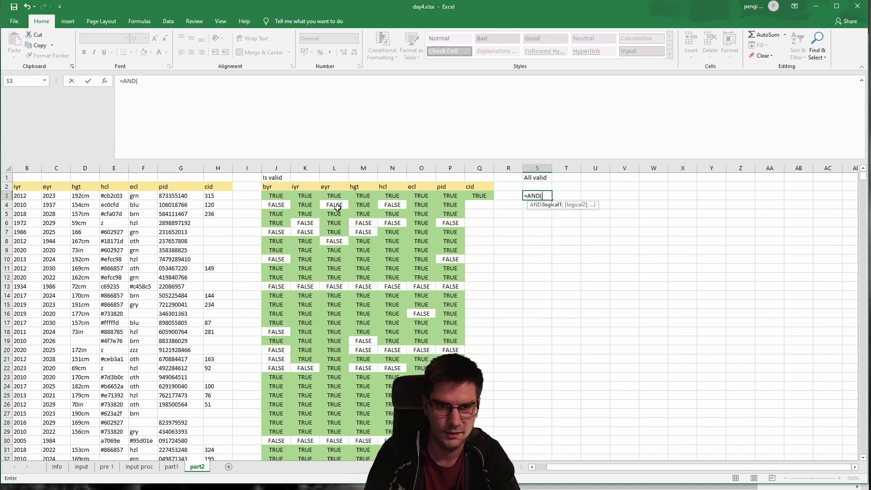
pyautogui.moveTo(278, 196); pyautogui.dragTo(484, 201)
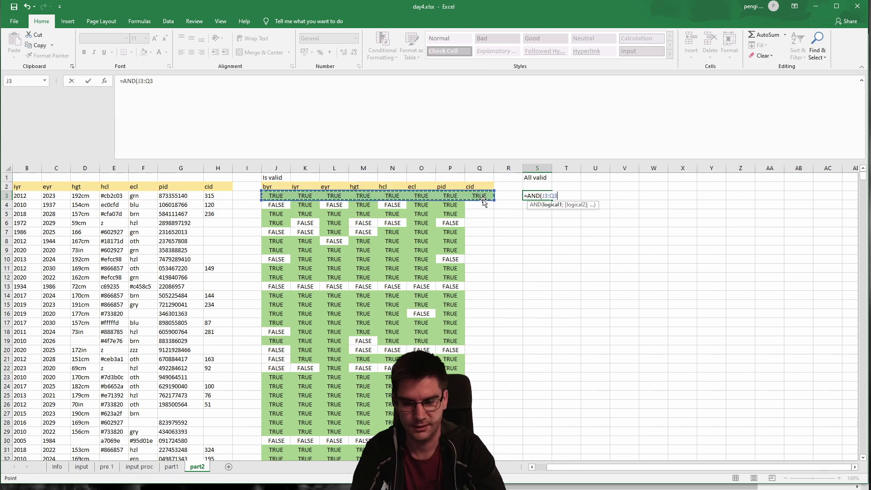
pyautogui.write(')')
pyautogui.press('Return')
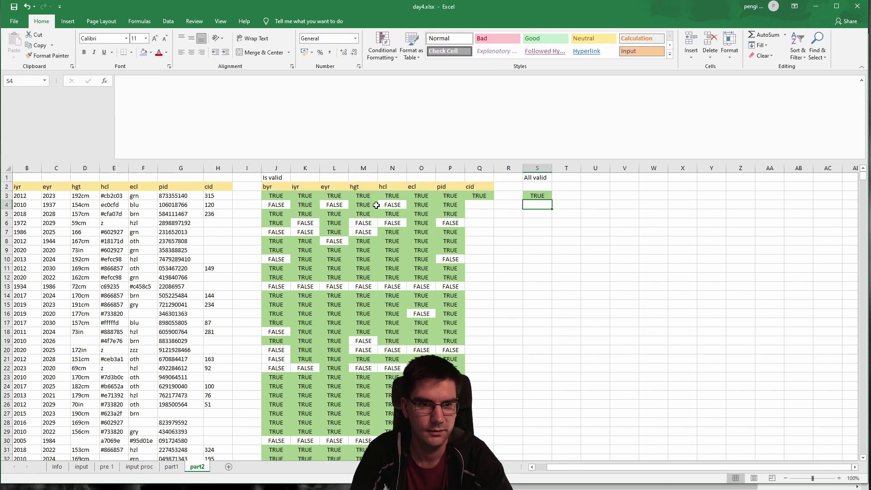
# Copy the row 3 formulas in B3:S3 down all the remaining filled passport rows on the part2 sheet.
pyautogui.click(279, 194)
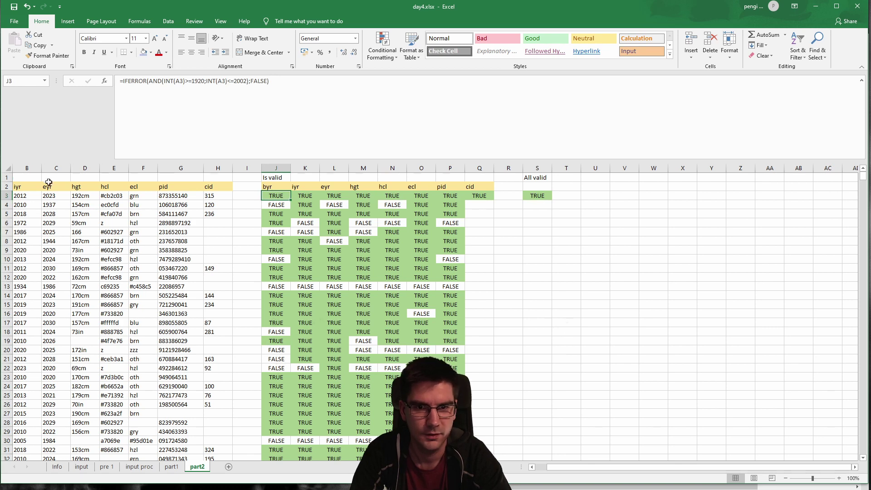
pyautogui.click(35, 195)
pyautogui.keyDown('shift'); pyautogui.click(539, 197); pyautogui.keyUp('shift')
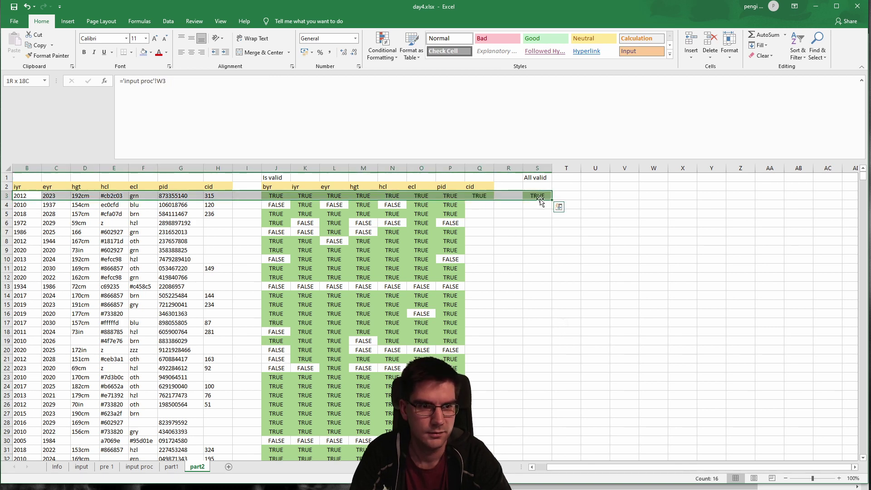
pyautogui.hotkey('ctrl', 'c')
pyautogui.hotkey('ctrl', 'shift', 'Down')
pyautogui.hotkey('ctrl', 'v')
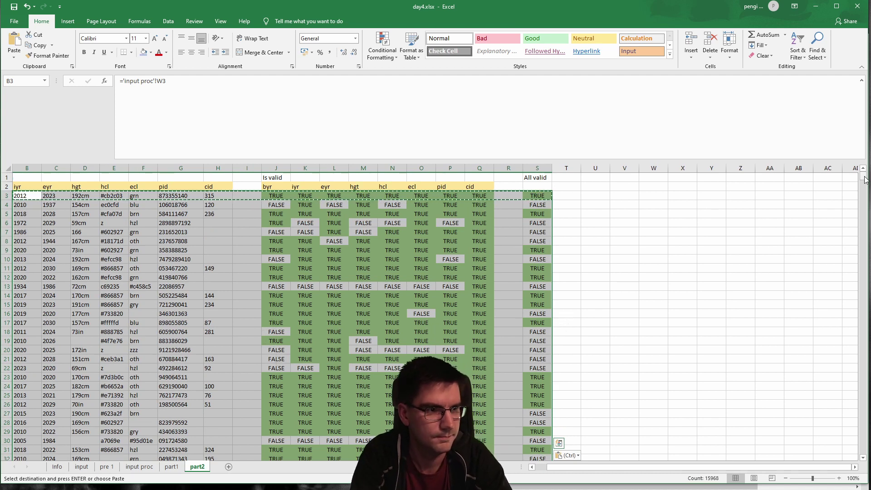
pyautogui.moveTo(865, 179)
pyautogui.mouseDown()
pyautogui.moveTo(850, 375)
pyautogui.moveTo(853, 179)
pyautogui.mouseUp()
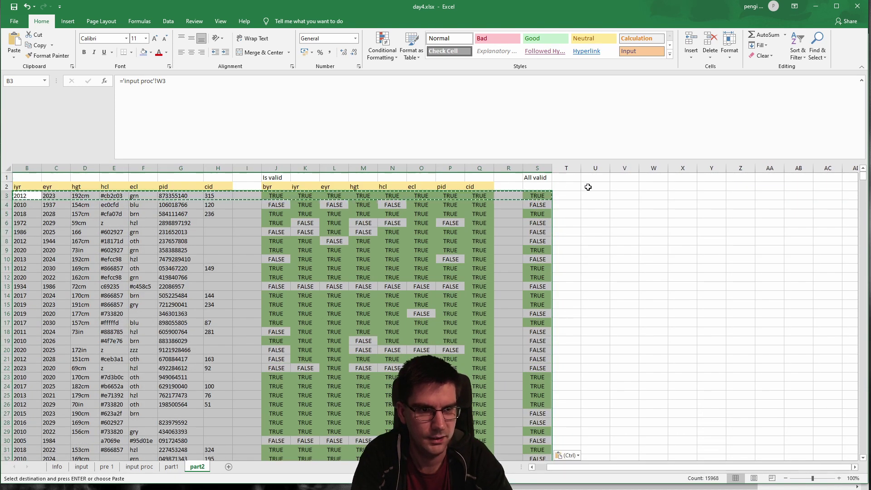
pyautogui.click(588, 186)
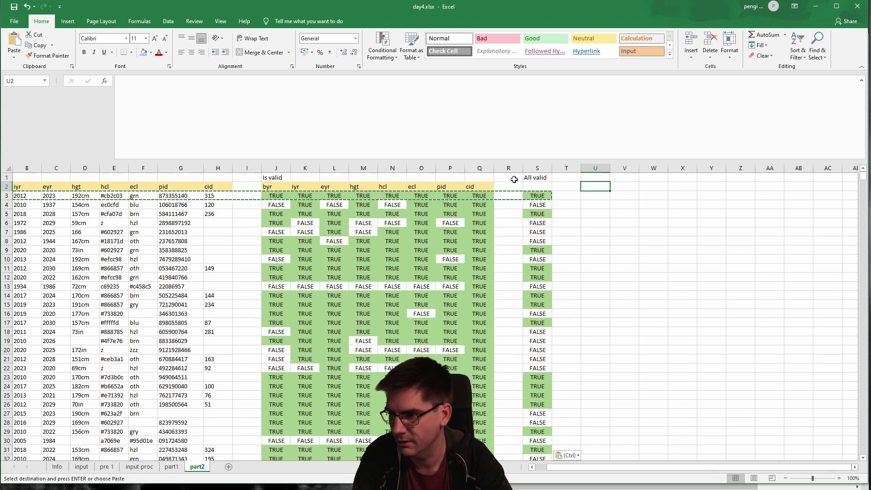
# On the Info sheet, enter the labels "part 2" in A8 and "Result" in A10.
pyautogui.click(59, 470)
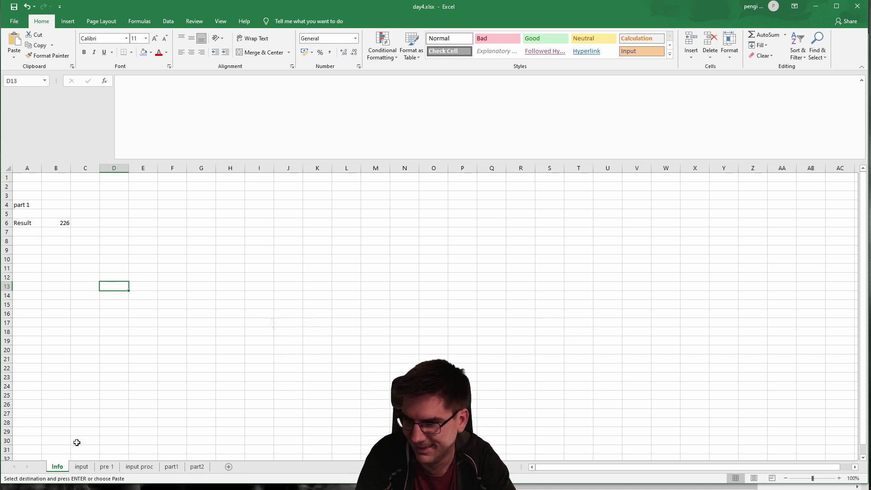
pyautogui.click(139, 312)
pyautogui.click(41, 252)
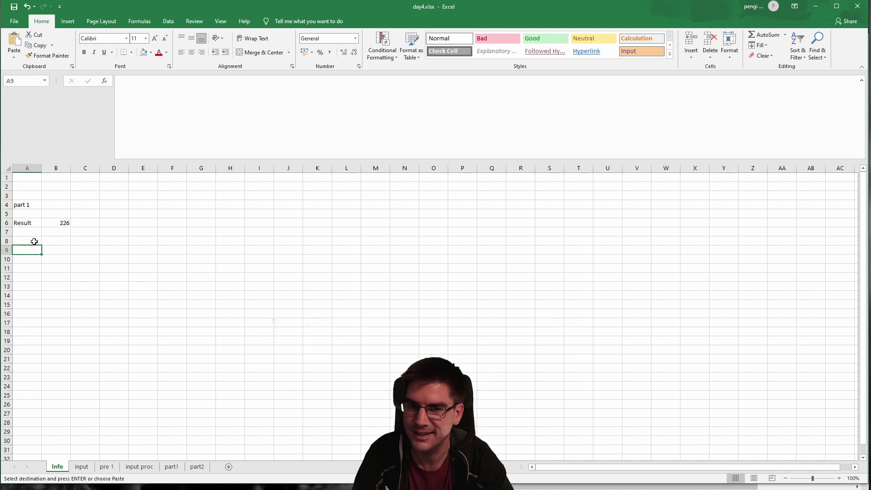
pyautogui.click(31, 239)
pyautogui.write('part 2')
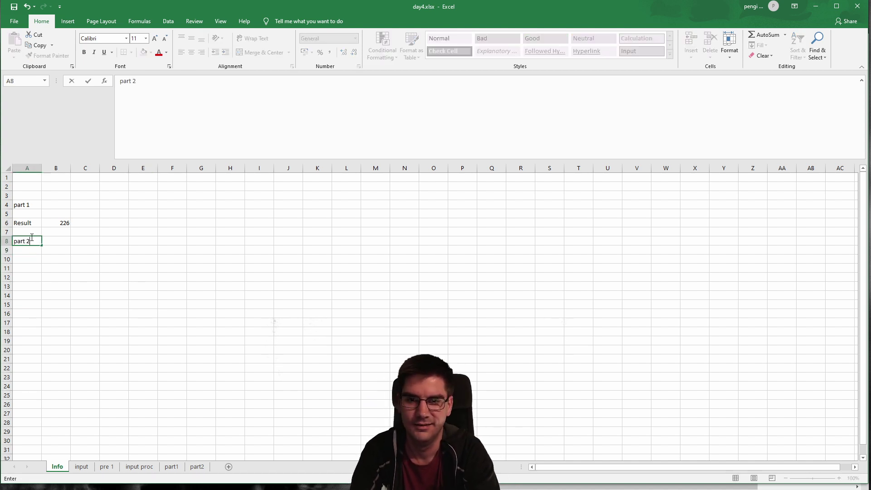
pyautogui.press('Return')
pyautogui.press('Return')
pyautogui.write('Res')
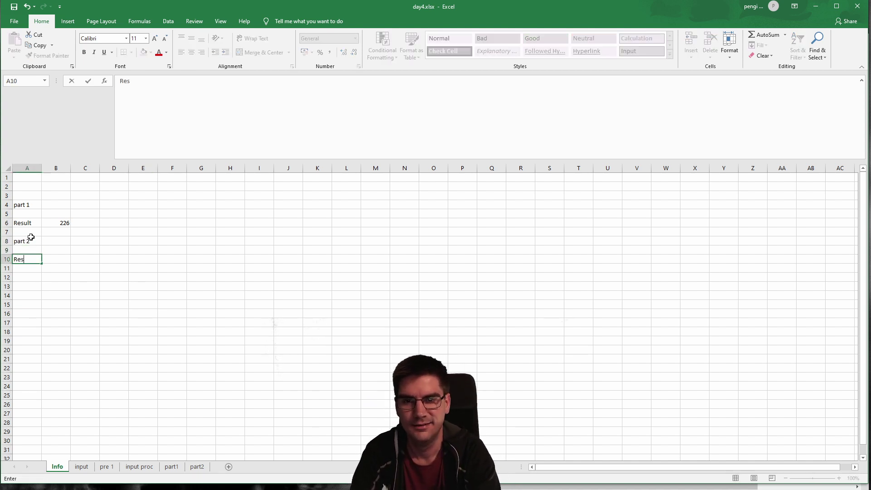
pyautogui.write('ult')
pyautogui.press('Tab')
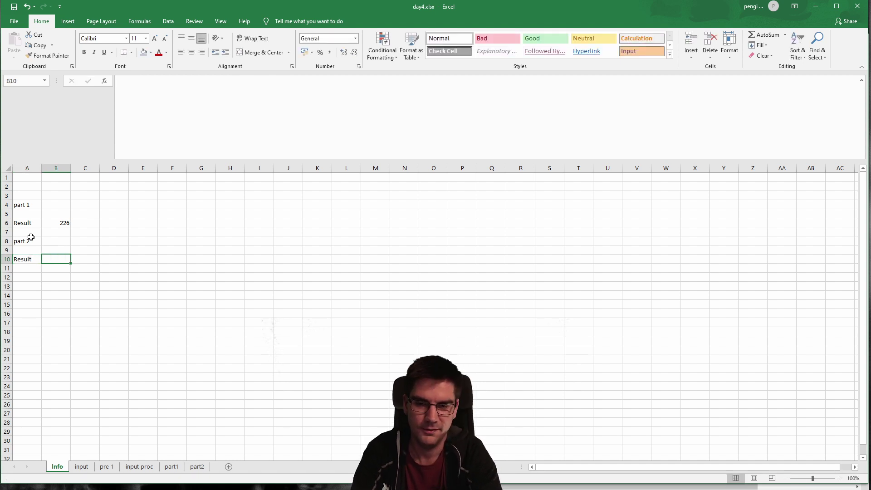
# Count the fully valid passports in B10 of the Info sheet with =COUNTIF(part2!S:S;"=TRUE").
pyautogui.click(197, 466)
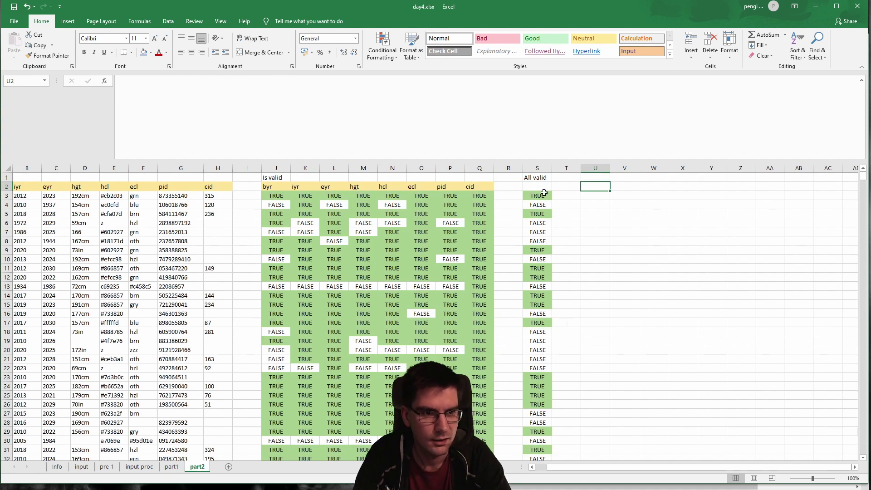
pyautogui.click(59, 469)
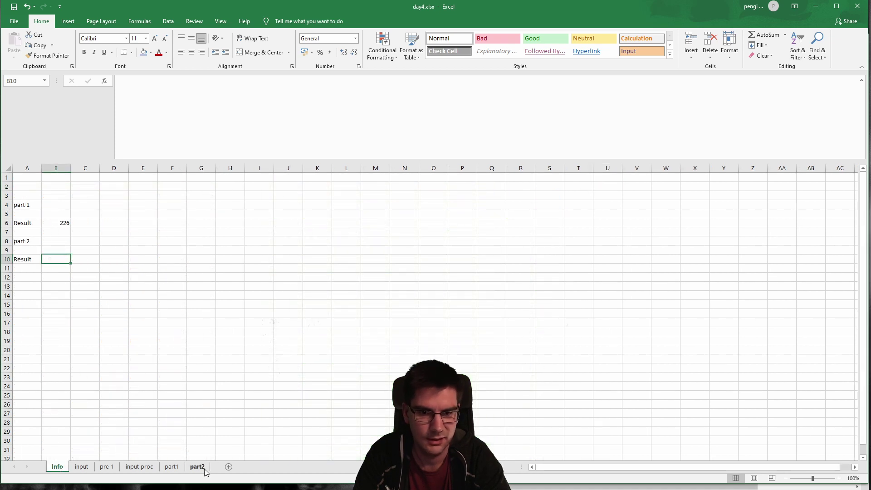
pyautogui.write('=')
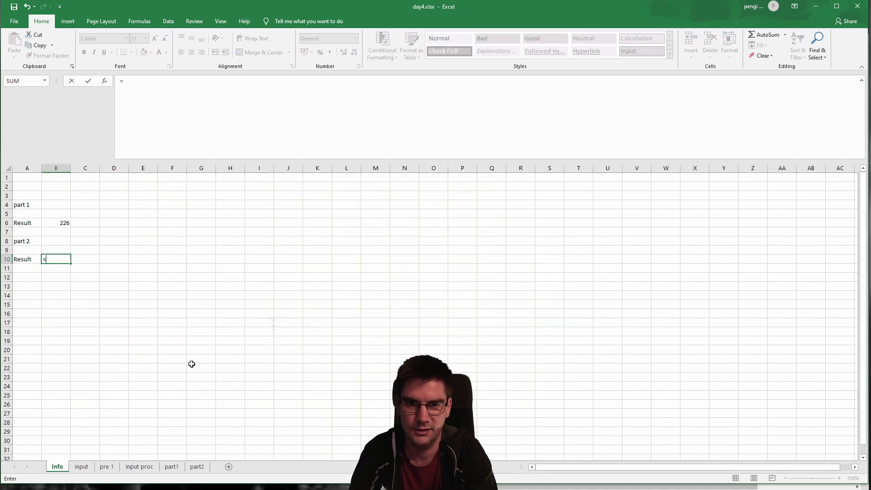
pyautogui.write('COUNTIF(part2')
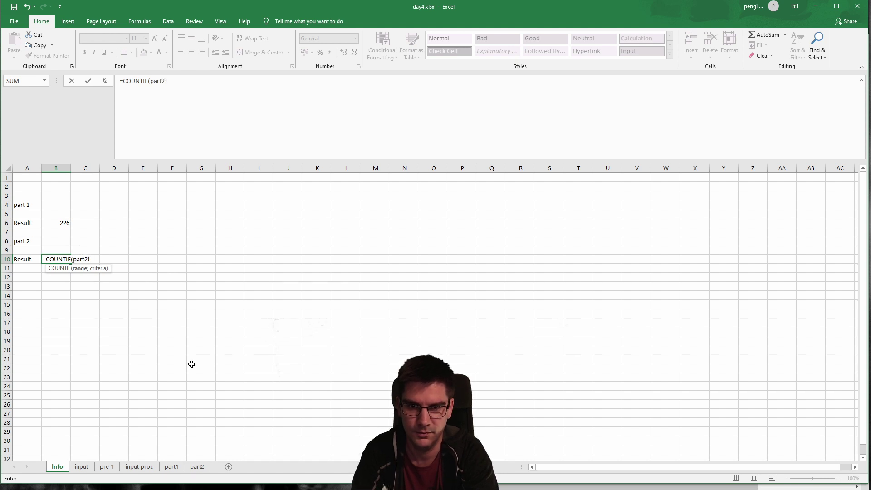
pyautogui.write('!S:"')
pyautogui.press('BackSpace')
pyautogui.write('S')
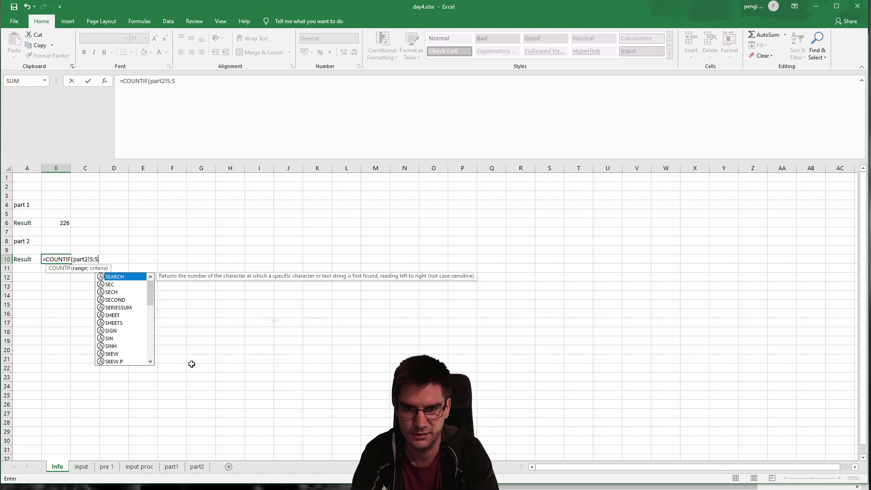
pyautogui.write(';"=TRUE")')
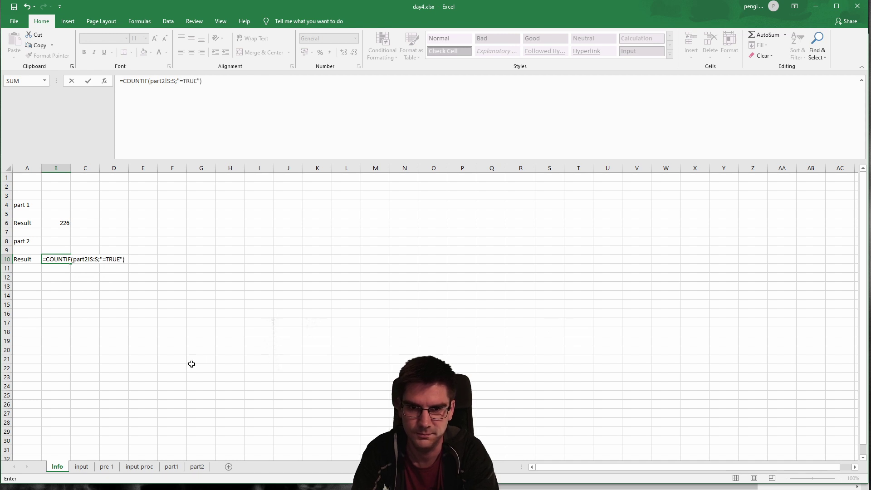
pyautogui.press('Return')
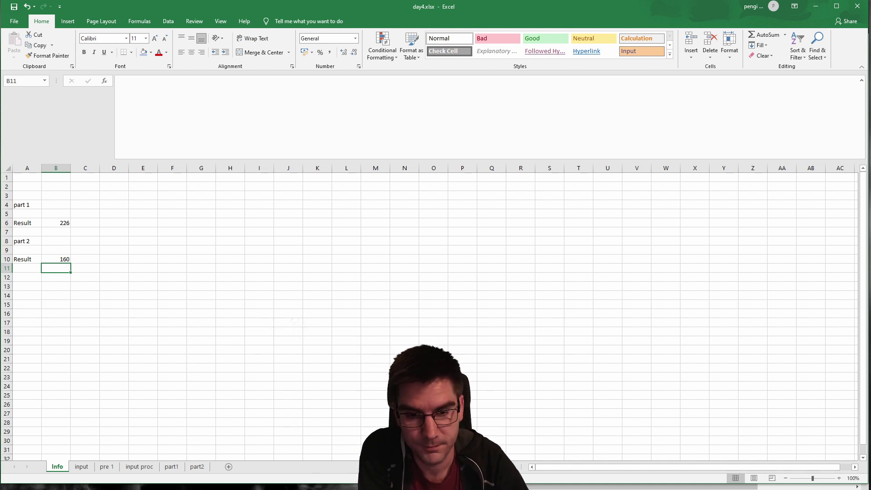
# Review the part2 sheet's cid validity values in column Q, the hcl values in column E and the field headers in row 2.
pyautogui.click(197, 467)
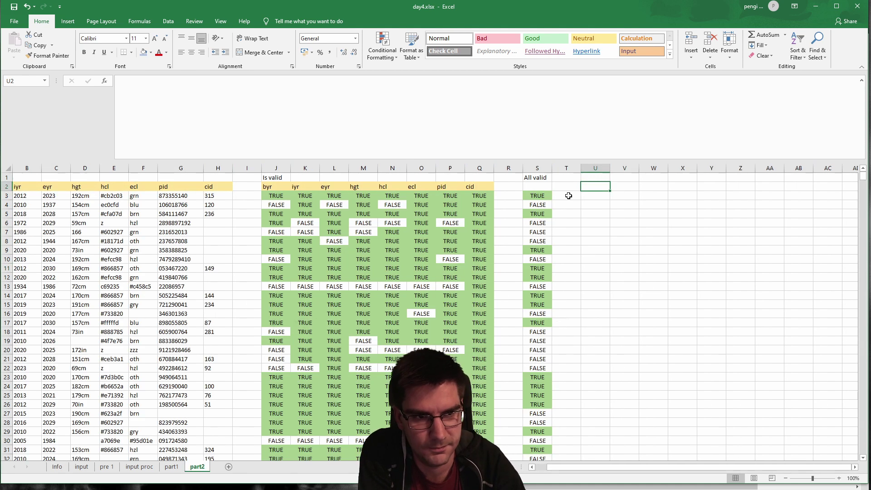
pyautogui.click(480, 221)
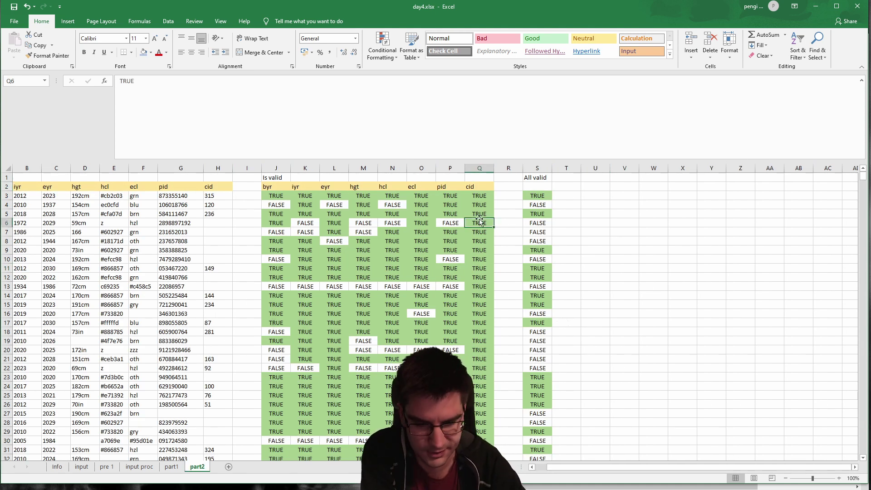
pyautogui.press('Up')
pyautogui.press('Up')
pyautogui.press('Up')
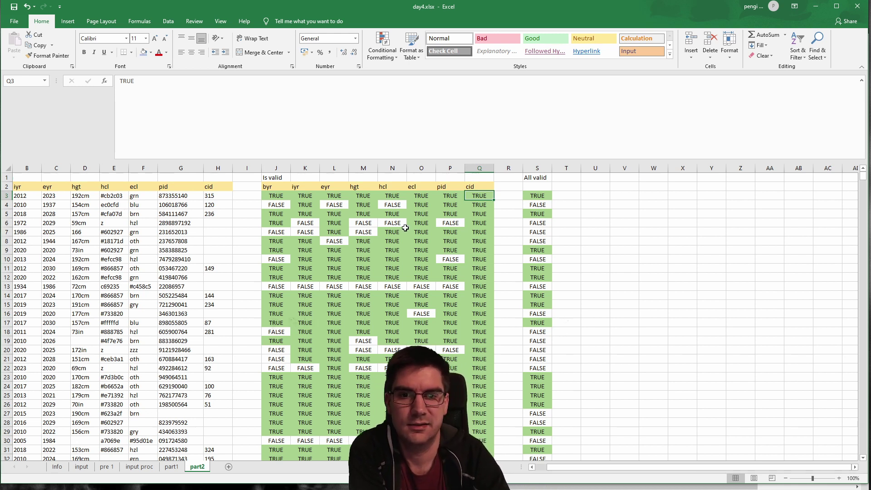
pyautogui.moveTo(118, 192); pyautogui.dragTo(117, 331)
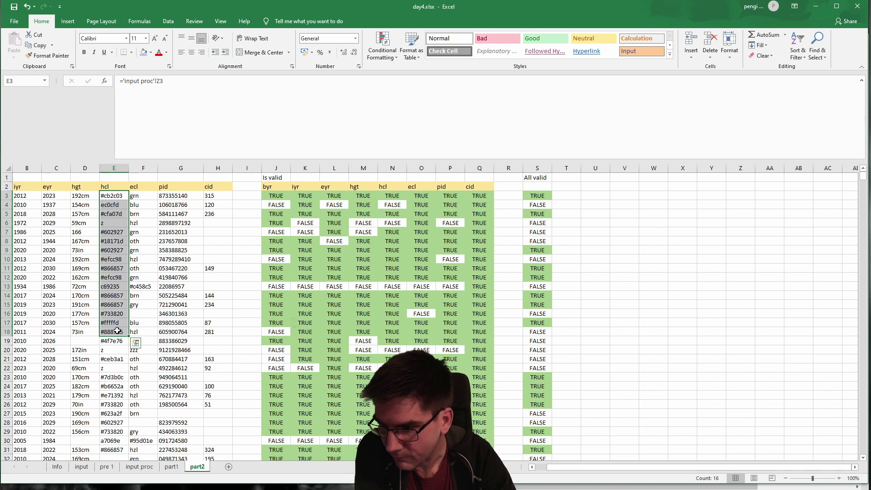
pyautogui.click(145, 249)
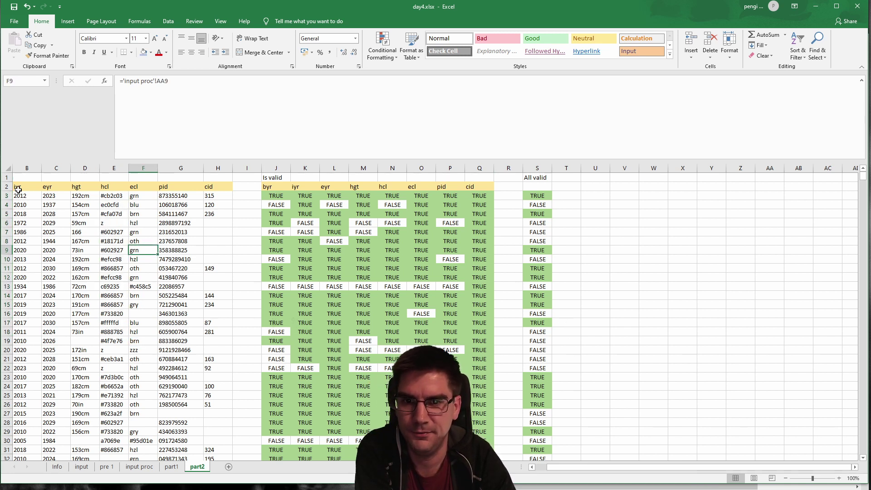
pyautogui.moveTo(18, 187); pyautogui.dragTo(217, 185)
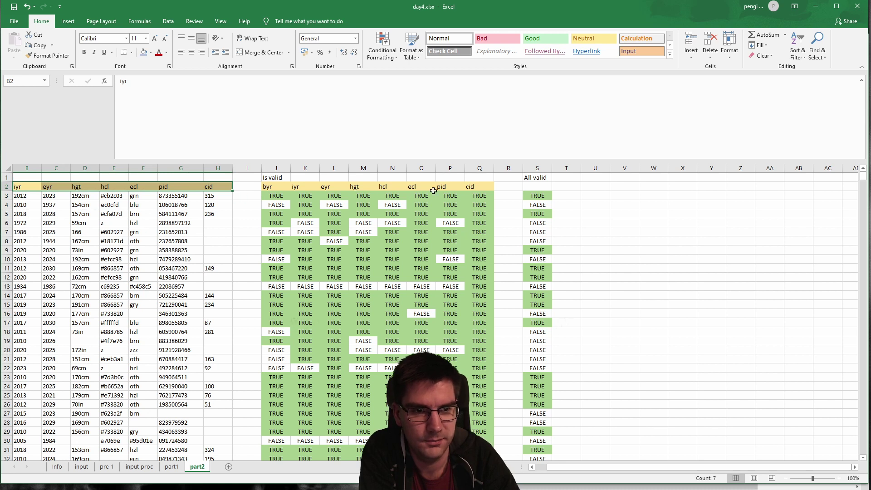
pyautogui.moveTo(479, 196); pyautogui.dragTo(479, 323)
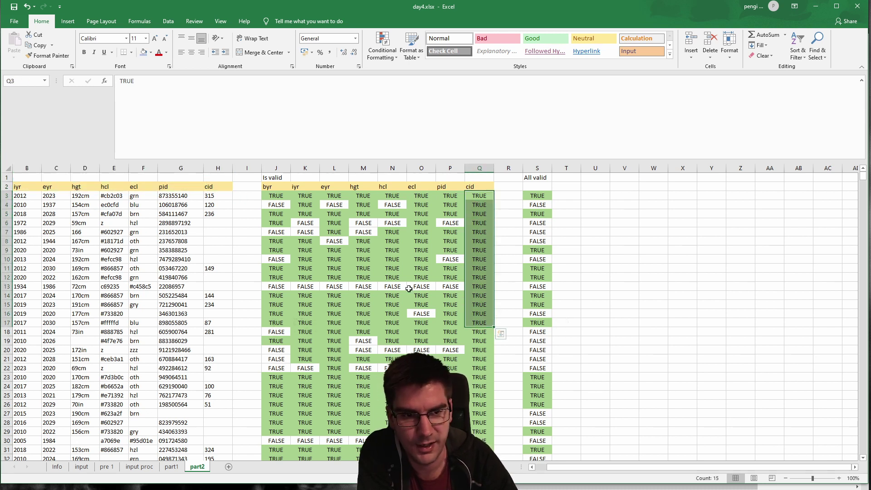
pyautogui.click(445, 231)
pyautogui.moveTo(483, 194); pyautogui.dragTo(477, 221)
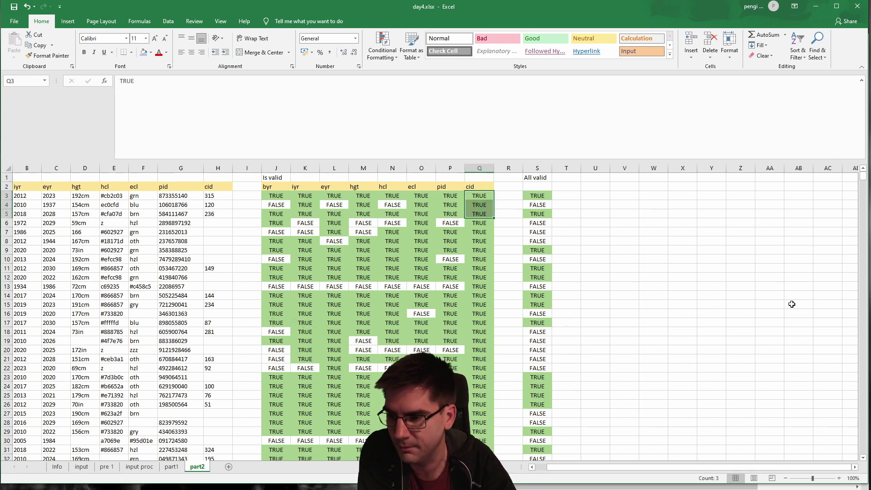
pyautogui.click(606, 275)
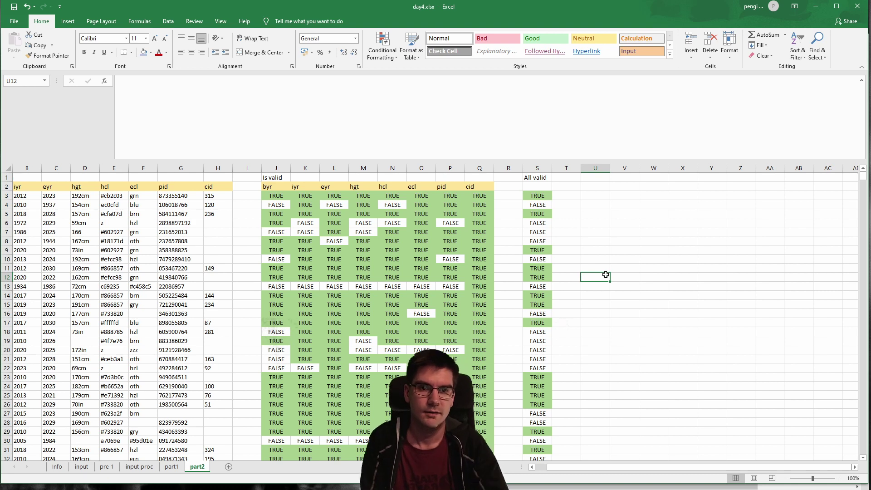
pyautogui.click(597, 267)
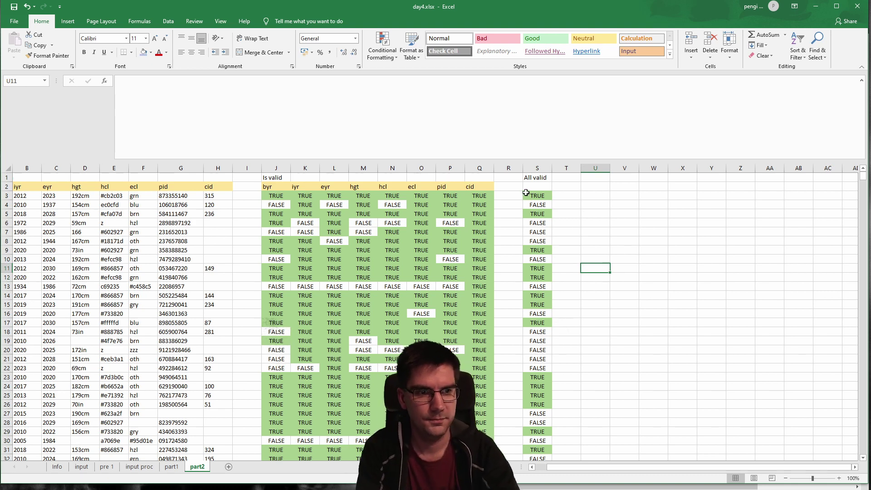
# Check the part 2 result on the Info sheet and submit 160 as the answer on the Advent of Code day 4 page in the browser.
pyautogui.click(56, 467)
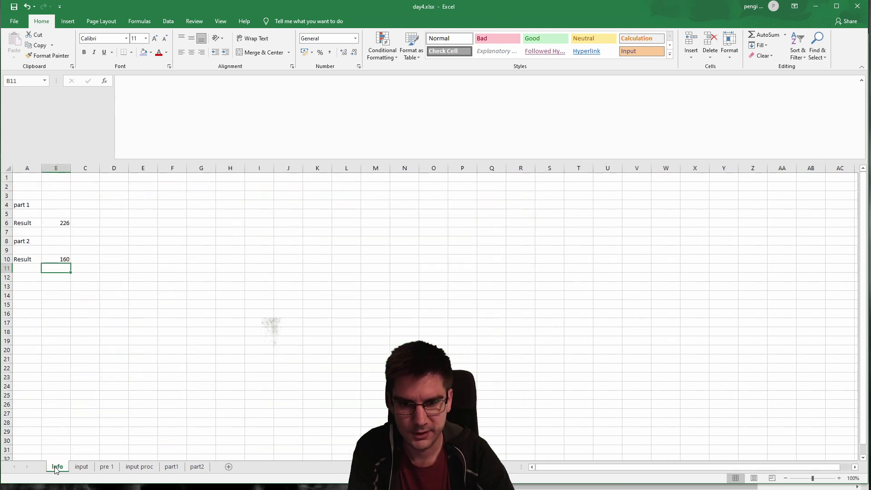
pyautogui.hotkey('alt', 'Tab')
pyautogui.scroll(-8, 654, 203)
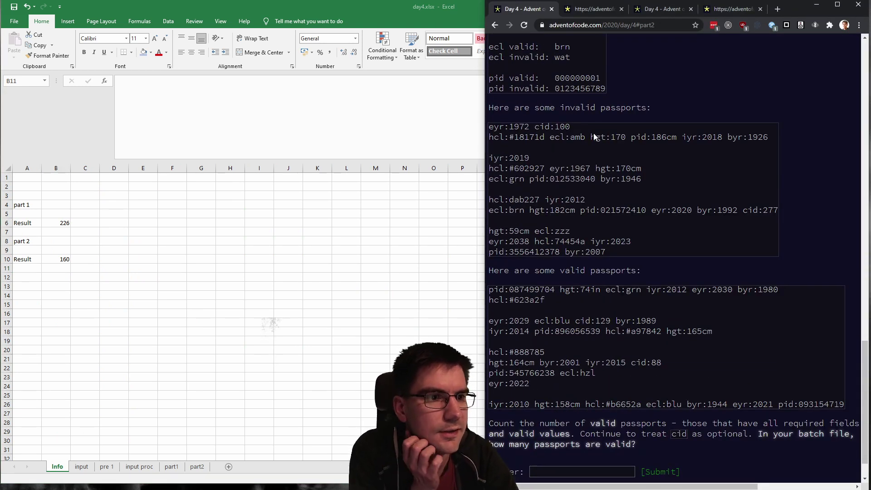
pyautogui.scroll(-1, 574, 114)
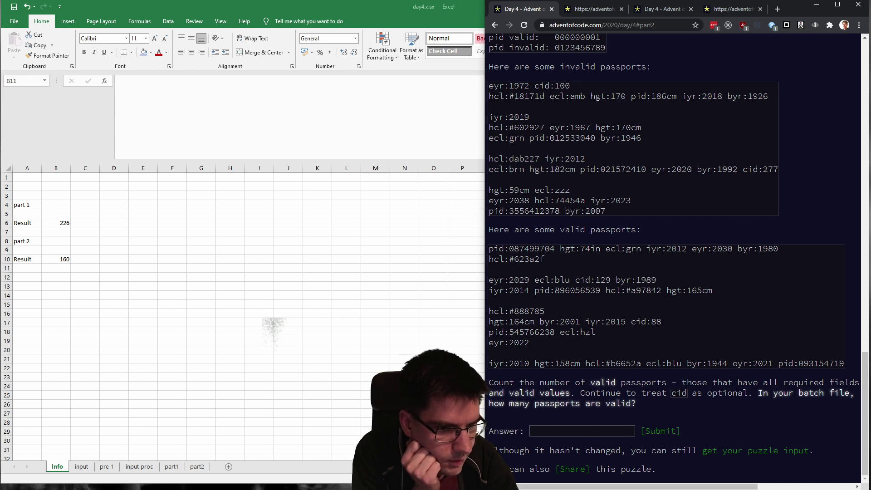
pyautogui.click(584, 428)
pyautogui.write('160')
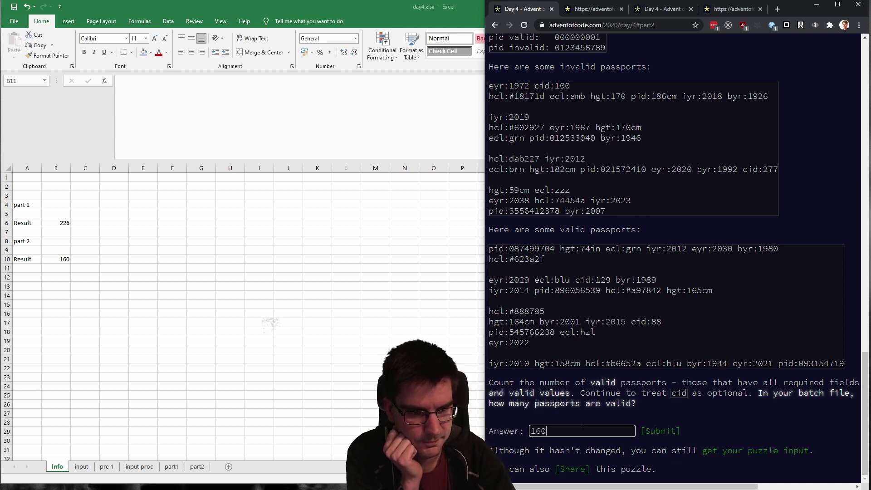
pyautogui.press('Return')
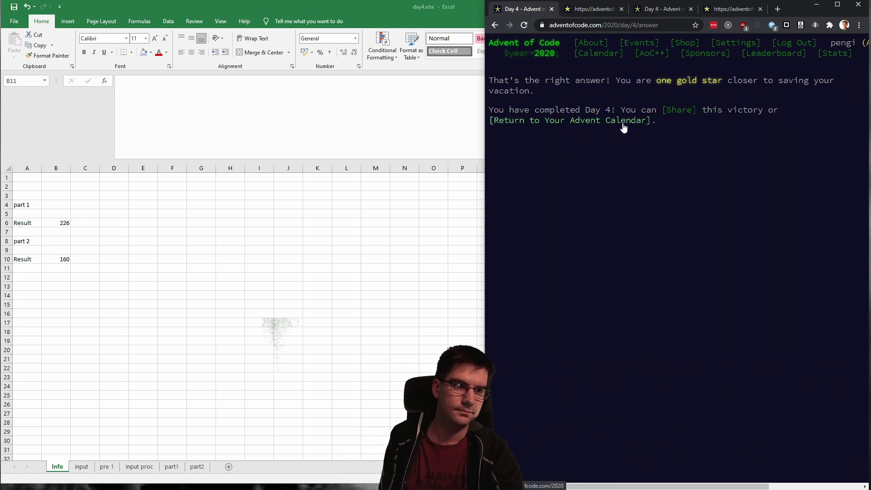
# Open the Advent of Code 2020 calendar, and back in Excel shrink the formula bar to a single line.
pyautogui.click(546, 53)
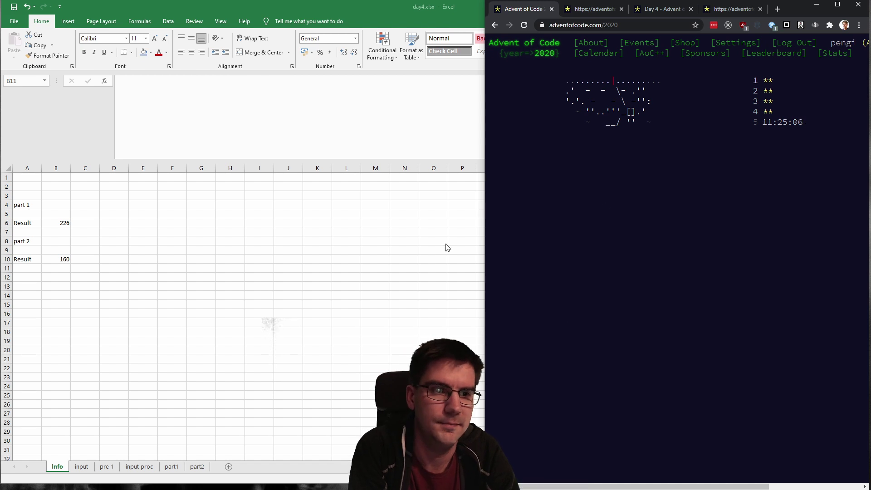
pyautogui.doubleClick(362, 5)
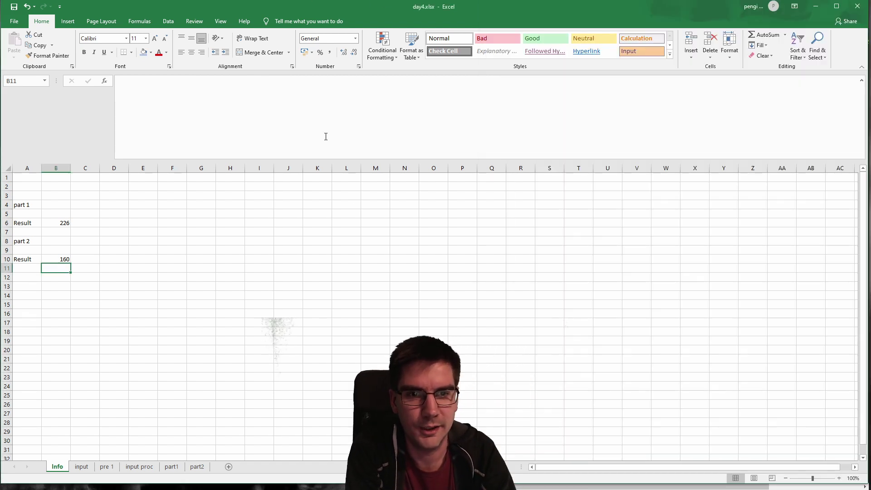
pyautogui.moveTo(300, 167); pyautogui.dragTo(296, 76)
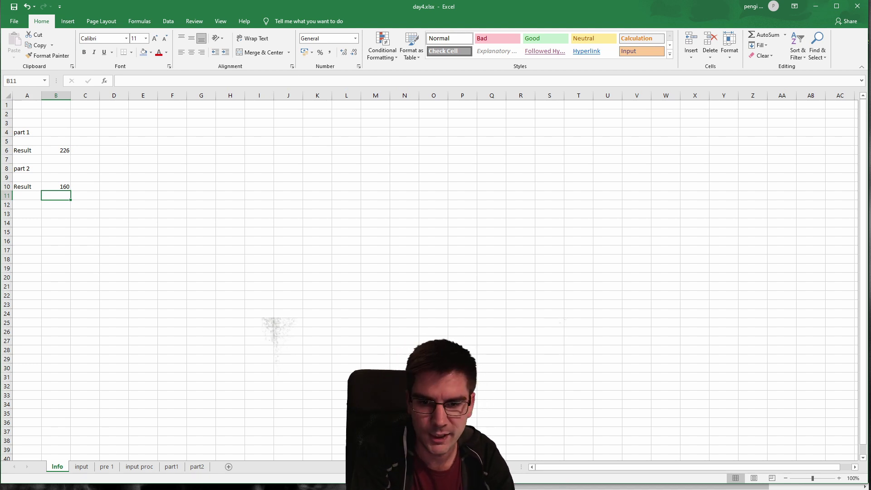
# Review the raw passport data on the input sheet, going from the last rows back to row 1.
pyautogui.click(81, 467)
pyautogui.scroll(18, 145, 376)
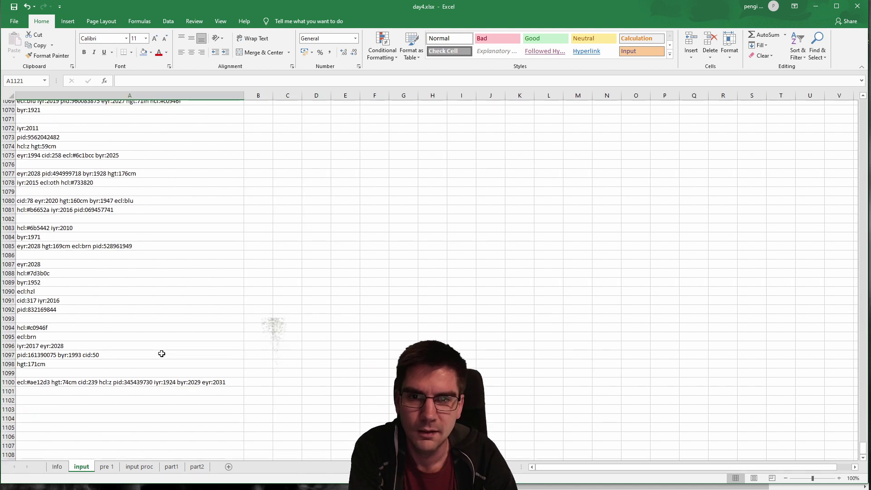
pyautogui.moveTo(863, 439); pyautogui.dragTo(863, 106)
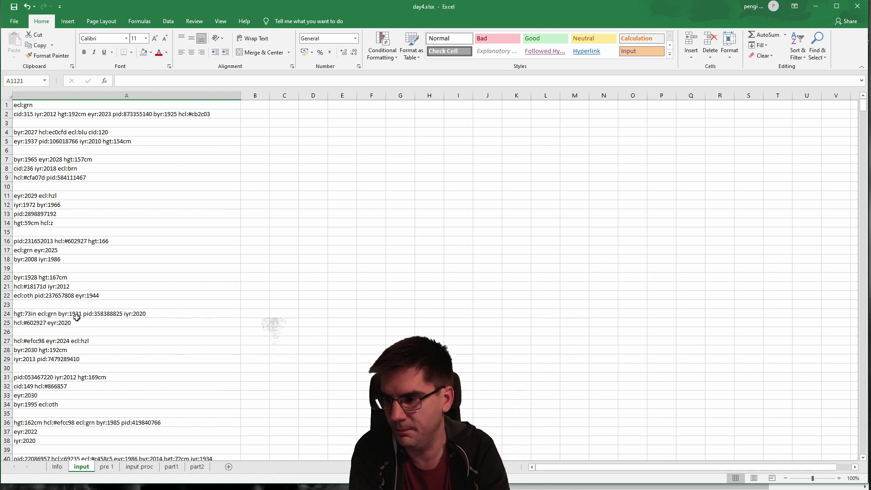
# Examine the pre 1 sheet's line-joining formula in column A and the formula marking each passport's last row in column B.
pyautogui.click(107, 467)
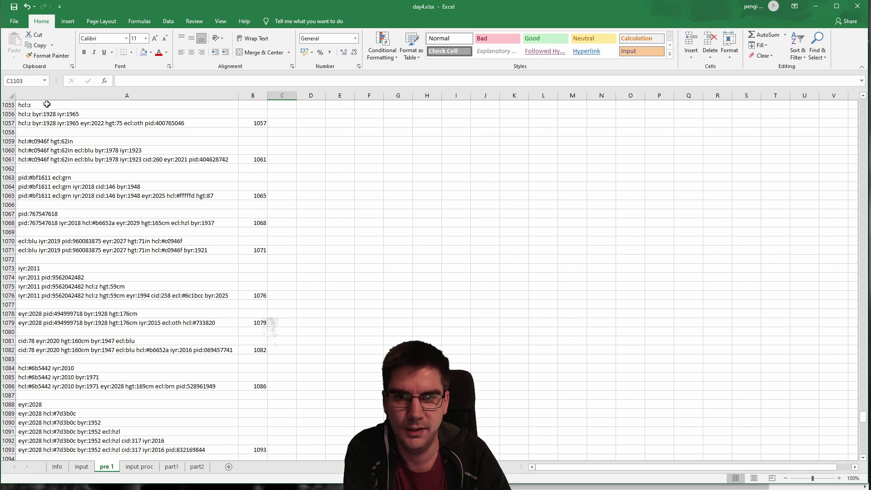
pyautogui.click(95, 132)
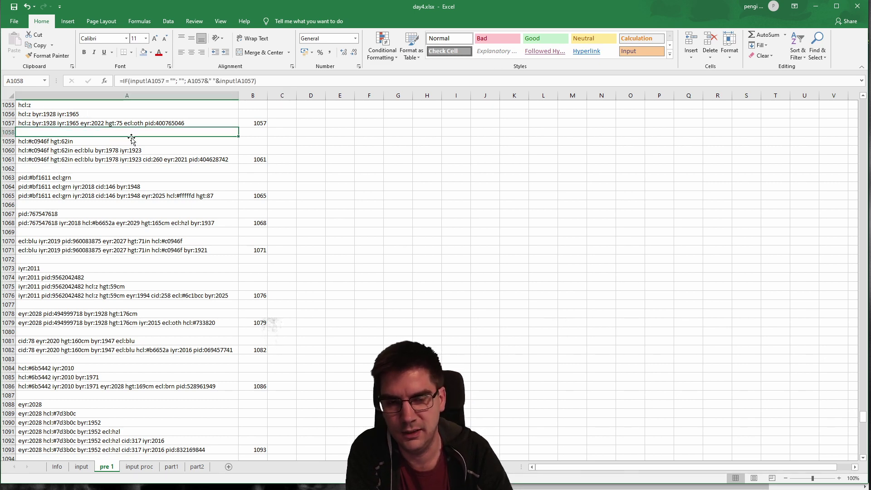
pyautogui.scroll(2, 156, 125)
pyautogui.scroll(20, 168, 148)
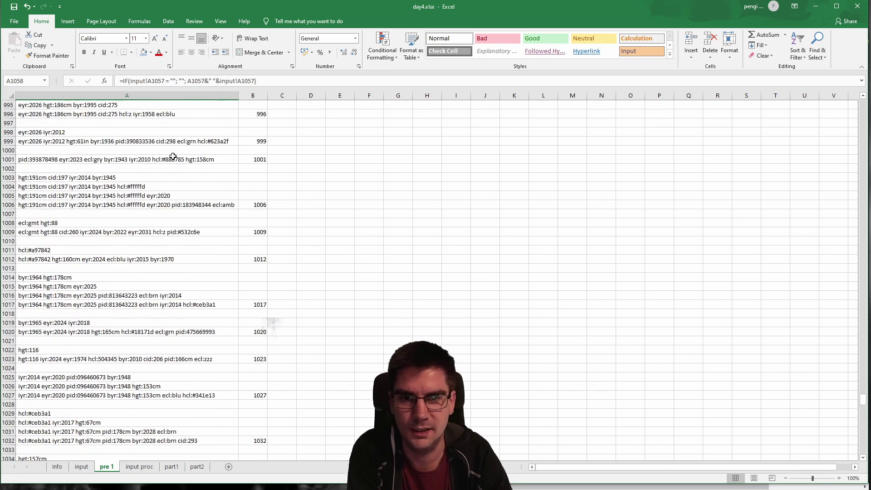
pyautogui.scroll(20, 213, 202)
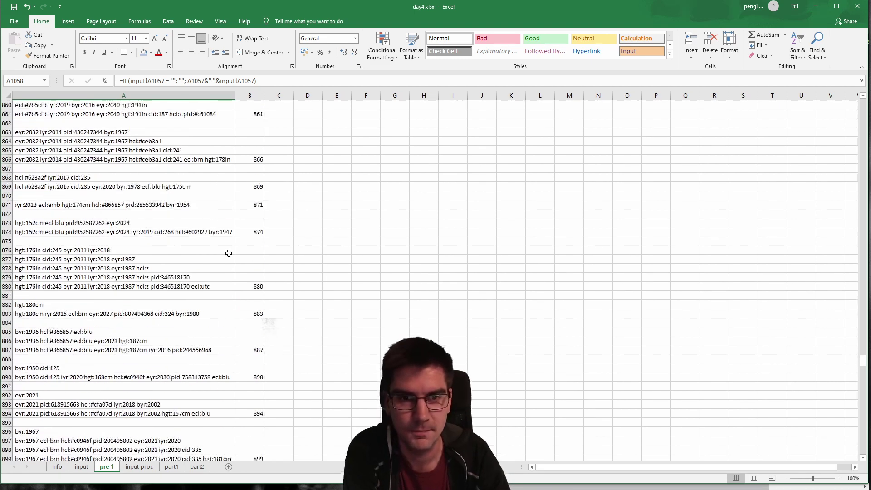
pyautogui.scroll(2, 229, 253)
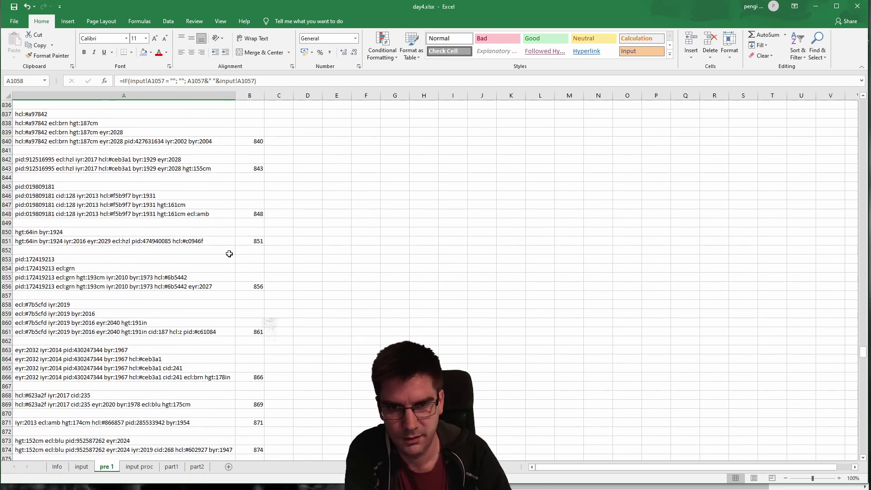
pyautogui.click(250, 141)
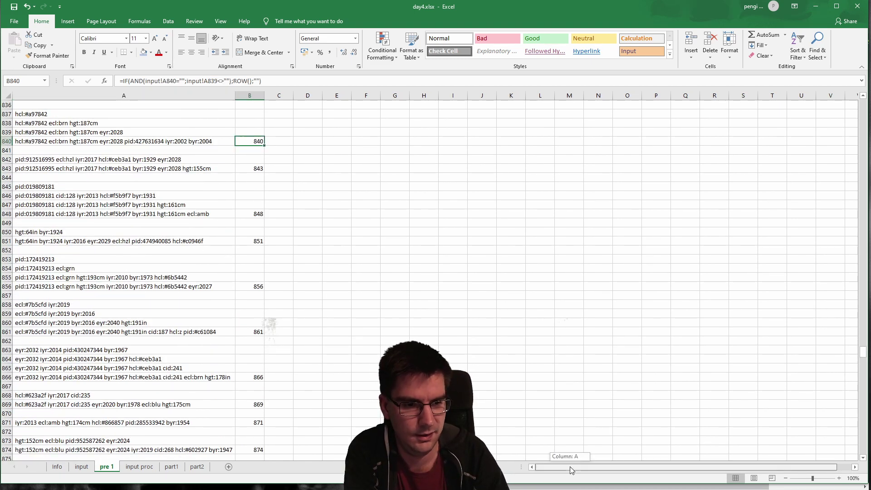
pyautogui.scroll(18, 215, 256)
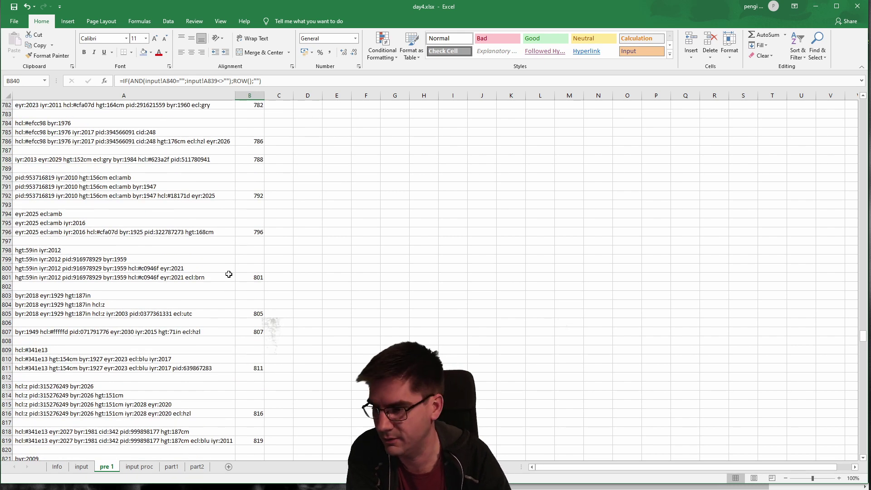
pyautogui.scroll(20, 447, 288)
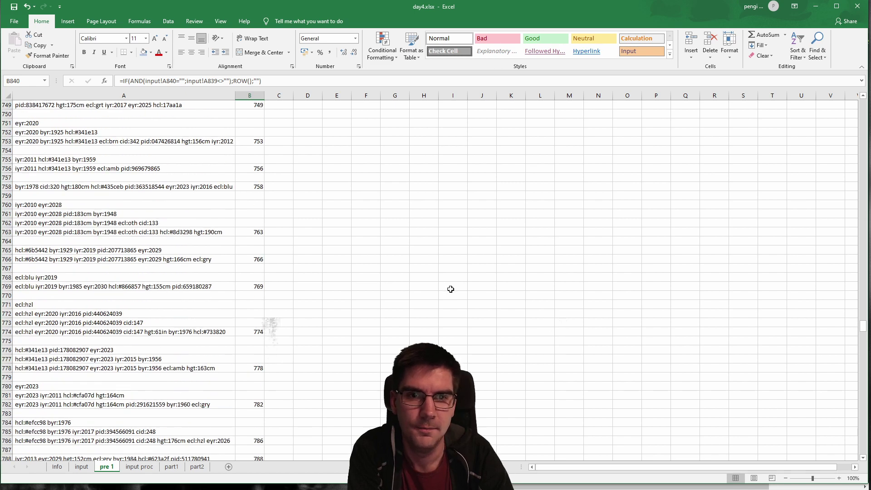
pyautogui.scroll(5, 451, 289)
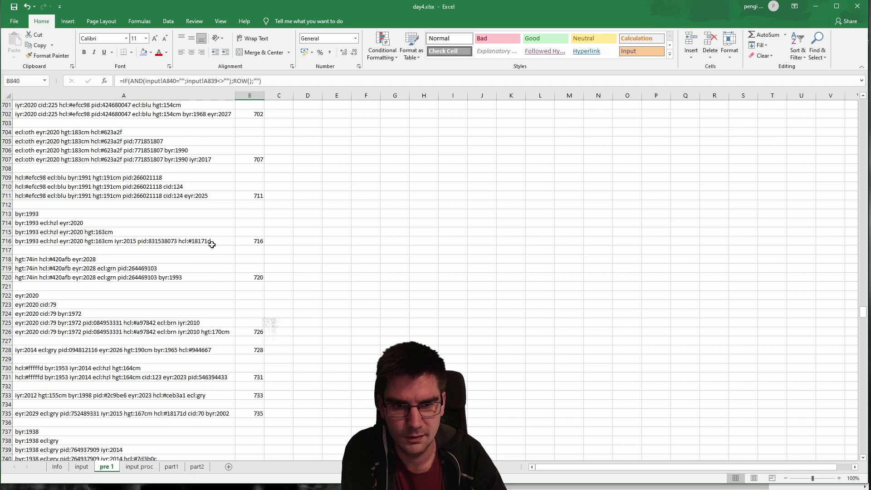
# Examine the passport numbers and SMALL formulas in columns A and B of the input proc sheet against the row markers on pre 1.
pyautogui.click(139, 466)
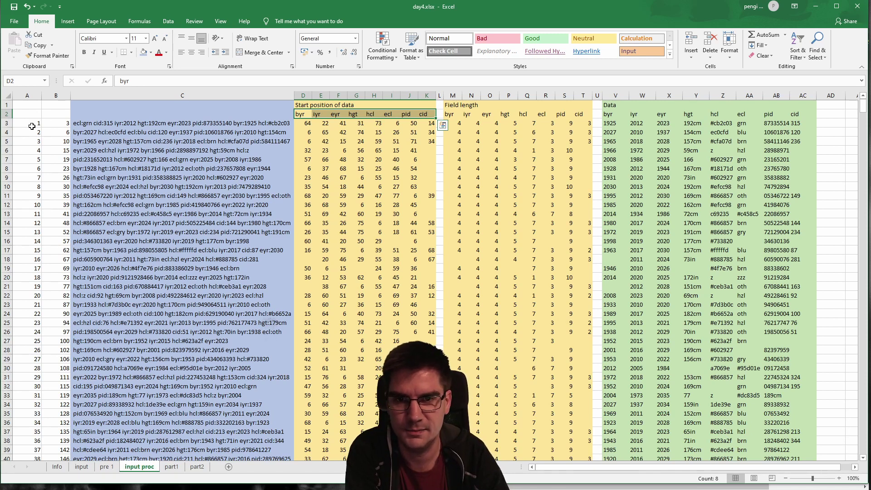
pyautogui.moveTo(31, 122); pyautogui.dragTo(31, 405)
pyautogui.click(62, 162)
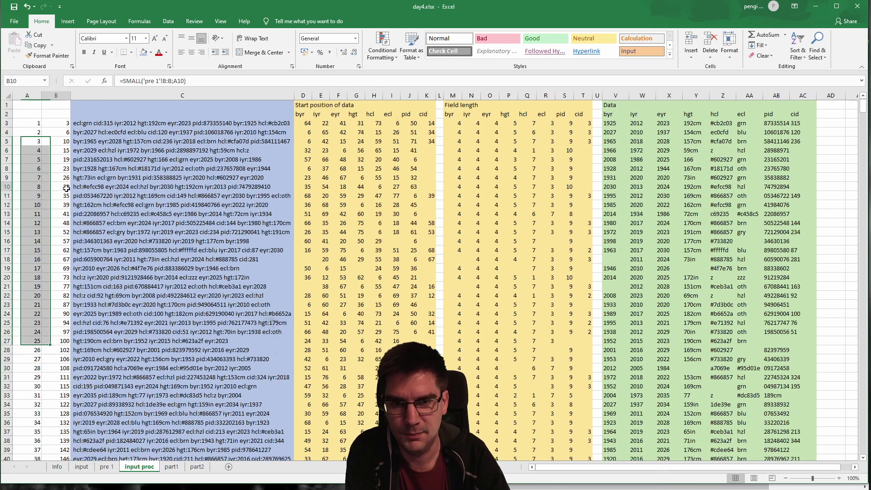
pyautogui.moveTo(63, 123); pyautogui.dragTo(56, 359)
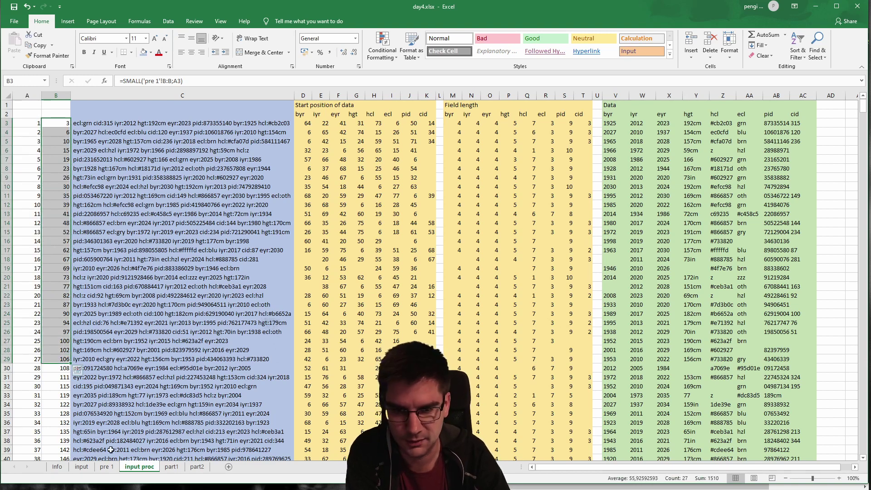
pyautogui.click(106, 466)
pyautogui.scroll(15, 148, 370)
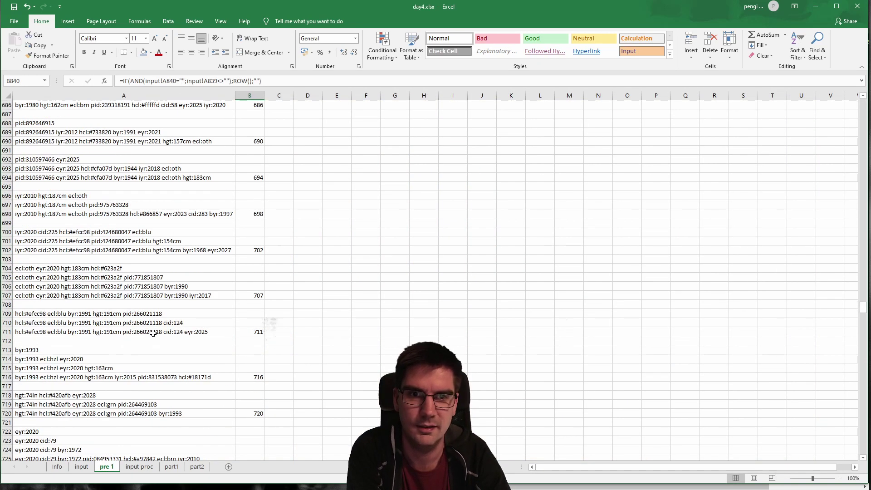
# Examine the OFFSET formula that fetches each complete passport line in column C of the input proc sheet.
pyautogui.click(140, 466)
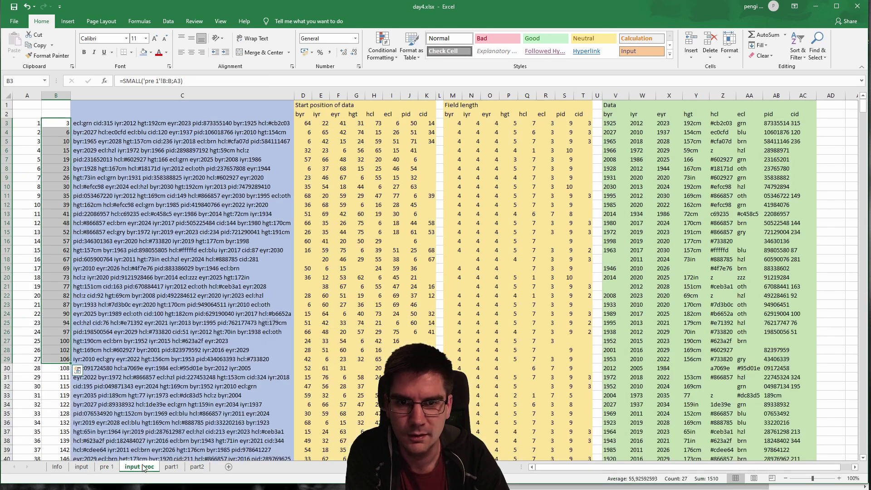
pyautogui.scroll(-4, 172, 236)
pyautogui.scroll(-1, 172, 238)
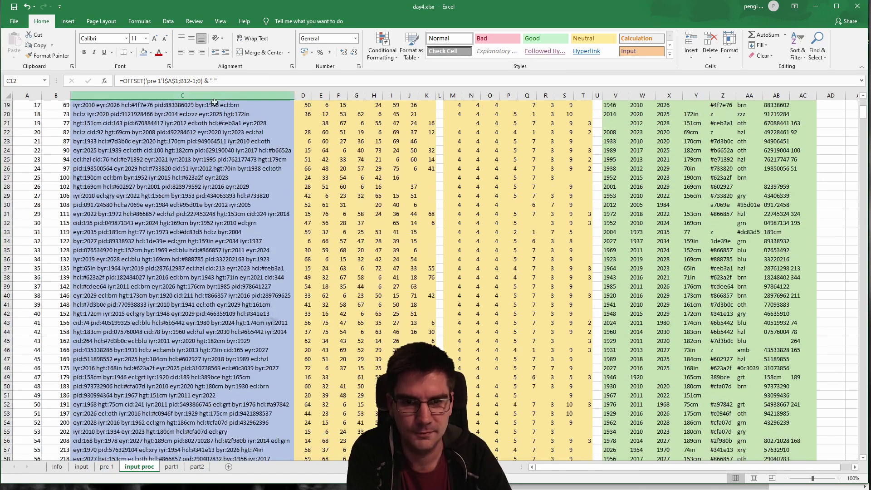
pyautogui.scroll(6, 201, 155)
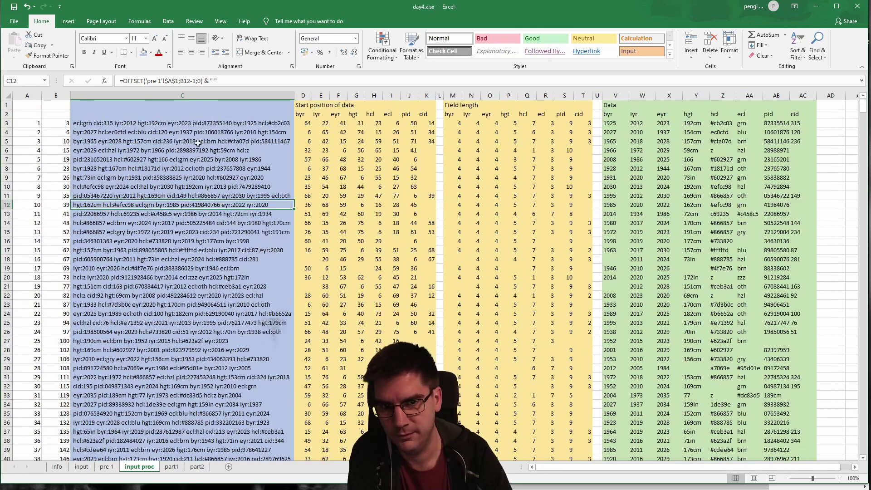
# Examine the start position, field length and extracted Data formulas in row 3 of the input proc sheet, along with their field headers.
pyautogui.click(305, 141)
pyautogui.click(304, 117)
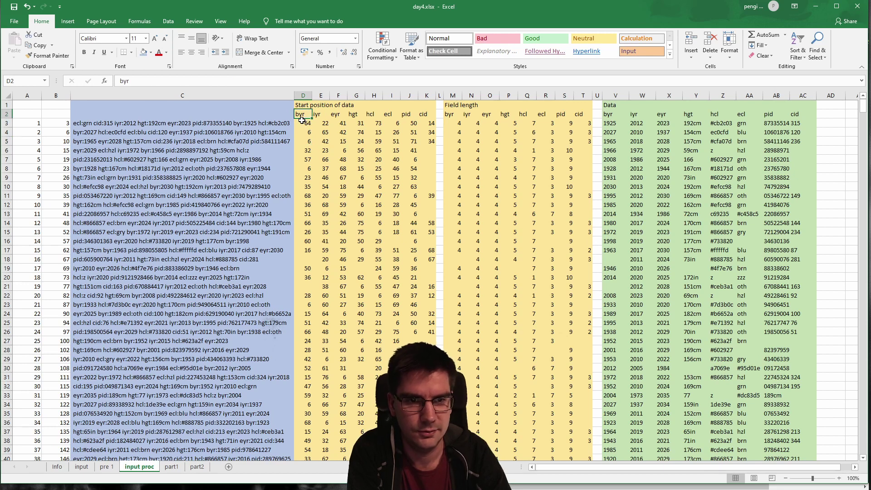
pyautogui.moveTo(303, 123); pyautogui.dragTo(426, 123)
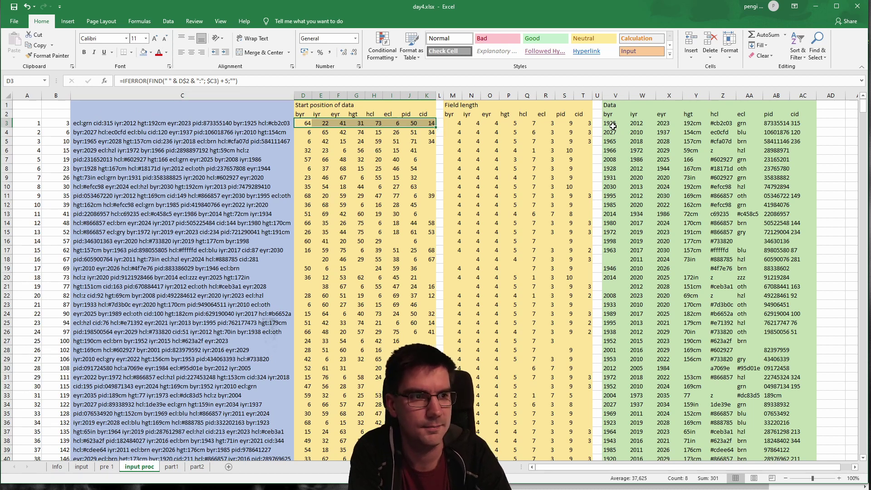
pyautogui.moveTo(615, 124); pyautogui.dragTo(799, 123)
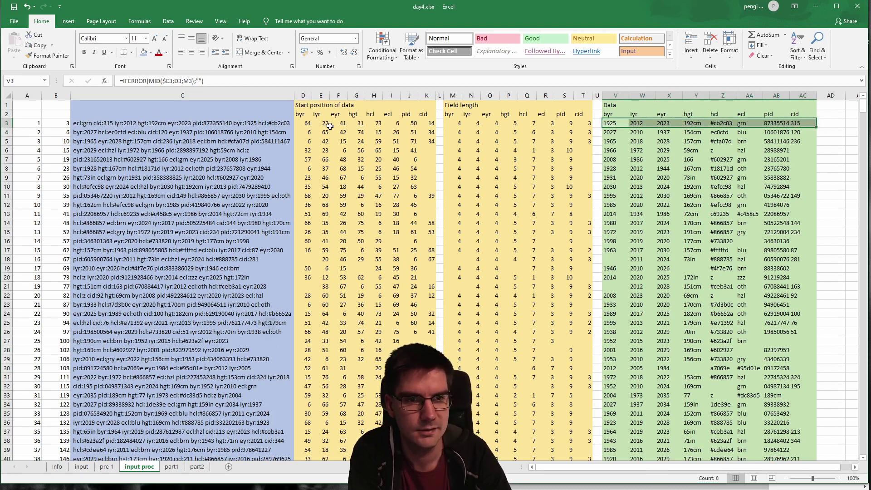
pyautogui.moveTo(303, 122); pyautogui.dragTo(374, 123)
pyautogui.moveTo(449, 125); pyautogui.dragTo(528, 123)
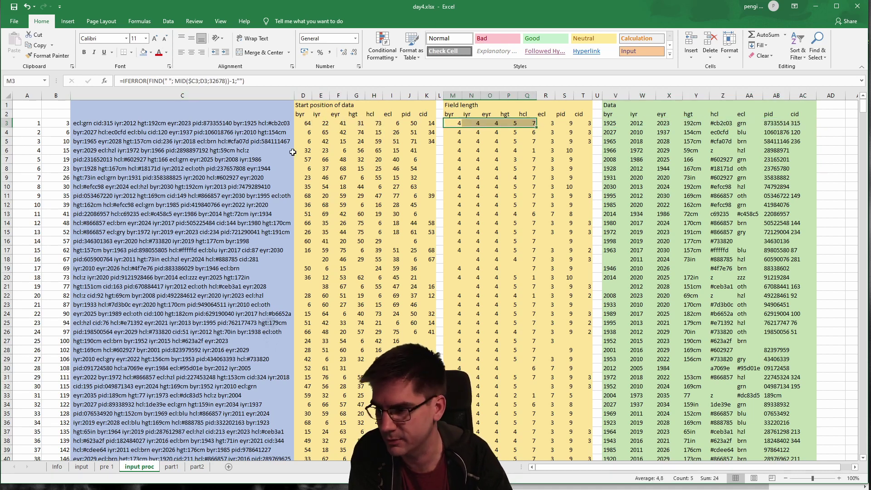
pyautogui.moveTo(617, 123); pyautogui.dragTo(794, 456)
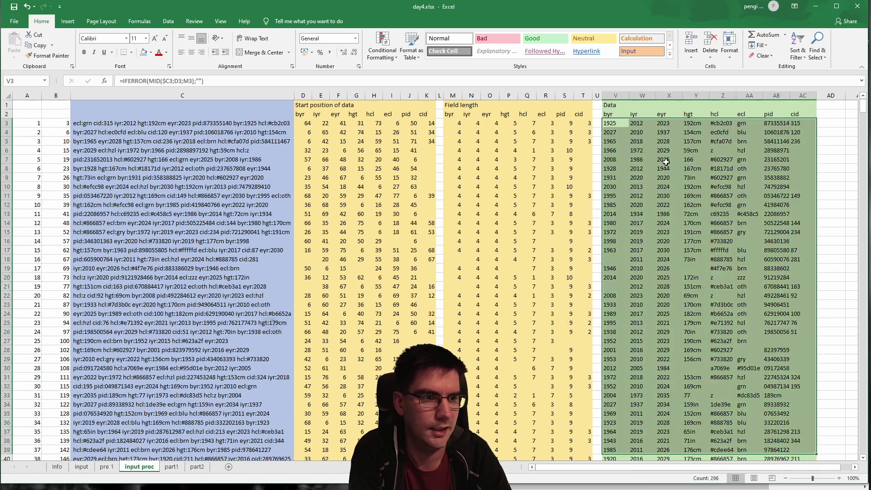
pyautogui.click(642, 150)
pyautogui.moveTo(615, 114); pyautogui.dragTo(801, 114)
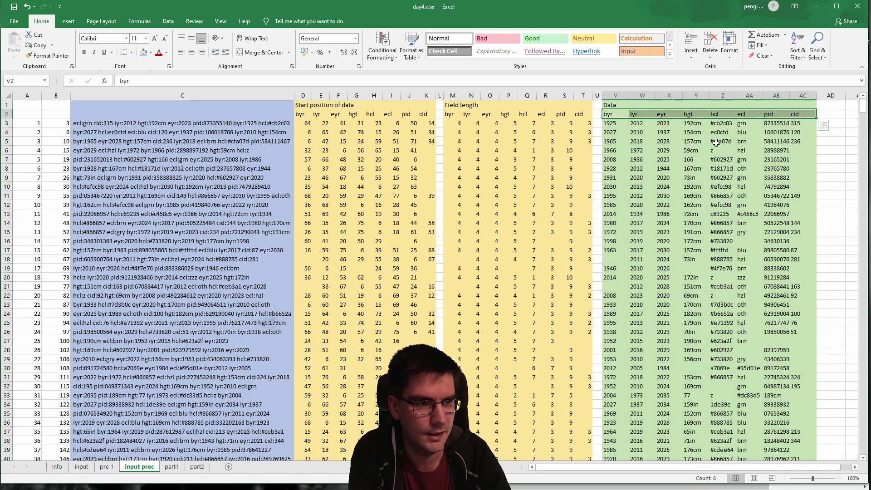
# Examine the Data field headers and an hcl extraction formula on input proc, and compare the validity tables on part1 and part2.
pyautogui.moveTo(614, 123); pyautogui.dragTo(793, 115)
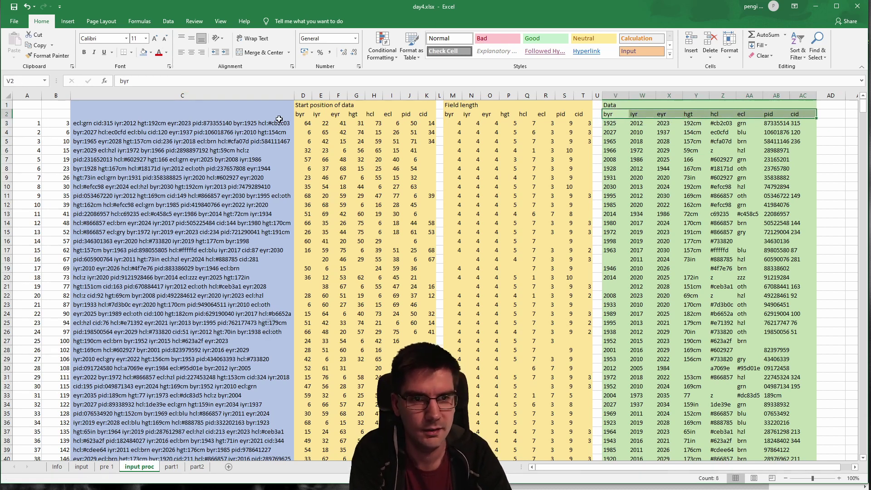
pyautogui.click(732, 178)
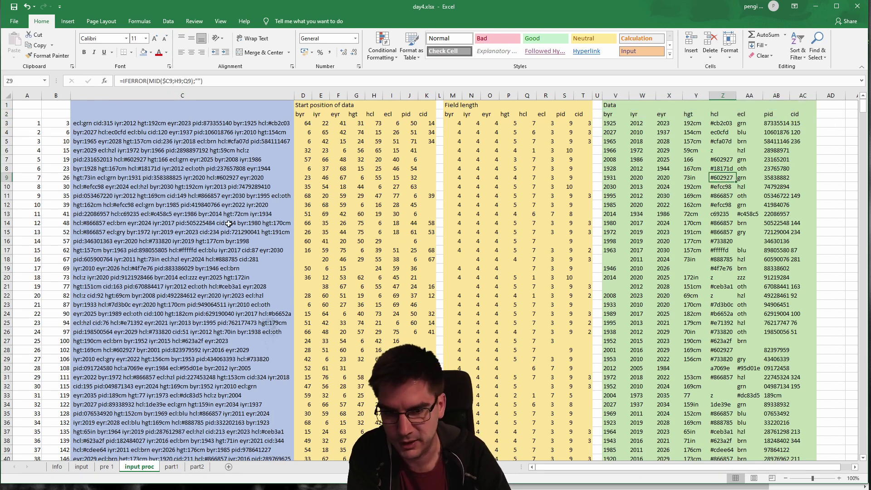
pyautogui.click(176, 467)
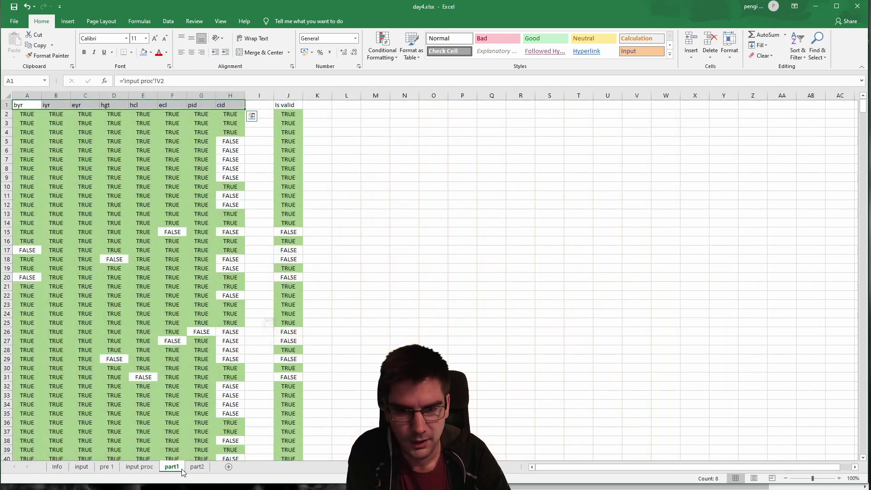
pyautogui.click(196, 470)
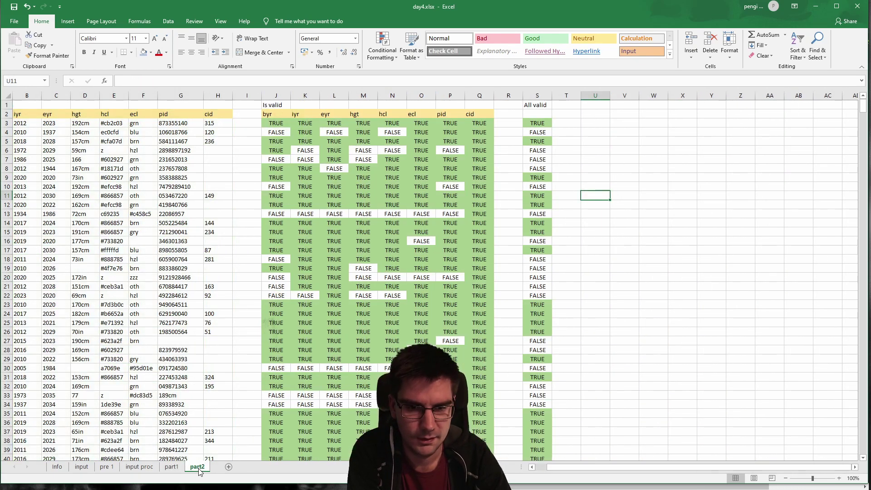
pyautogui.click(176, 469)
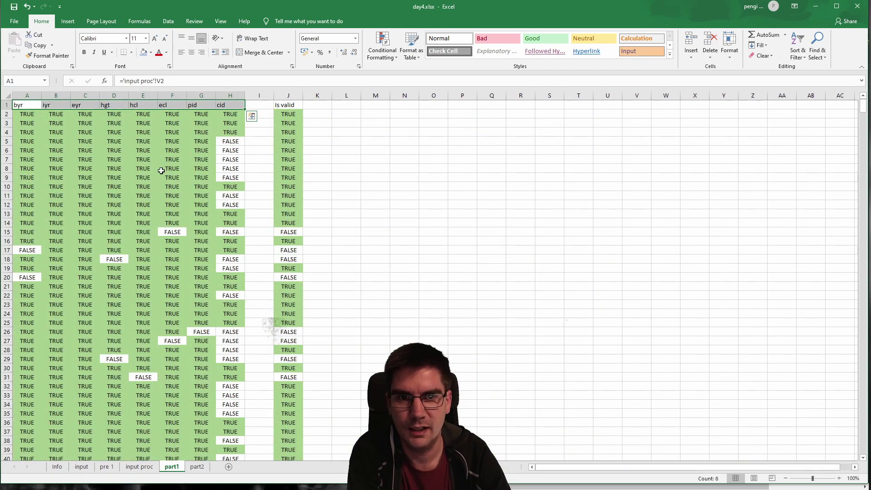
pyautogui.click(197, 467)
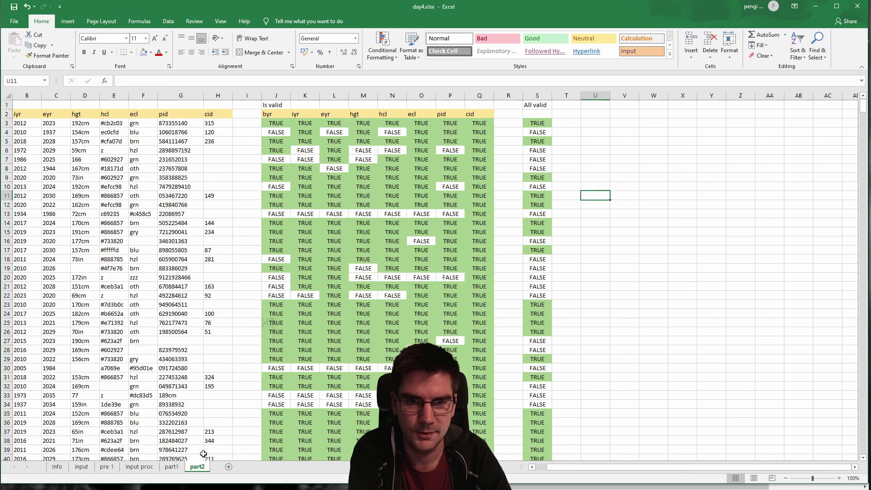
# Examine the row 3 validation formulas from eyr to pid on the part2 sheet, and look over the passport results further down.
pyautogui.click(449, 140)
pyautogui.press('Up')
pyautogui.press('Up')
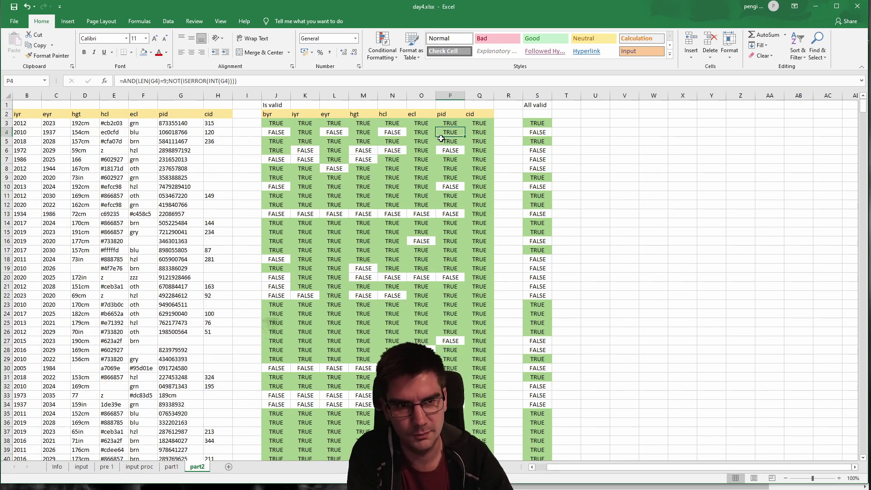
pyautogui.press('Left')
pyautogui.press('Left')
pyautogui.press('Left')
pyautogui.press('Left')
pyautogui.press('Right')
pyautogui.press('Right')
pyautogui.press('Right')
pyautogui.press('Right')
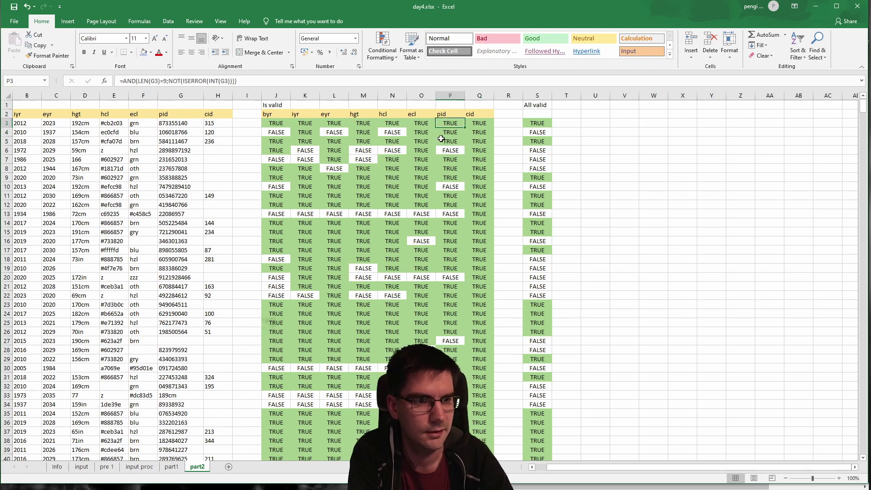
pyautogui.scroll(-3, 589, 240)
pyautogui.scroll(3, 577, 253)
pyautogui.scroll(-4, 576, 253)
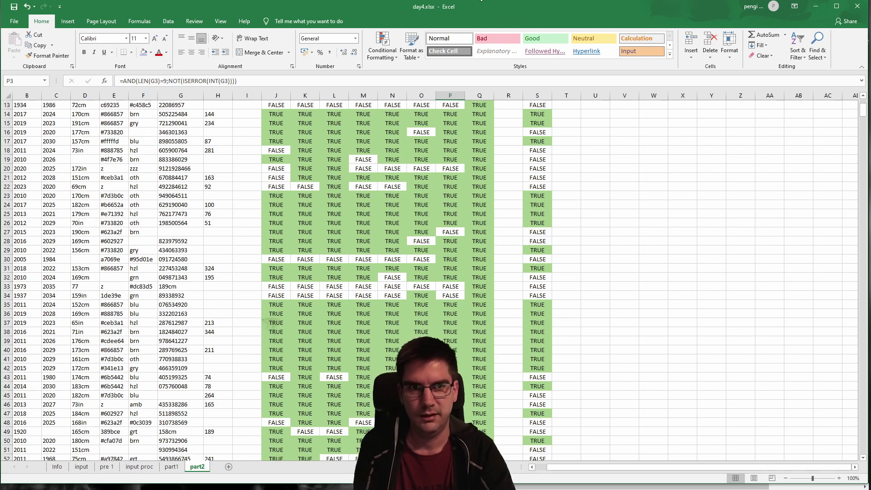
pyautogui.scroll(4, 199, 334)
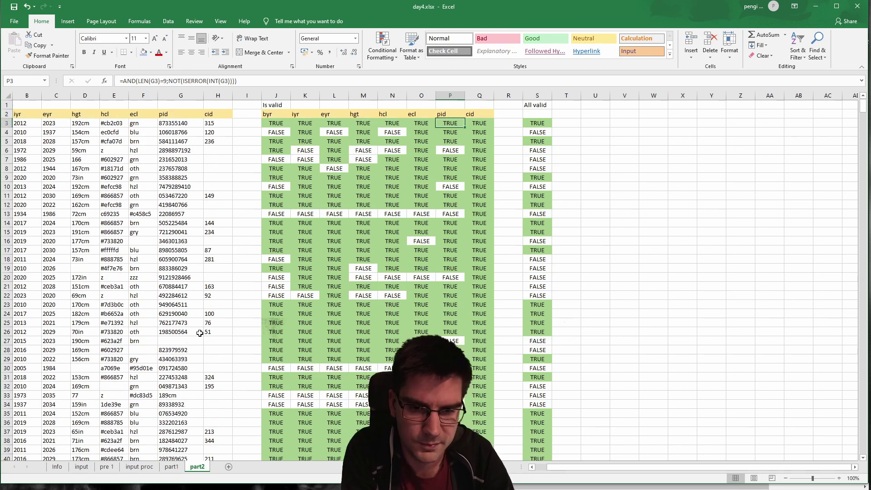